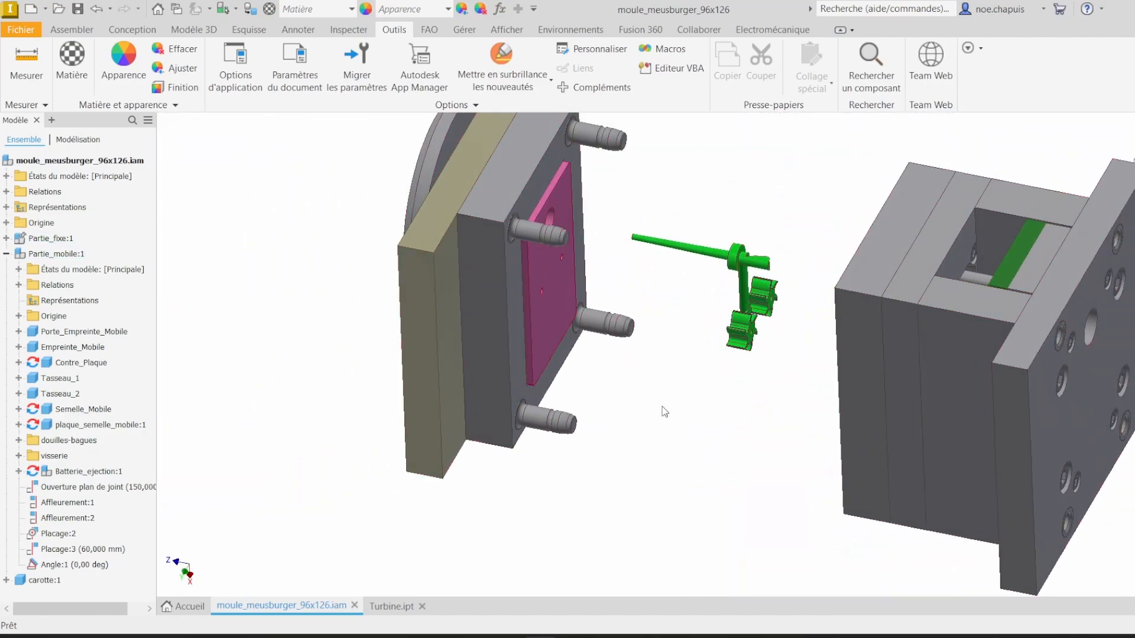
Step: Switch to the Turbine part and orbit around it to inspect its shape
{"action": "left_click", "coordinate": [392, 607]}
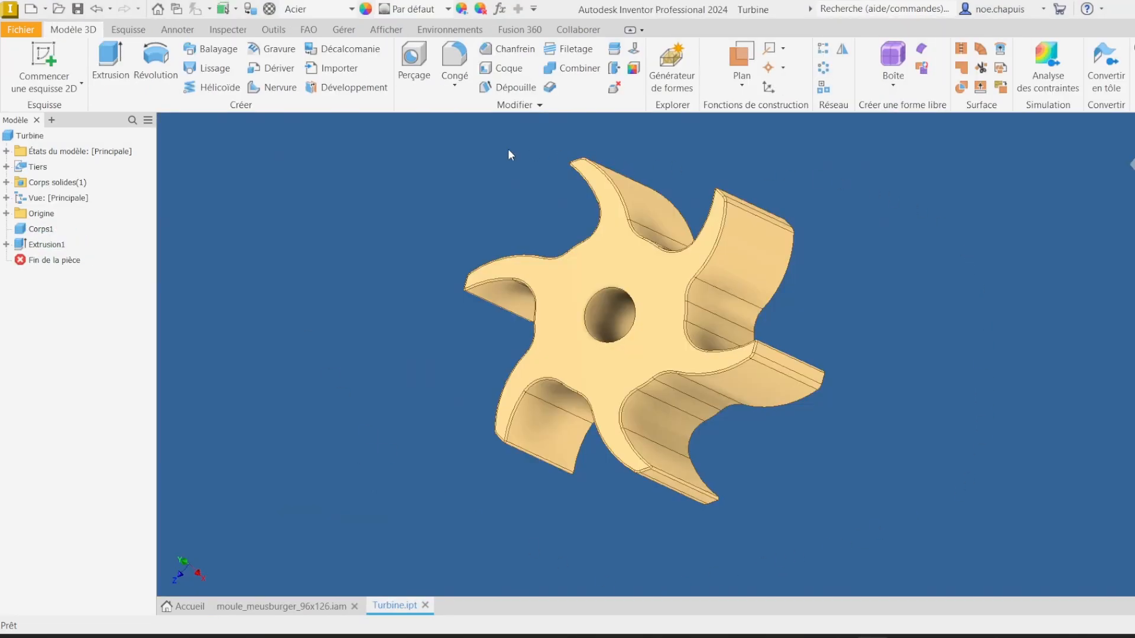
{"action": "scroll", "coordinate": [517, 258], "scroll_direction": "up", "scroll_amount": 4}
{"action": "scroll", "coordinate": [346, 223], "scroll_direction": "down", "scroll_amount": 3}
{"action": "middle_click_drag", "start_coordinate": [347, 223], "coordinate": [378, 194], "text": "shift"}
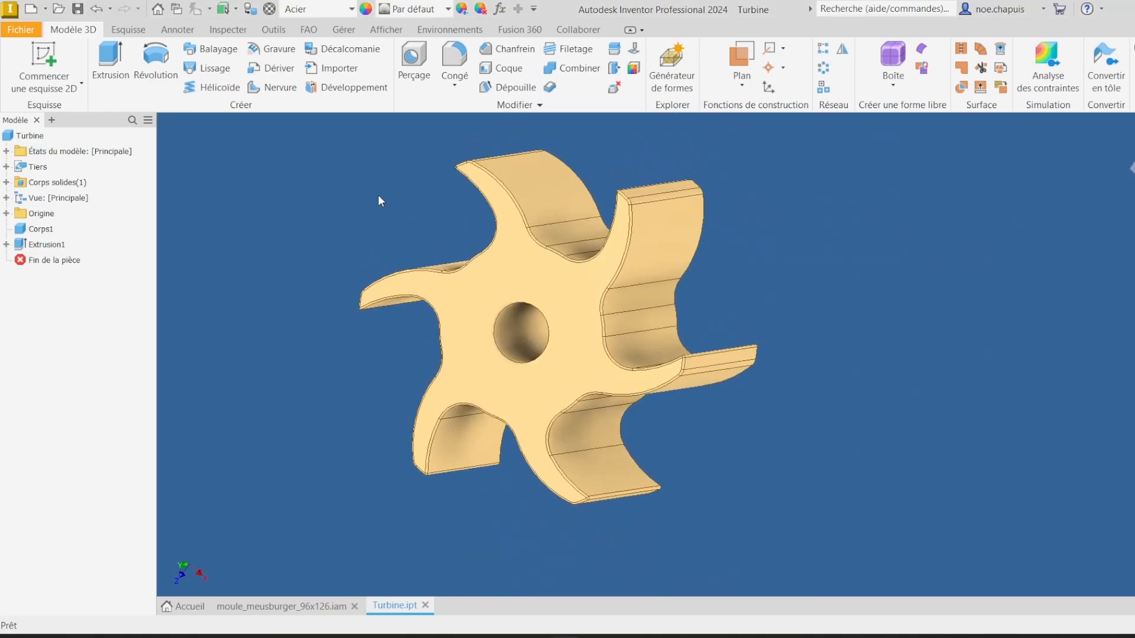
Step: Create a new part from the Standard.ipt template
{"action": "left_click", "coordinate": [20, 31]}
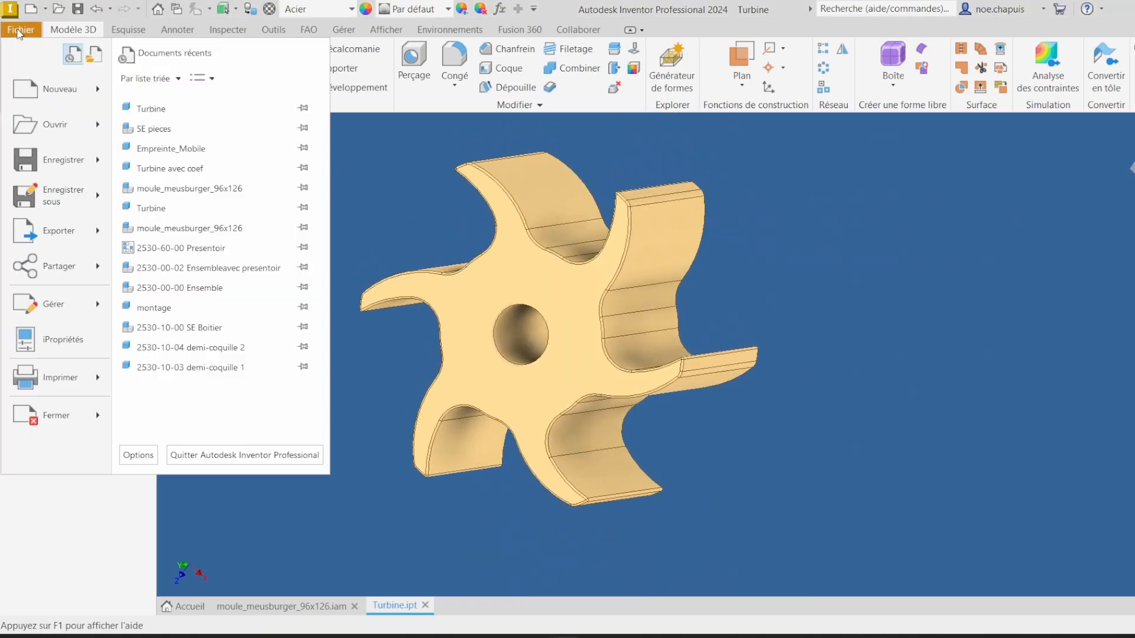
{"action": "left_click", "coordinate": [65, 91]}
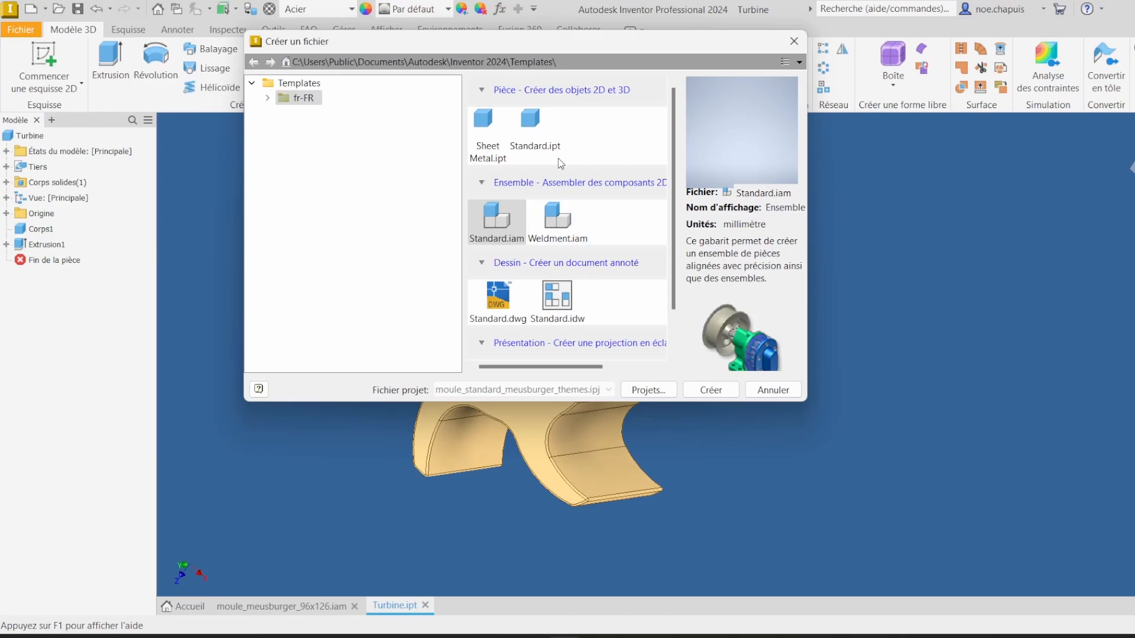
{"action": "double_click", "coordinate": [549, 145]}
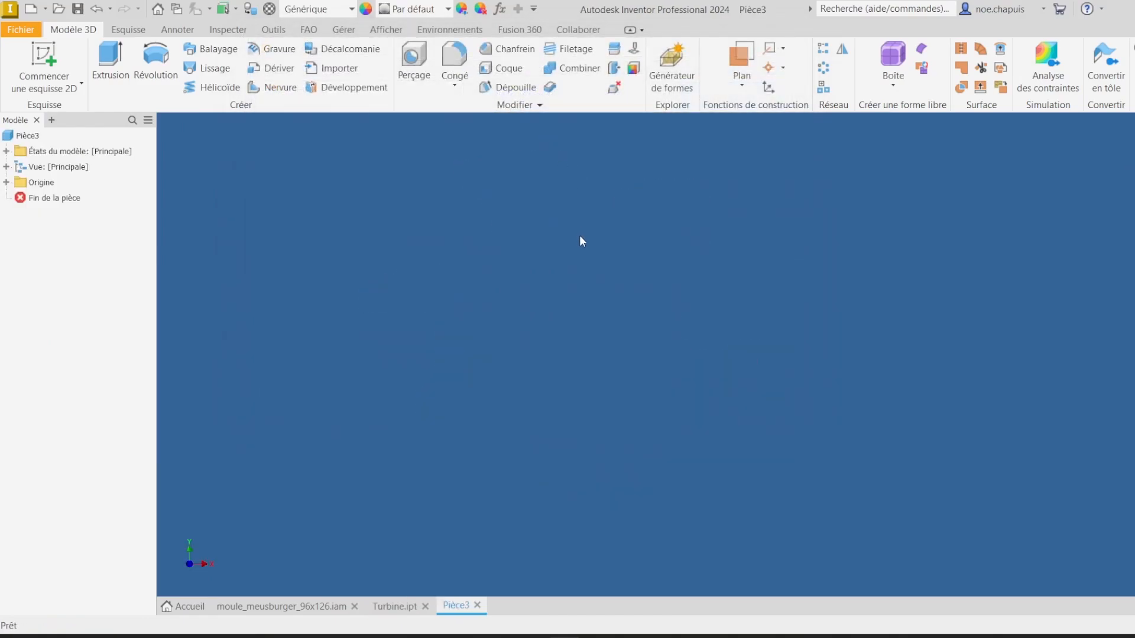
Step: Start a derived part and pick the Turbine part from the Piece folder as its source
{"action": "left_click", "coordinate": [343, 32]}
{"action": "left_click", "coordinate": [307, 59]}
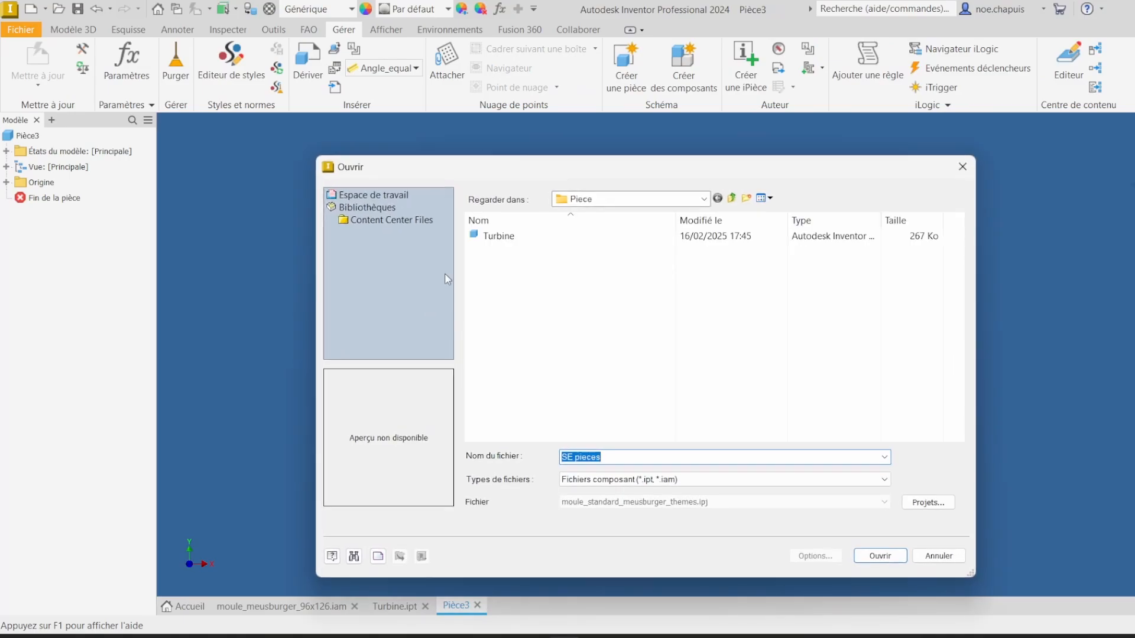
{"action": "left_click", "coordinate": [733, 199]}
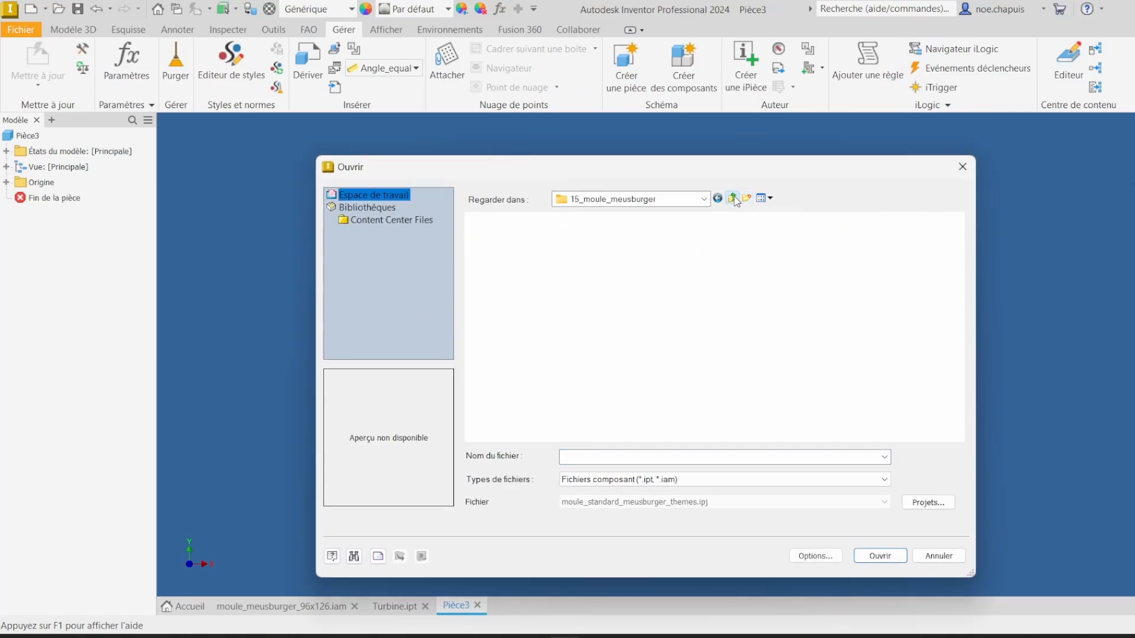
{"action": "left_click", "coordinate": [732, 199]}
{"action": "double_click", "coordinate": [598, 235]}
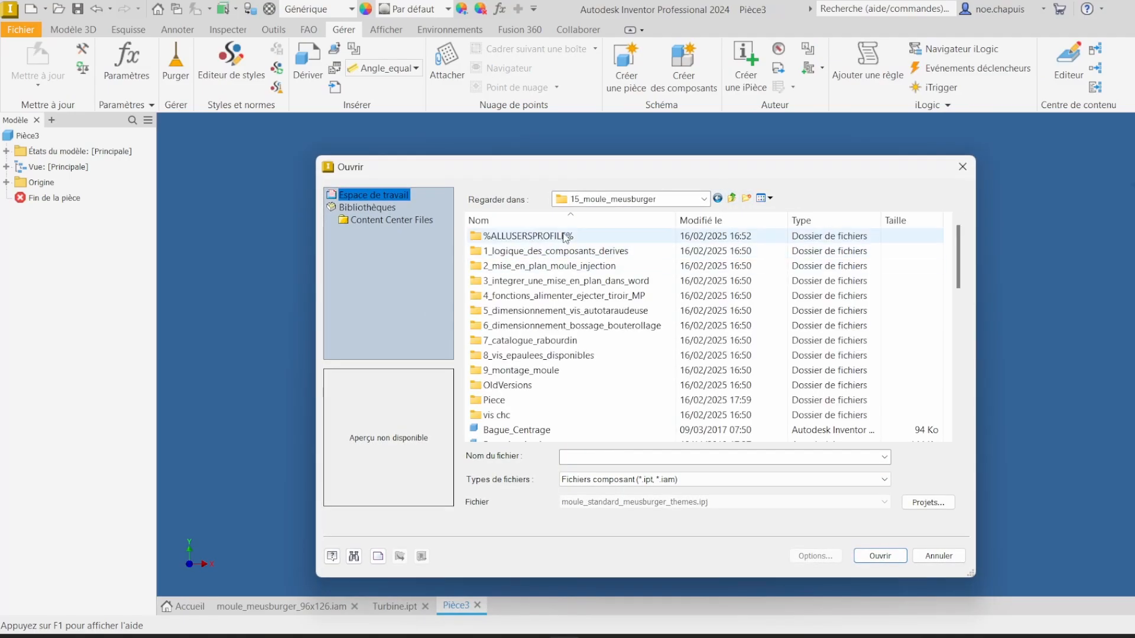
{"action": "double_click", "coordinate": [499, 400]}
{"action": "double_click", "coordinate": [547, 252]}
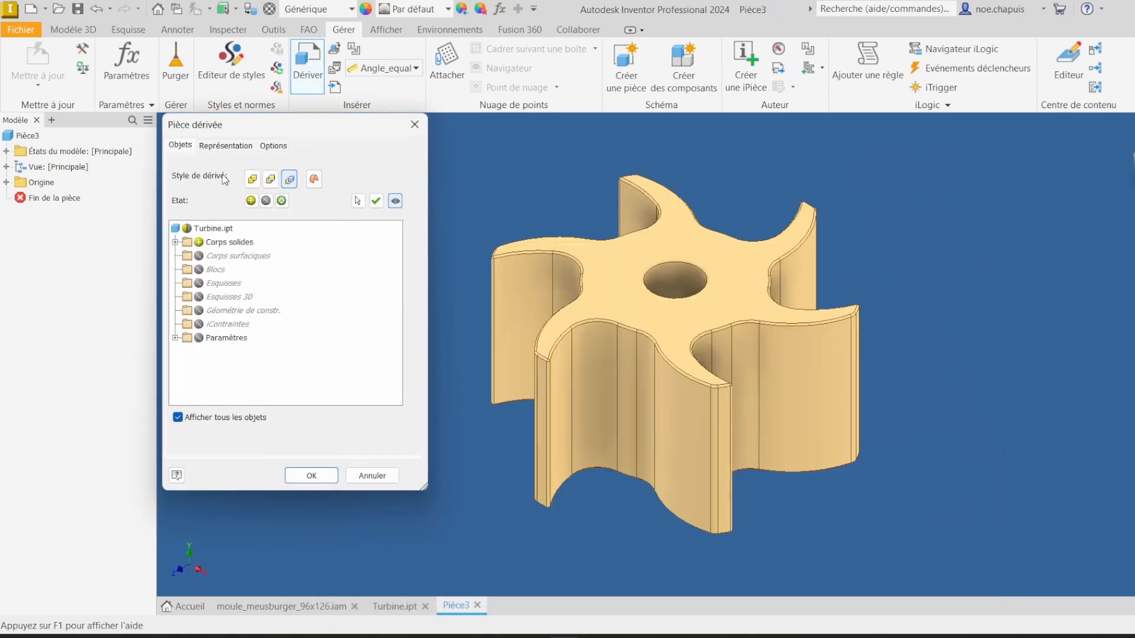
Step: Set the derived part's scale factor to 1.02 for shrinkage and confirm
{"action": "left_click", "coordinate": [271, 146]}
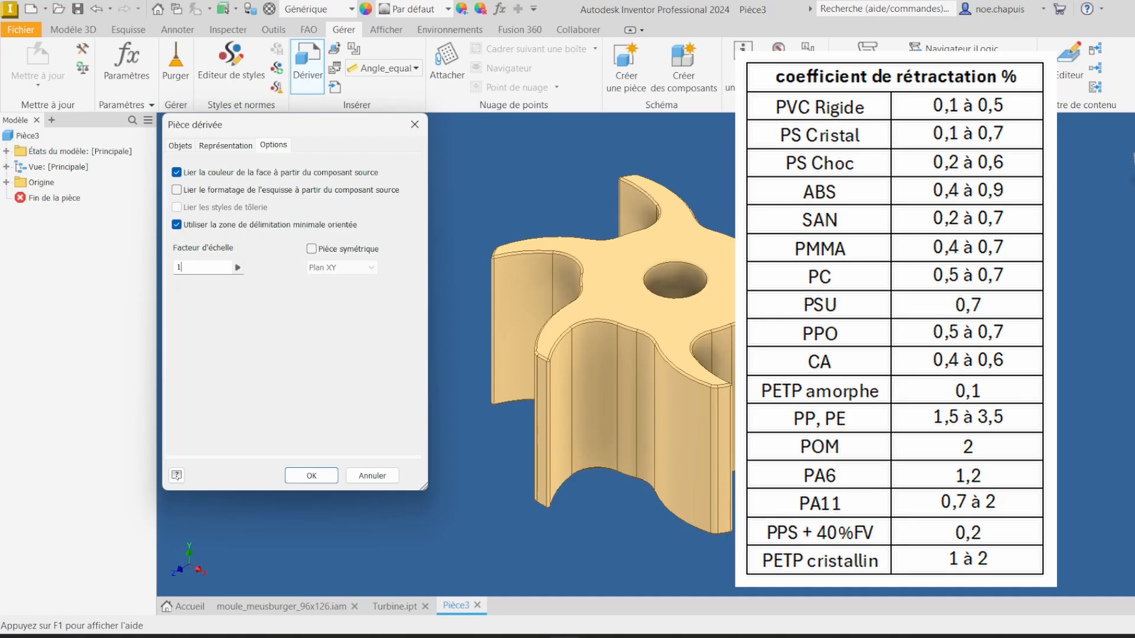
{"action": "type", "text": "2"}
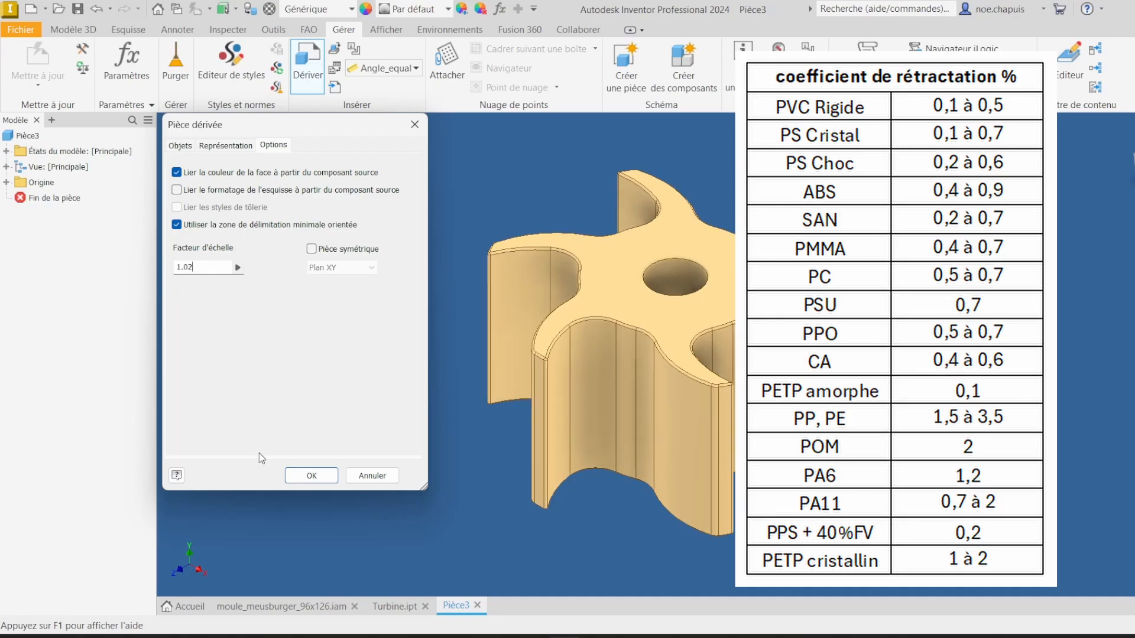
{"action": "left_click", "coordinate": [308, 479]}
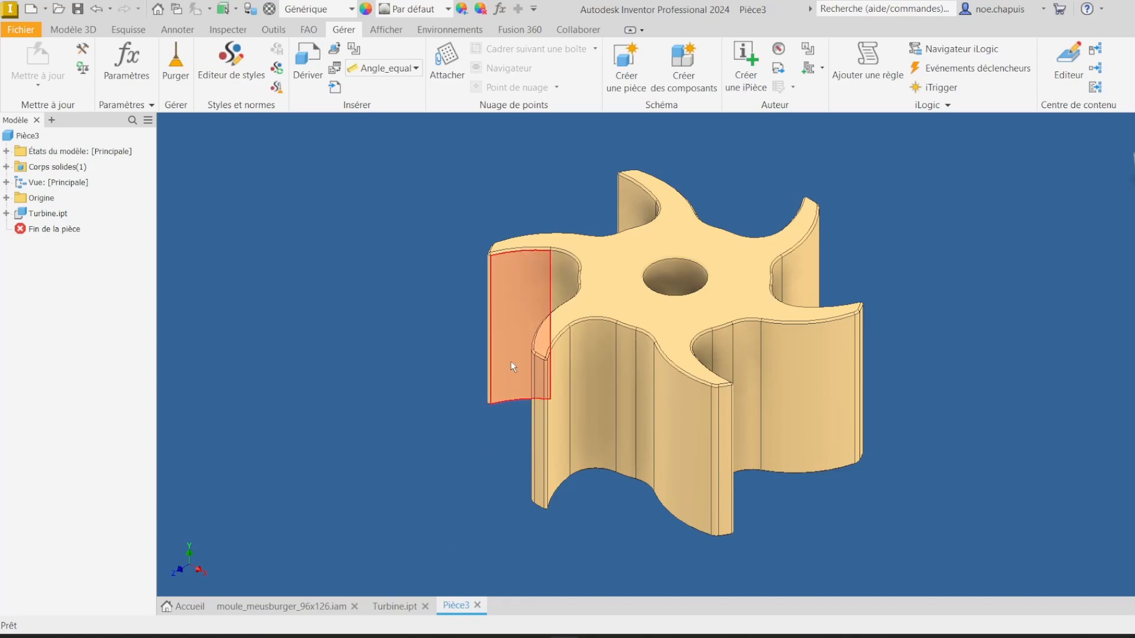
Step: Measure the diameter of the derived turbine's central hole
{"action": "key", "text": "m"}
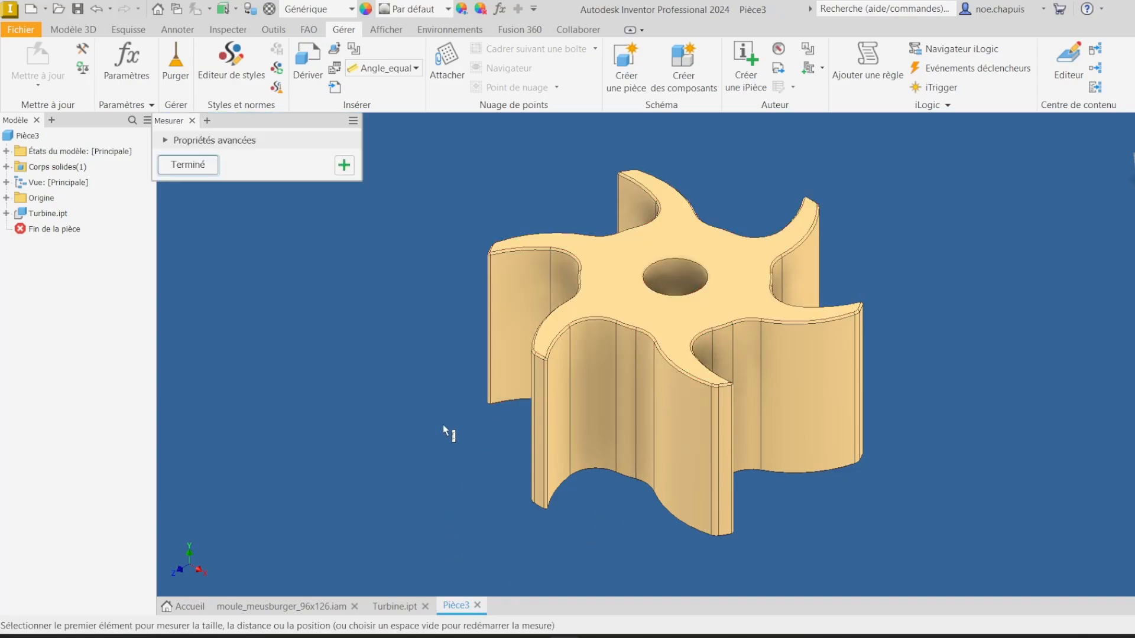
{"action": "left_click", "coordinate": [678, 287]}
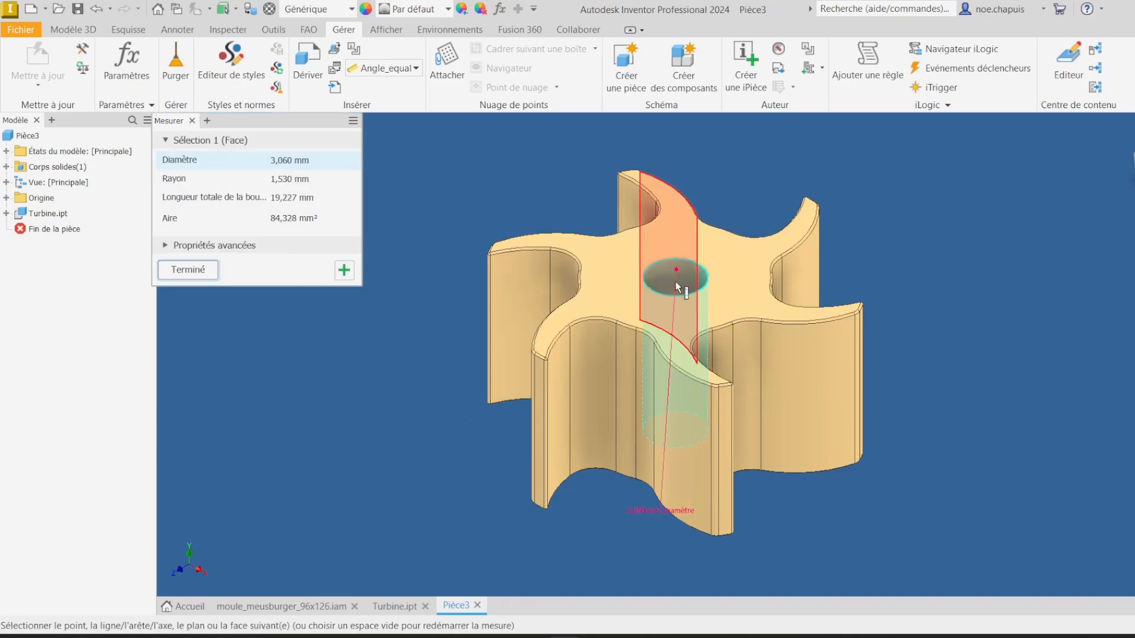
{"action": "left_click", "coordinate": [187, 270]}
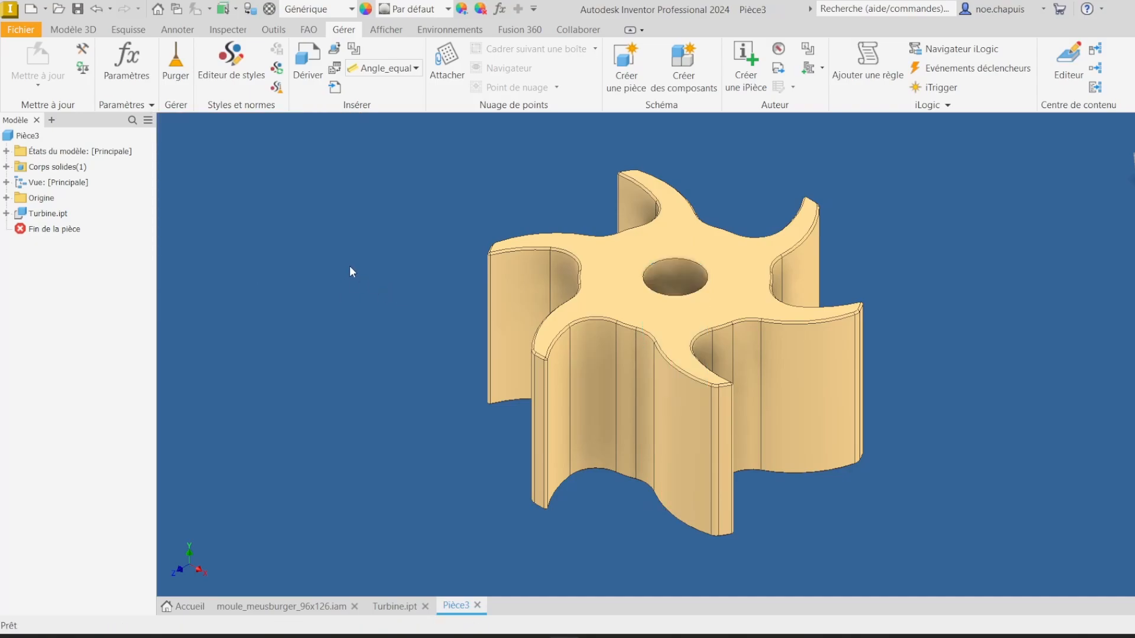
Step: Save the new part in the Piece folder as Turbine avec retrait
{"action": "left_click", "coordinate": [80, 8]}
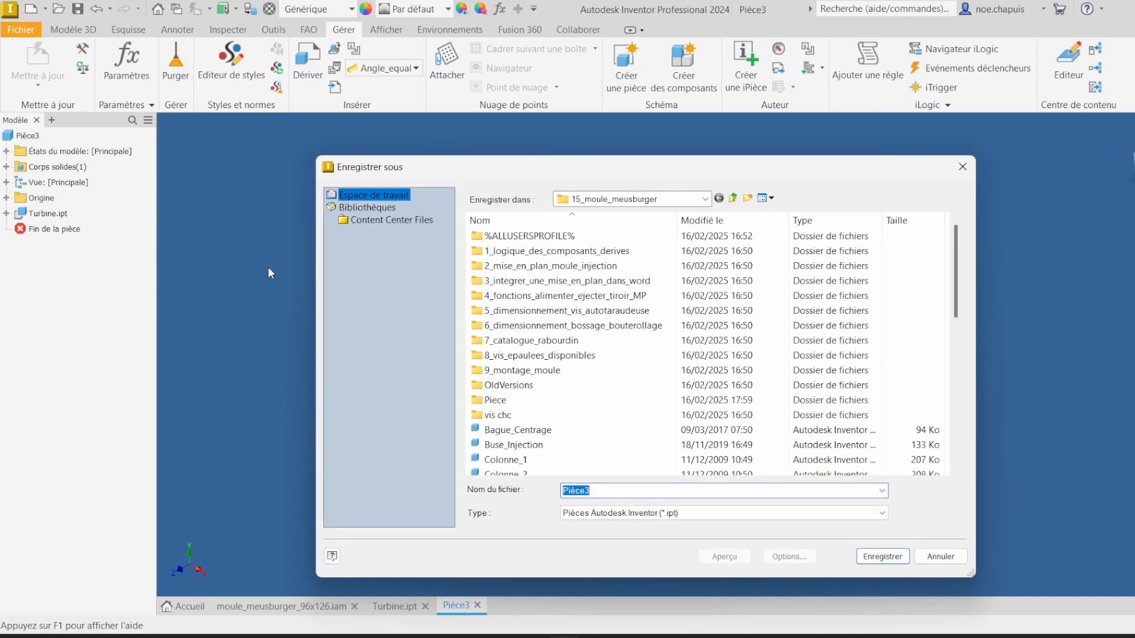
{"action": "double_click", "coordinate": [519, 401]}
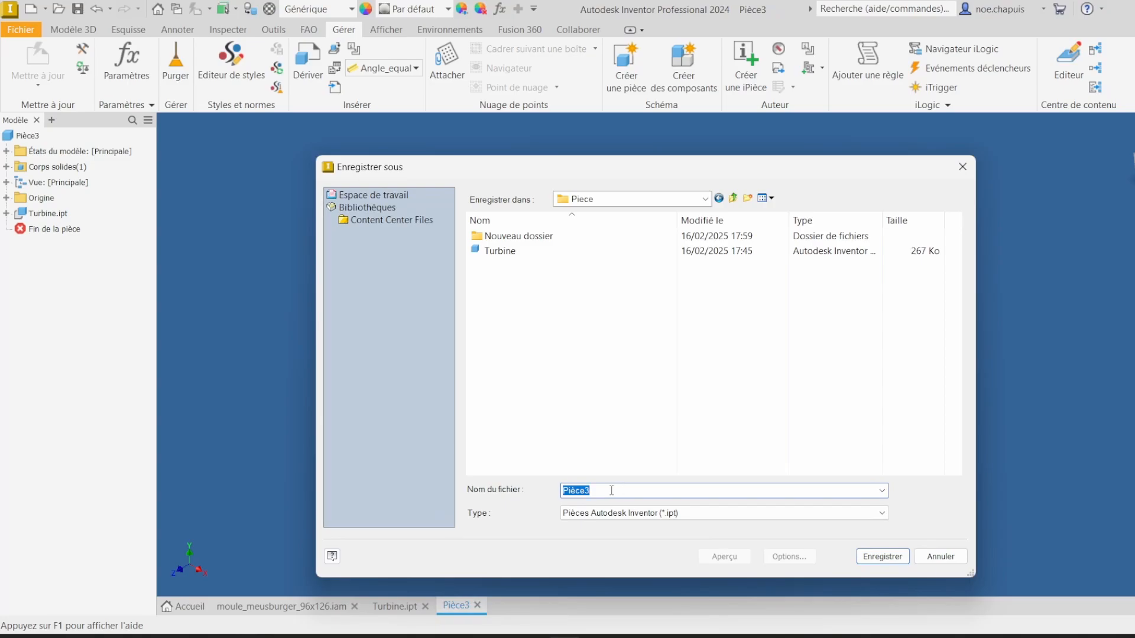
{"action": "type", "text": "Turbine avec retrait"}
{"action": "key", "text": "Return"}
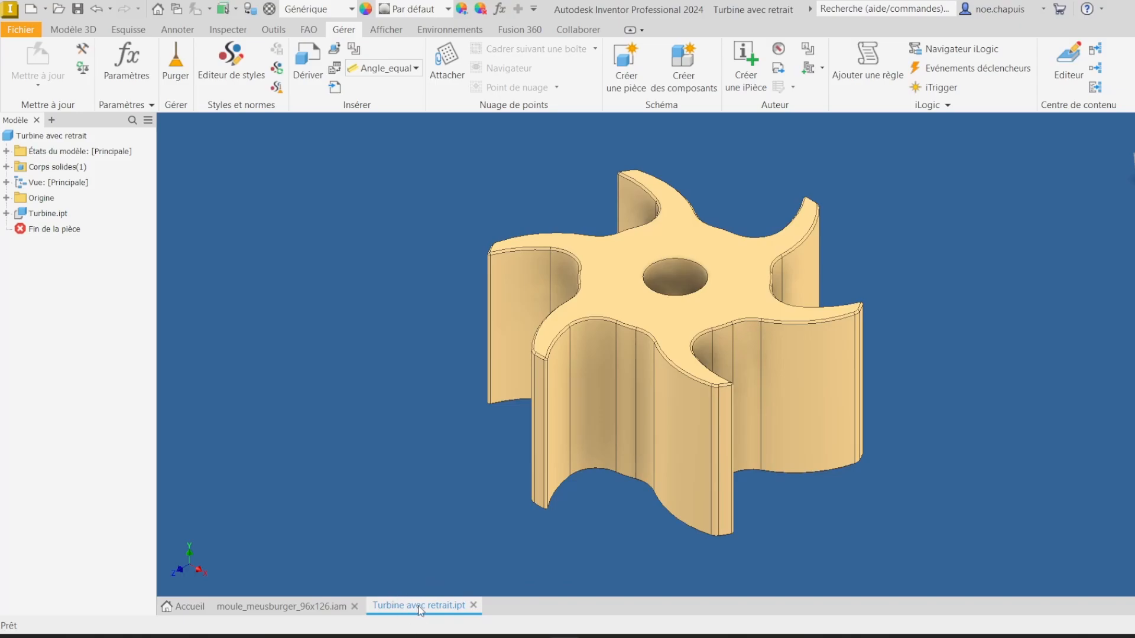
Step: Switch to the mold assembly and orbit and pan to examine the mobile and fixed halves
{"action": "left_click", "coordinate": [320, 605]}
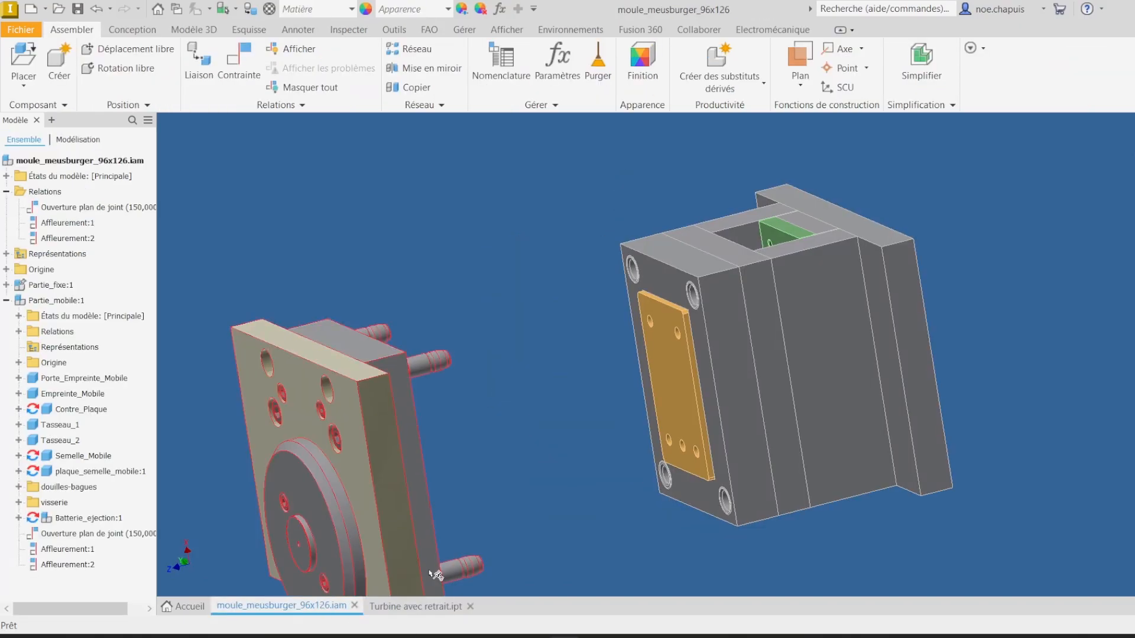
{"action": "middle_click_drag", "start_coordinate": [430, 574], "coordinate": [624, 296], "text": "shift"}
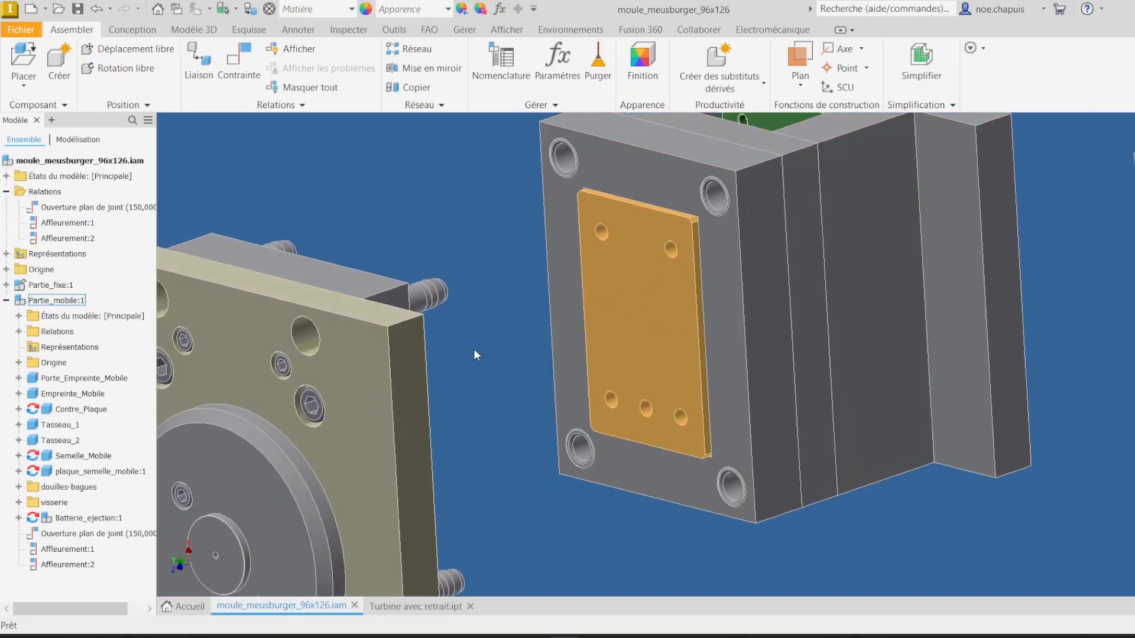
{"action": "scroll", "coordinate": [633, 274], "scroll_direction": "down", "scroll_amount": 3}
{"action": "middle_click_drag", "start_coordinate": [703, 278], "coordinate": [703, 252], "text": "shift"}
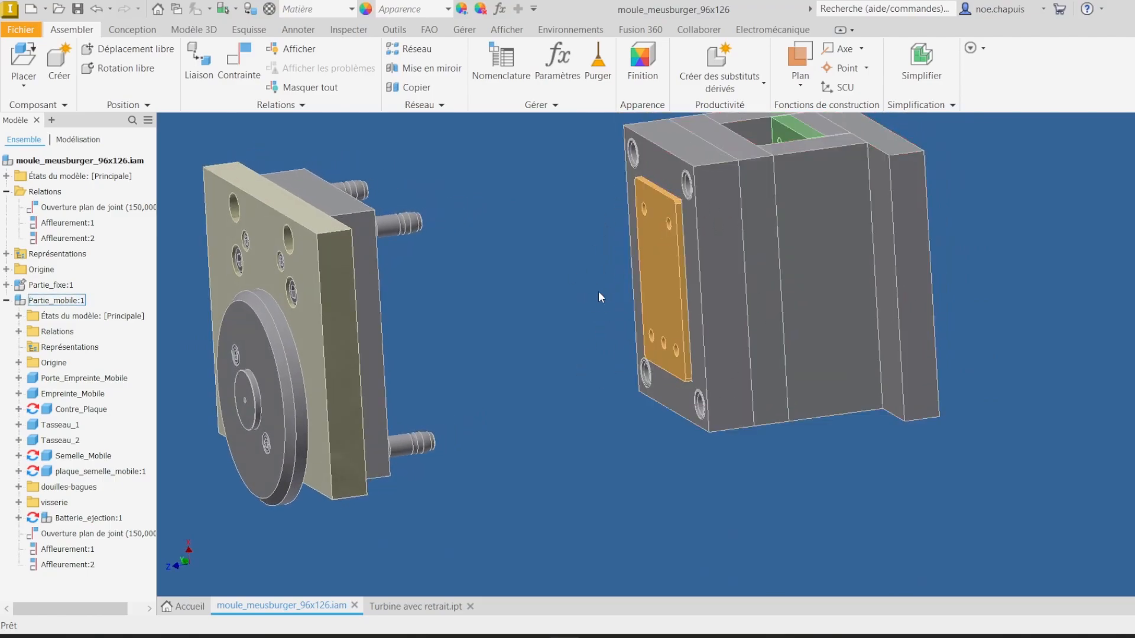
{"action": "middle_click_drag", "start_coordinate": [598, 291], "coordinate": [284, 334], "text": "shift"}
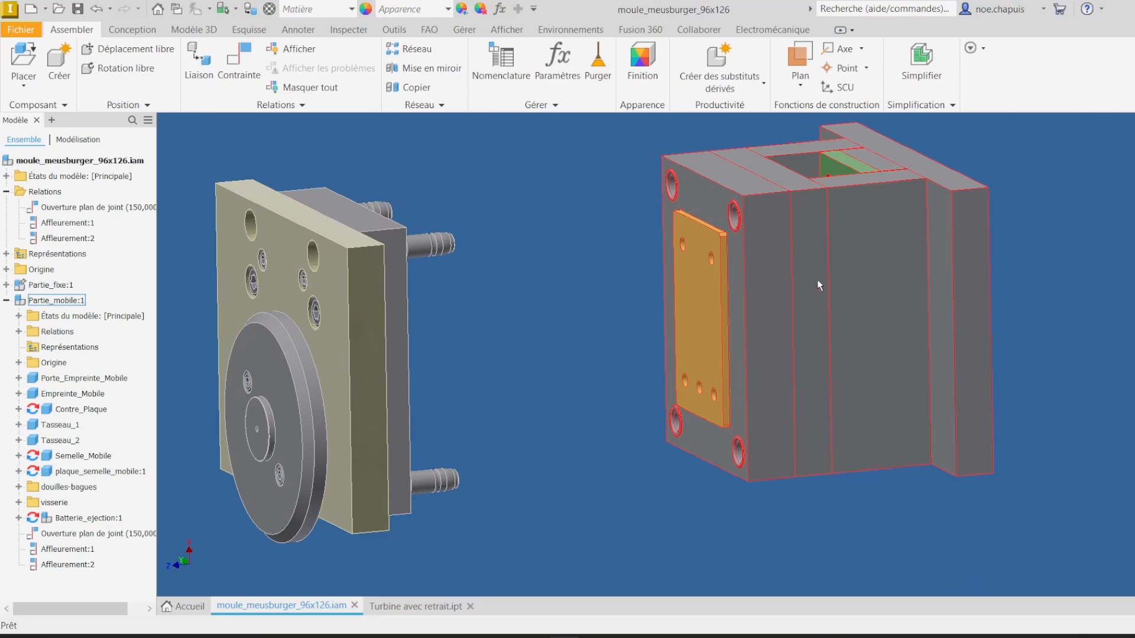
{"action": "middle_click_drag", "start_coordinate": [819, 286], "coordinate": [327, 346], "text": "shift"}
Step: Edit the Partie_mobile subassembly and open the Empreinte_Mobile cavity plate part
{"action": "right_click", "coordinate": [59, 302]}
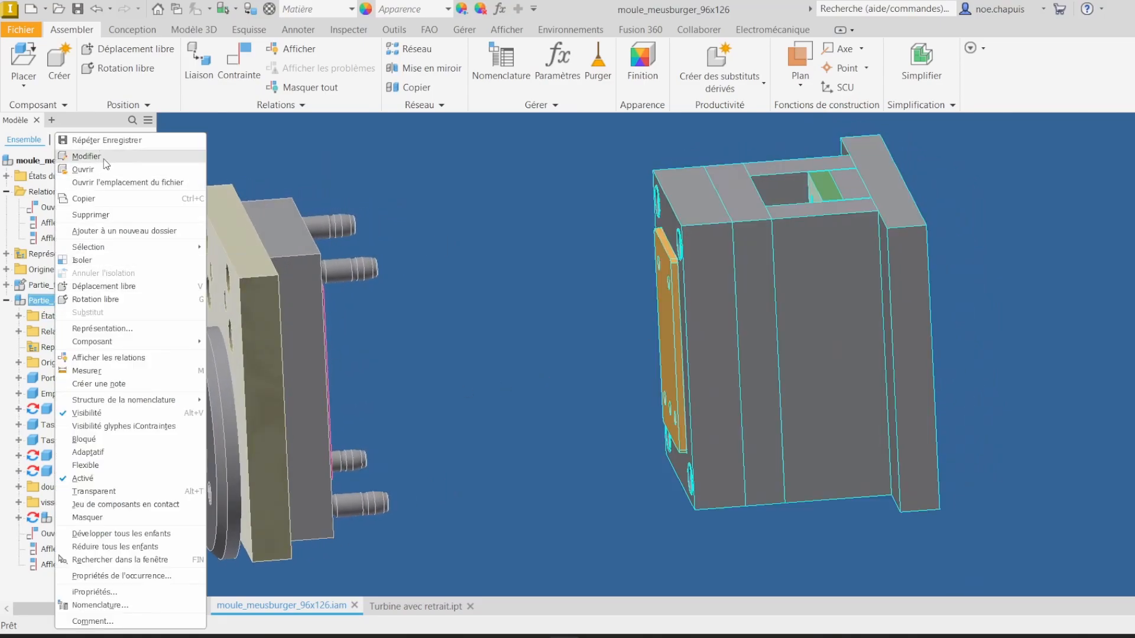
{"action": "left_click", "coordinate": [101, 155]}
{"action": "middle_click_drag", "start_coordinate": [721, 344], "coordinate": [694, 268], "text": "shift"}
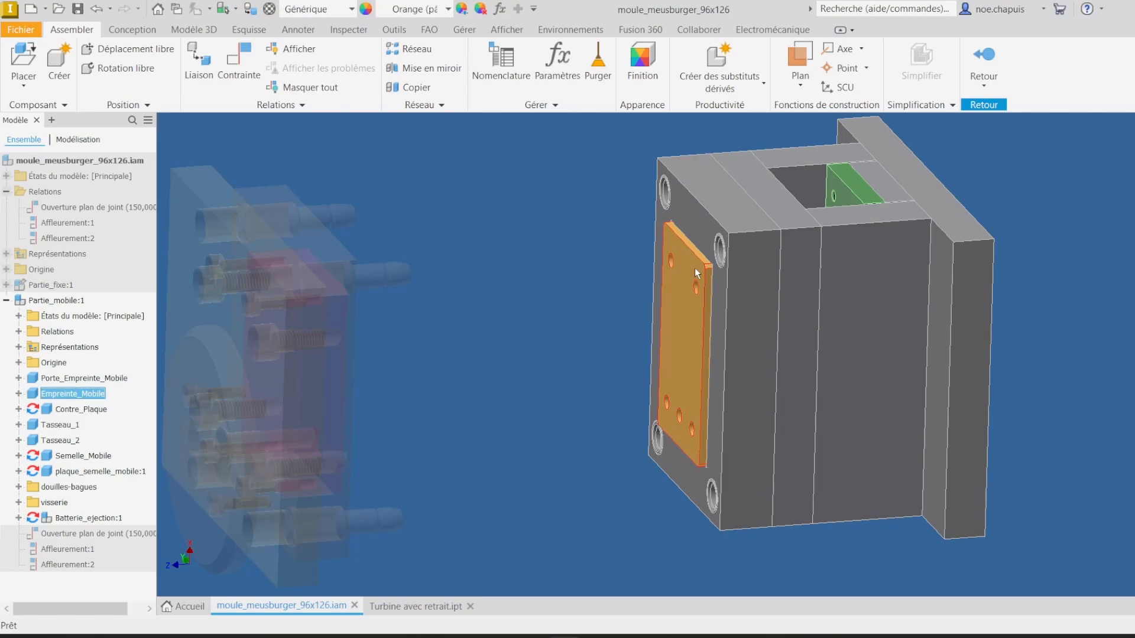
{"action": "right_click", "coordinate": [694, 268]}
{"action": "key", "text": "Escape"}
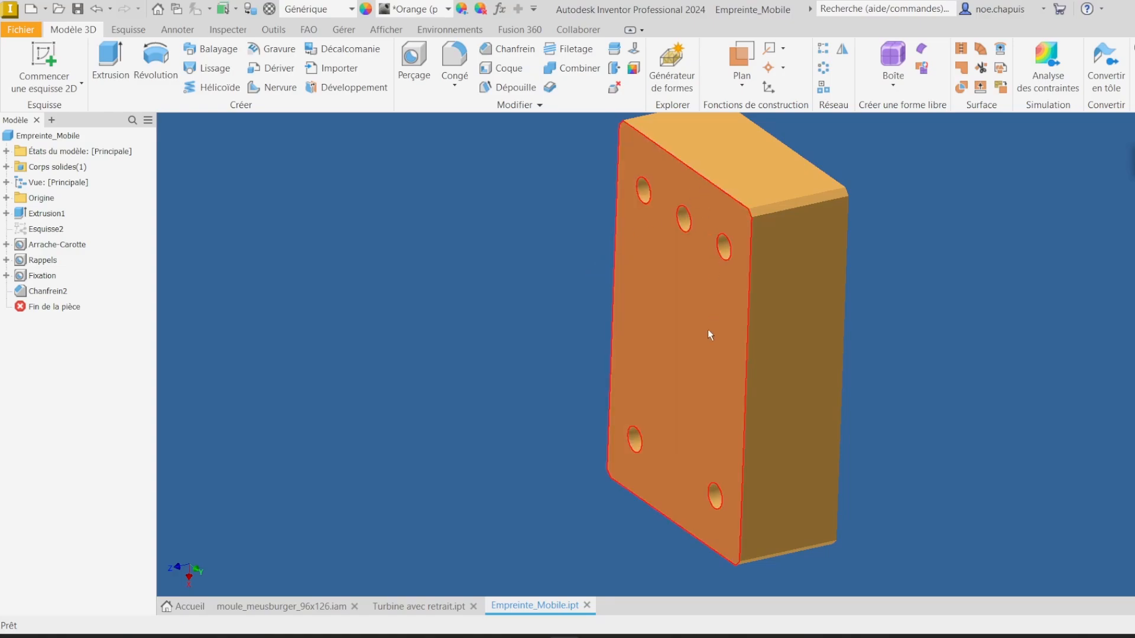
Step: Expand the cavity plate's origin and make its XY plane visible
{"action": "left_click", "coordinate": [6, 198]}
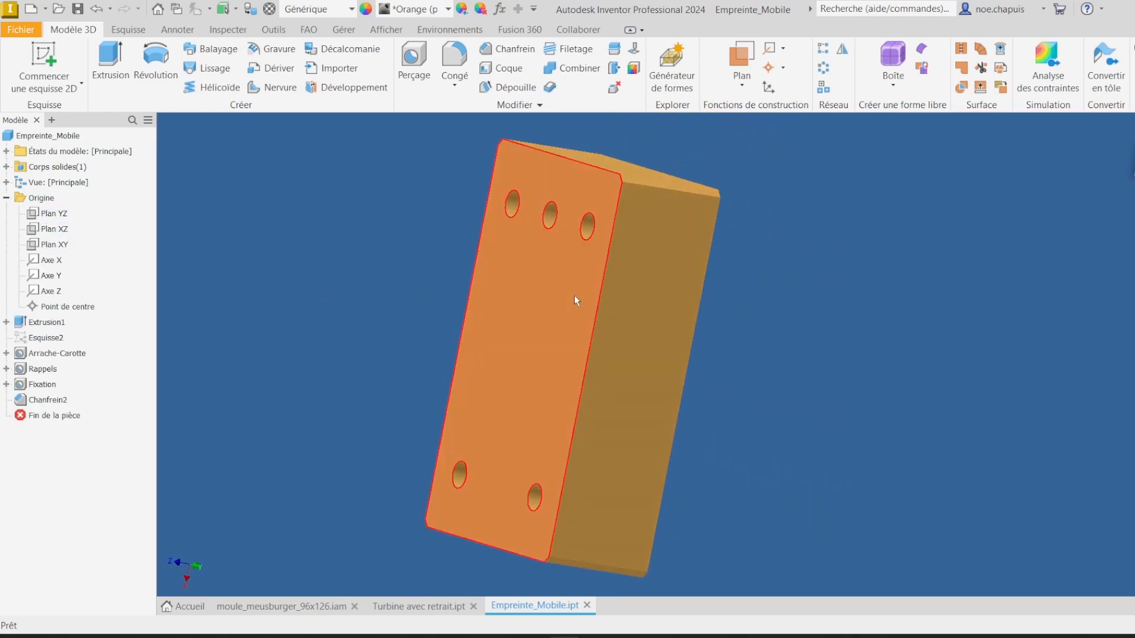
{"action": "left_click", "coordinate": [573, 296]}
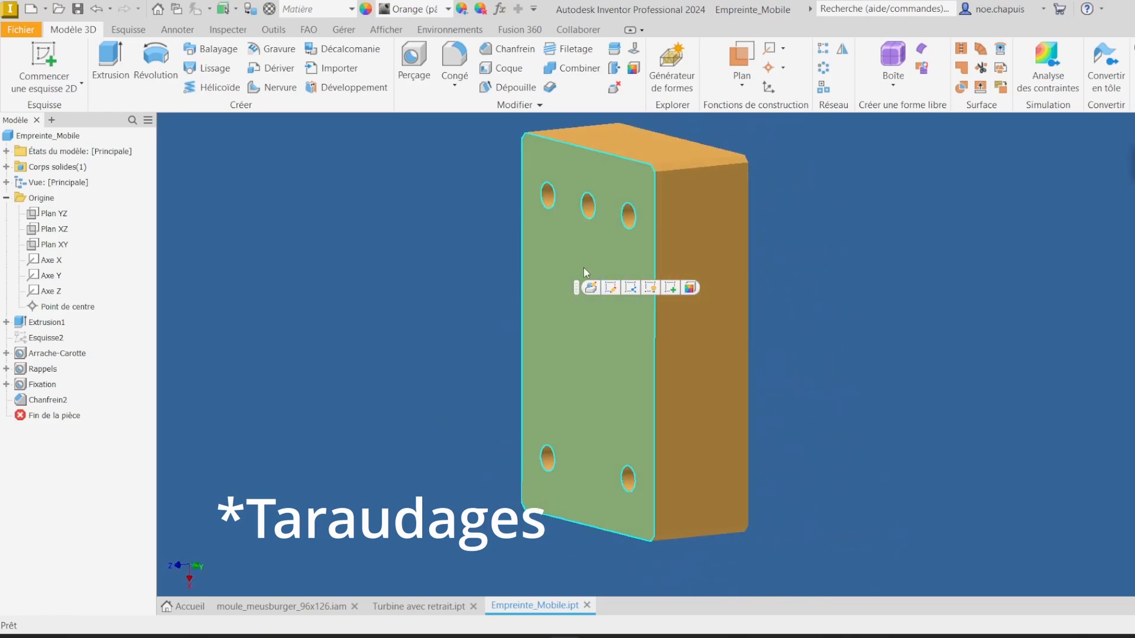
{"action": "left_click", "coordinate": [65, 247]}
{"action": "right_click", "coordinate": [65, 248]}
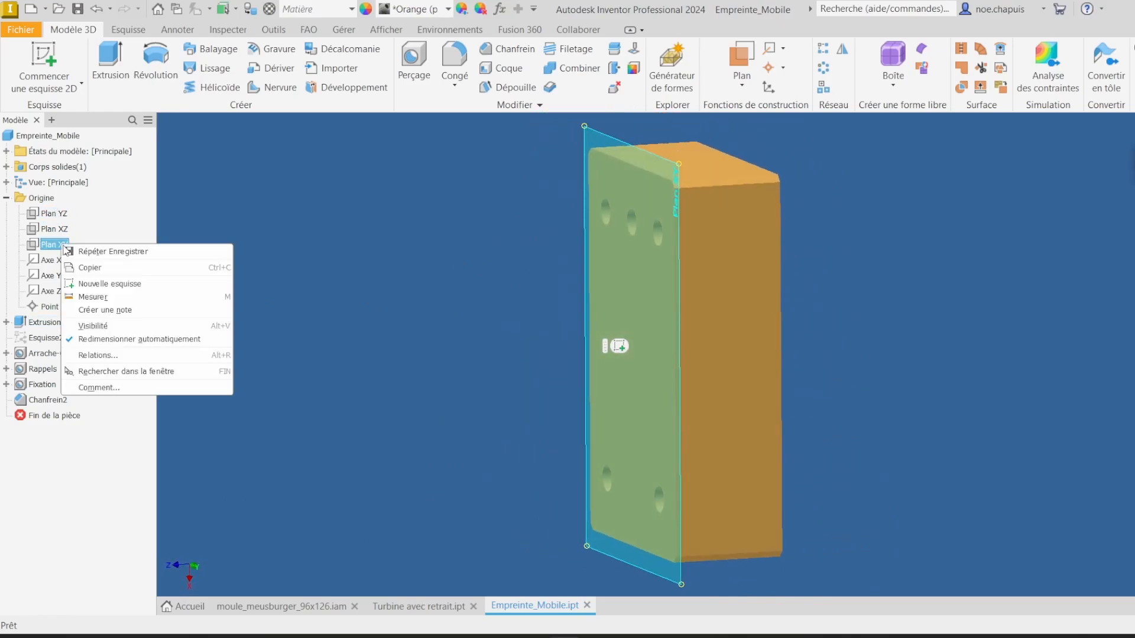
{"action": "left_click", "coordinate": [174, 339]}
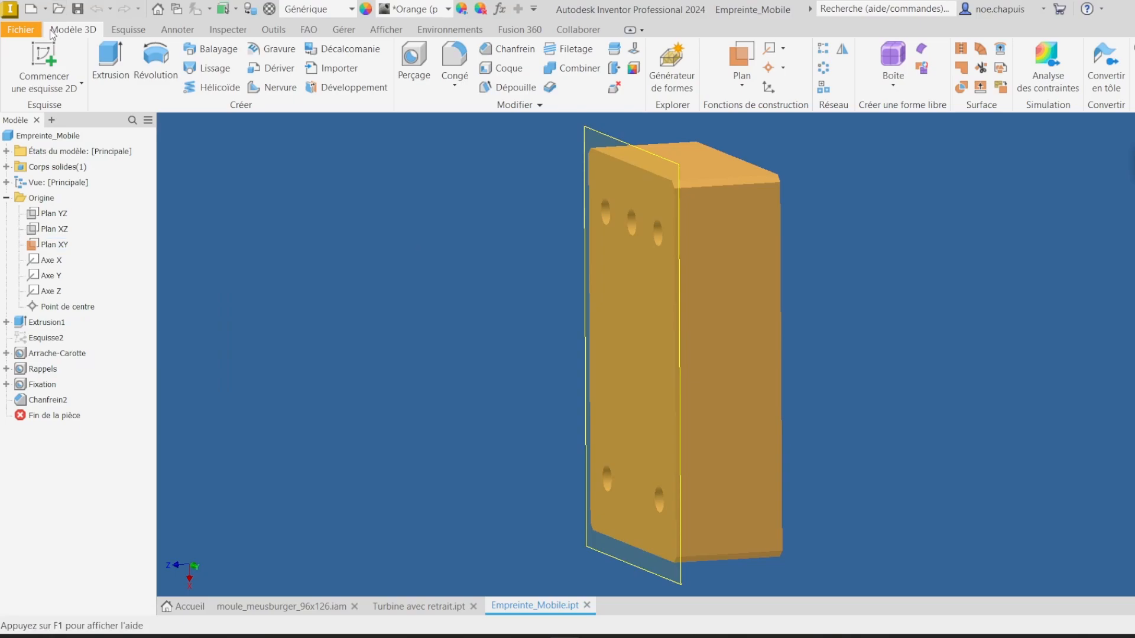
Step: Create a new assembly from the Standard.iam template
{"action": "left_click", "coordinate": [21, 30]}
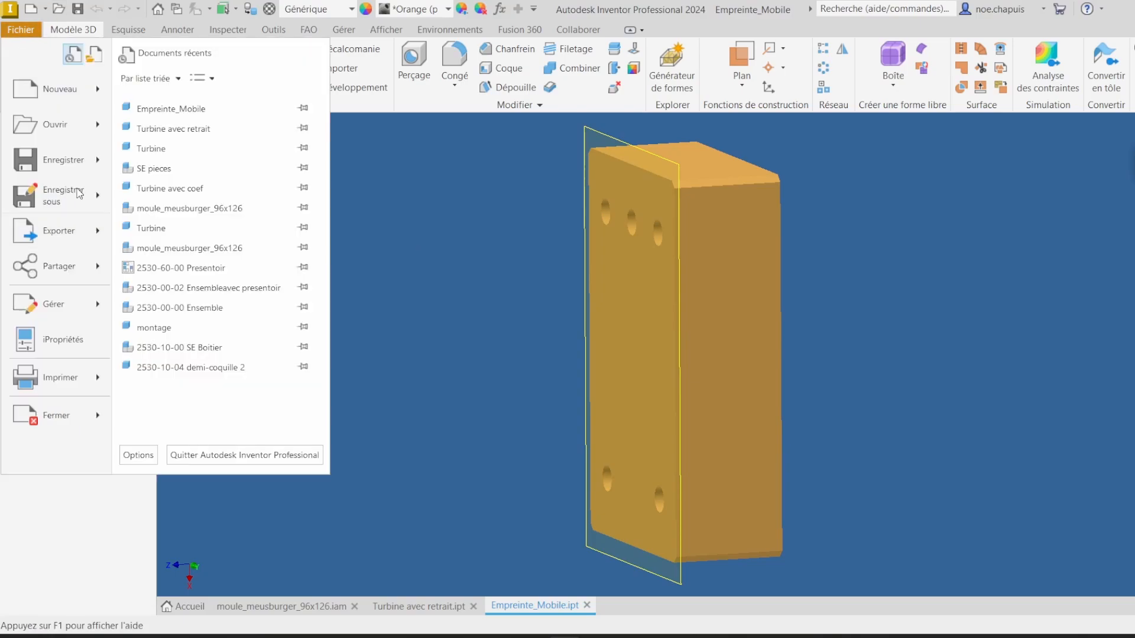
{"action": "left_click", "coordinate": [60, 95]}
{"action": "double_click", "coordinate": [488, 223]}
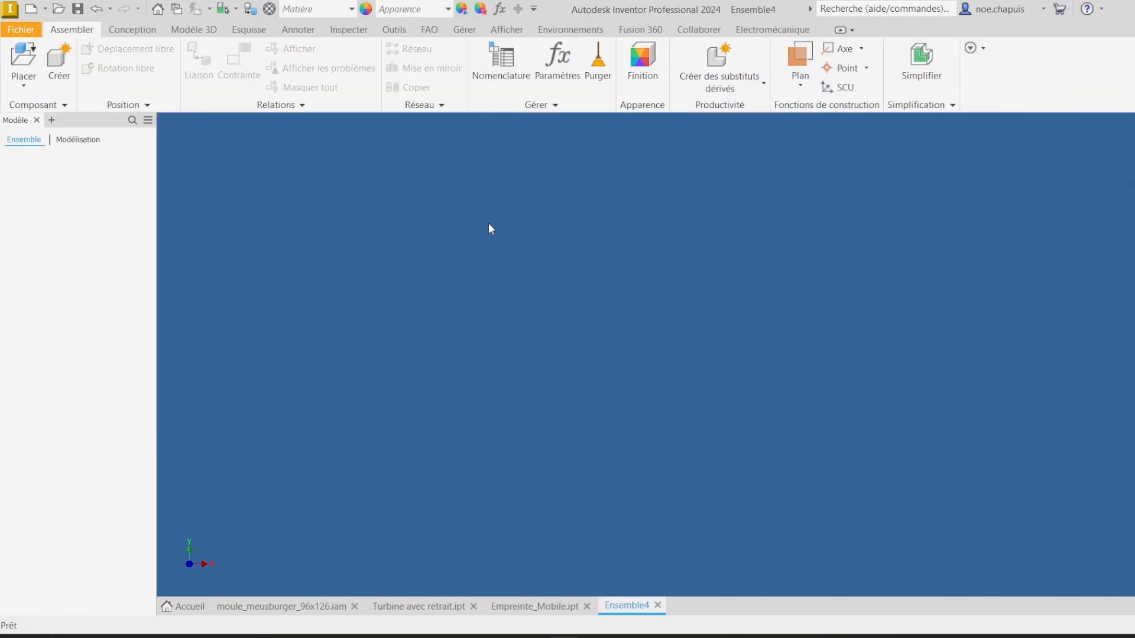
{"action": "left_click", "coordinate": [548, 608]}
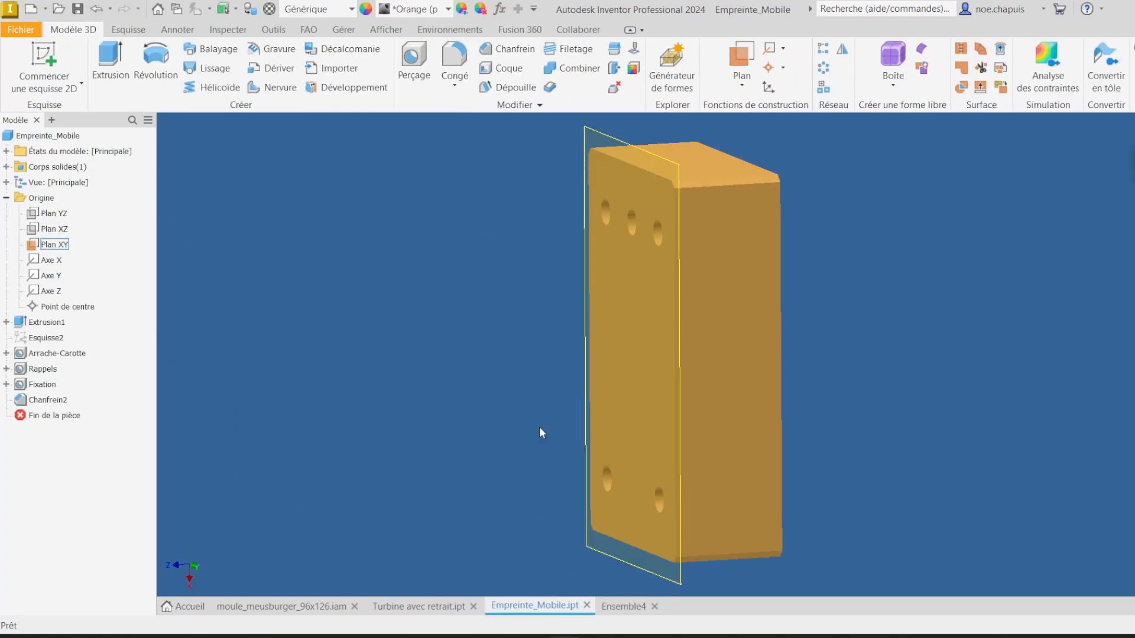
{"action": "left_click", "coordinate": [626, 606]}
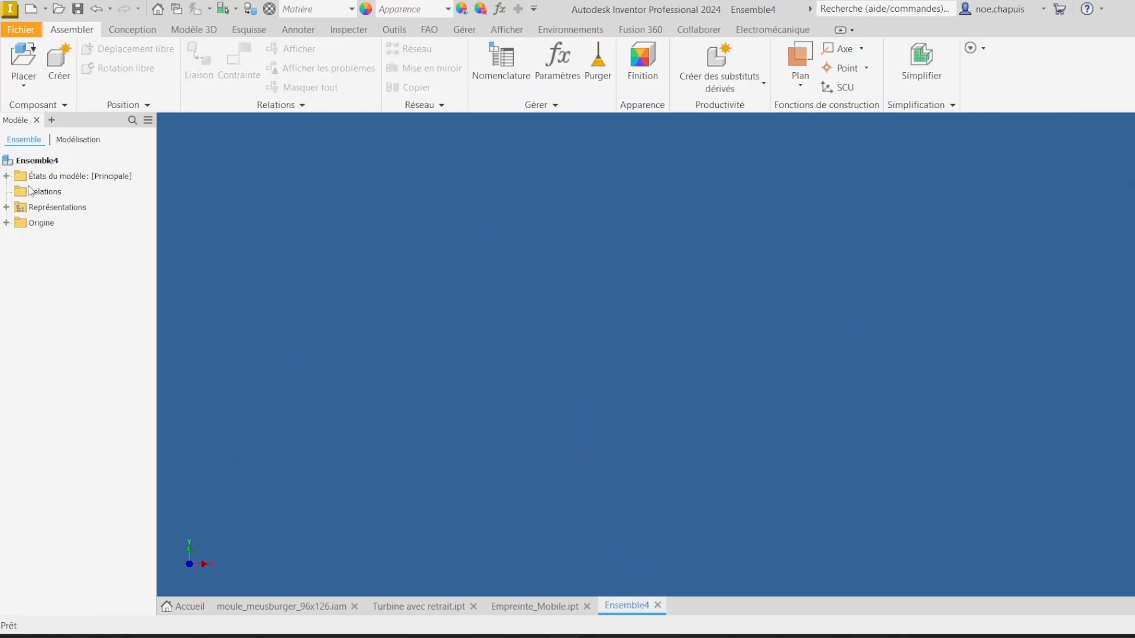
Step: Expand the new assembly's origin and make its XY plane visible
{"action": "left_click", "coordinate": [6, 223]}
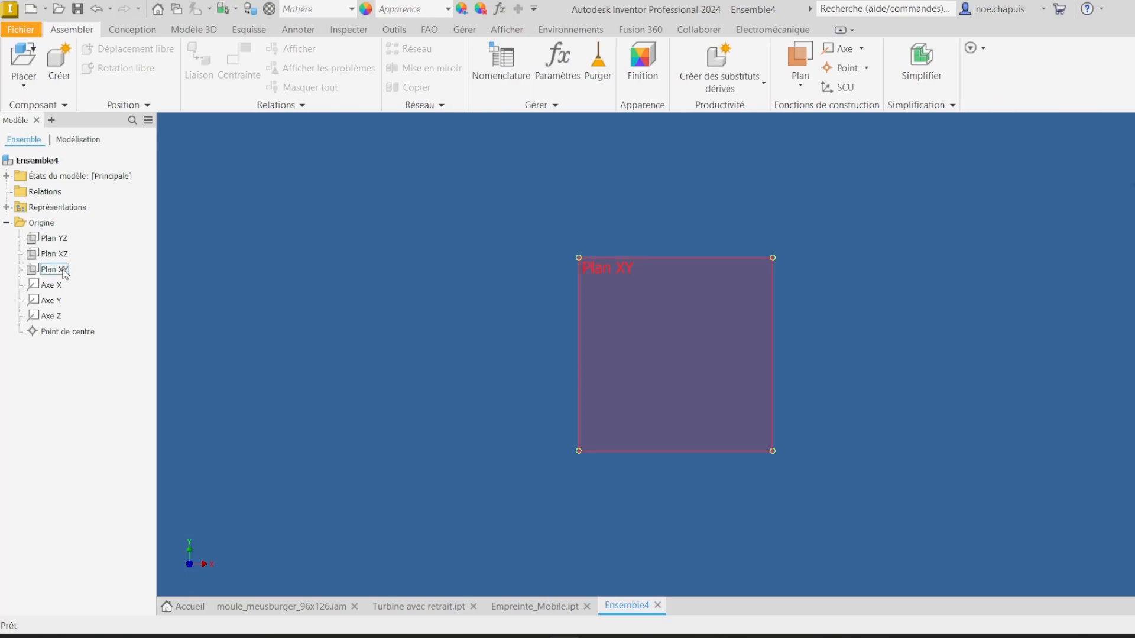
{"action": "right_click", "coordinate": [59, 273]}
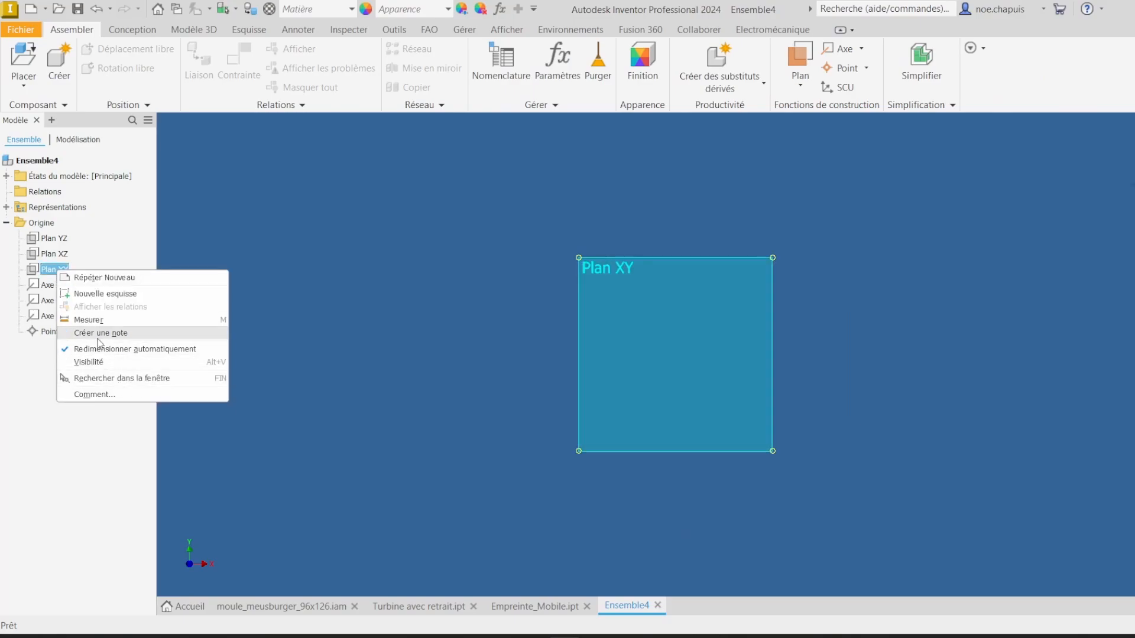
{"action": "left_click", "coordinate": [89, 364]}
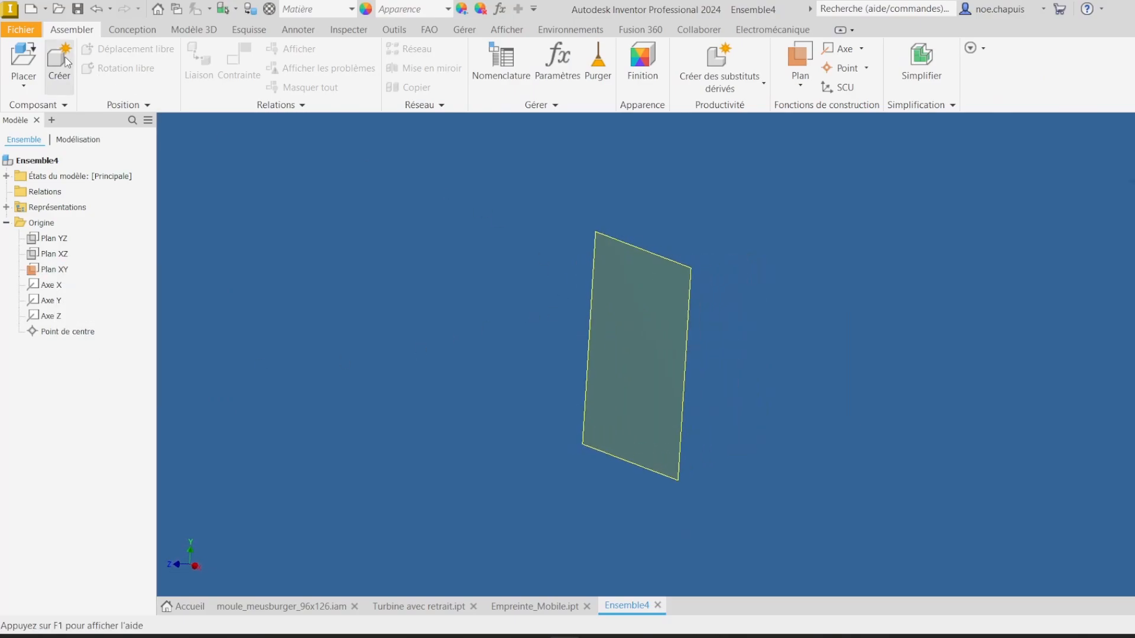
Step: Place two instances of the Turbine avec retrait part from the Pieces folder into the assembly
{"action": "left_click", "coordinate": [25, 61]}
{"action": "scroll", "coordinate": [638, 361], "scroll_direction": "down", "scroll_amount": 1}
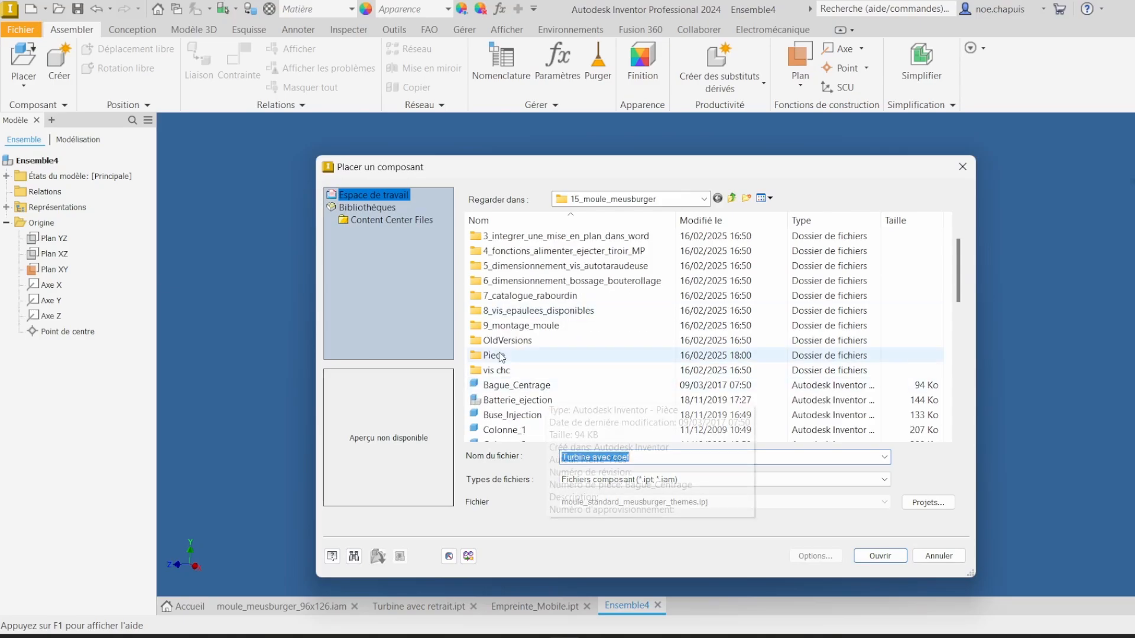
{"action": "double_click", "coordinate": [532, 359]}
{"action": "double_click", "coordinate": [562, 254]}
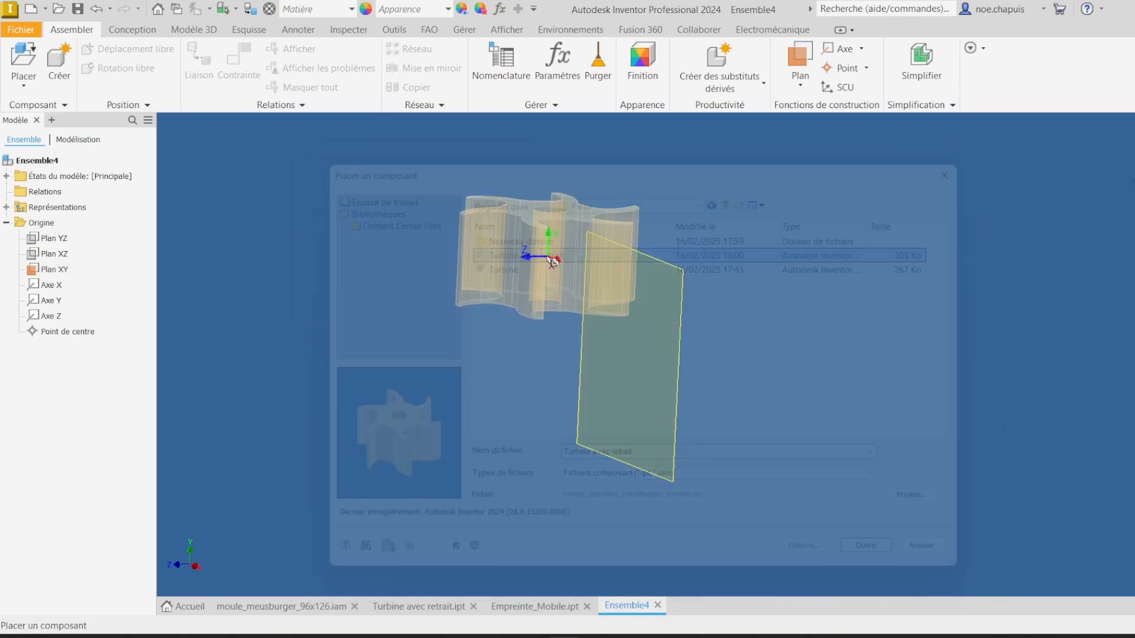
{"action": "left_click", "coordinate": [817, 262]}
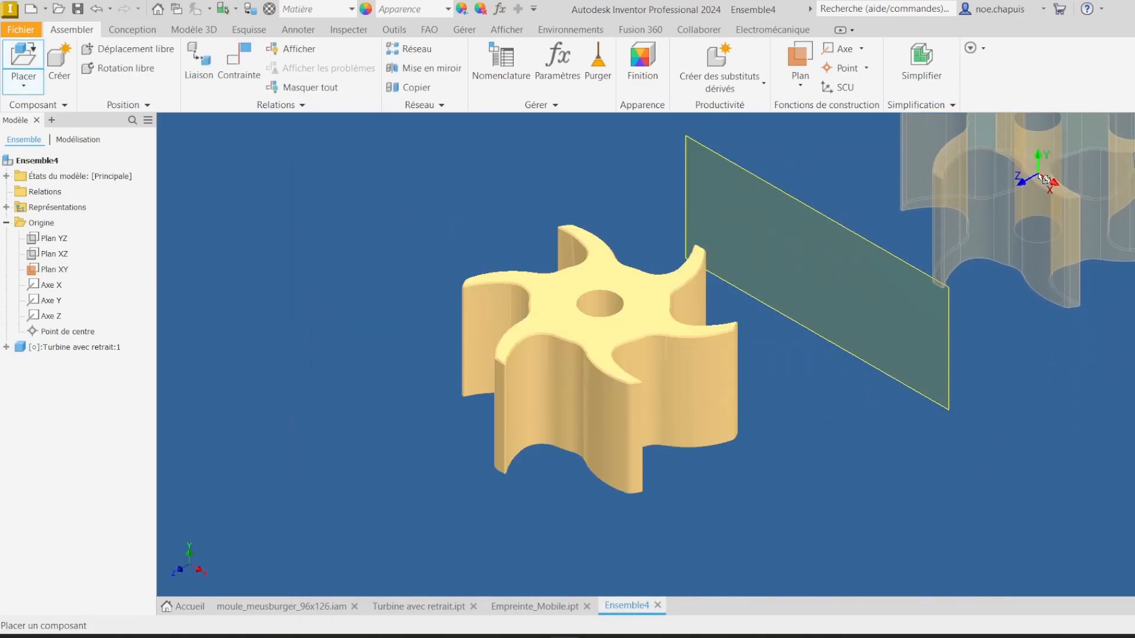
{"action": "left_click", "coordinate": [1073, 210]}
{"action": "scroll", "coordinate": [650, 363], "scroll_direction": "down", "scroll_amount": 5}
{"action": "key", "text": "Escape"}
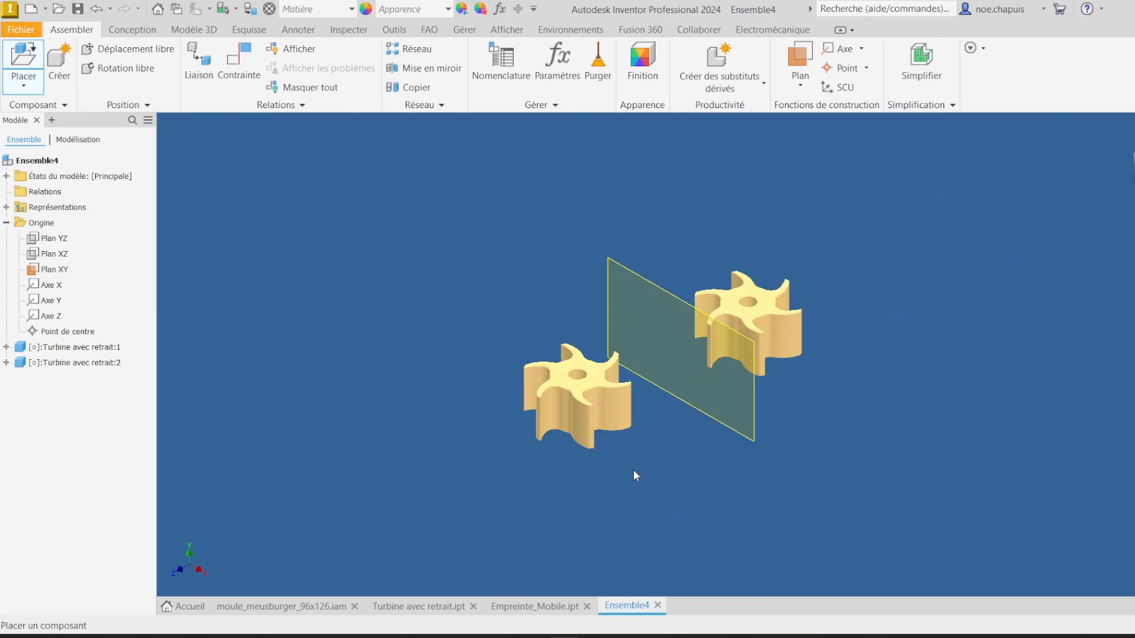
Step: Constrain a face of the first turbine flush with the assembly's XY plane
{"action": "scroll", "coordinate": [633, 469], "scroll_direction": "up", "scroll_amount": 5}
{"action": "scroll", "coordinate": [600, 420], "scroll_direction": "down", "scroll_amount": 5}
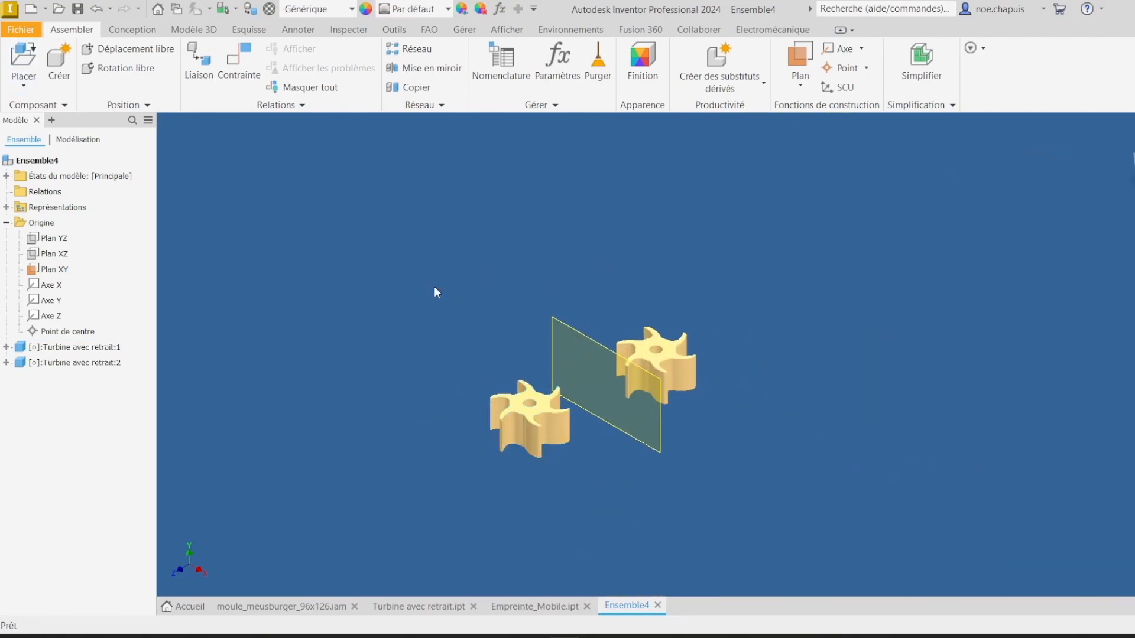
{"action": "left_click", "coordinate": [238, 59]}
{"action": "scroll", "coordinate": [482, 408], "scroll_direction": "up", "scroll_amount": 4}
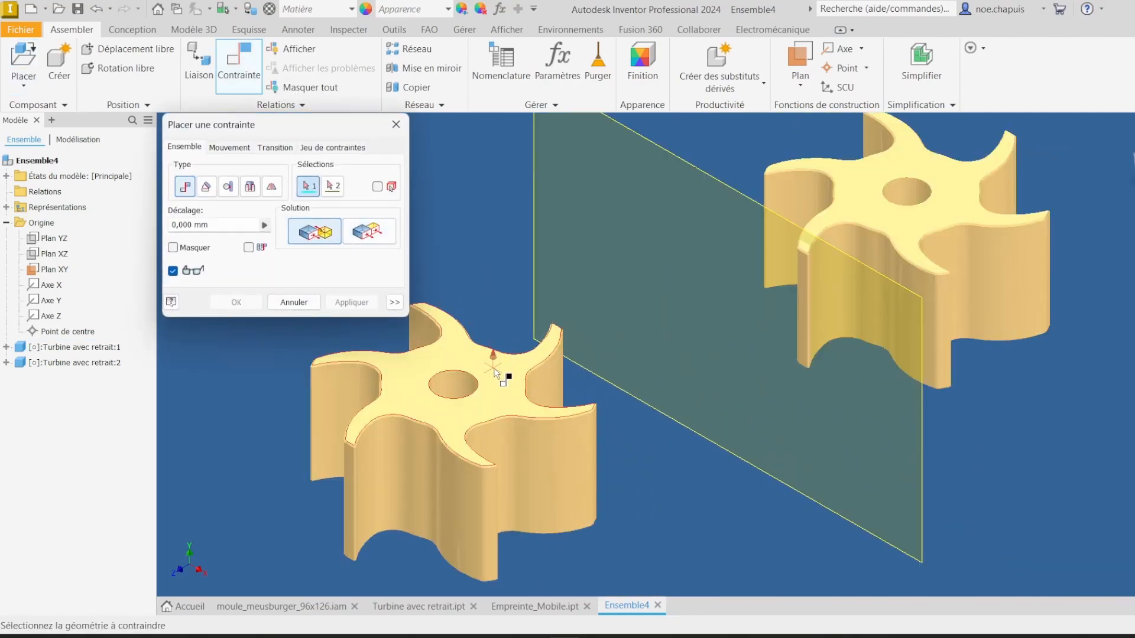
{"action": "left_click", "coordinate": [505, 378]}
{"action": "left_click", "coordinate": [682, 157]}
{"action": "scroll", "coordinate": [658, 217], "scroll_direction": "down", "scroll_amount": 5}
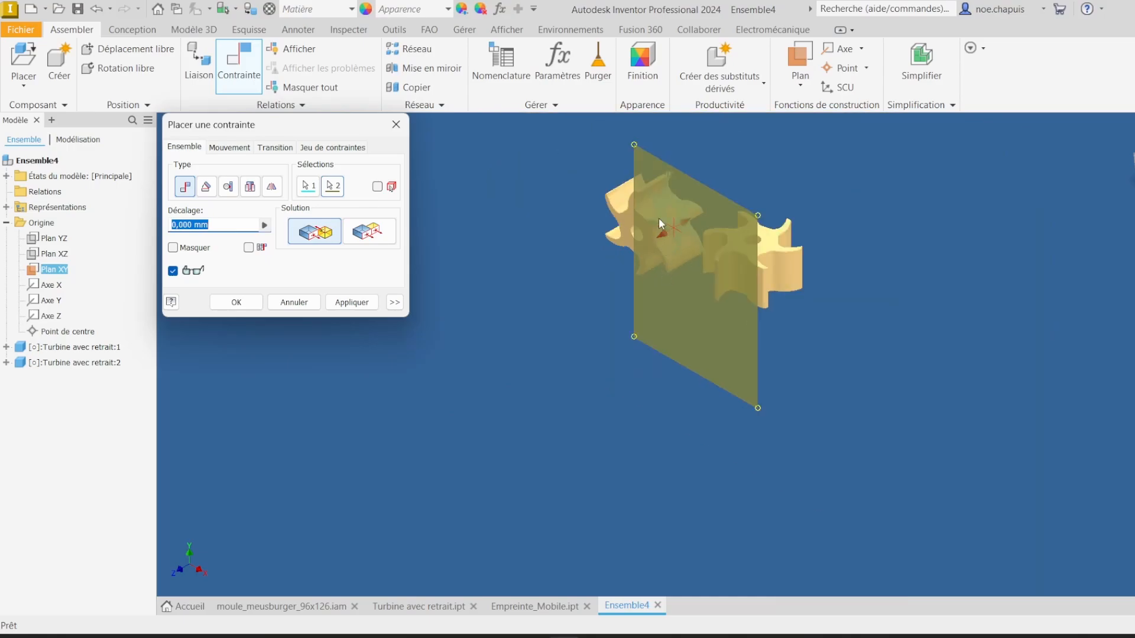
{"action": "middle_click_drag", "start_coordinate": [647, 268], "coordinate": [732, 248], "text": "shift"}
{"action": "left_click", "coordinate": [370, 234]}
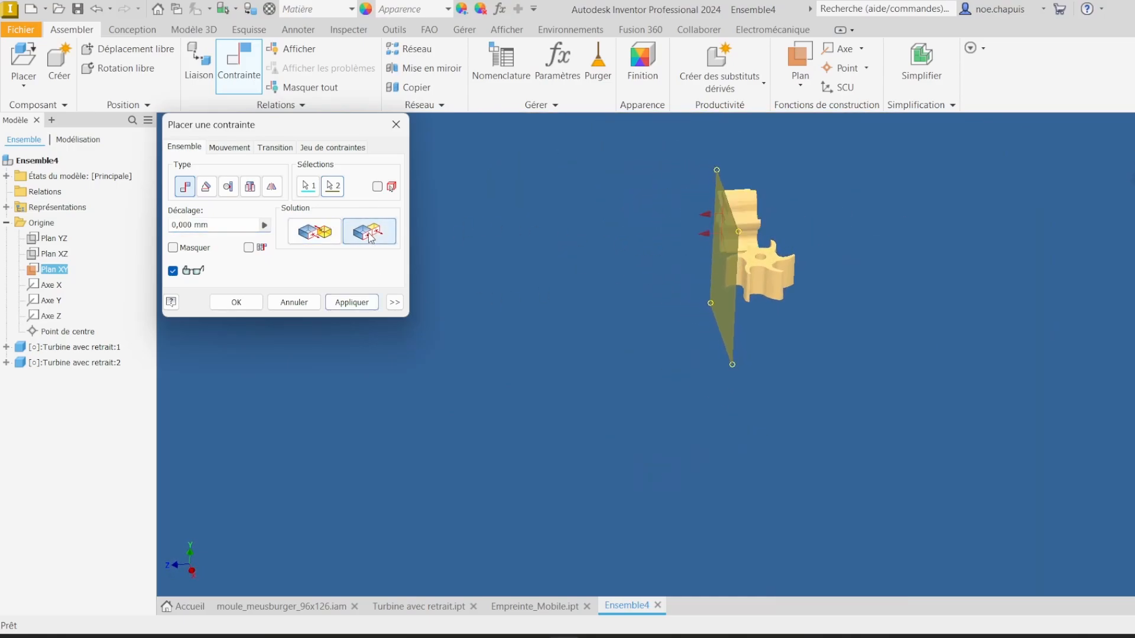
{"action": "left_click", "coordinate": [315, 232]}
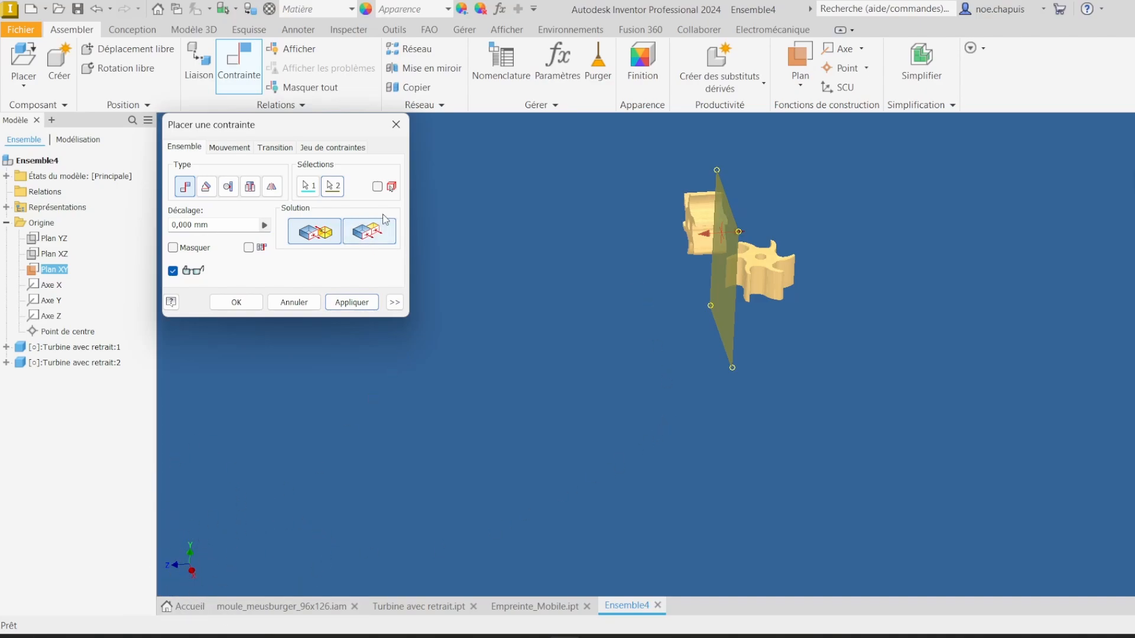
{"action": "left_click", "coordinate": [369, 232]}
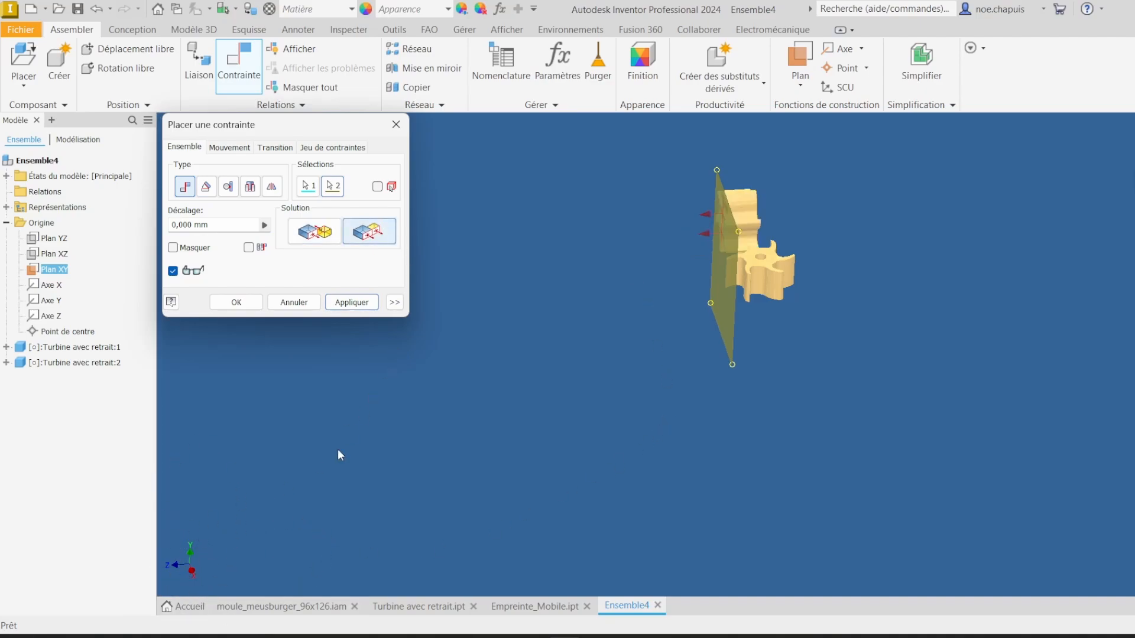
{"action": "left_click", "coordinate": [352, 302]}
{"action": "left_click", "coordinate": [293, 302]}
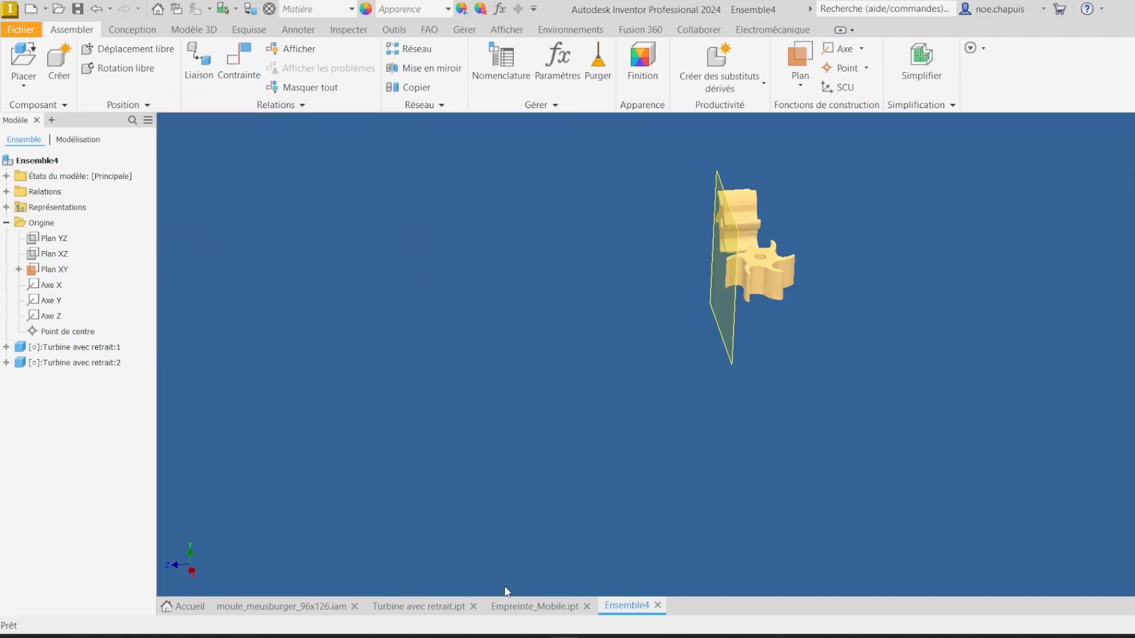
Step: Examine the orientation of the Empreinte_Mobile cavity plate part, then return to the assembly
{"action": "left_click", "coordinate": [532, 606]}
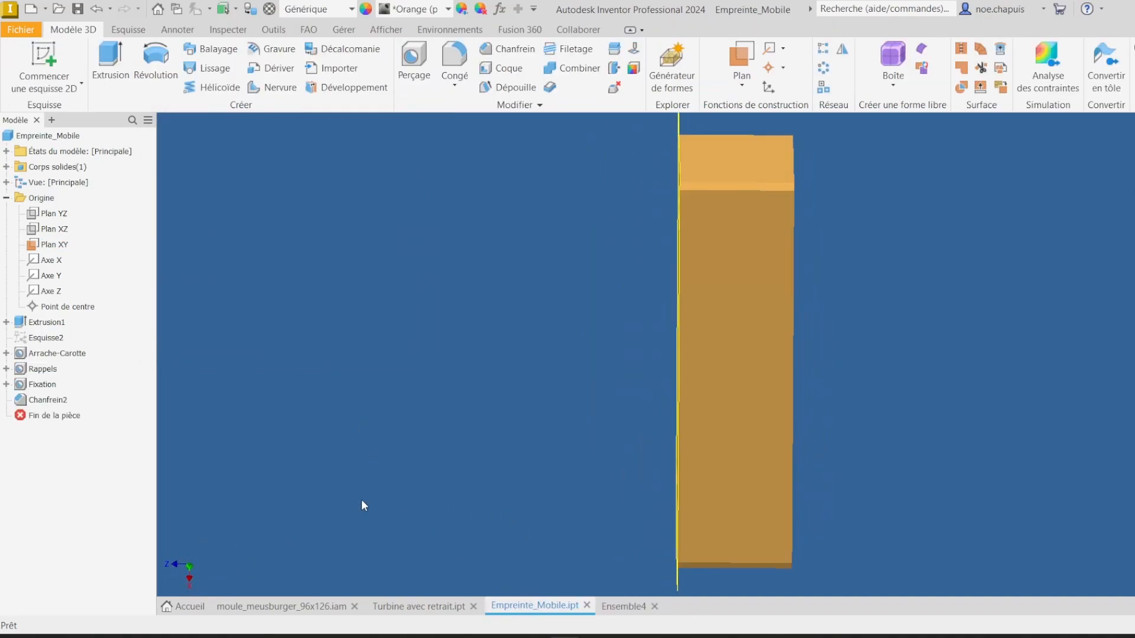
{"action": "middle_click_drag", "start_coordinate": [361, 505], "coordinate": [393, 495], "text": "shift"}
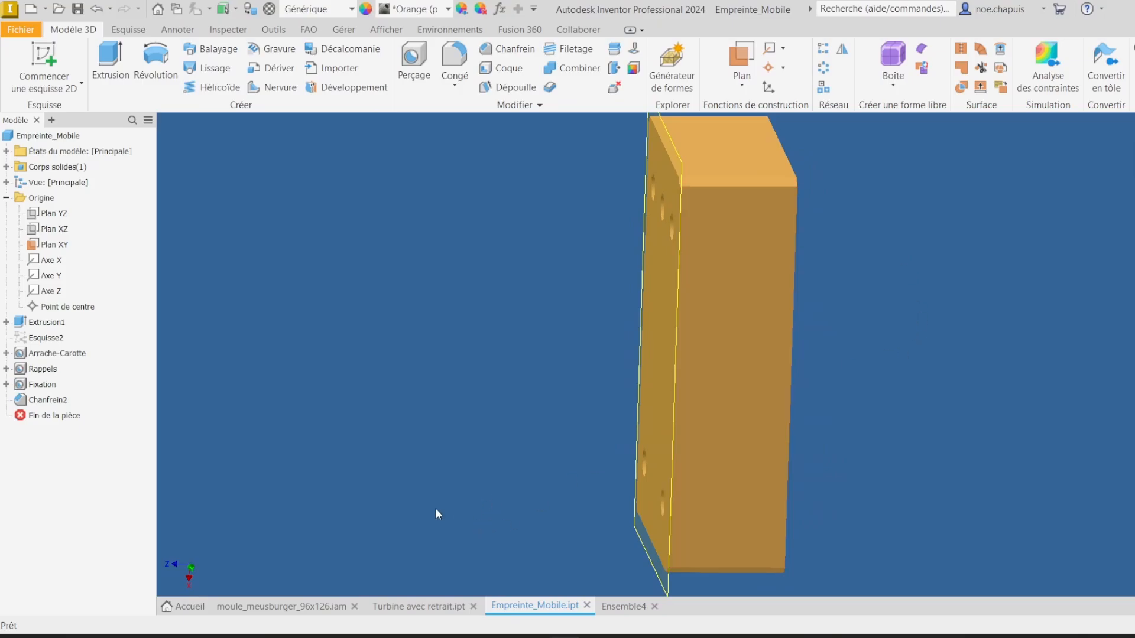
{"action": "left_click", "coordinate": [623, 606]}
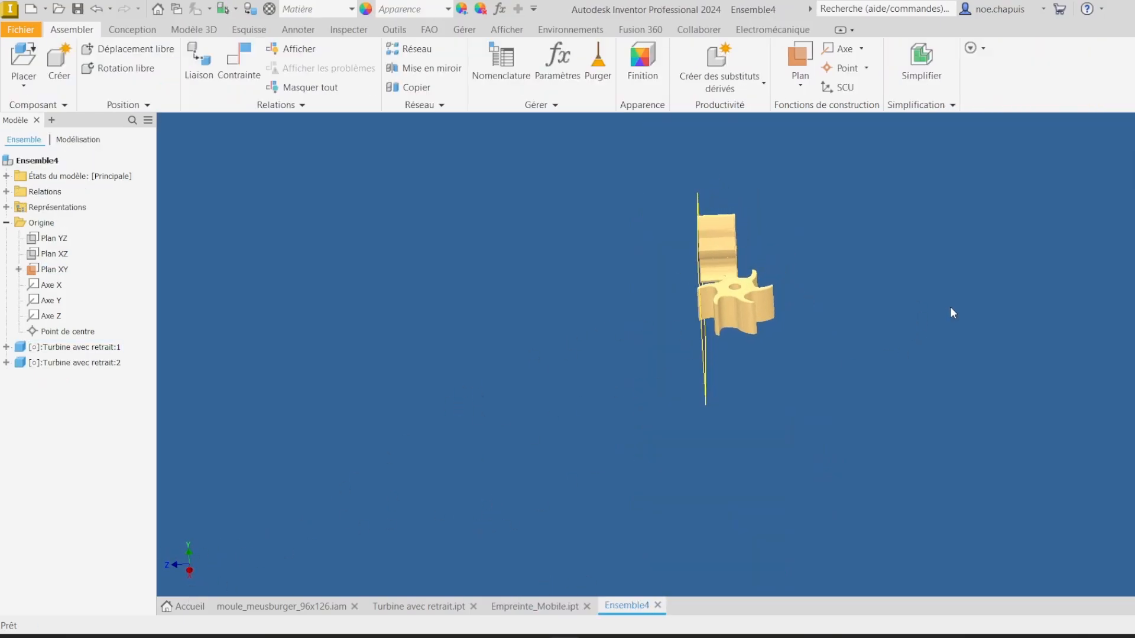
Step: Constrain a face of the second turbine flush with the assembly's XY plane
{"action": "left_click", "coordinate": [222, 61]}
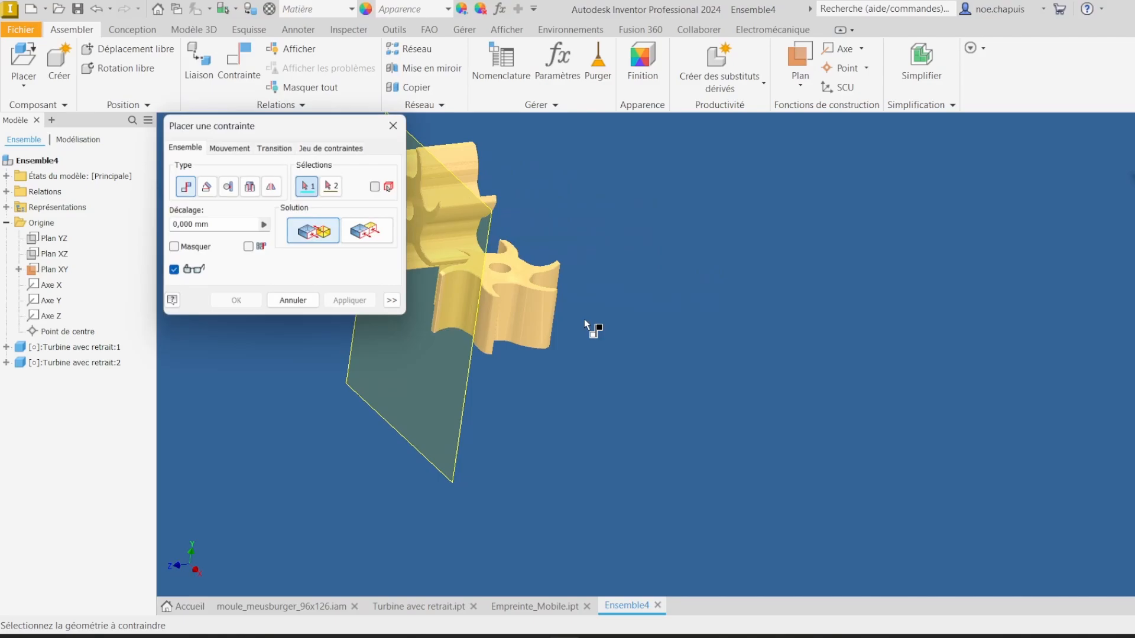
{"action": "left_click", "coordinate": [530, 264]}
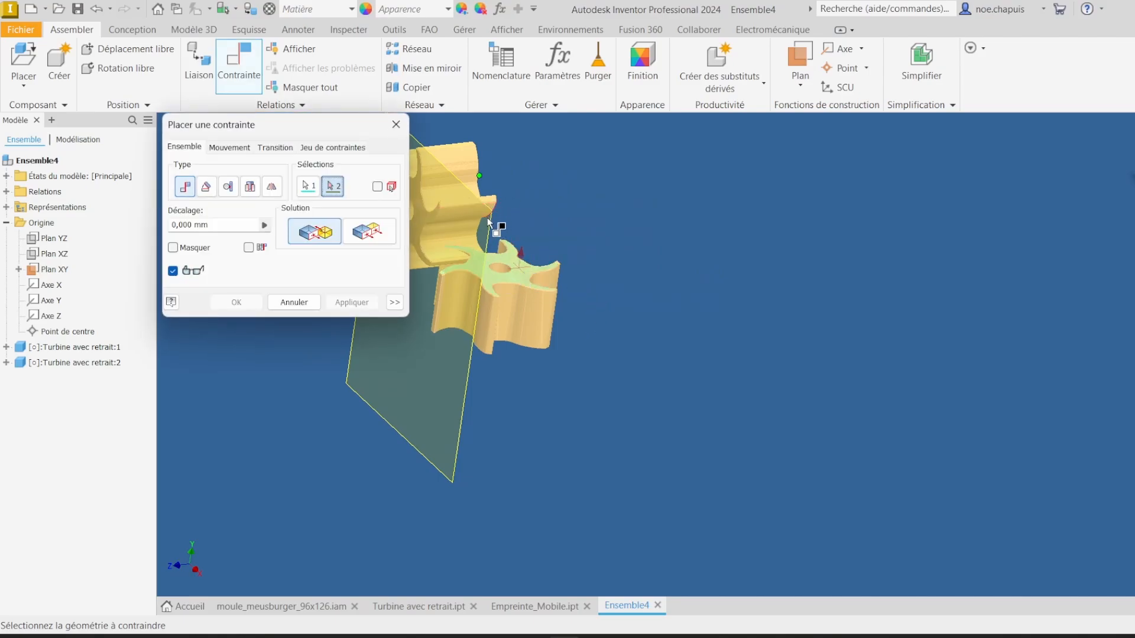
{"action": "left_click", "coordinate": [489, 223]}
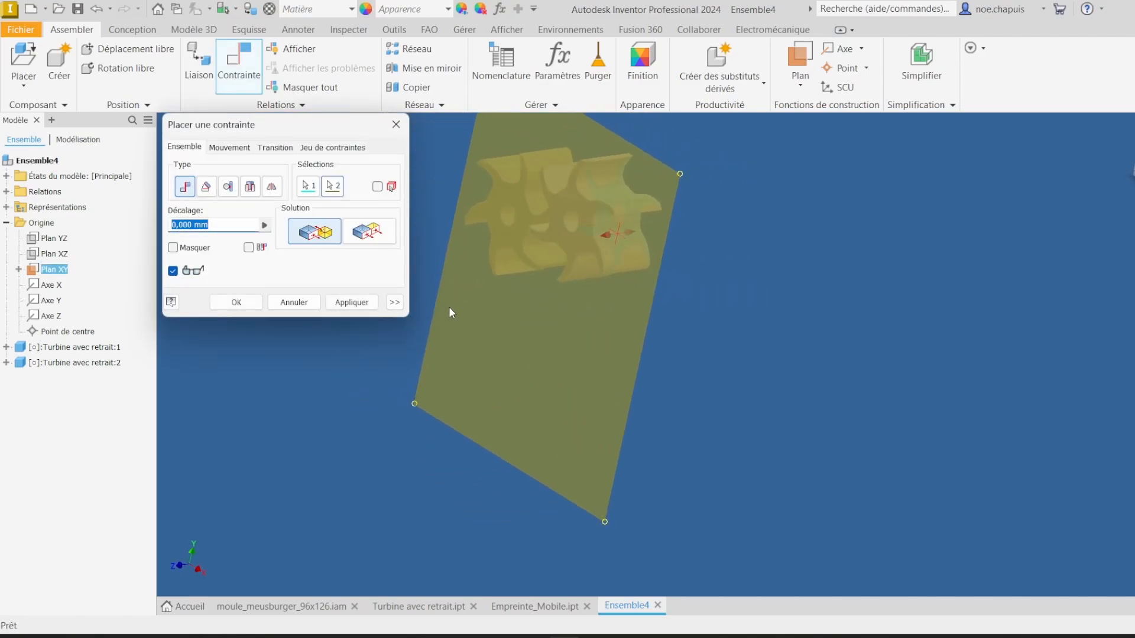
{"action": "left_click", "coordinate": [368, 231]}
{"action": "left_click", "coordinate": [352, 302]}
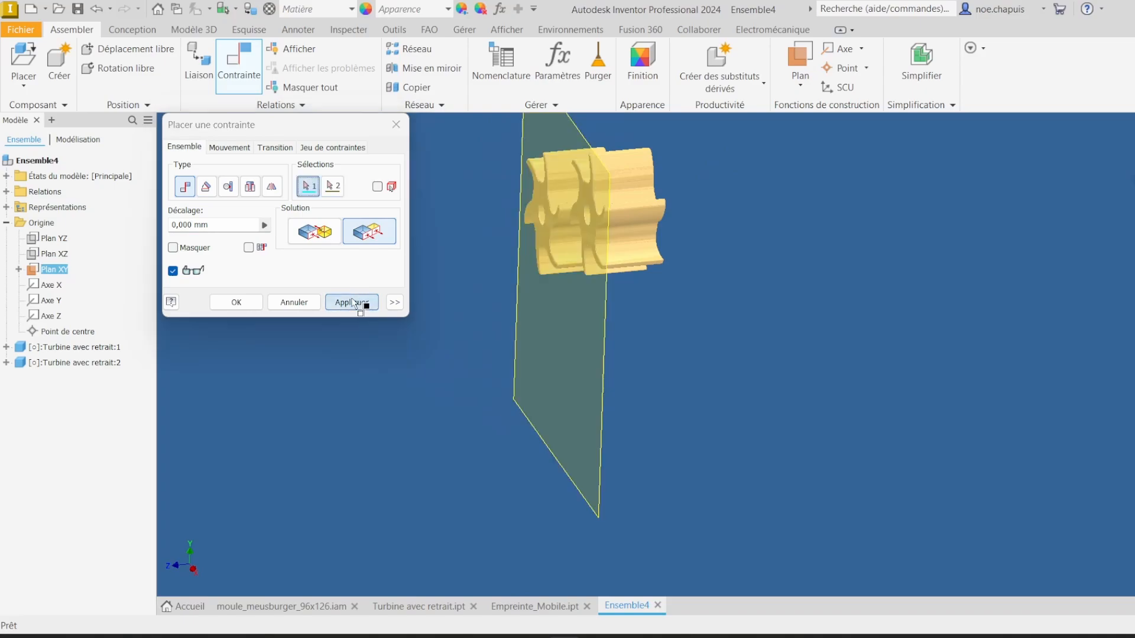
{"action": "left_click", "coordinate": [236, 301]}
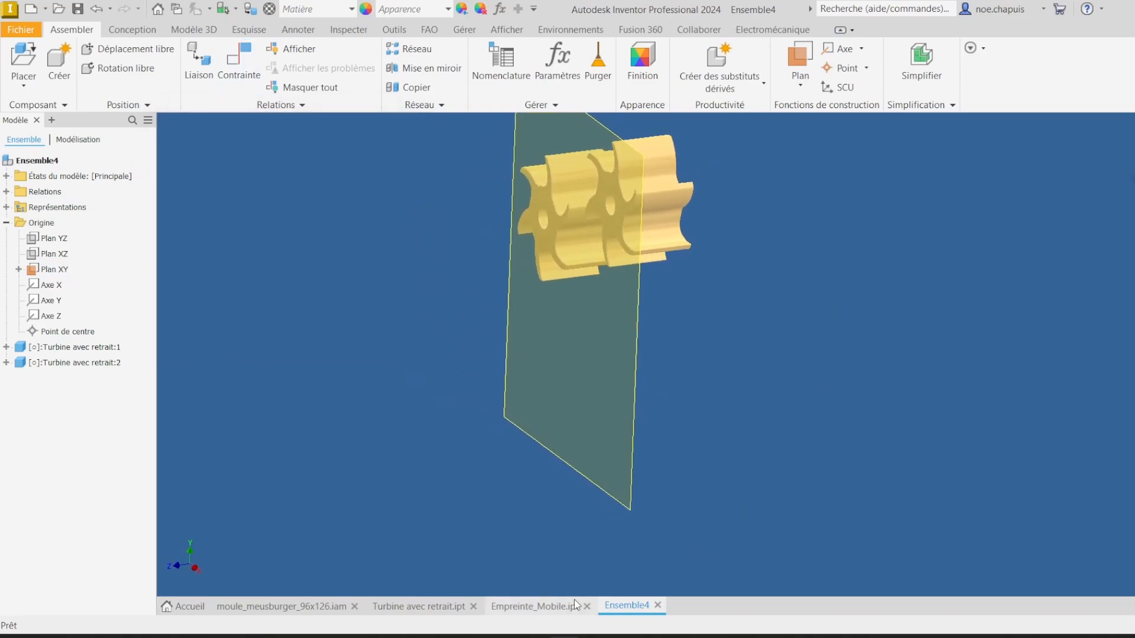
Step: Hide the XY plane in both the assembly and the Empreinte_Mobile part
{"action": "right_click", "coordinate": [55, 269]}
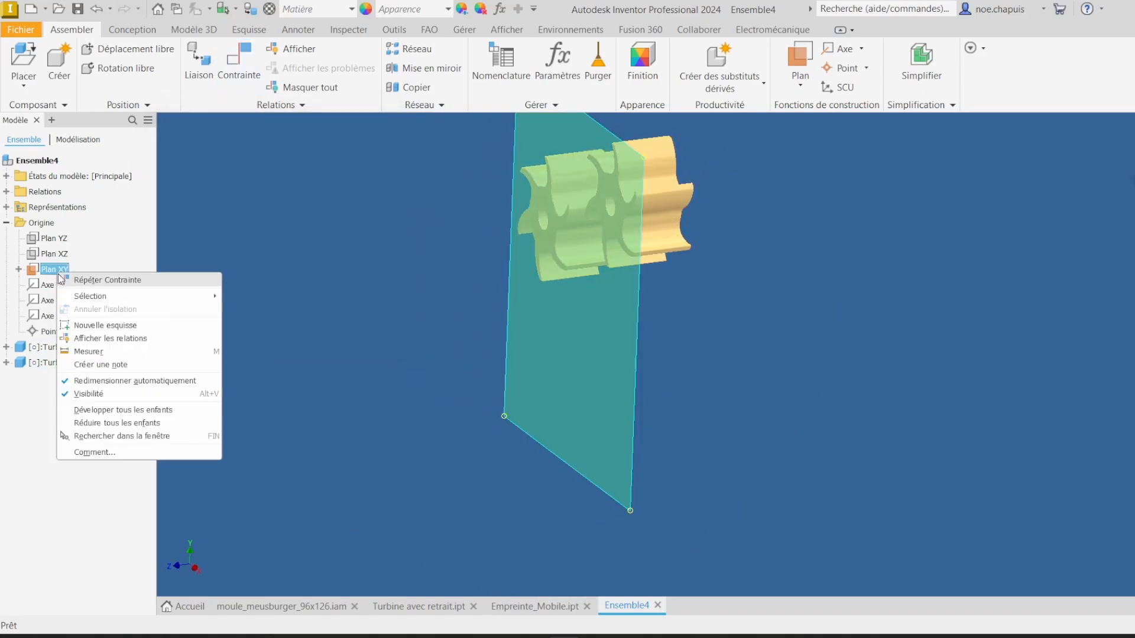
{"action": "left_click", "coordinate": [113, 394]}
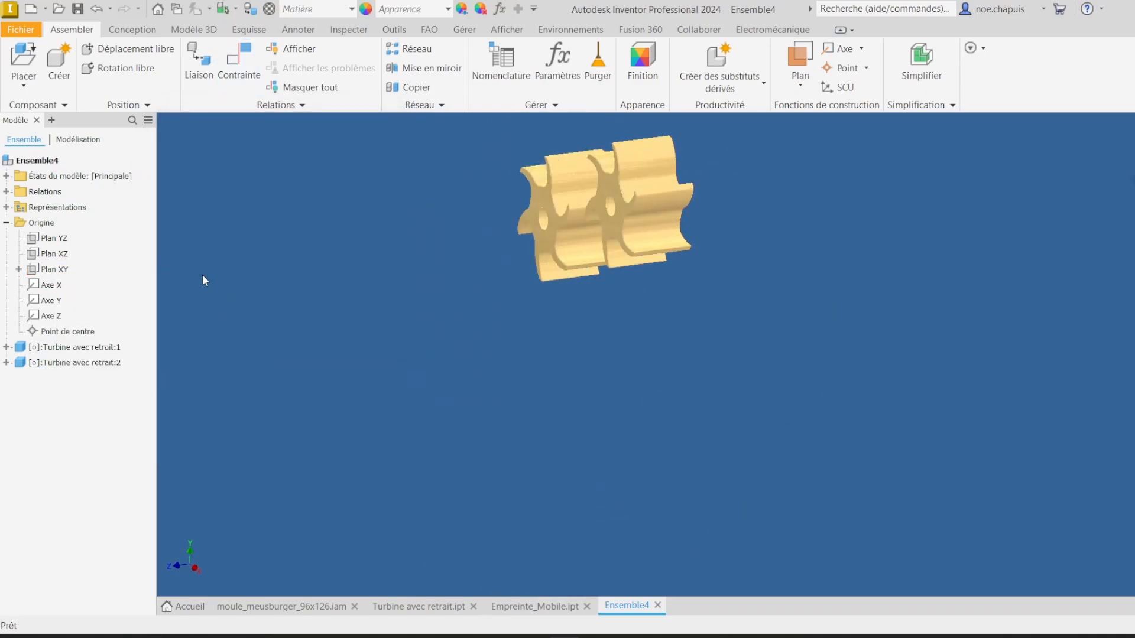
{"action": "left_click", "coordinate": [538, 606]}
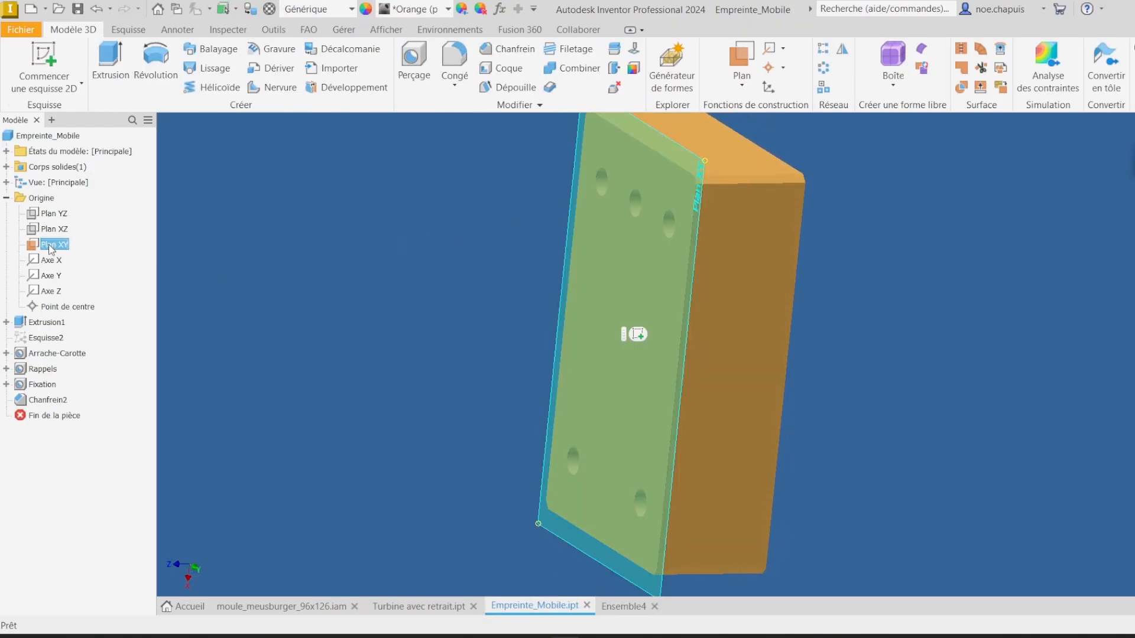
{"action": "right_click", "coordinate": [51, 245]}
{"action": "left_click", "coordinate": [89, 323]}
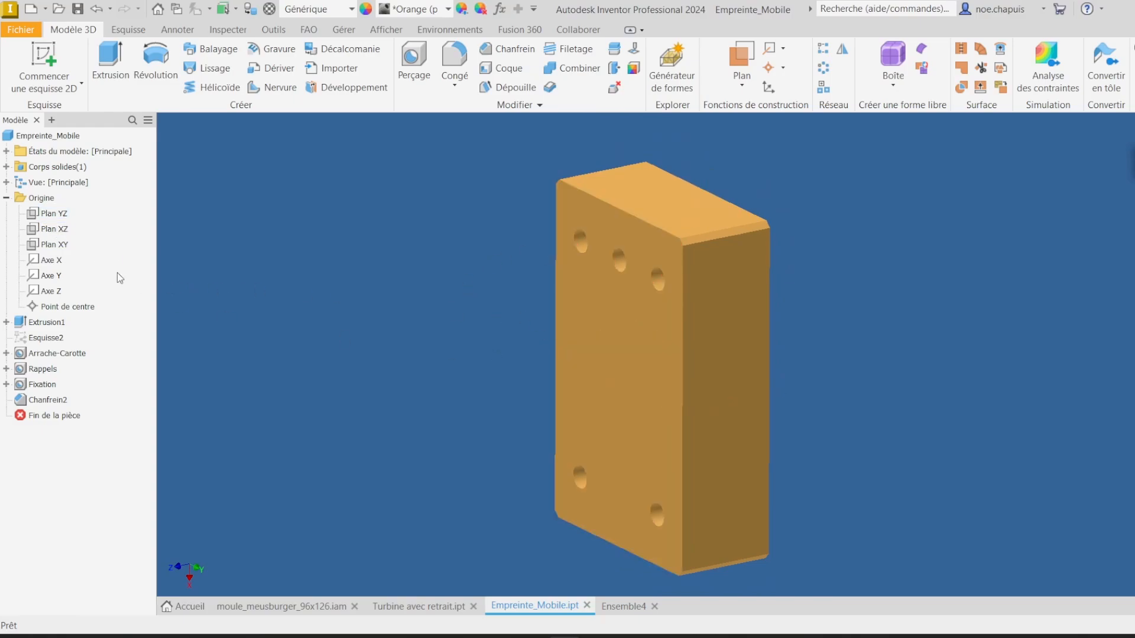
{"action": "left_click", "coordinate": [636, 607]}
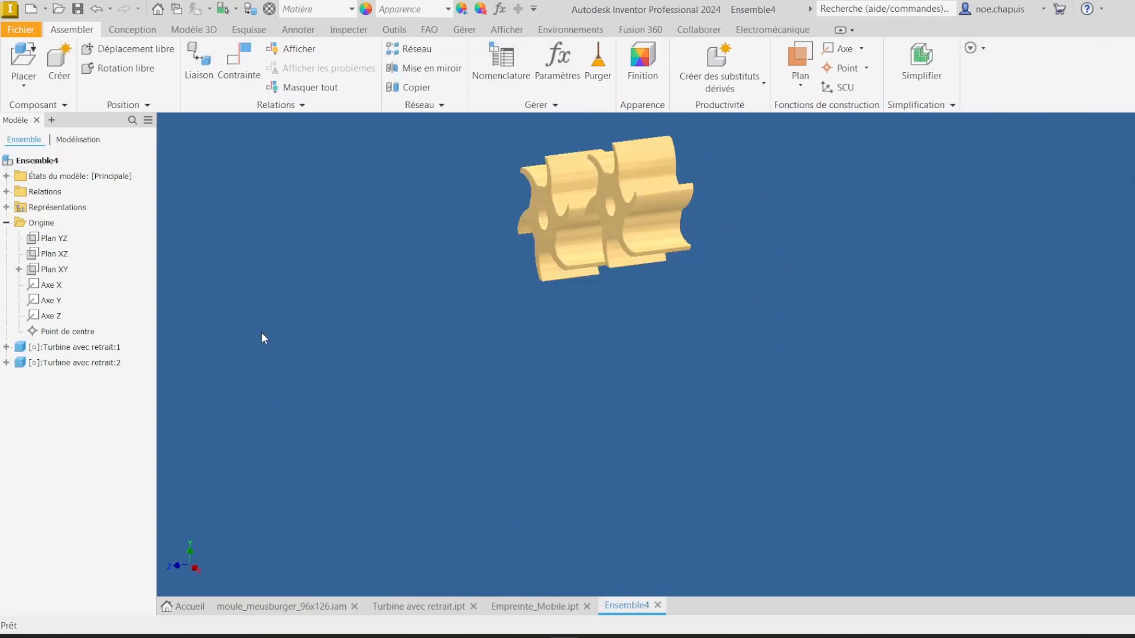
Step: Make the assembly's YZ plane and the first turbine's XY origin plane visible
{"action": "right_click", "coordinate": [41, 239]}
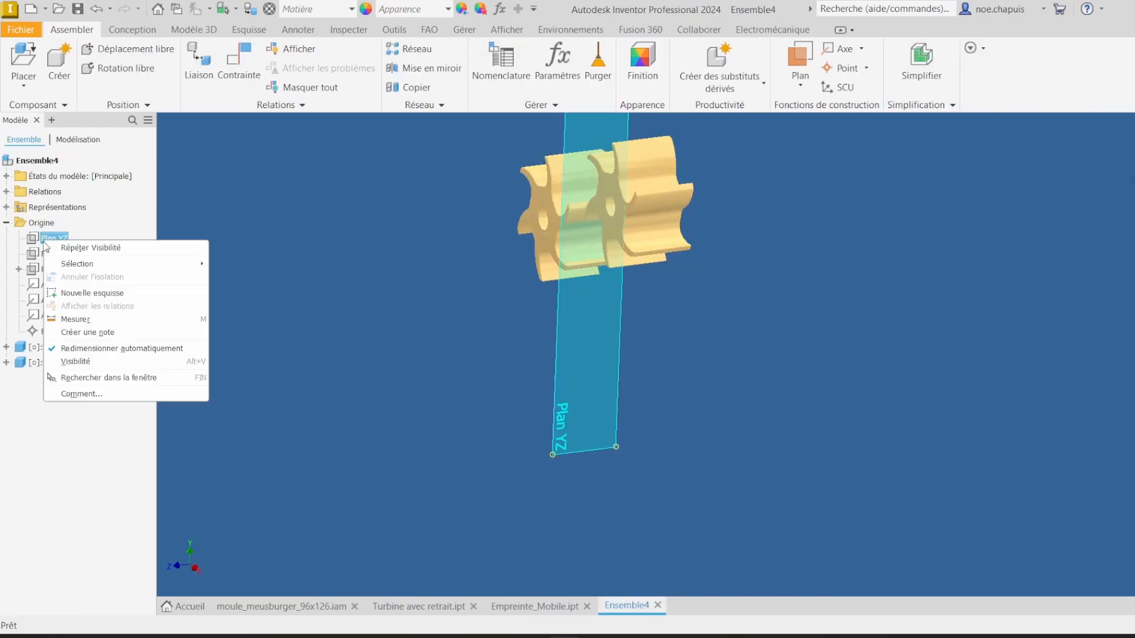
{"action": "left_click", "coordinate": [70, 362]}
{"action": "left_click", "coordinate": [6, 348]}
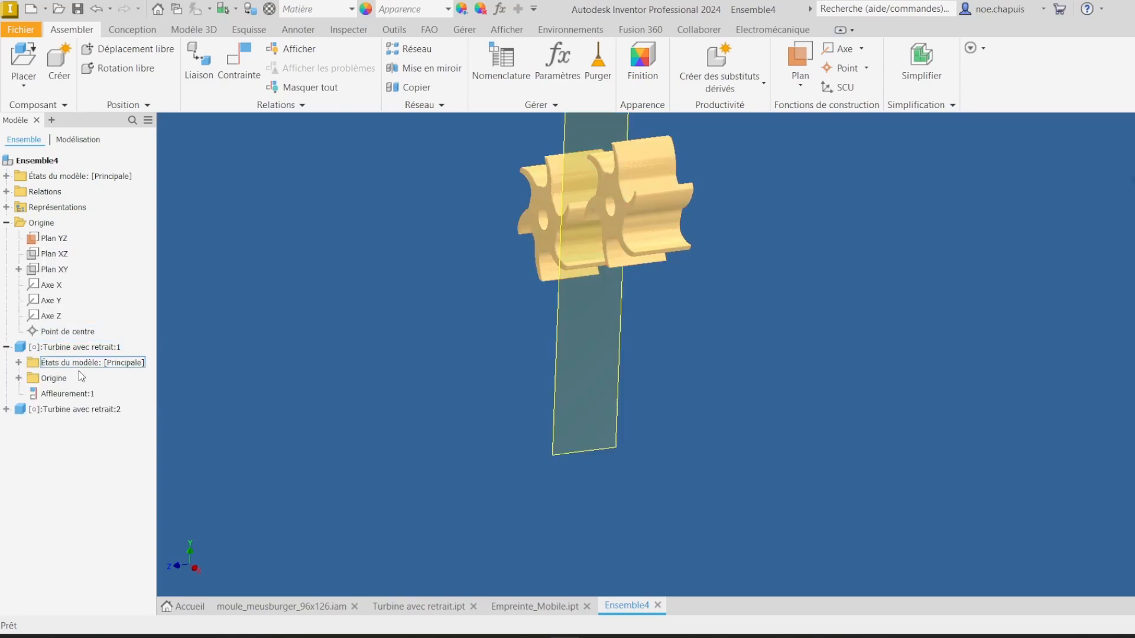
{"action": "left_click", "coordinate": [18, 379]}
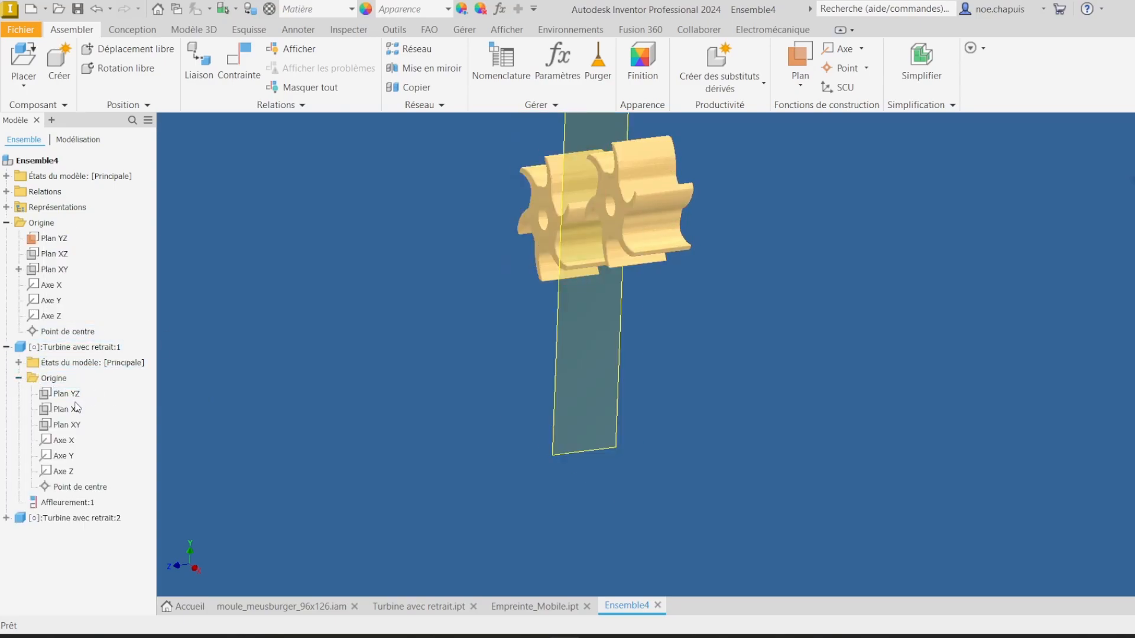
{"action": "left_click", "coordinate": [68, 394]}
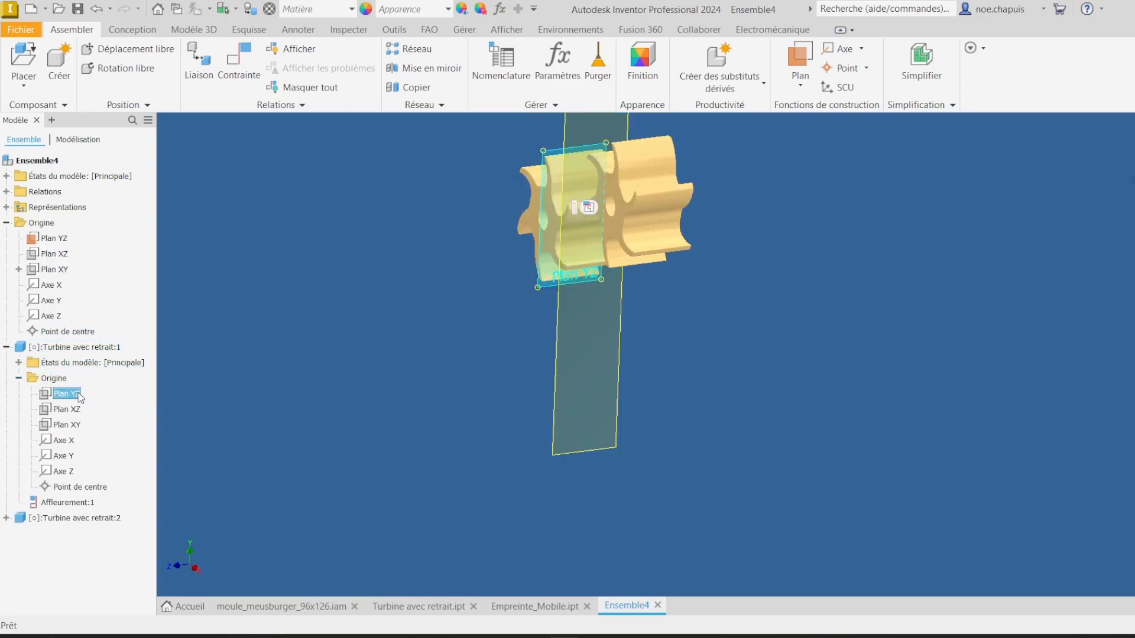
{"action": "right_click", "coordinate": [69, 424]}
{"action": "left_click", "coordinate": [115, 546]}
{"action": "middle_click_drag", "start_coordinate": [768, 378], "coordinate": [719, 423], "text": "shift"}
{"action": "key", "text": "c"}
{"action": "left_click", "coordinate": [719, 423]}
{"action": "left_click", "coordinate": [589, 398]}
{"action": "middle_click_drag", "start_coordinate": [590, 398], "coordinate": [556, 384], "text": "shift"}
{"action": "scroll", "coordinate": [590, 398], "scroll_direction": "down", "scroll_amount": 1}
{"action": "left_click", "coordinate": [294, 302]}
Step: Constrain the first turbine's XY plane at a directed angle of -10° to the assembly's YZ plane
{"action": "key", "text": "c"}
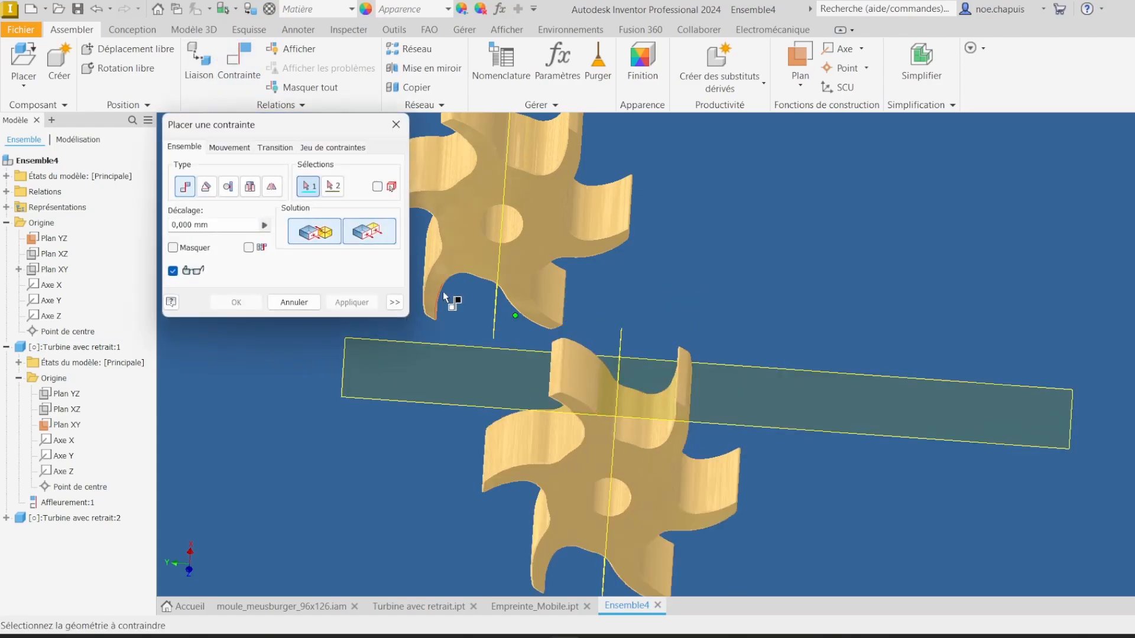
{"action": "left_click", "coordinate": [206, 186]}
{"action": "middle_click_drag", "start_coordinate": [614, 352], "coordinate": [697, 331], "text": "shift"}
{"action": "left_click", "coordinate": [338, 234]}
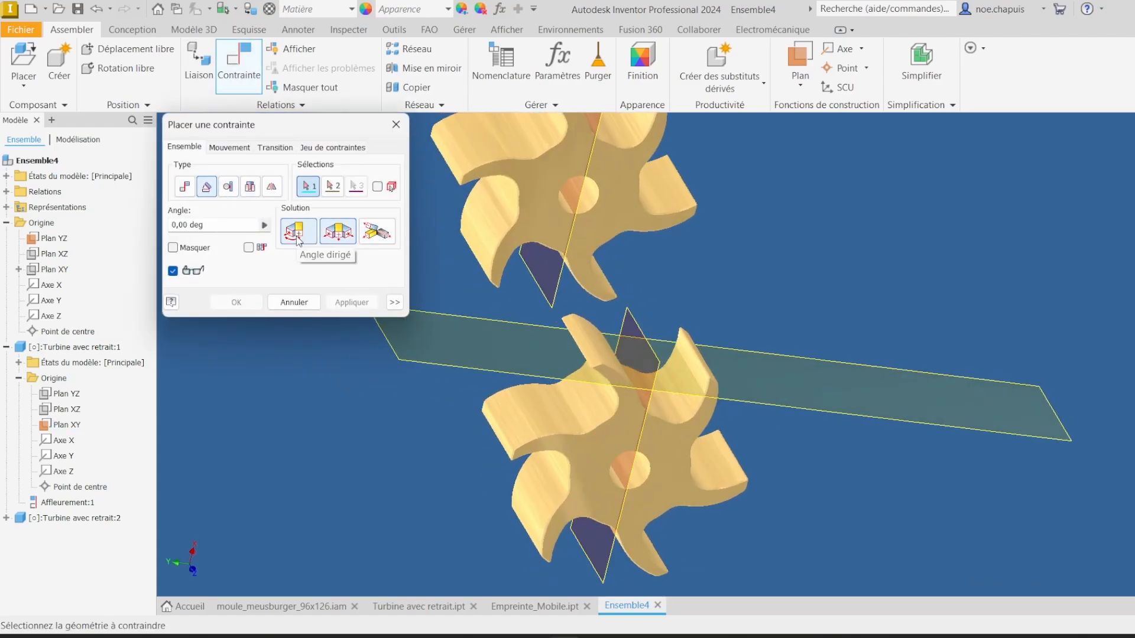
{"action": "left_click", "coordinate": [297, 236]}
{"action": "left_click", "coordinate": [630, 345]}
{"action": "left_click", "coordinate": [516, 368]}
{"action": "left_click", "coordinate": [338, 233]}
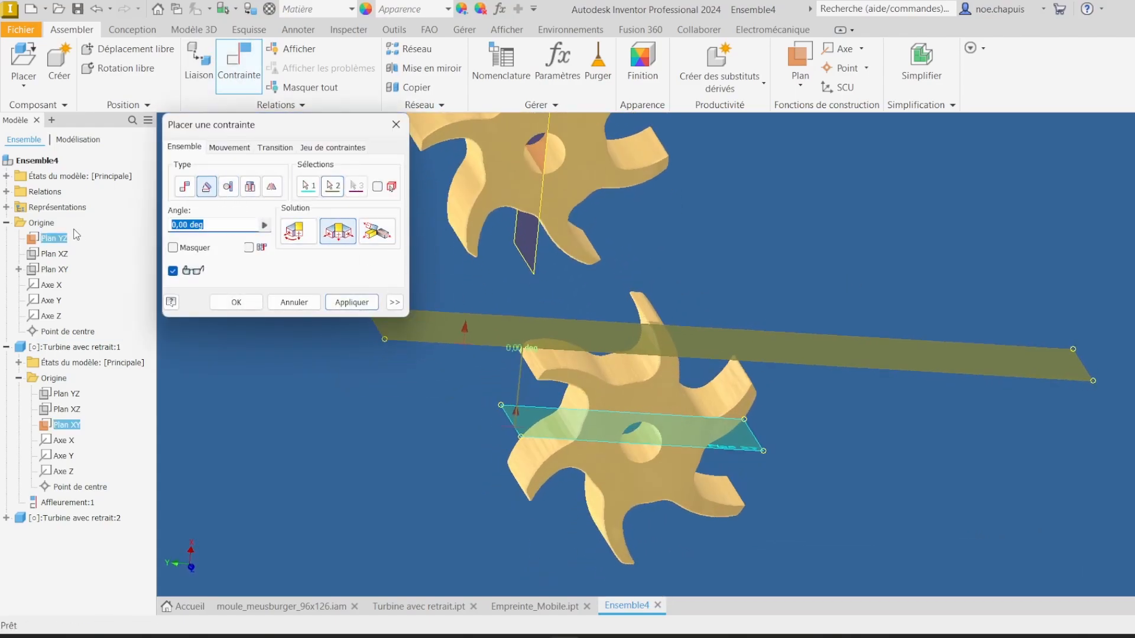
{"action": "type", "text": "-20"}
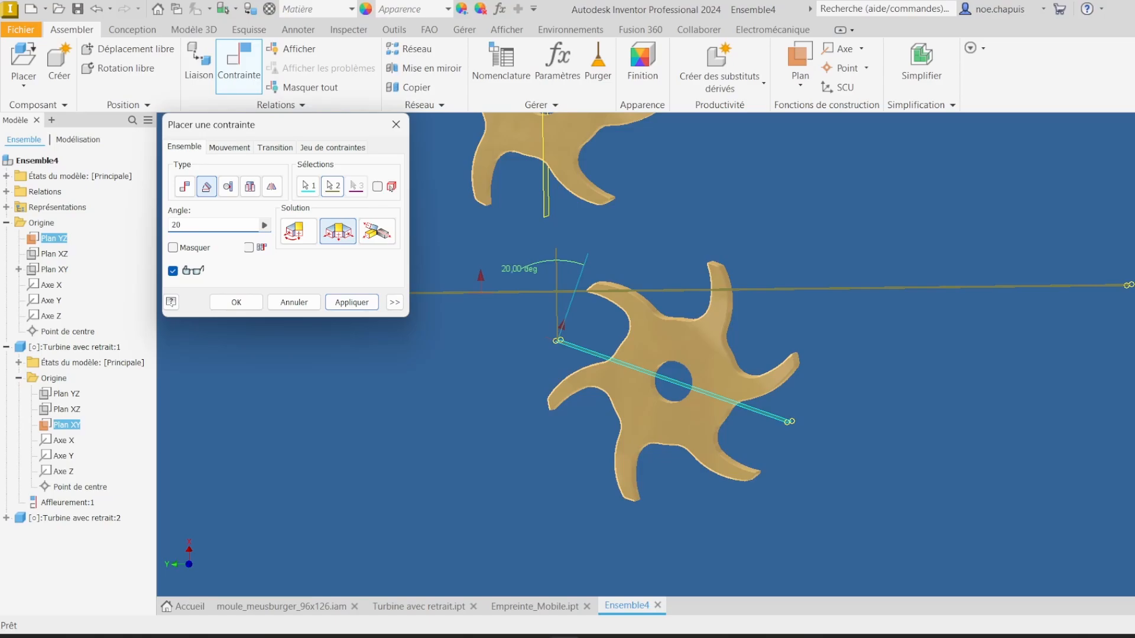
{"action": "left_click", "coordinate": [300, 236]}
{"action": "key", "text": "BackSpace"}
{"action": "key", "text": "BackSpace"}
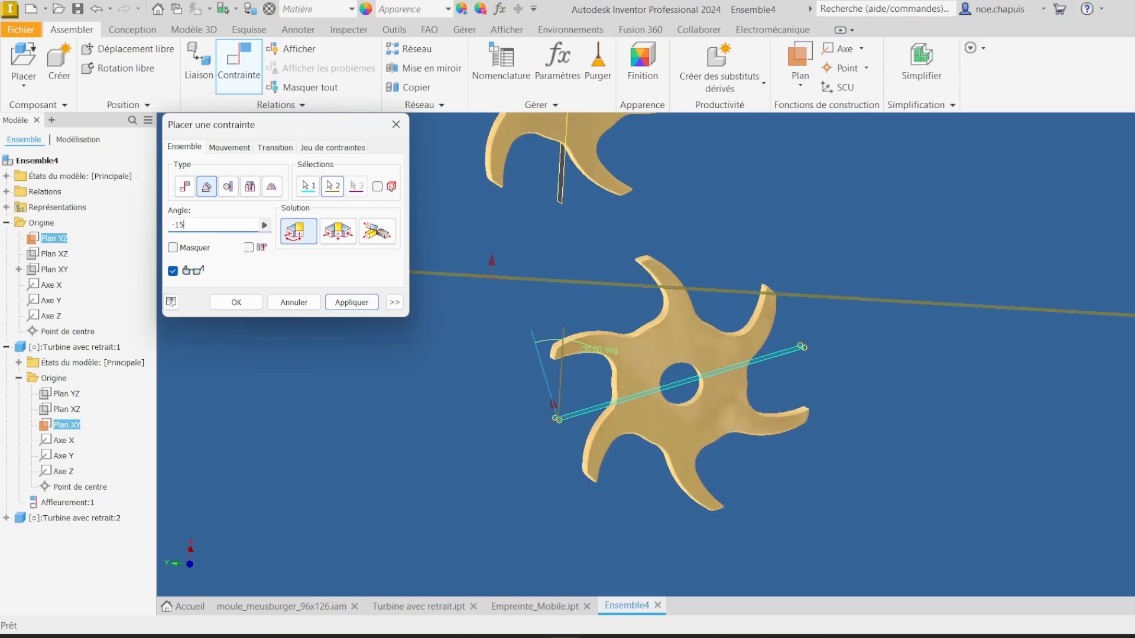
{"action": "type", "text": "10"}
{"action": "left_click", "coordinate": [351, 303]}
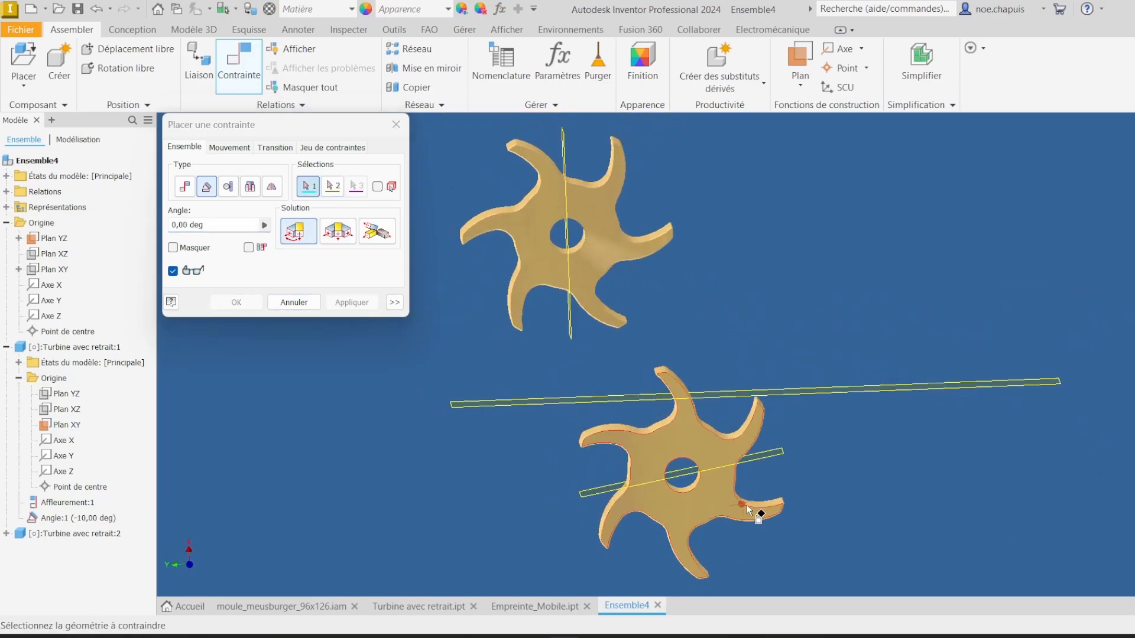
Step: Constrain the second turbine's plane at a -10° angle to the assembly's YZ plane
{"action": "left_click", "coordinate": [597, 145]}
{"action": "left_click", "coordinate": [886, 431]}
{"action": "type", "text": "10"}
{"action": "key", "text": "BackSpace"}
{"action": "key", "text": "BackSpace"}
{"action": "type", "text": "-10"}
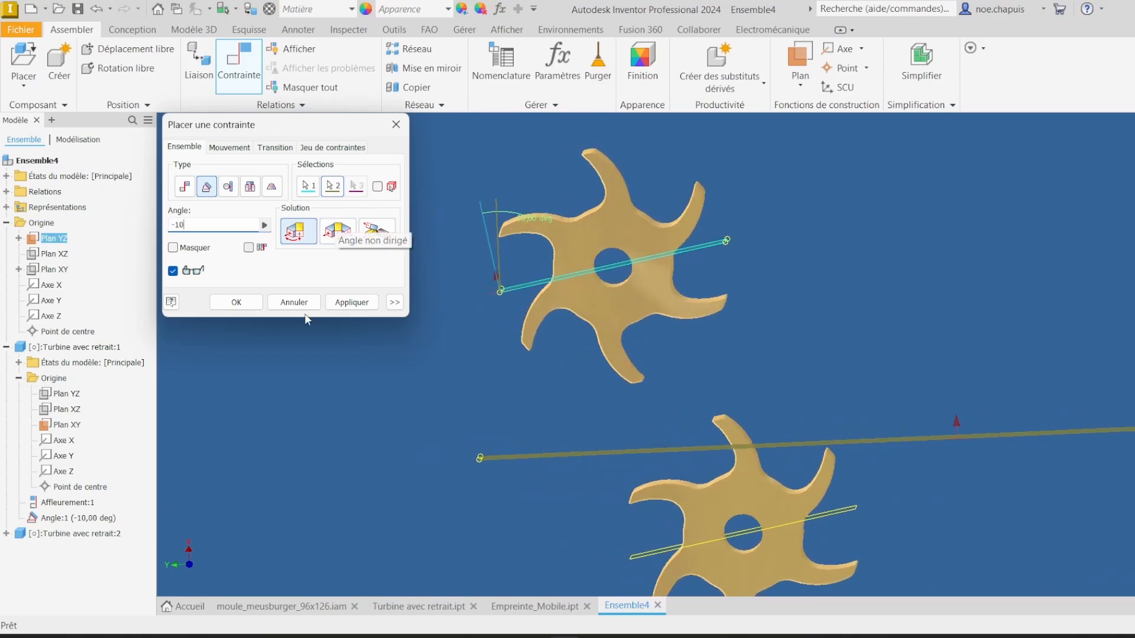
{"action": "left_click", "coordinate": [351, 302]}
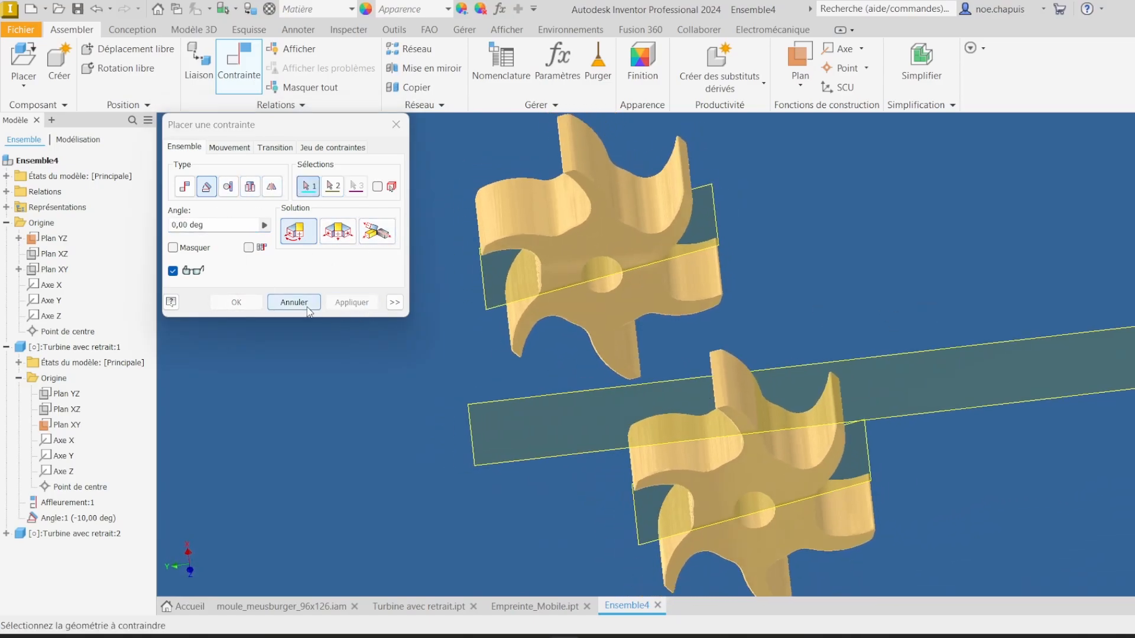
Step: Add mate constraints placing the turbines' bore axes on the assembly's YZ plane
{"action": "left_click", "coordinate": [184, 187]}
{"action": "left_click", "coordinate": [606, 269]}
{"action": "left_click", "coordinate": [557, 450]}
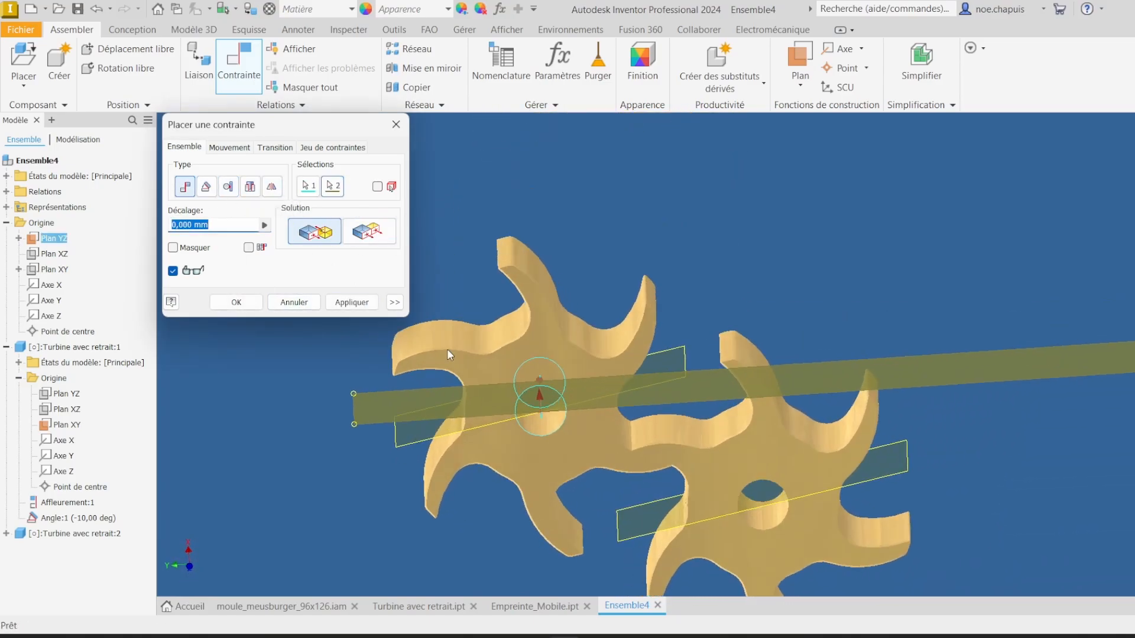
{"action": "left_click", "coordinate": [352, 302]}
{"action": "left_click", "coordinate": [785, 451]}
{"action": "left_click", "coordinate": [981, 332]}
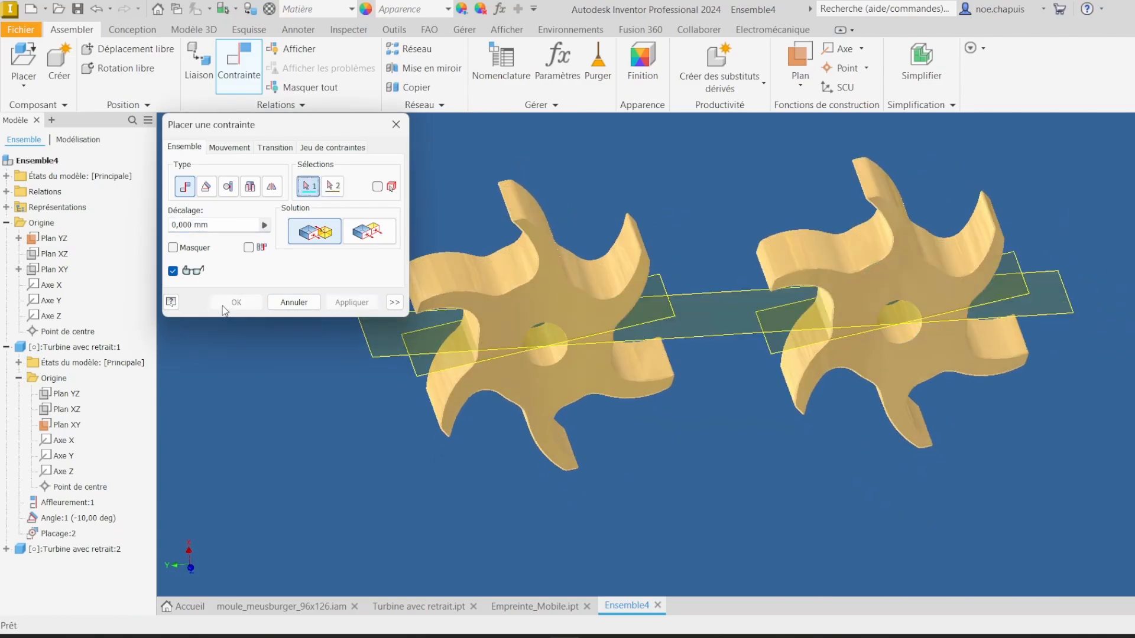
{"action": "left_click", "coordinate": [236, 302]}
Step: Inspect the Empreinte_Mobile part's orientation, then return to the assembly
{"action": "left_click", "coordinate": [534, 606]}
{"action": "middle_click_drag", "start_coordinate": [719, 447], "coordinate": [506, 282], "text": "shift"}
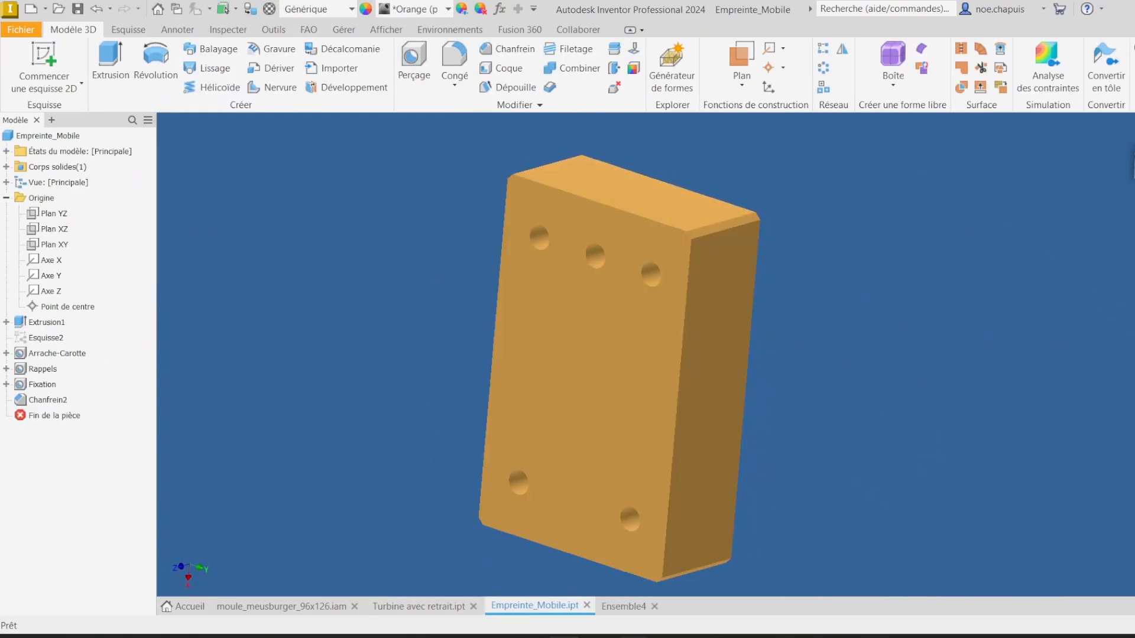
{"action": "left_click", "coordinate": [632, 603]}
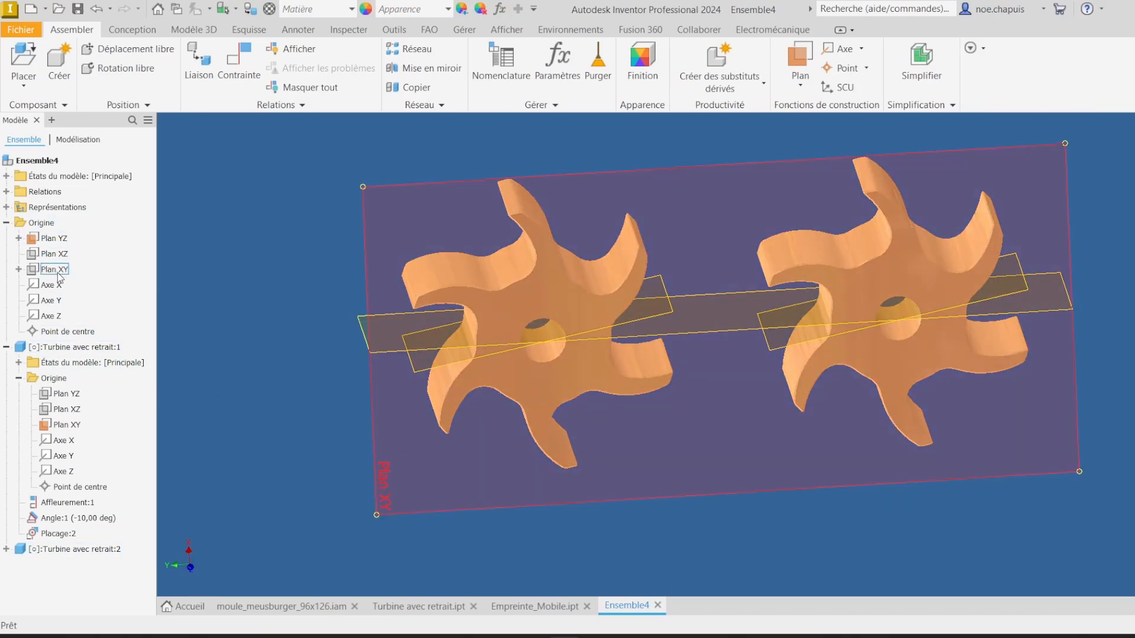
Step: Make the assembly's XZ plane visible
{"action": "right_click", "coordinate": [59, 255]}
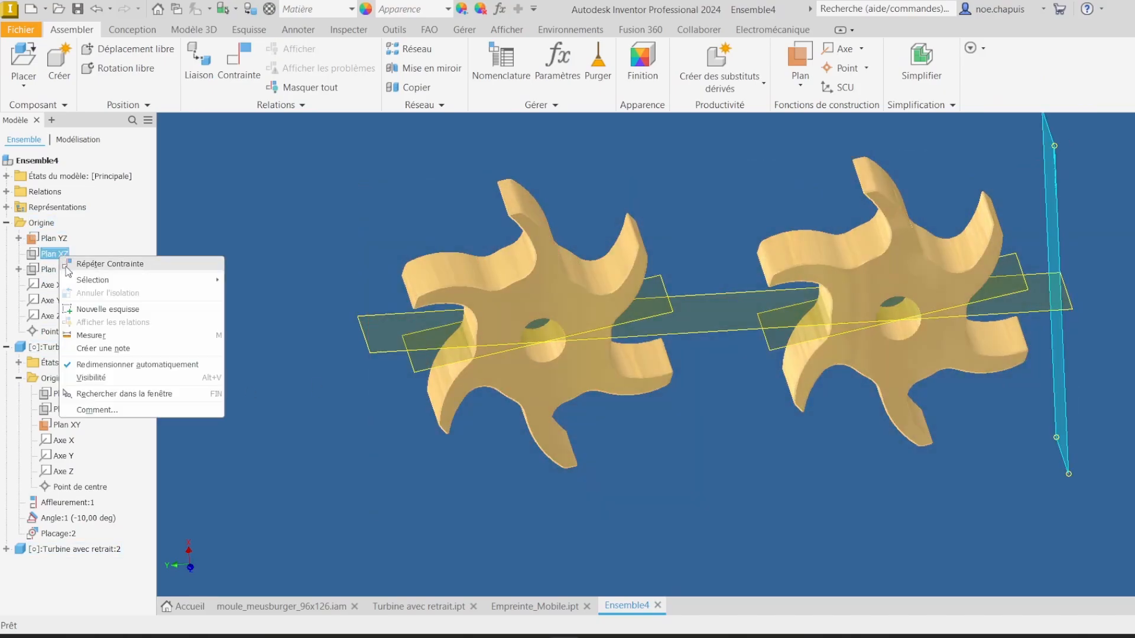
{"action": "left_click", "coordinate": [98, 379]}
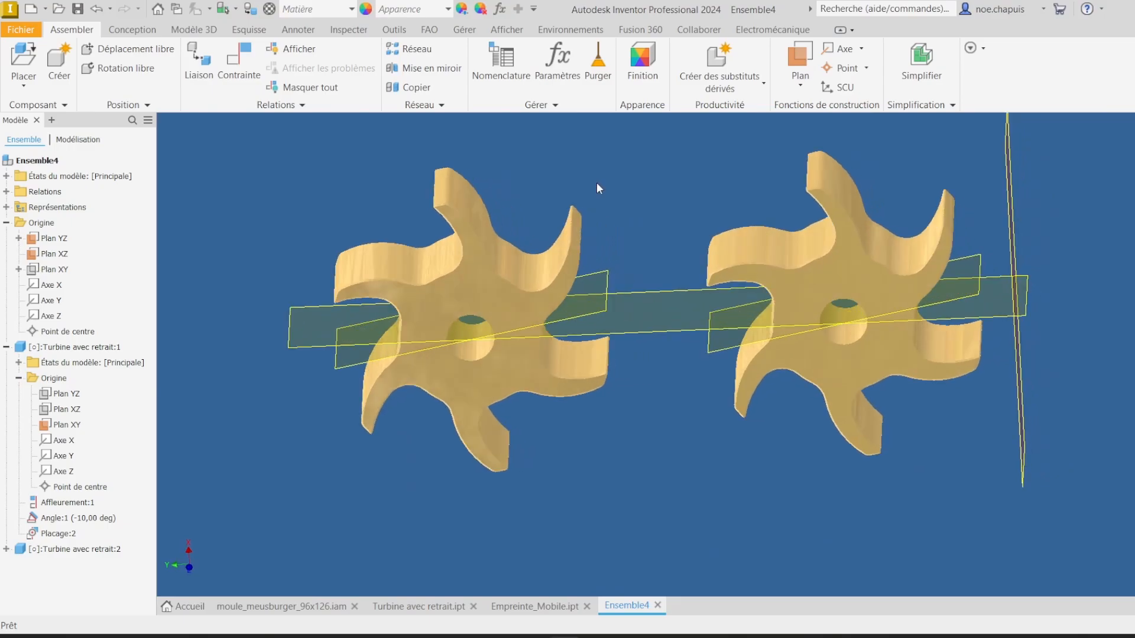
{"action": "left_click", "coordinate": [239, 59]}
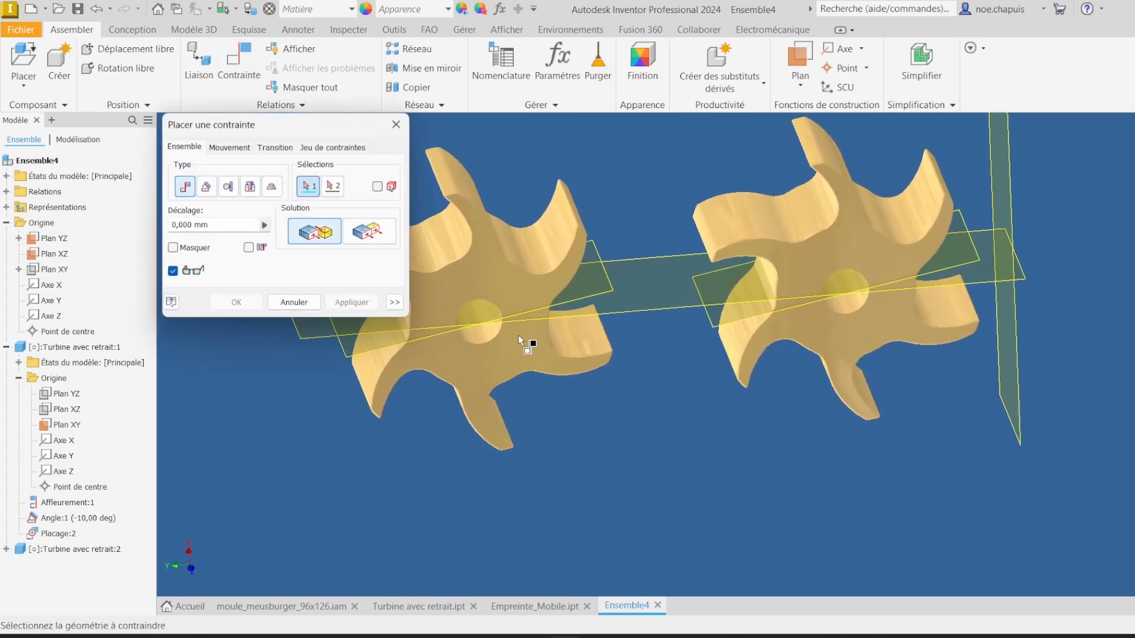
{"action": "left_click", "coordinate": [294, 302]}
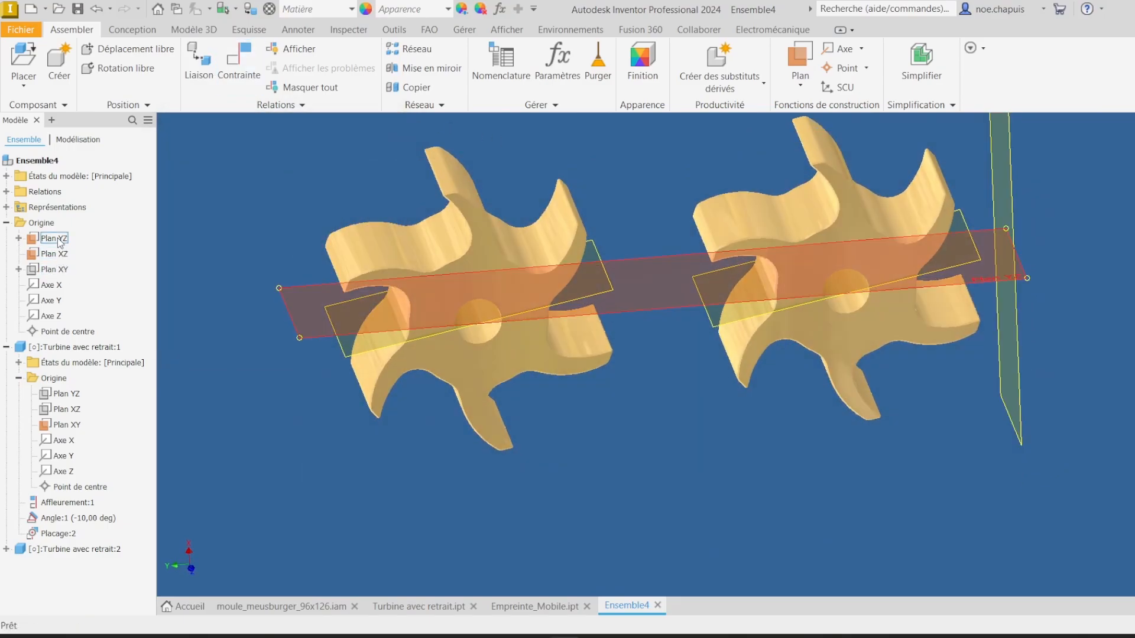
Step: Hide the assembly's YZ plane and the first turbine's XY origin plane
{"action": "right_click", "coordinate": [55, 239]}
{"action": "left_click", "coordinate": [90, 362]}
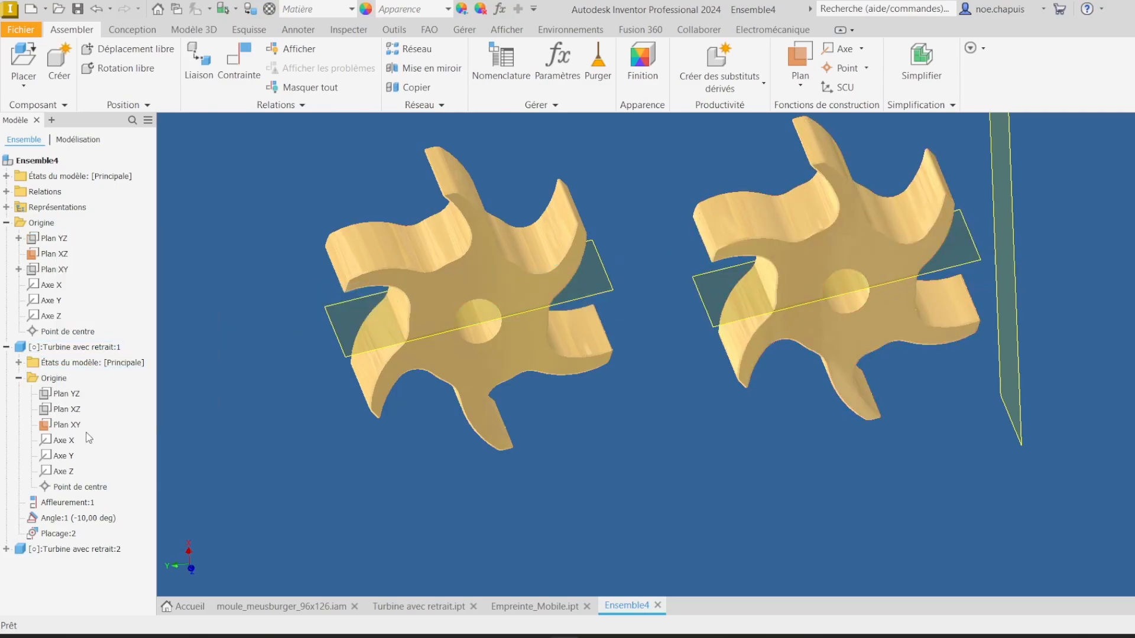
{"action": "right_click", "coordinate": [64, 425]}
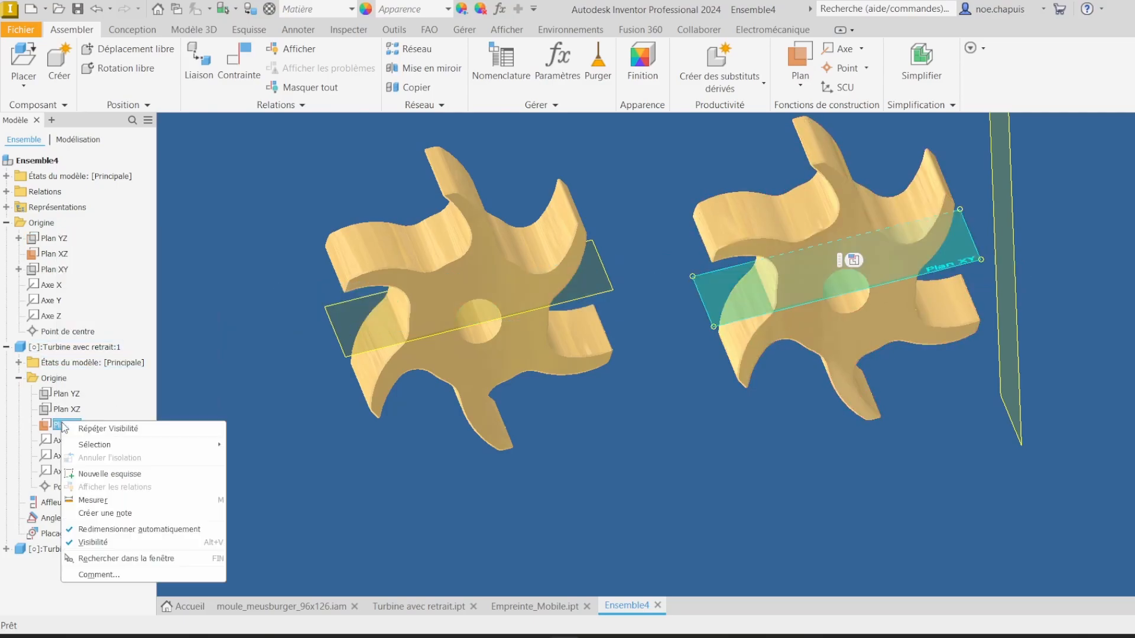
{"action": "left_click", "coordinate": [93, 542]}
Step: Mate the second turbine's bore axis to the assembly's XZ plane with a 13 mm offset
{"action": "left_click", "coordinate": [247, 66]}
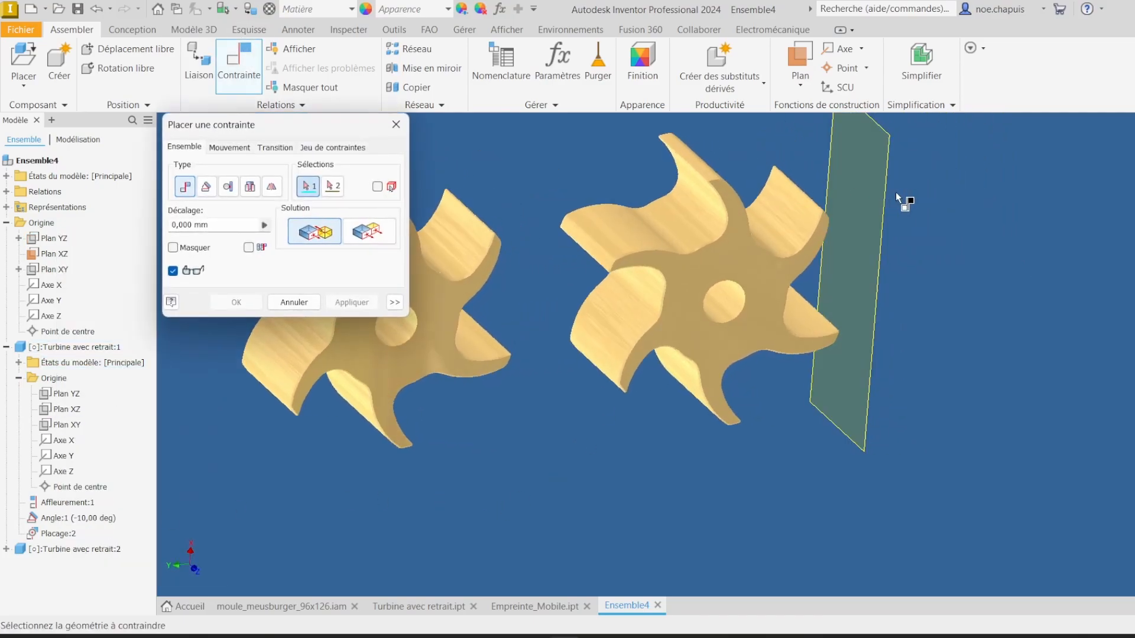
{"action": "left_click", "coordinate": [889, 198]}
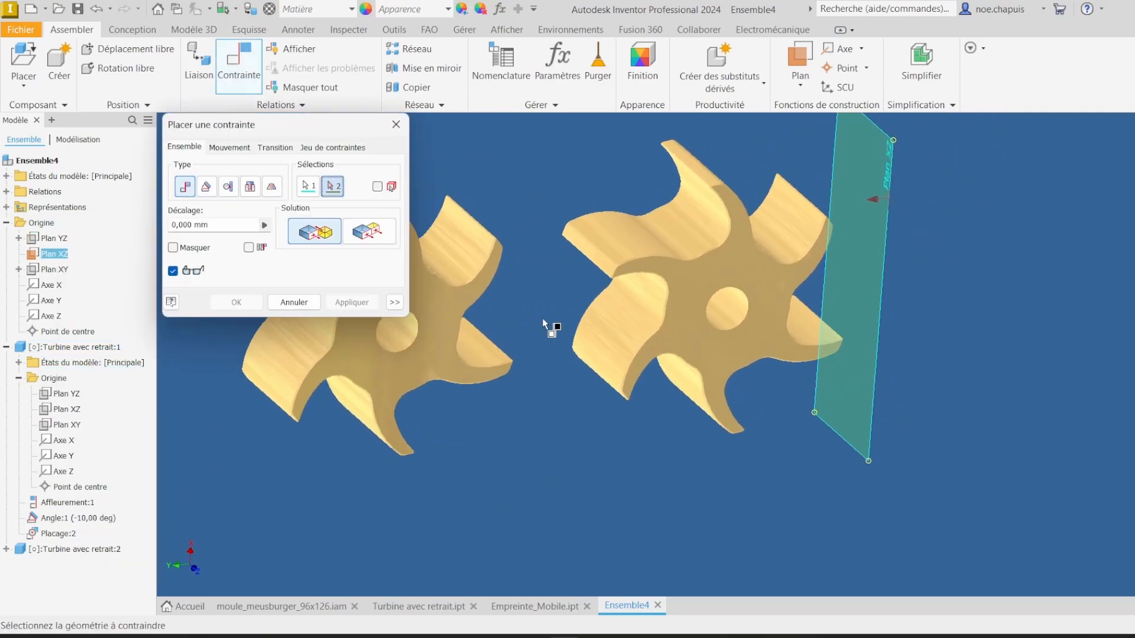
{"action": "left_click", "coordinate": [412, 346]}
{"action": "type", "text": "13"}
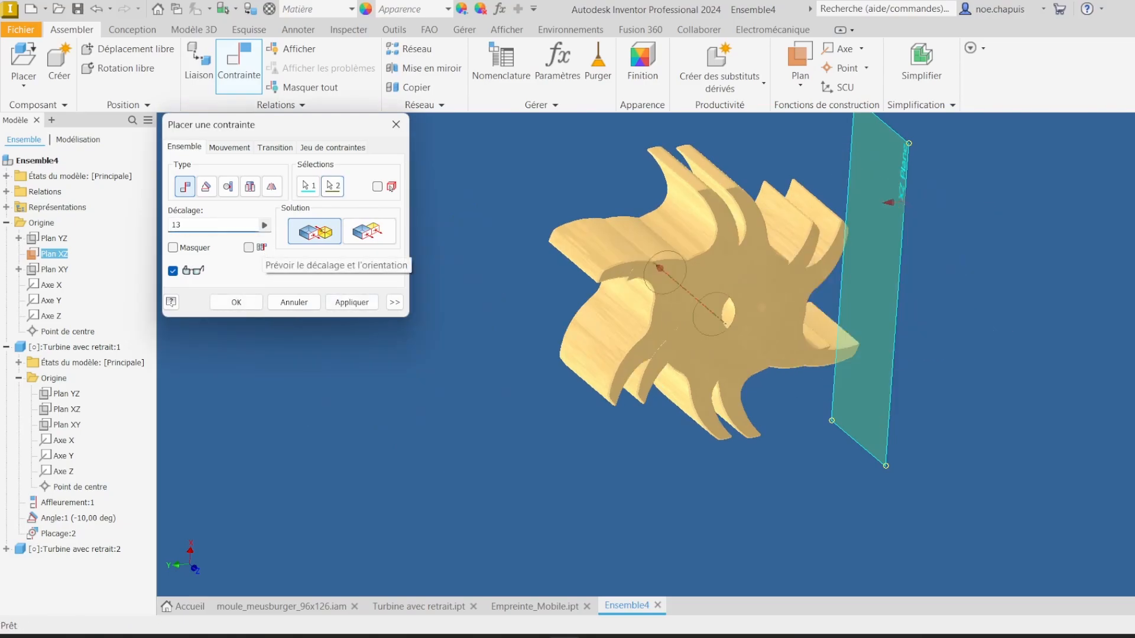
{"action": "left_click", "coordinate": [352, 302]}
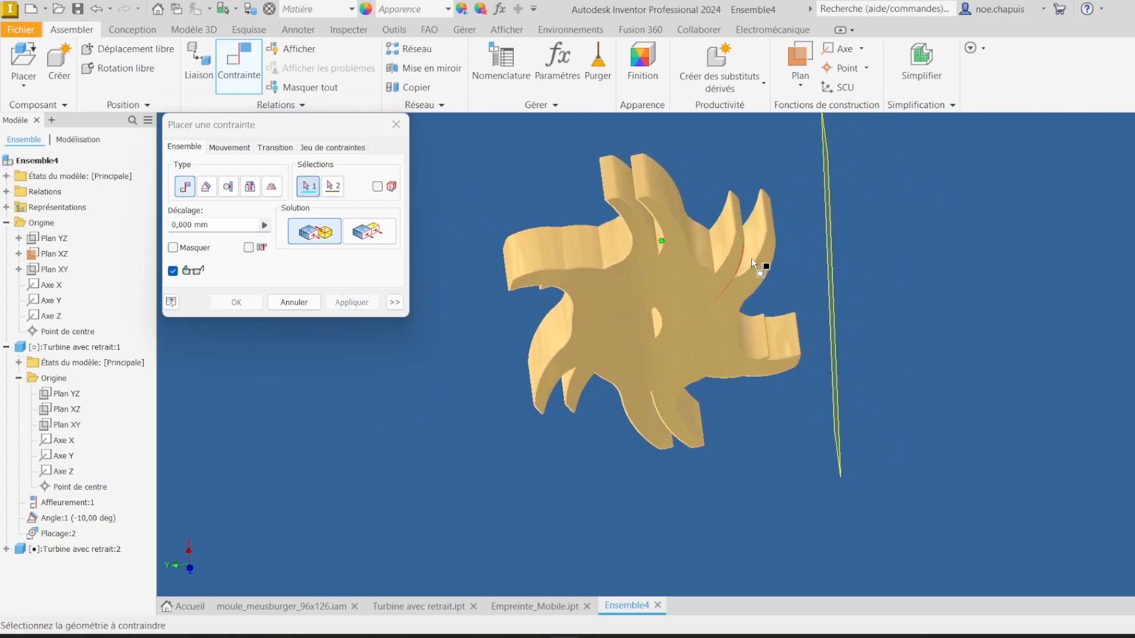
{"action": "key", "text": "Escape"}
Step: Mate the first turbine's bore axis to the assembly's XZ plane with a -13 mm offset
{"action": "left_click_drag", "start_coordinate": [767, 257], "coordinate": [1133, 255]}
{"action": "middle_click_drag", "start_coordinate": [974, 403], "coordinate": [883, 400]}
{"action": "left_click", "coordinate": [247, 70]}
{"action": "middle_click_drag", "start_coordinate": [366, 144], "coordinate": [496, 204], "text": "shift"}
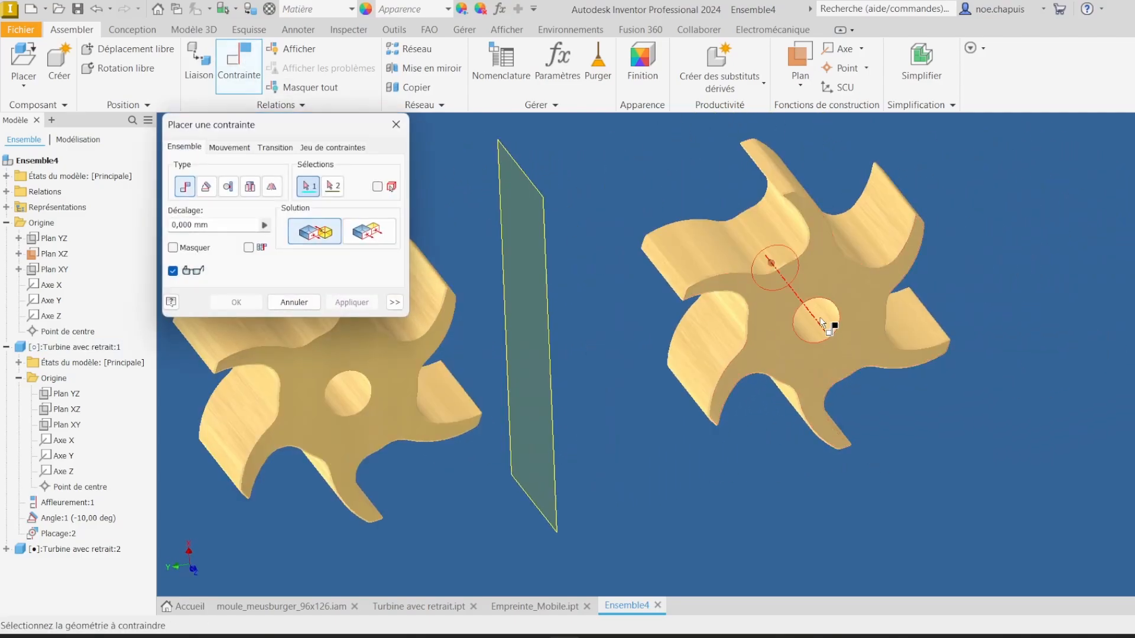
{"action": "left_click", "coordinate": [539, 288]}
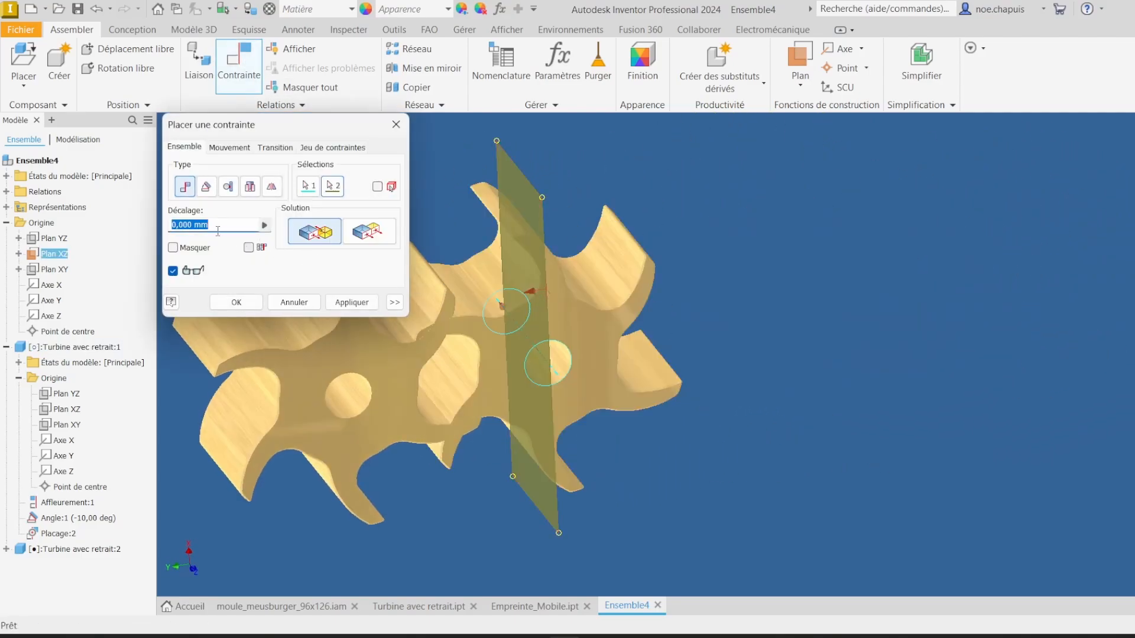
{"action": "type", "text": "-13"}
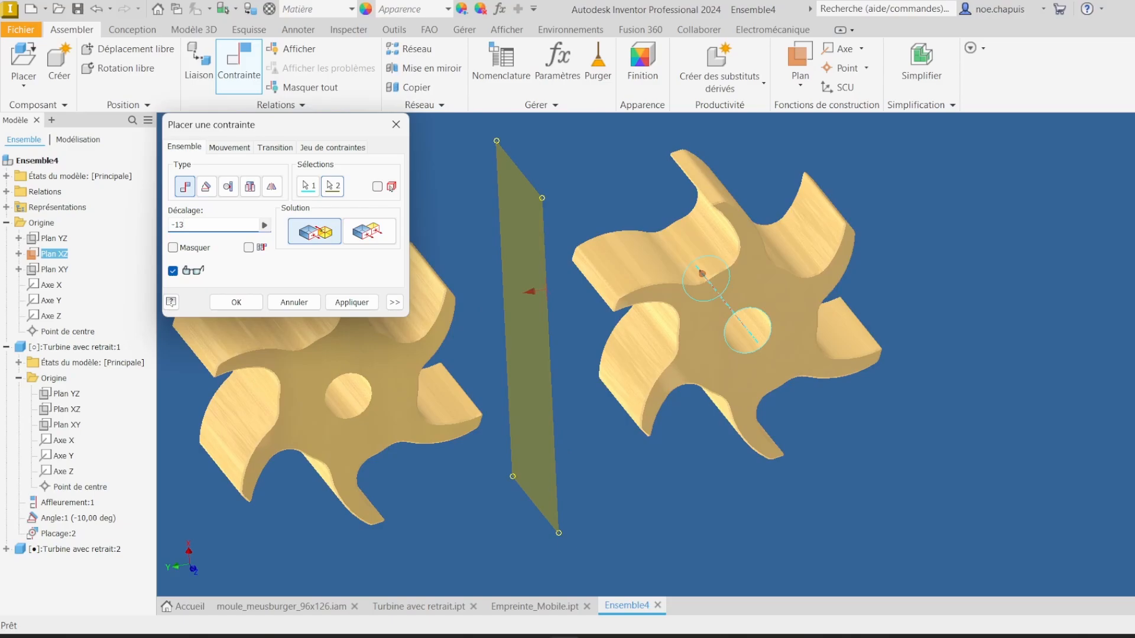
{"action": "left_click", "coordinate": [236, 303]}
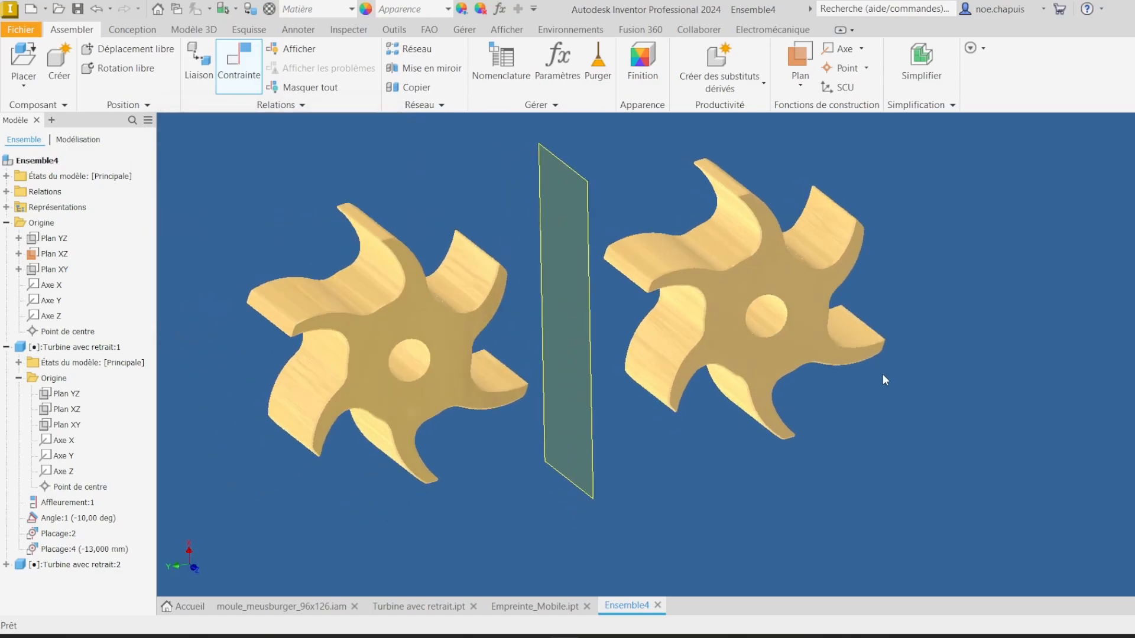
Step: Hide the assembly's XZ plane and save the assembly as Se_piece
{"action": "right_click", "coordinate": [51, 256]}
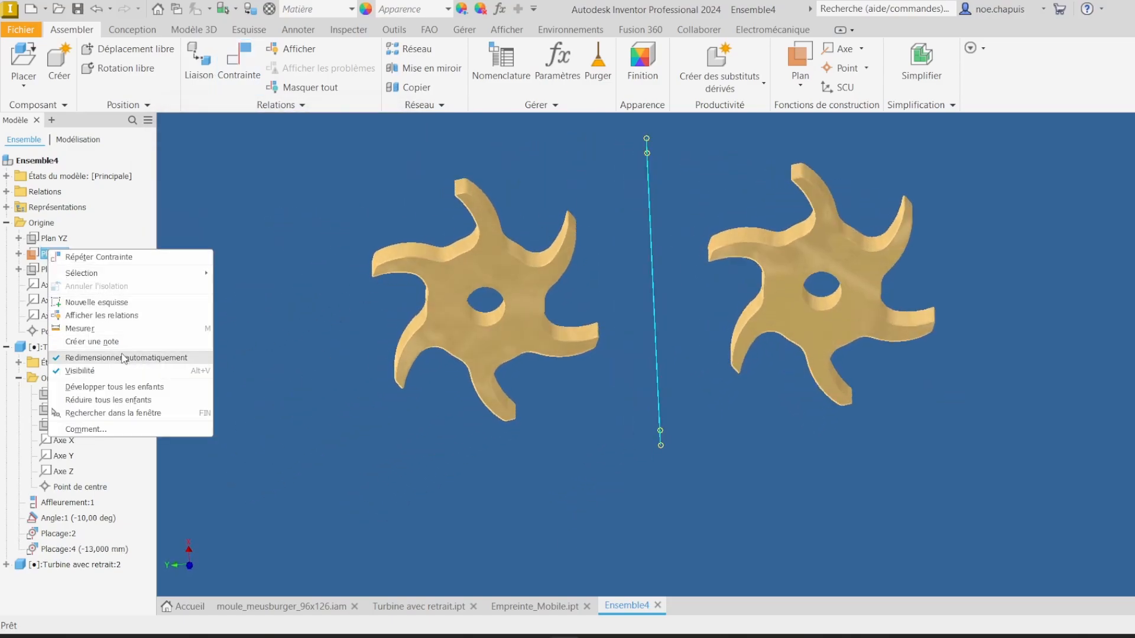
{"action": "left_click", "coordinate": [95, 371]}
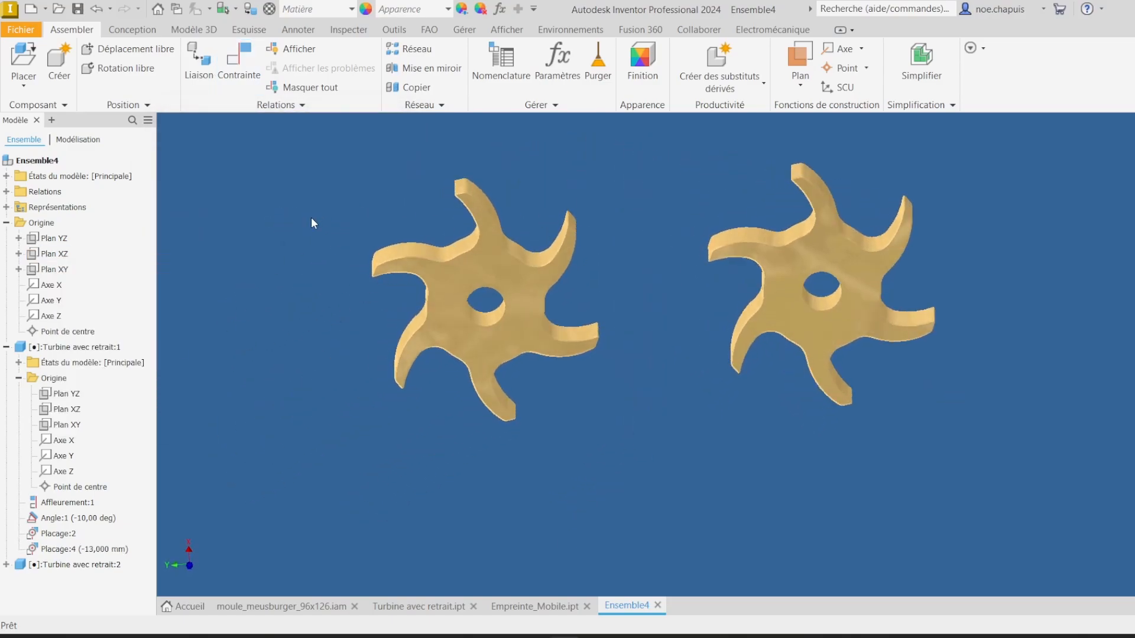
{"action": "left_click", "coordinate": [80, 10]}
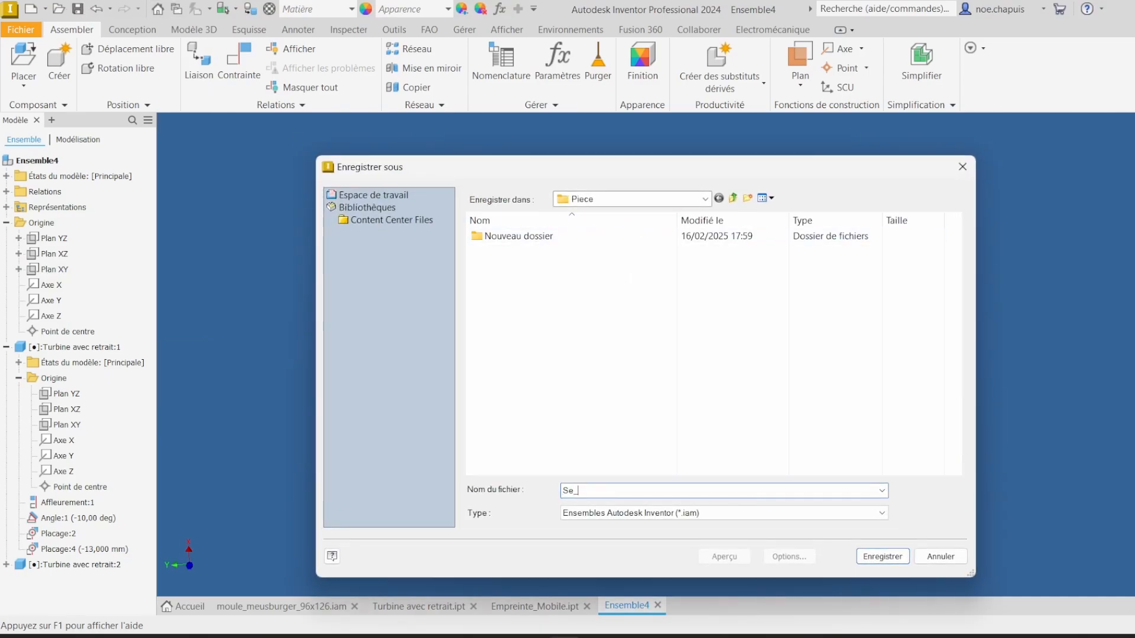
{"action": "type", "text": "Se_piece"}
{"action": "key", "text": "Return"}
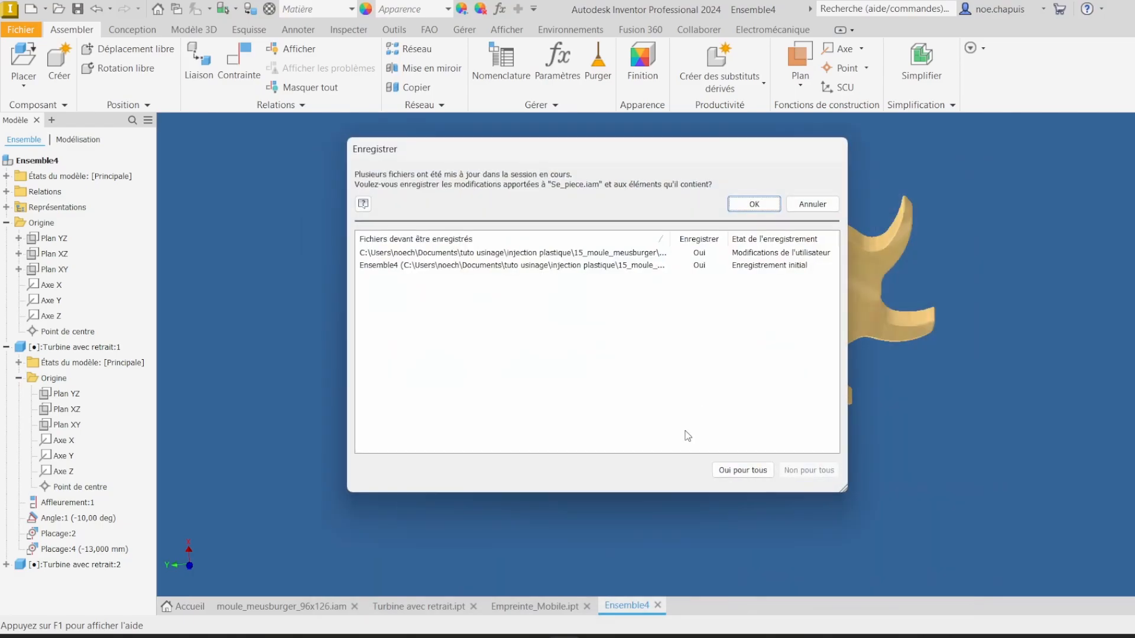
{"action": "left_click", "coordinate": [756, 203]}
Step: Derive the Se_piece assembly into the Empreinte_Mobile part, keeping each solid as a separate body
{"action": "left_click", "coordinate": [559, 608]}
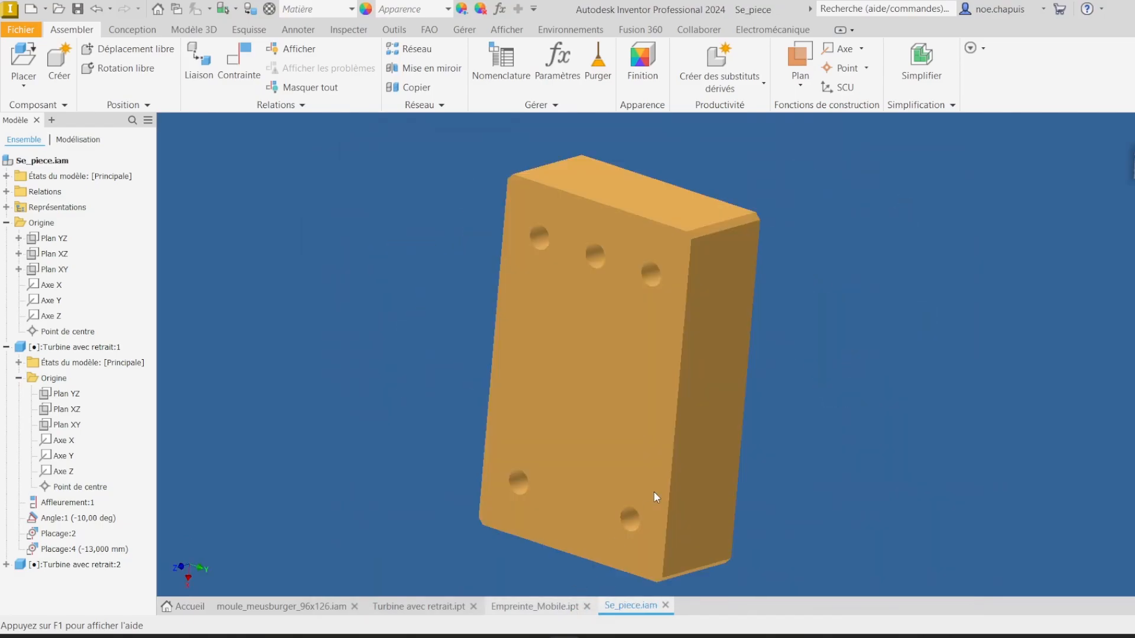
{"action": "left_click", "coordinate": [342, 30]}
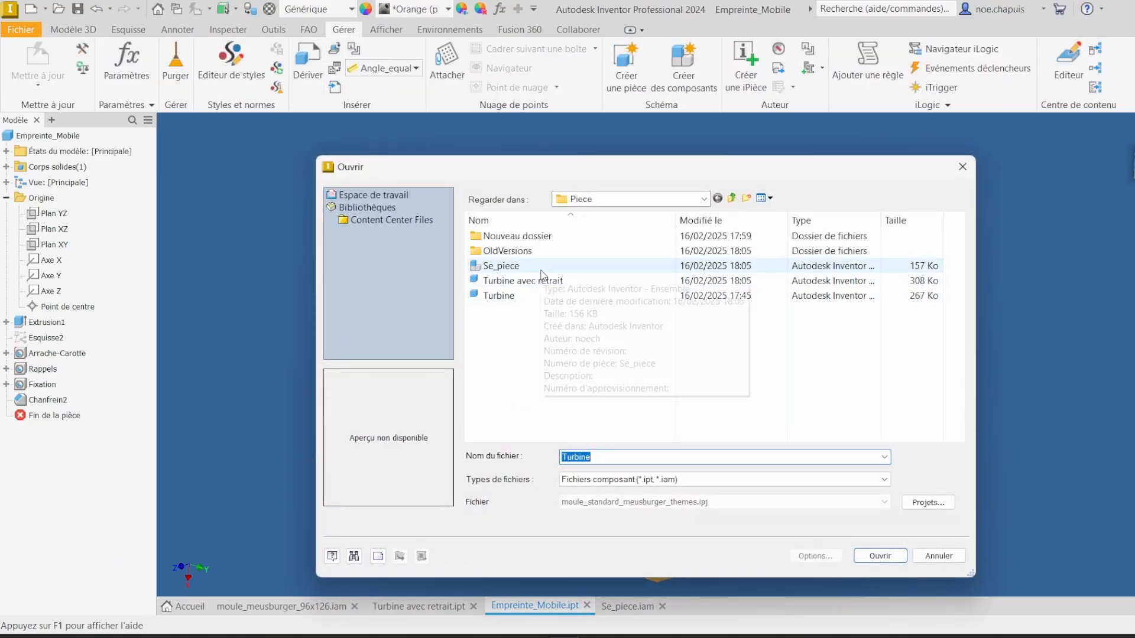
{"action": "double_click", "coordinate": [541, 279]}
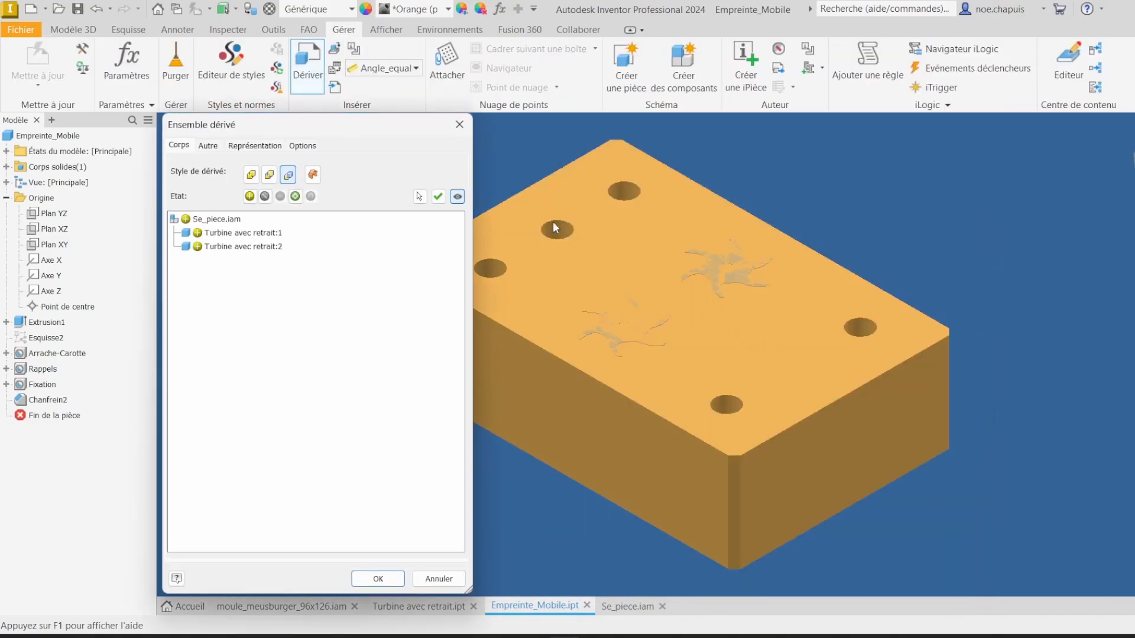
{"action": "left_click", "coordinate": [255, 145]}
{"action": "left_click", "coordinate": [303, 146]}
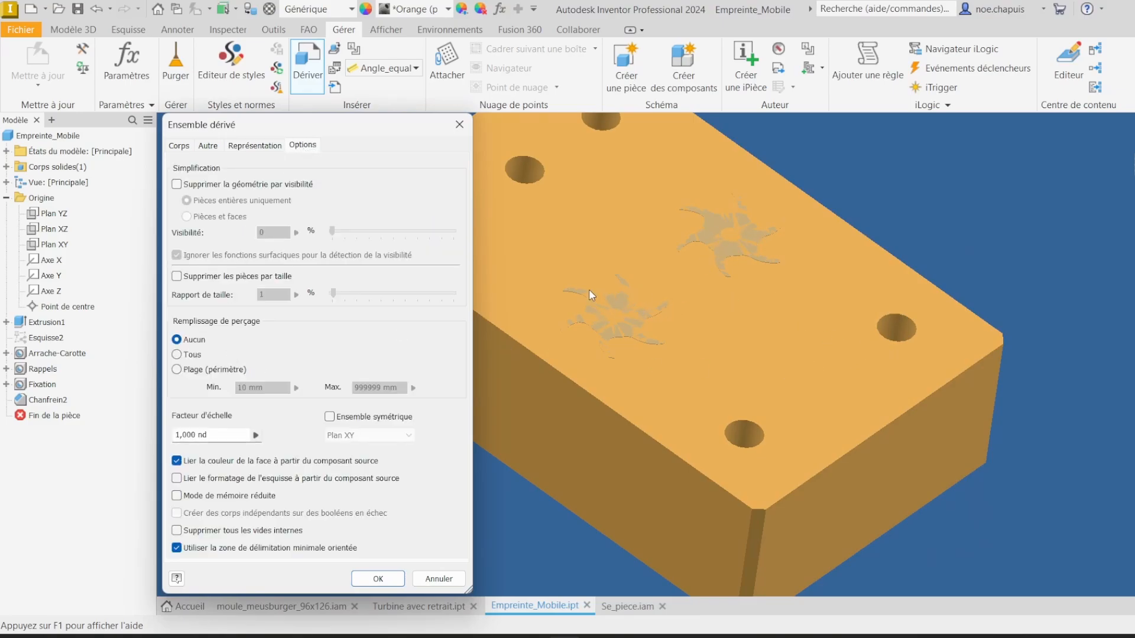
{"action": "left_click", "coordinate": [249, 146]}
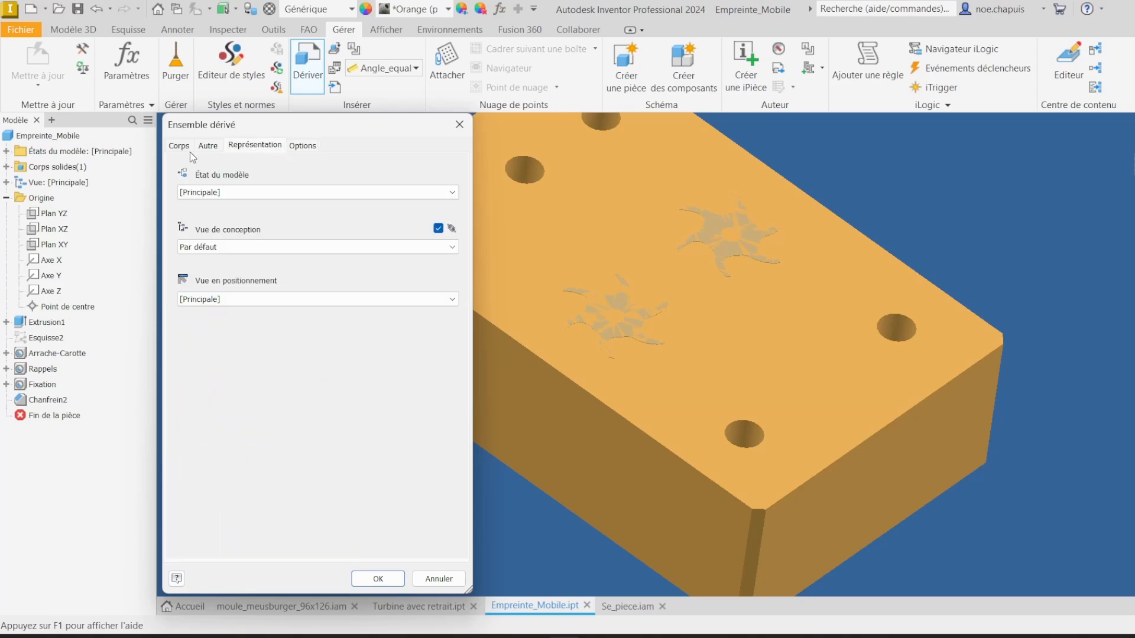
{"action": "left_click", "coordinate": [179, 146]}
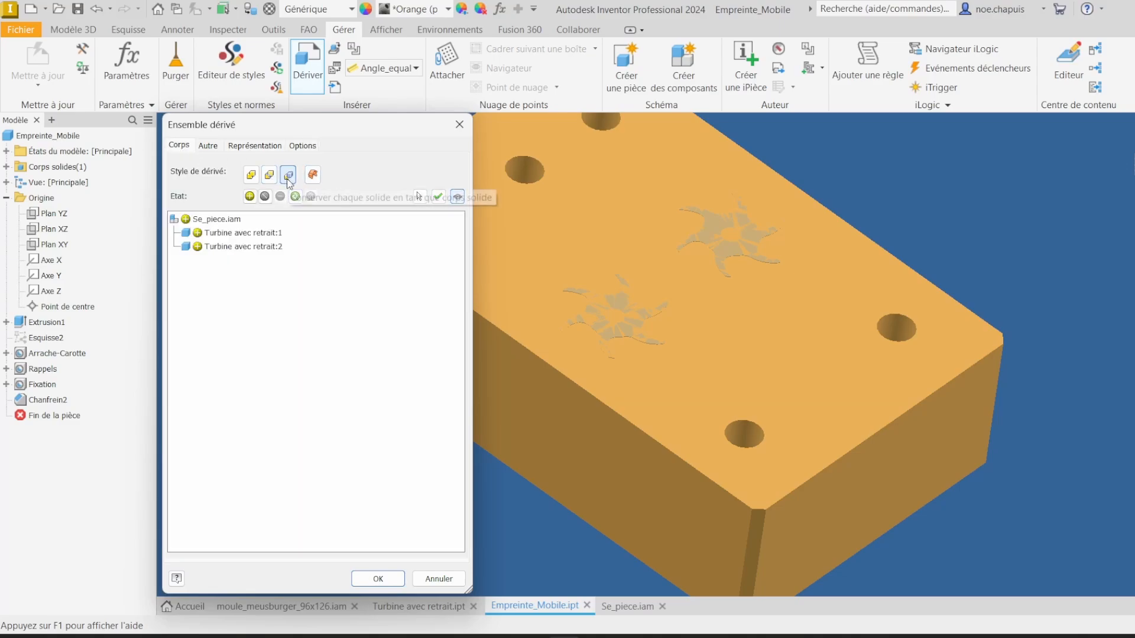
{"action": "left_click", "coordinate": [378, 578]}
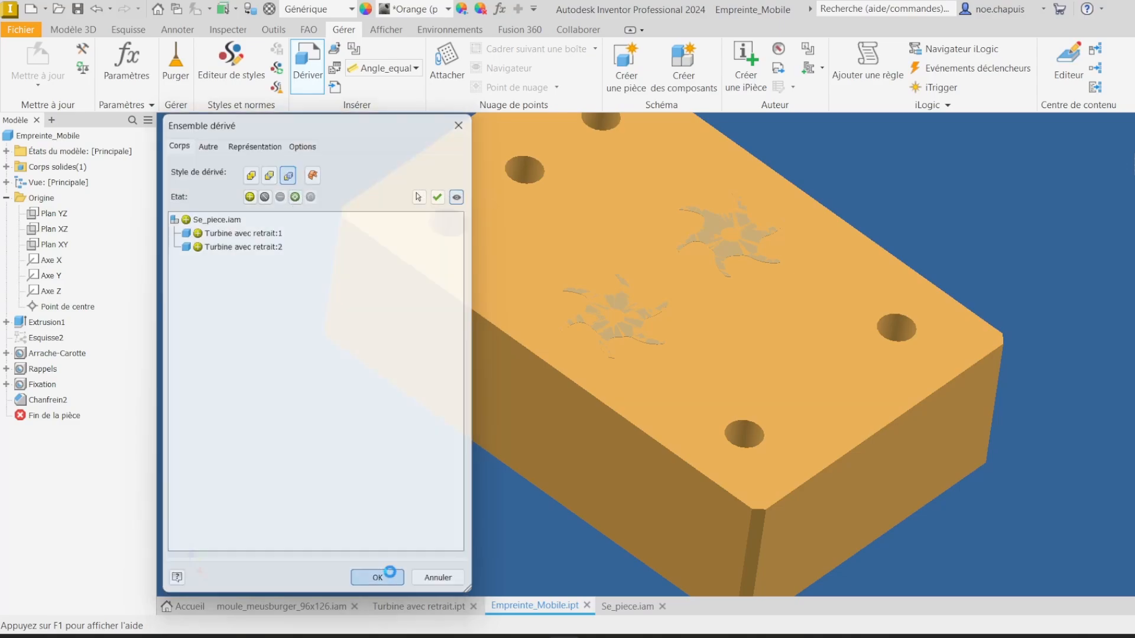
Step: Combine the plate body with both turbine bodies using a Cut boolean to form the cavities
{"action": "left_click", "coordinate": [88, 35]}
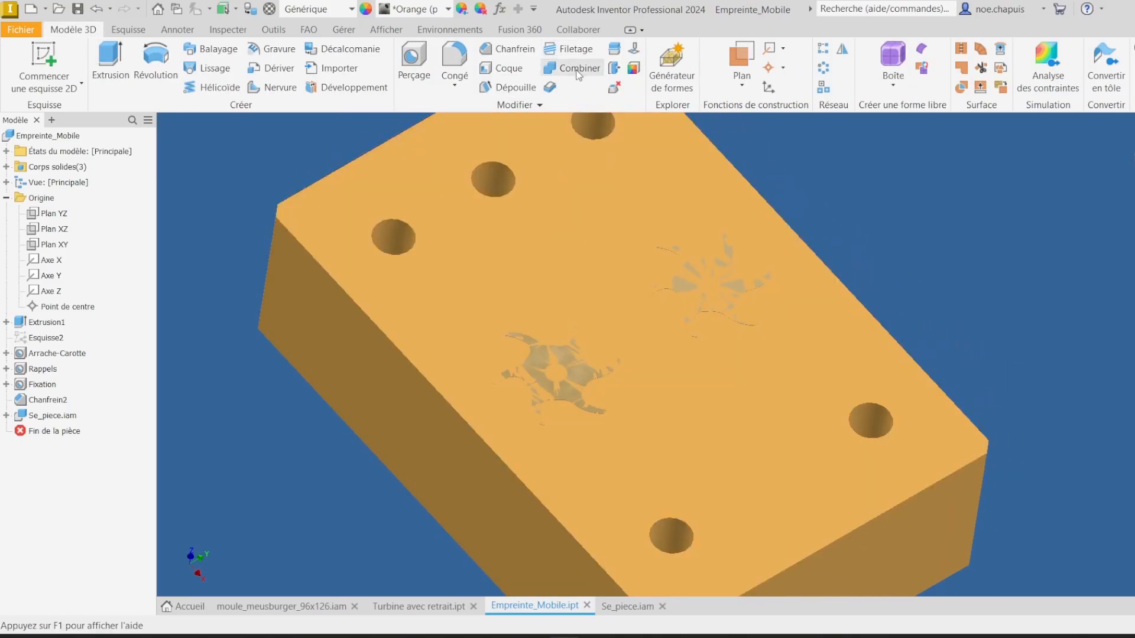
{"action": "left_click", "coordinate": [577, 68]}
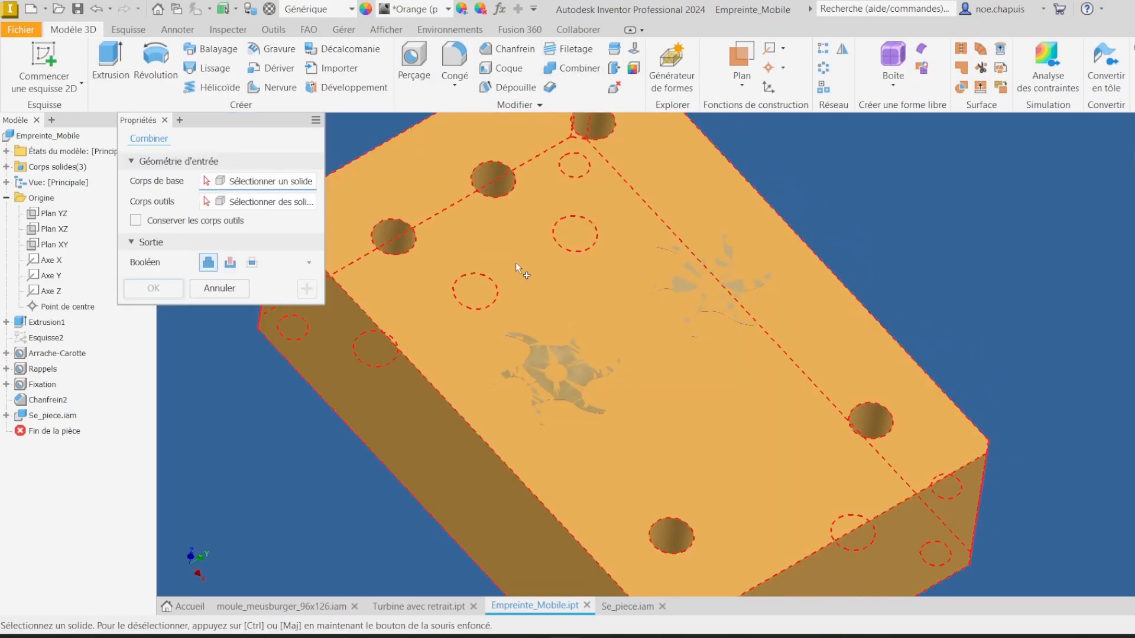
{"action": "left_click", "coordinate": [436, 167]}
{"action": "left_click", "coordinate": [563, 388]}
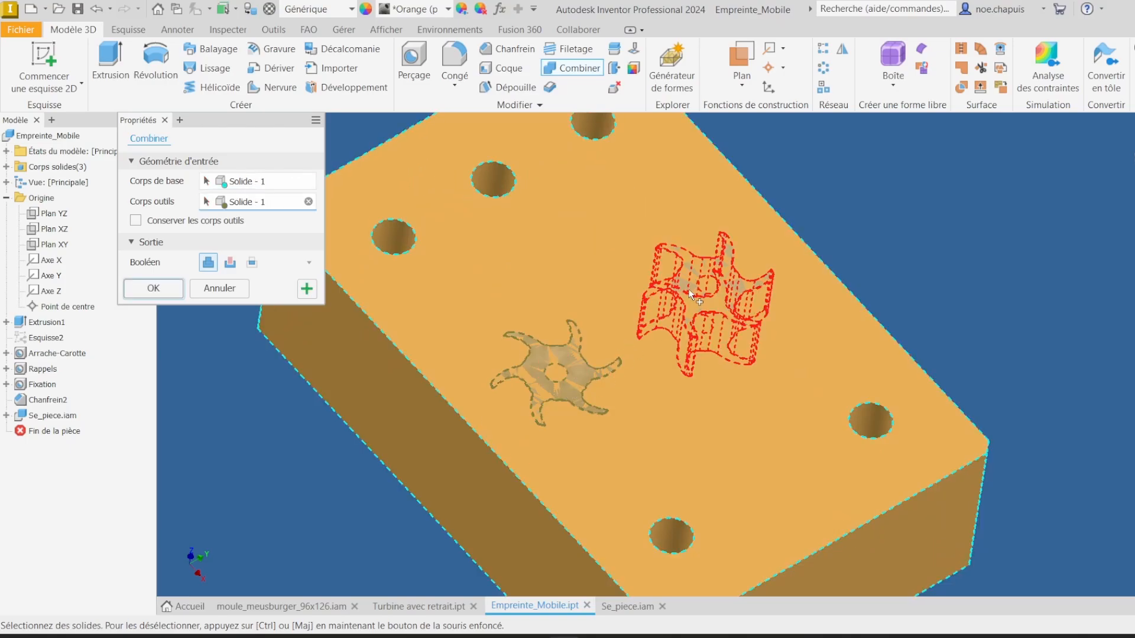
{"action": "left_click", "coordinate": [689, 289]}
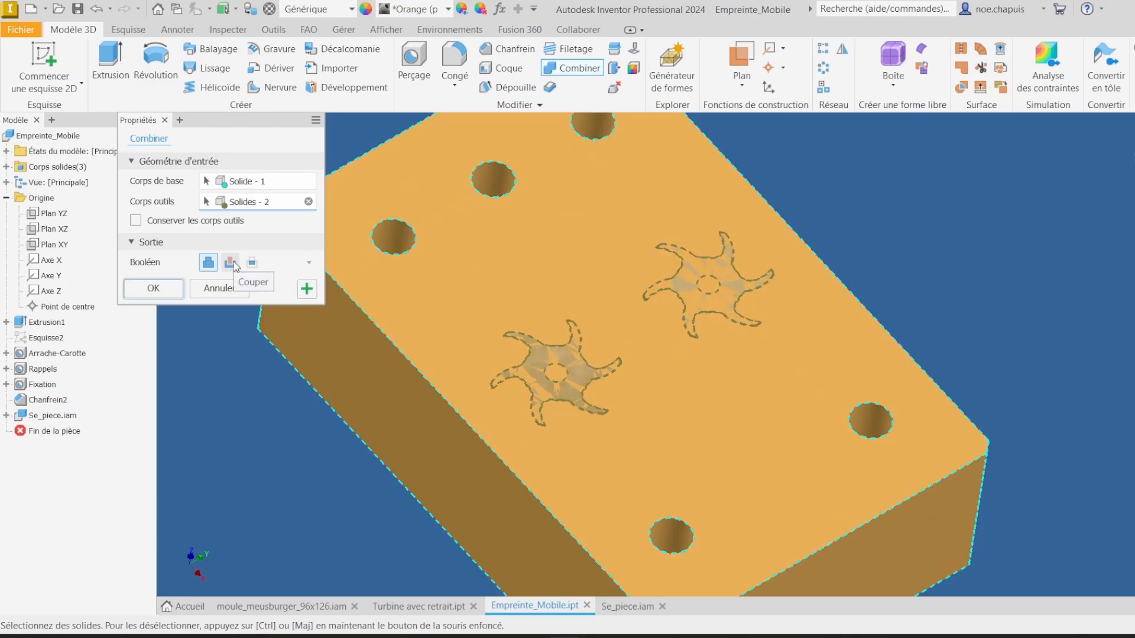
{"action": "left_click", "coordinate": [153, 288]}
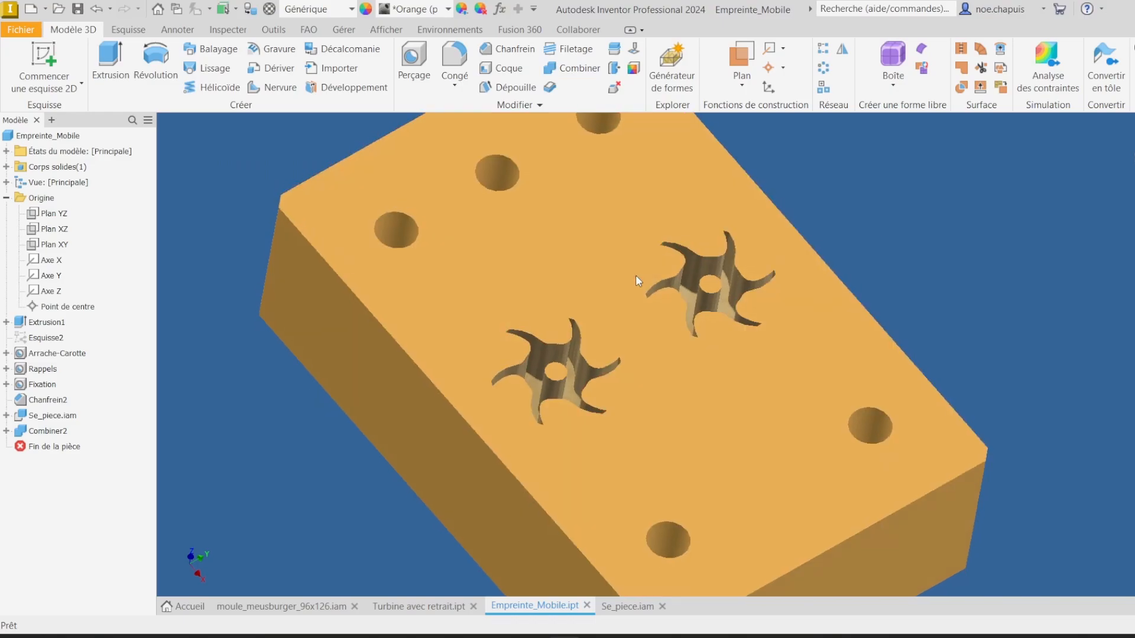
Step: Inspect the cut cavities in the plate and in the mold assembly
{"action": "scroll", "coordinate": [636, 275], "scroll_direction": "up", "scroll_amount": 3}
{"action": "middle_click_drag", "start_coordinate": [661, 320], "coordinate": [654, 294], "text": "shift"}
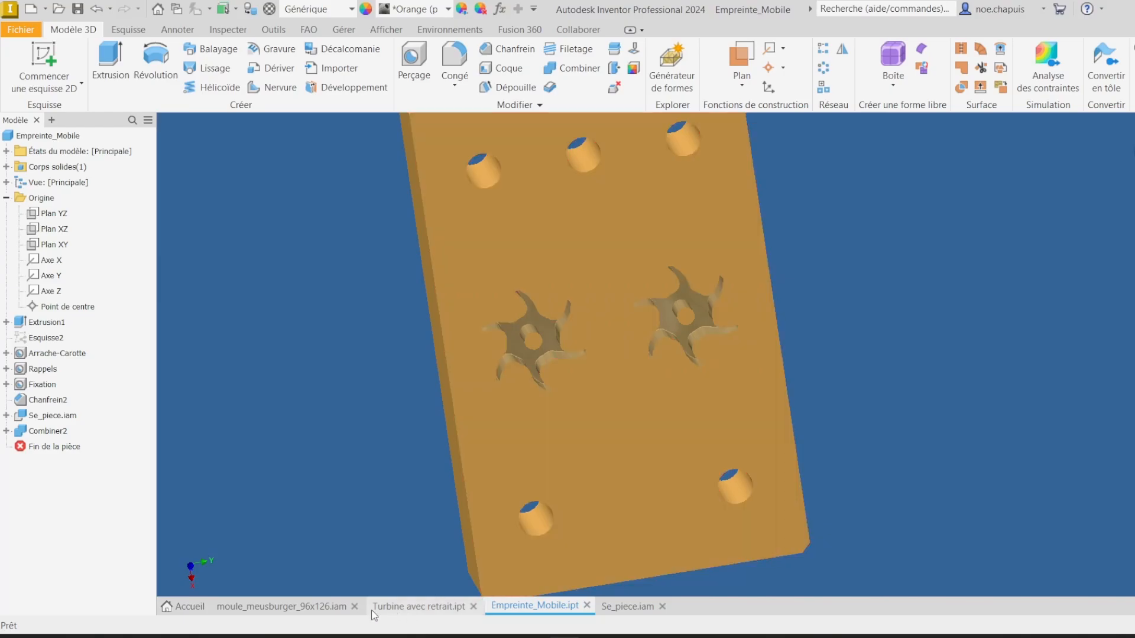
{"action": "left_click", "coordinate": [281, 606]}
{"action": "middle_click_drag", "start_coordinate": [710, 432], "coordinate": [255, 368], "text": "shift"}
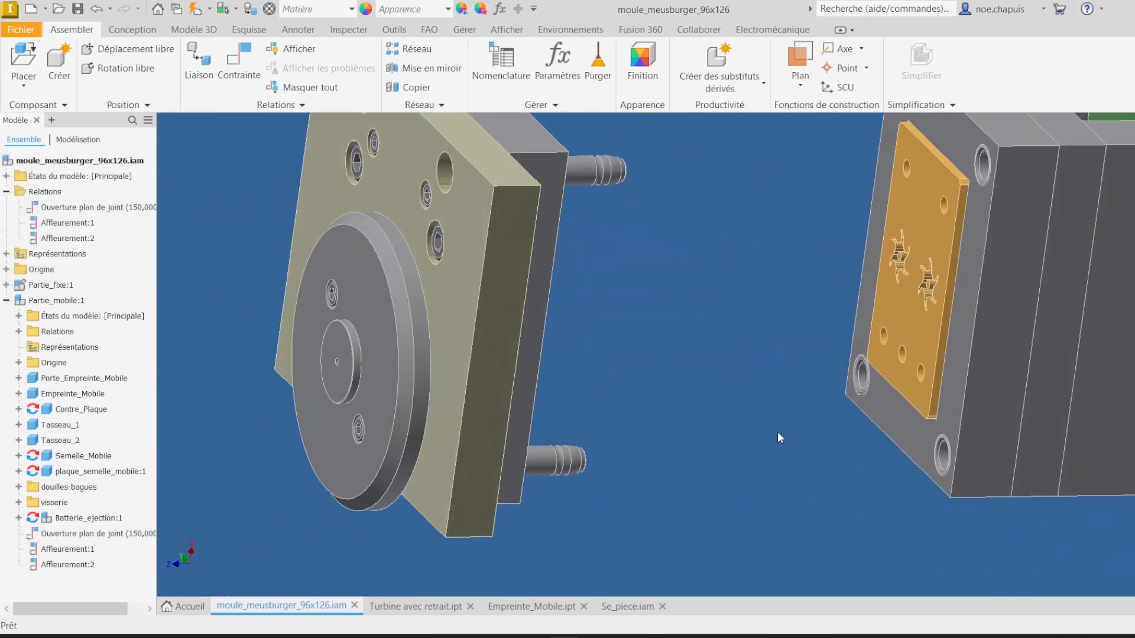
Step: Close the Se_piece and Turbine avec retrait documents and return to the Empreinte_Mobile part
{"action": "left_click", "coordinate": [649, 605]}
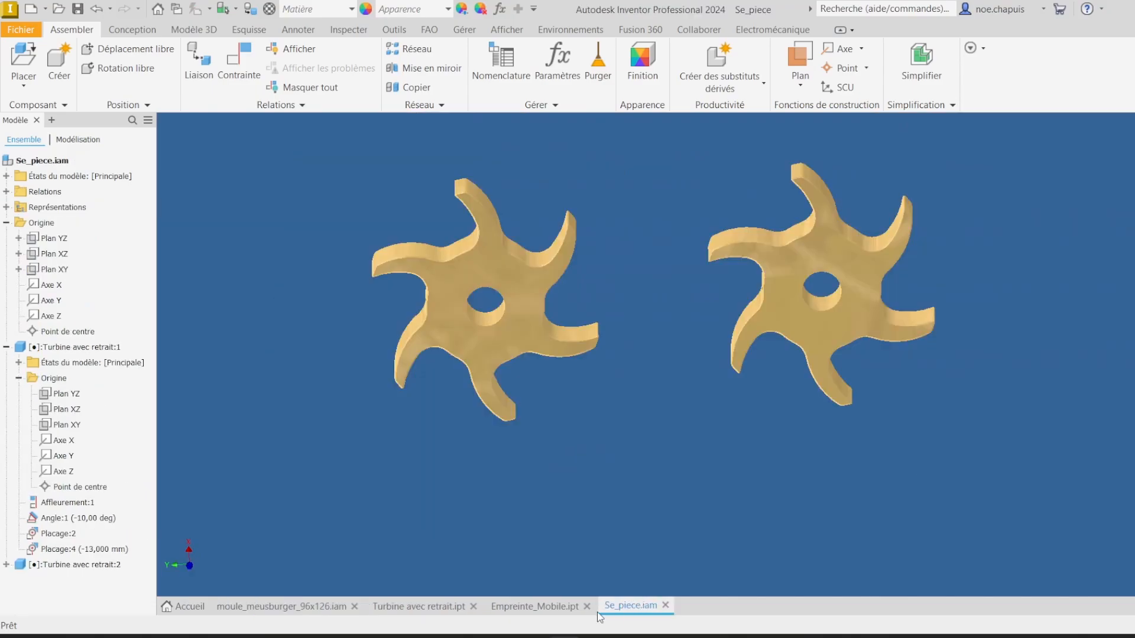
{"action": "left_click", "coordinate": [665, 605]}
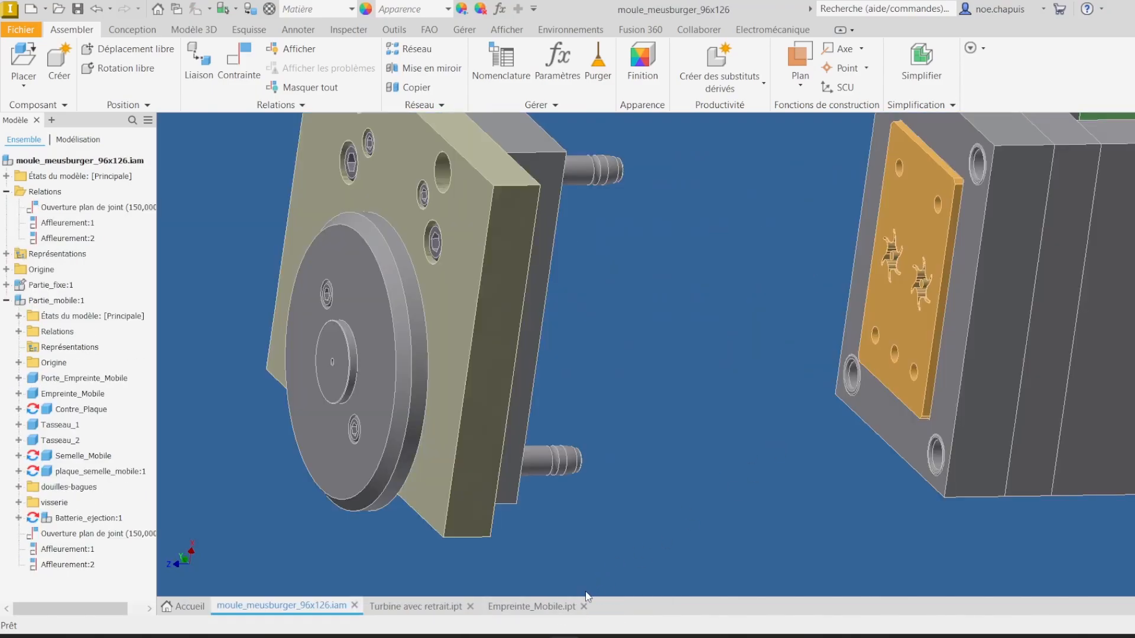
{"action": "left_click", "coordinate": [464, 605]}
{"action": "left_click", "coordinate": [473, 607]}
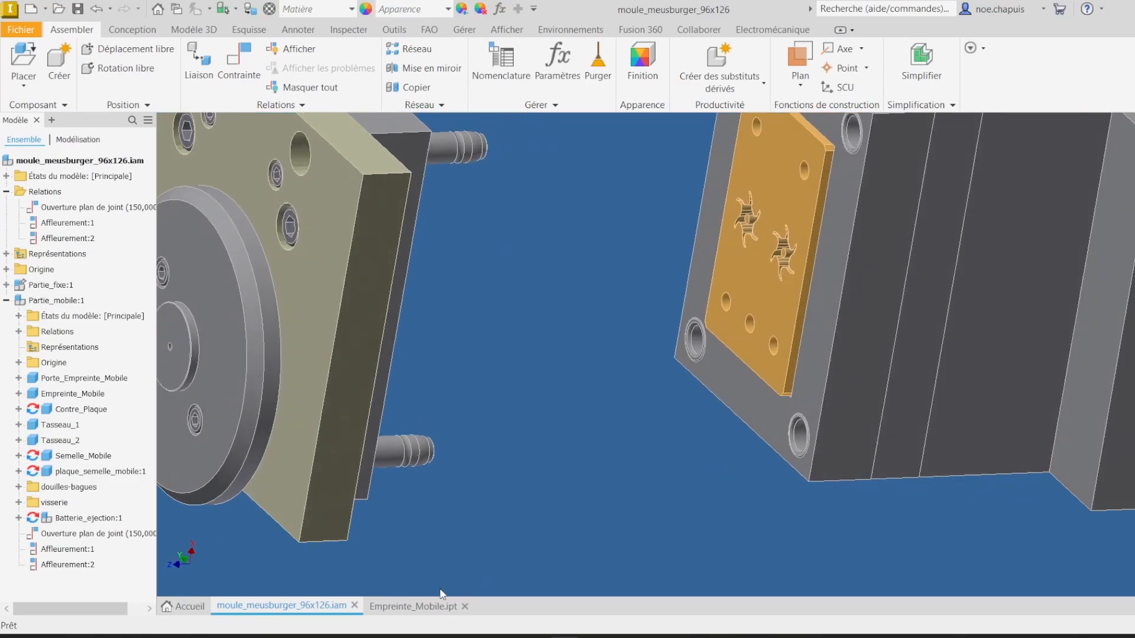
{"action": "left_click", "coordinate": [414, 607]}
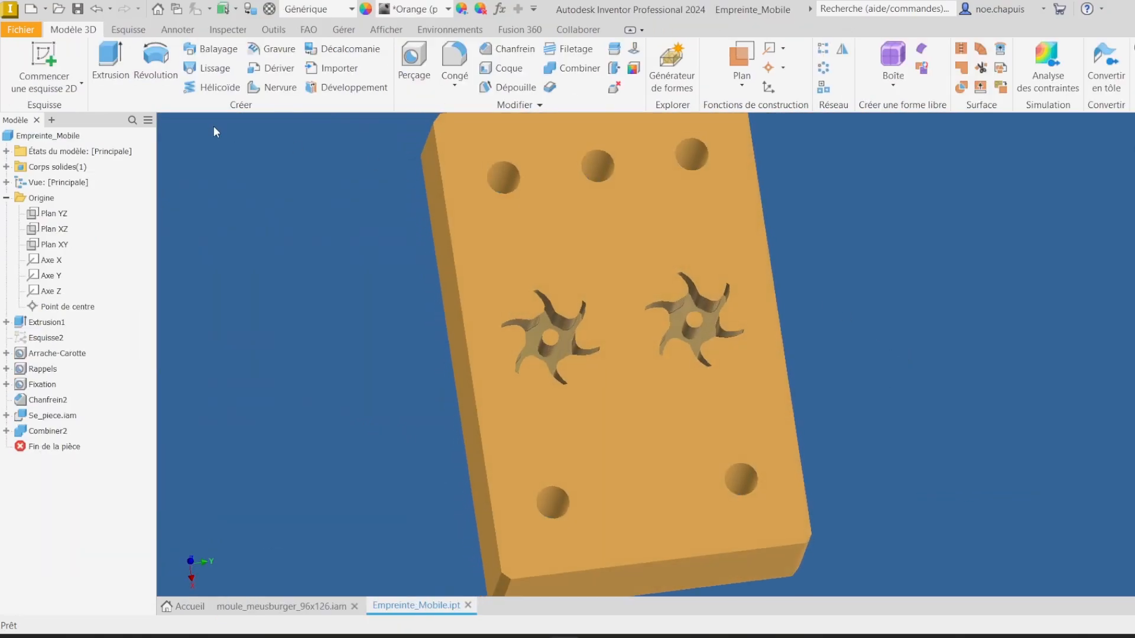
Step: Start a sketch on the plate face and draw a vertical center-to-center slot from the top middle hole, about 47 mm long and 6 mm wide
{"action": "left_click", "coordinate": [44, 65]}
{"action": "left_click", "coordinate": [590, 225]}
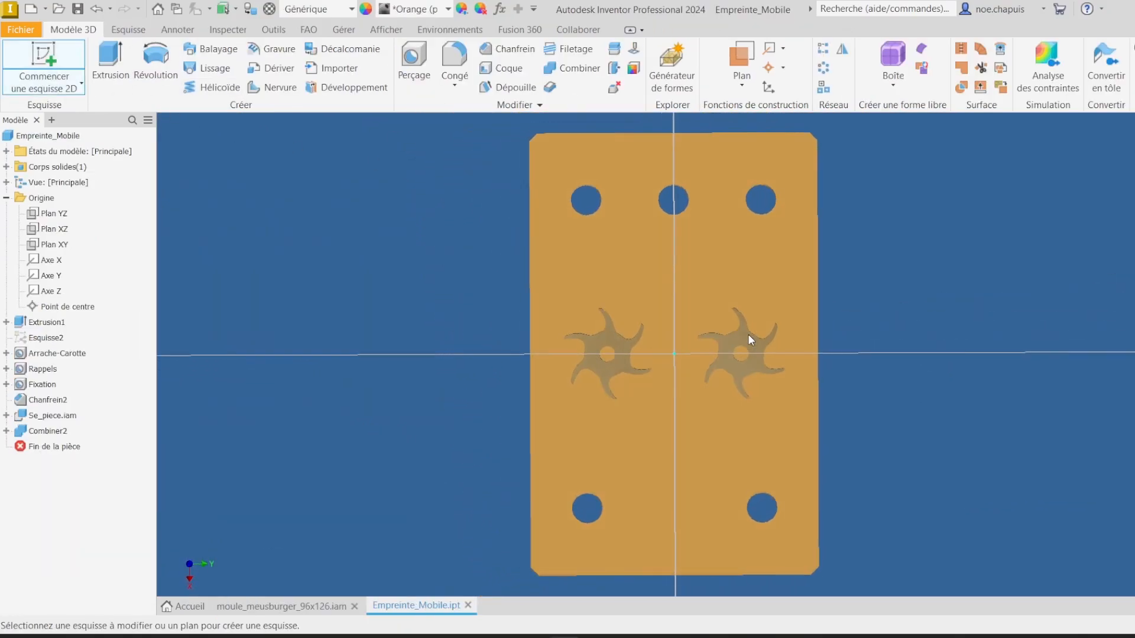
{"action": "scroll", "coordinate": [701, 347], "scroll_direction": "up", "scroll_amount": 5}
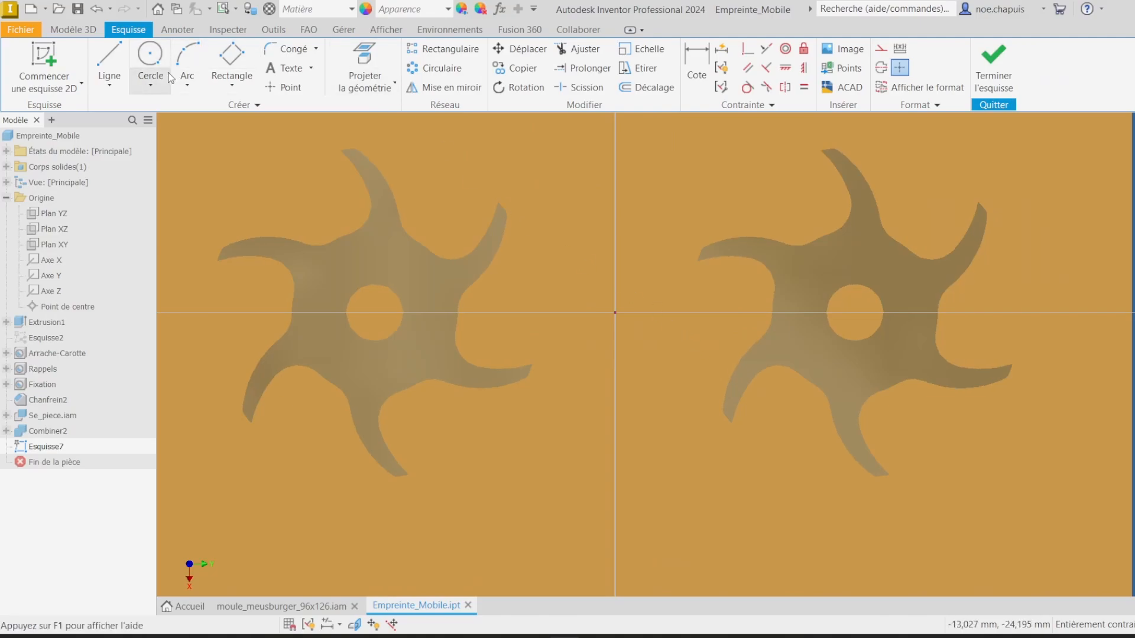
{"action": "left_click", "coordinate": [237, 89]}
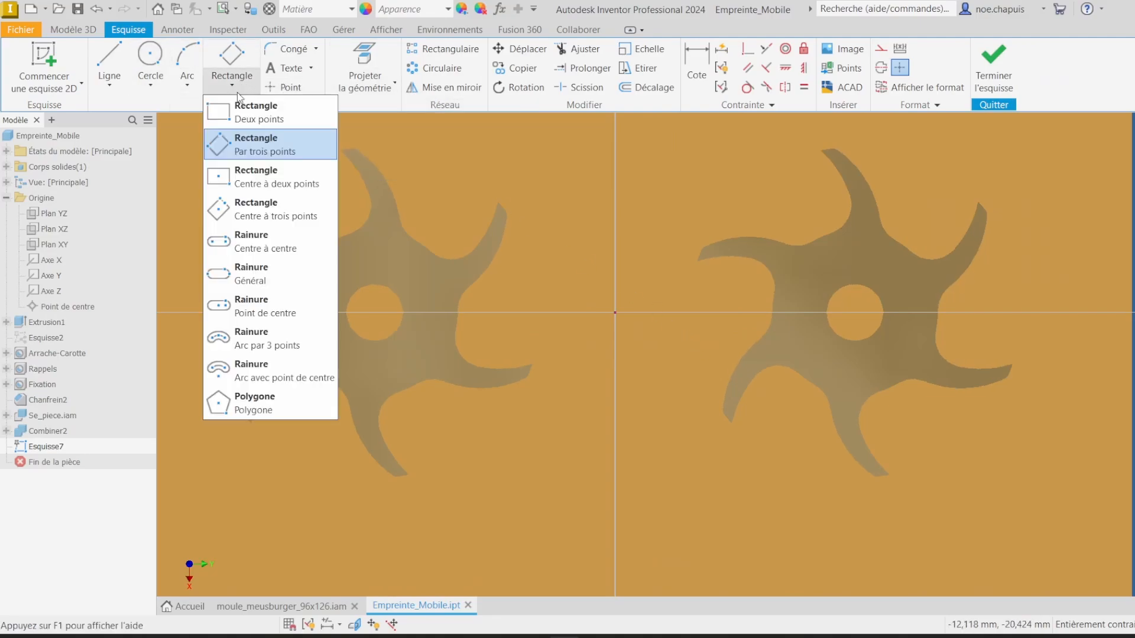
{"action": "left_click", "coordinate": [254, 241]}
{"action": "scroll", "coordinate": [656, 284], "scroll_direction": "down", "scroll_amount": 6}
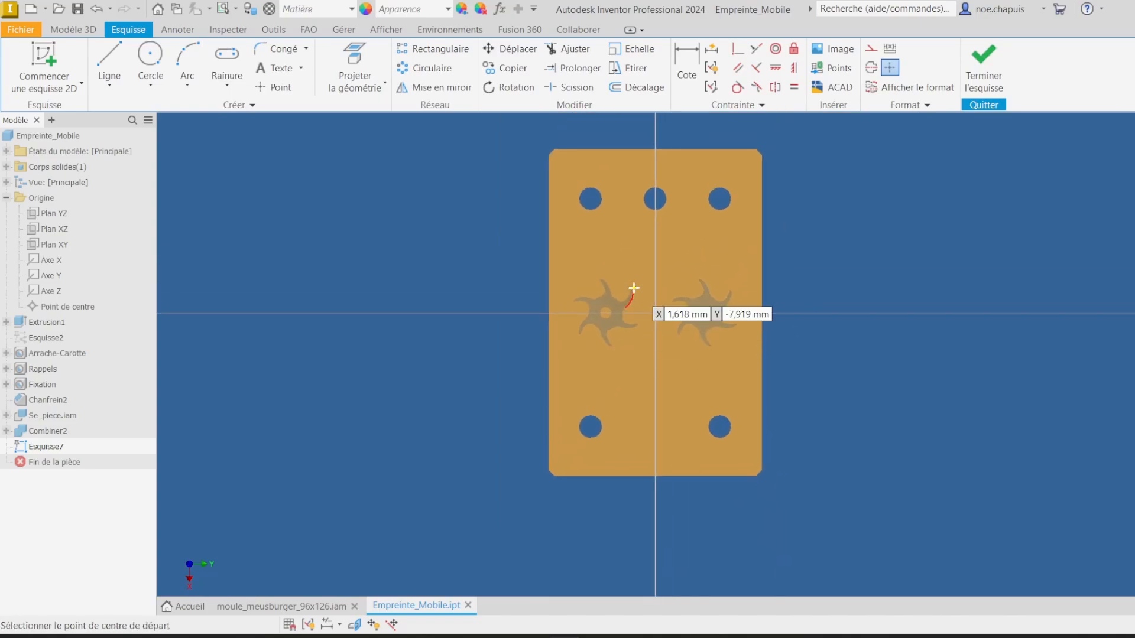
{"action": "left_click", "coordinate": [655, 199]}
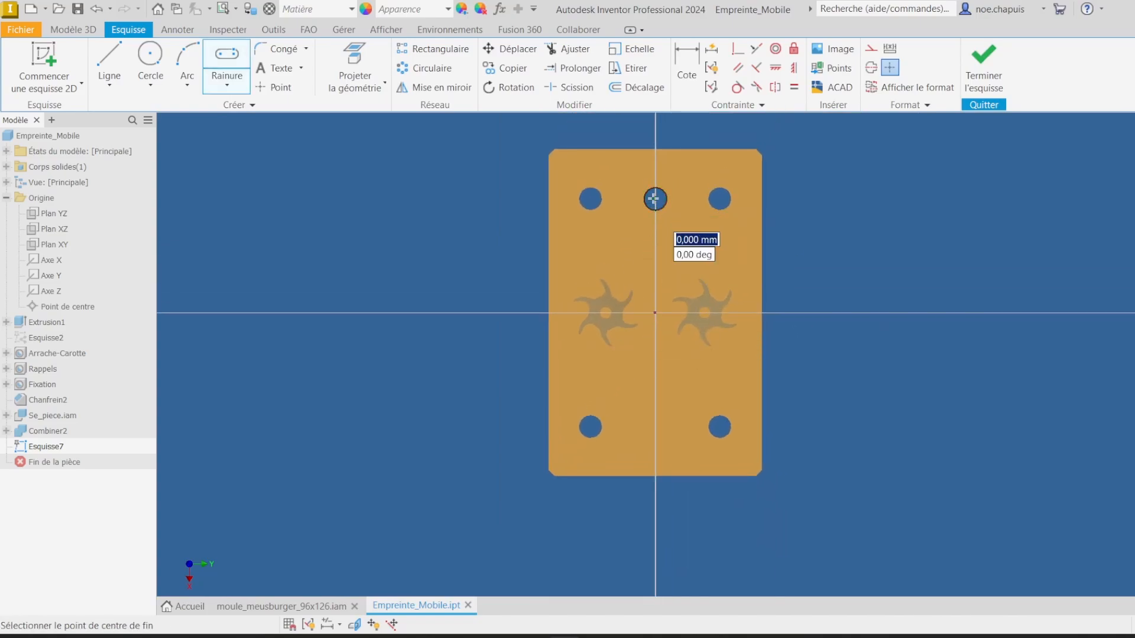
{"action": "left_click", "coordinate": [656, 390]}
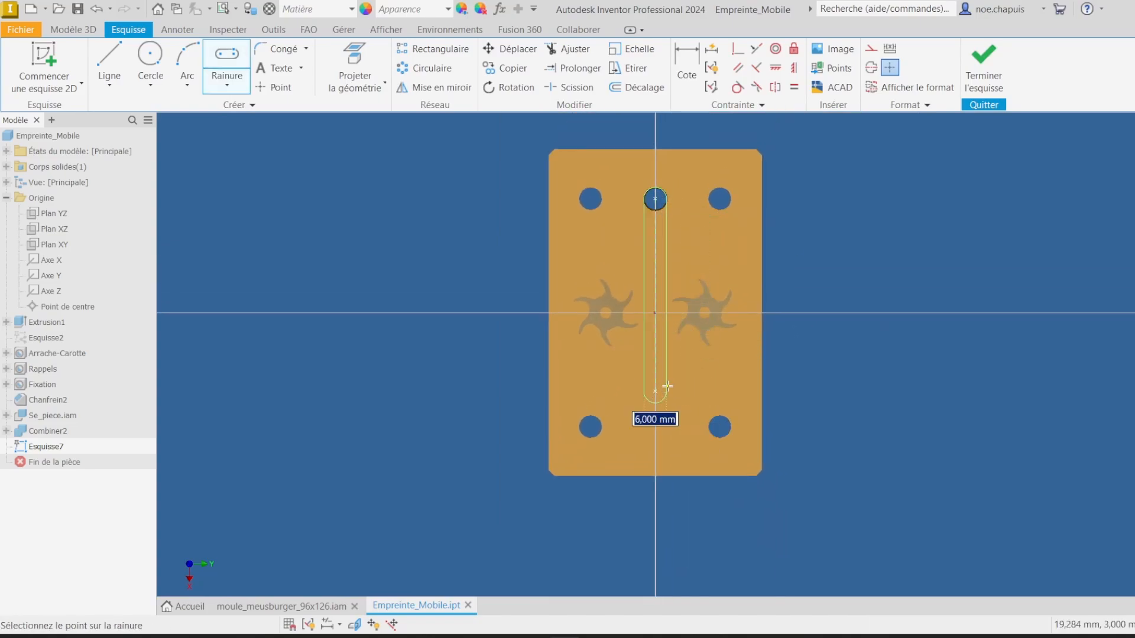
{"action": "left_click", "coordinate": [667, 386]}
Step: Draw a horizontal center-point slot about 12 mm long at the sketch origin between the two turbine cavities
{"action": "scroll", "coordinate": [650, 378], "scroll_direction": "up", "scroll_amount": 3}
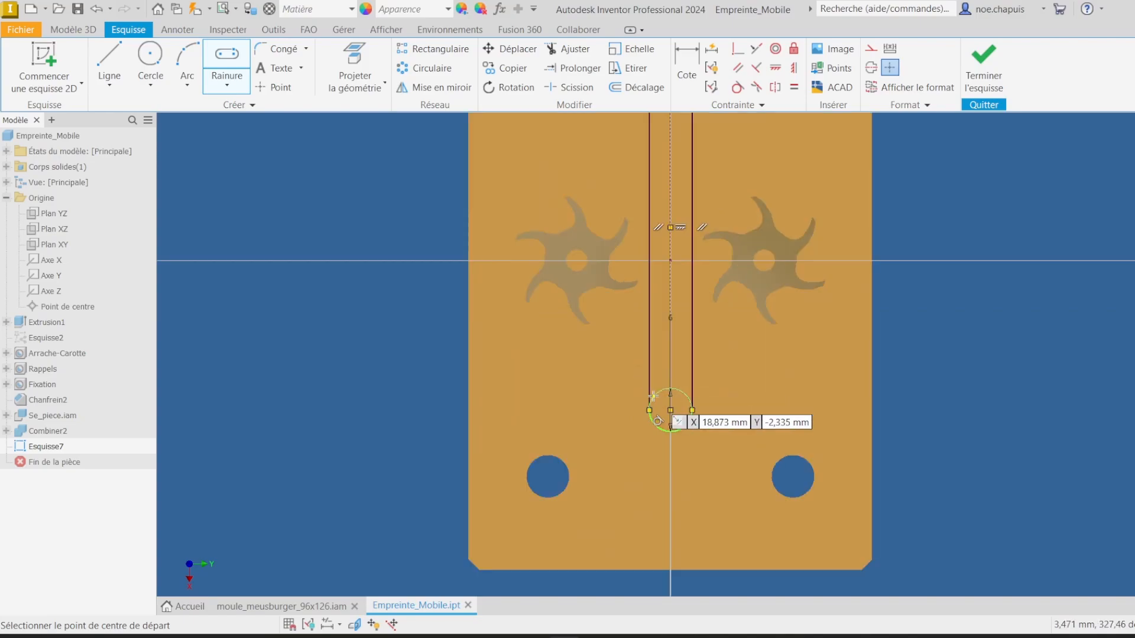
{"action": "scroll", "coordinate": [666, 261], "scroll_direction": "up", "scroll_amount": 5}
{"action": "scroll", "coordinate": [629, 291], "scroll_direction": "down", "scroll_amount": 2}
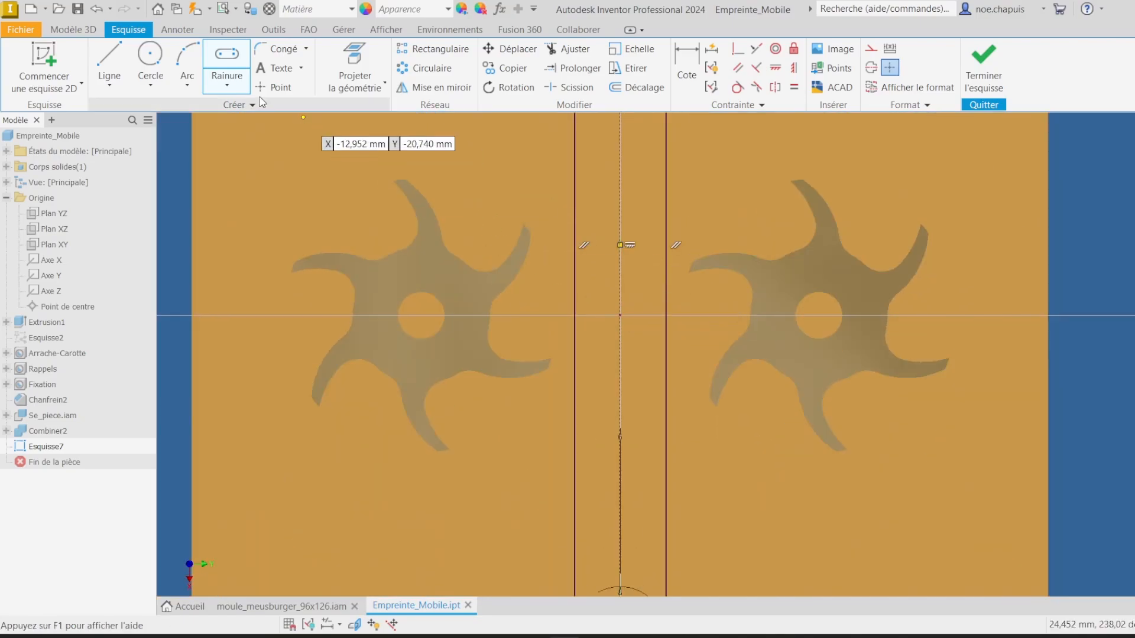
{"action": "left_click", "coordinate": [216, 85]}
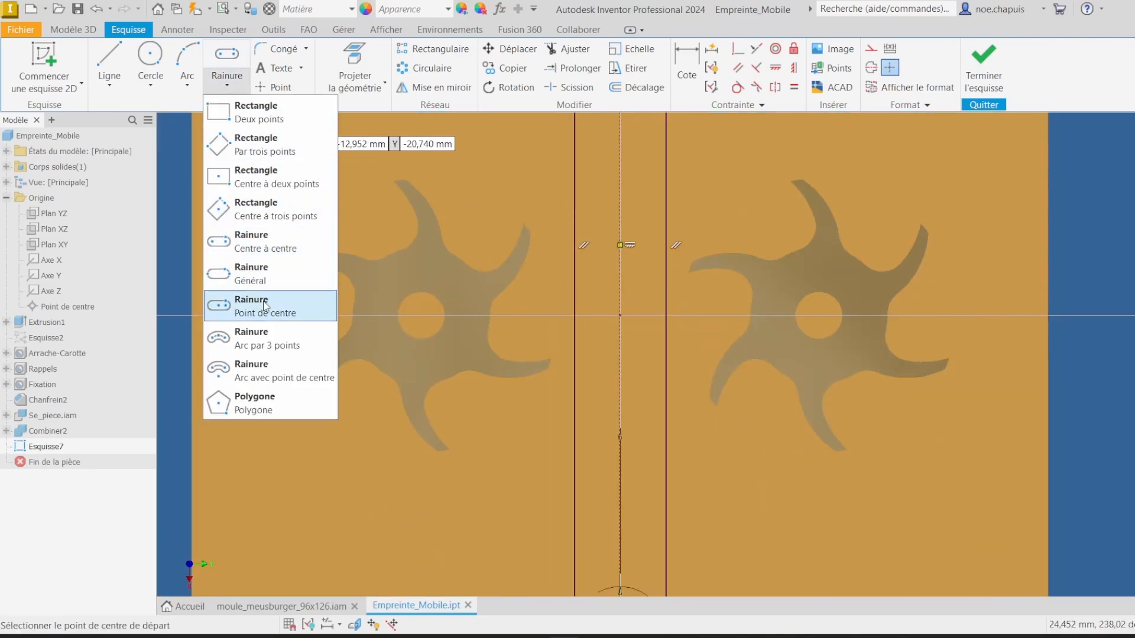
{"action": "left_click", "coordinate": [266, 303]}
{"action": "left_click", "coordinate": [620, 315]}
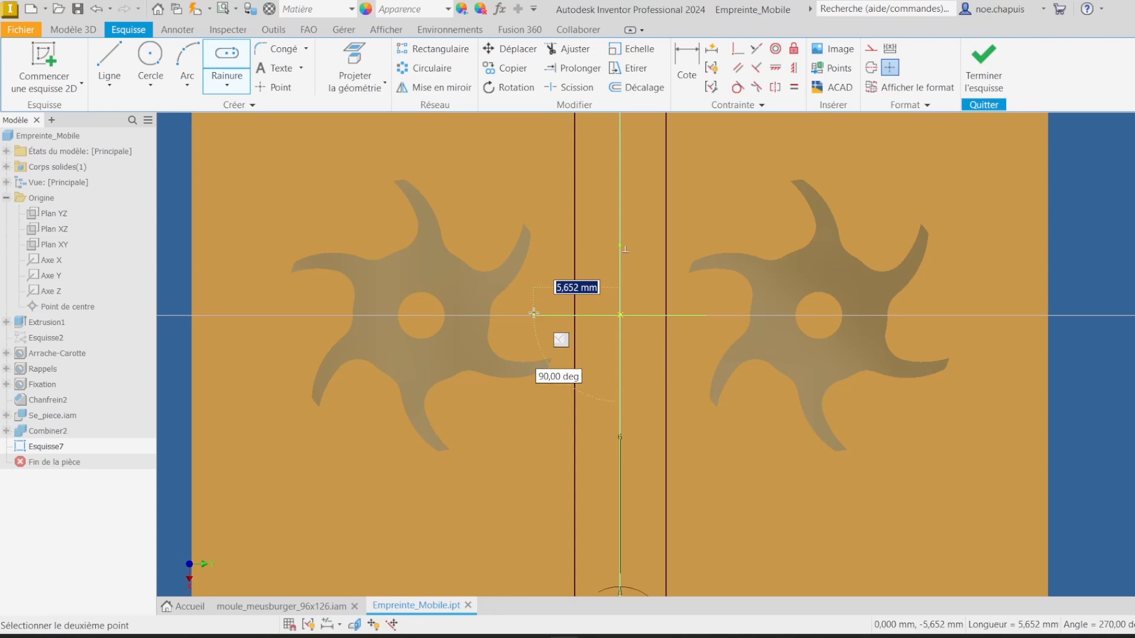
{"action": "left_click", "coordinate": [526, 316]}
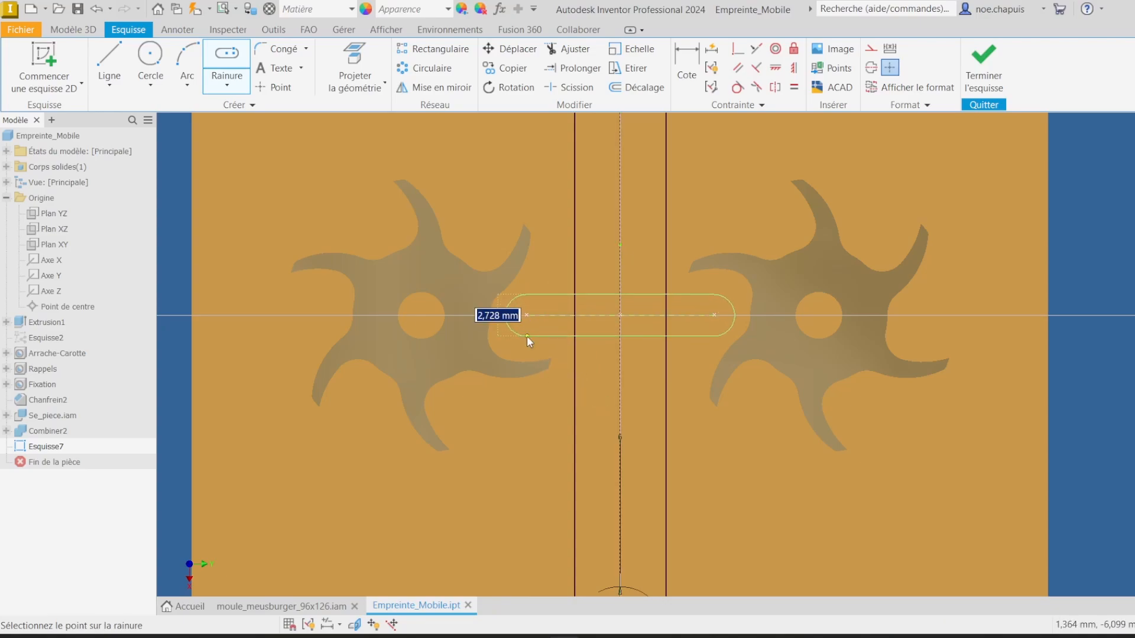
{"action": "left_click", "coordinate": [527, 335]}
{"action": "scroll", "coordinate": [603, 322], "scroll_direction": "up", "scroll_amount": 3}
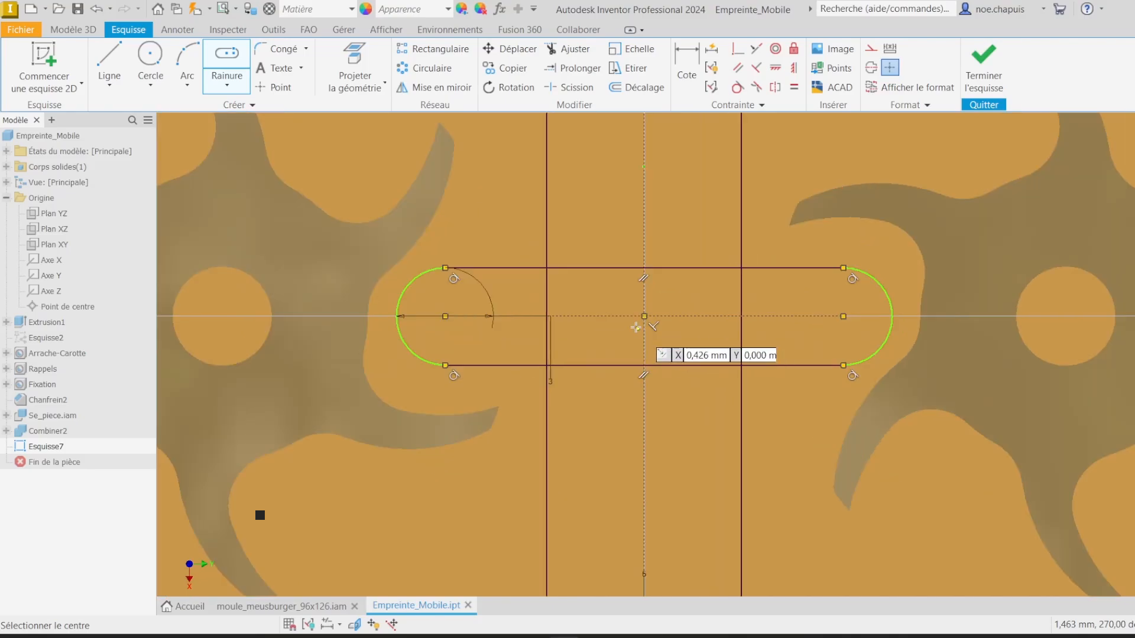
{"action": "key", "text": "Escape"}
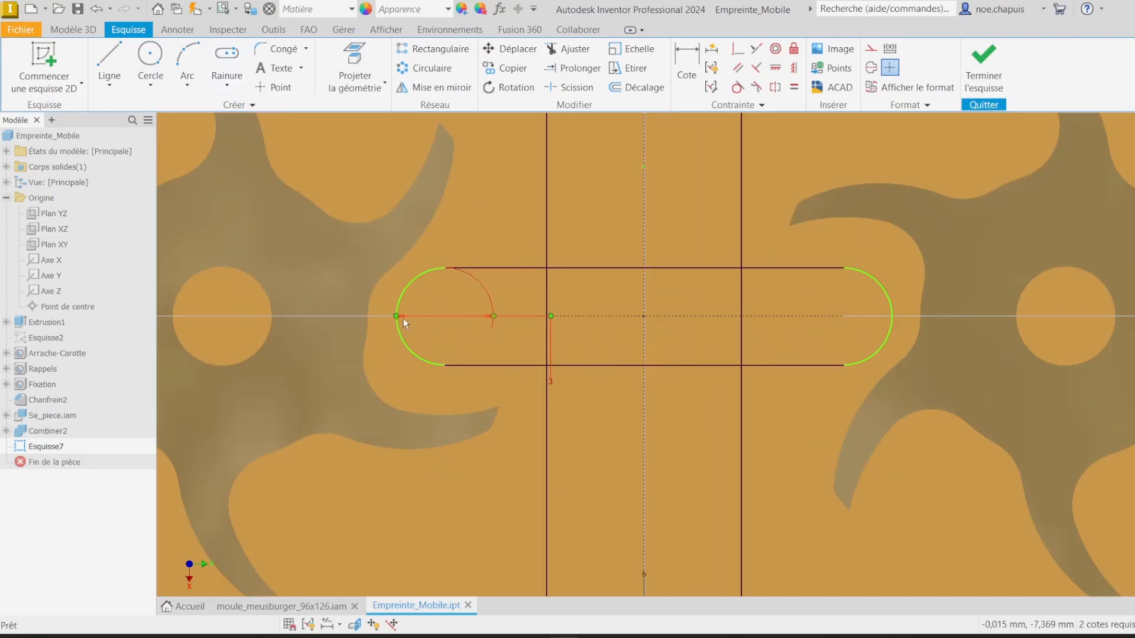
Step: Draw a small rectangle at each end of the horizontal slot, reaching from the slot end into the adjacent turbine cavity
{"action": "left_click", "coordinate": [587, 316]}
{"action": "scroll", "coordinate": [535, 347], "scroll_direction": "down", "scroll_amount": 5}
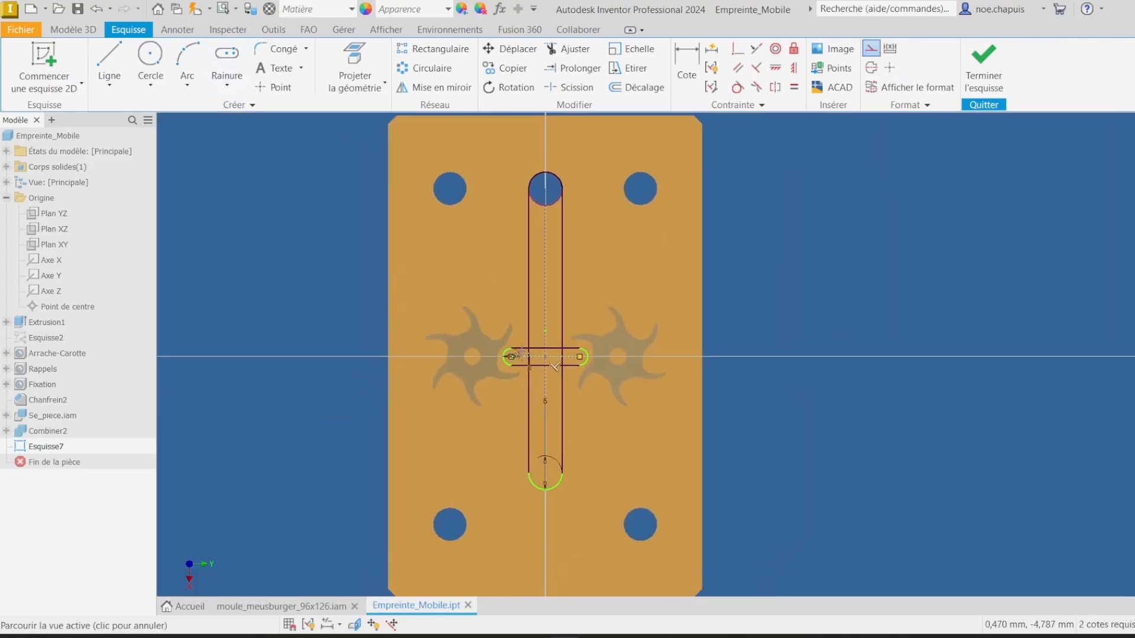
{"action": "scroll", "coordinate": [537, 353], "scroll_direction": "up", "scroll_amount": 7}
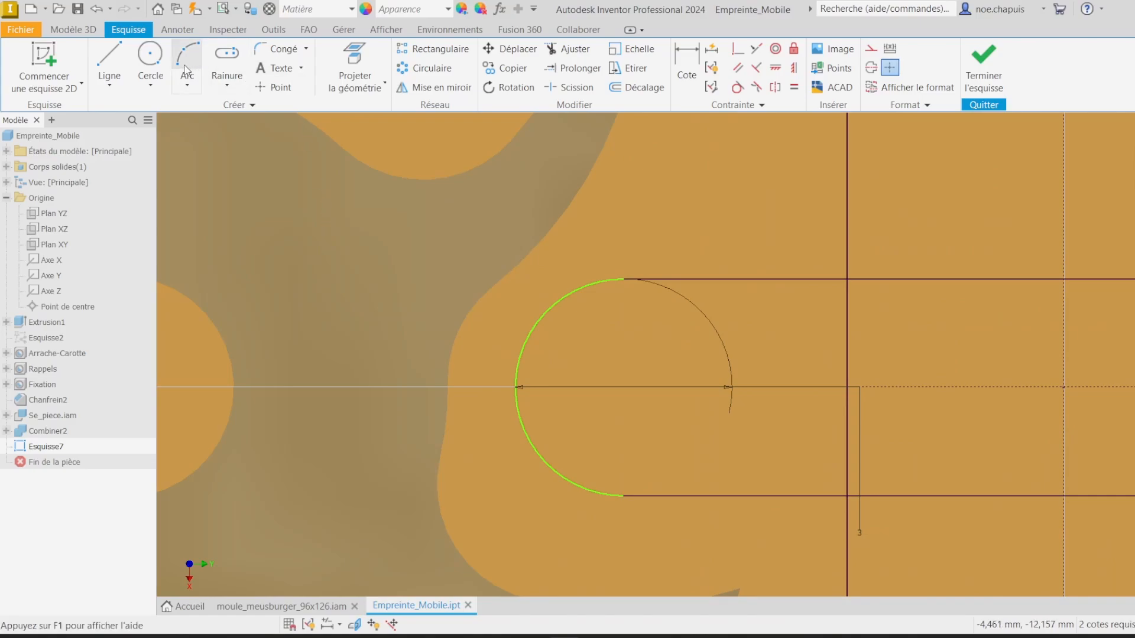
{"action": "left_click", "coordinate": [228, 85]}
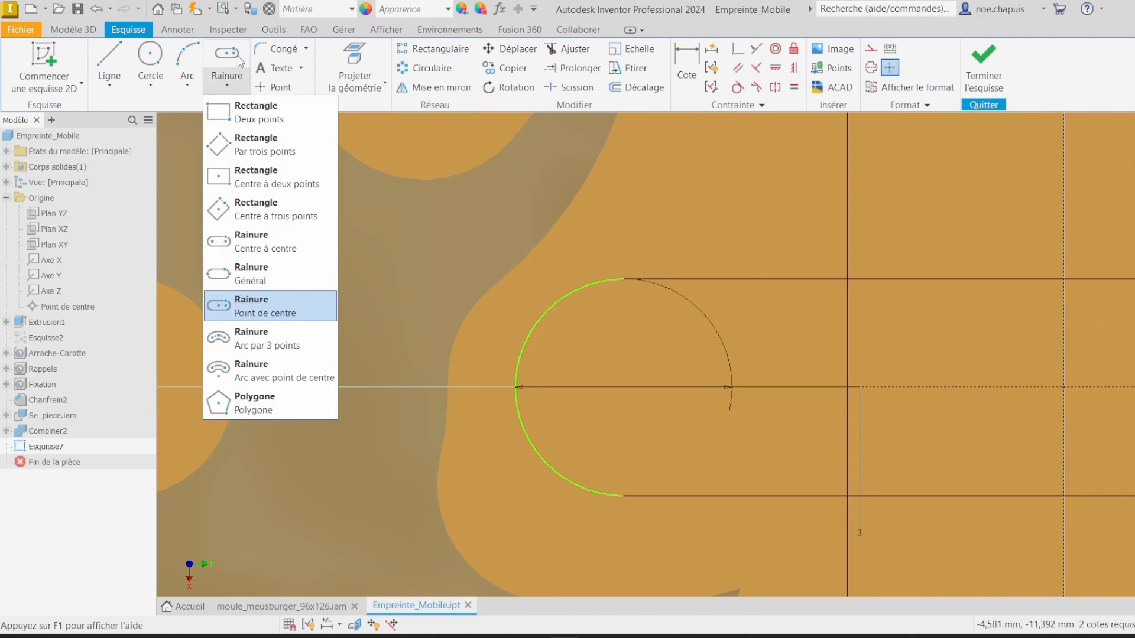
{"action": "left_click", "coordinate": [255, 112]}
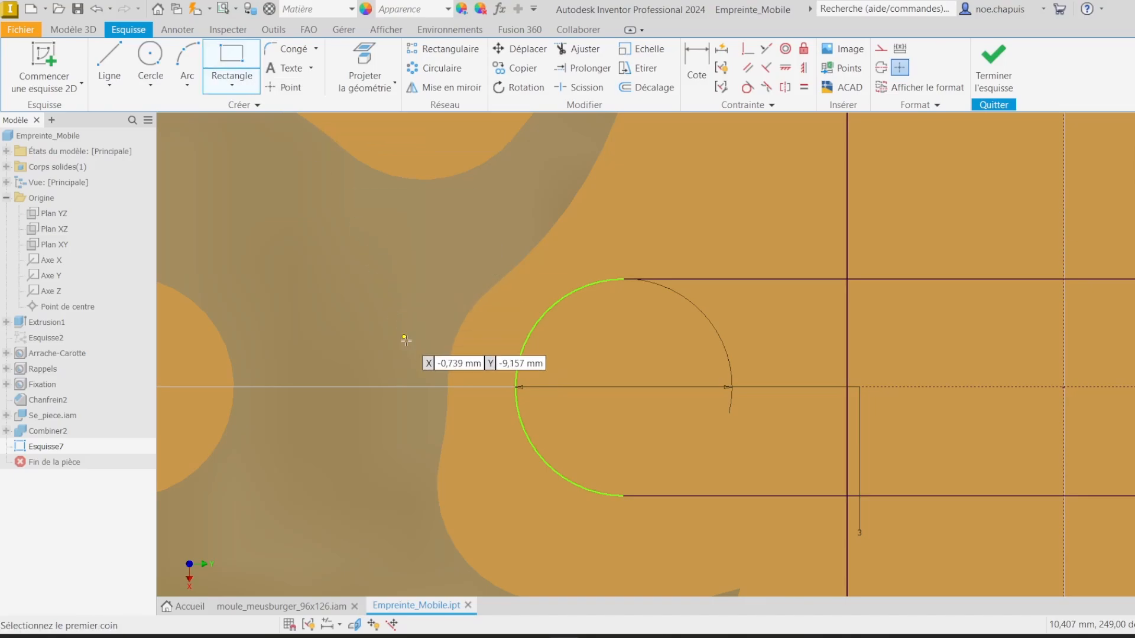
{"action": "left_click", "coordinate": [421, 359]}
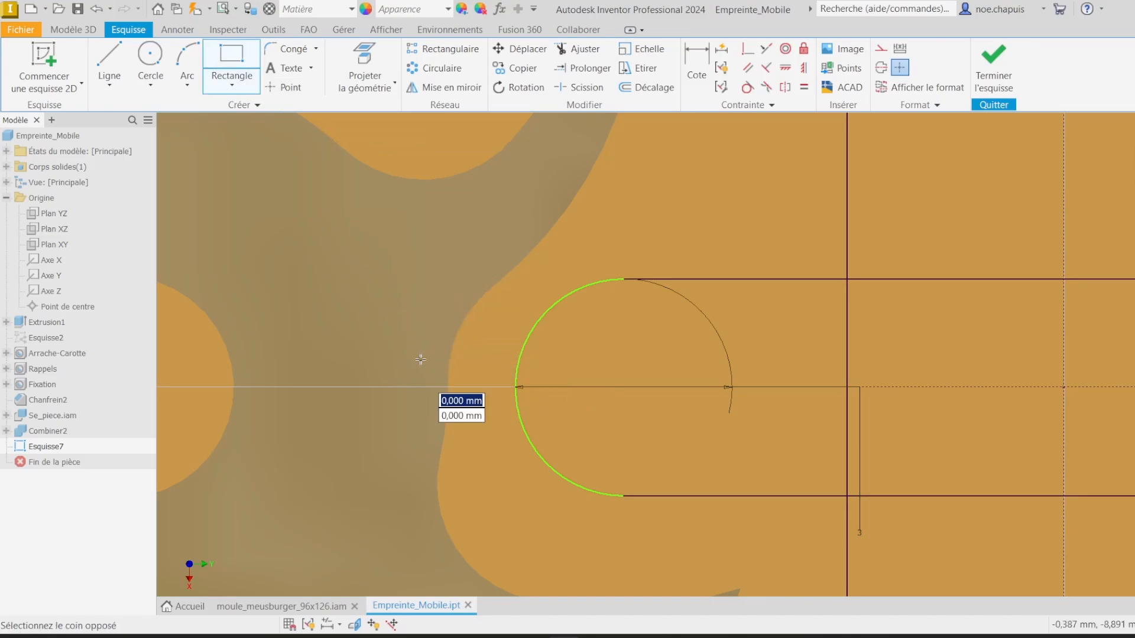
{"action": "left_click", "coordinate": [570, 421]}
{"action": "middle_click_drag", "start_coordinate": [731, 439], "coordinate": [448, 365]}
{"action": "scroll", "coordinate": [399, 355], "scroll_direction": "down", "scroll_amount": 6}
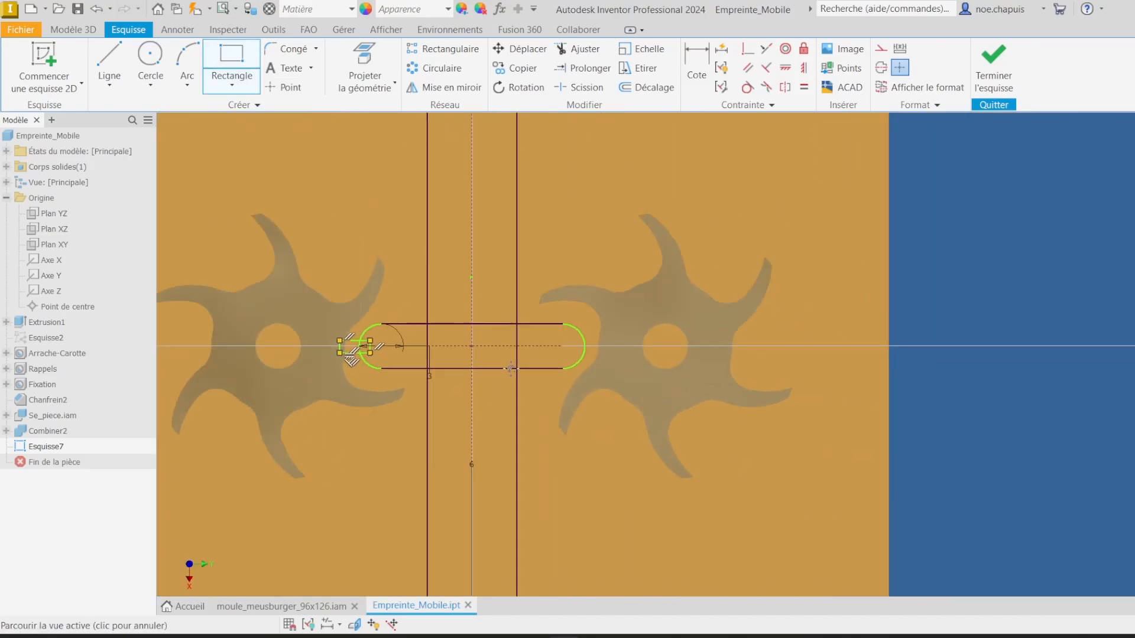
{"action": "scroll", "coordinate": [644, 351], "scroll_direction": "up", "scroll_amount": 5}
{"action": "left_click", "coordinate": [527, 370]}
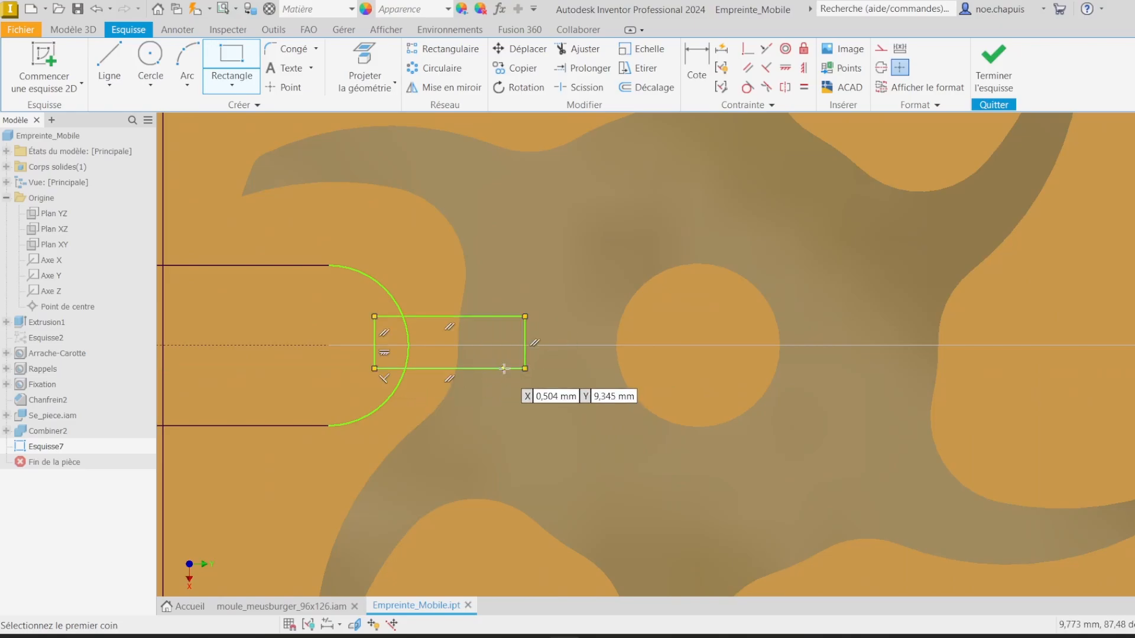
{"action": "middle_click_drag", "start_coordinate": [461, 367], "coordinate": [889, 387]}
{"action": "scroll", "coordinate": [889, 387], "scroll_direction": "down", "scroll_amount": 4}
{"action": "scroll", "coordinate": [458, 380], "scroll_direction": "up", "scroll_amount": 6}
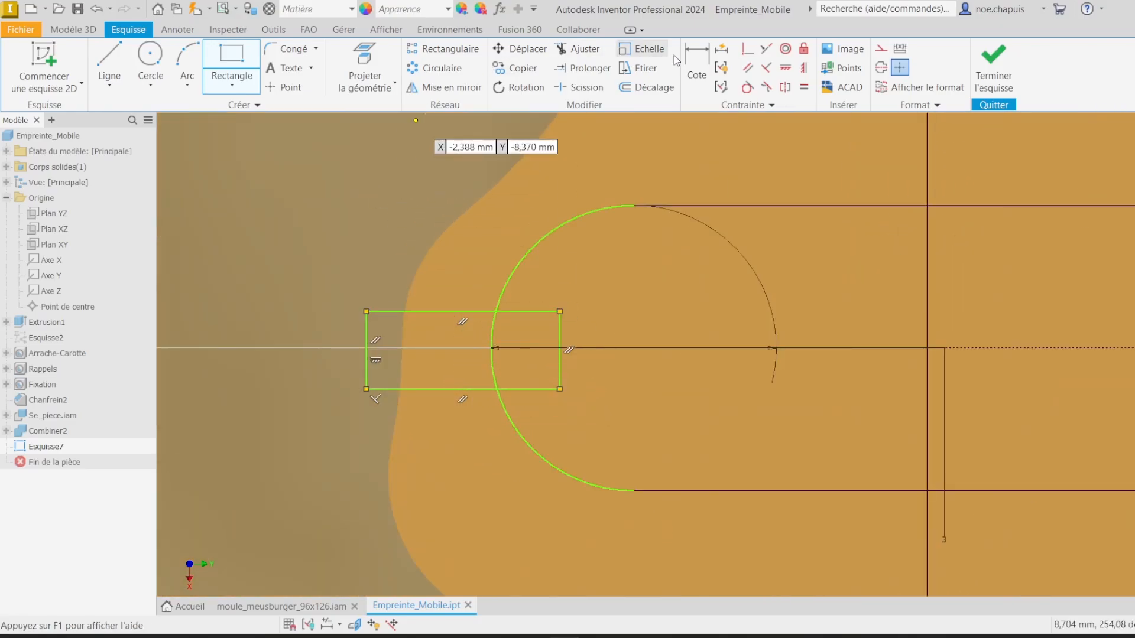
Step: Dimension the left rectangle's height to 0.9 mm
{"action": "key", "text": "d"}
{"action": "left_click", "coordinate": [366, 324]}
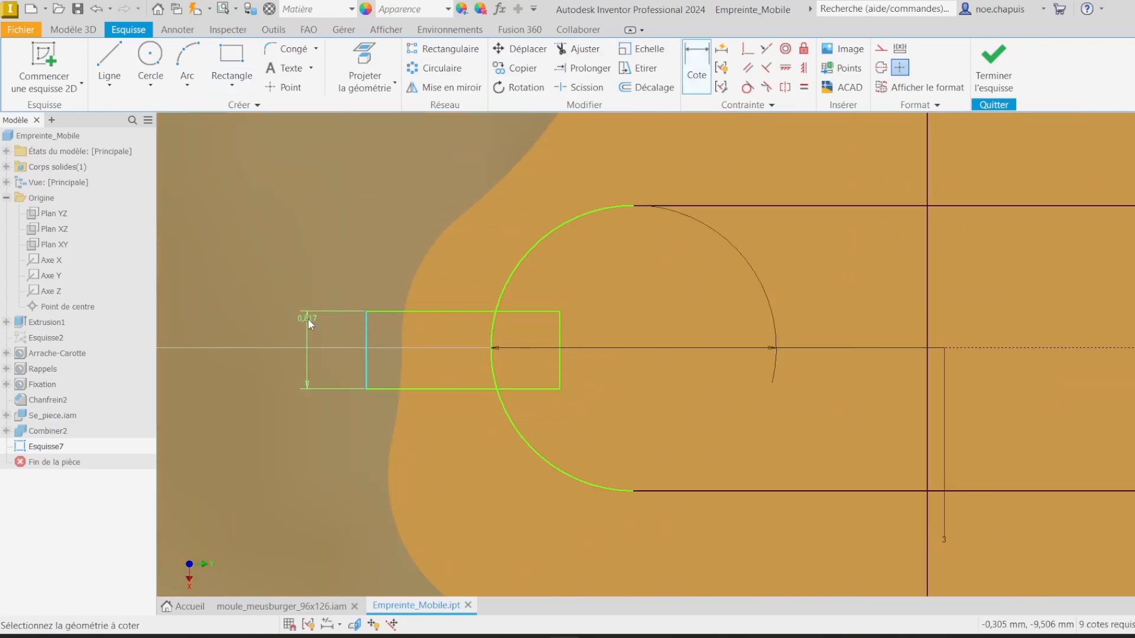
{"action": "left_click", "coordinate": [307, 318]}
{"action": "type", "text": "0.9"}
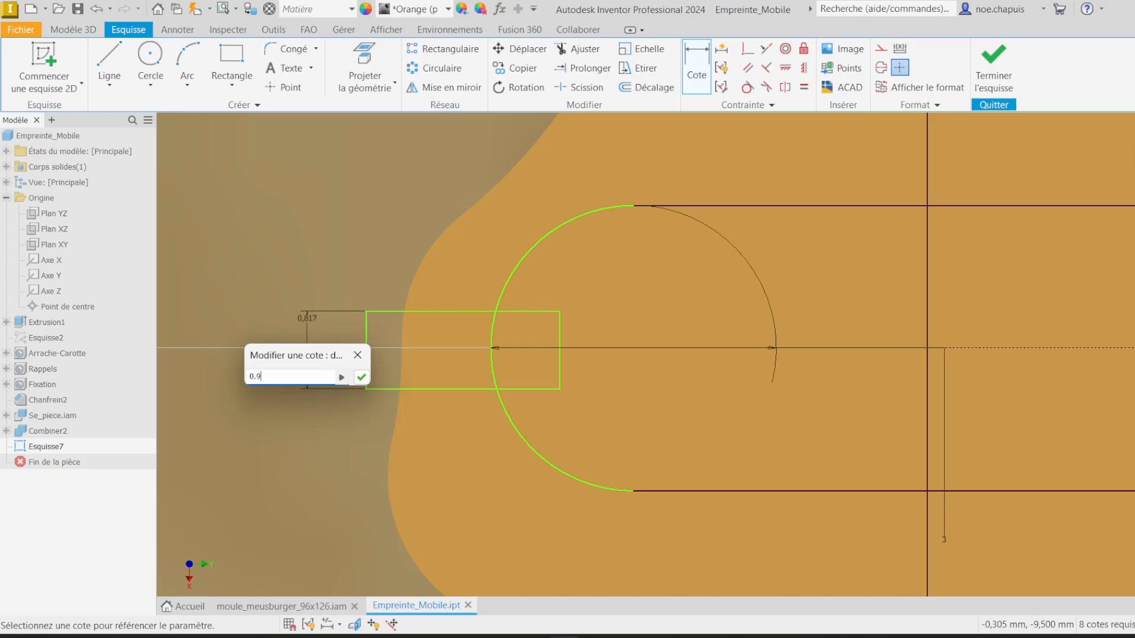
{"action": "key", "text": "Return"}
Step: Dimension the right rectangle's height to 0.9 mm
{"action": "scroll", "coordinate": [552, 456], "scroll_direction": "down", "scroll_amount": 6}
{"action": "middle_click_drag", "start_coordinate": [769, 452], "coordinate": [595, 389]}
{"action": "scroll", "coordinate": [734, 381], "scroll_direction": "up", "scroll_amount": 3}
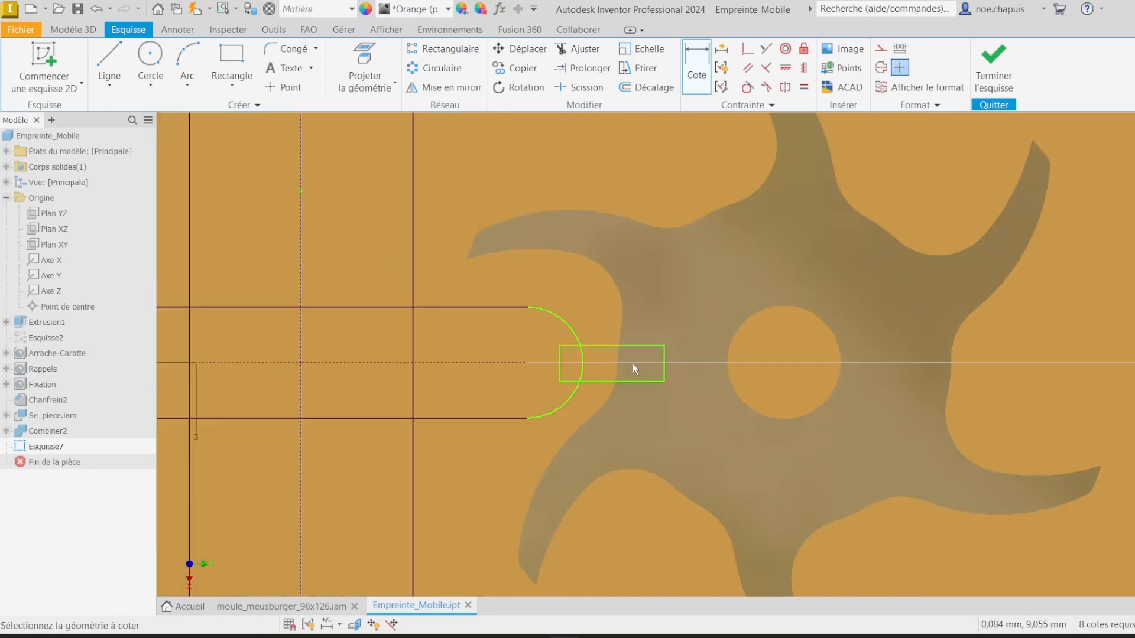
{"action": "scroll", "coordinate": [633, 363], "scroll_direction": "up", "scroll_amount": 2}
{"action": "left_click", "coordinate": [694, 343]}
{"action": "left_click", "coordinate": [745, 349]}
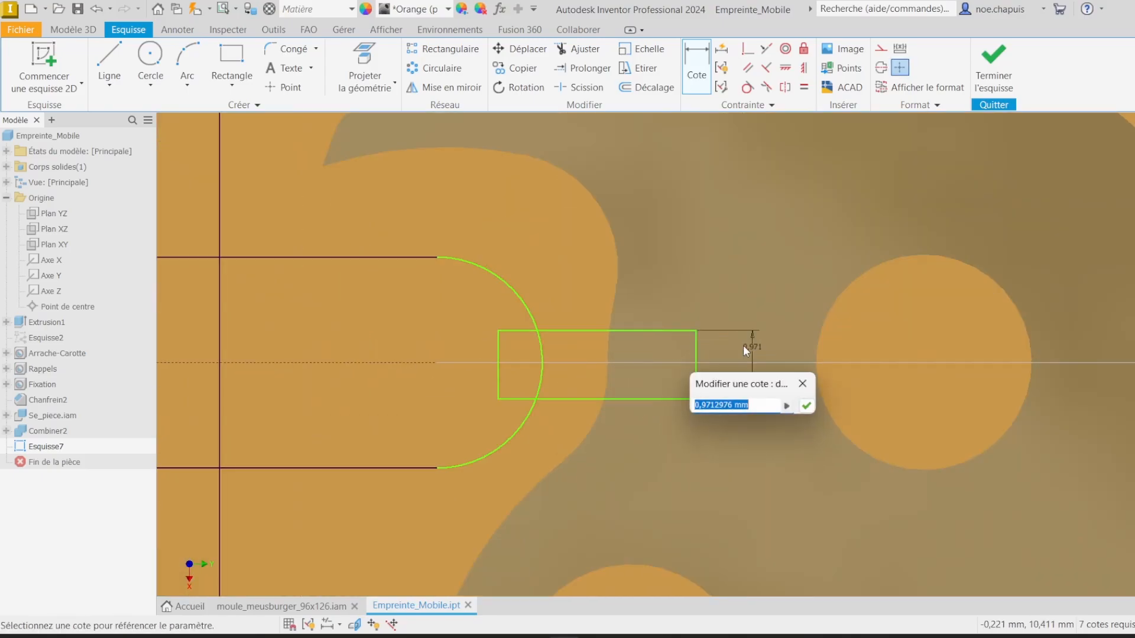
{"action": "key", "text": "Return"}
Step: Make each rectangle's inner edge coincident with the center of the adjacent horizontal slot end arc
{"action": "scroll", "coordinate": [754, 349], "scroll_direction": "down", "scroll_amount": 1}
{"action": "middle_click_drag", "start_coordinate": [715, 375], "coordinate": [919, 343]}
{"action": "middle_click_drag", "start_coordinate": [788, 359], "coordinate": [975, 357]}
{"action": "middle_click_drag", "start_coordinate": [903, 364], "coordinate": [487, 352]}
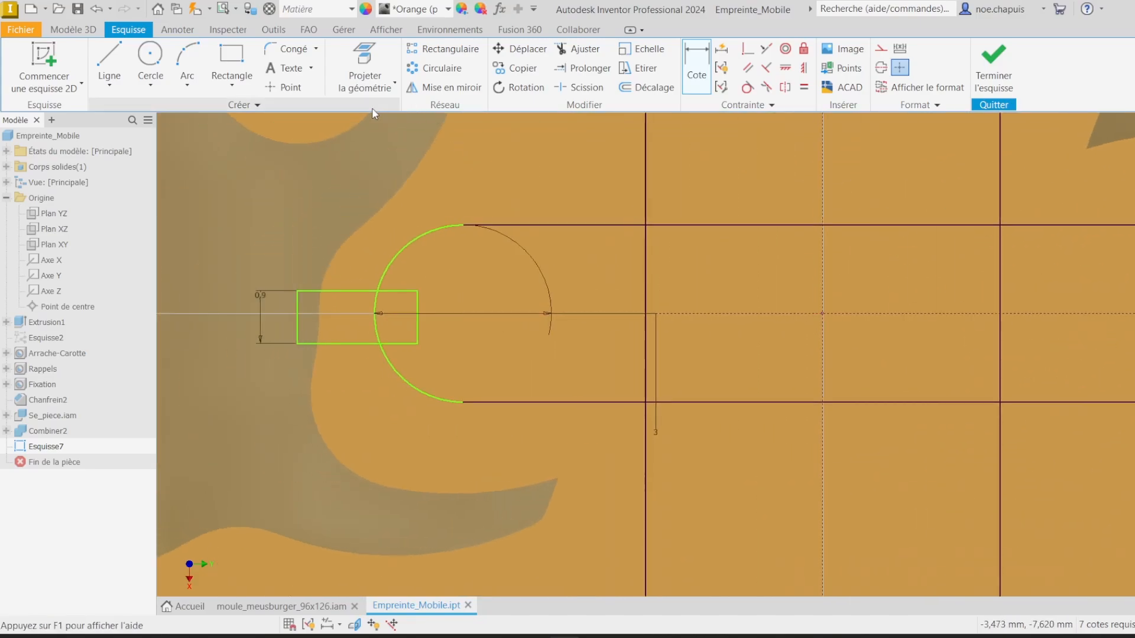
{"action": "left_click", "coordinate": [283, 87]}
{"action": "scroll", "coordinate": [430, 327], "scroll_direction": "up", "scroll_amount": 2}
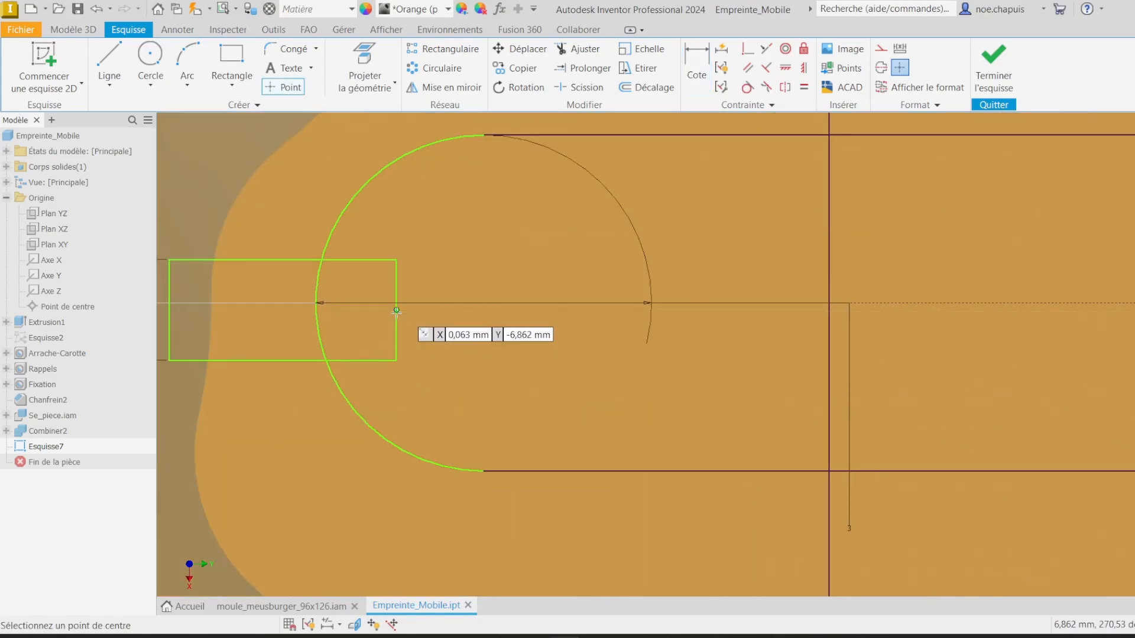
{"action": "scroll", "coordinate": [666, 362], "scroll_direction": "down", "scroll_amount": 3}
{"action": "scroll", "coordinate": [792, 268], "scroll_direction": "up", "scroll_amount": 4}
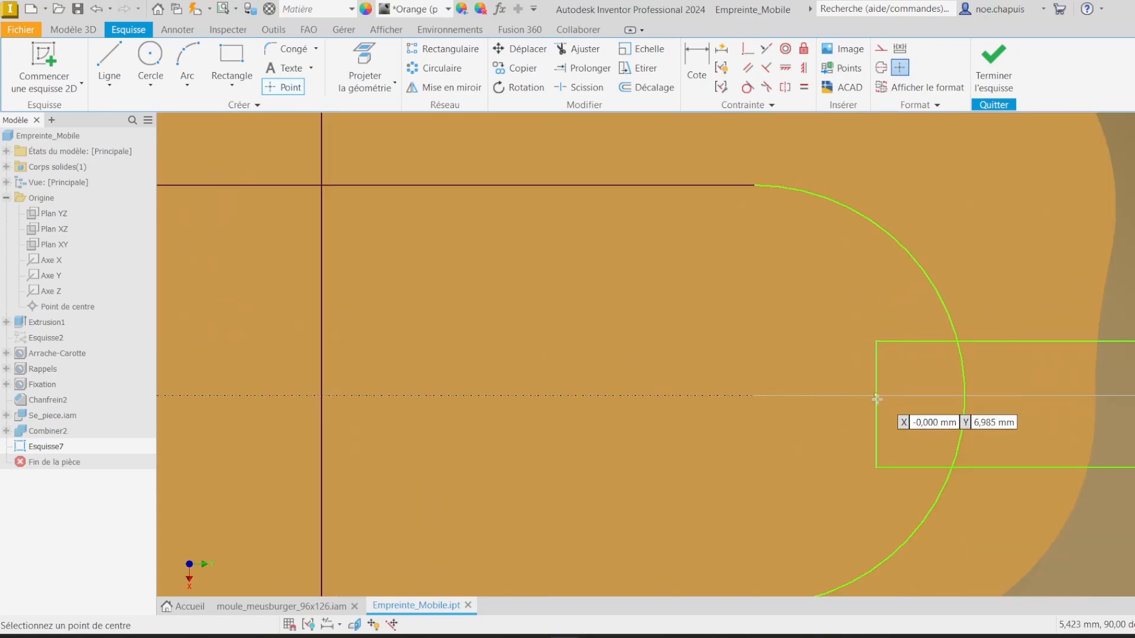
{"action": "left_click", "coordinate": [875, 404]}
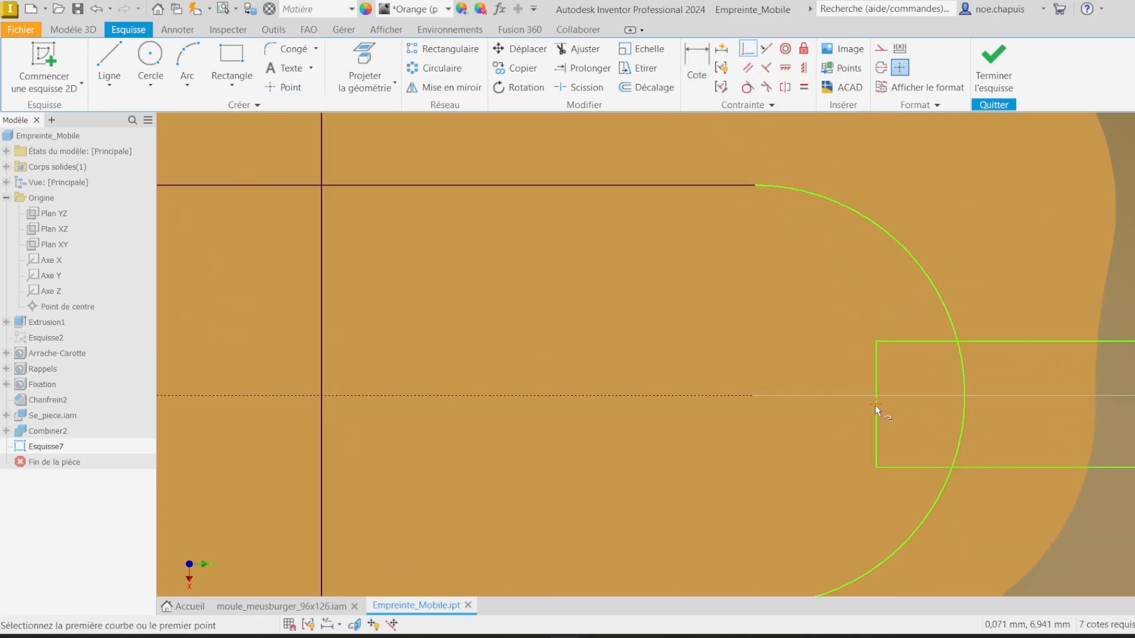
{"action": "left_click", "coordinate": [755, 395]}
{"action": "scroll", "coordinate": [775, 409], "scroll_direction": "down", "scroll_amount": 5}
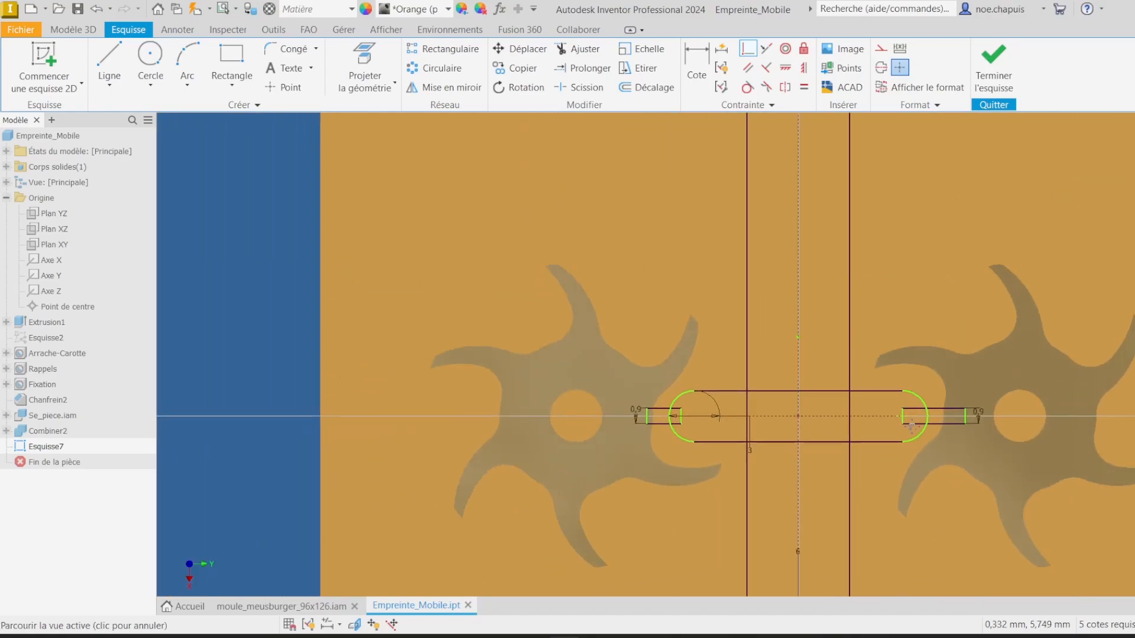
{"action": "middle_click_drag", "start_coordinate": [701, 416], "coordinate": [669, 280]}
{"action": "scroll", "coordinate": [669, 280], "scroll_direction": "up", "scroll_amount": 3}
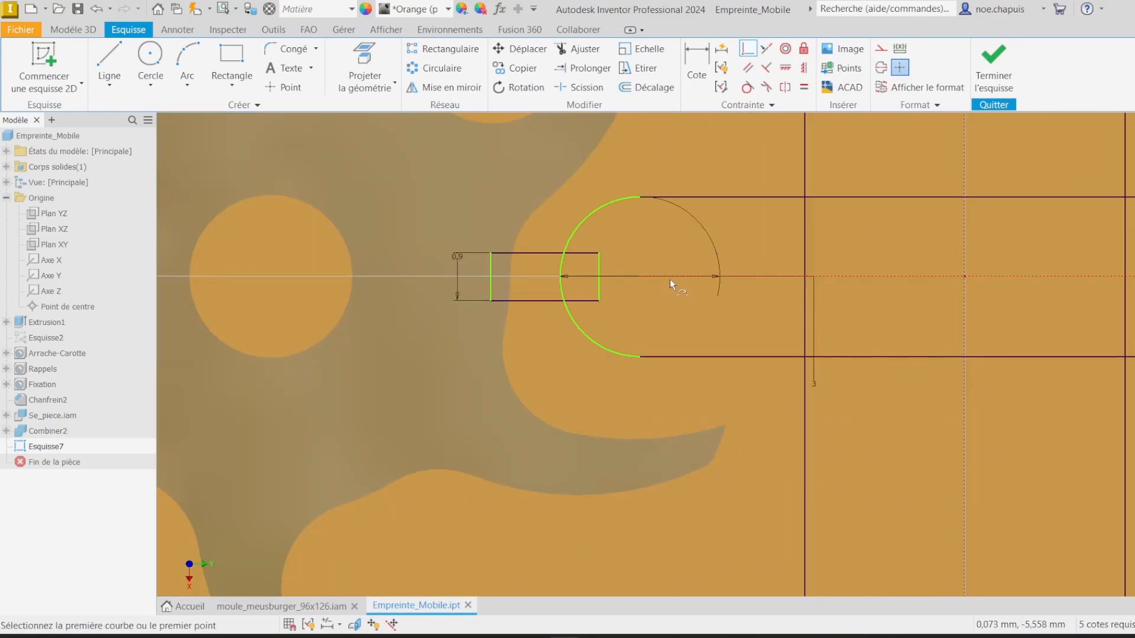
{"action": "left_click", "coordinate": [746, 53]}
{"action": "scroll", "coordinate": [634, 256], "scroll_direction": "up", "scroll_amount": 4}
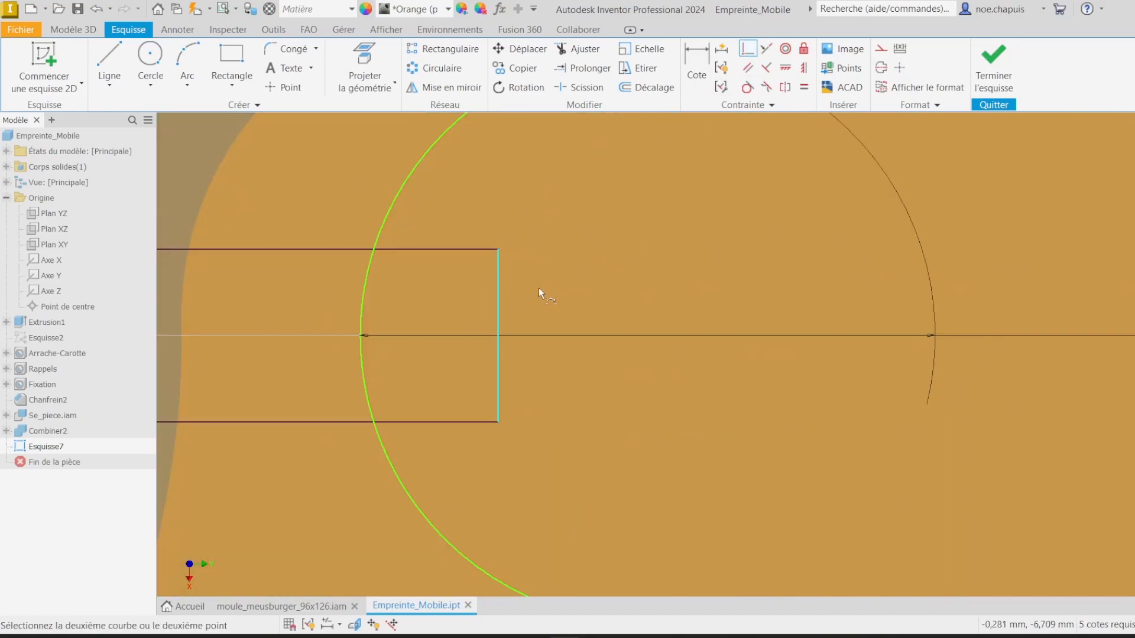
{"action": "left_click", "coordinate": [649, 334]}
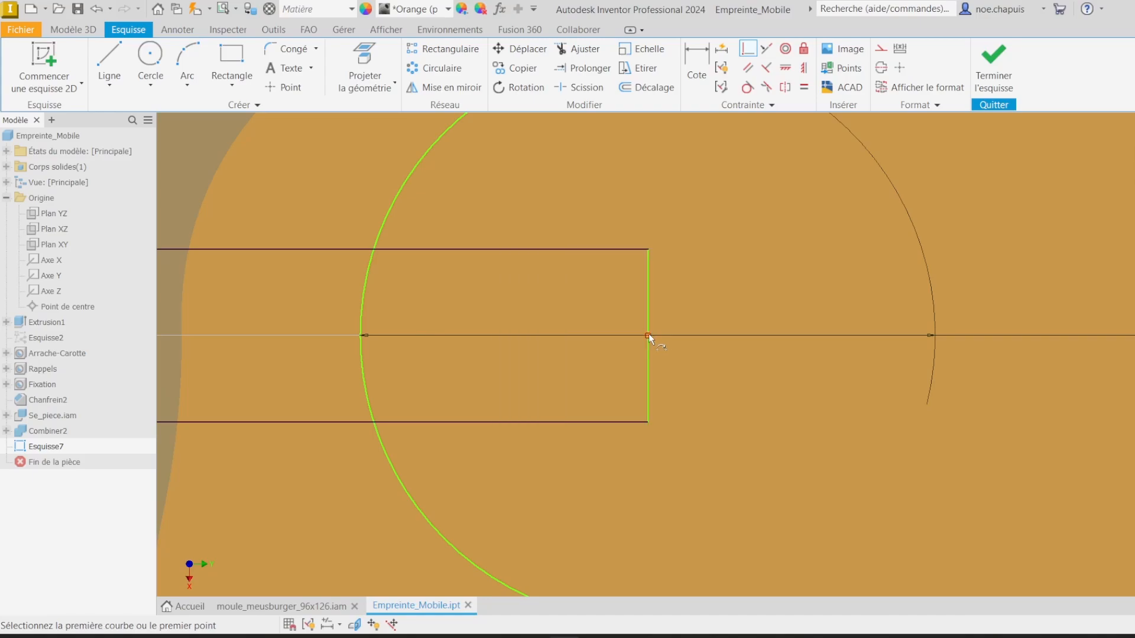
{"action": "key", "text": "Escape"}
Step: Dimension the distance from the horizontal slot's center to the vertical slot's lower end center as 6 mm
{"action": "scroll", "coordinate": [650, 336], "scroll_direction": "down", "scroll_amount": 10}
{"action": "mouse_move", "coordinate": [699, 349]}
{"action": "middle_mouse_down"}
{"action": "mouse_move", "coordinate": [429, 284]}
{"action": "mouse_move", "coordinate": [499, 272]}
{"action": "mouse_move", "coordinate": [514, 297]}
{"action": "middle_mouse_up"}
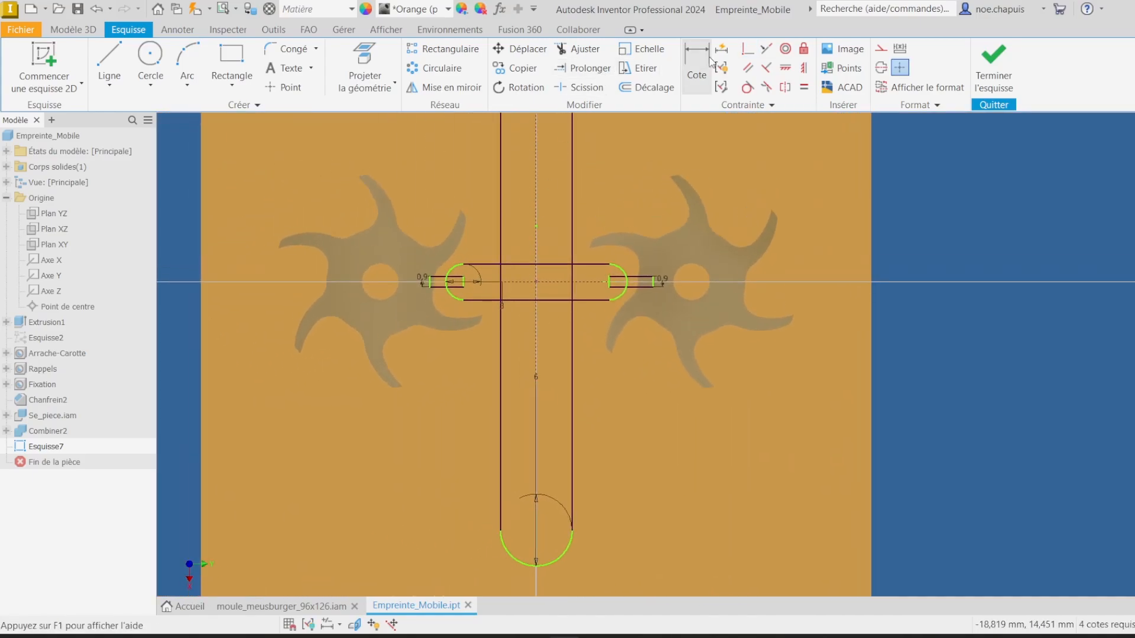
{"action": "left_click", "coordinate": [702, 57]}
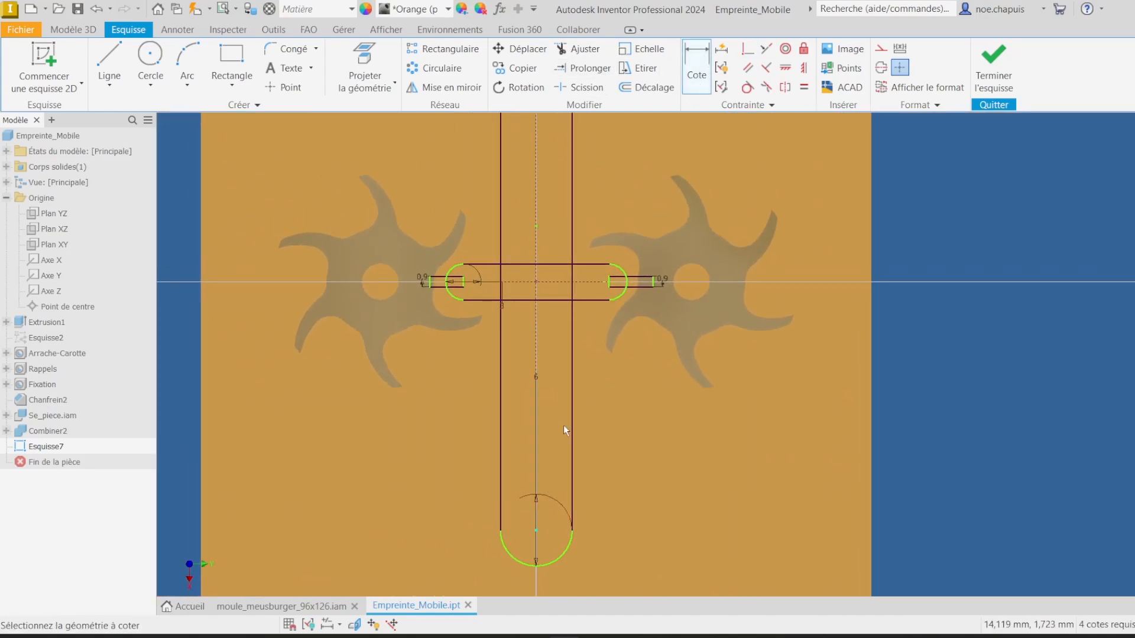
{"action": "left_click", "coordinate": [551, 282]}
{"action": "left_click", "coordinate": [450, 384]}
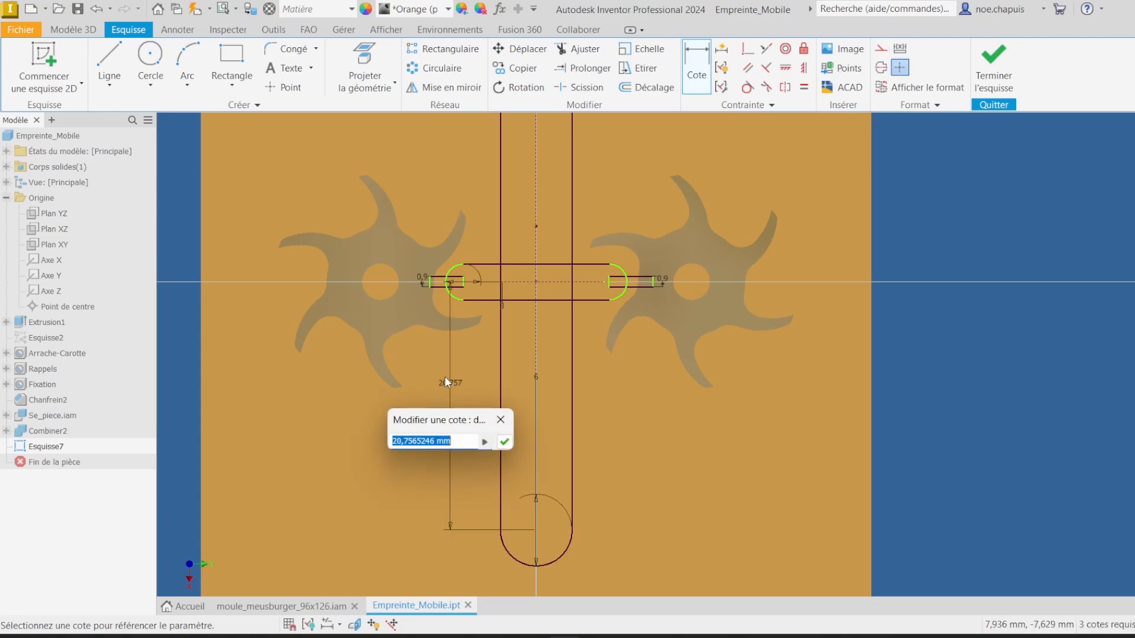
{"action": "type", "text": "6"}
{"action": "key", "text": "Return"}
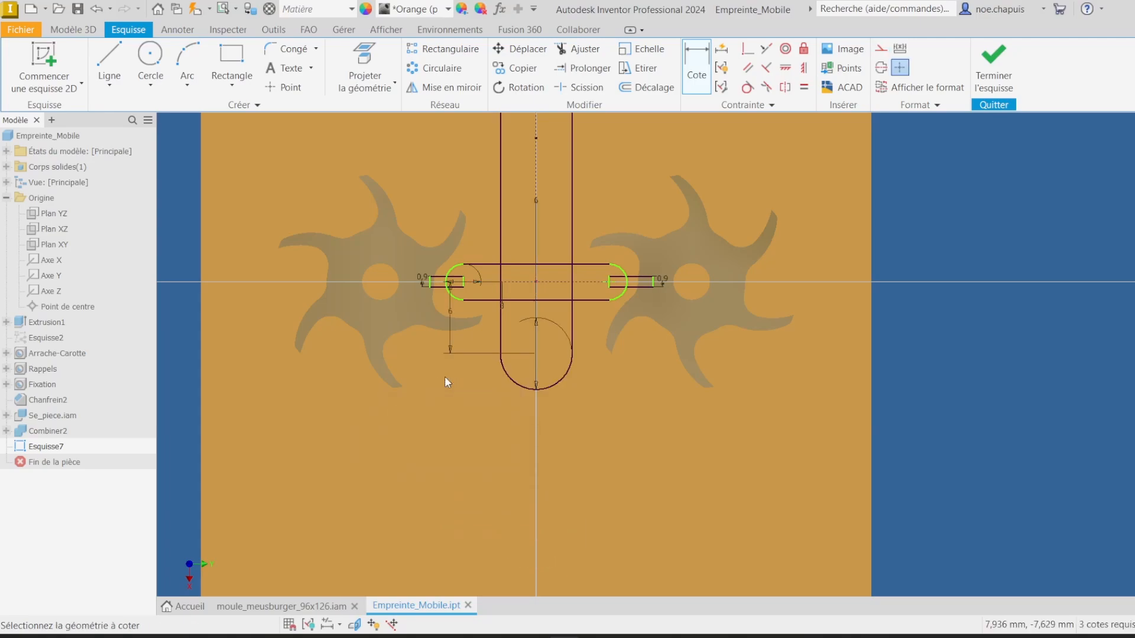
Step: Dimension the horizontal slot's center-to-center length to 12 mm
{"action": "scroll", "coordinate": [568, 250], "scroll_direction": "down", "scroll_amount": 3}
{"action": "middle_click_drag", "start_coordinate": [569, 251], "coordinate": [573, 465]}
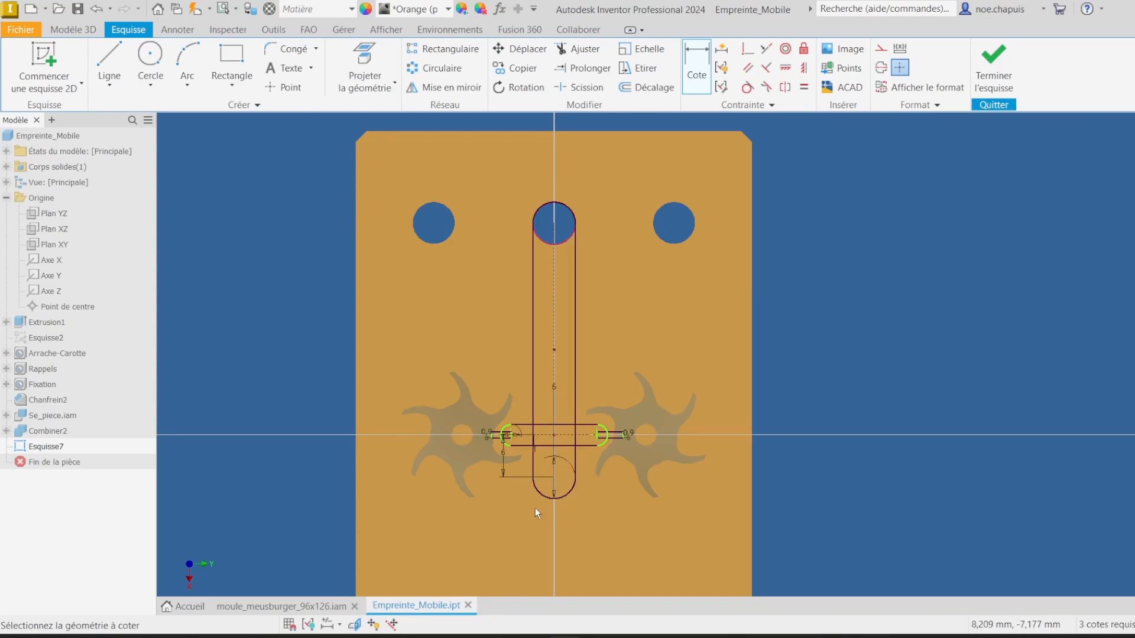
{"action": "scroll", "coordinate": [527, 438], "scroll_direction": "up", "scroll_amount": 6}
{"action": "scroll", "coordinate": [452, 422], "scroll_direction": "up", "scroll_amount": 3}
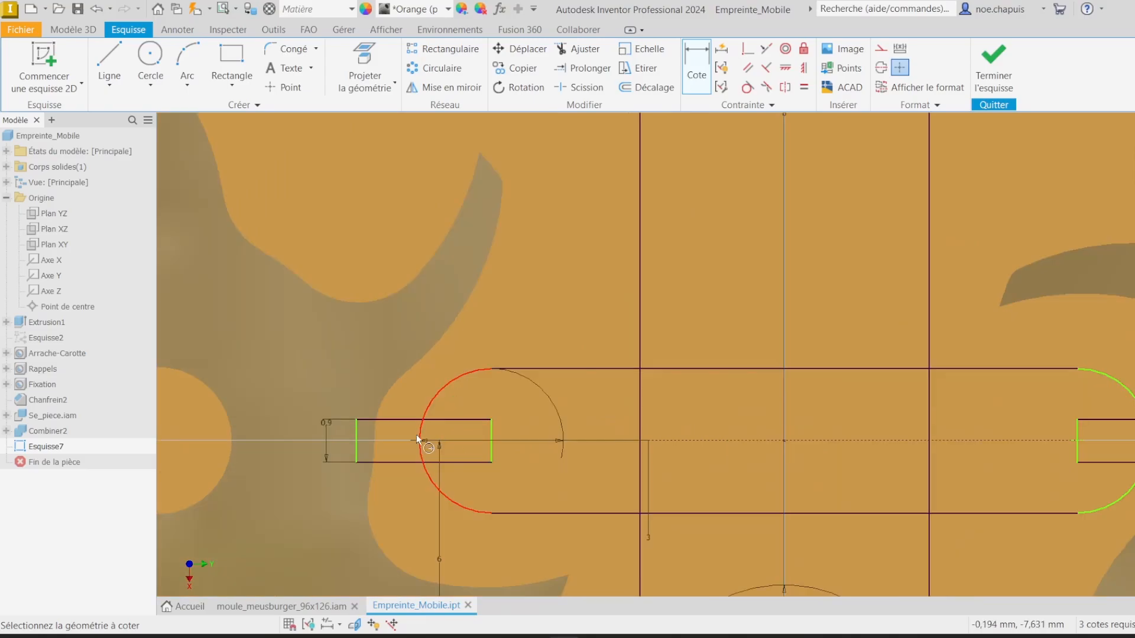
{"action": "scroll", "coordinate": [540, 458], "scroll_direction": "down", "scroll_amount": 5}
{"action": "middle_click_drag", "start_coordinate": [461, 373], "coordinate": [396, 286]}
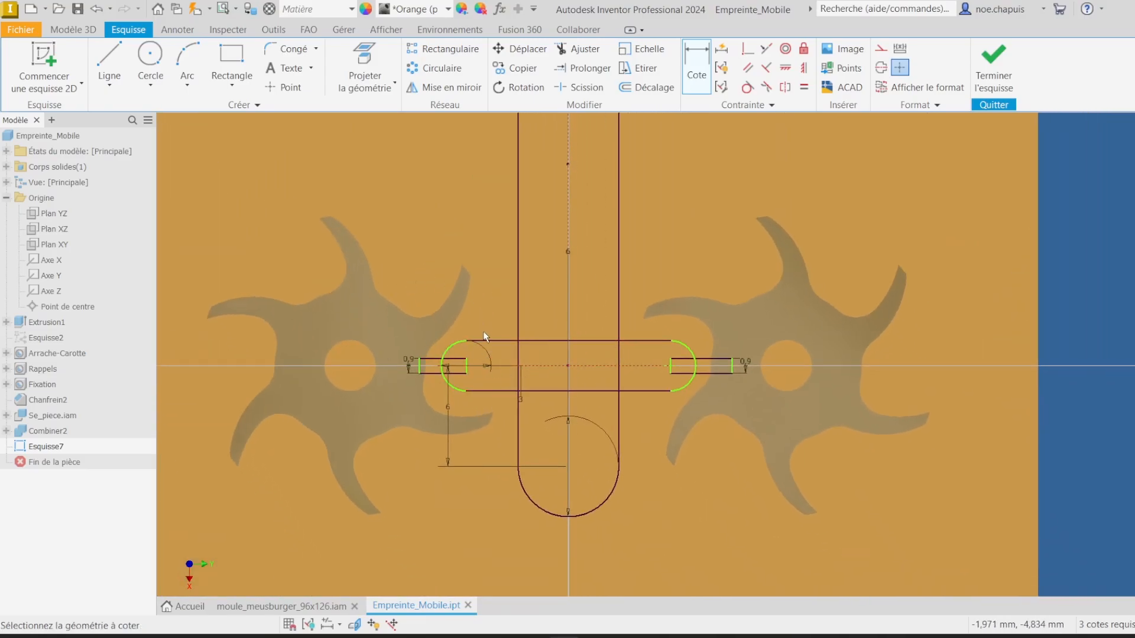
{"action": "scroll", "coordinate": [437, 367], "scroll_direction": "up", "scroll_amount": 3}
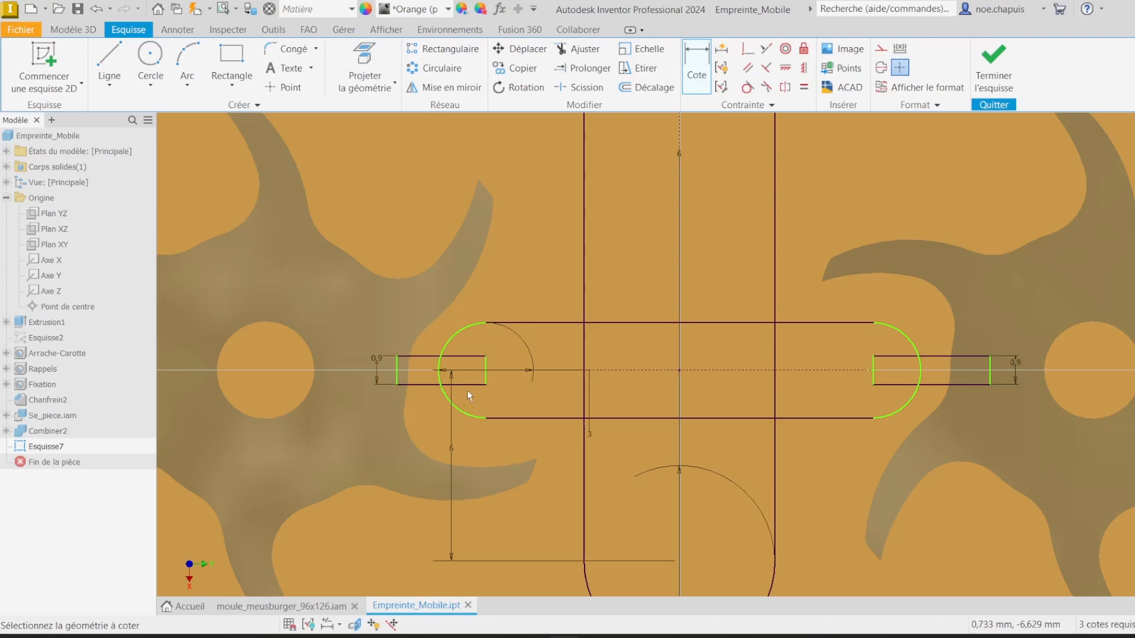
{"action": "scroll", "coordinate": [532, 328], "scroll_direction": "up", "scroll_amount": 2}
{"action": "scroll", "coordinate": [538, 324], "scroll_direction": "down", "scroll_amount": 4}
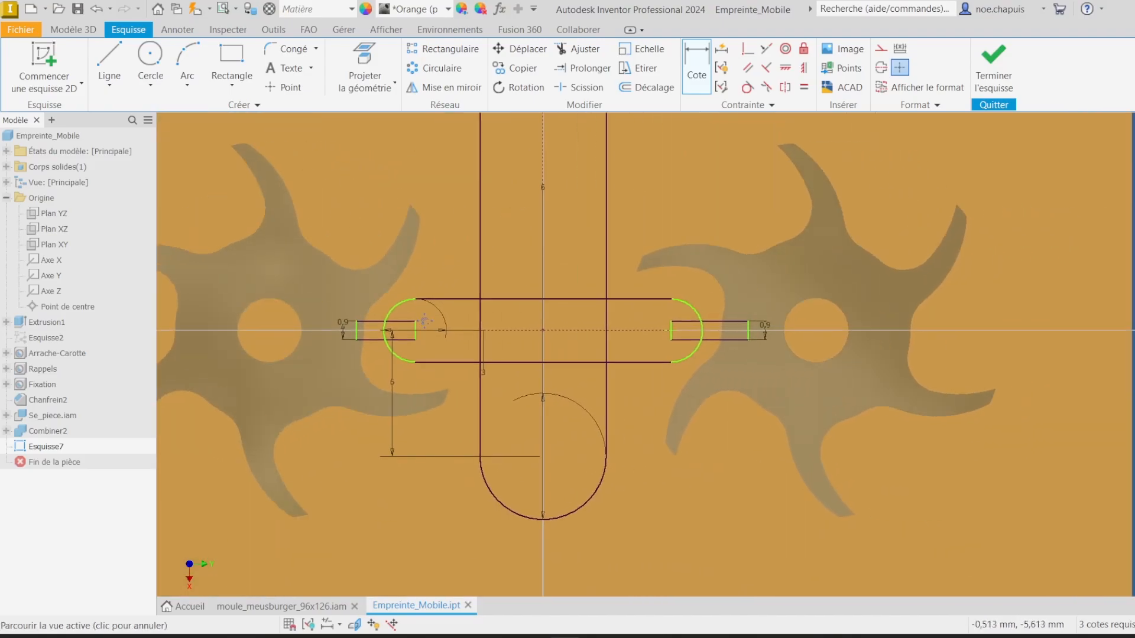
{"action": "left_click", "coordinate": [686, 65]}
{"action": "left_click", "coordinate": [570, 392]}
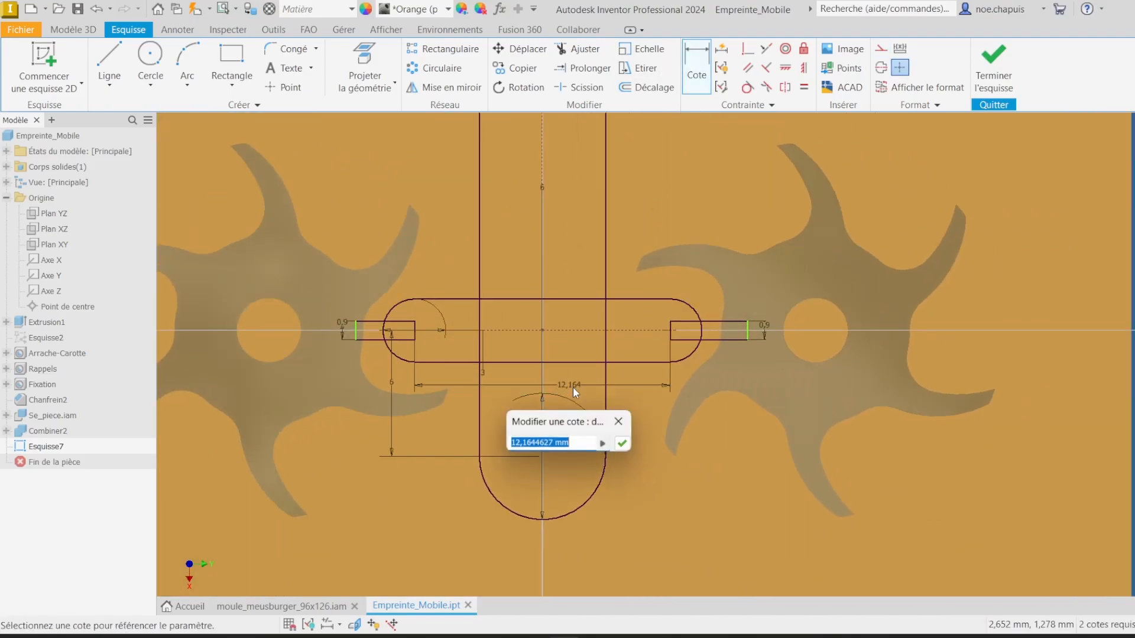
{"action": "type", "text": "12"}
{"action": "key", "text": "Return"}
Step: Apply a Fix constraint to the outer ends of both rectangles and finish the sketch
{"action": "scroll", "coordinate": [493, 325], "scroll_direction": "up", "scroll_amount": 5}
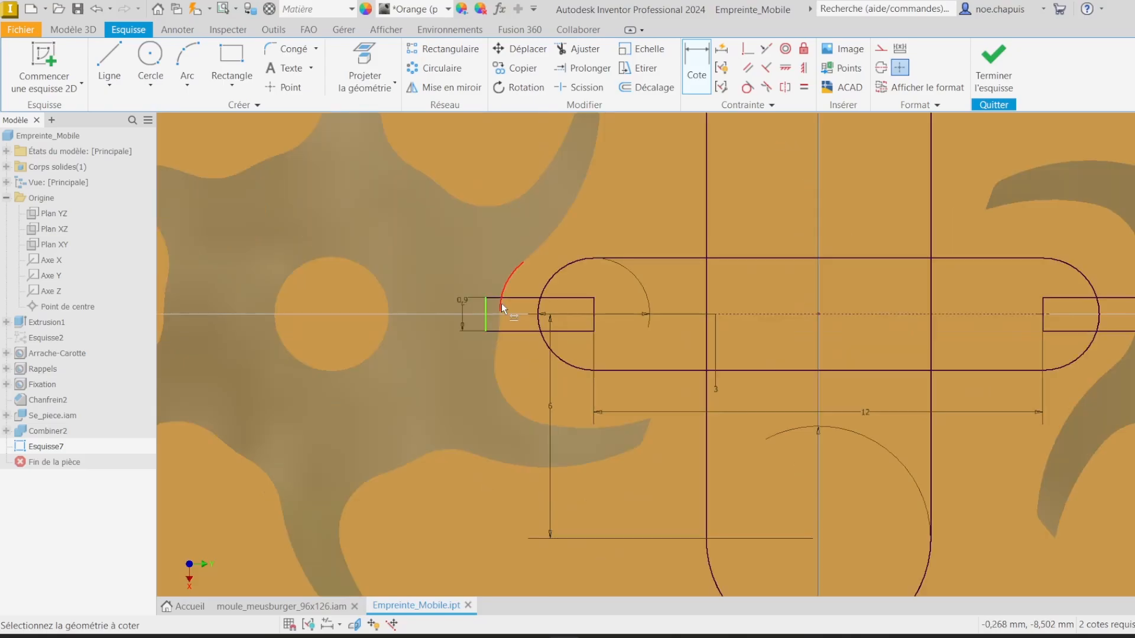
{"action": "key", "text": "Escape"}
{"action": "left_click_drag", "start_coordinate": [463, 307], "coordinate": [433, 310]}
{"action": "scroll", "coordinate": [630, 155], "scroll_direction": "down", "scroll_amount": 6}
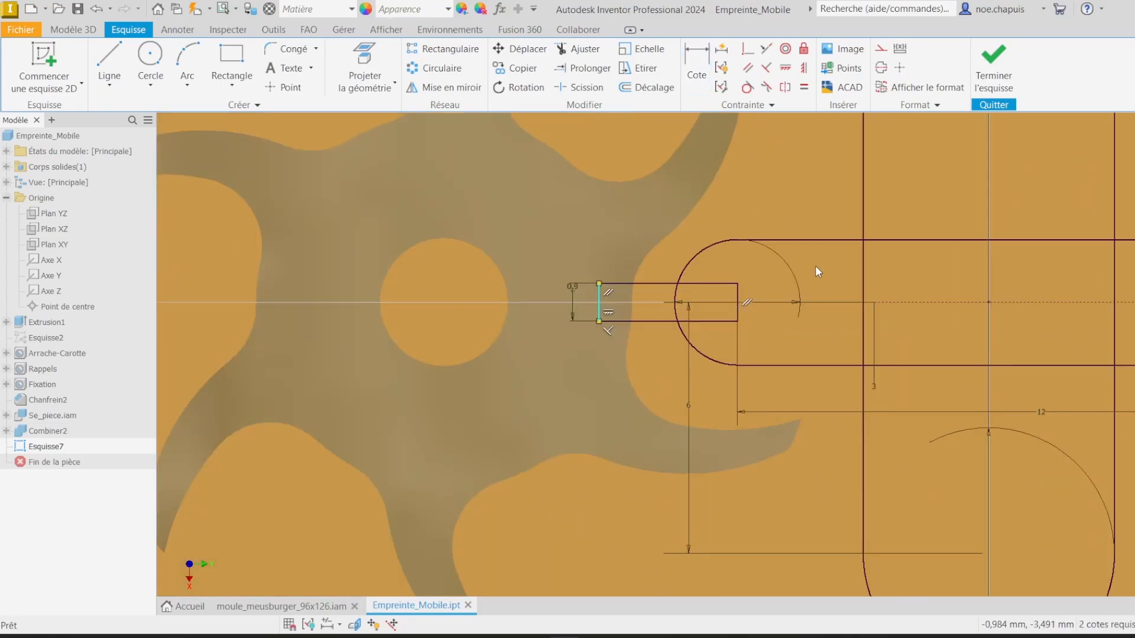
{"action": "left_click", "coordinate": [803, 48]}
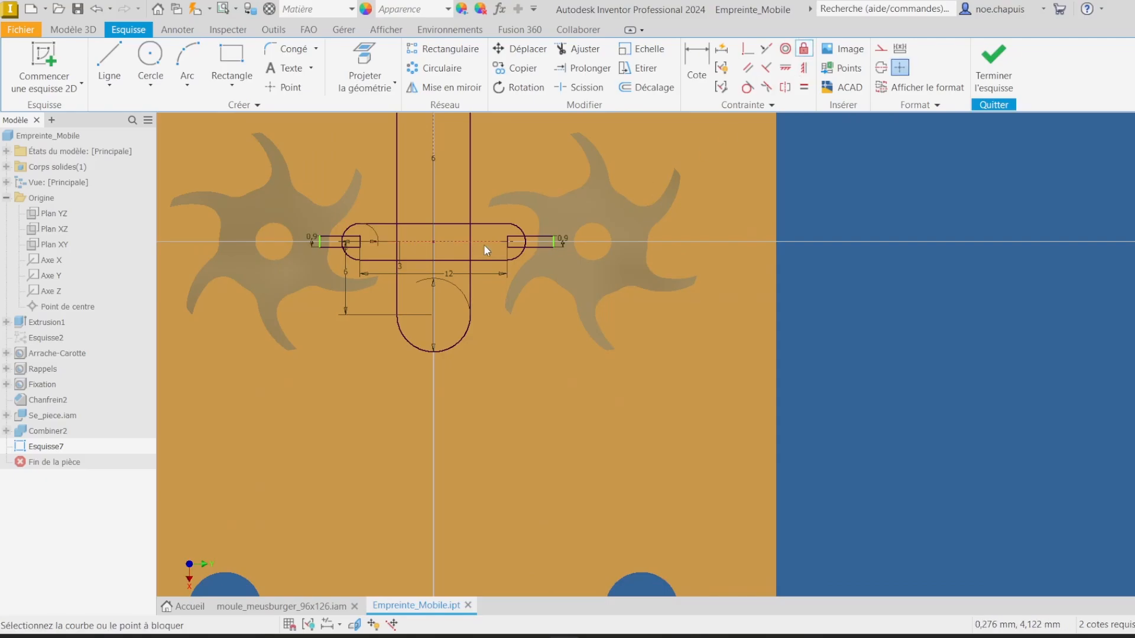
{"action": "scroll", "coordinate": [484, 246], "scroll_direction": "up", "scroll_amount": 5}
{"action": "left_click", "coordinate": [341, 230]}
{"action": "scroll", "coordinate": [341, 230], "scroll_direction": "down", "scroll_amount": 2}
{"action": "scroll", "coordinate": [610, 289], "scroll_direction": "down", "scroll_amount": 2}
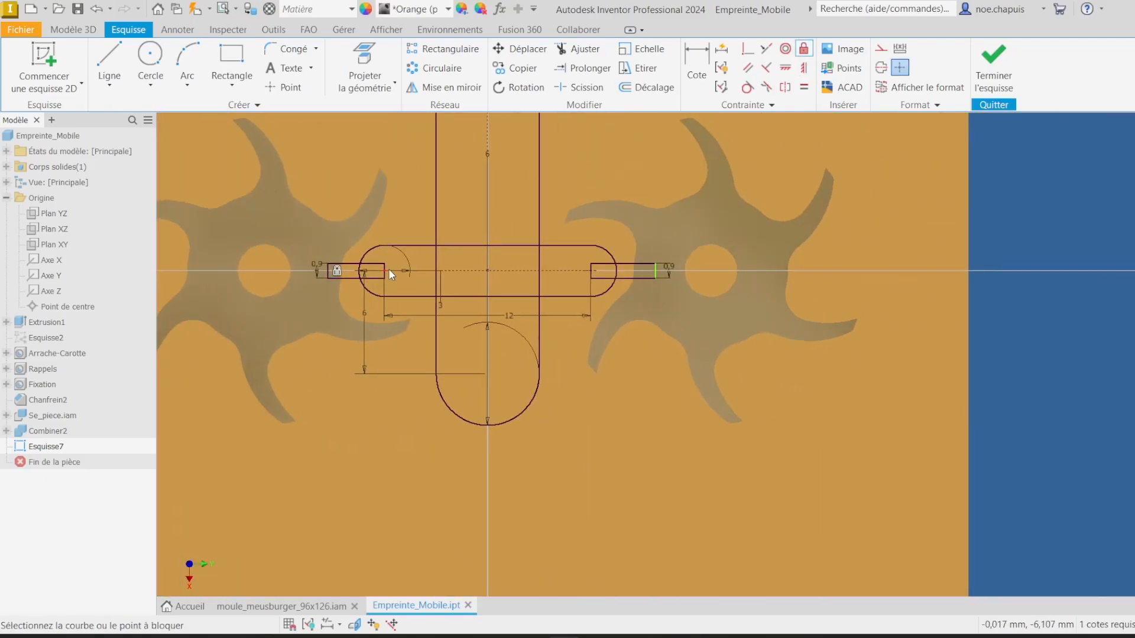
{"action": "scroll", "coordinate": [659, 270], "scroll_direction": "up", "scroll_amount": 5}
{"action": "left_click", "coordinate": [659, 247]}
{"action": "left_click", "coordinate": [993, 68]}
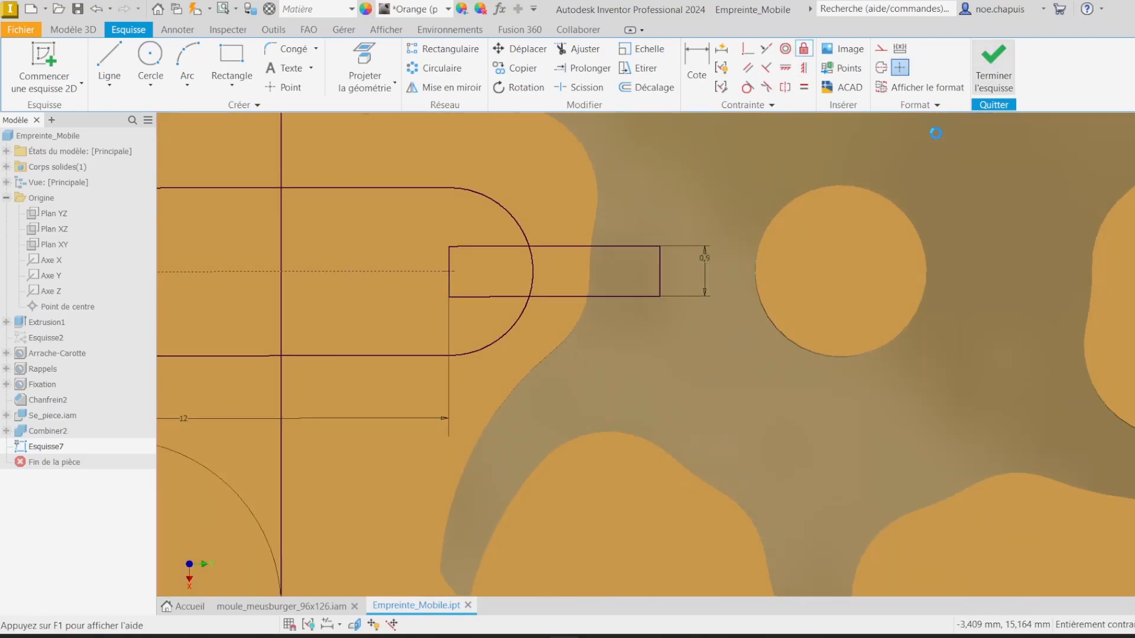
Step: Extrude-cut the vertical sprue slot profile 3 mm into the plate
{"action": "scroll", "coordinate": [773, 299], "scroll_direction": "down", "scroll_amount": 5}
{"action": "scroll", "coordinate": [774, 254], "scroll_direction": "up", "scroll_amount": 8}
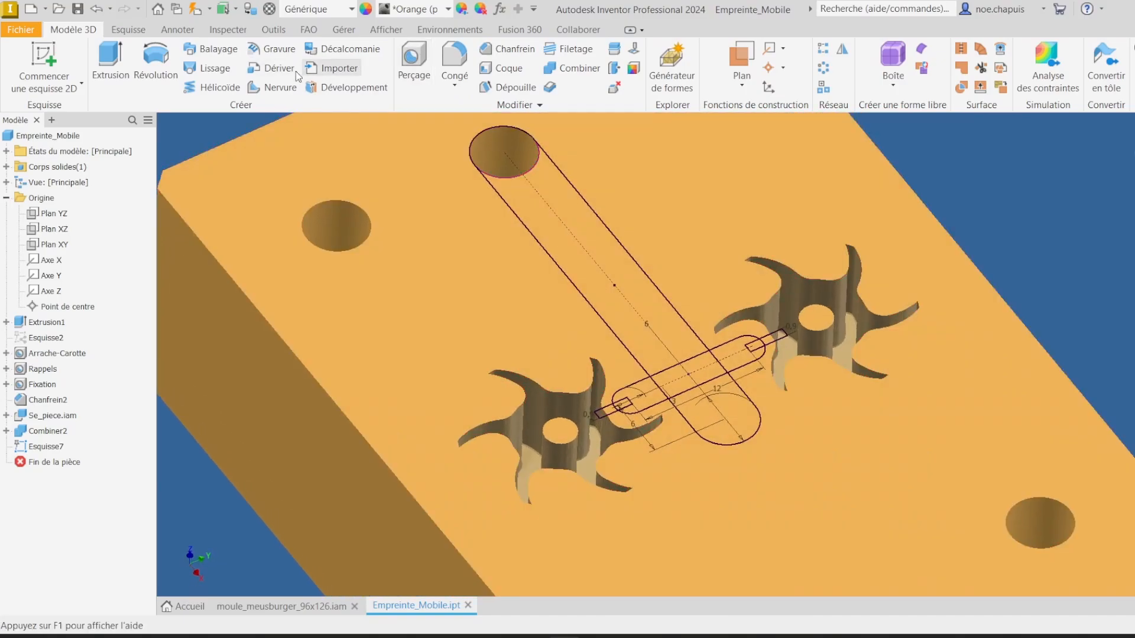
{"action": "left_click", "coordinate": [123, 70]}
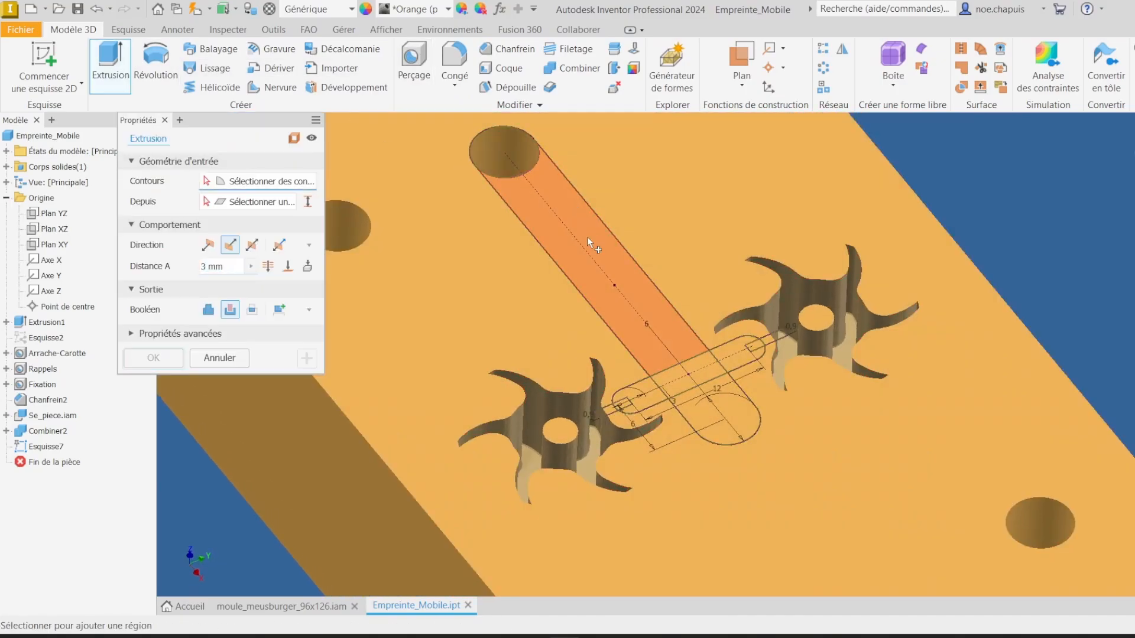
{"action": "left_click", "coordinate": [622, 292]}
{"action": "left_click", "coordinate": [686, 321]}
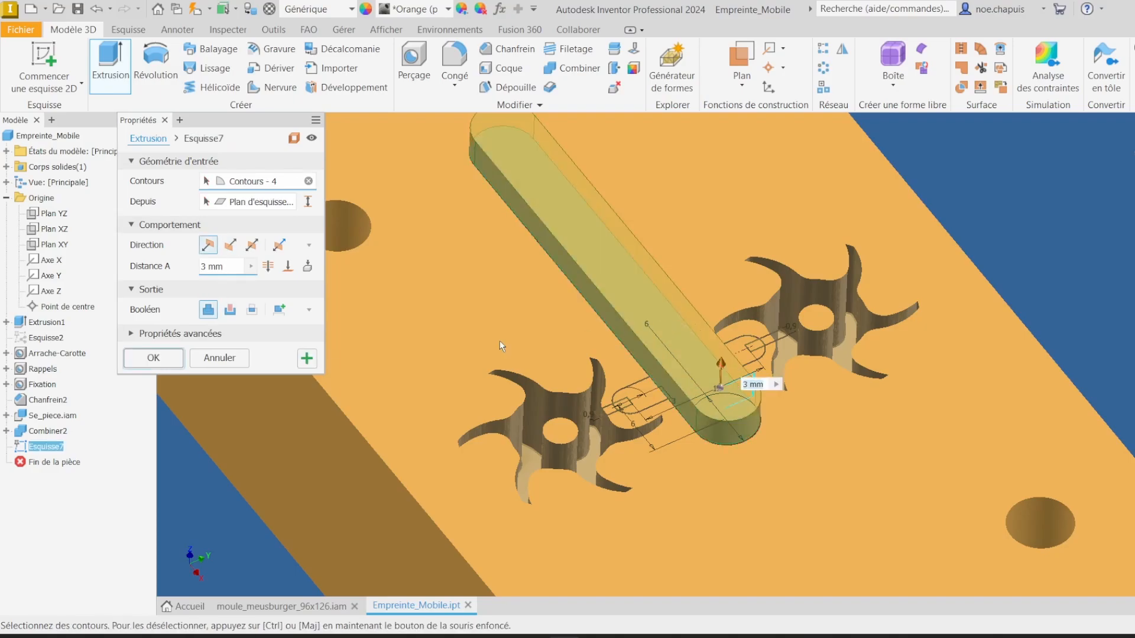
{"action": "left_click", "coordinate": [233, 249]}
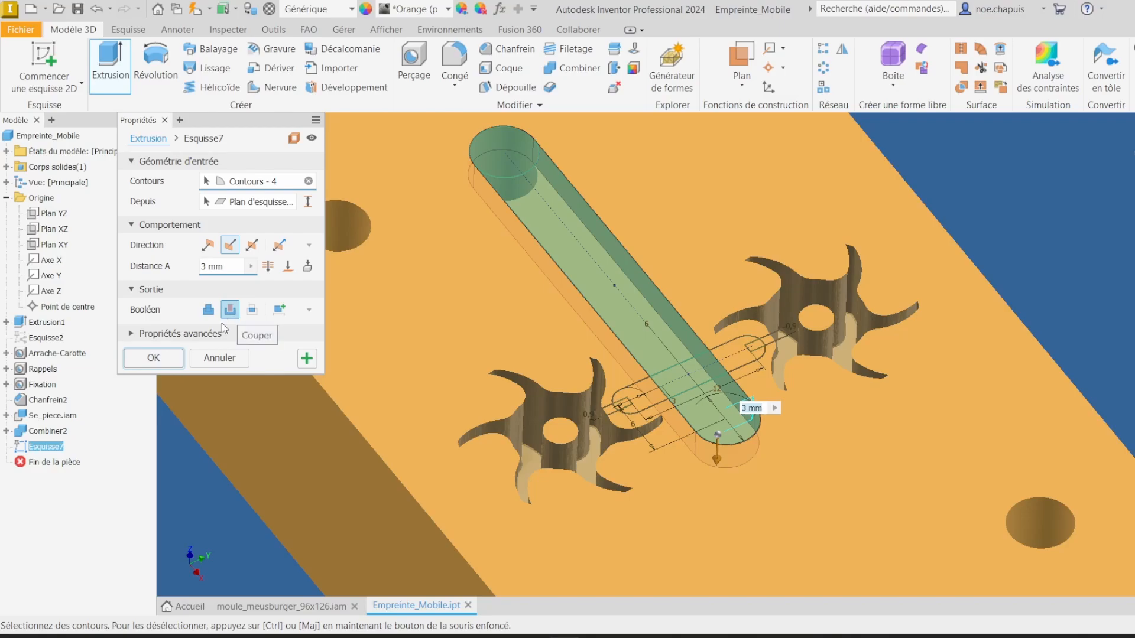
{"action": "left_click", "coordinate": [153, 358]}
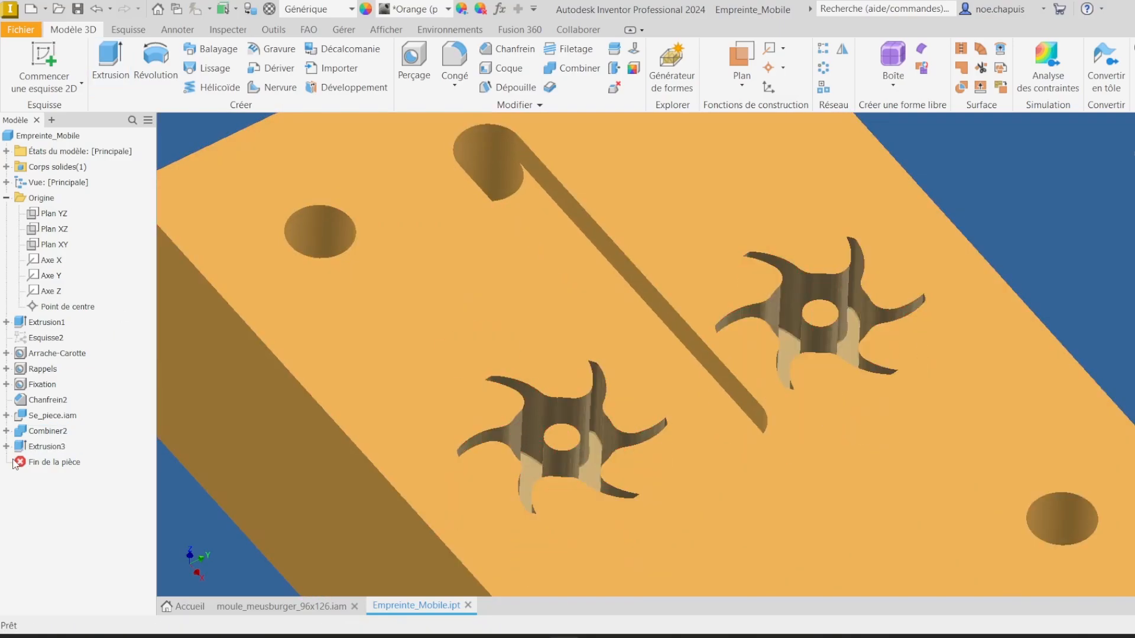
Step: Make the consumed channel sketch Esquisse7 visible again under the new extrusion
{"action": "left_click", "coordinate": [8, 446]}
{"action": "right_click", "coordinate": [47, 462]}
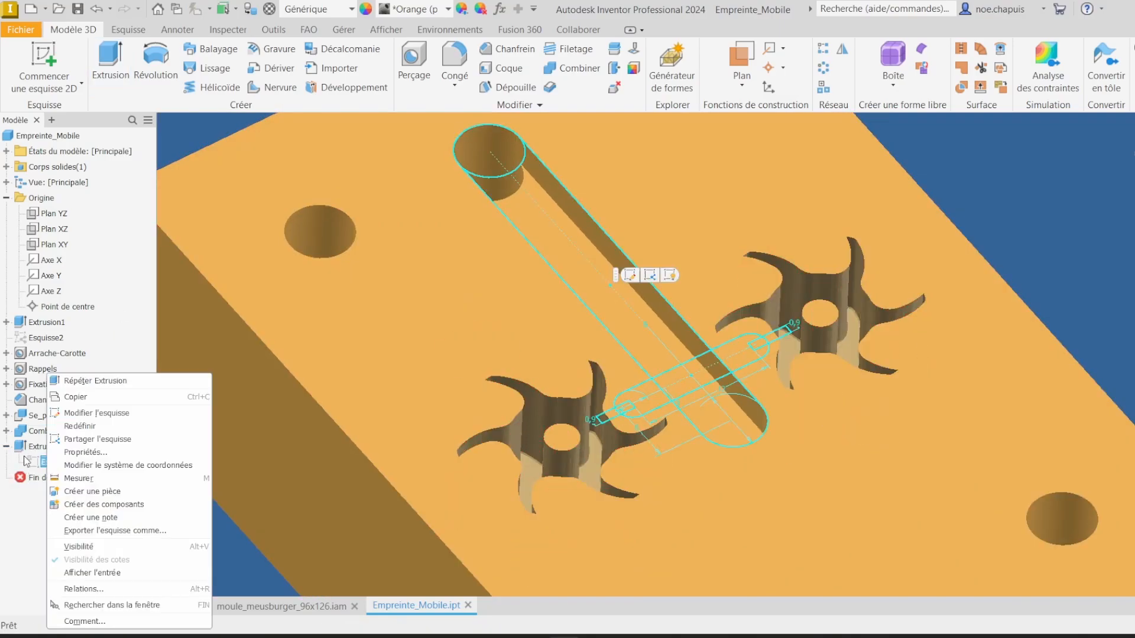
{"action": "left_click", "coordinate": [83, 547]}
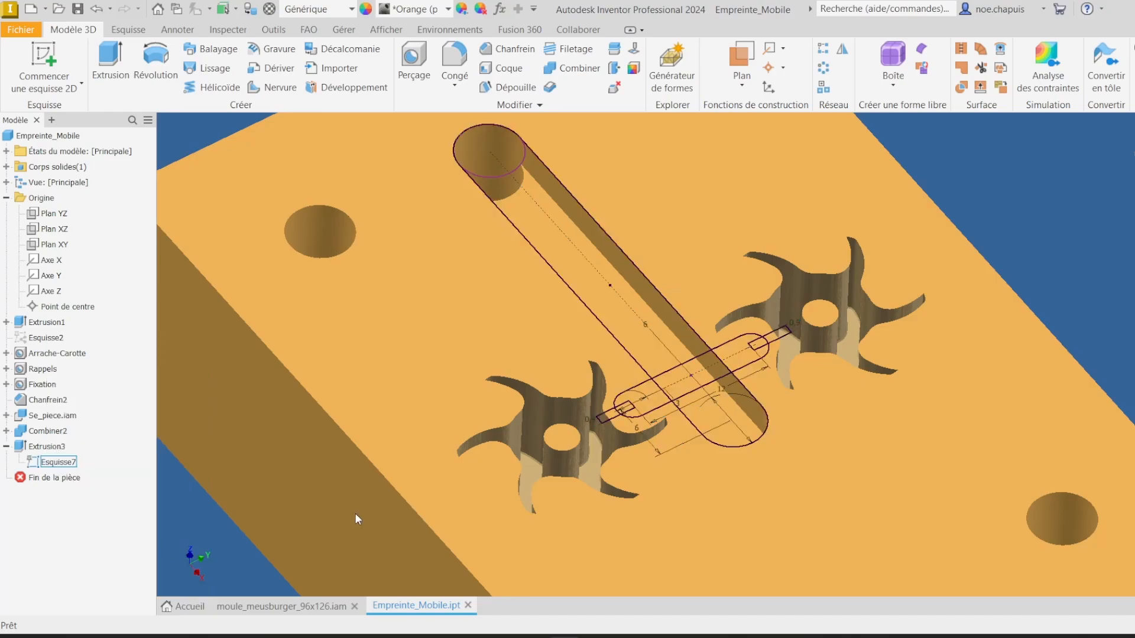
Step: Fillet the three bottom edges of the sprue channel with a 3 mm radius
{"action": "mouse_move", "coordinate": [773, 313]}
{"action": "middle_mouse_down", "text": "shift"}
{"action": "mouse_move", "coordinate": [789, 334]}
{"action": "mouse_move", "coordinate": [501, 104]}
{"action": "middle_mouse_up", "text": "shift"}
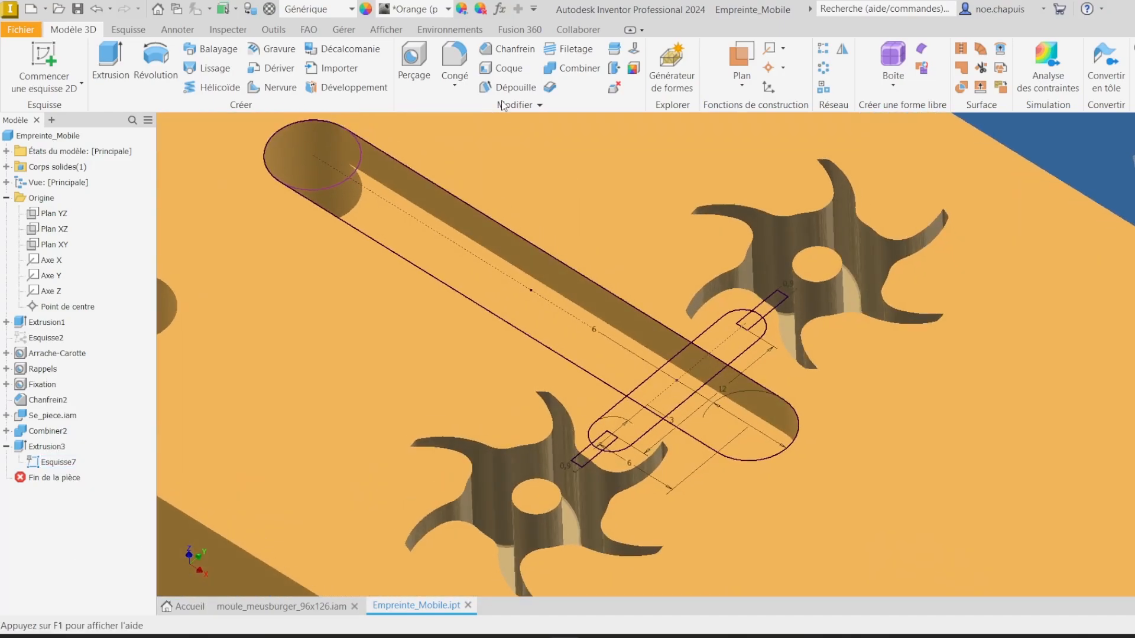
{"action": "left_click", "coordinate": [454, 47]}
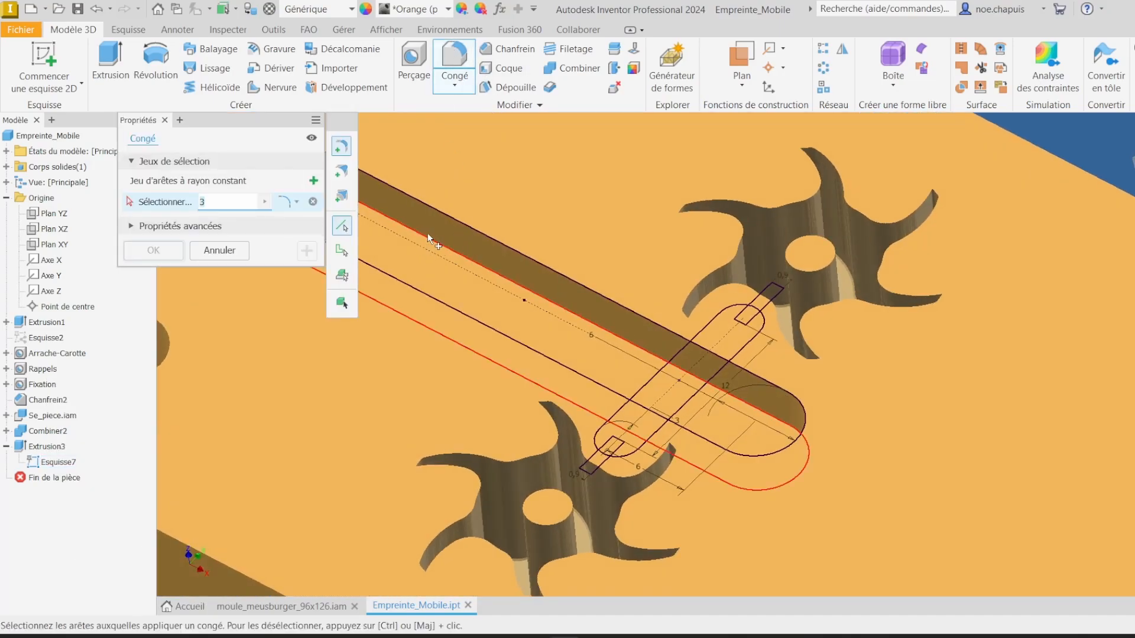
{"action": "left_click", "coordinate": [427, 233]}
{"action": "middle_click_drag", "start_coordinate": [421, 247], "coordinate": [580, 205], "text": "shift"}
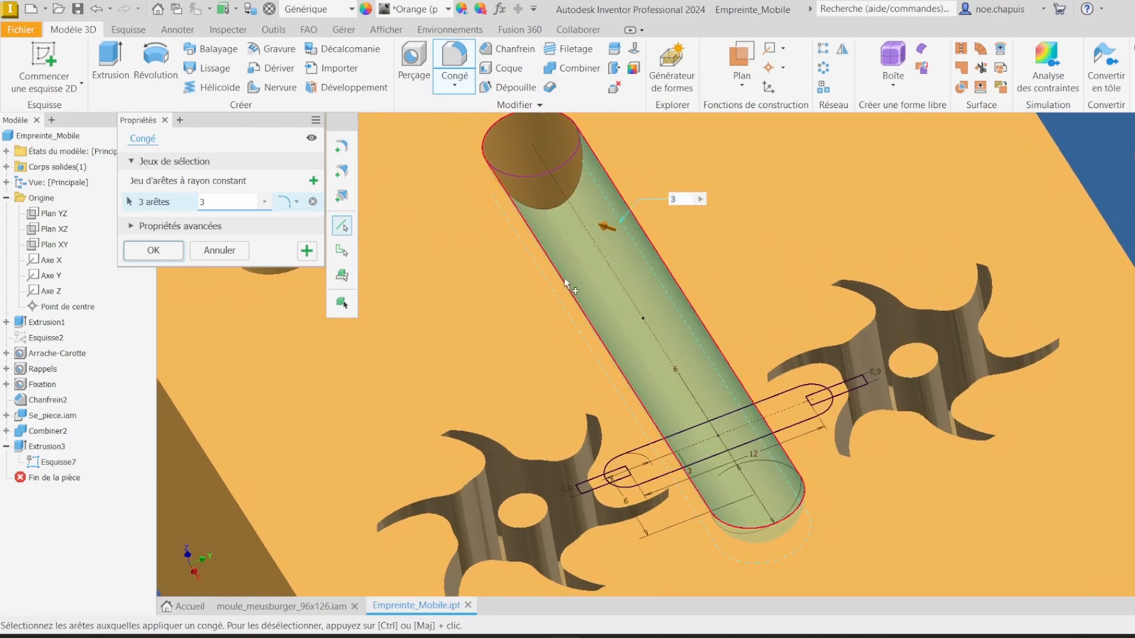
{"action": "left_click", "coordinate": [165, 251]}
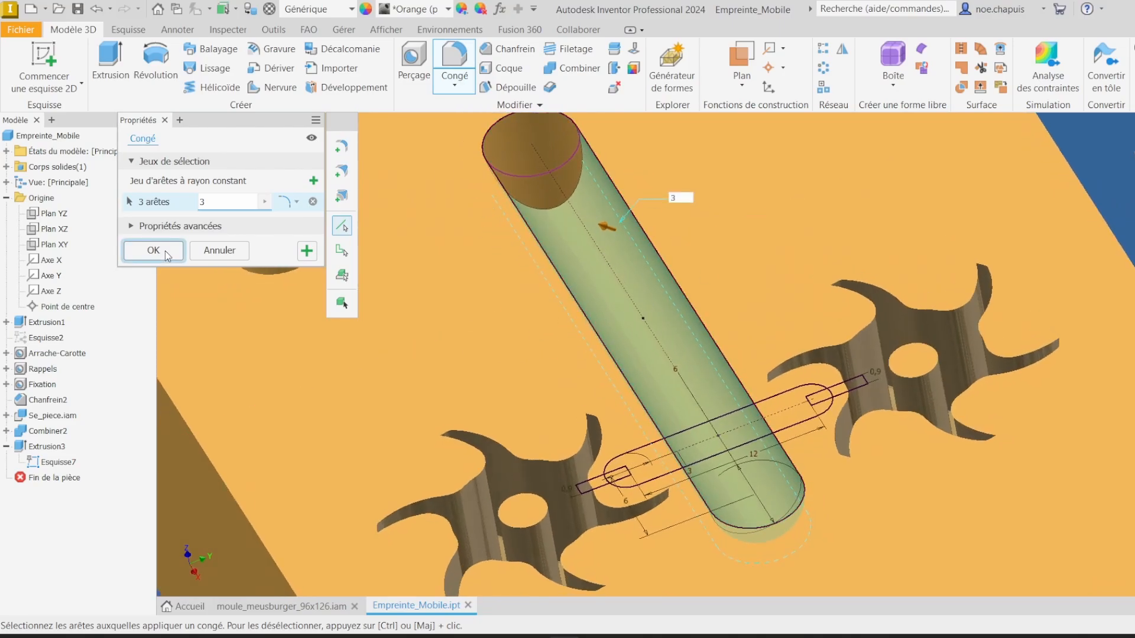
Step: Extrude-cut the horizontal runner slot regions 1.5 mm deep into the plate
{"action": "key", "text": "e"}
{"action": "scroll", "coordinate": [676, 469], "scroll_direction": "up", "scroll_amount": 5}
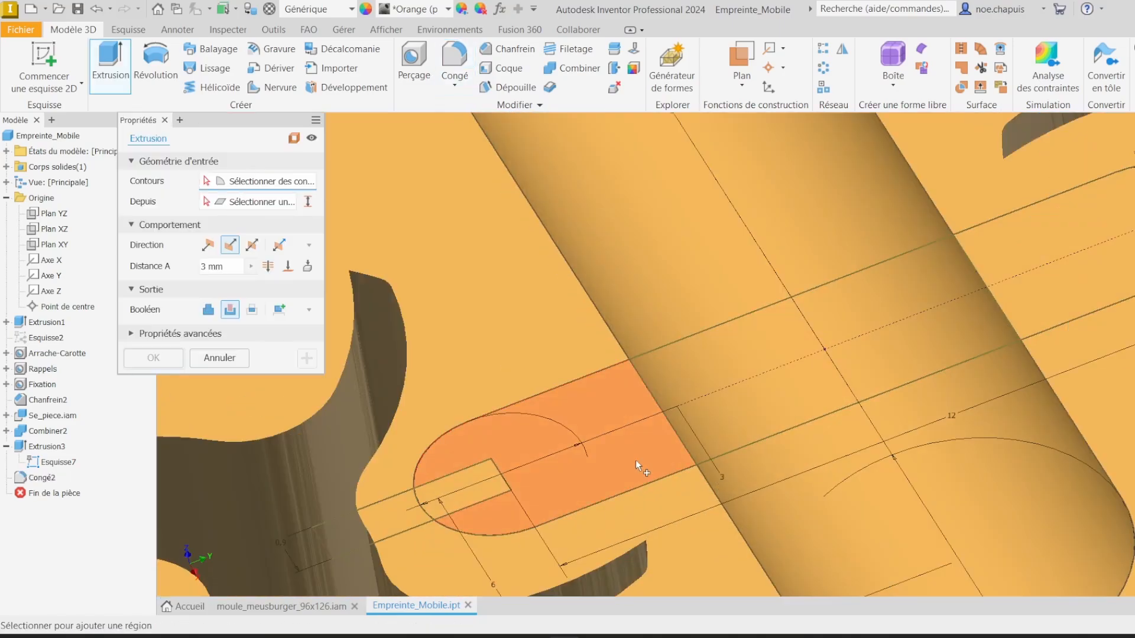
{"action": "left_click", "coordinate": [597, 474]}
{"action": "left_click", "coordinate": [425, 493]}
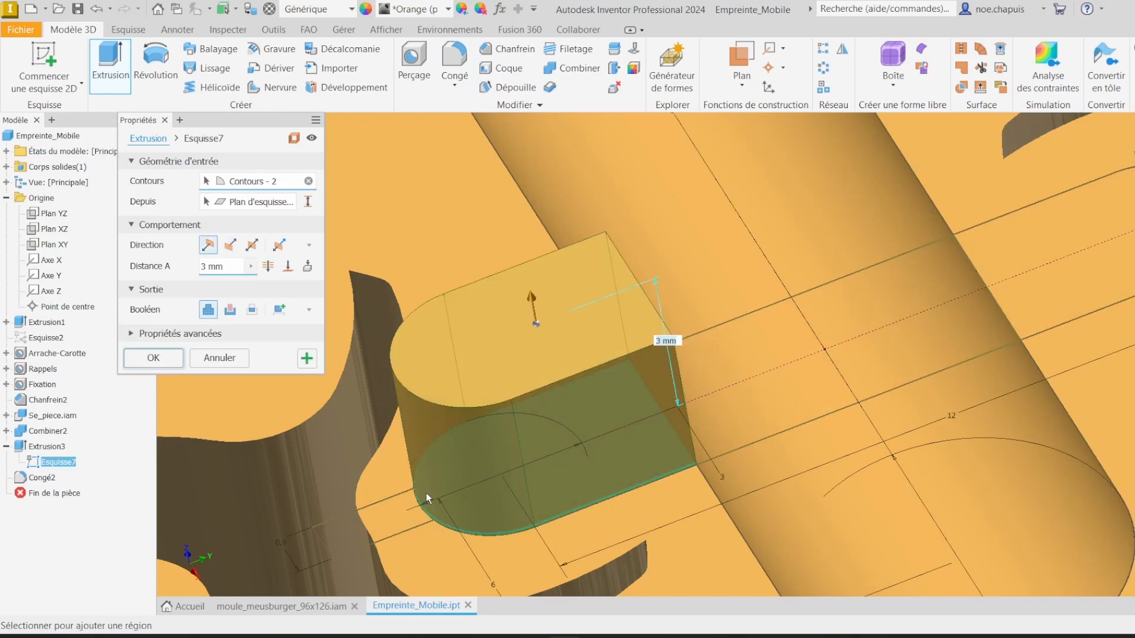
{"action": "scroll", "coordinate": [427, 493], "scroll_direction": "down", "scroll_amount": 5}
{"action": "scroll", "coordinate": [759, 371], "scroll_direction": "up", "scroll_amount": 6}
{"action": "left_click", "coordinate": [778, 338]}
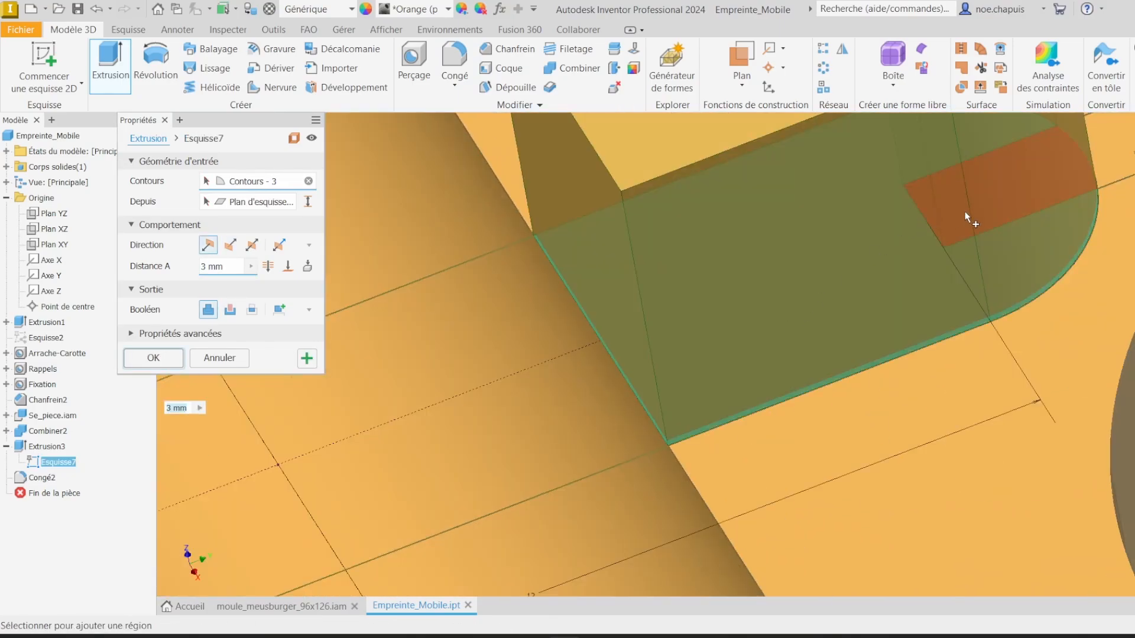
{"action": "left_click", "coordinate": [1048, 193]}
{"action": "scroll", "coordinate": [537, 303], "scroll_direction": "down", "scroll_amount": 5}
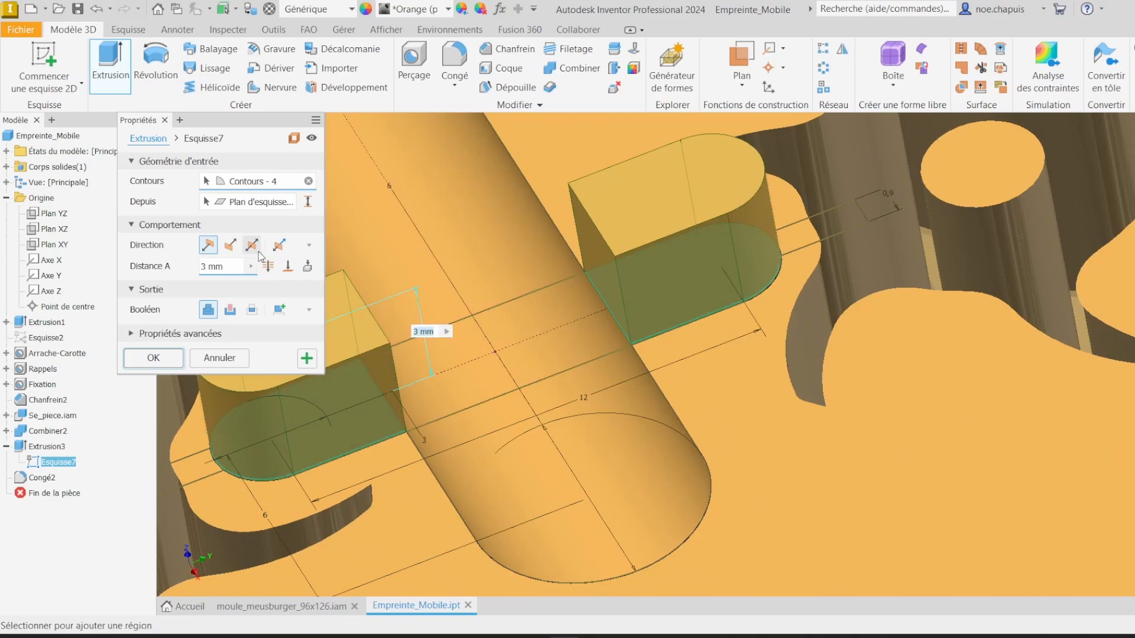
{"action": "left_click", "coordinate": [230, 246]}
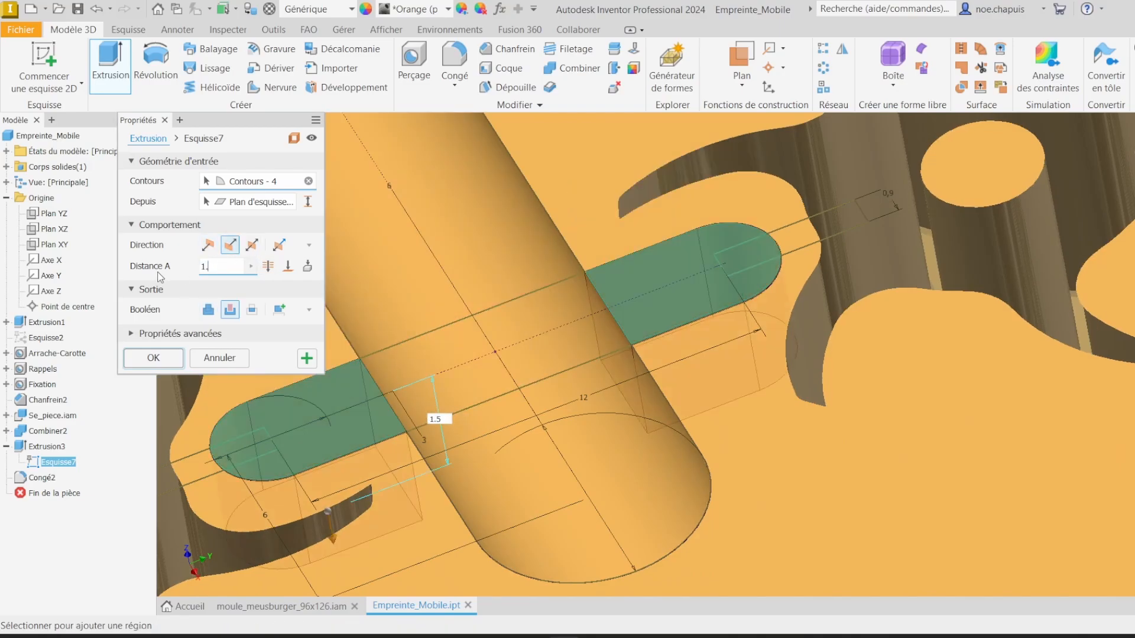
{"action": "left_click", "coordinate": [307, 358]}
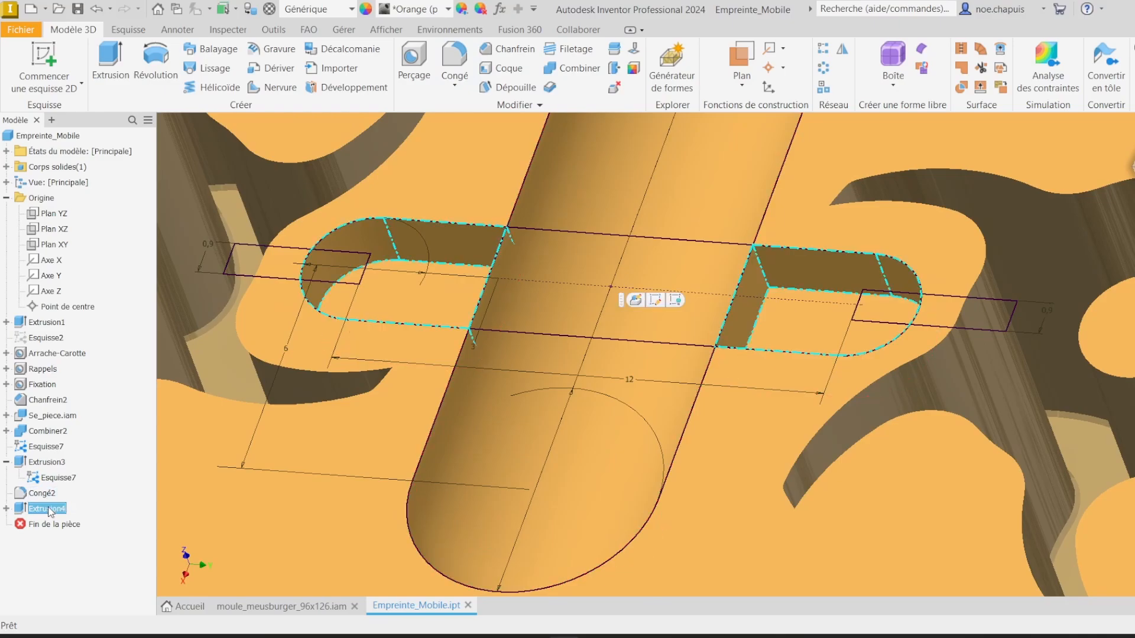
{"action": "scroll", "coordinate": [530, 322], "scroll_direction": "up", "scroll_amount": 3}
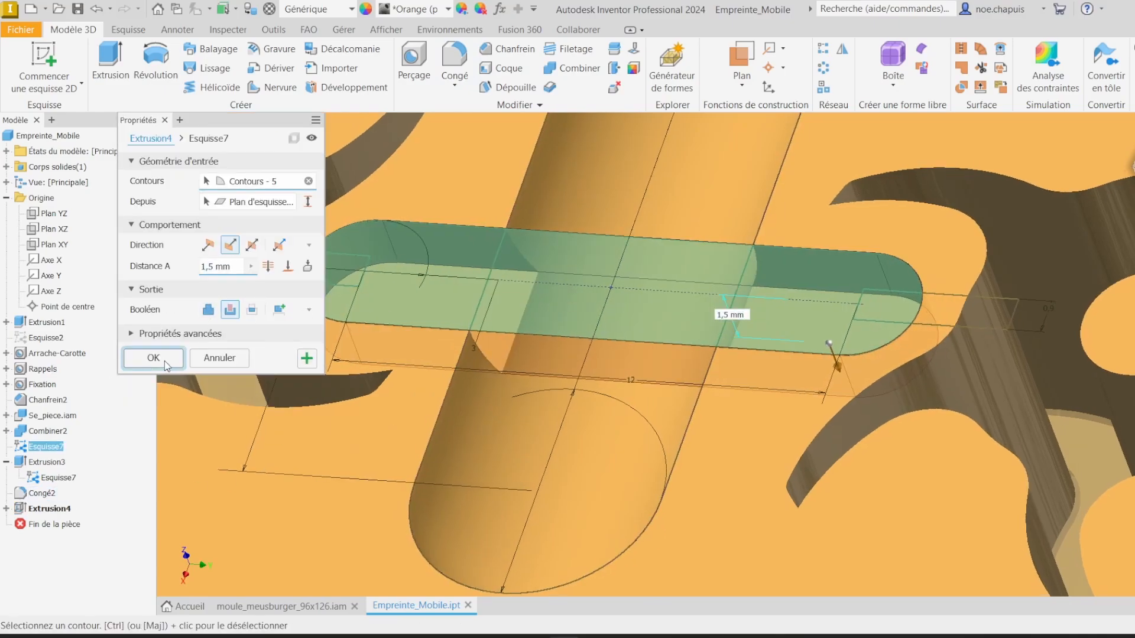
{"action": "left_click", "coordinate": [153, 357]}
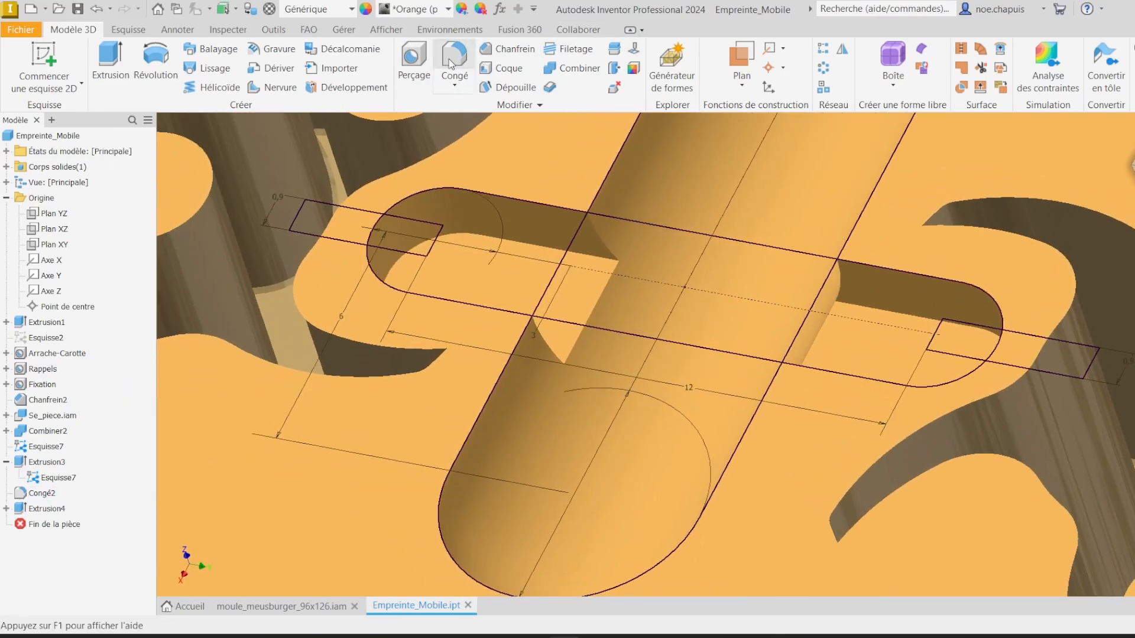
Step: Fillet the six bottom edges of the runner channels with a 1.5 mm radius
{"action": "left_click", "coordinate": [455, 59]}
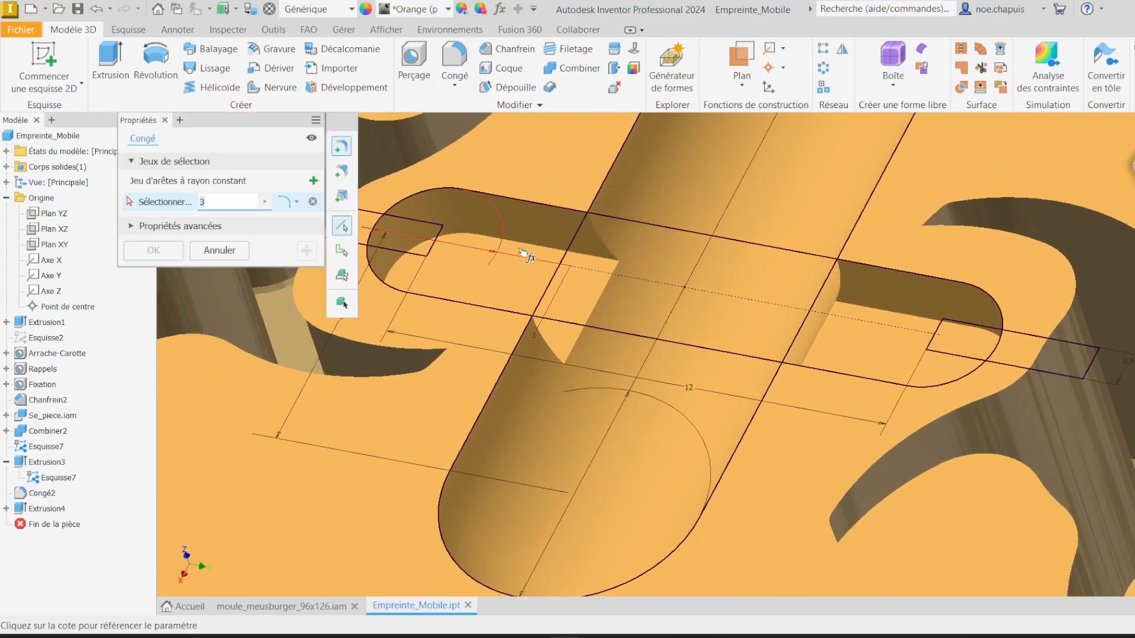
{"action": "left_click", "coordinate": [520, 248]}
{"action": "left_click", "coordinate": [875, 316]}
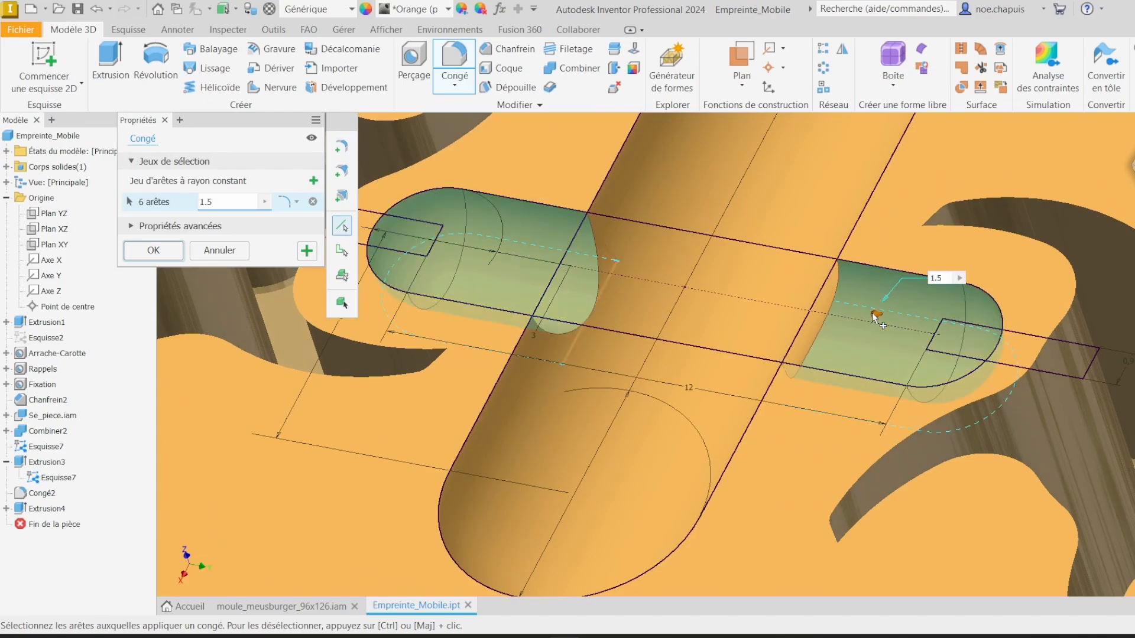
{"action": "key", "text": "Return"}
Step: Extrude-cut the two gate rectangles 0.5 mm deep into the plate
{"action": "middle_click_drag", "start_coordinate": [872, 314], "coordinate": [815, 317], "text": "shift"}
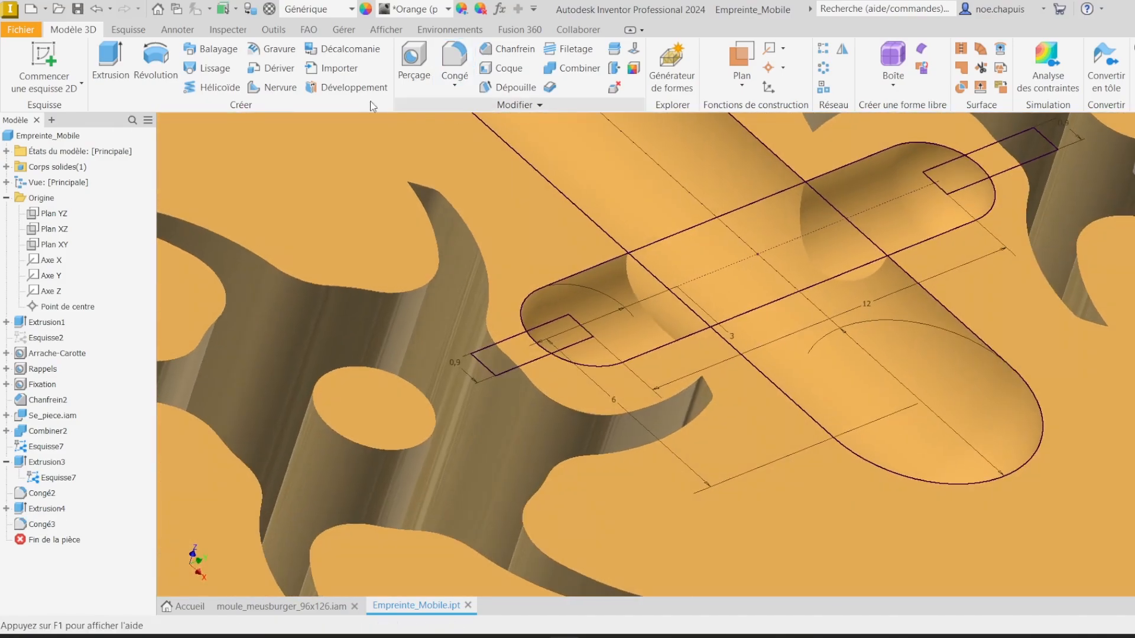
{"action": "left_click", "coordinate": [118, 64]}
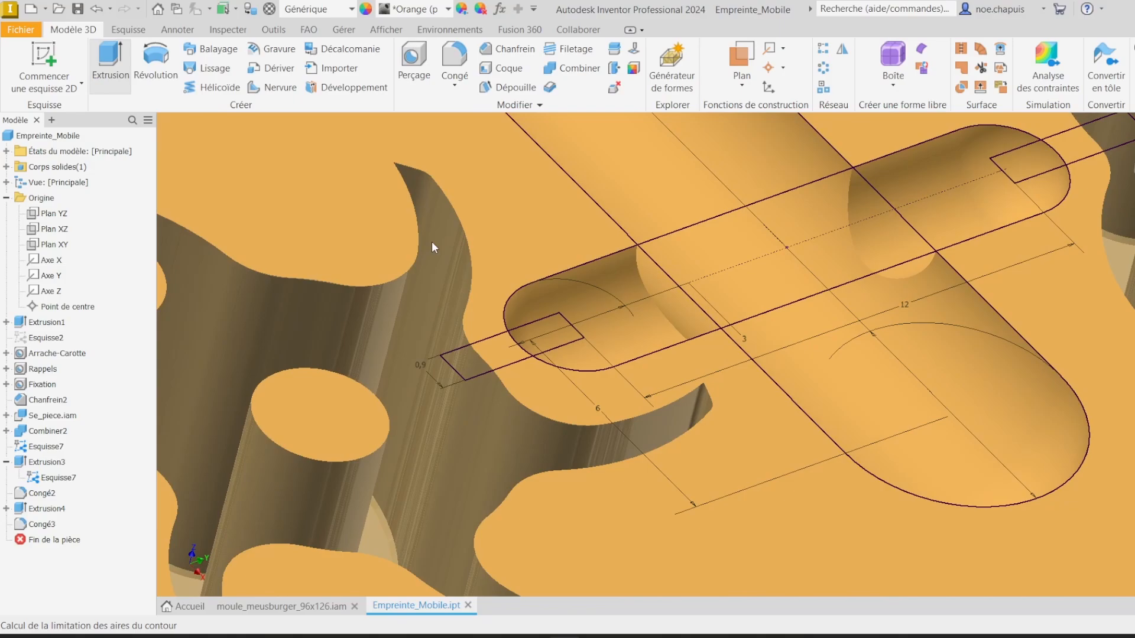
{"action": "left_click", "coordinate": [492, 345]}
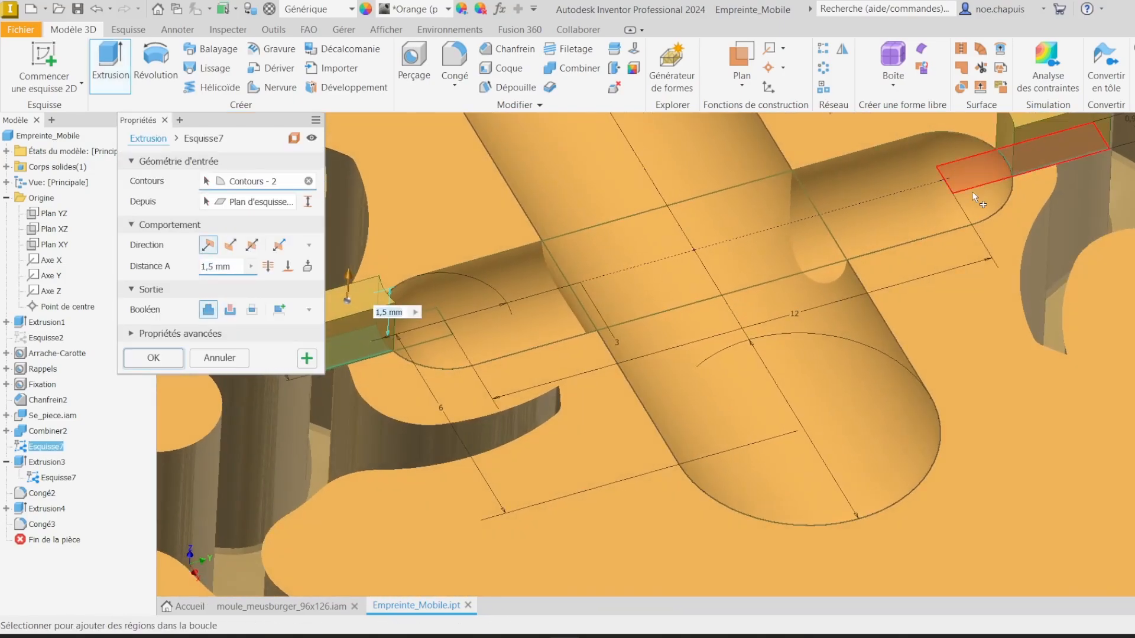
{"action": "left_click", "coordinate": [1018, 158]}
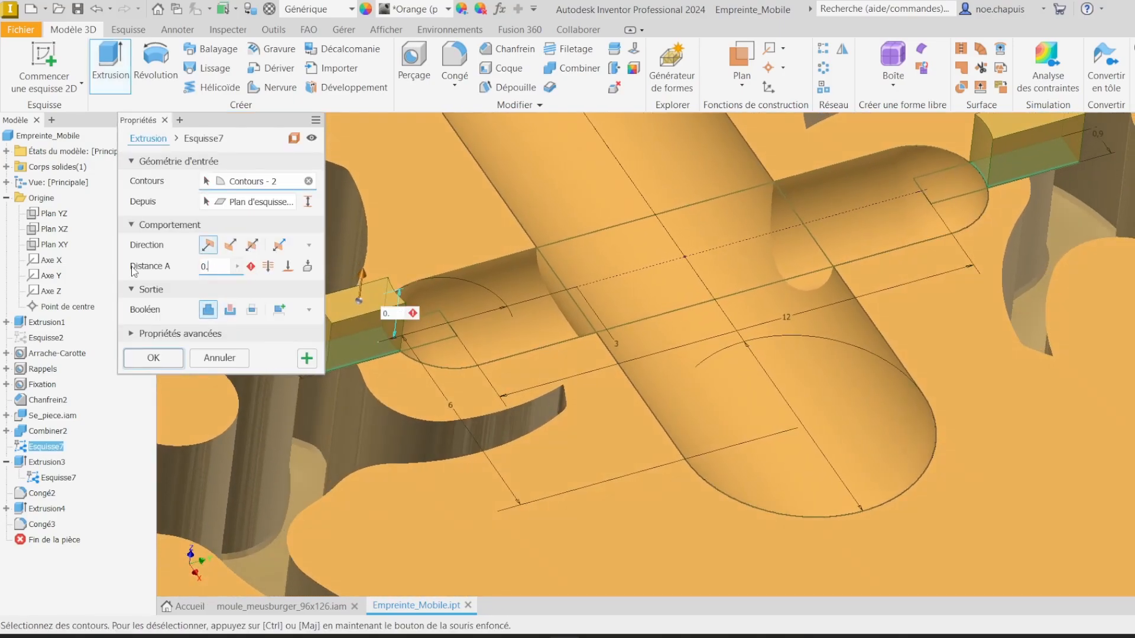
{"action": "left_click", "coordinate": [229, 244]}
{"action": "left_click", "coordinate": [230, 309]}
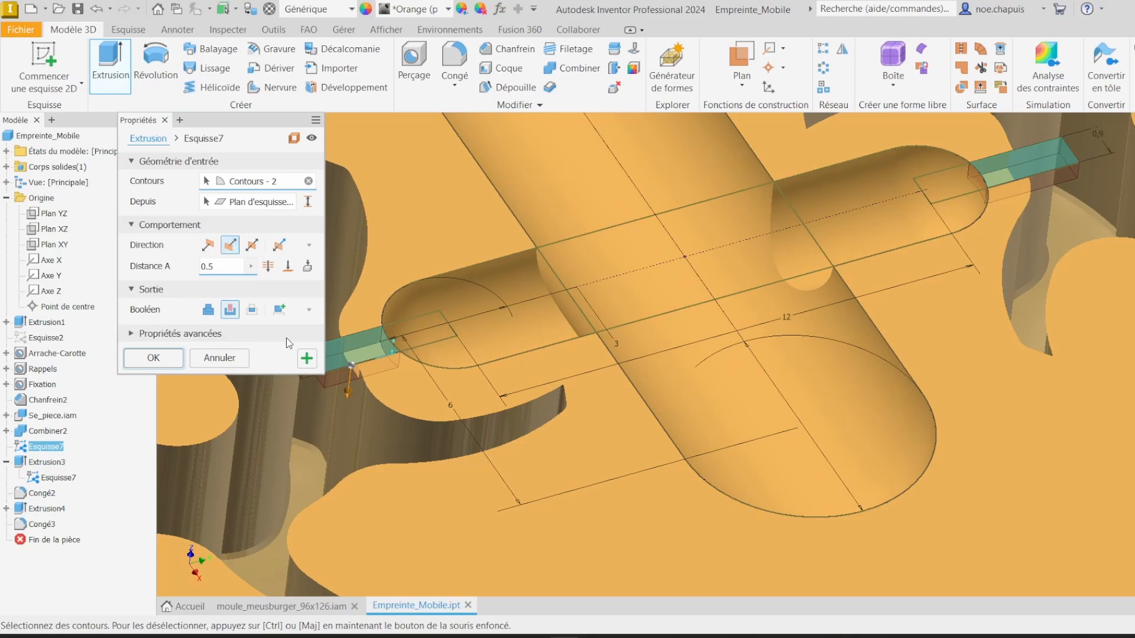
{"action": "left_click", "coordinate": [177, 358]}
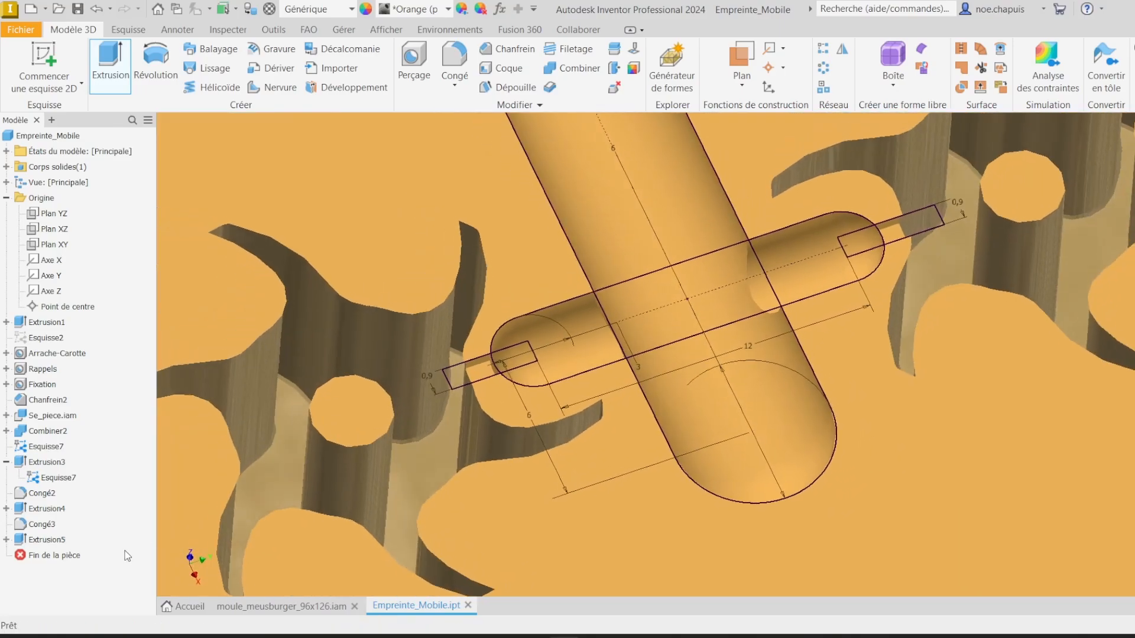
Step: Hide the channel sketch Esquisse7
{"action": "right_click", "coordinate": [49, 479]}
{"action": "left_click", "coordinate": [104, 529]}
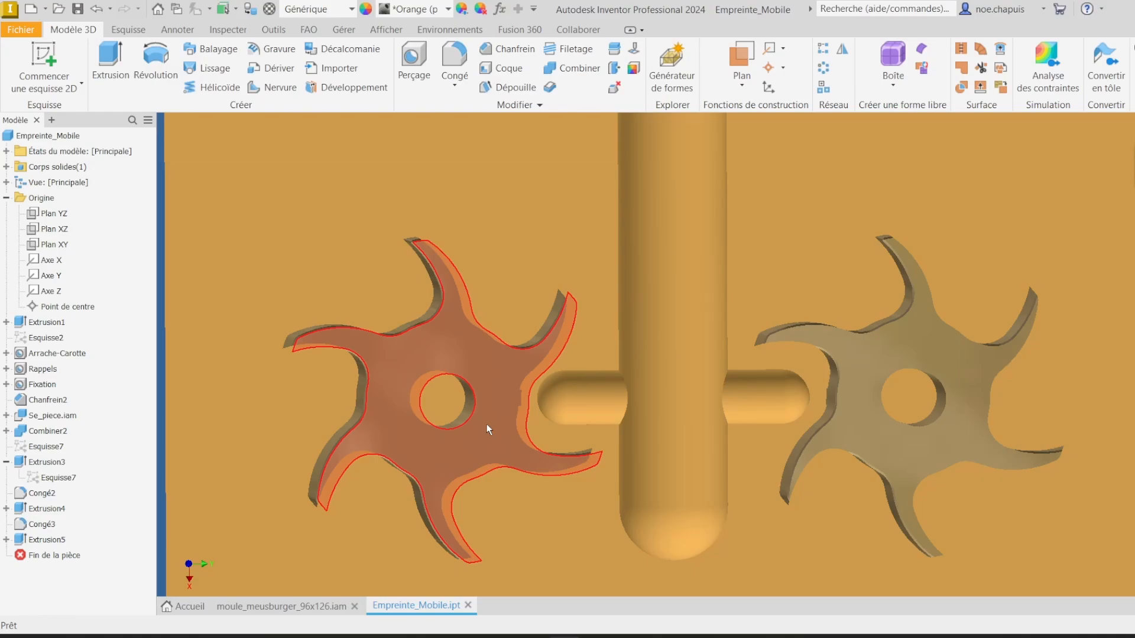
Step: Change the model's visual style to inspect the finished channels and cavities
{"action": "scroll", "coordinate": [926, 363], "scroll_direction": "down", "scroll_amount": 8}
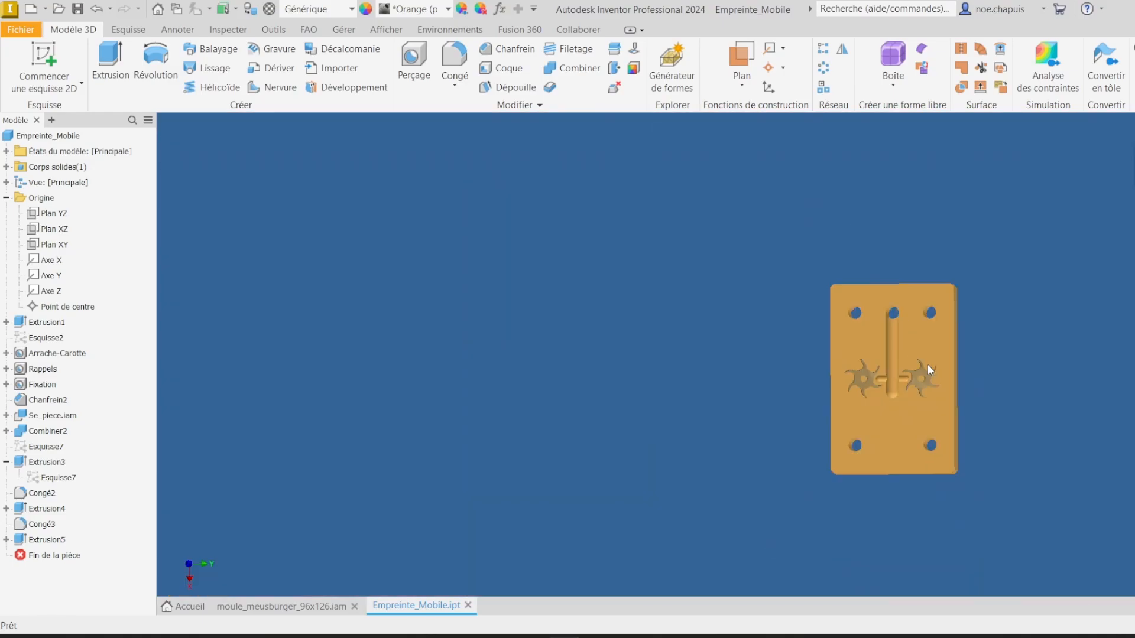
{"action": "middle_click_drag", "start_coordinate": [927, 364], "coordinate": [882, 362]}
{"action": "scroll", "coordinate": [853, 336], "scroll_direction": "up", "scroll_amount": 3}
{"action": "middle_click_drag", "start_coordinate": [818, 329], "coordinate": [683, 271]}
{"action": "left_click", "coordinate": [385, 30]}
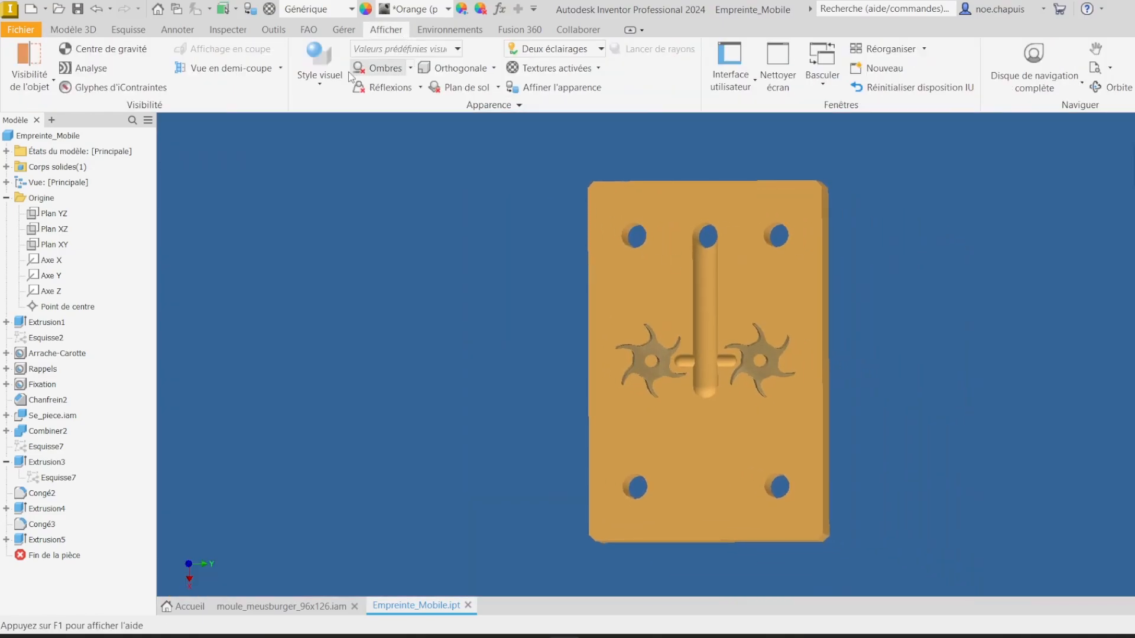
{"action": "left_click", "coordinate": [329, 83]}
{"action": "left_click", "coordinate": [365, 193]}
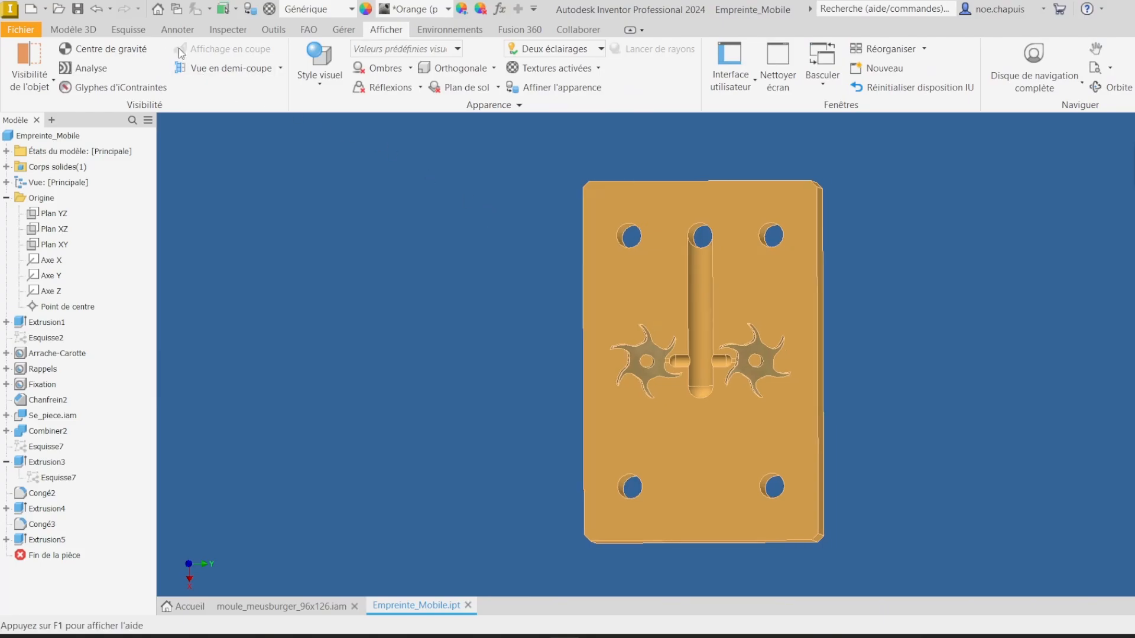
{"action": "scroll", "coordinate": [668, 272], "scroll_direction": "up", "scroll_amount": 4}
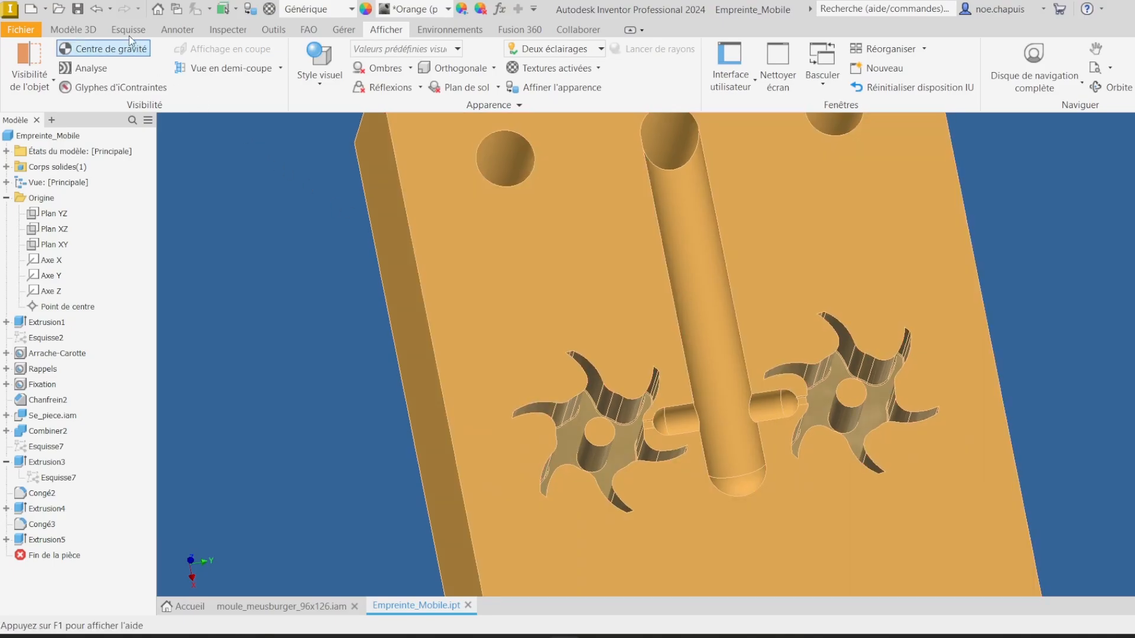
Step: Start a new 2D sketch on the plate's top face and project both turbine bore circles into it
{"action": "left_click", "coordinate": [65, 30]}
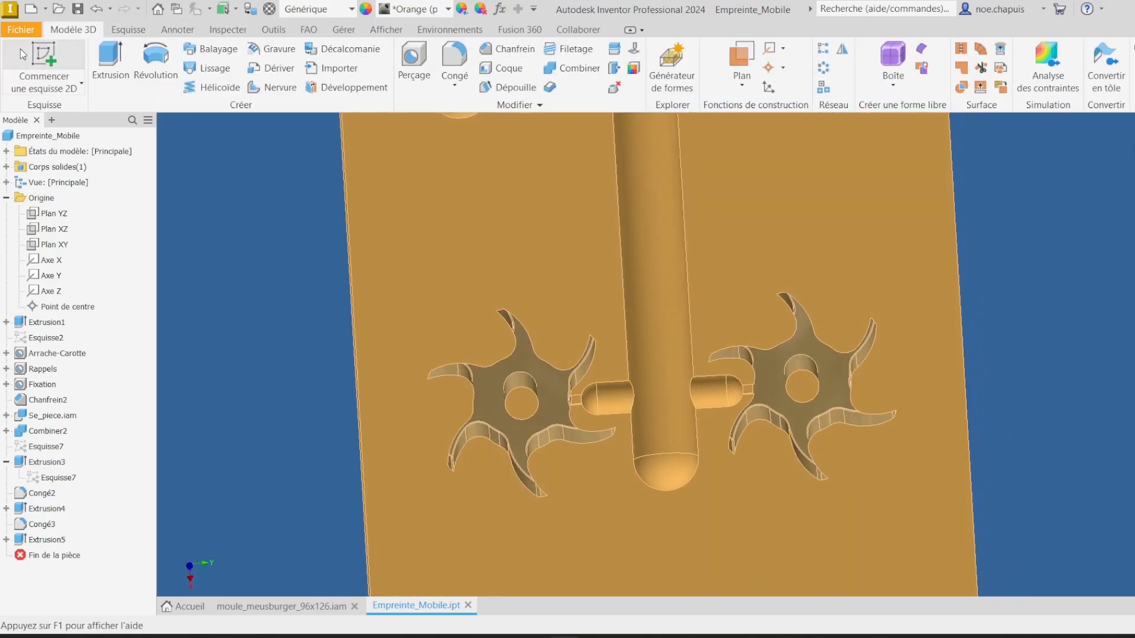
{"action": "left_click", "coordinate": [49, 69]}
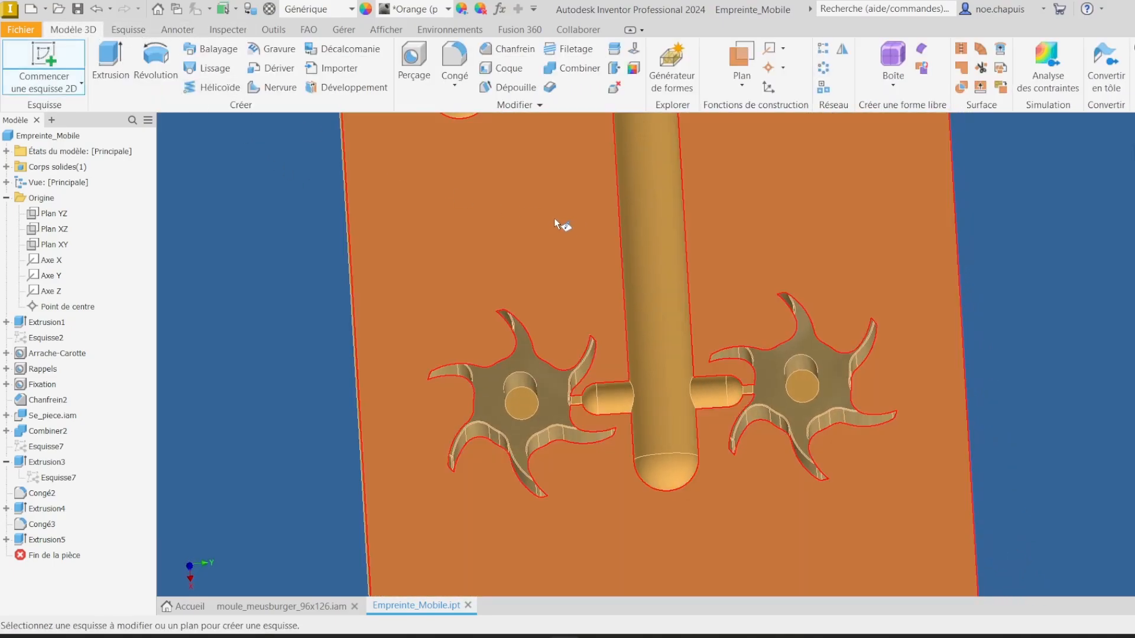
{"action": "left_click", "coordinate": [558, 224]}
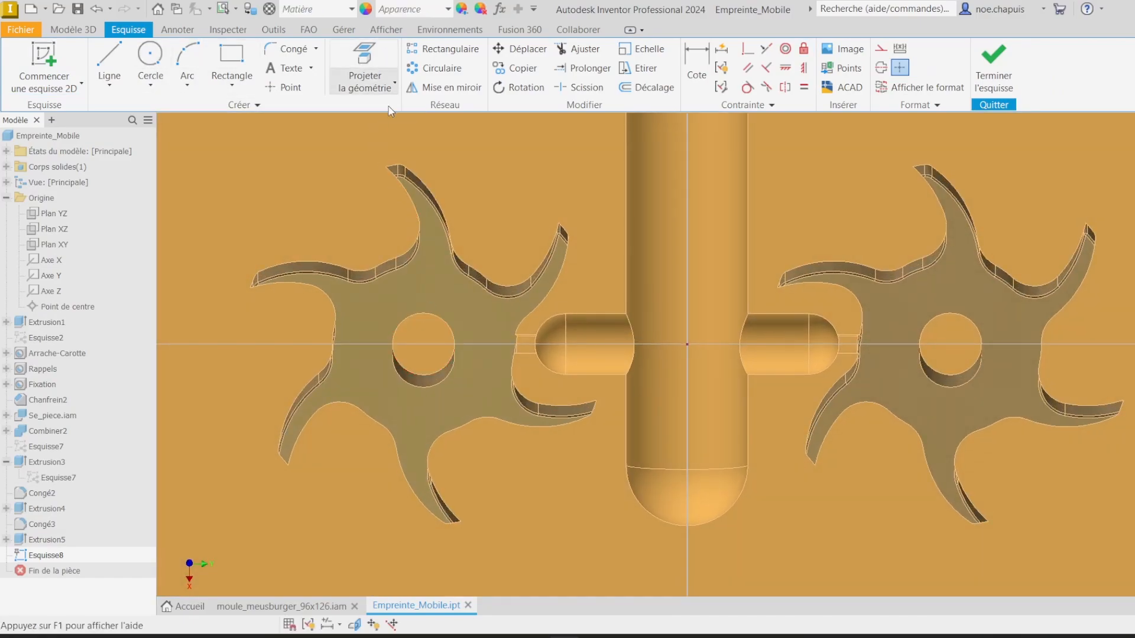
{"action": "left_click", "coordinate": [375, 83]}
{"action": "left_click", "coordinate": [444, 320]}
{"action": "left_click", "coordinate": [962, 311]}
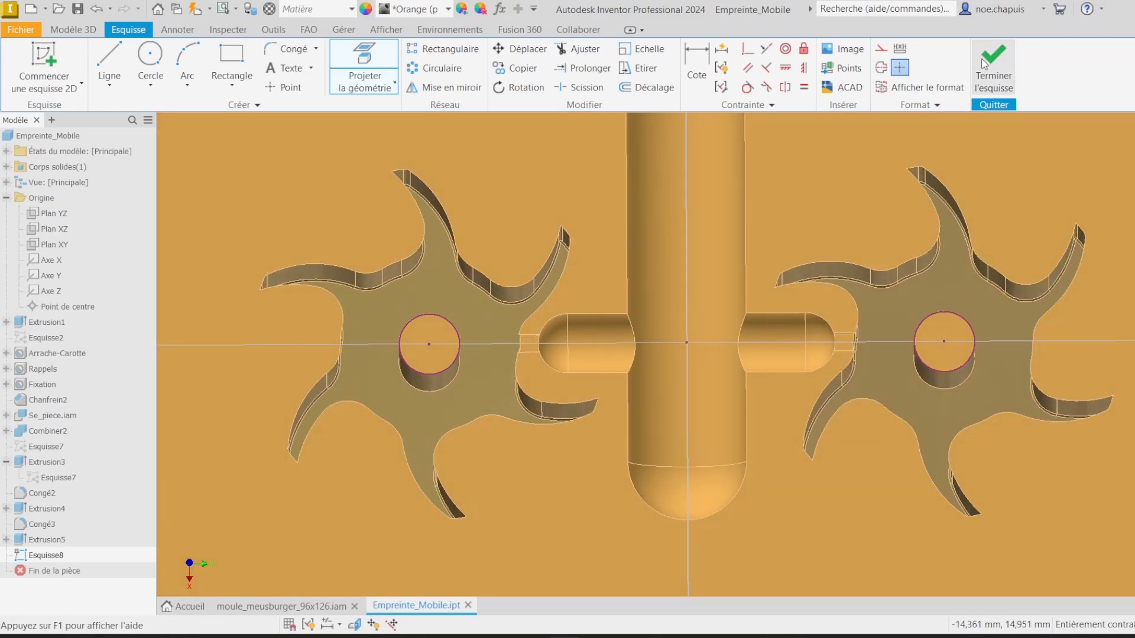
Step: Finish the sketch on the plate's top face and return to the full plate view
{"action": "left_click", "coordinate": [984, 64]}
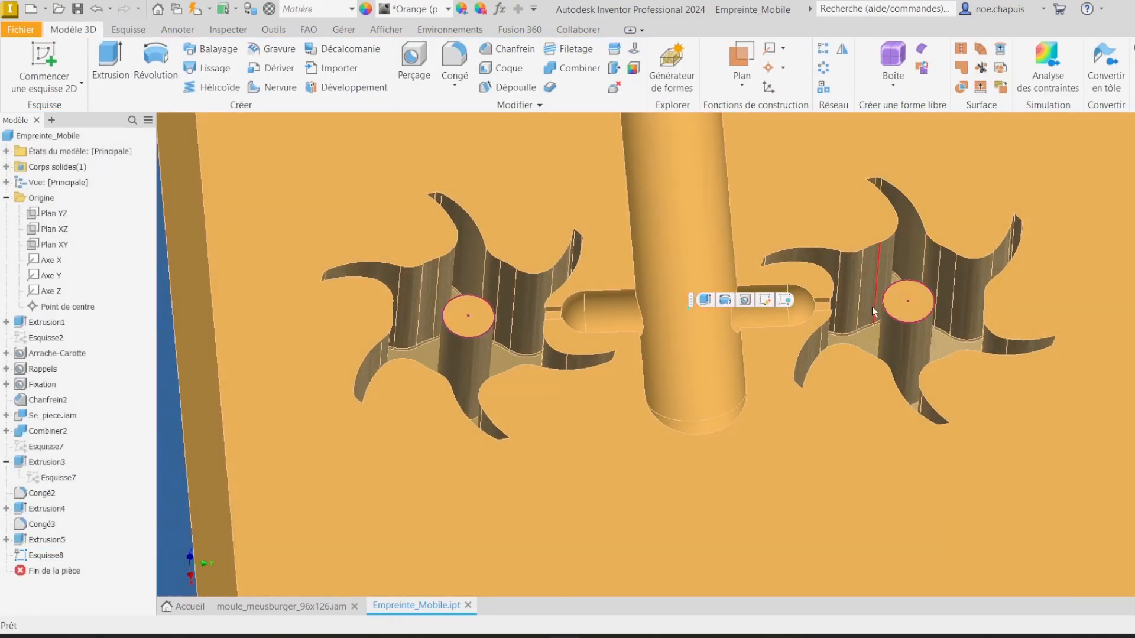
{"action": "scroll", "coordinate": [641, 346], "scroll_direction": "down", "scroll_amount": 5}
{"action": "left_click", "coordinate": [966, 281]}
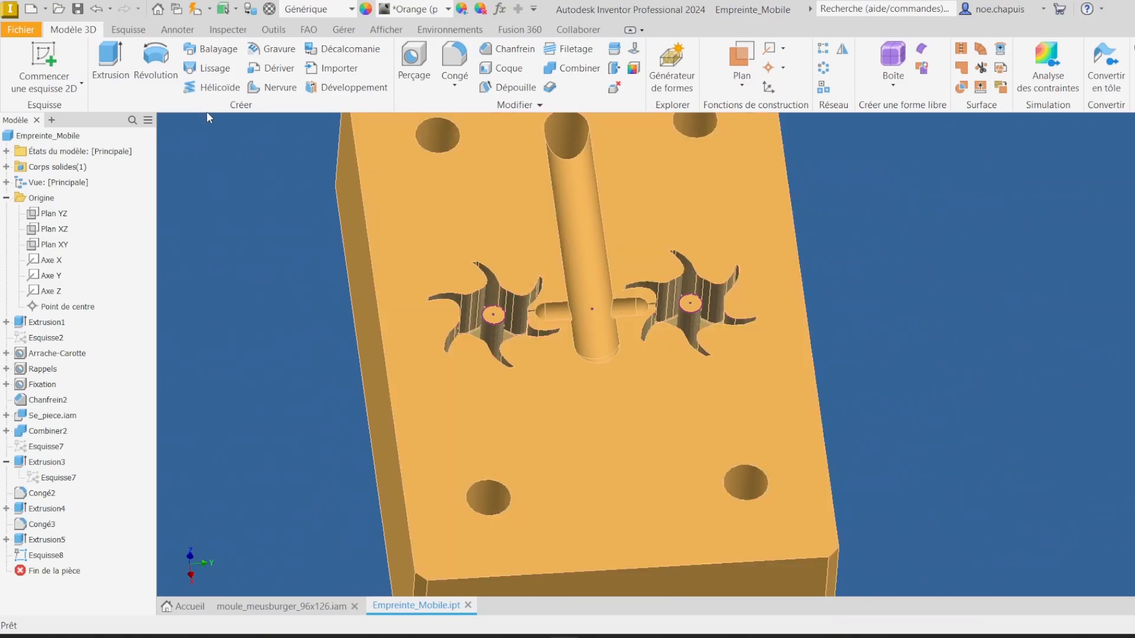
{"action": "left_click", "coordinate": [195, 9]}
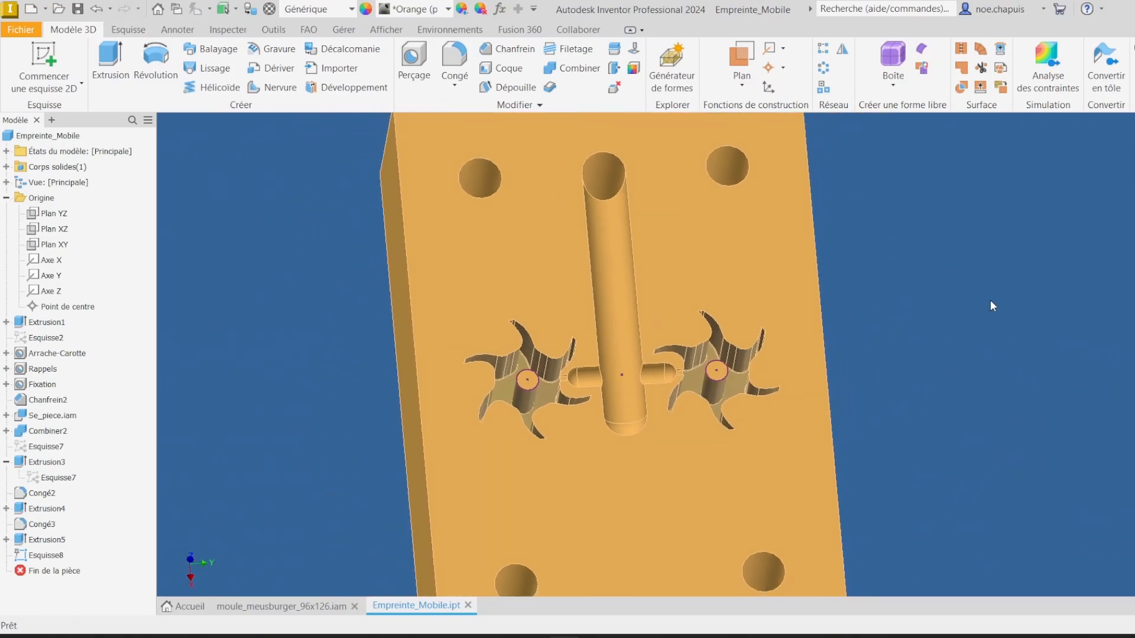
Step: Measure the diameters of the plate's corner holes, a turbine bore and a blade face radius
{"action": "key", "text": "m"}
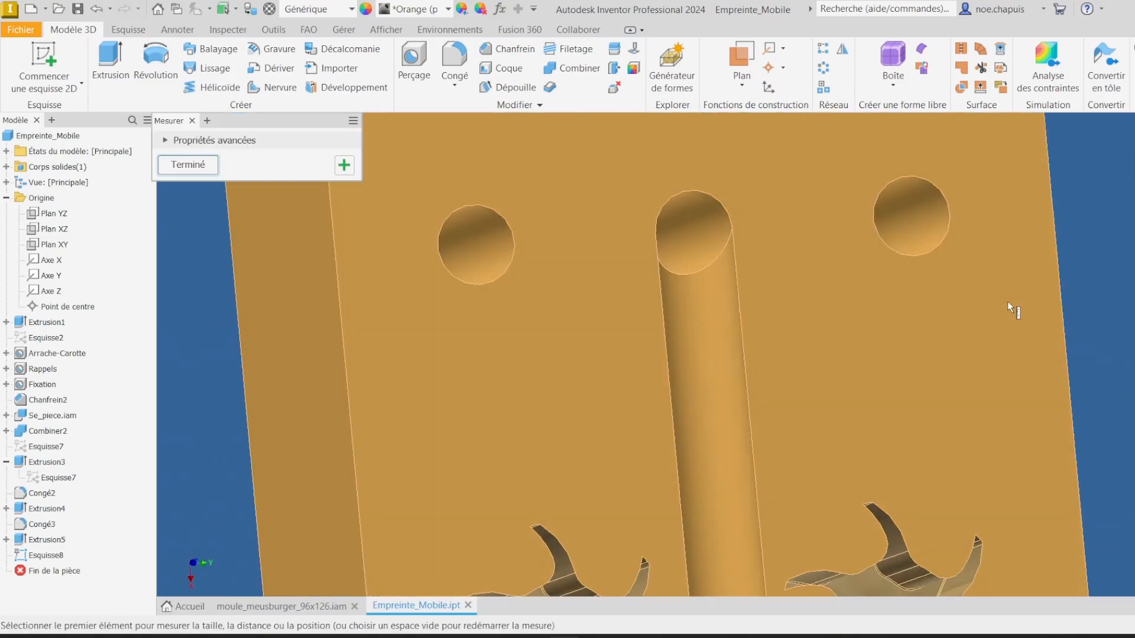
{"action": "left_click", "coordinate": [929, 189]}
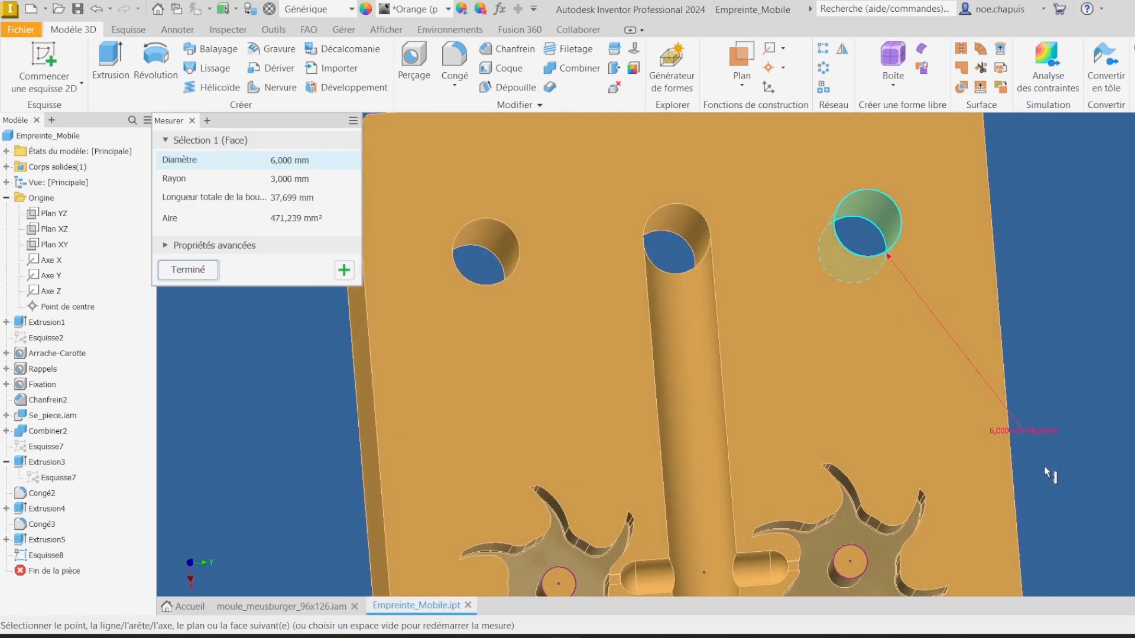
{"action": "scroll", "coordinate": [671, 360], "scroll_direction": "down", "scroll_amount": 5}
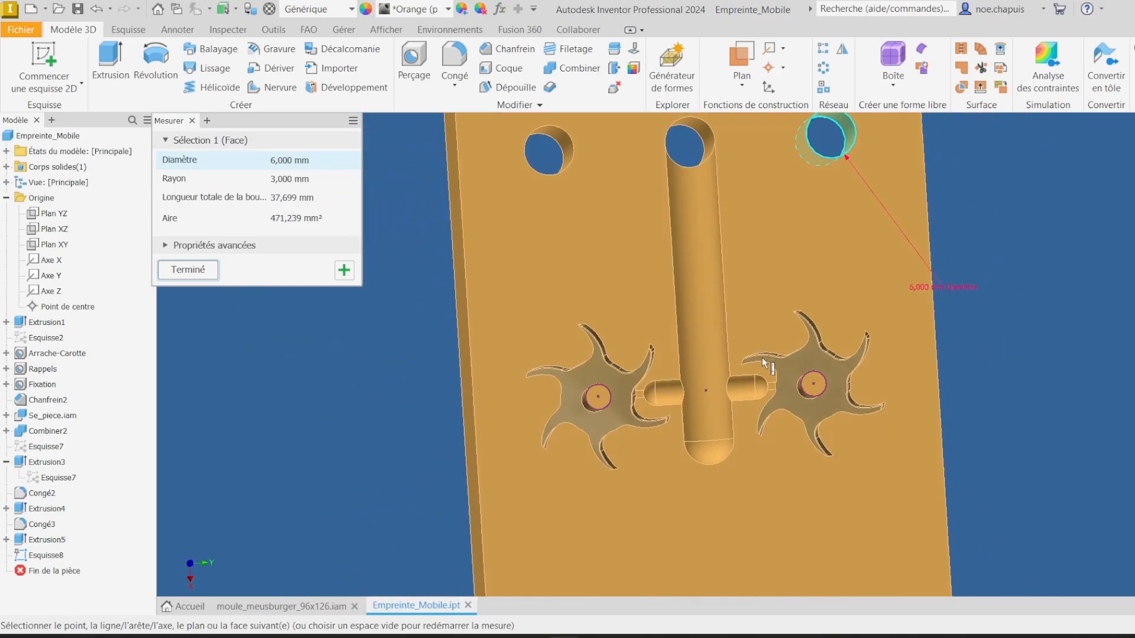
{"action": "left_click", "coordinate": [1043, 369]}
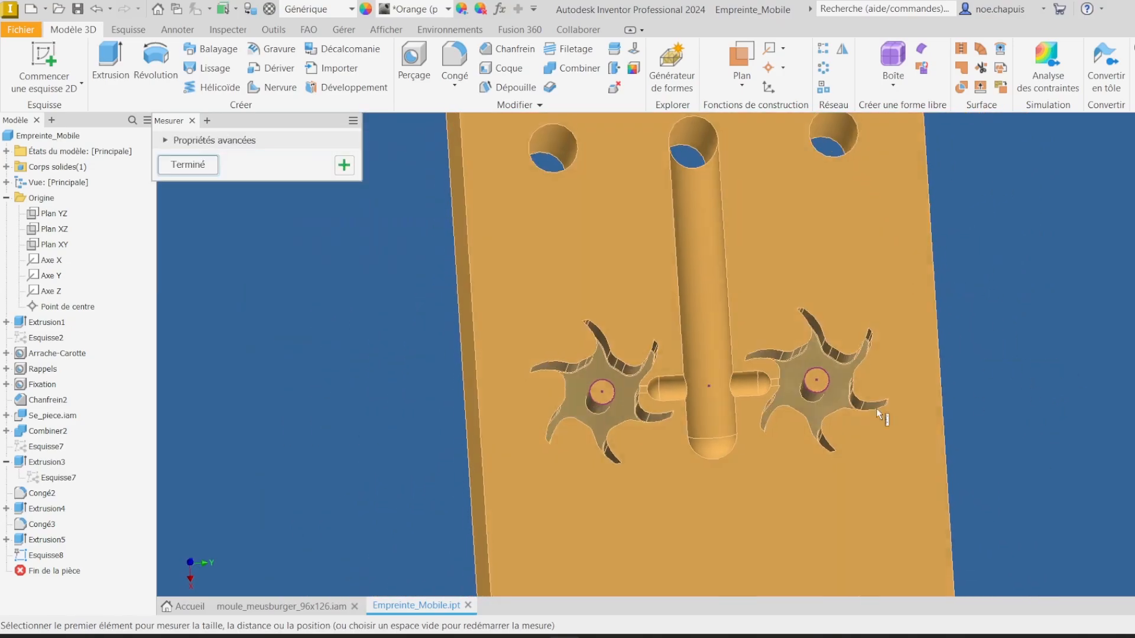
{"action": "scroll", "coordinate": [591, 413], "scroll_direction": "up", "scroll_amount": 4}
{"action": "left_click", "coordinate": [582, 421]}
{"action": "scroll", "coordinate": [620, 445], "scroll_direction": "up", "scroll_amount": 5}
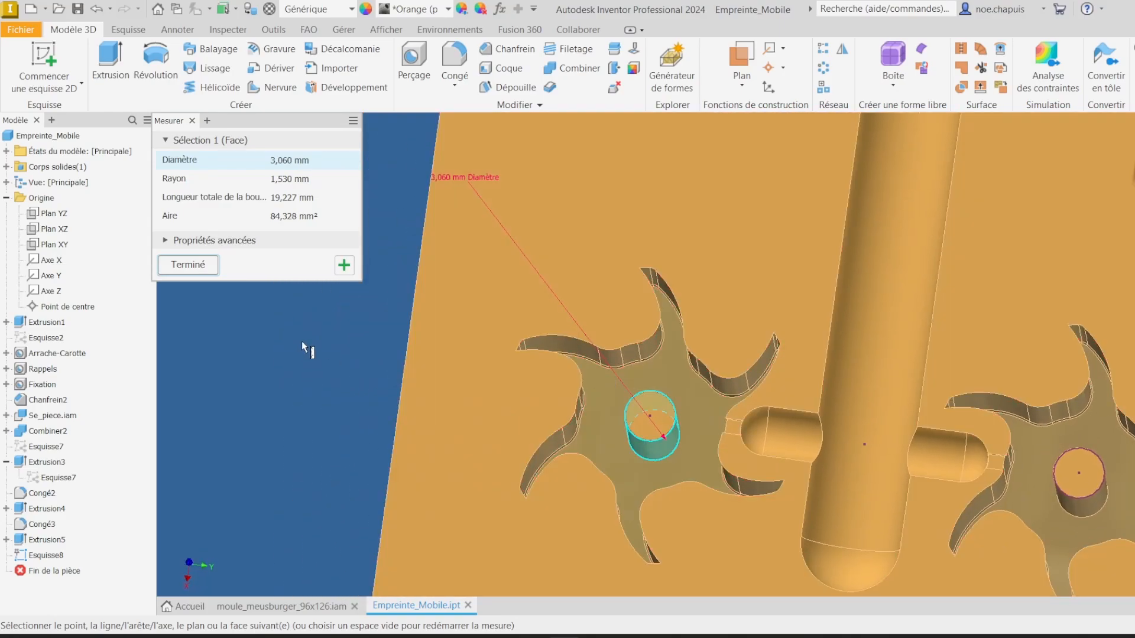
{"action": "left_click", "coordinate": [302, 343]}
{"action": "scroll", "coordinate": [544, 349], "scroll_direction": "up", "scroll_amount": 5}
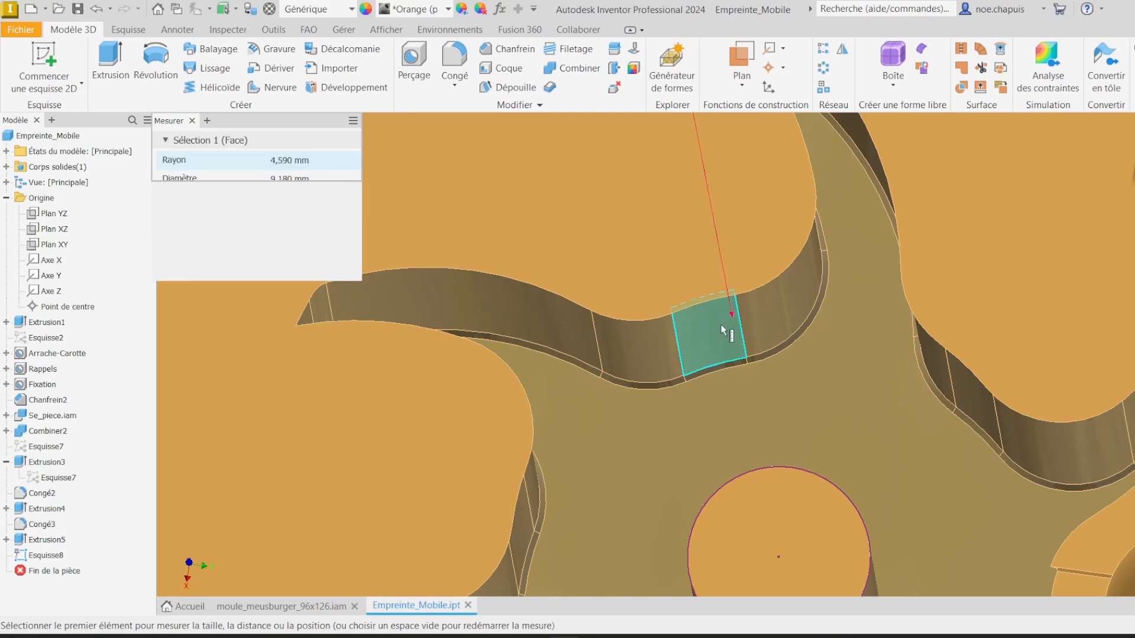
{"action": "left_click", "coordinate": [722, 330]}
{"action": "scroll", "coordinate": [728, 364], "scroll_direction": "down", "scroll_amount": 5}
{"action": "scroll", "coordinate": [732, 331], "scroll_direction": "up", "scroll_amount": 3}
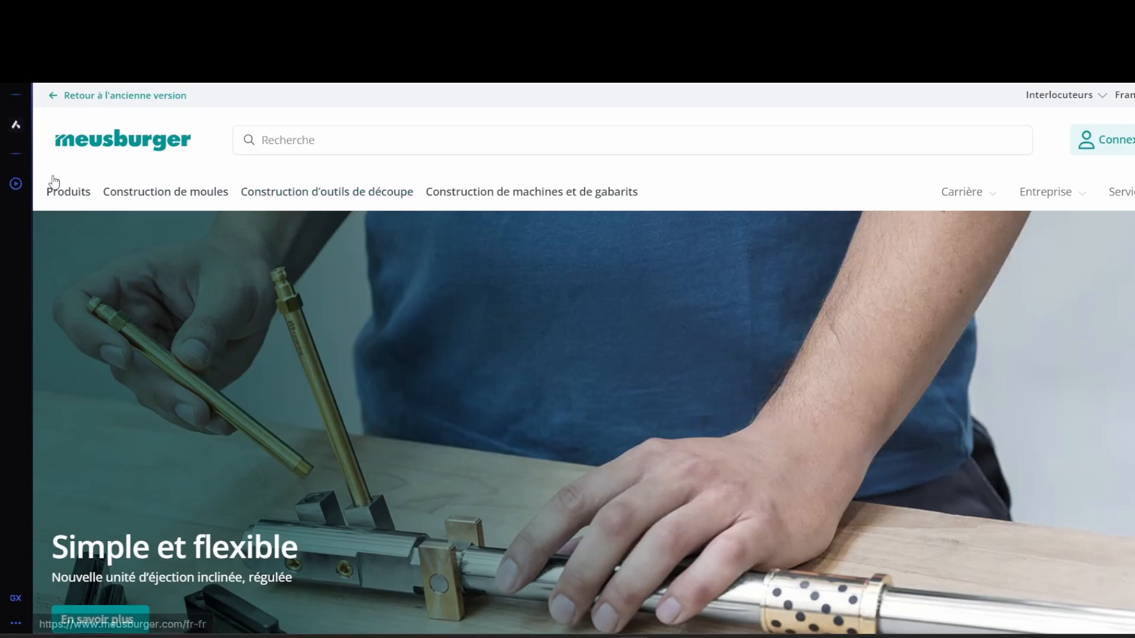
Step: On the Meusburger website, browse mould components to straight ejectors and open the E 1710 ejector
{"action": "left_click", "coordinate": [175, 195]}
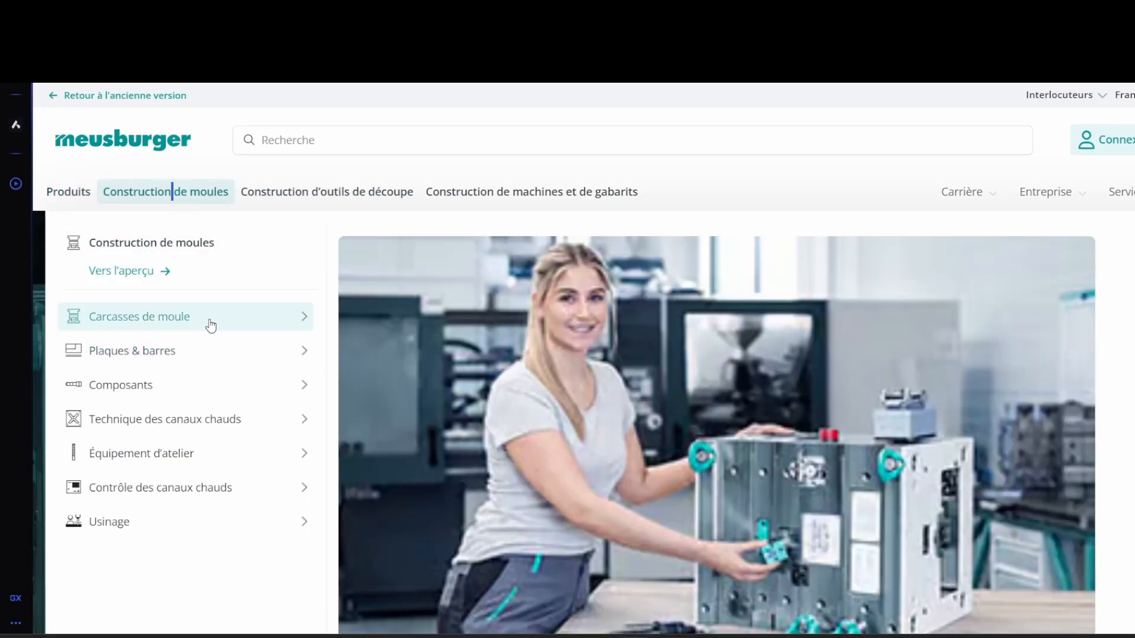
{"action": "left_click", "coordinate": [230, 390]}
{"action": "mouse_move", "coordinate": [430, 434]}
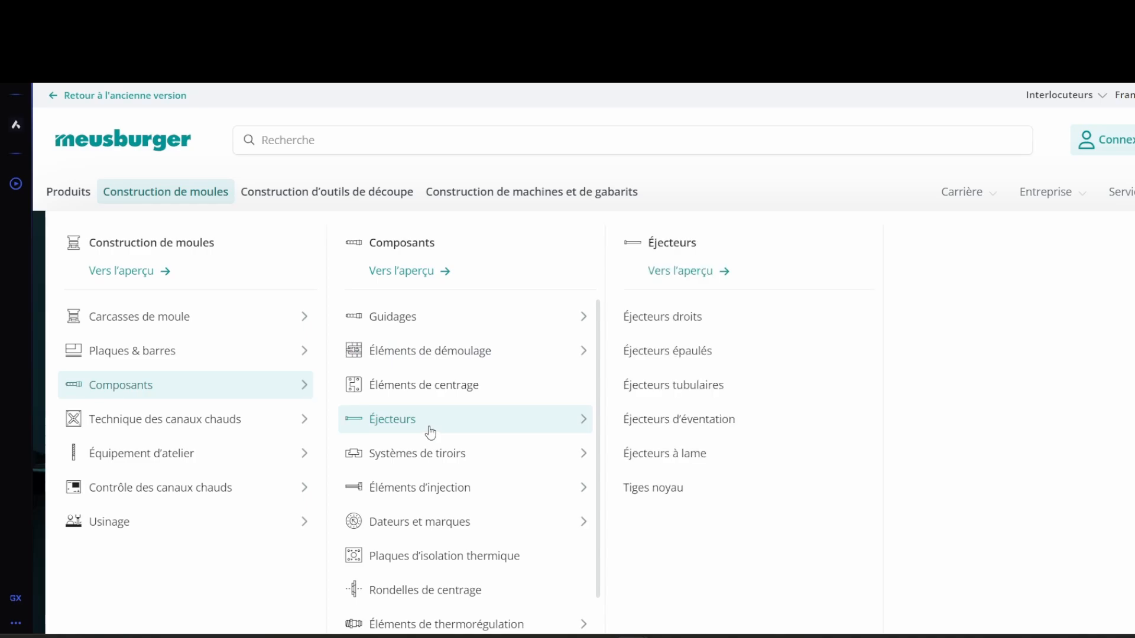
{"action": "left_click", "coordinate": [713, 321]}
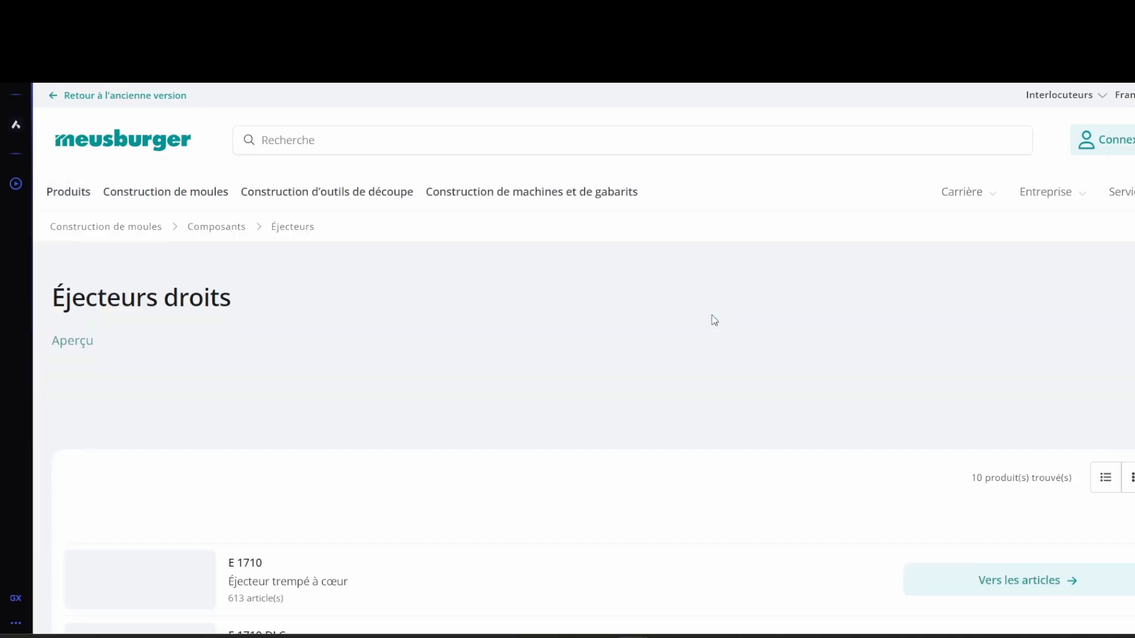
{"action": "scroll", "coordinate": [508, 388], "scroll_direction": "down", "scroll_amount": 1}
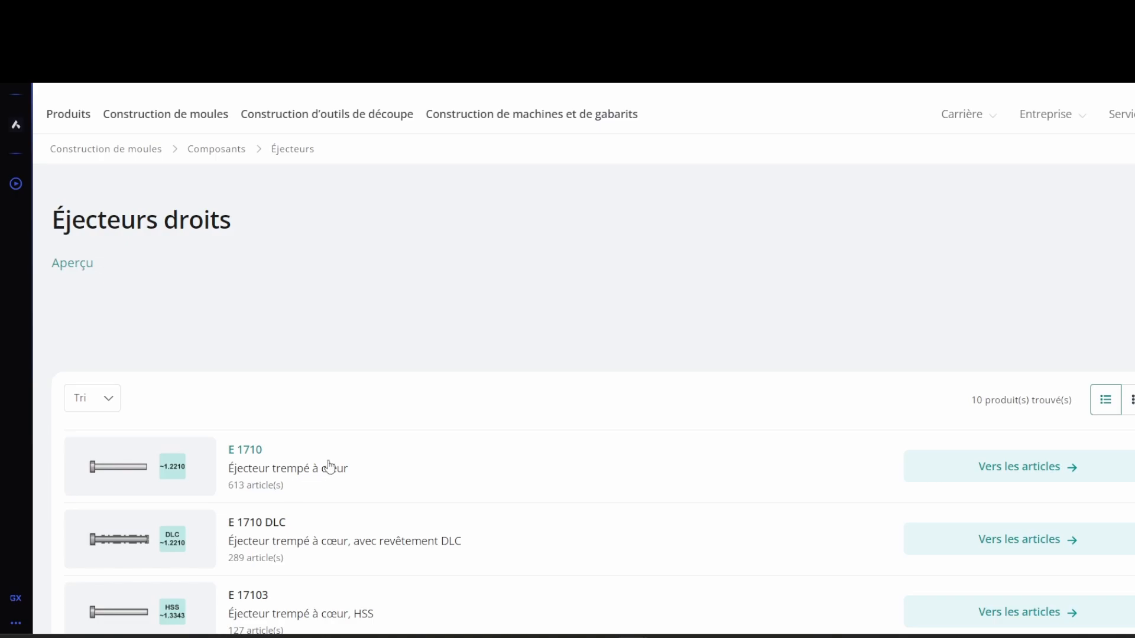
{"action": "left_click", "coordinate": [712, 485]}
Step: Filter the E 1710 ejector articles by a d1 diameter of 6 mm
{"action": "scroll", "coordinate": [573, 379], "scroll_direction": "down", "scroll_amount": 2}
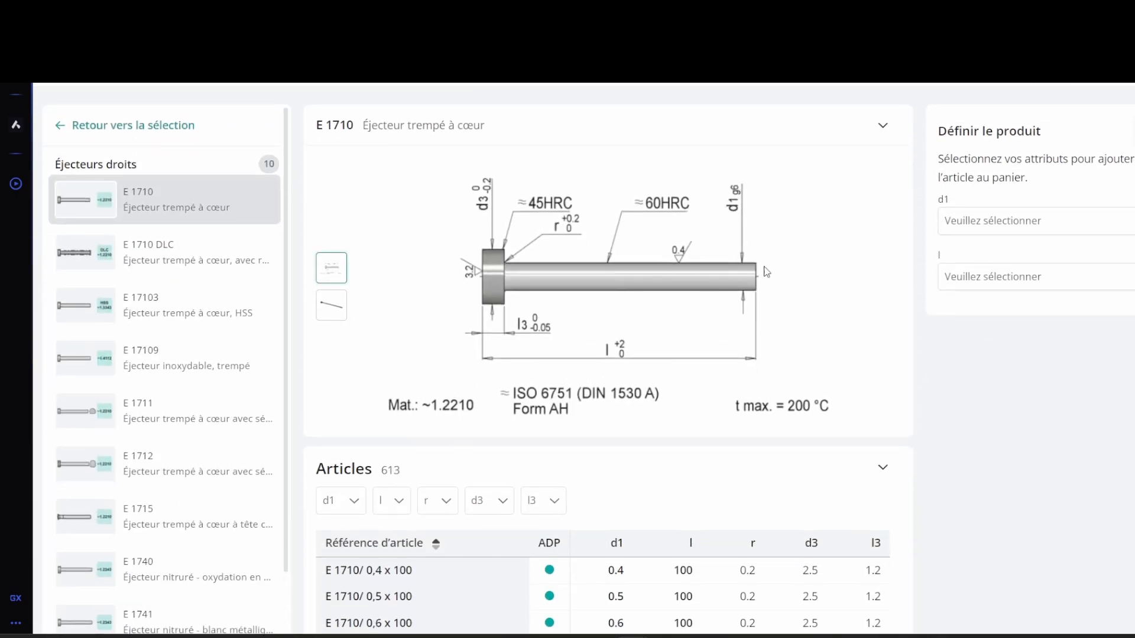
{"action": "left_click", "coordinate": [349, 501]}
{"action": "scroll", "coordinate": [423, 568], "scroll_direction": "down", "scroll_amount": 5}
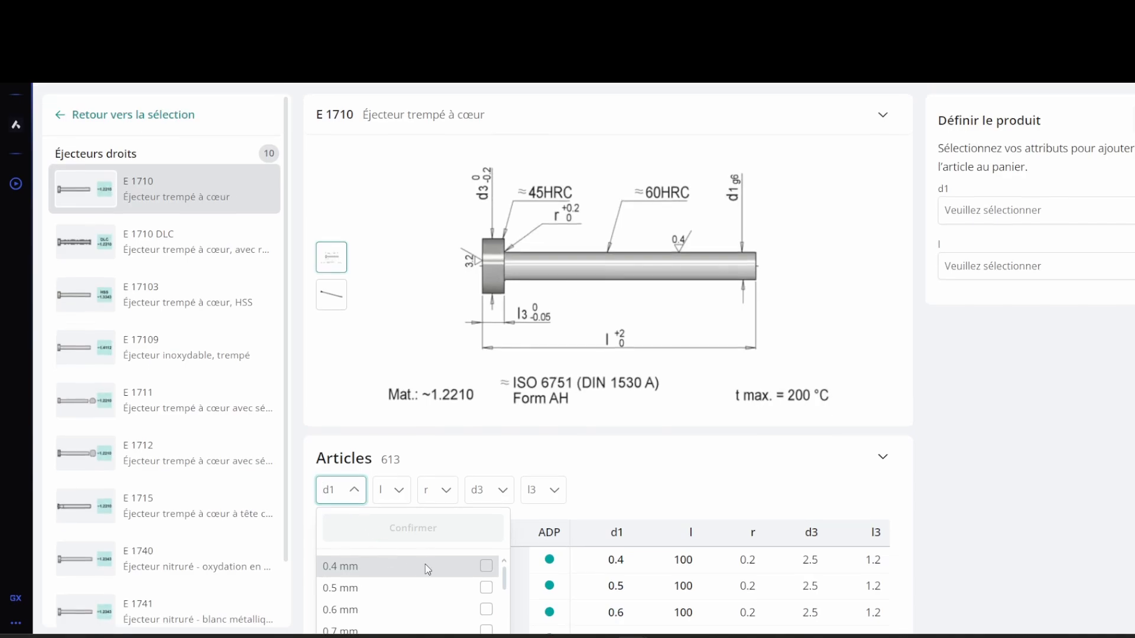
{"action": "scroll", "coordinate": [421, 469], "scroll_direction": "down", "scroll_amount": 15}
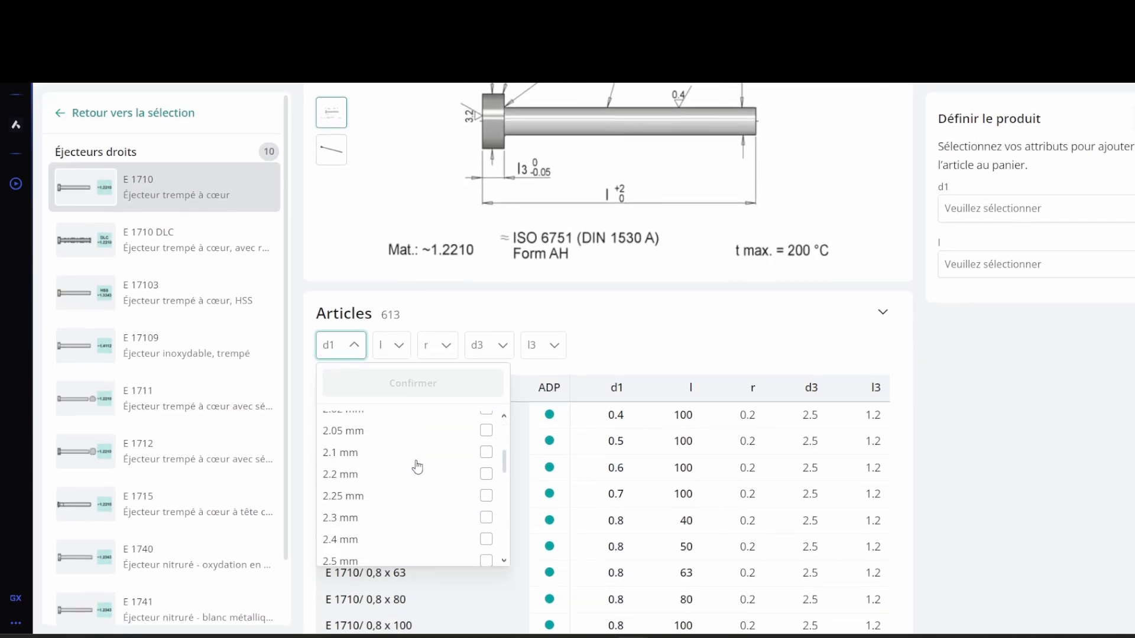
{"action": "scroll", "coordinate": [410, 469], "scroll_direction": "down", "scroll_amount": 4}
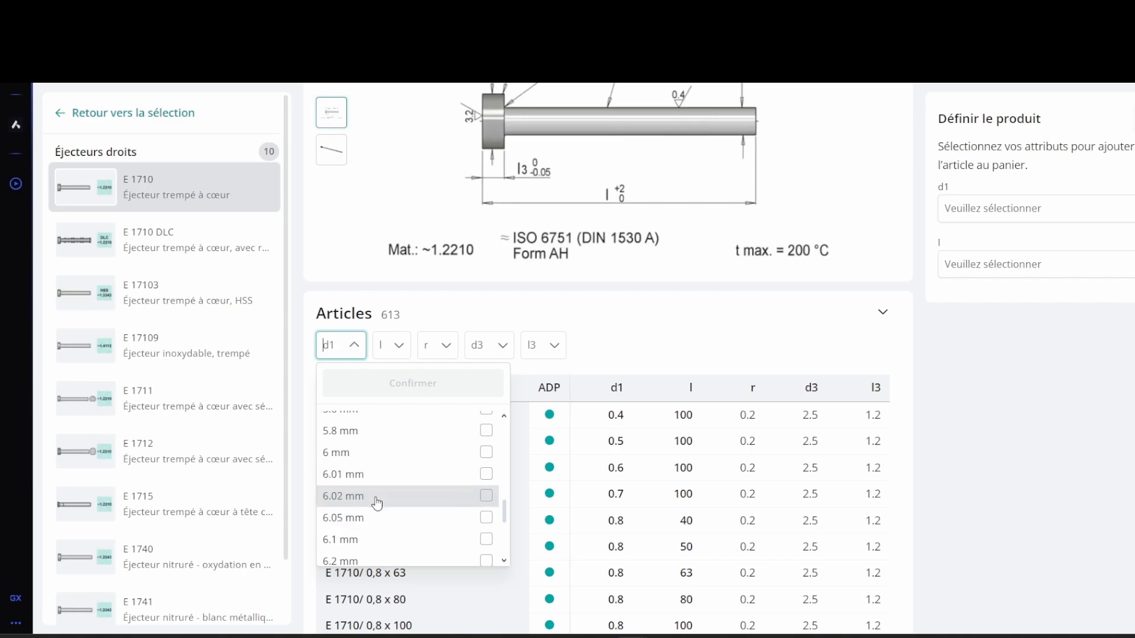
{"action": "left_click", "coordinate": [362, 453]}
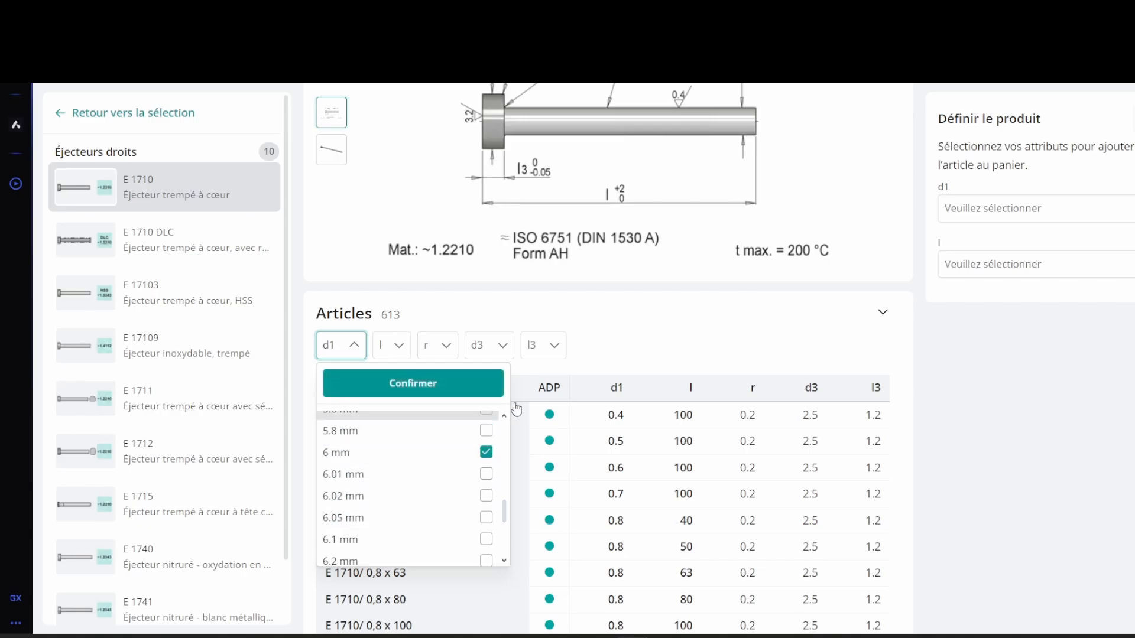
{"action": "left_click", "coordinate": [471, 390]}
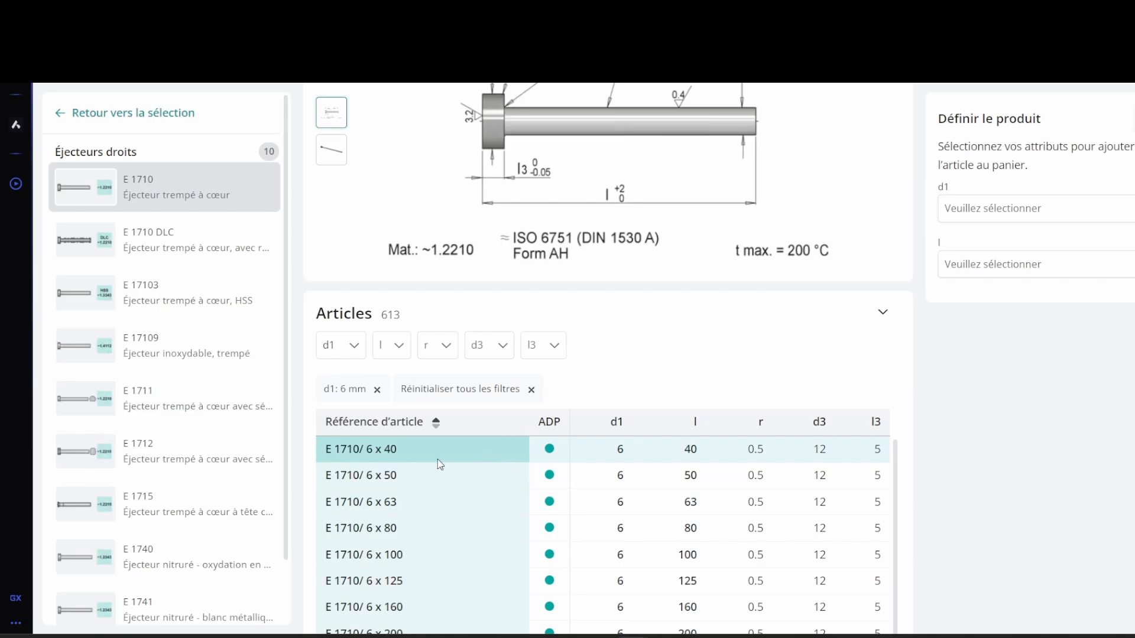
{"action": "scroll", "coordinate": [437, 464], "scroll_direction": "up", "scroll_amount": 1}
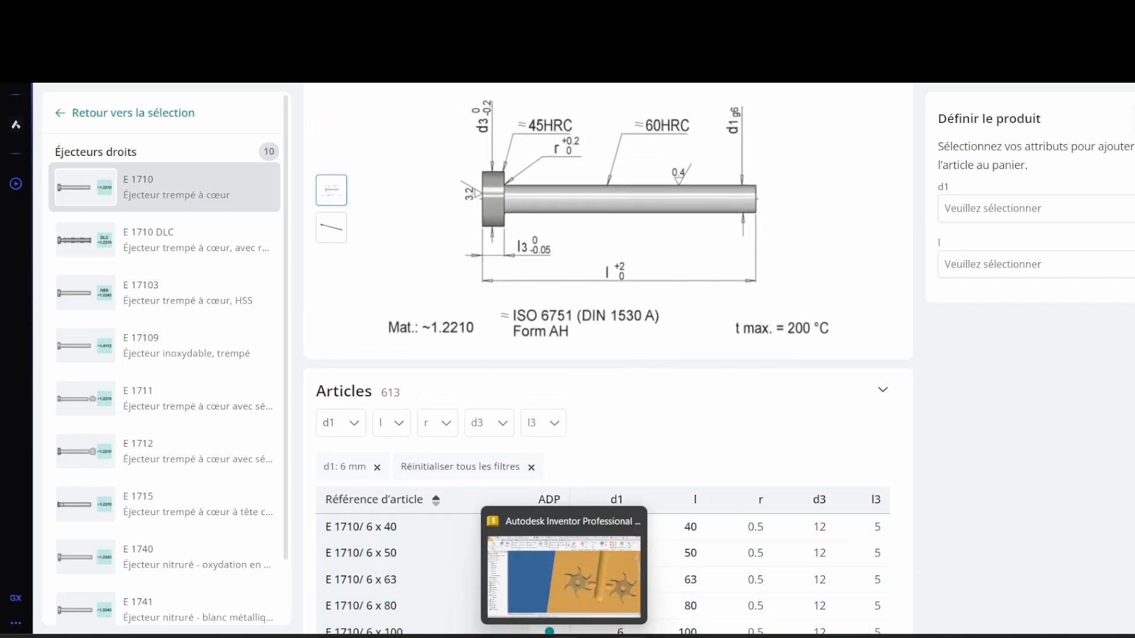
Step: Switch back to Inventor, open the mould assembly and edit the Partie_mobile:1 subassembly in place
{"action": "left_click", "coordinate": [561, 636]}
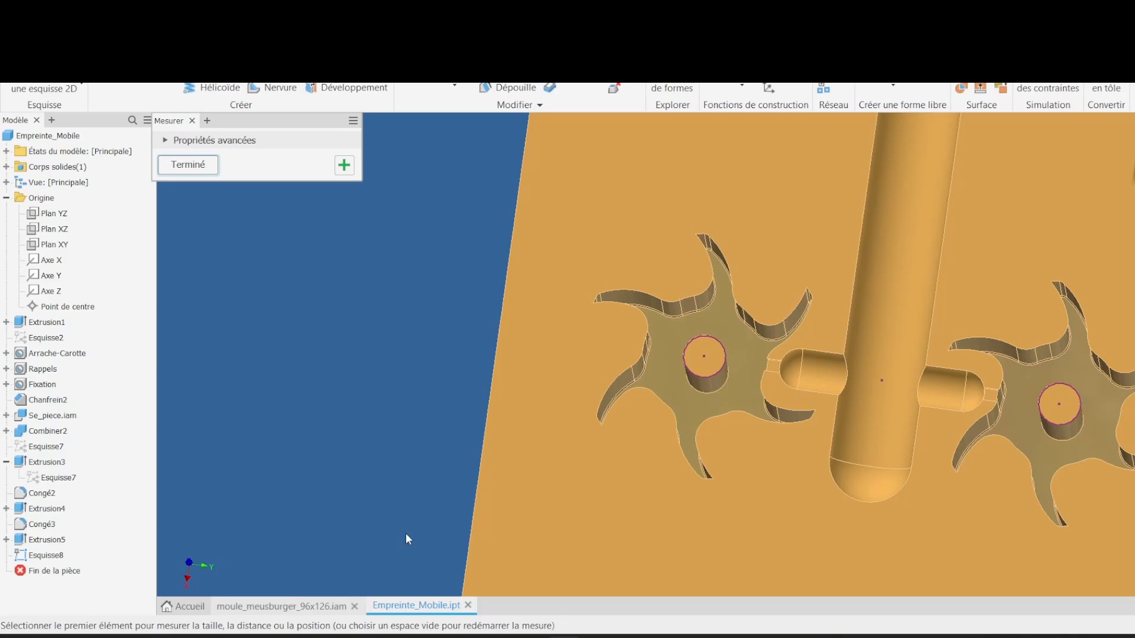
{"action": "left_click", "coordinate": [319, 606]}
{"action": "left_click", "coordinate": [186, 172]}
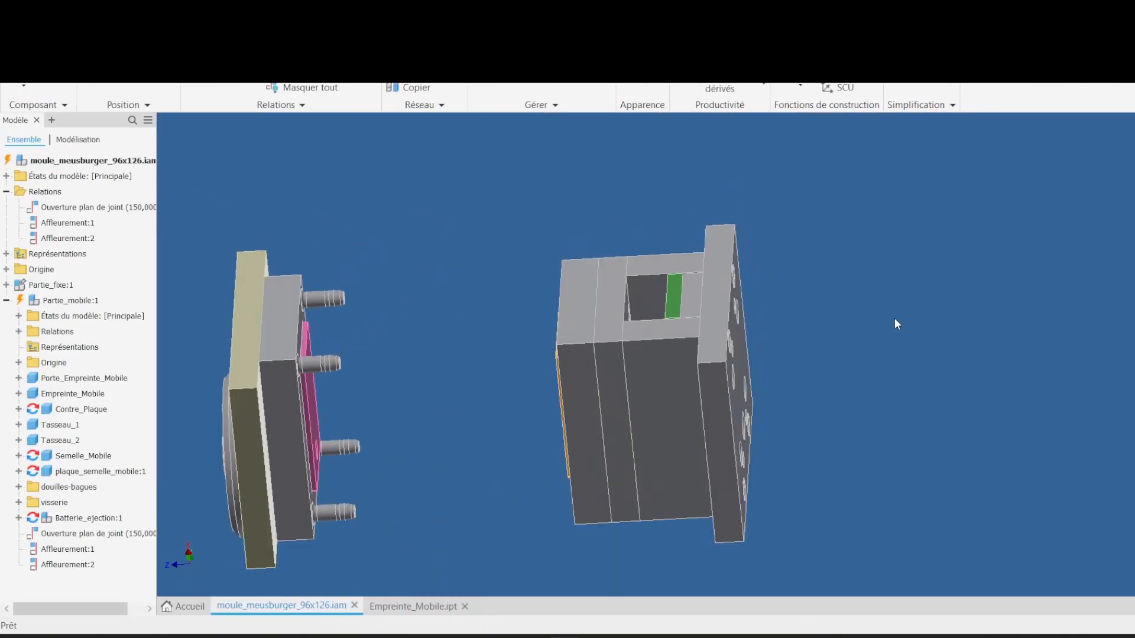
{"action": "left_click", "coordinate": [756, 263]}
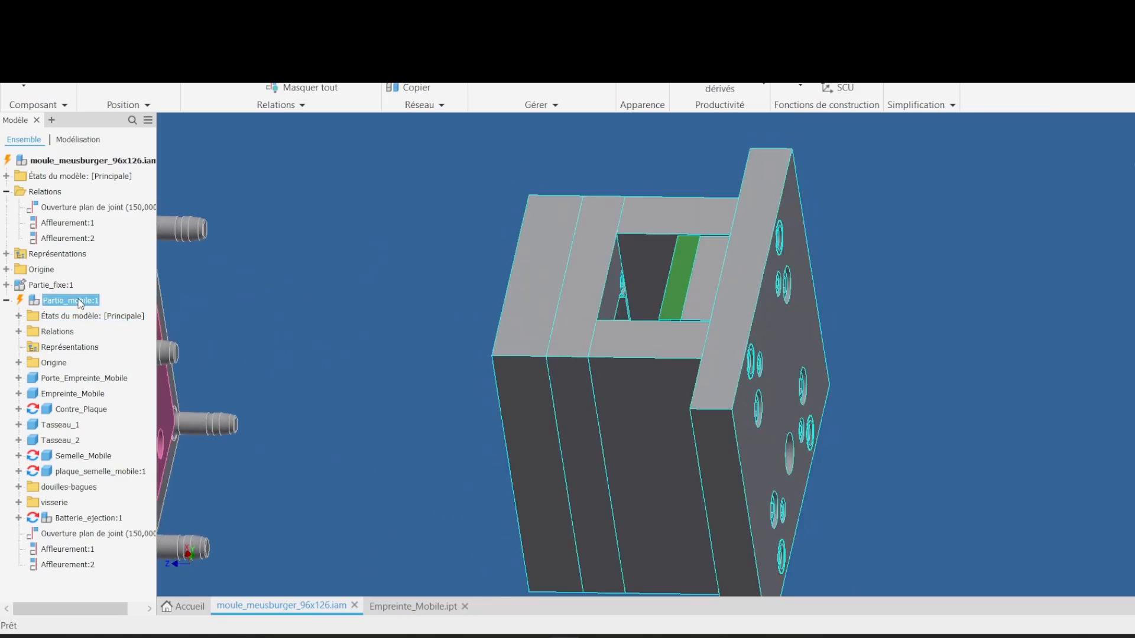
{"action": "right_click", "coordinate": [76, 300]}
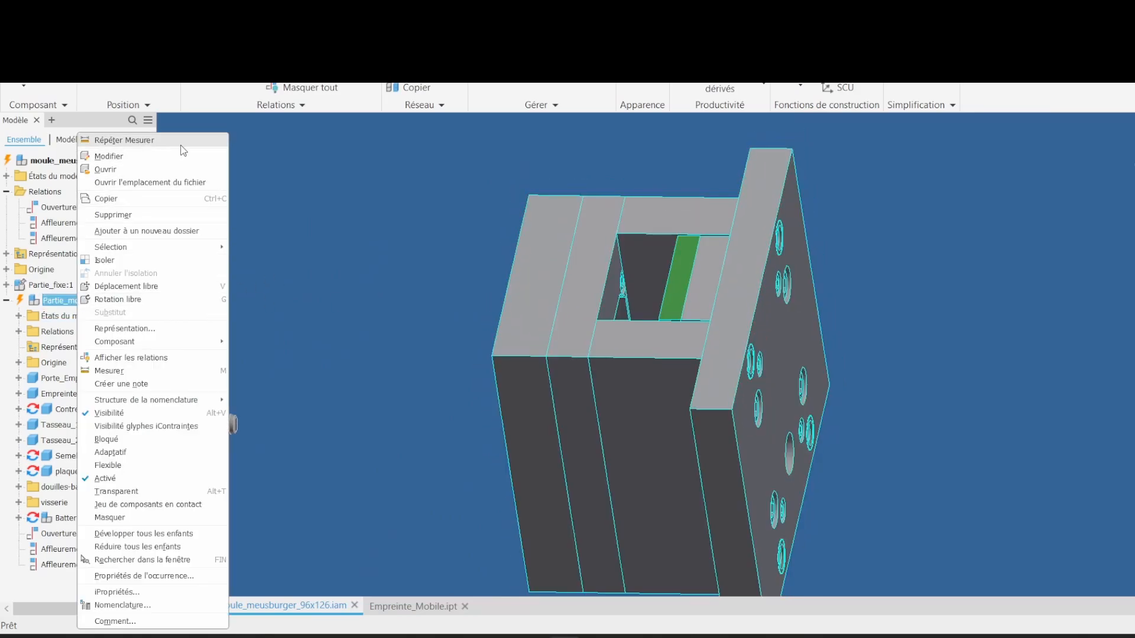
{"action": "left_click", "coordinate": [125, 158]}
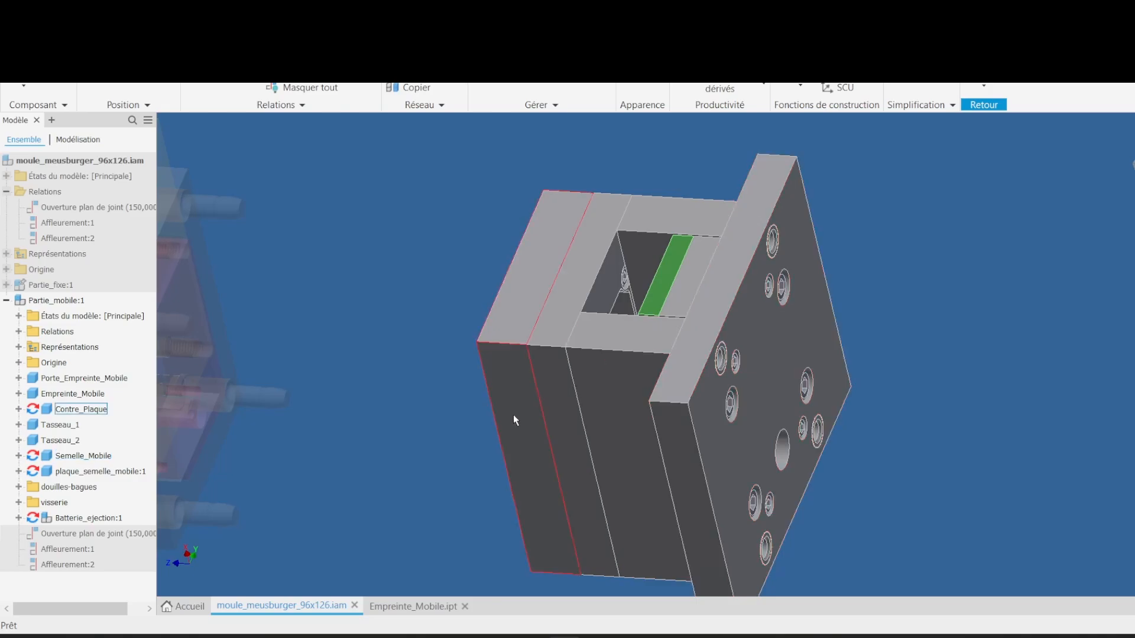
Step: Hide the Semelle_Mobile and plaque_semelle_mobile:1 components to expose the ejector side
{"action": "right_click", "coordinate": [88, 460]}
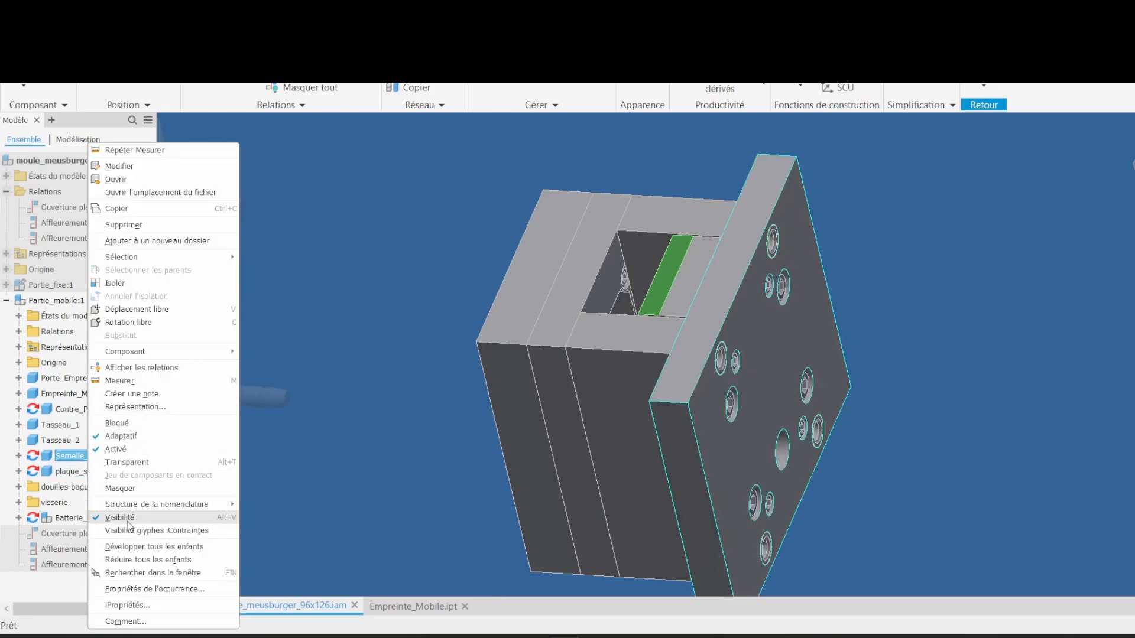
{"action": "left_click", "coordinate": [128, 519]}
{"action": "middle_click_drag", "start_coordinate": [1016, 331], "coordinate": [634, 285], "text": "shift"}
{"action": "right_click", "coordinate": [118, 472]}
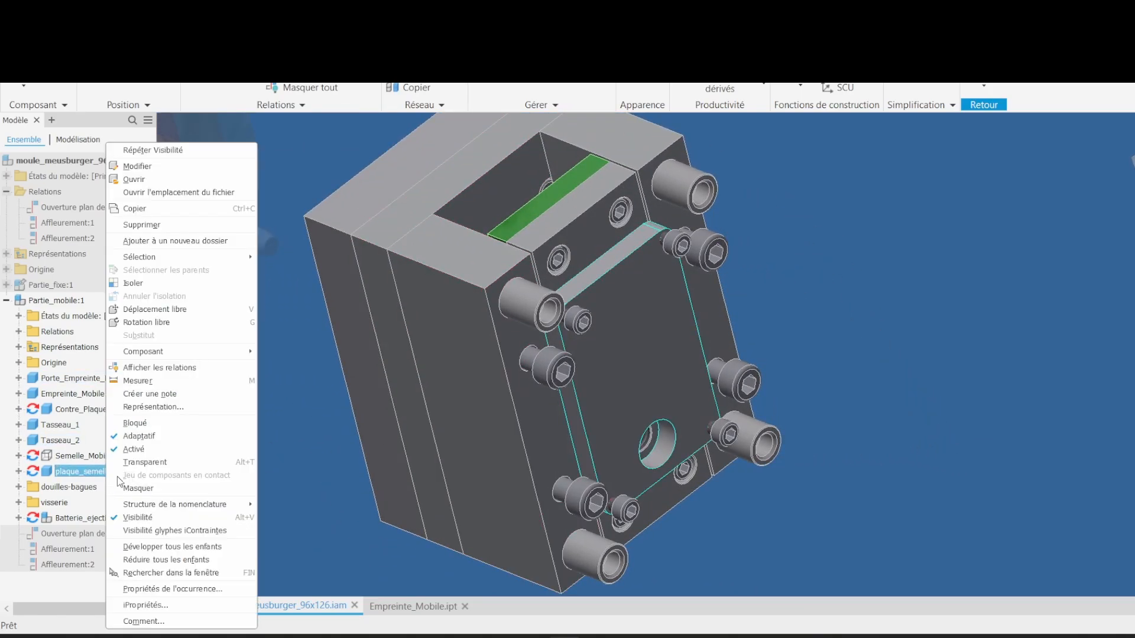
{"action": "left_click", "coordinate": [140, 520]}
{"action": "middle_click_drag", "start_coordinate": [946, 375], "coordinate": [595, 357], "text": "shift"}
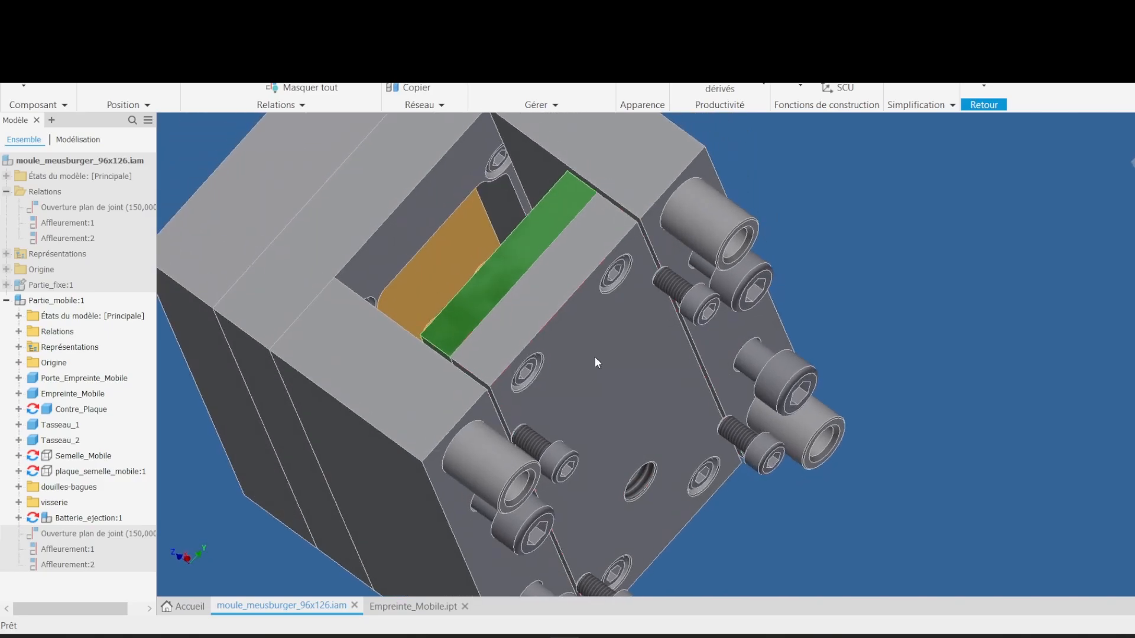
{"action": "left_click", "coordinate": [594, 358]}
{"action": "right_click", "coordinate": [608, 346]}
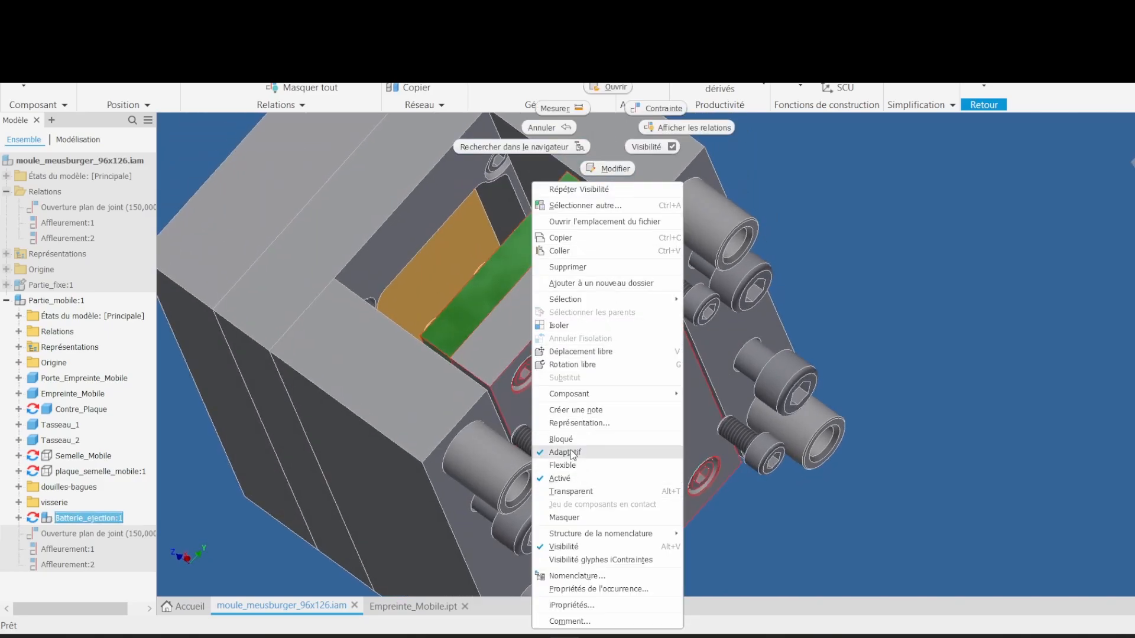
{"action": "left_click", "coordinate": [573, 547]}
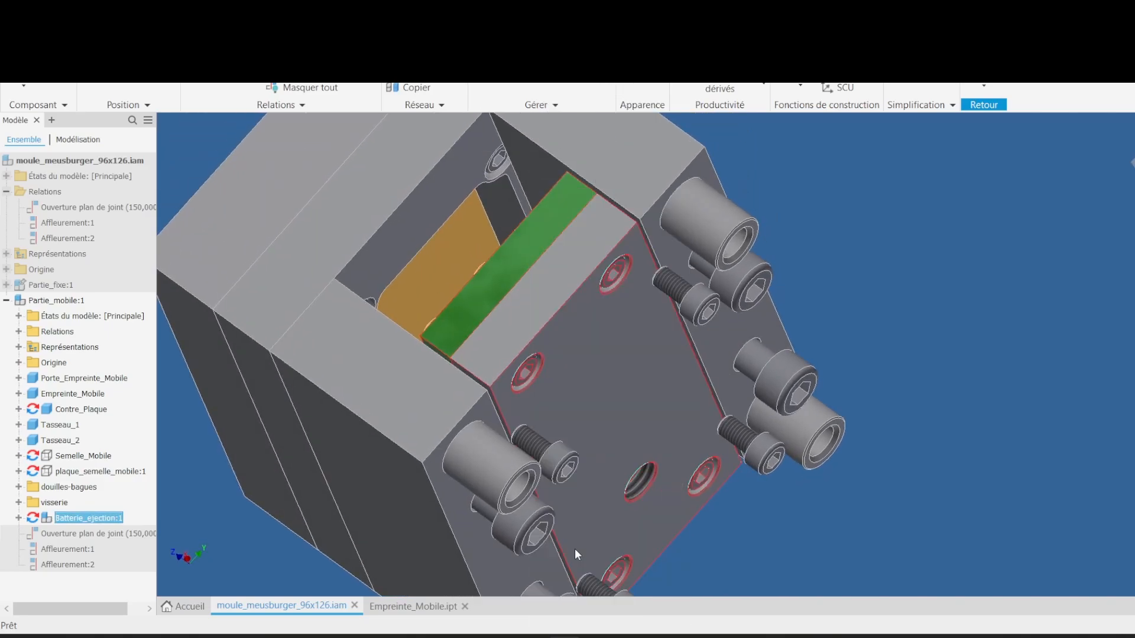
{"action": "right_click", "coordinate": [66, 520]}
{"action": "left_click", "coordinate": [112, 493]}
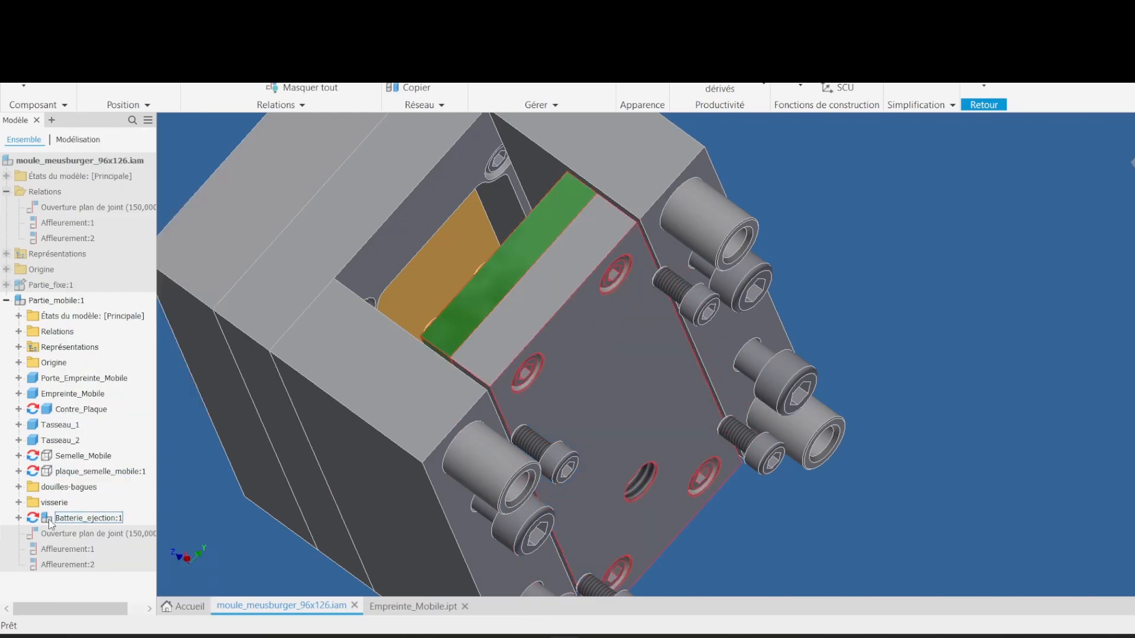
Step: Expand Batterie_ejection:1 and hide its Contre_Plaque_Ejection component
{"action": "left_click", "coordinate": [19, 517]}
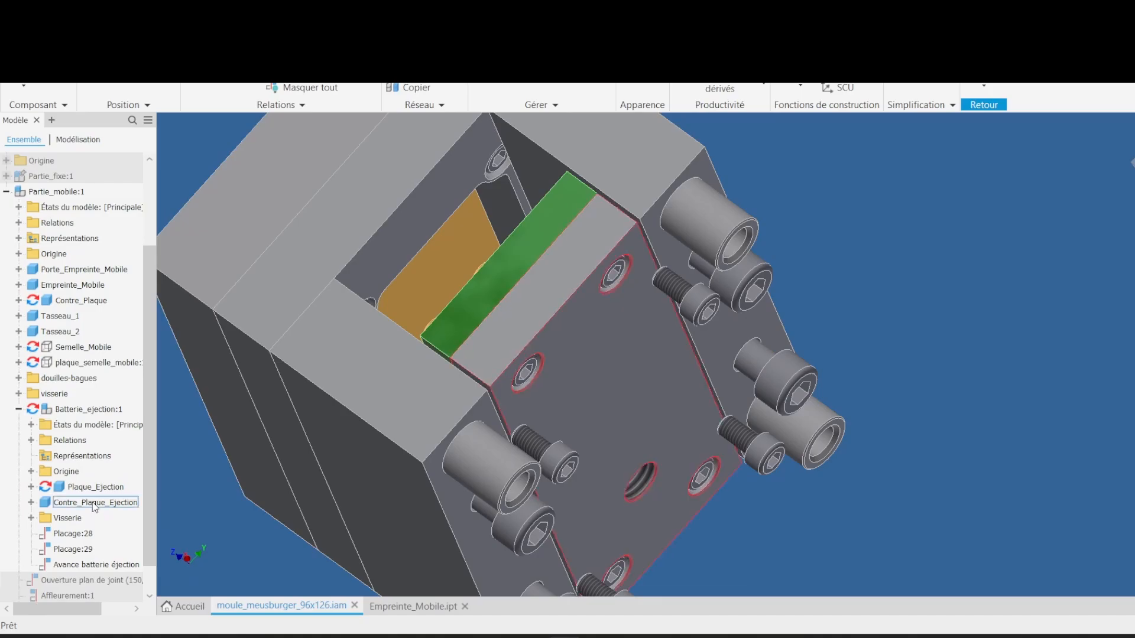
{"action": "right_click", "coordinate": [92, 502]}
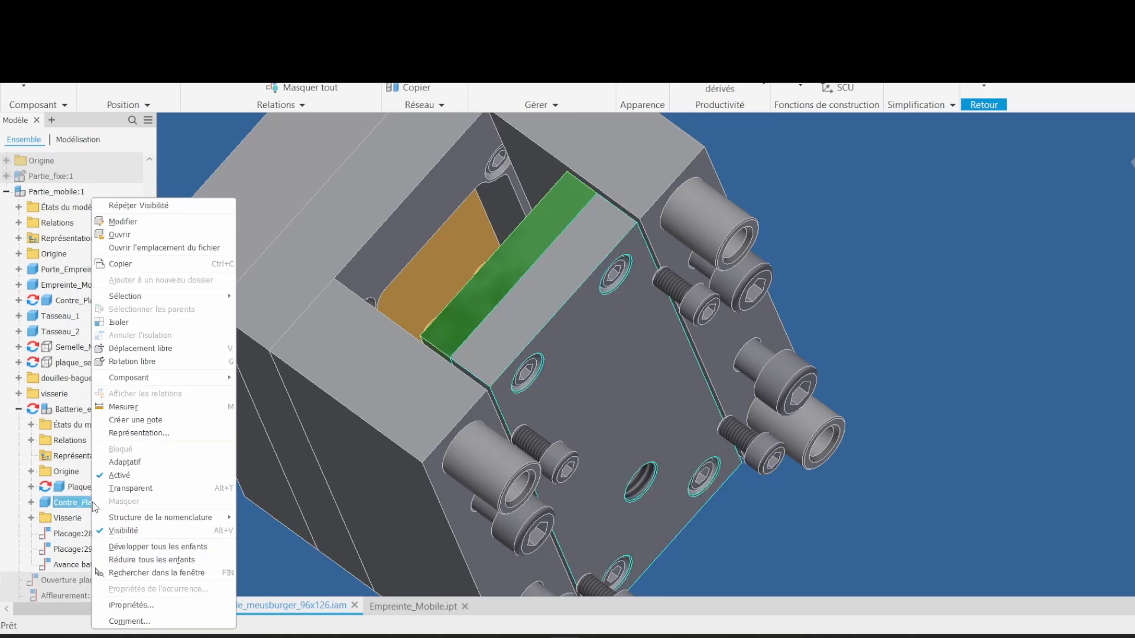
{"action": "left_click", "coordinate": [123, 530]}
{"action": "middle_click_drag", "start_coordinate": [910, 282], "coordinate": [607, 551], "text": "shift"}
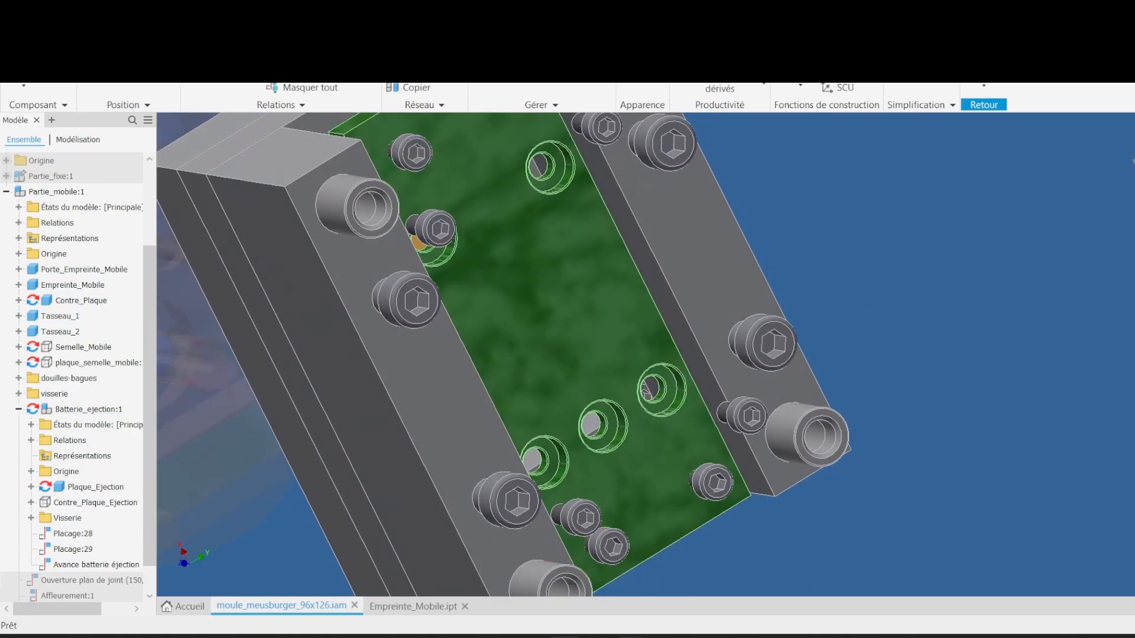
Step: Measure the distance between the ejector plate face and the moving cavity plate face in the assembly
{"action": "mouse_move", "coordinate": [632, 637]}
{"action": "left_click", "coordinate": [712, 588]}
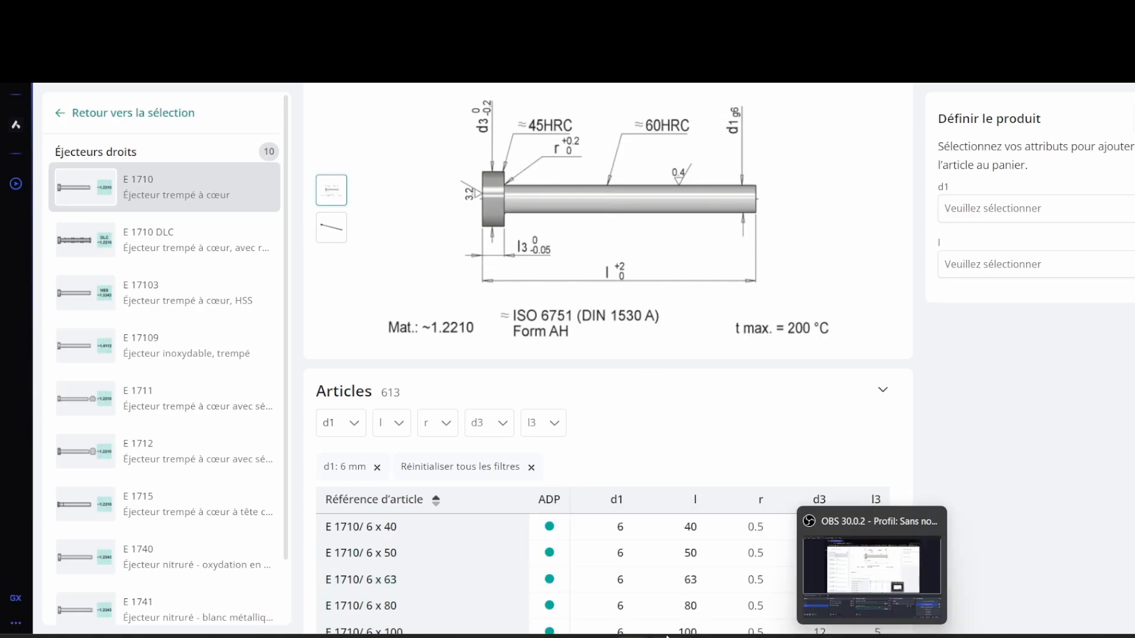
{"action": "left_click", "coordinate": [563, 636]}
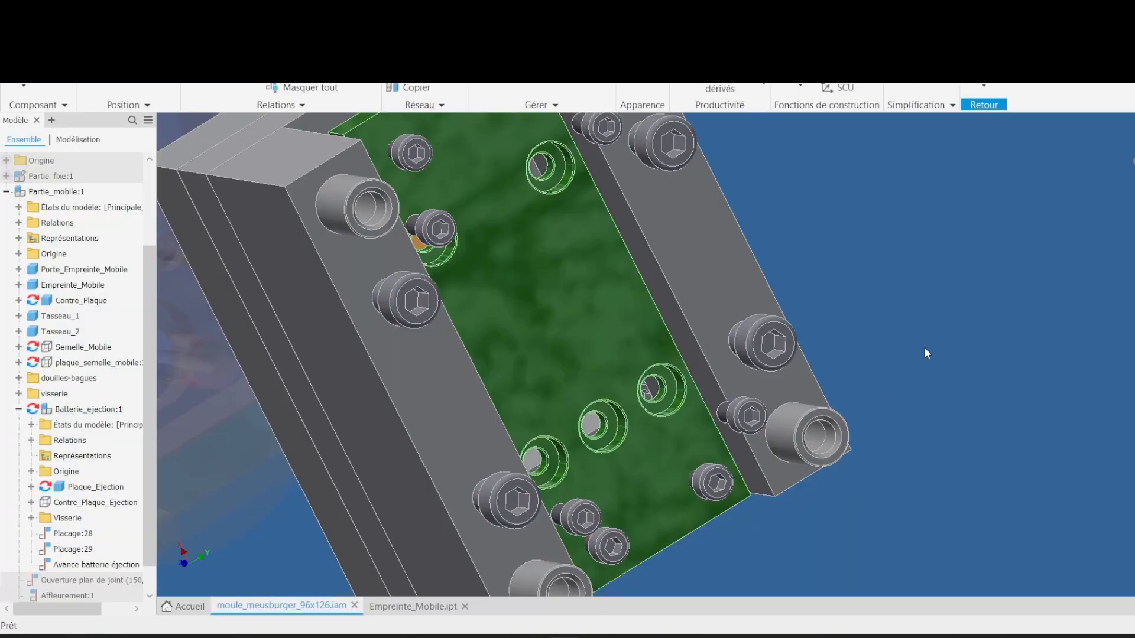
{"action": "key", "text": "m"}
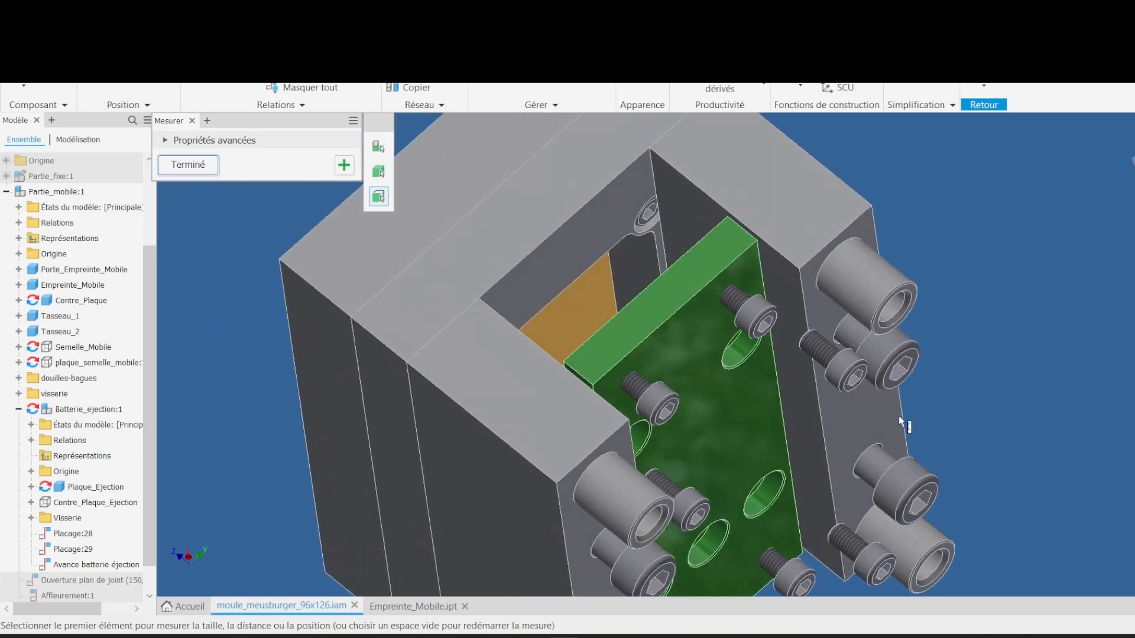
{"action": "left_click", "coordinate": [731, 405]}
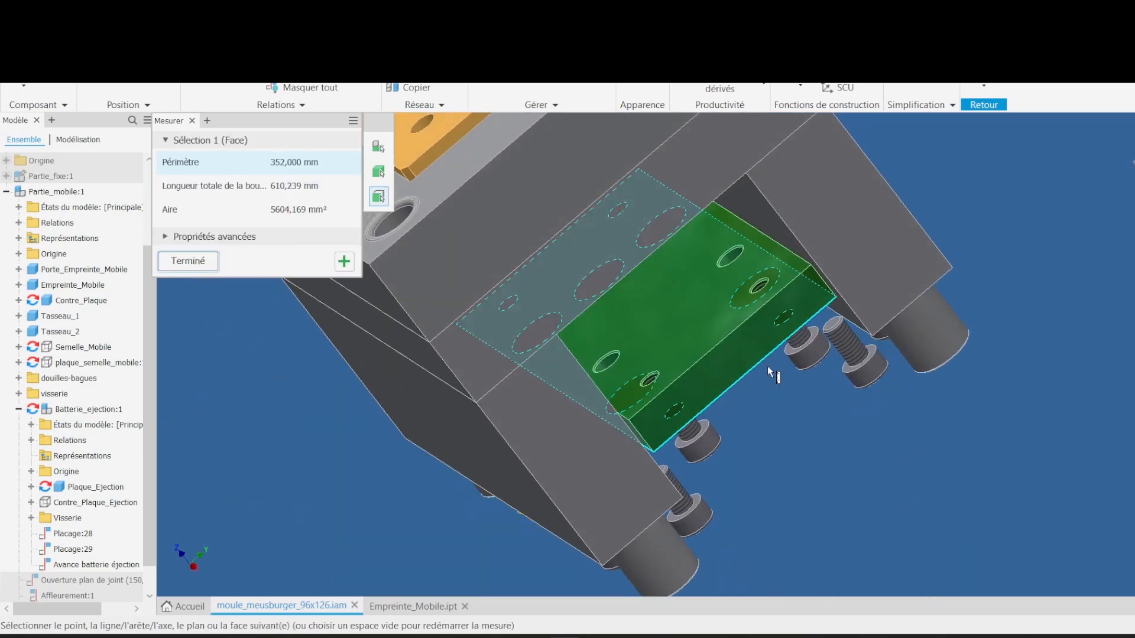
{"action": "left_click", "coordinate": [631, 284]}
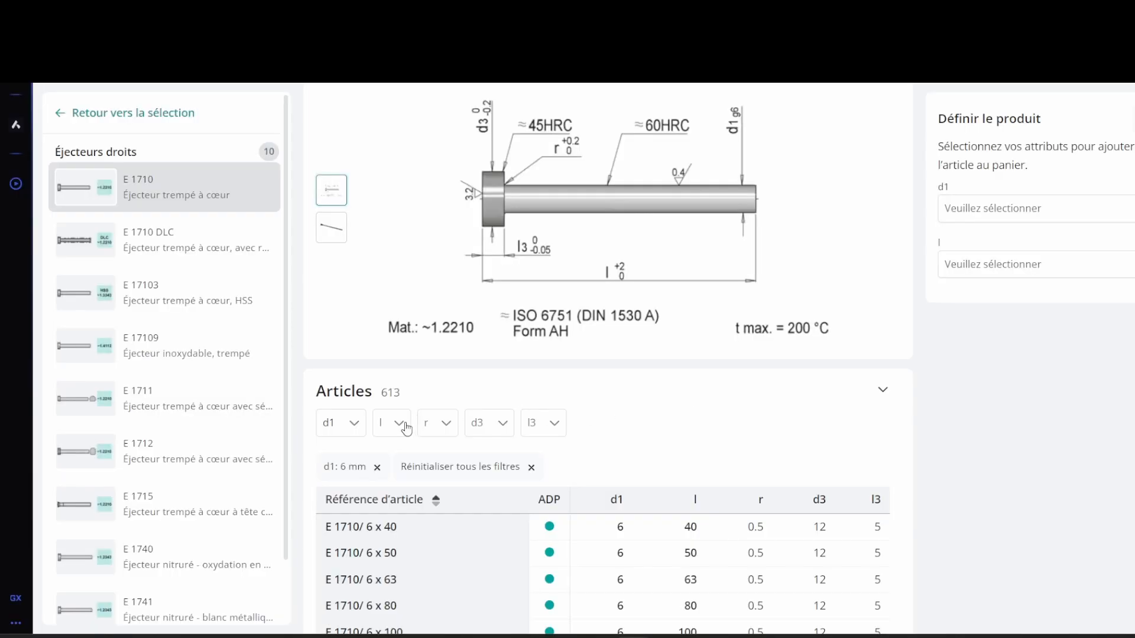
Step: Filter the E 1710 articles by a length l of 80 mm and select the E 1710/ 6 x 80 article
{"action": "left_click", "coordinate": [399, 423]}
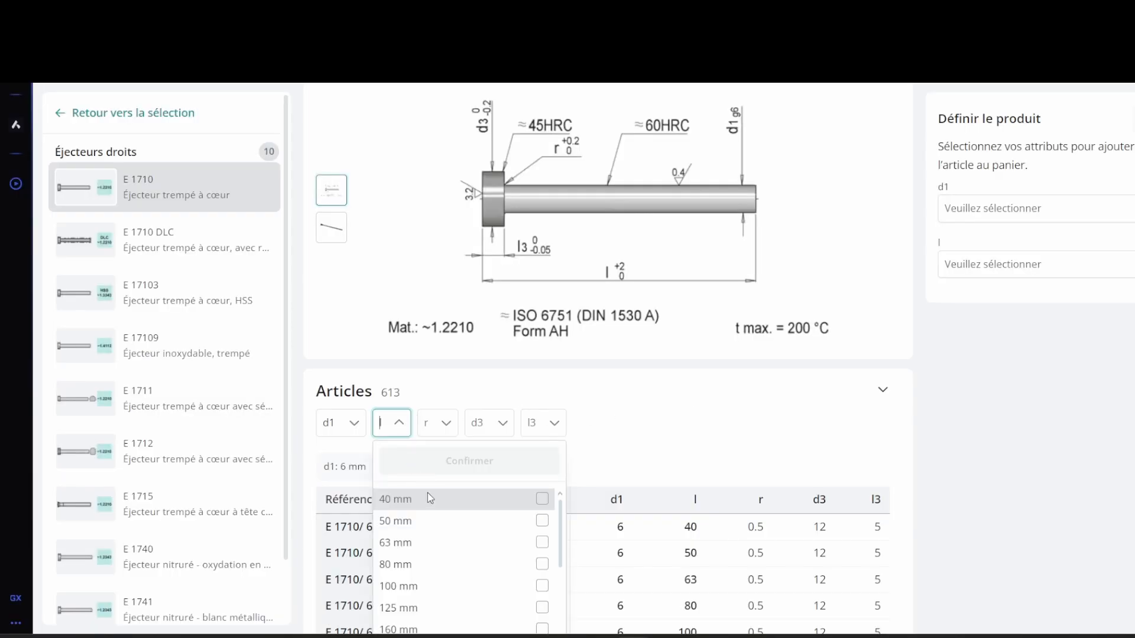
{"action": "left_click", "coordinate": [418, 566]}
{"action": "left_click", "coordinate": [507, 467]}
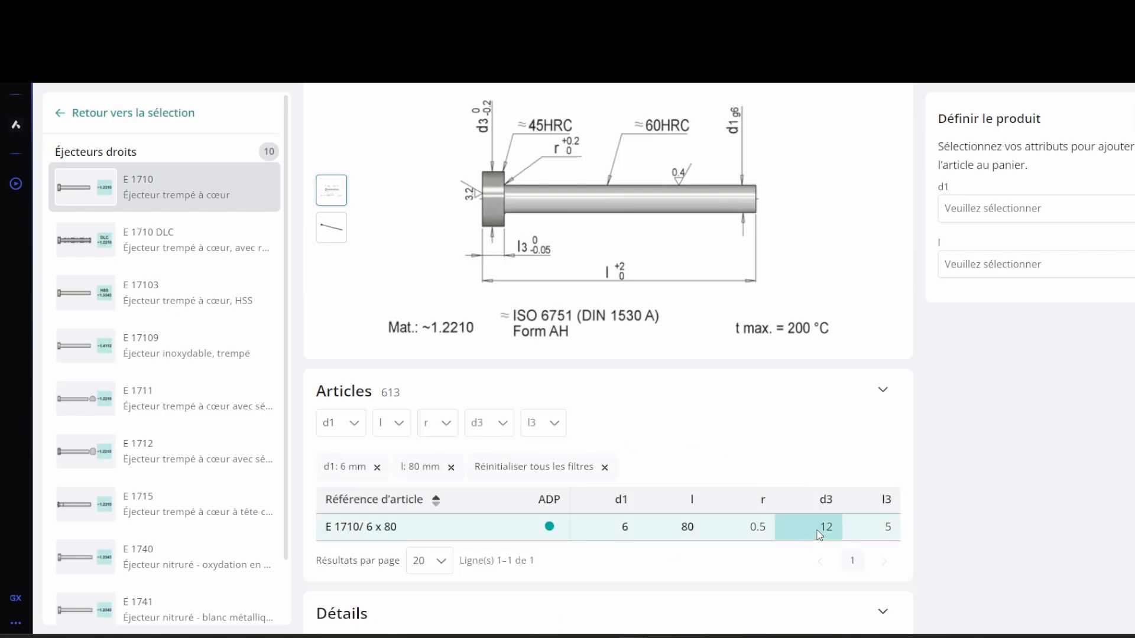
{"action": "left_click", "coordinate": [431, 534]}
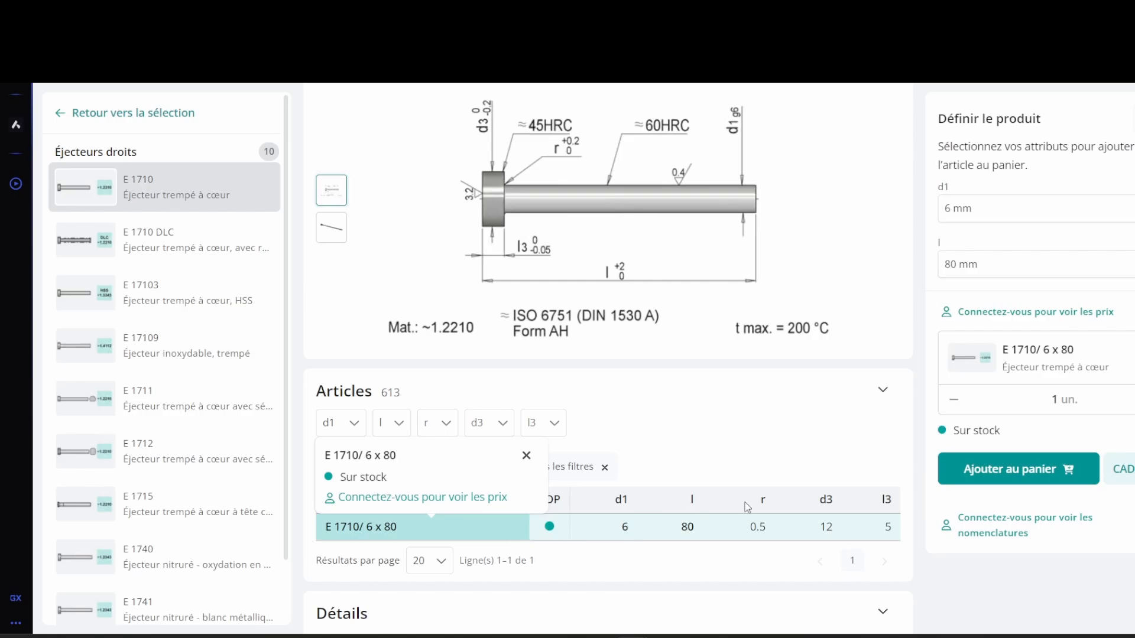
Step: Download the E 1710/ 6 x 80 ejector's 3D CAD model in STEP format and close the export window
{"action": "left_click", "coordinate": [1123, 469]}
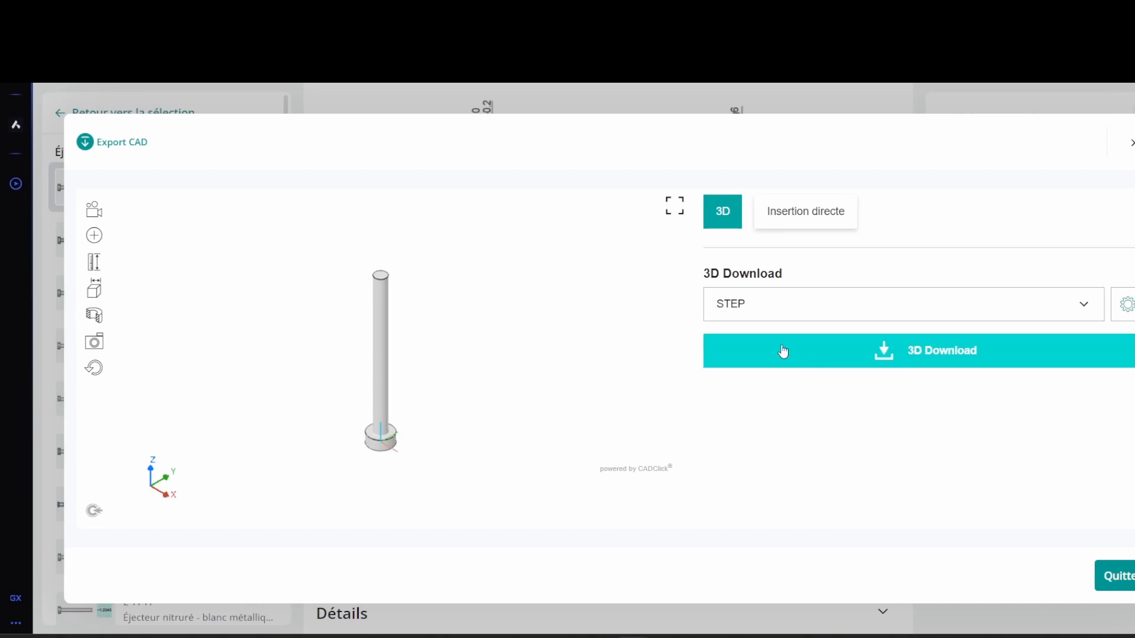
{"action": "left_click", "coordinate": [783, 351]}
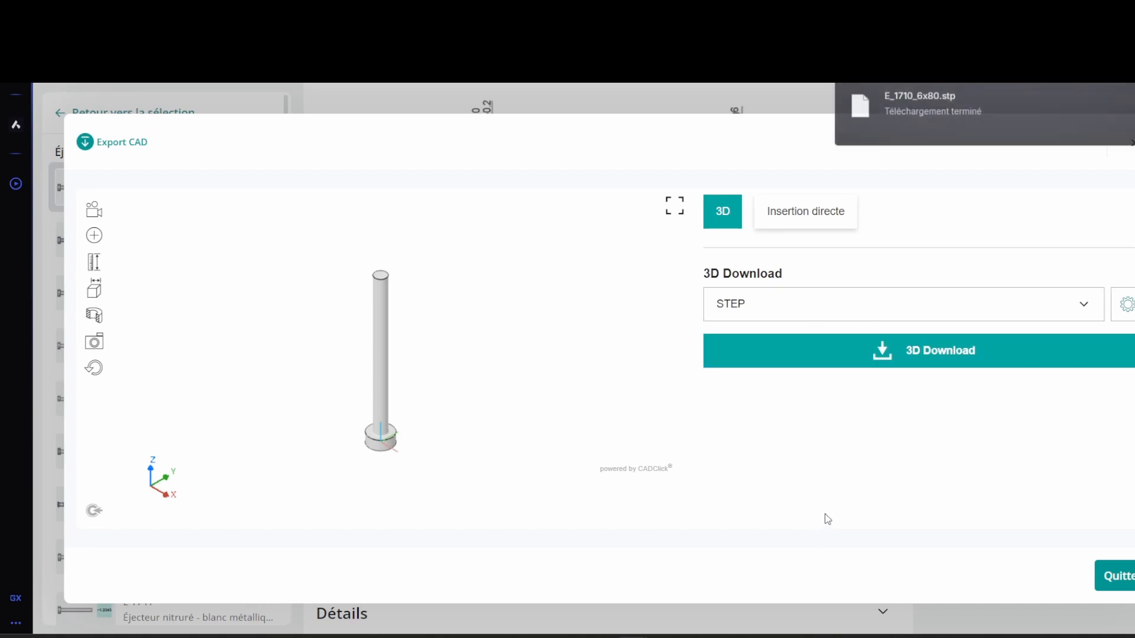
{"action": "left_click", "coordinate": [1129, 580]}
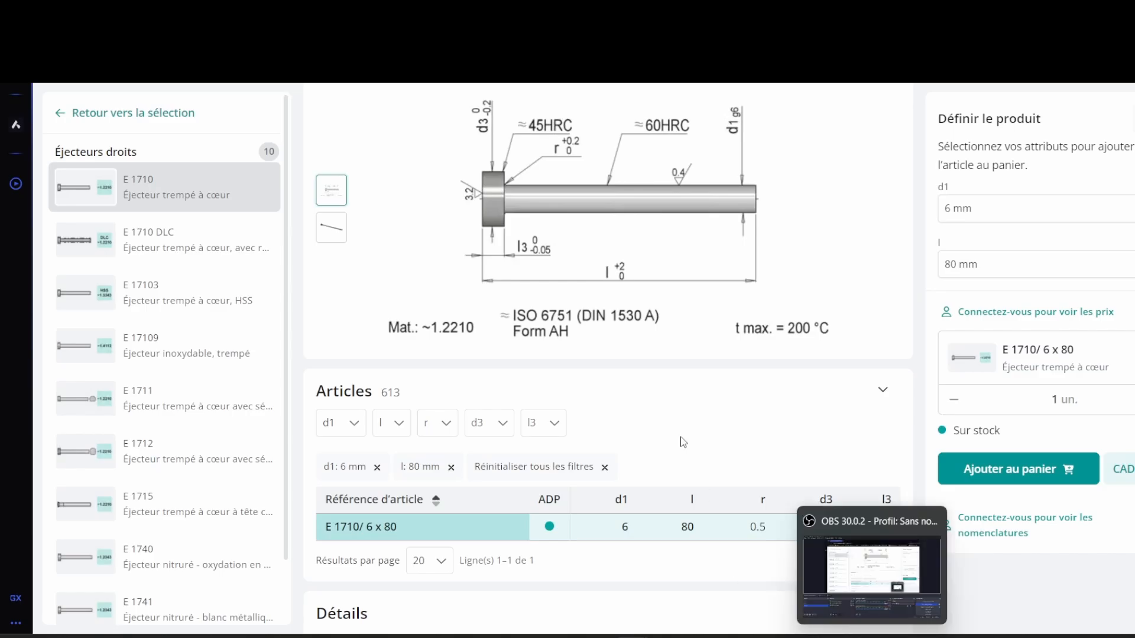
Step: Browse back to the ejector categories and open the E 1720 tubular ejector product page
{"action": "scroll", "coordinate": [388, 260], "scroll_direction": "up", "scroll_amount": 3}
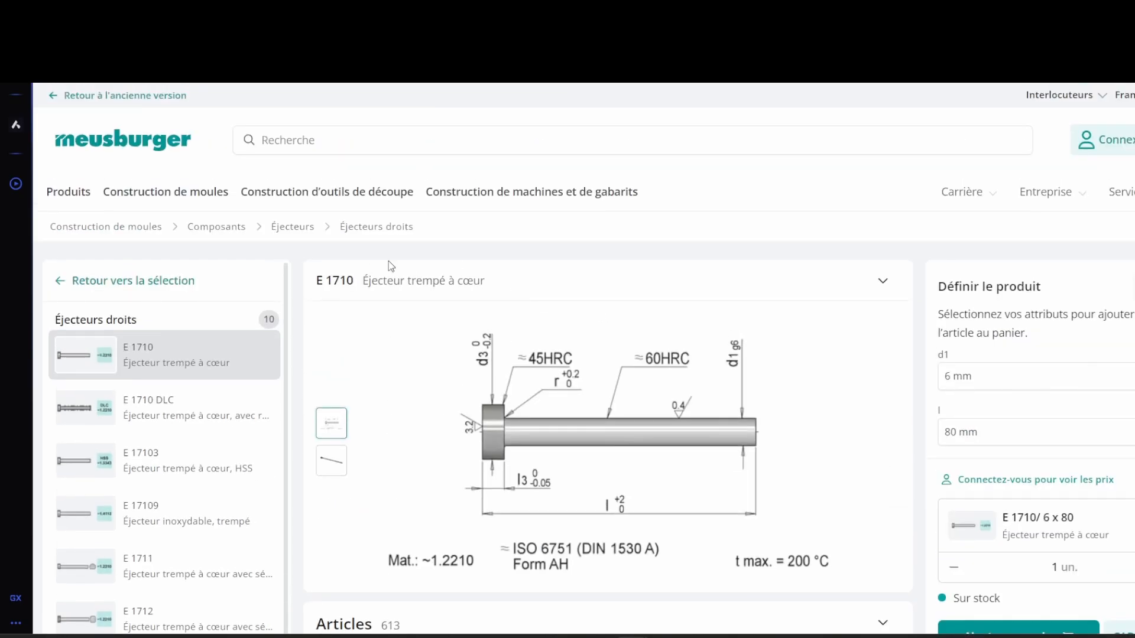
{"action": "left_click", "coordinate": [294, 227]}
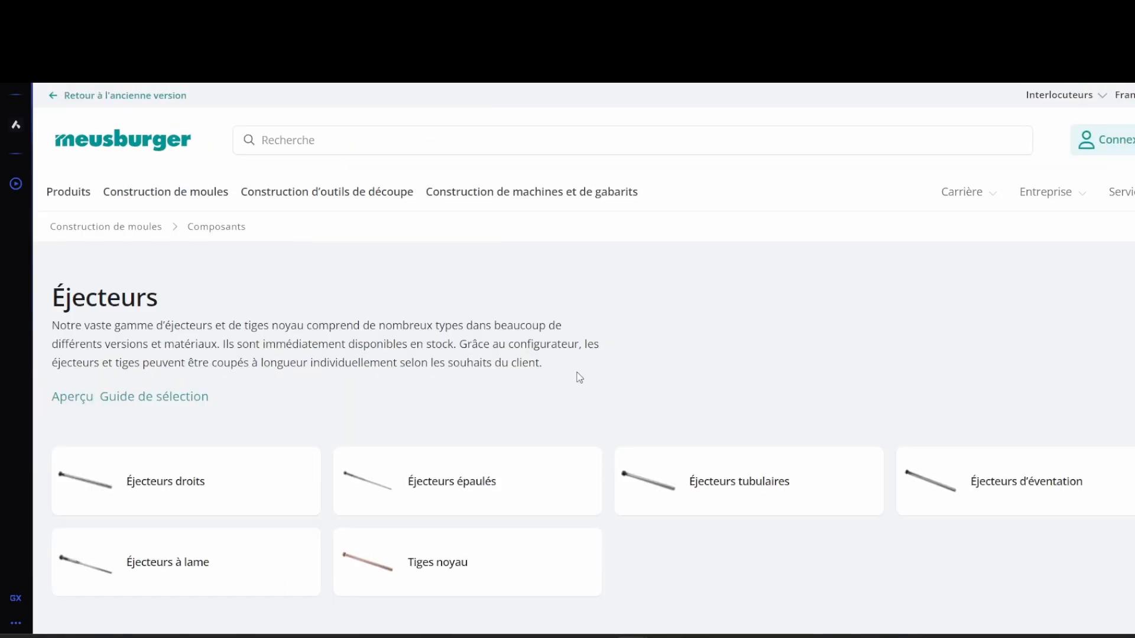
{"action": "left_click", "coordinate": [743, 482]}
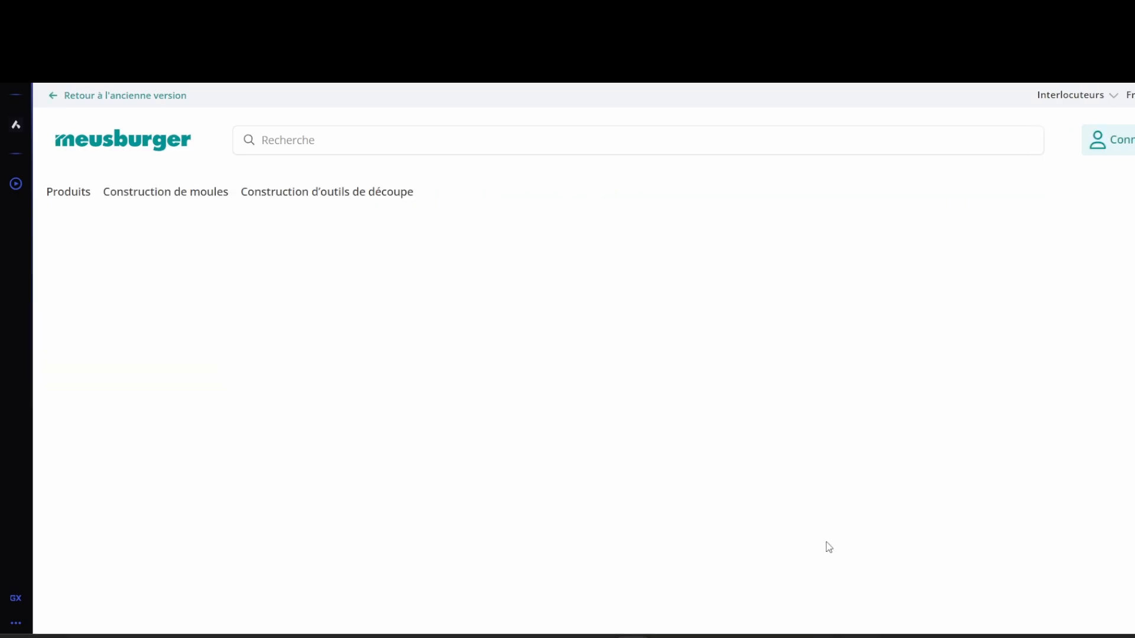
{"action": "scroll", "coordinate": [502, 420], "scroll_direction": "down", "scroll_amount": 3}
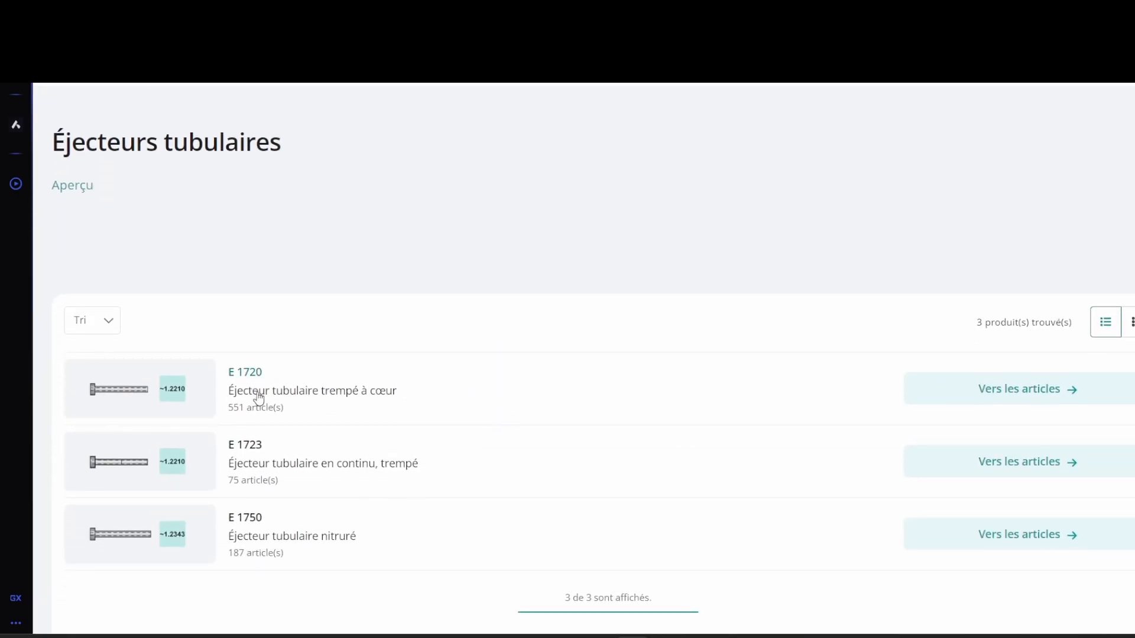
{"action": "left_click", "coordinate": [330, 404]}
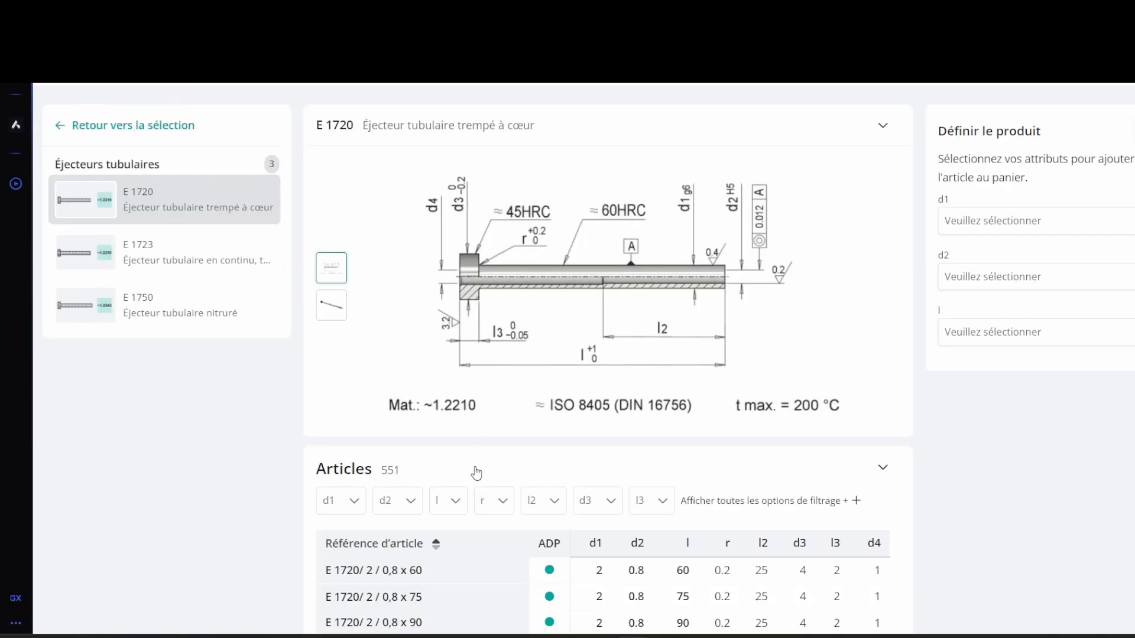
{"action": "left_click", "coordinate": [732, 264]}
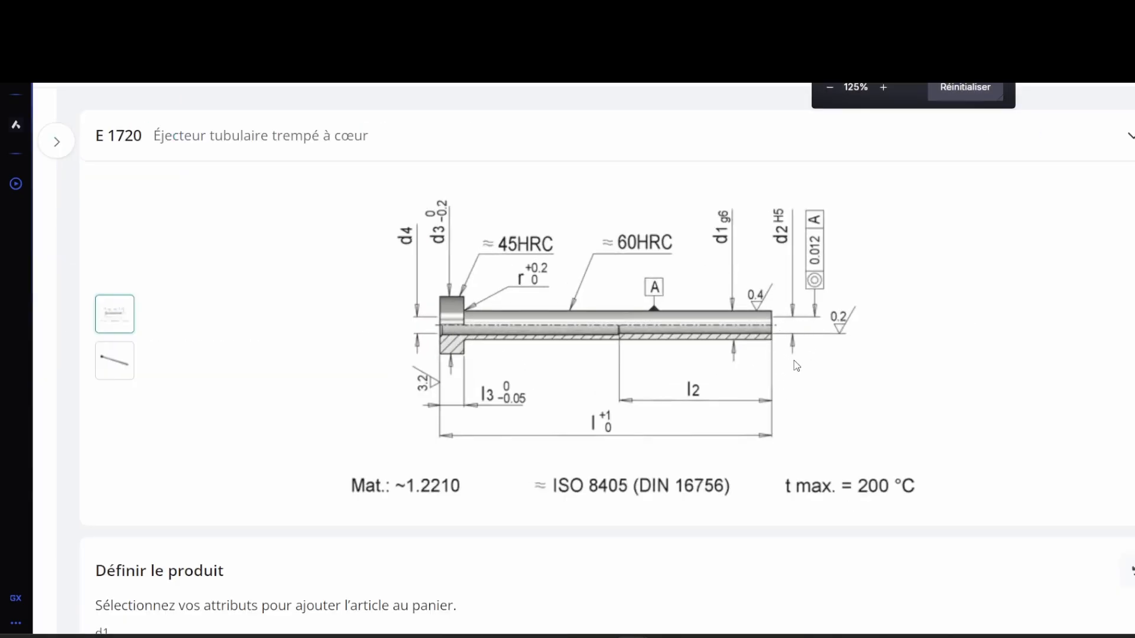
{"action": "key", "text": "ctrl+minus"}
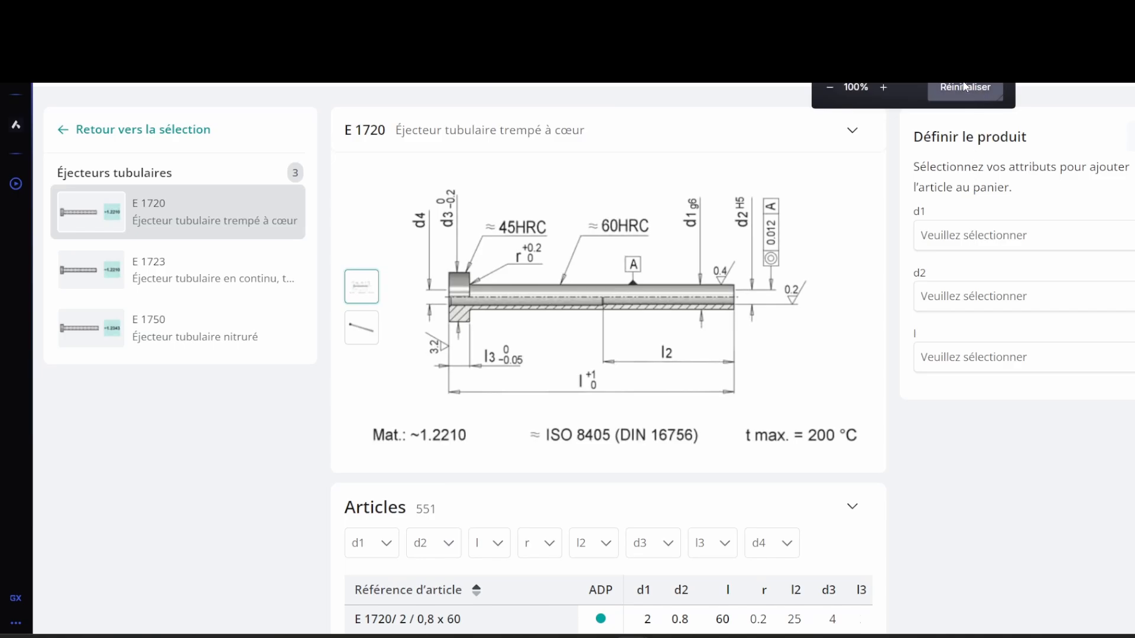
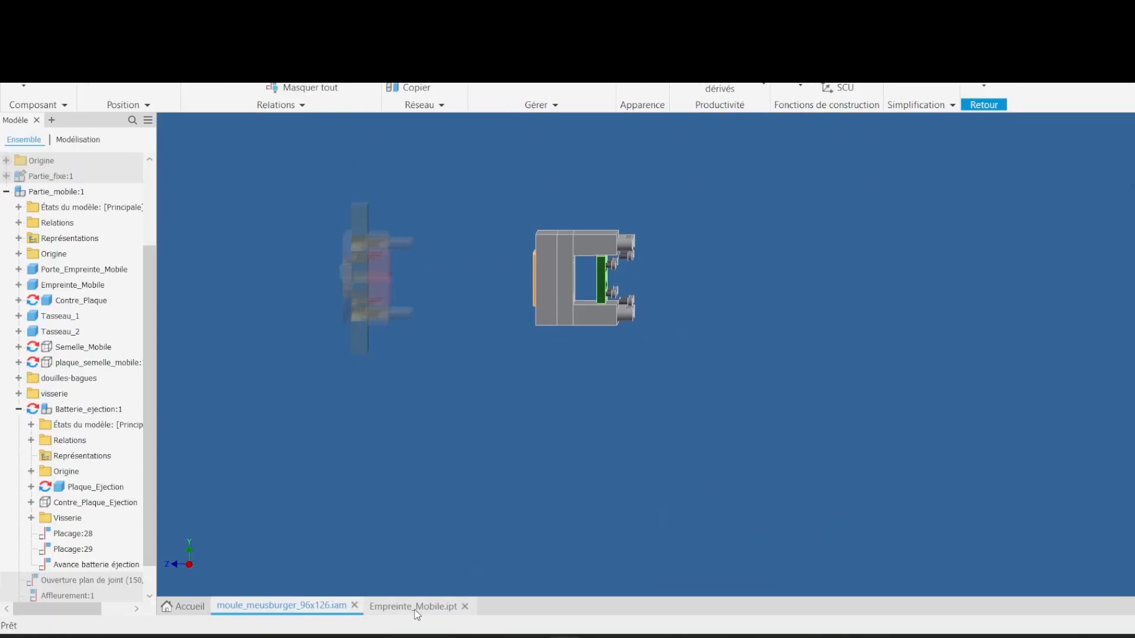
Step: Open the moving cavity part and measure the diameter of one of its ejector holes
{"action": "left_click", "coordinate": [415, 610]}
{"action": "scroll", "coordinate": [665, 353], "scroll_direction": "up", "scroll_amount": 2}
{"action": "scroll", "coordinate": [550, 392], "scroll_direction": "down", "scroll_amount": 5}
{"action": "key", "text": "m"}
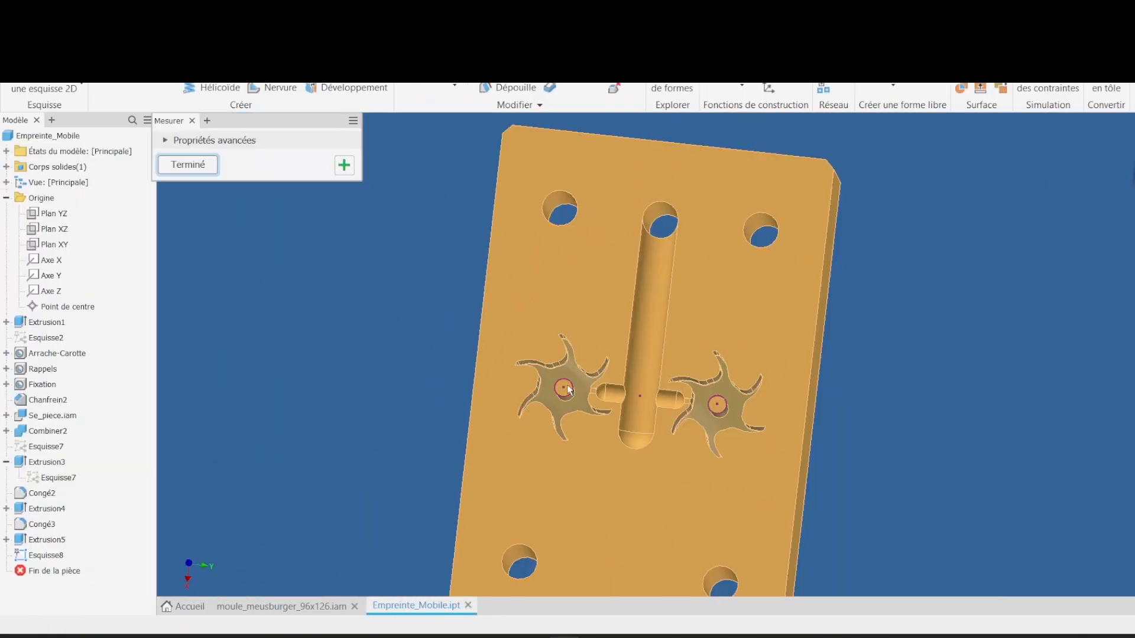
{"action": "scroll", "coordinate": [569, 390], "scroll_direction": "up", "scroll_amount": 4}
{"action": "left_click", "coordinate": [589, 383]}
{"action": "scroll", "coordinate": [602, 325], "scroll_direction": "down", "scroll_amount": 3}
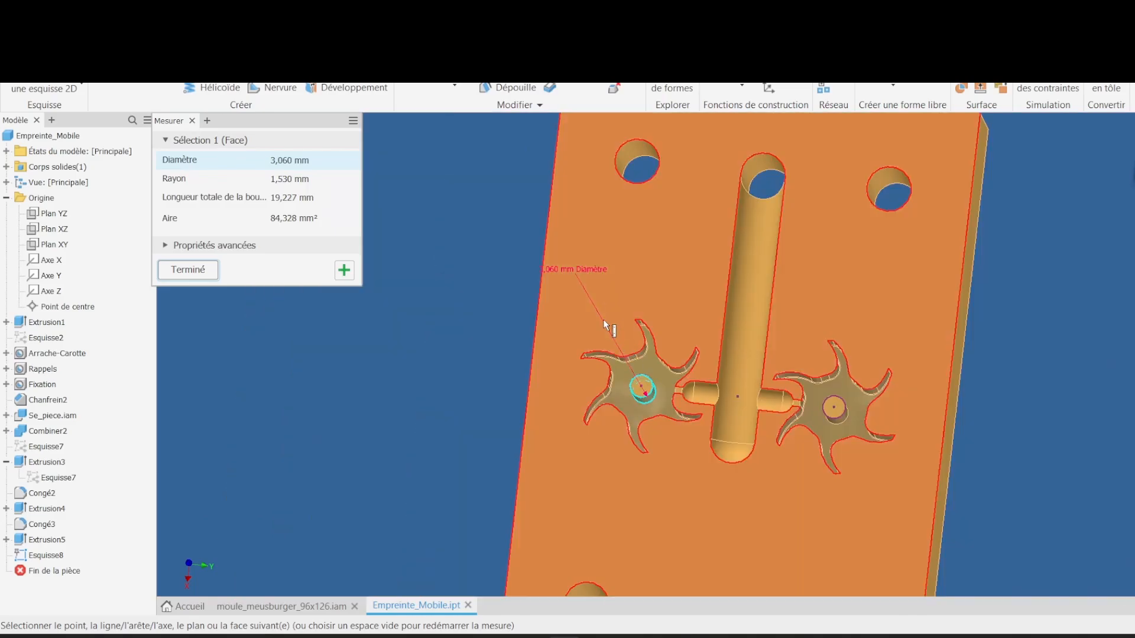
{"action": "scroll", "coordinate": [520, 282], "scroll_direction": "up", "scroll_amount": 3}
{"action": "left_click", "coordinate": [508, 313]}
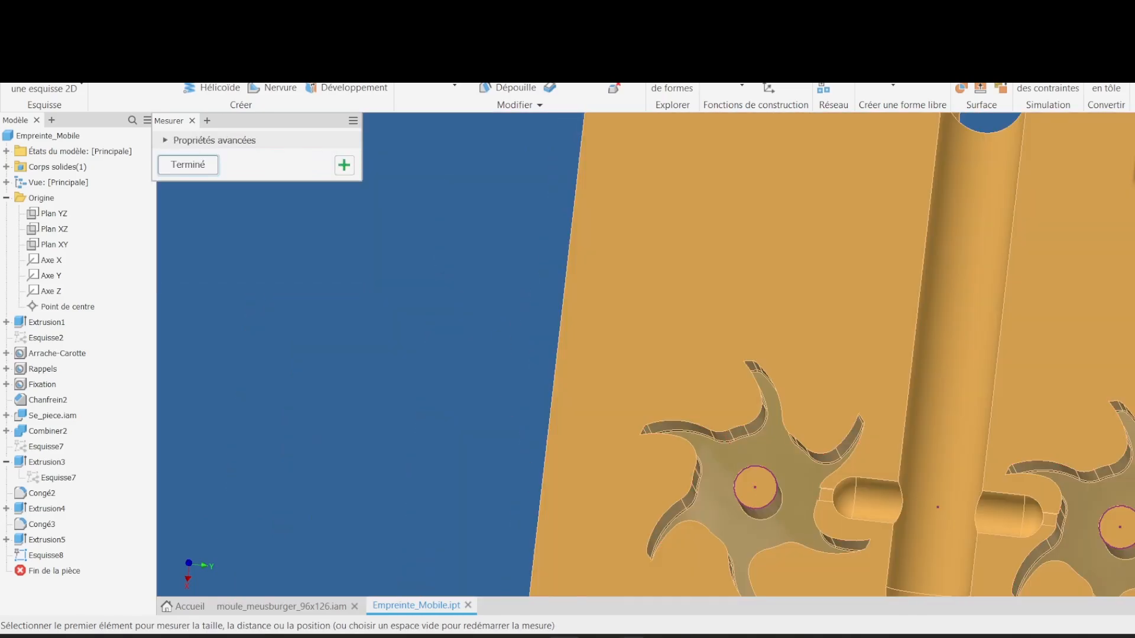
Step: Switch to the Meusburger site and filter the E 1720 articles by a d2 of 3 mm
{"action": "mouse_move", "coordinate": [631, 637]}
{"action": "left_click", "coordinate": [686, 576]}
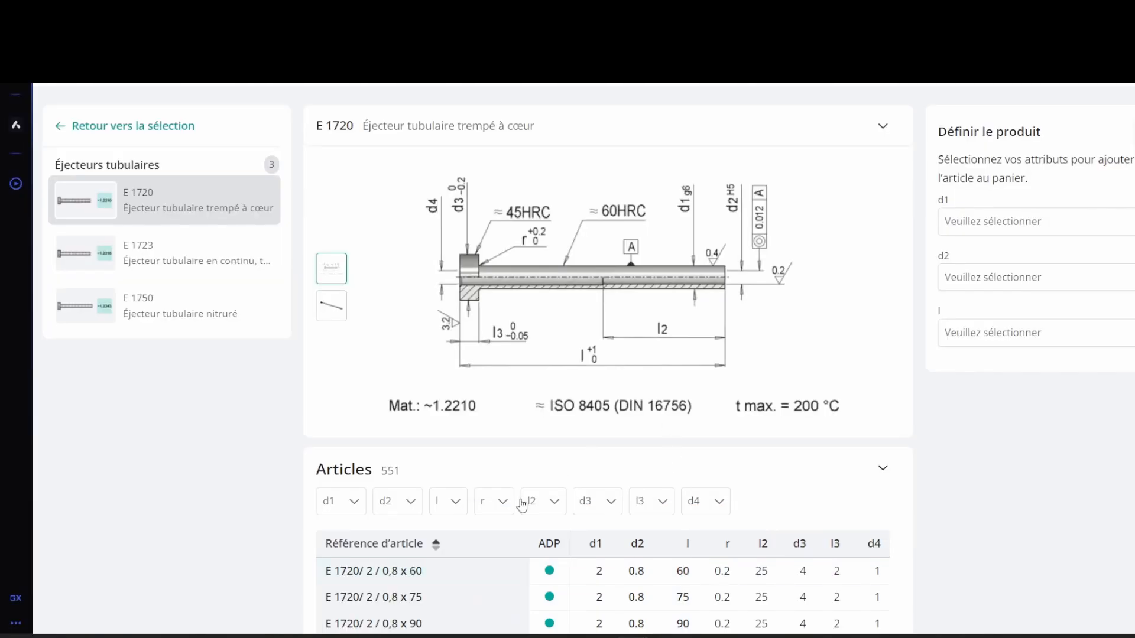
{"action": "left_click", "coordinate": [393, 499]}
{"action": "scroll", "coordinate": [461, 590], "scroll_direction": "down", "scroll_amount": 2}
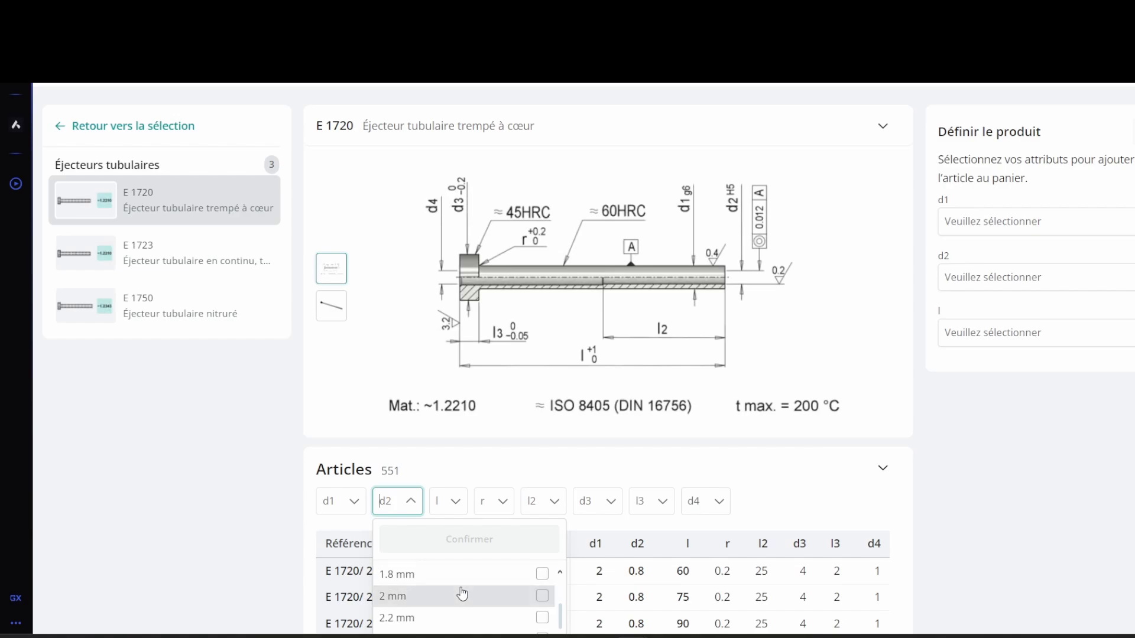
{"action": "scroll", "coordinate": [674, 574], "scroll_direction": "down", "scroll_amount": 1}
{"action": "scroll", "coordinate": [1096, 401], "scroll_direction": "down", "scroll_amount": 1}
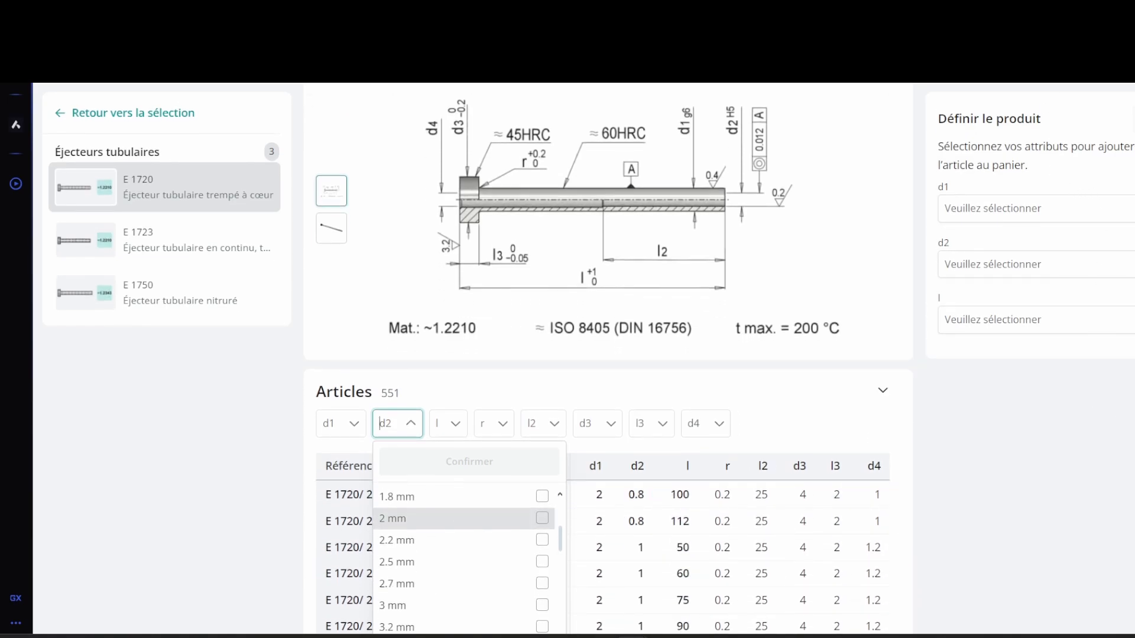
{"action": "scroll", "coordinate": [425, 574], "scroll_direction": "down", "scroll_amount": 2}
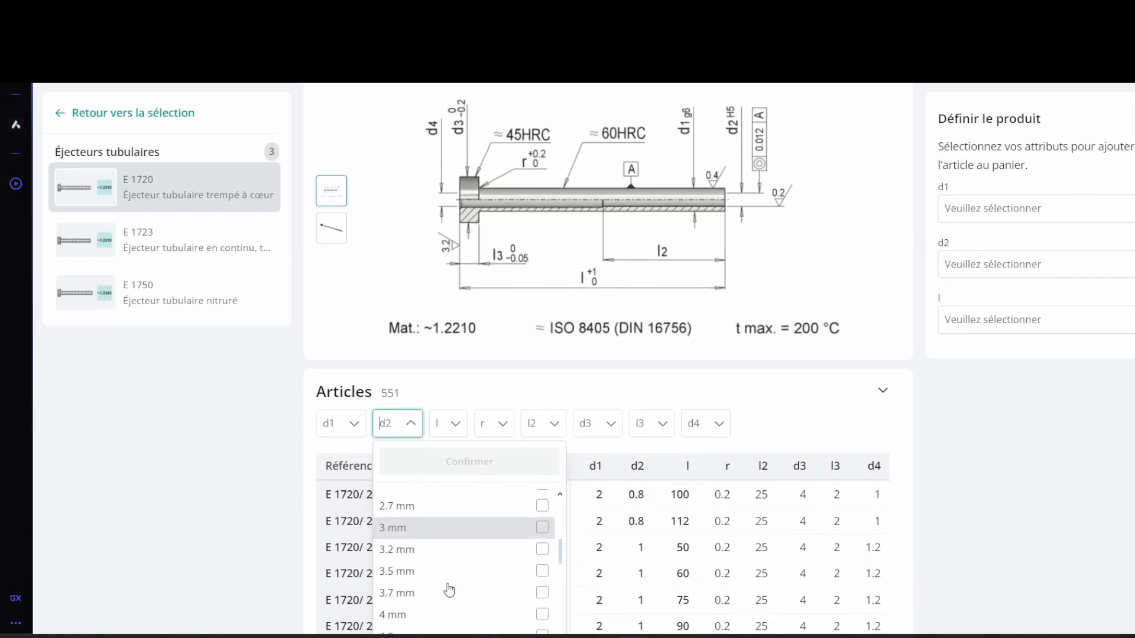
{"action": "left_click", "coordinate": [431, 535]}
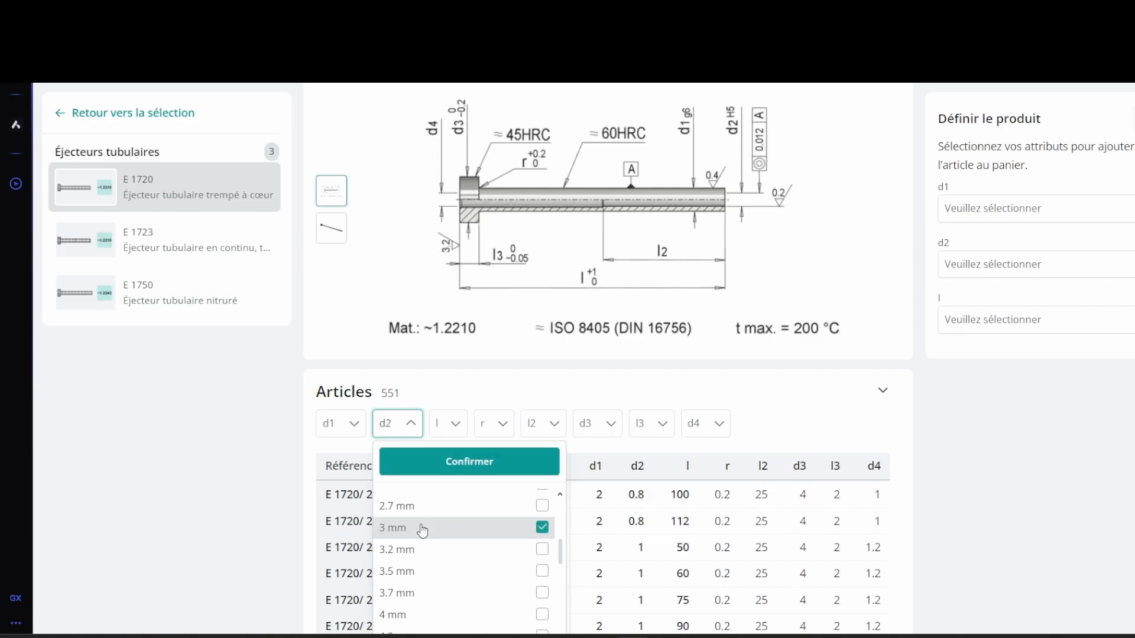
{"action": "left_click", "coordinate": [453, 462]}
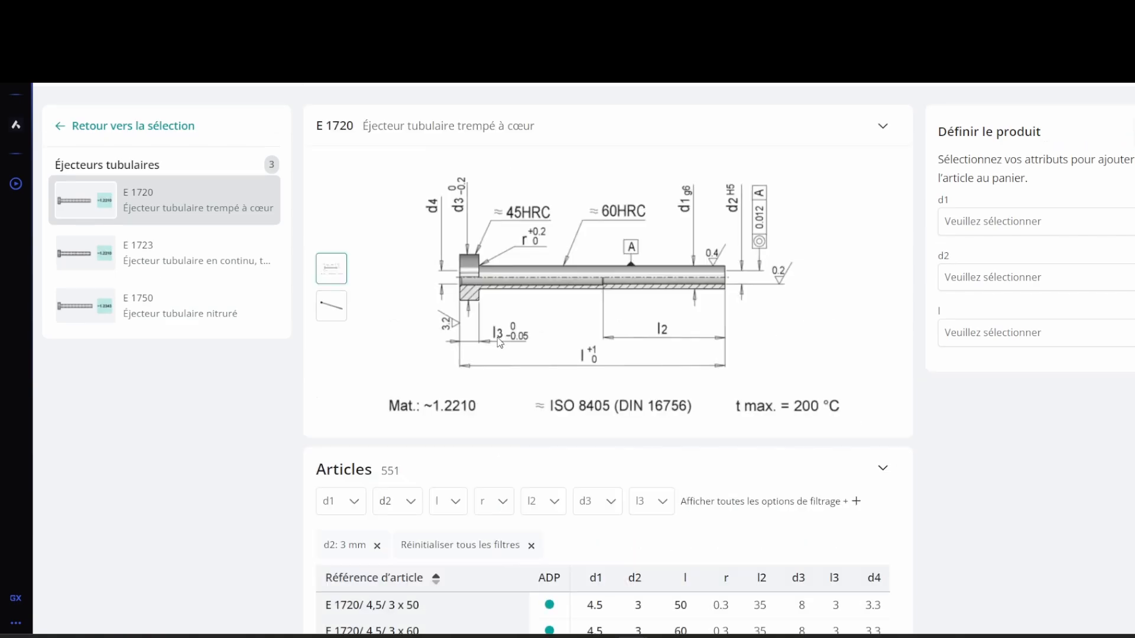
Step: Add a filter for a length l of 100 mm
{"action": "left_click", "coordinate": [667, 637]}
{"action": "scroll", "coordinate": [633, 518], "scroll_direction": "down", "scroll_amount": 2}
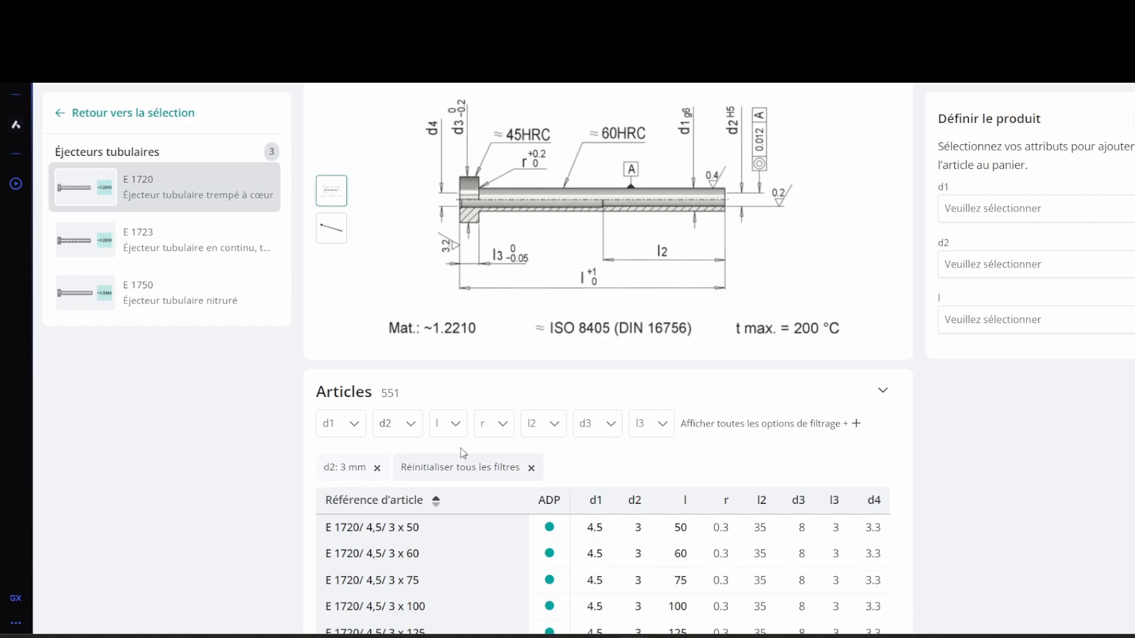
{"action": "left_click", "coordinate": [451, 423]}
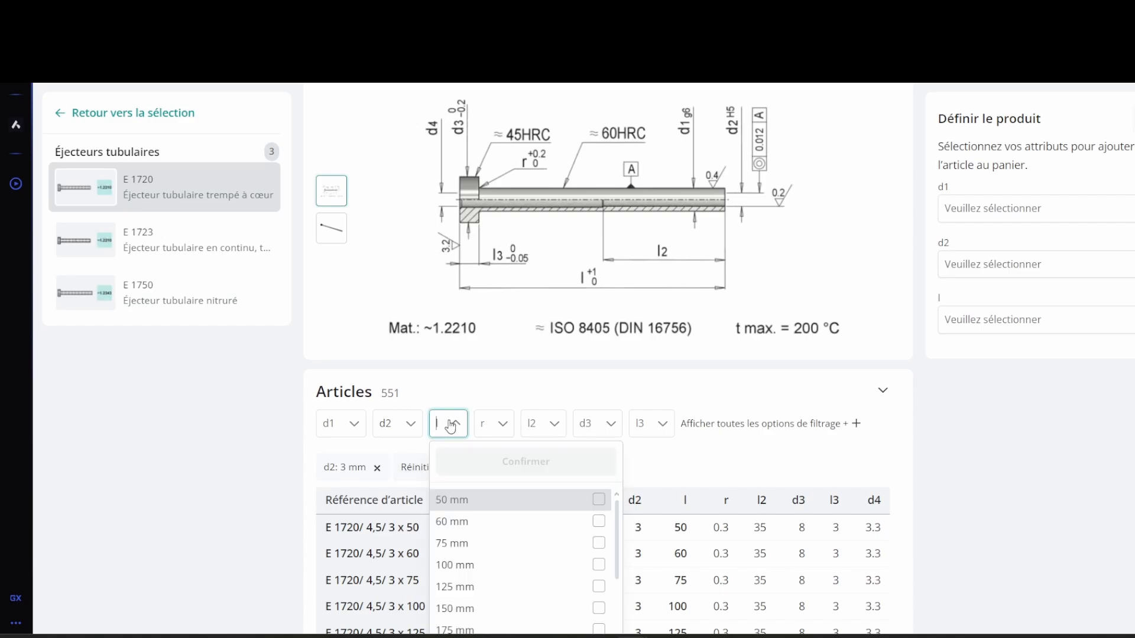
{"action": "left_click", "coordinate": [502, 565]}
{"action": "left_click", "coordinate": [576, 468]}
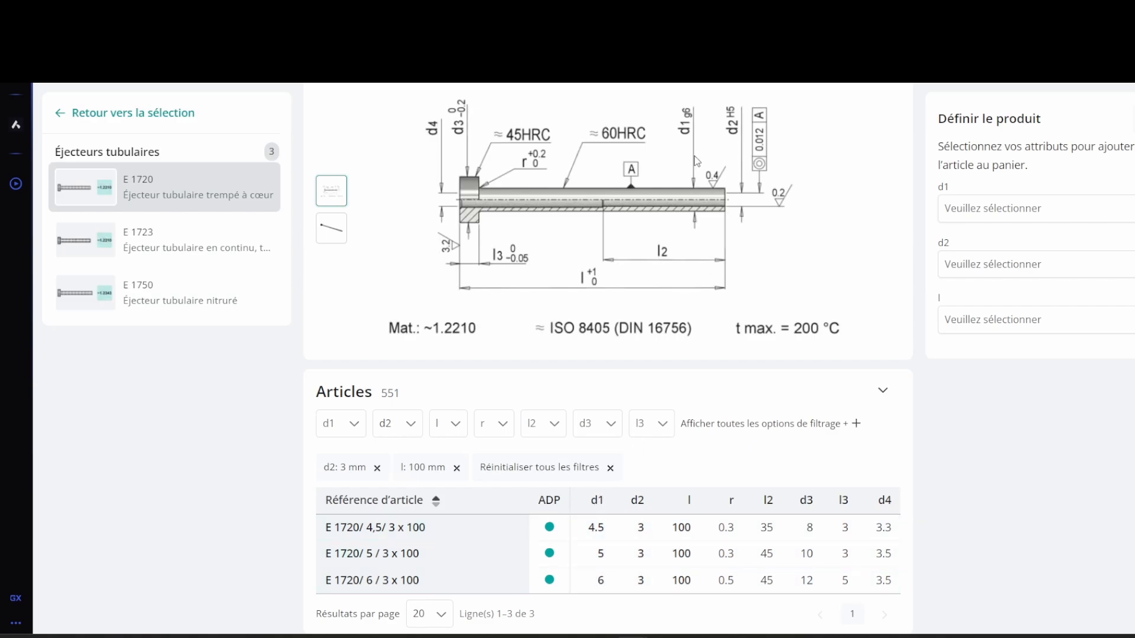
Step: Filter by a d1 of 6 mm and select the E 1720/ 6 / 3 x 100 article
{"action": "left_click", "coordinate": [342, 424]}
{"action": "scroll", "coordinate": [378, 472], "scroll_direction": "down", "scroll_amount": 2}
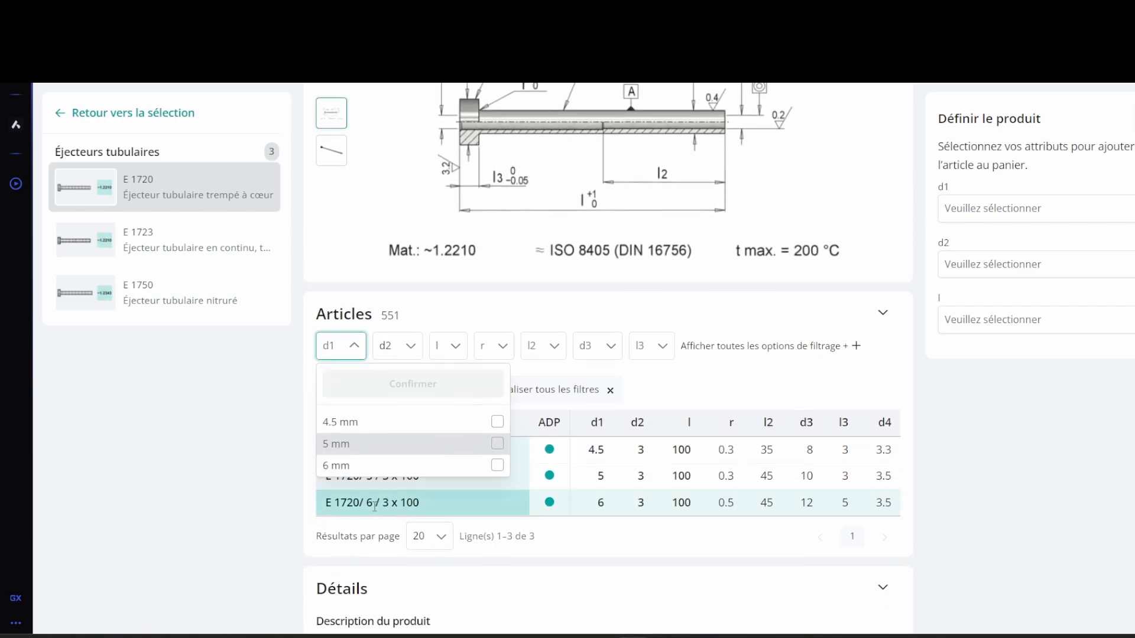
{"action": "left_click", "coordinate": [370, 465]}
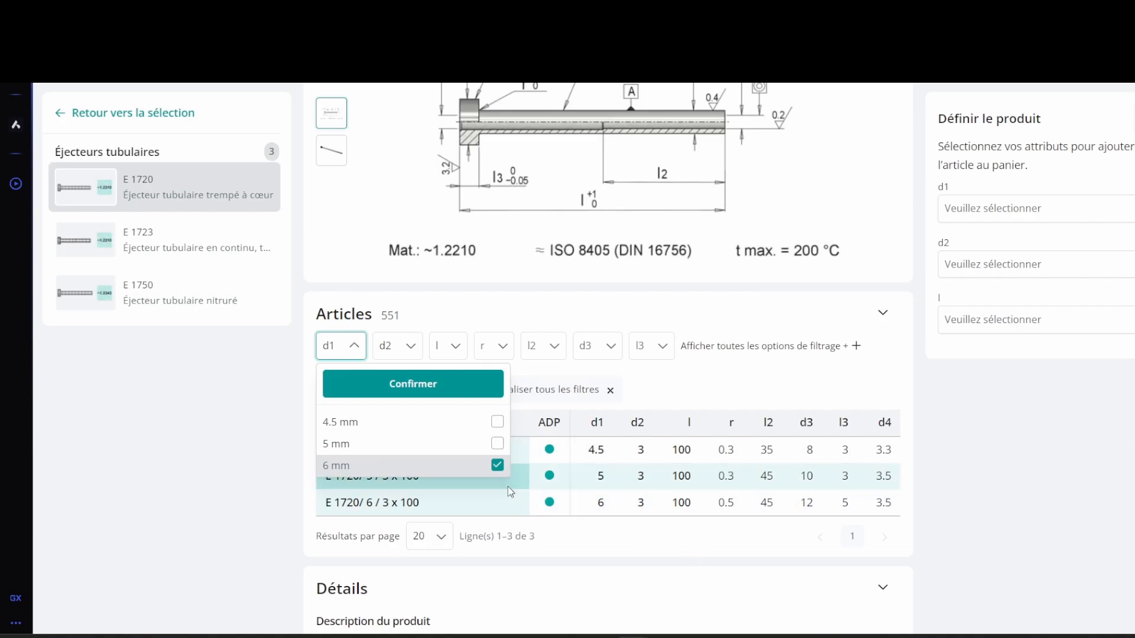
{"action": "left_click", "coordinate": [983, 481]}
{"action": "left_click", "coordinate": [355, 345]}
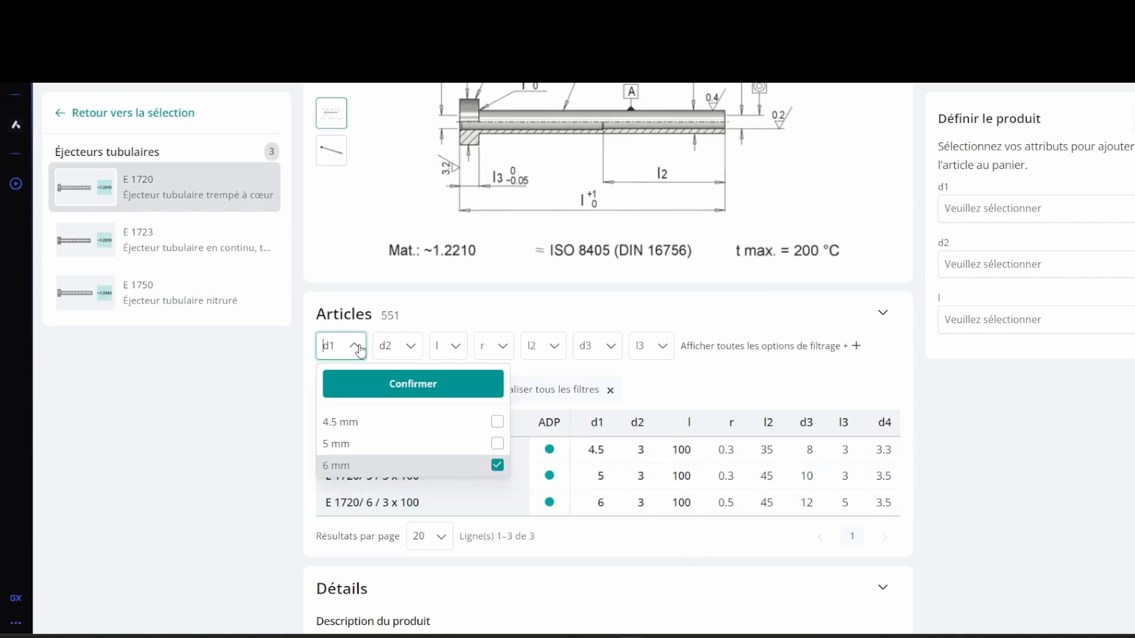
{"action": "left_click", "coordinate": [431, 387]}
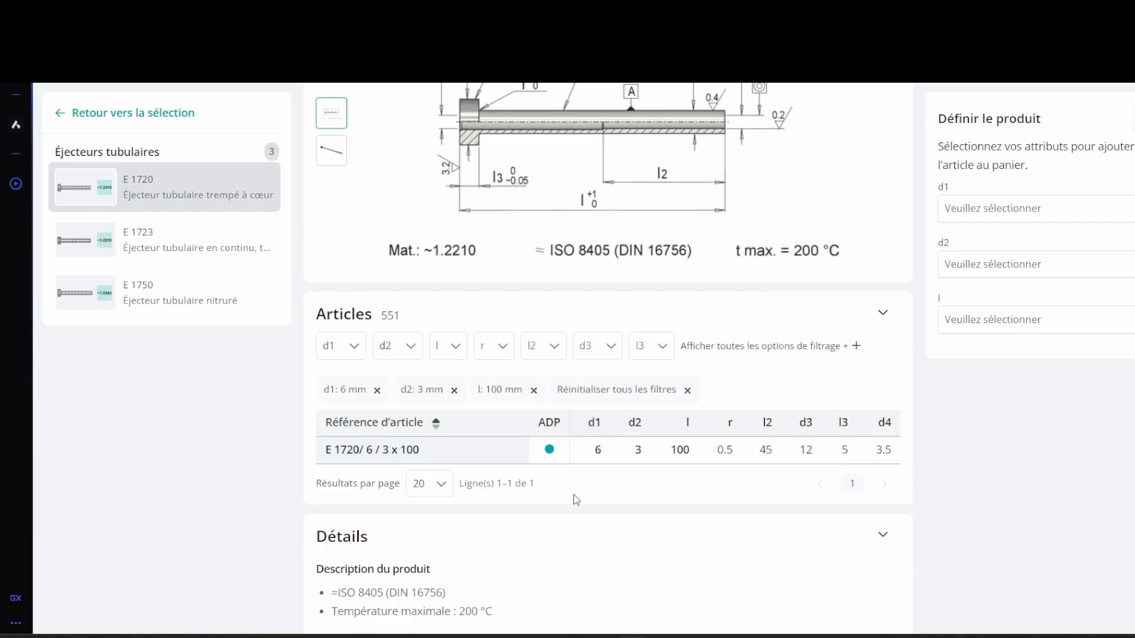
{"action": "left_click", "coordinate": [501, 456]}
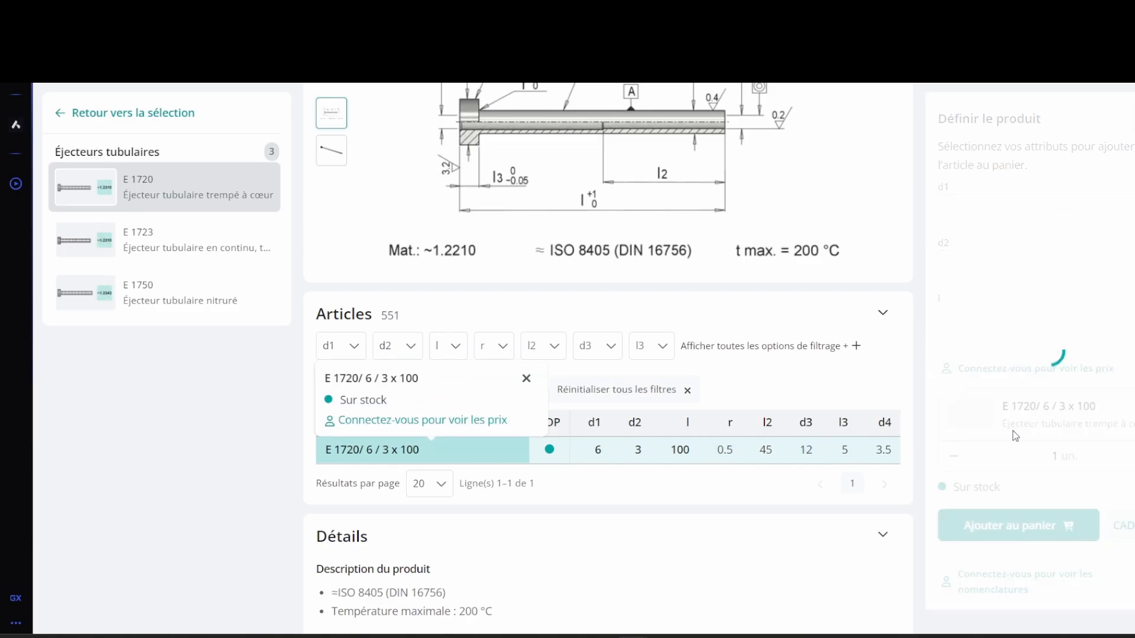
Step: Download the E 1720/ 6 / 3 x 100 tubular ejector's 3D CAD model in STEP format and close the export window
{"action": "left_click", "coordinate": [1123, 524]}
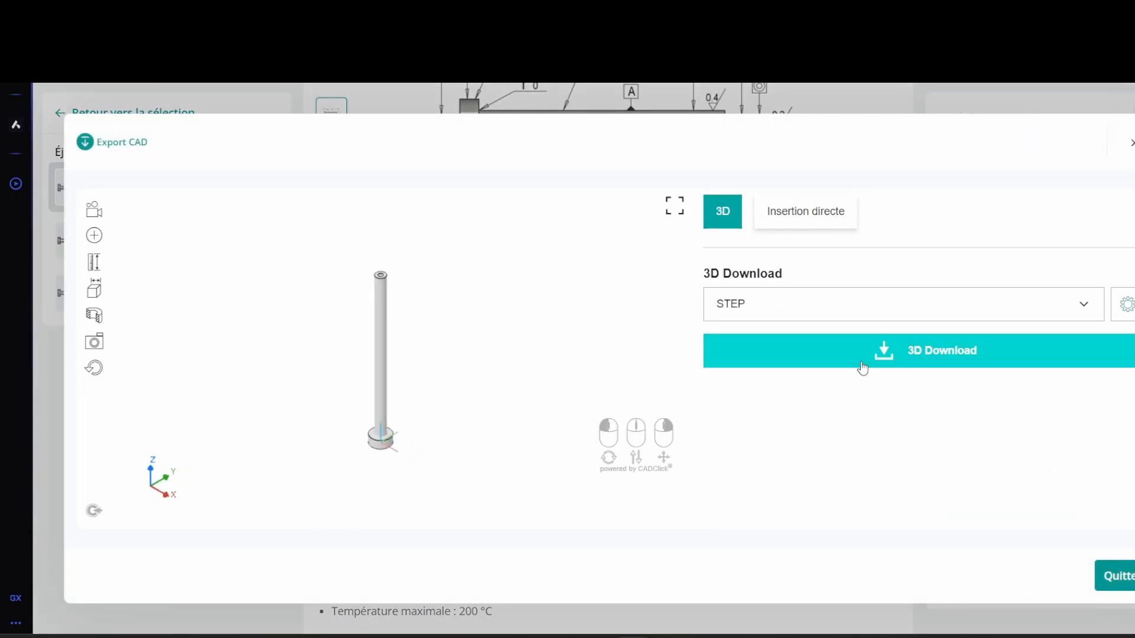
{"action": "left_click", "coordinate": [861, 350]}
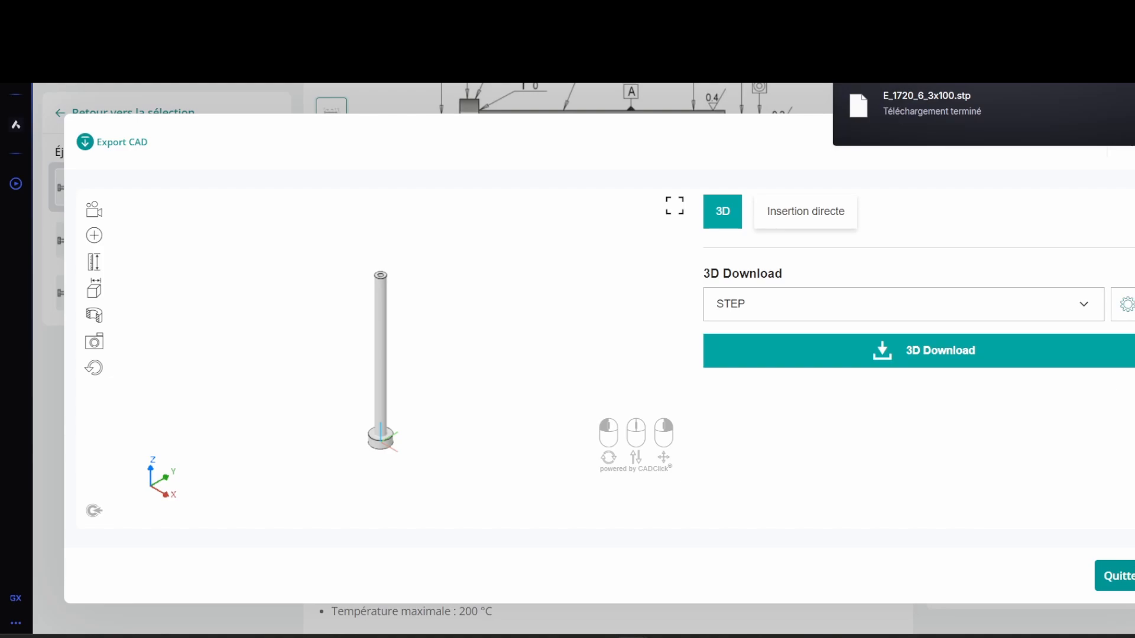
{"action": "left_click", "coordinate": [1114, 576]}
Step: Switch back to Inventor and exit the sketch in the moving cavity part
{"action": "scroll", "coordinate": [418, 182], "scroll_direction": "up", "scroll_amount": 3}
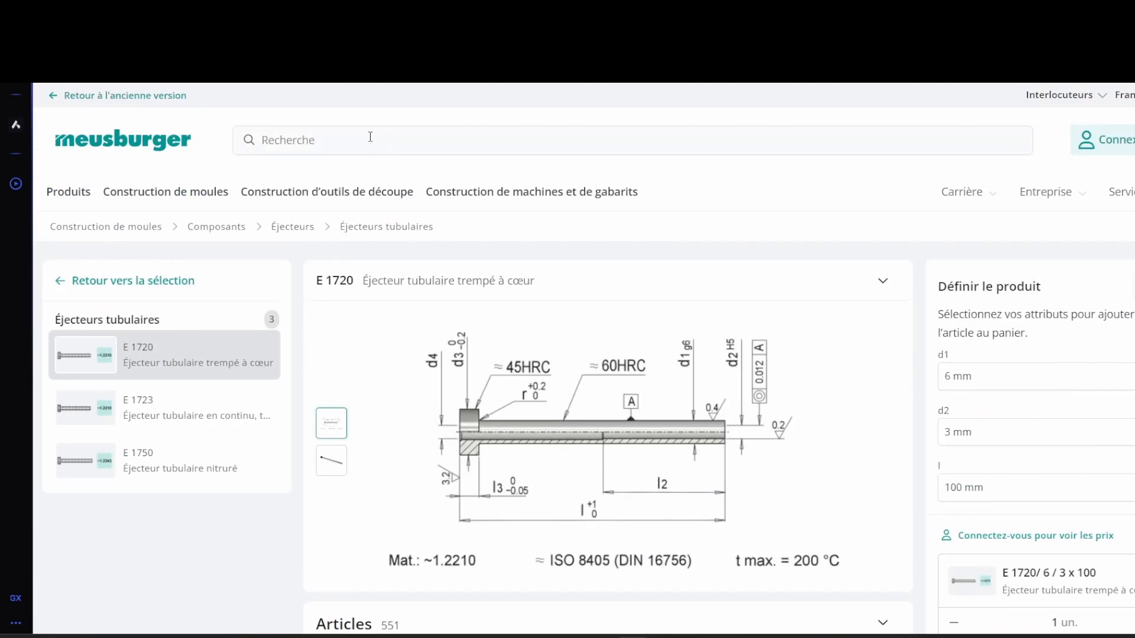
{"action": "left_click", "coordinate": [370, 137]}
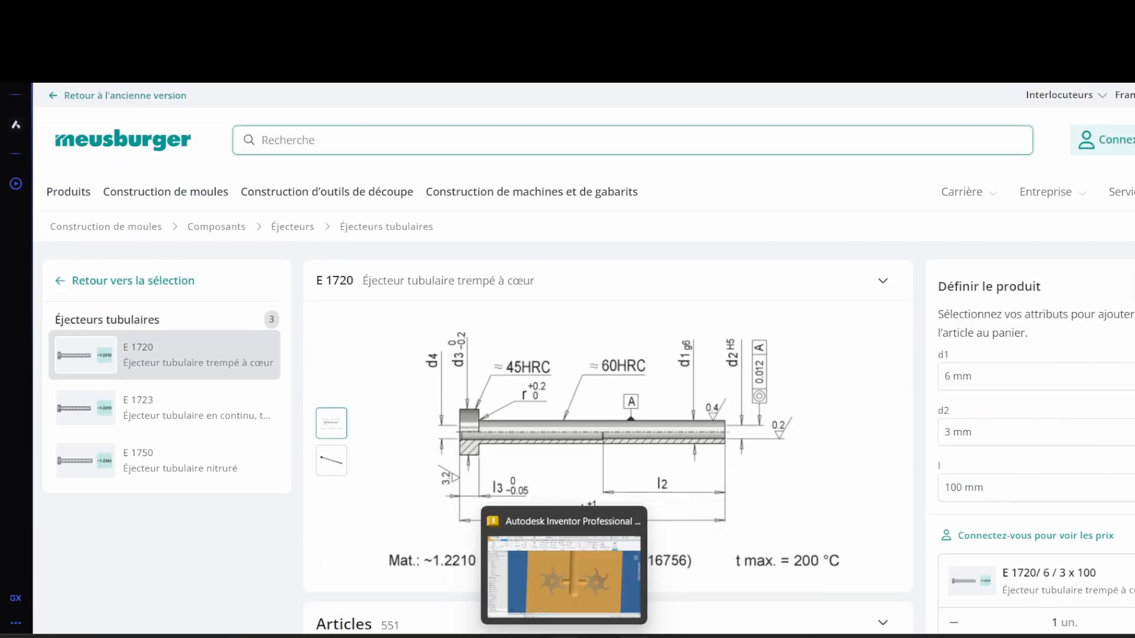
{"action": "left_click", "coordinate": [566, 636]}
{"action": "scroll", "coordinate": [951, 354], "scroll_direction": "down", "scroll_amount": 5}
{"action": "left_click", "coordinate": [993, 88]}
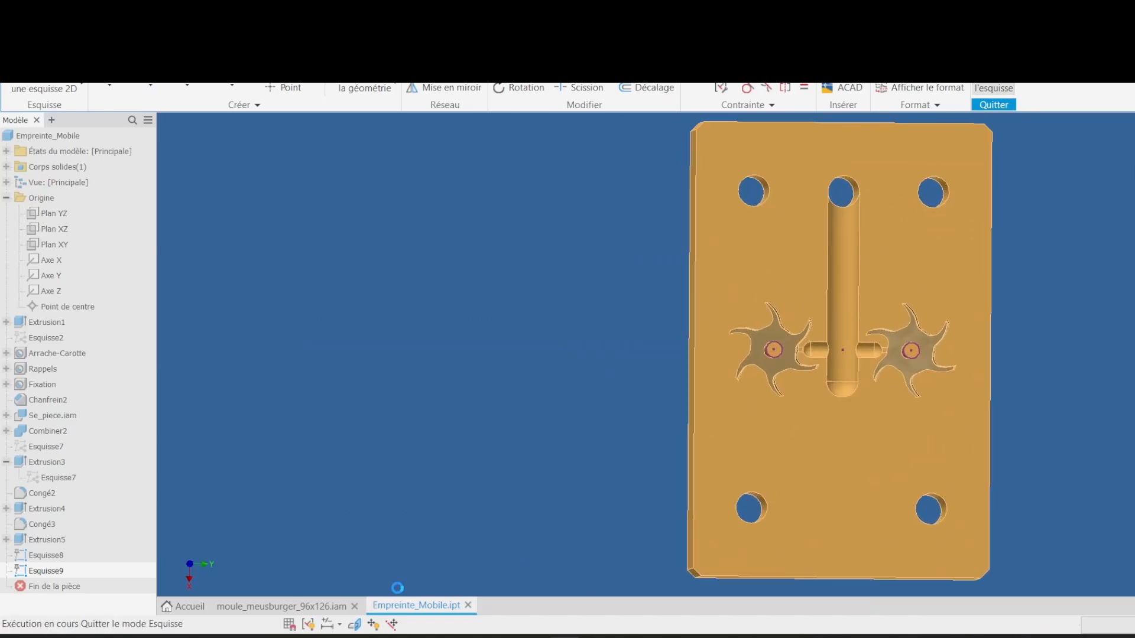
Step: In the mould assembly, hide the moving clamping plate plaque_semelle_mobile
{"action": "left_click", "coordinate": [282, 608]}
{"action": "mouse_move", "coordinate": [1016, 408]}
{"action": "middle_mouse_down", "text": "shift"}
{"action": "mouse_move", "coordinate": [865, 419]}
{"action": "mouse_move", "coordinate": [901, 379]}
{"action": "mouse_move", "coordinate": [580, 406]}
{"action": "middle_mouse_up", "text": "shift"}
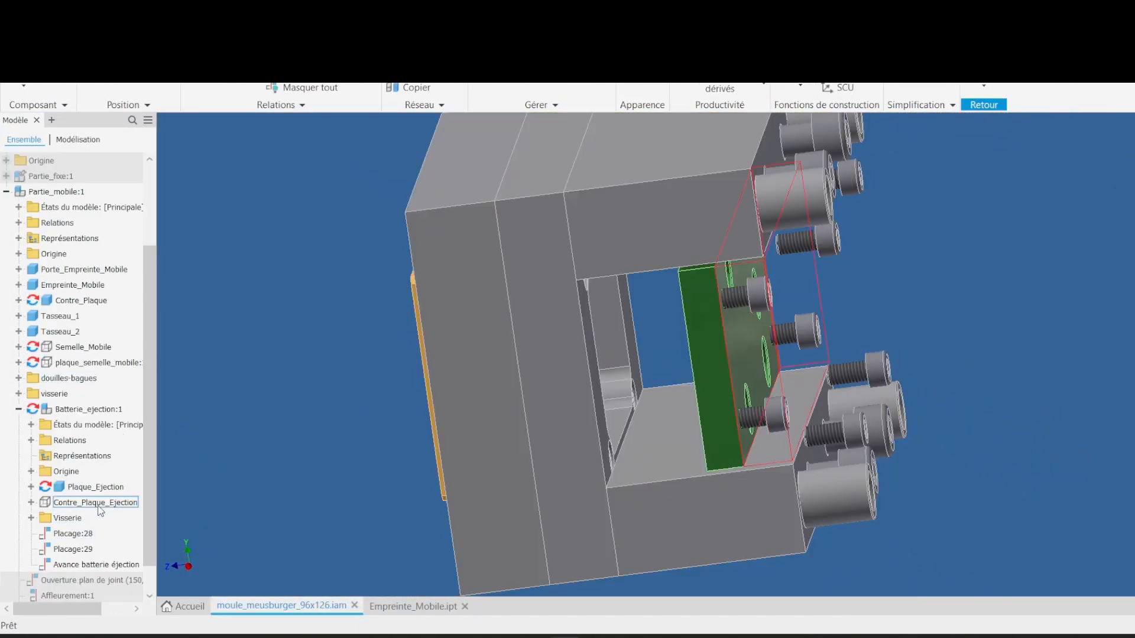
{"action": "scroll", "coordinate": [102, 425], "scroll_direction": "down", "scroll_amount": 1}
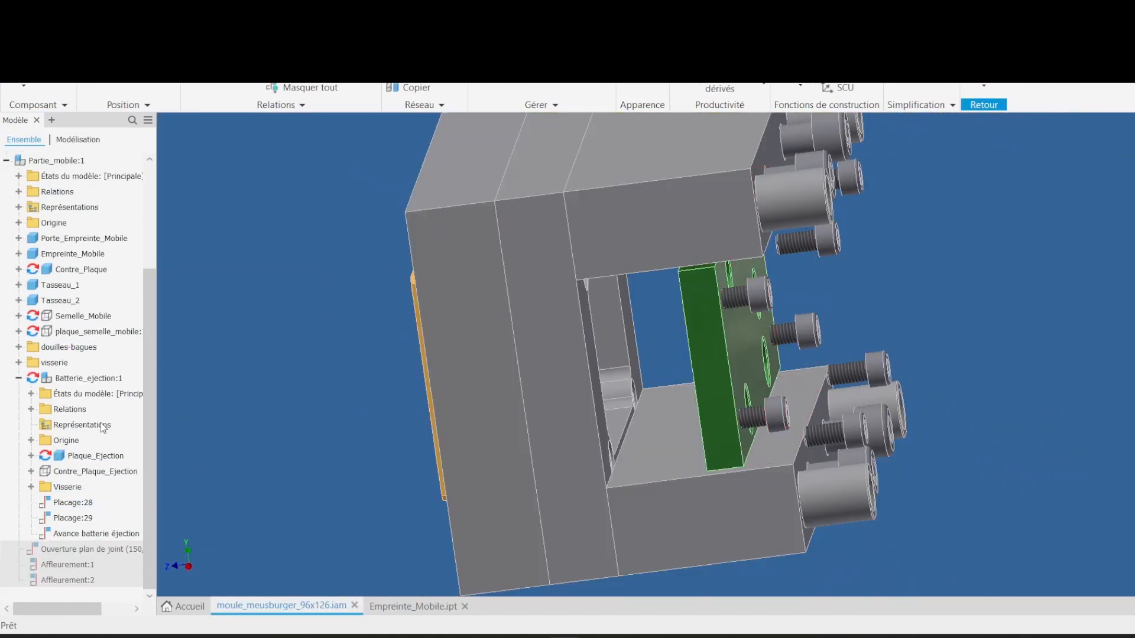
{"action": "right_click", "coordinate": [93, 335]}
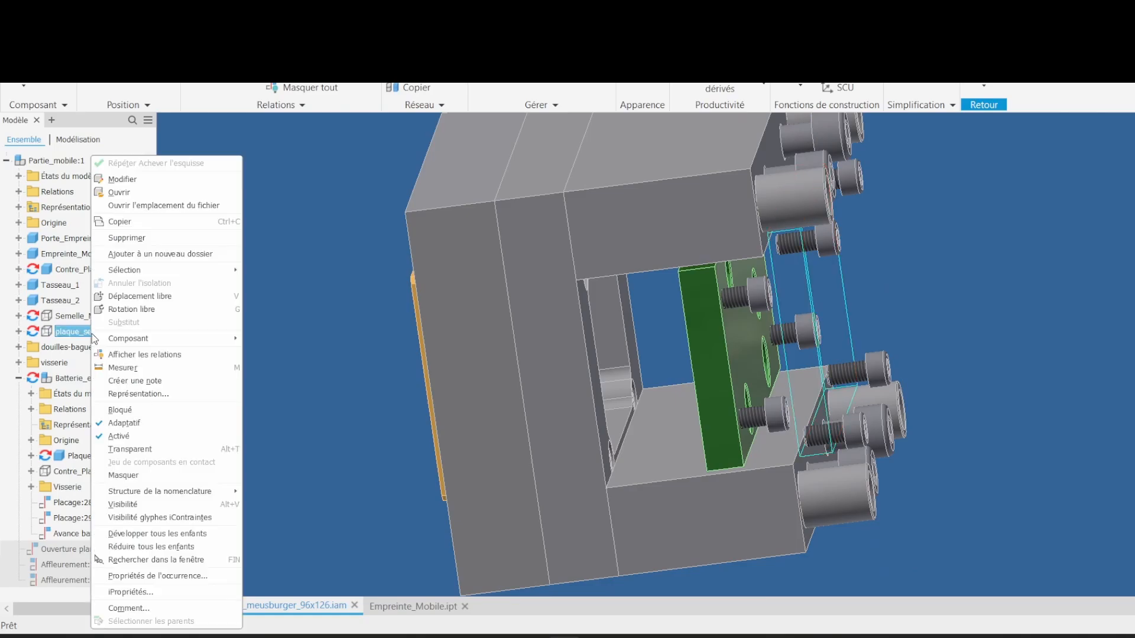
{"action": "left_click", "coordinate": [127, 505]}
Step: Measure the distance between the ejector plate face and the moving cavity plate's back face
{"action": "middle_click_drag", "start_coordinate": [647, 422], "coordinate": [785, 331], "text": "shift"}
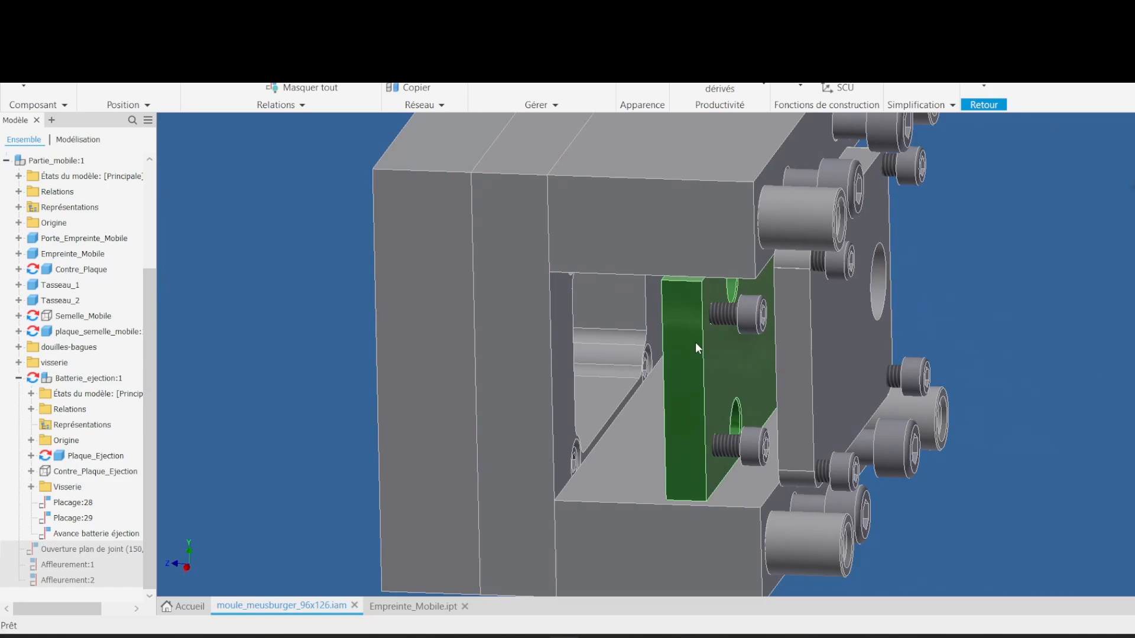
{"action": "key", "text": "m"}
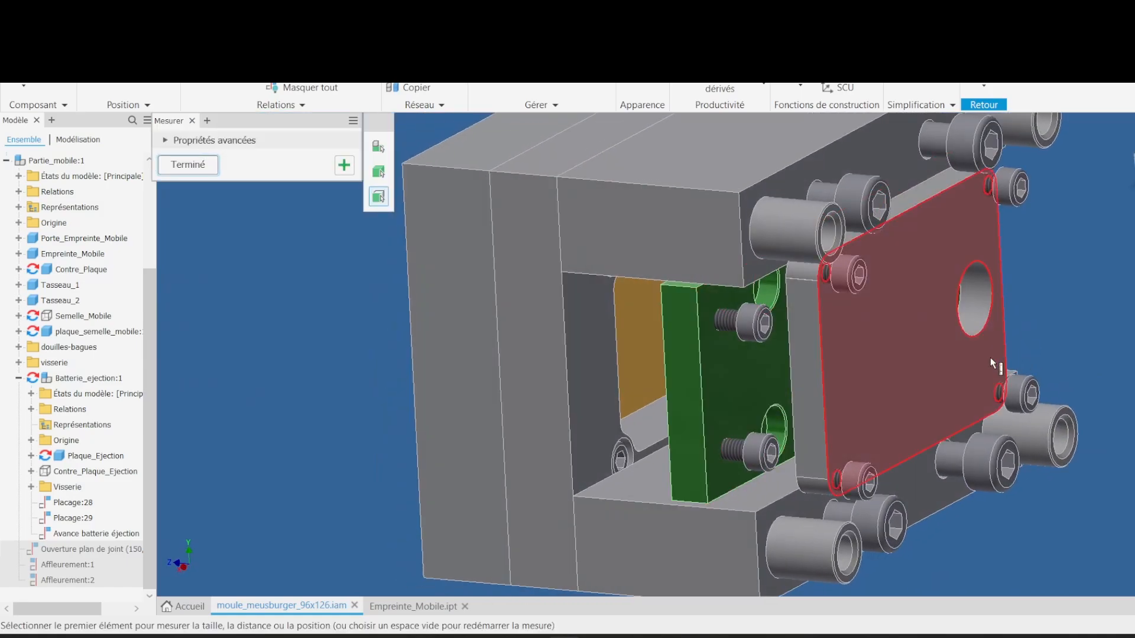
{"action": "left_click", "coordinate": [910, 342]}
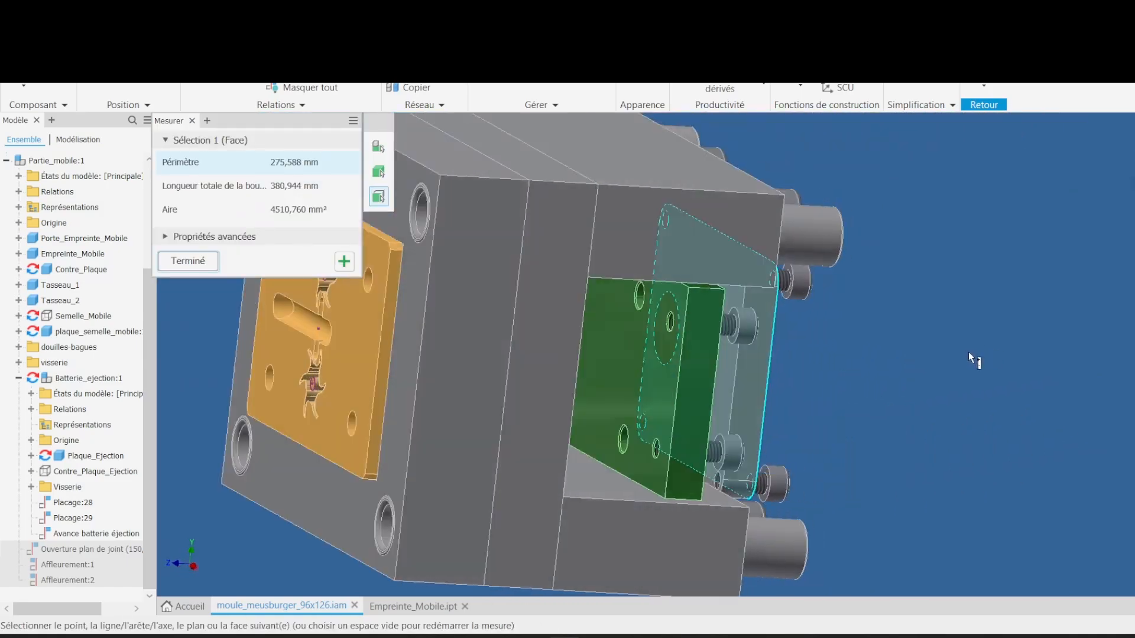
{"action": "left_click", "coordinate": [356, 361]}
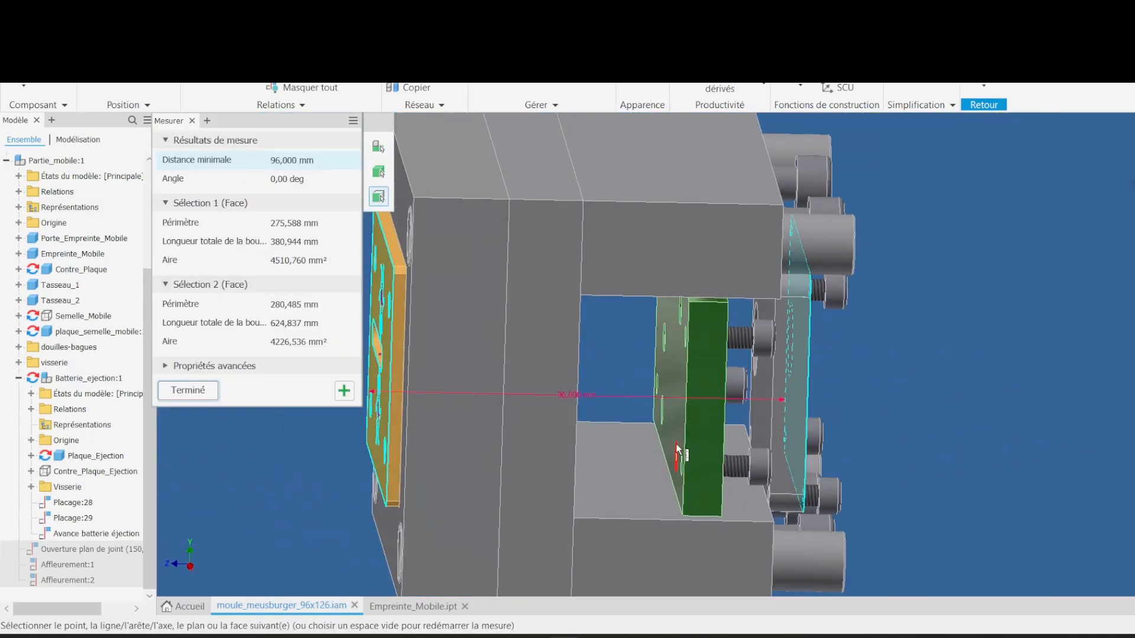
{"action": "middle_click_drag", "start_coordinate": [676, 445], "coordinate": [640, 491], "text": "shift"}
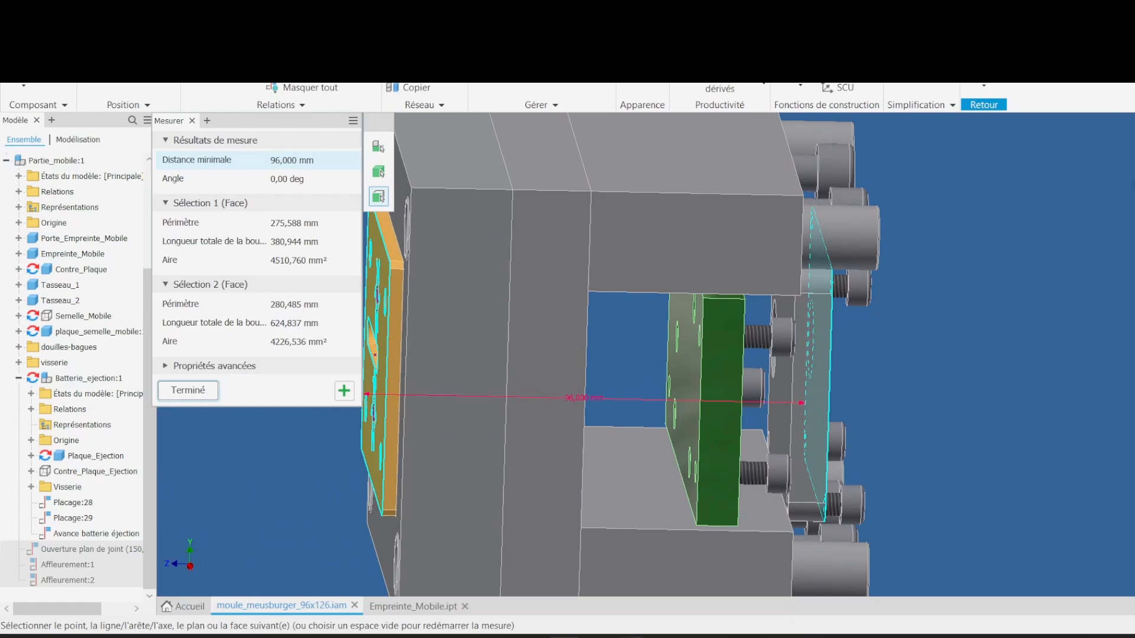
Step: Leave the measurement and return to editing the top-level mould assembly
{"action": "mouse_move", "coordinate": [632, 637]}
{"action": "left_click", "coordinate": [938, 328]}
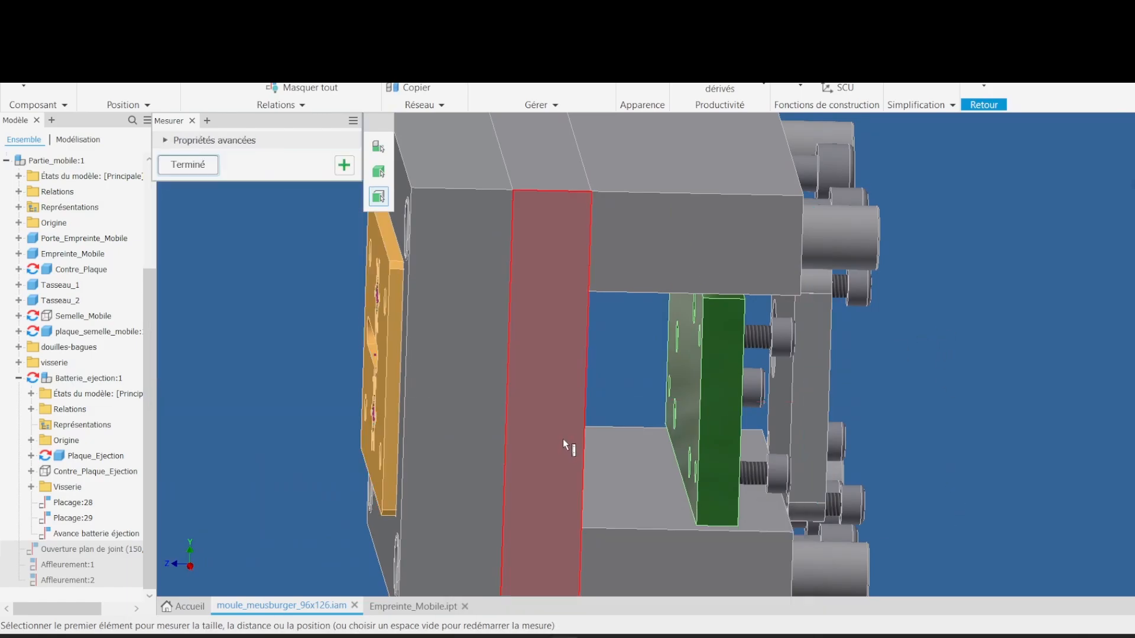
{"action": "scroll", "coordinate": [713, 405], "scroll_direction": "down", "scroll_amount": 3}
{"action": "middle_click_drag", "start_coordinate": [617, 435], "coordinate": [529, 399], "text": "shift"}
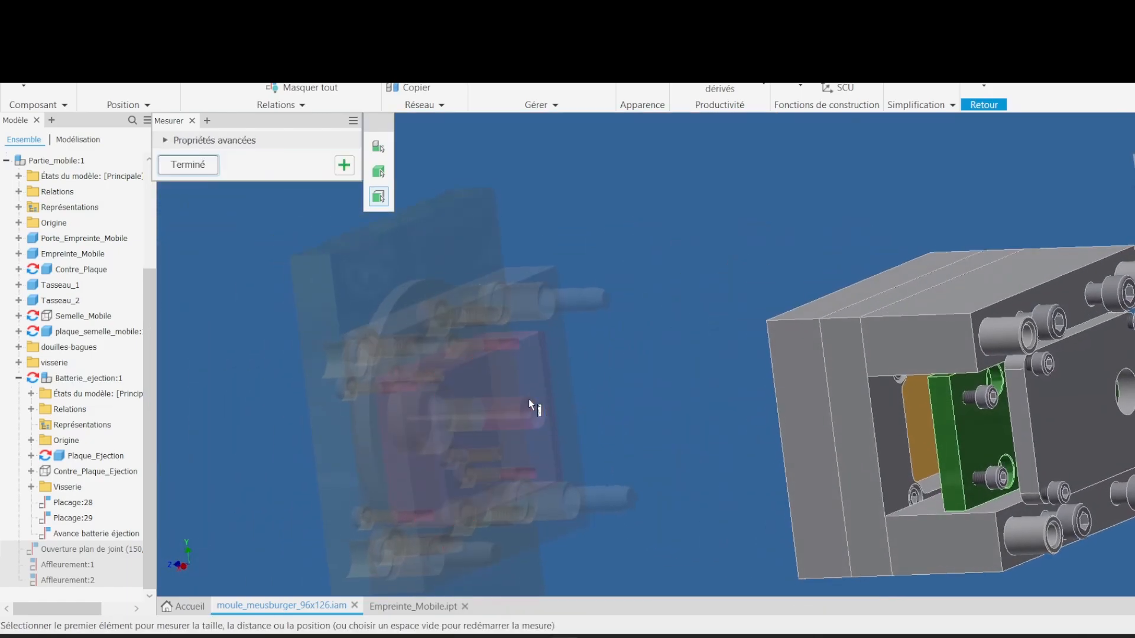
{"action": "middle_click_drag", "start_coordinate": [715, 428], "coordinate": [506, 385], "text": "shift"}
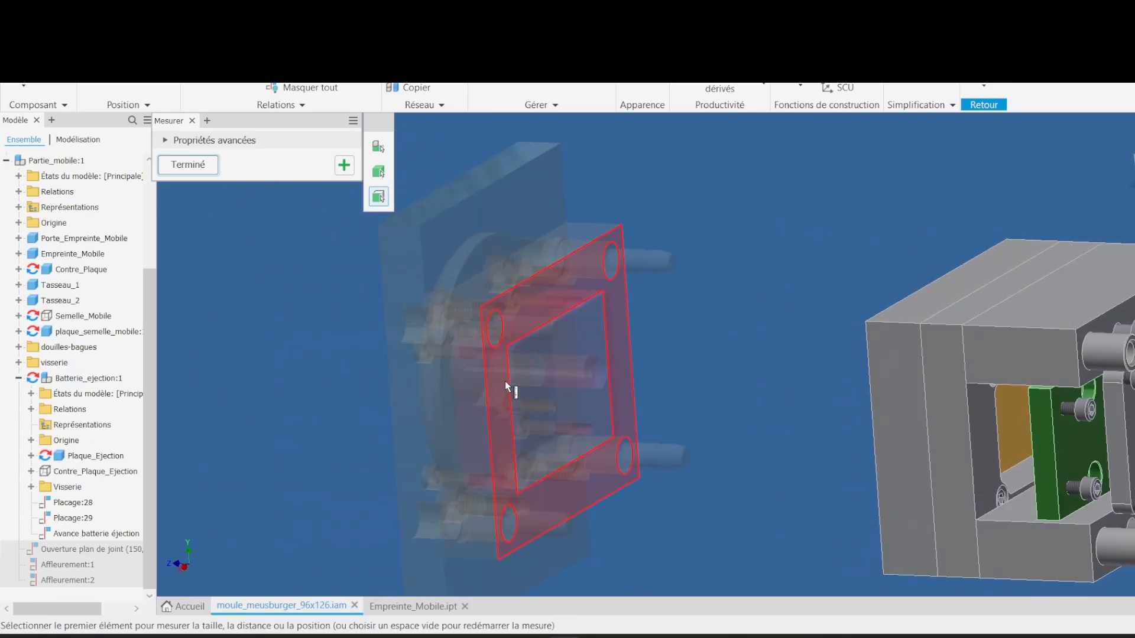
{"action": "left_click", "coordinate": [983, 88]}
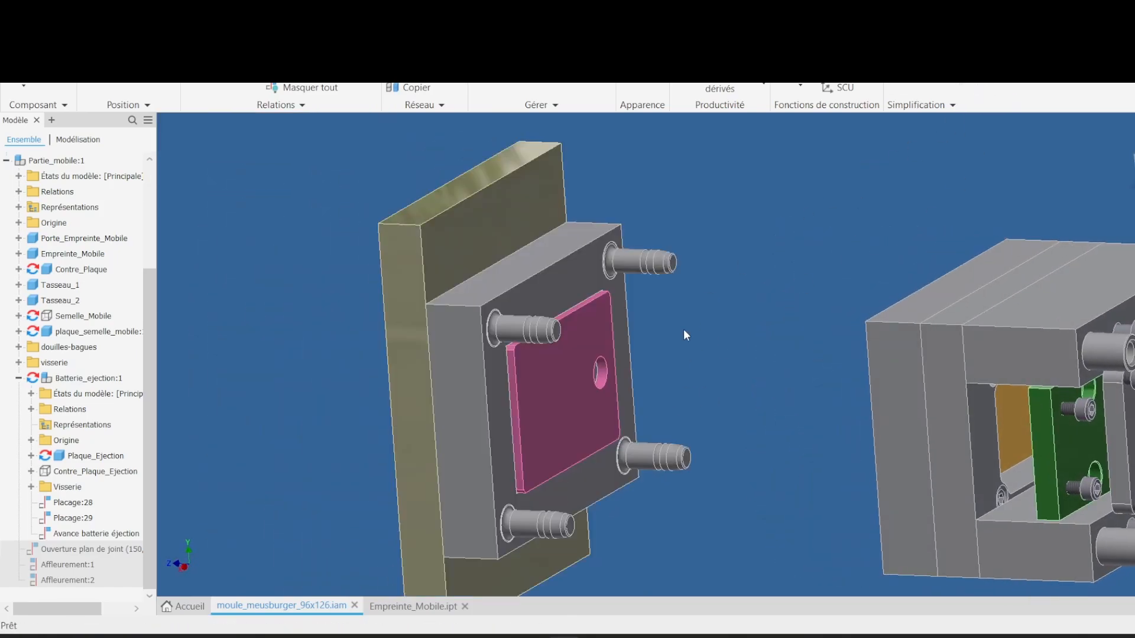
{"action": "middle_click_drag", "start_coordinate": [683, 329], "coordinate": [853, 339], "text": "shift"}
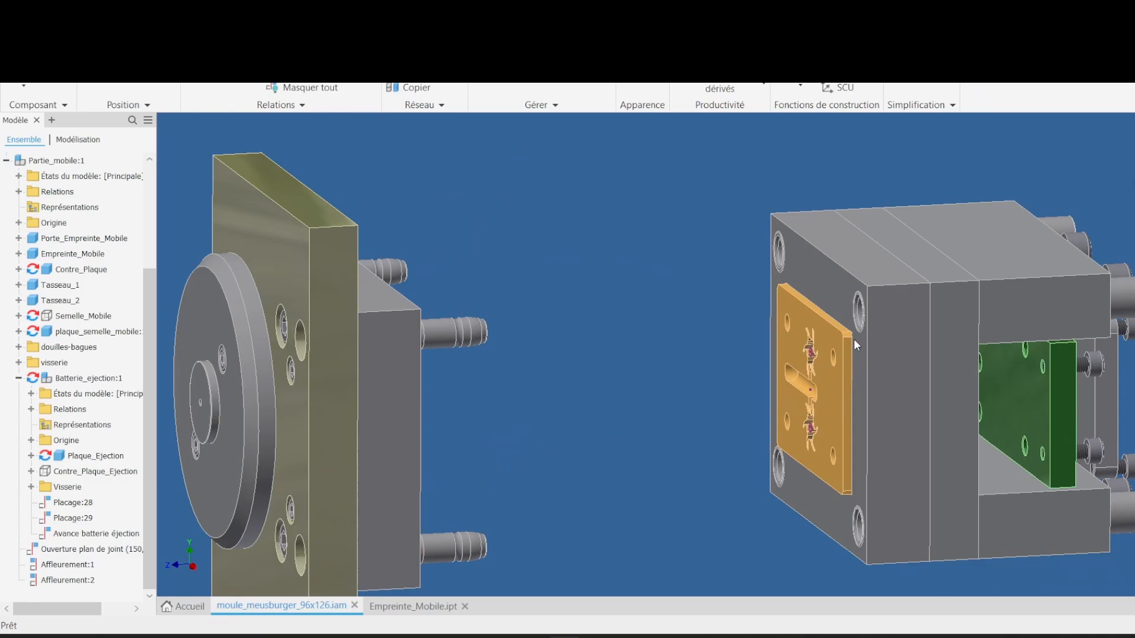
Step: Switch to the Meusburger website and return to the Éjecteurs category page
{"action": "middle_click_drag", "start_coordinate": [853, 338], "coordinate": [608, 506], "text": "shift"}
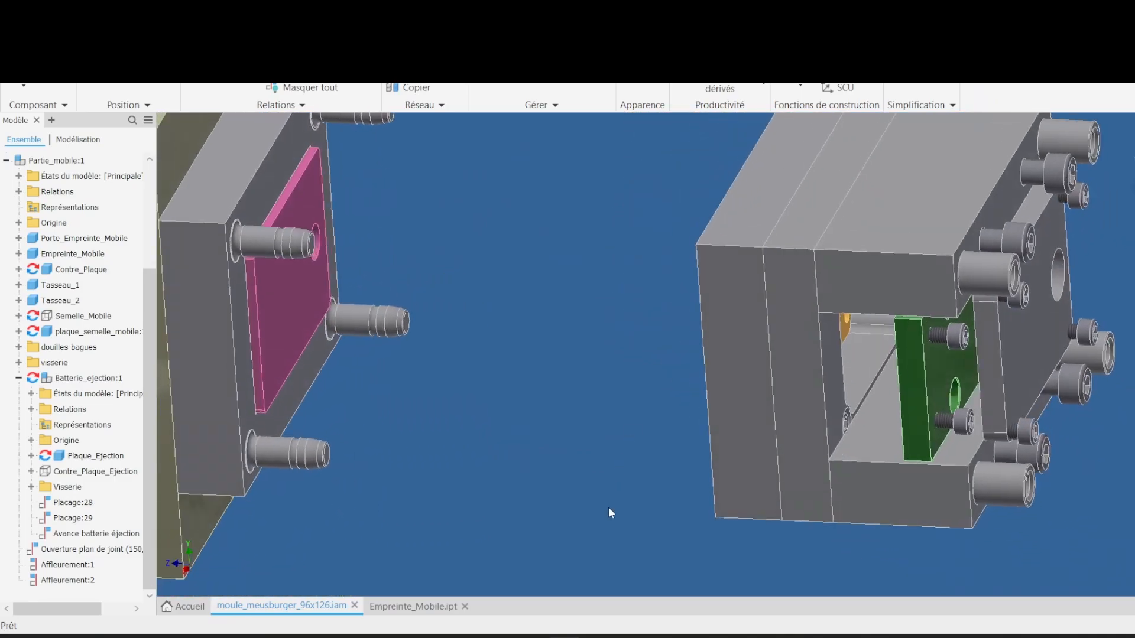
{"action": "mouse_move", "coordinate": [632, 637]}
{"action": "left_click", "coordinate": [725, 580]}
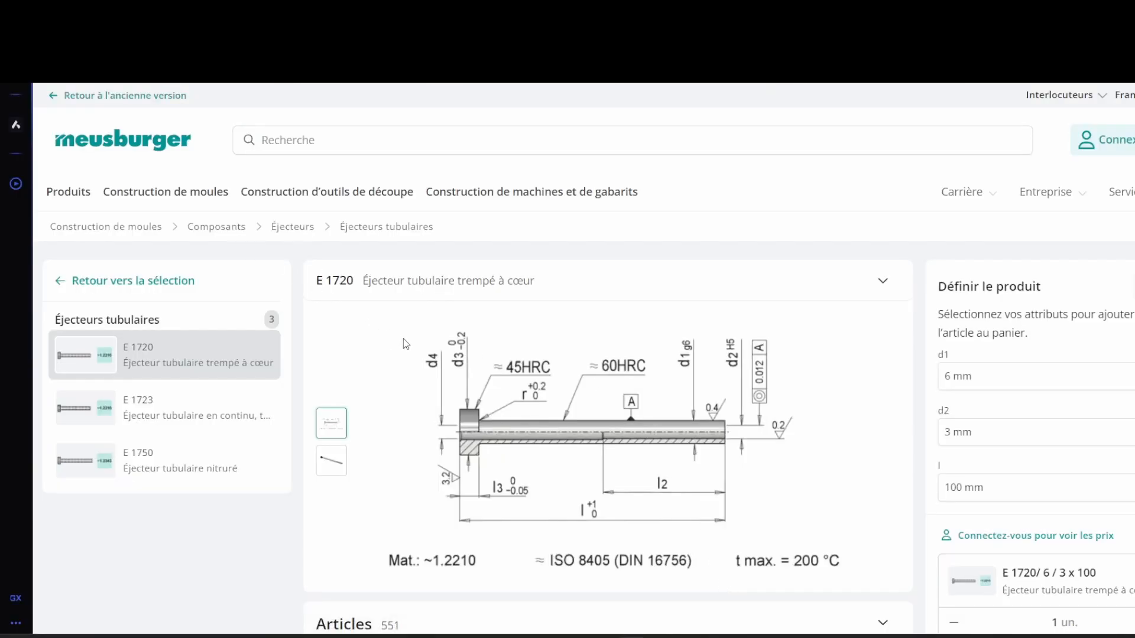
{"action": "left_click", "coordinate": [295, 230]}
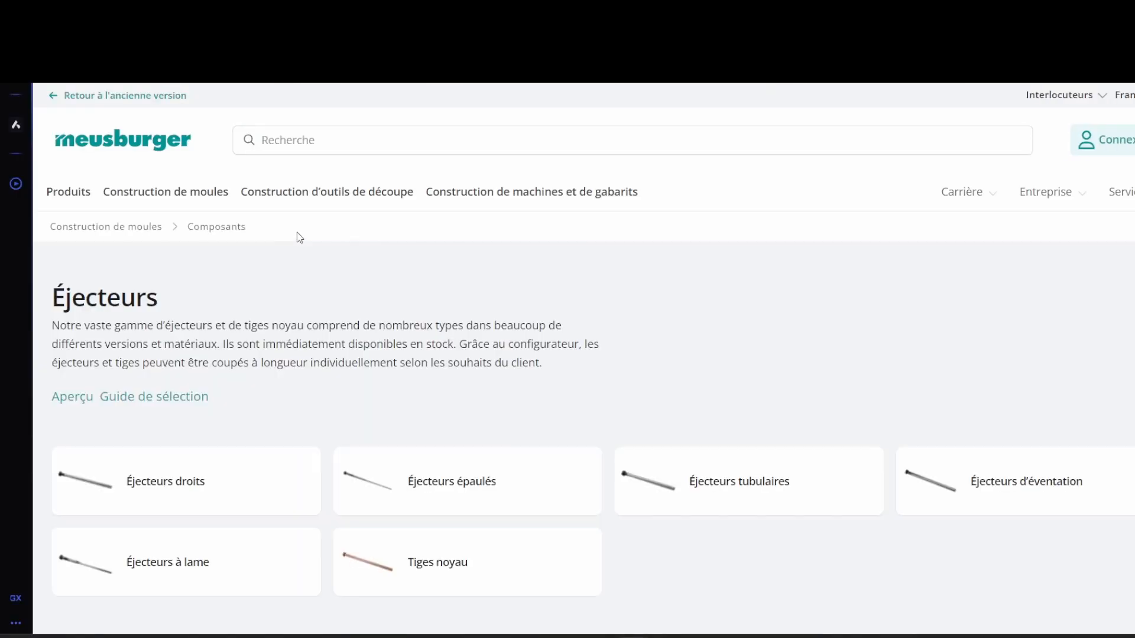
Step: Open the straight ejectors (Éjecteurs droits) and select the E 1710 through-hardened ejector
{"action": "left_click", "coordinate": [192, 473]}
{"action": "scroll", "coordinate": [354, 429], "scroll_direction": "down", "scroll_amount": 1}
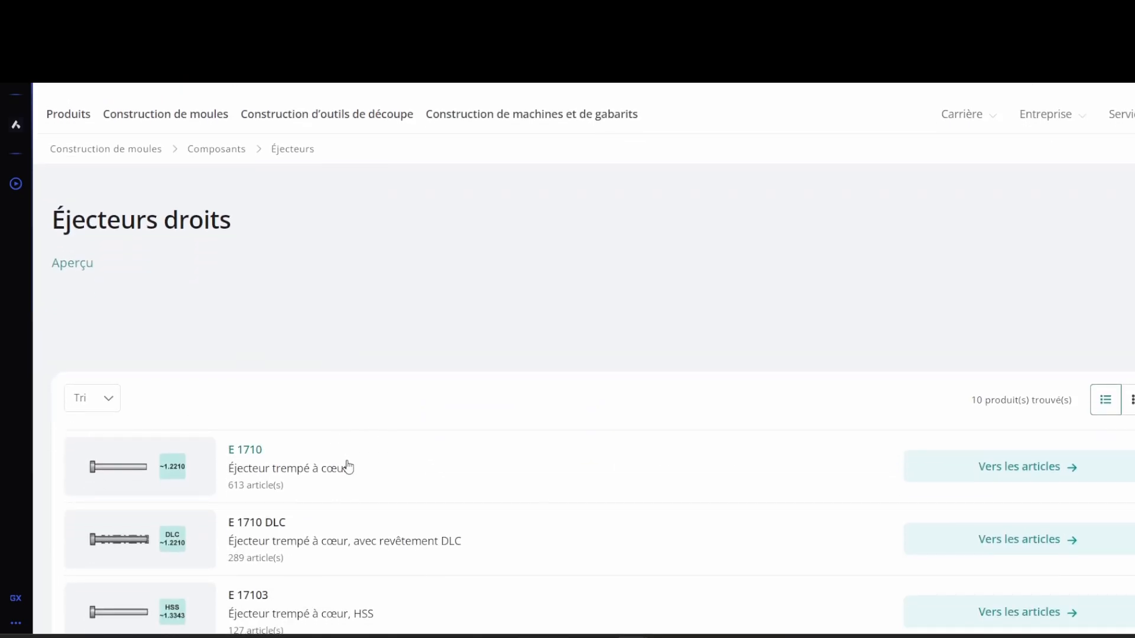
{"action": "left_click", "coordinate": [348, 467]}
{"action": "scroll", "coordinate": [317, 469], "scroll_direction": "down", "scroll_amount": 4}
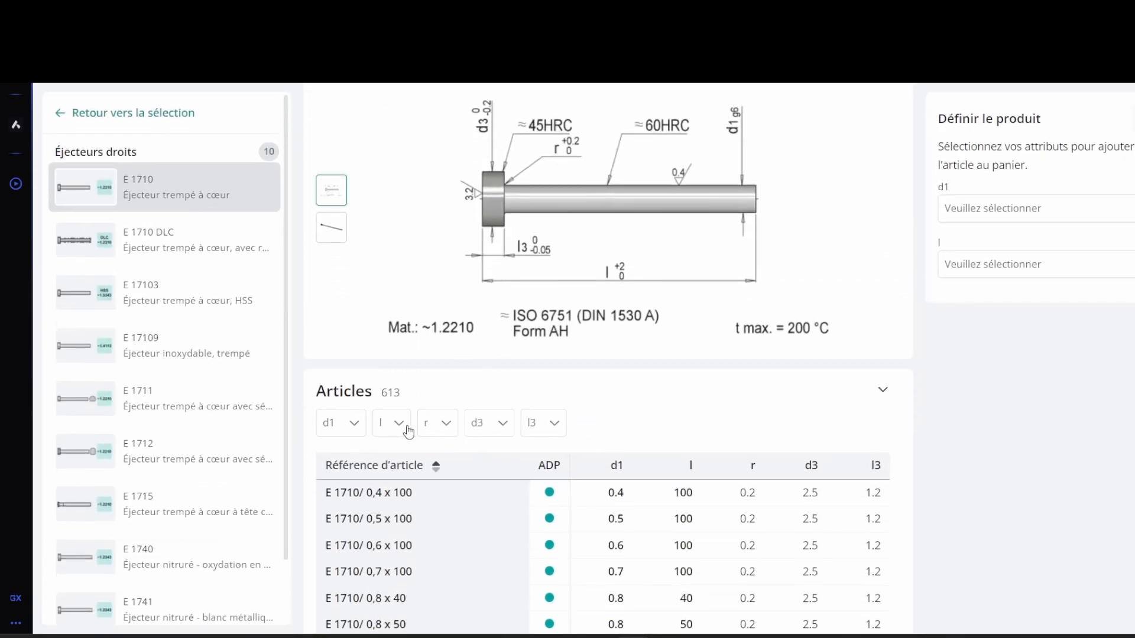
Step: Filter the E 1710 articles by d1 = 3 mm
{"action": "left_click", "coordinate": [341, 425]}
{"action": "scroll", "coordinate": [393, 524], "scroll_direction": "down", "scroll_amount": 10}
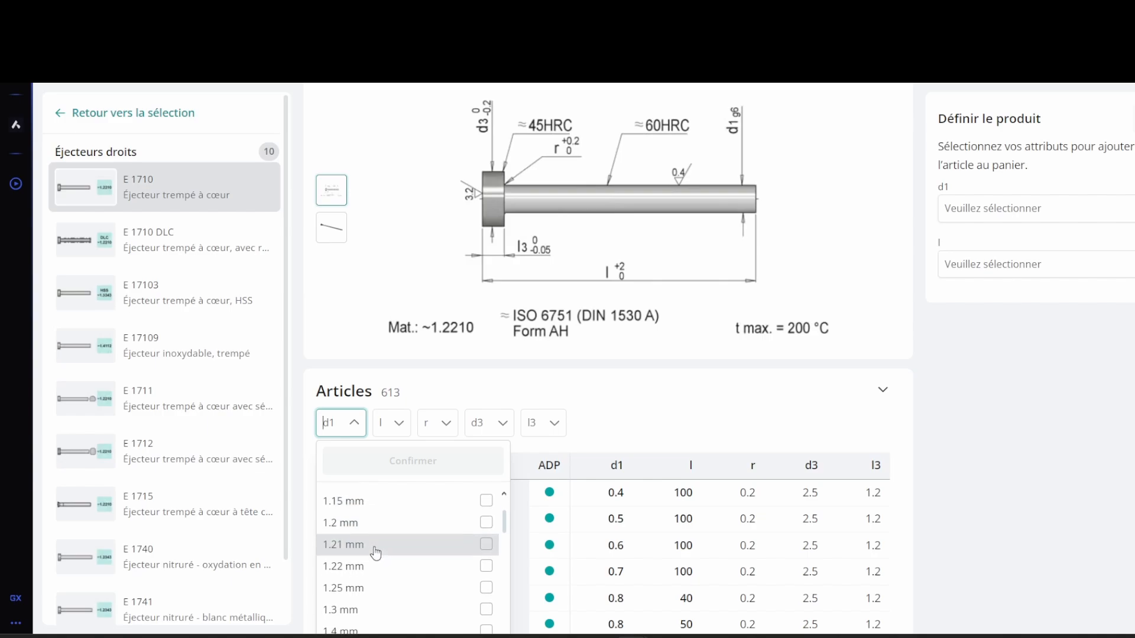
{"action": "scroll", "coordinate": [374, 551], "scroll_direction": "down", "scroll_amount": 6}
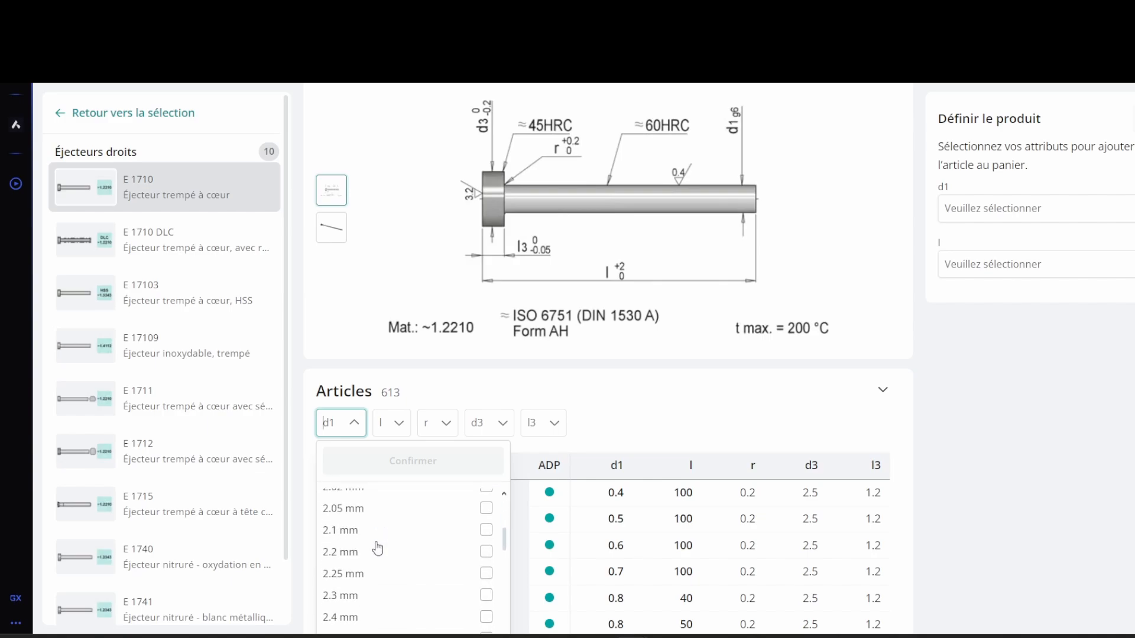
{"action": "scroll", "coordinate": [377, 548], "scroll_direction": "down", "scroll_amount": 5}
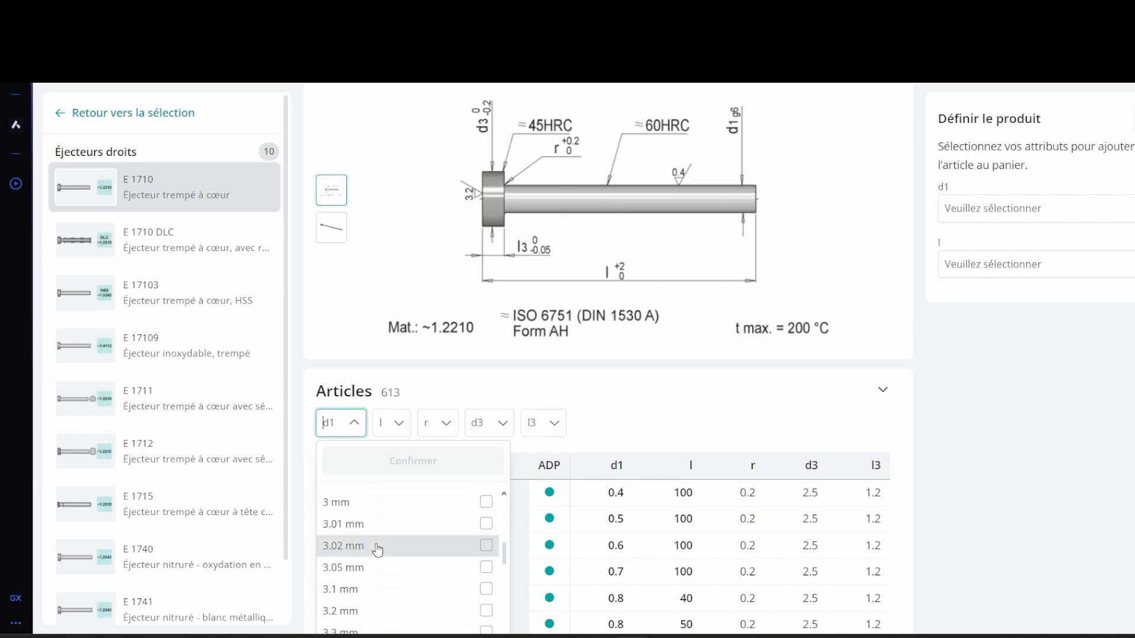
{"action": "left_click", "coordinate": [362, 500]}
{"action": "left_click", "coordinate": [408, 462]}
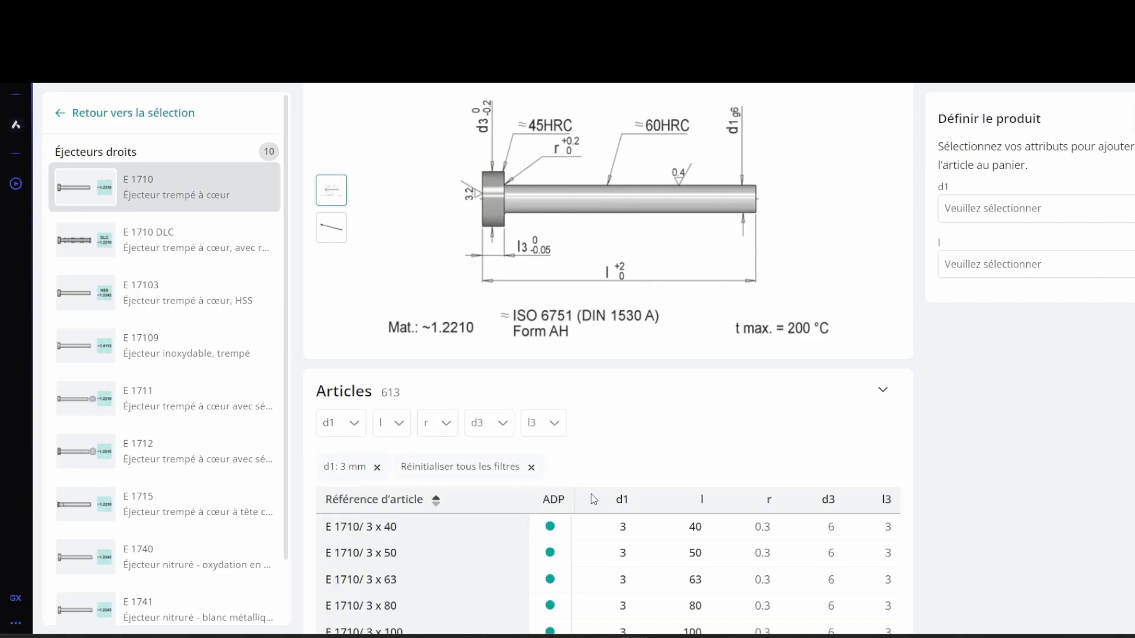
Step: Add a length filter l = 100 mm to the article list
{"action": "left_click", "coordinate": [386, 422]}
{"action": "scroll", "coordinate": [463, 552], "scroll_direction": "down", "scroll_amount": 2}
{"action": "scroll", "coordinate": [464, 544], "scroll_direction": "up", "scroll_amount": 1}
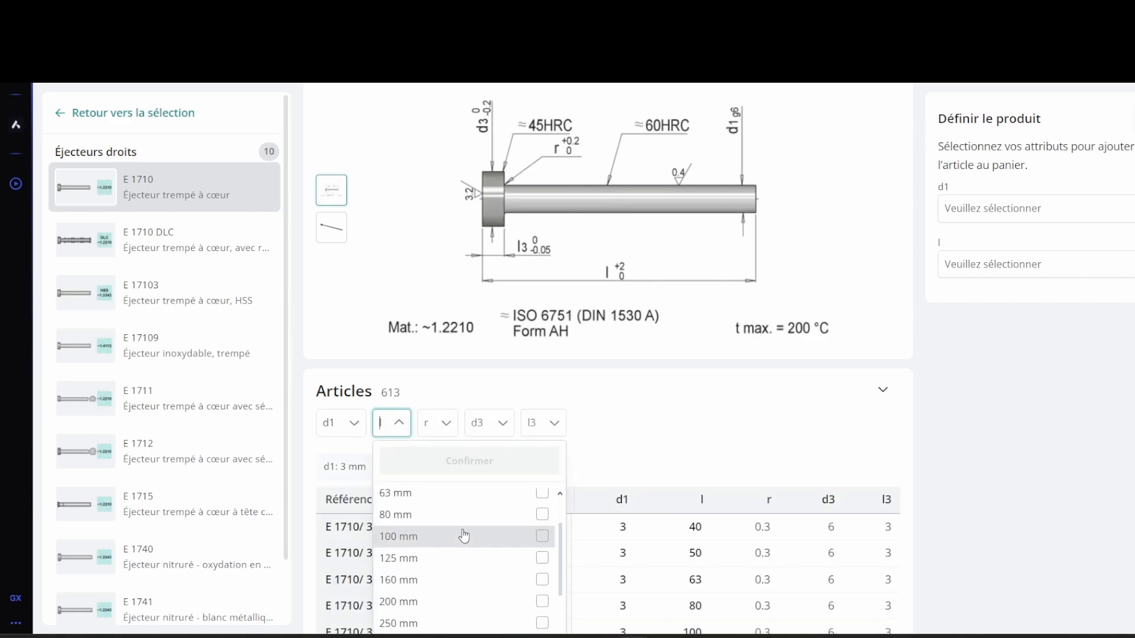
{"action": "left_click", "coordinate": [464, 536]}
{"action": "left_click", "coordinate": [473, 461]}
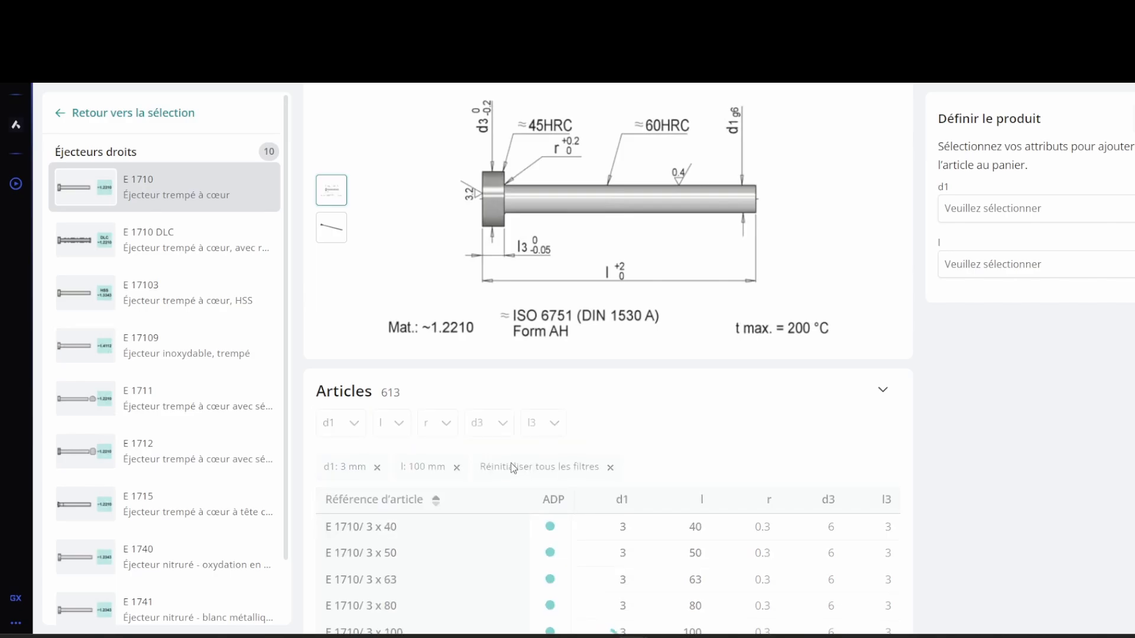
Step: Select article E 1710/ 3 x 100 and open its CAD export to download the model
{"action": "left_click", "coordinate": [494, 525]}
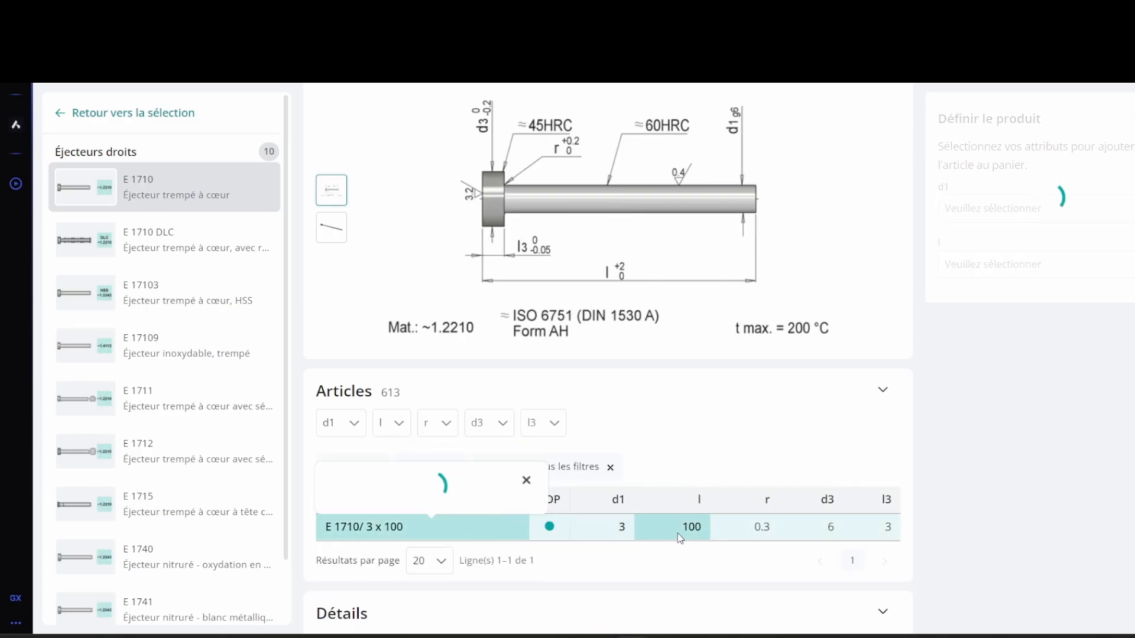
{"action": "left_click", "coordinate": [1129, 470]}
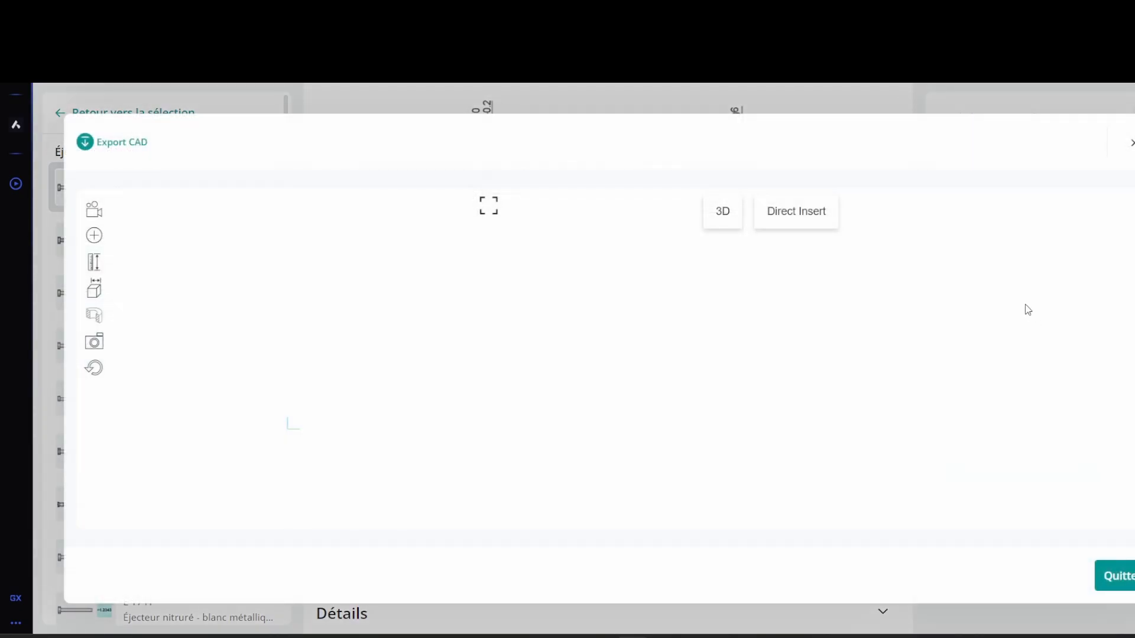
{"action": "left_click", "coordinate": [942, 366]}
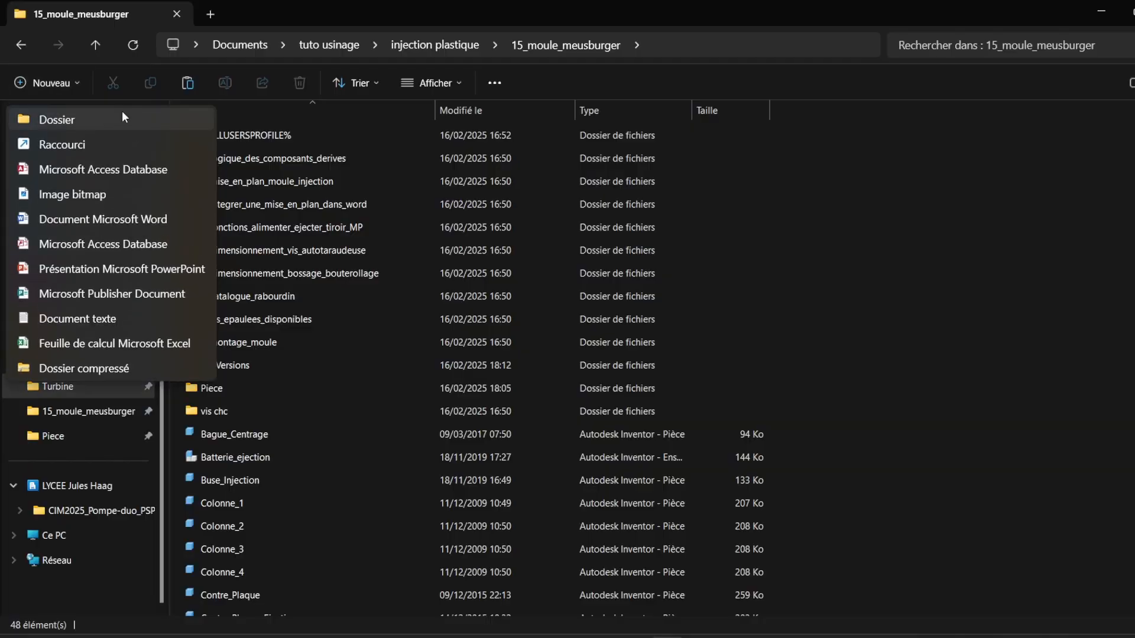
Step: Create a folder named Standard in 15_moule_meusburger, open it, and paste the downloaded ejector STEP files
{"action": "left_click", "coordinate": [121, 113]}
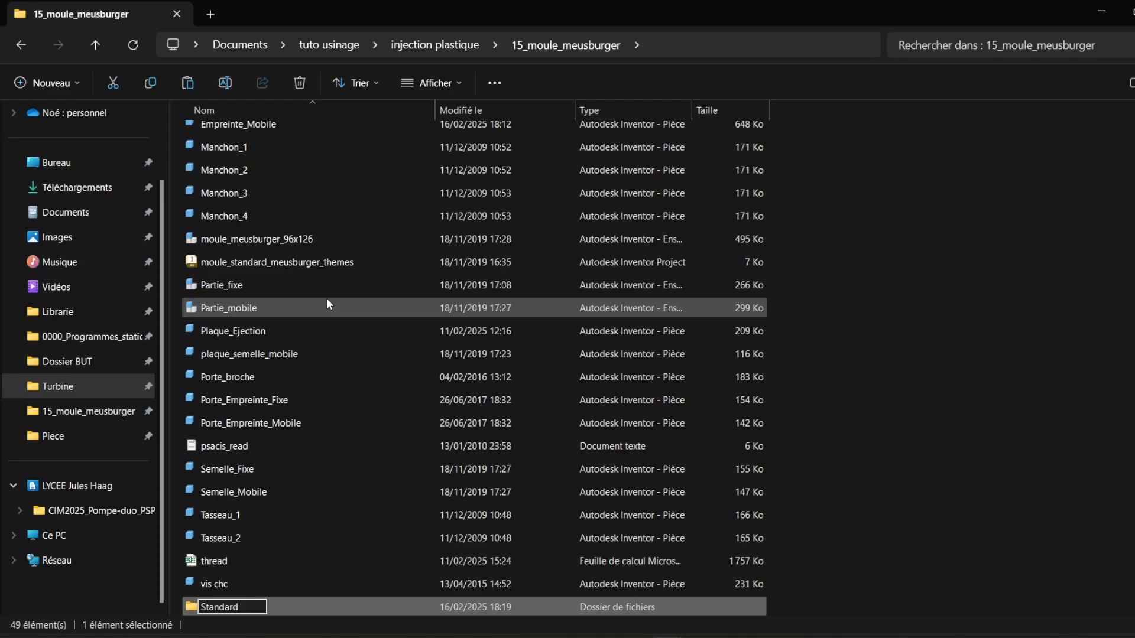
{"action": "type", "text": "Standard"}
{"action": "key", "text": "Return"}
{"action": "double_click", "coordinate": [214, 605]}
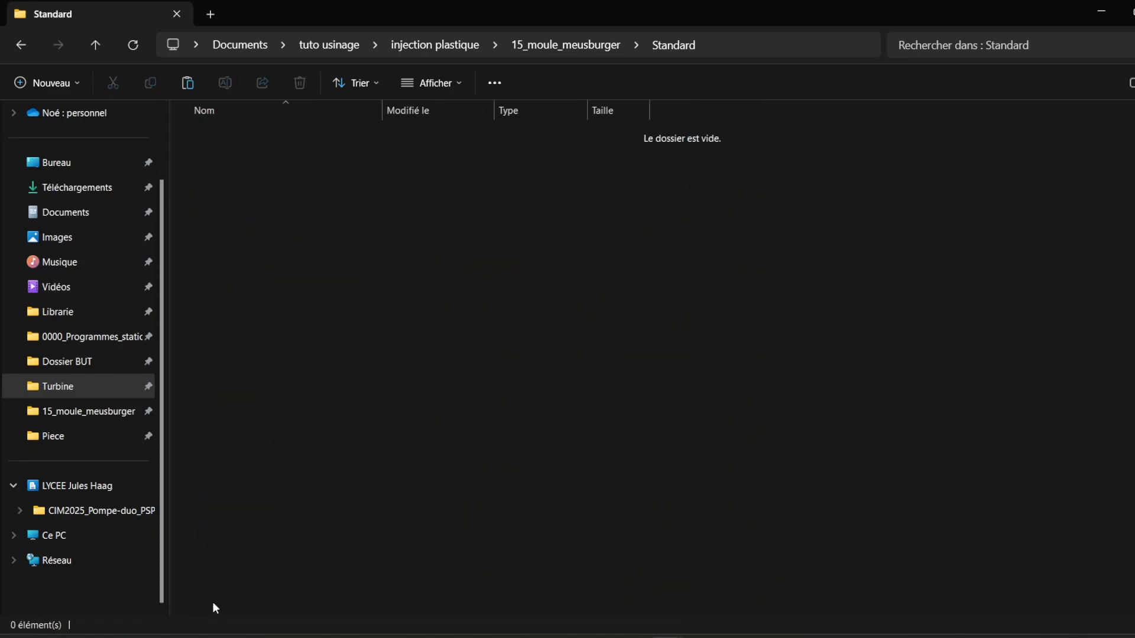
{"action": "key", "text": "ctrl+v"}
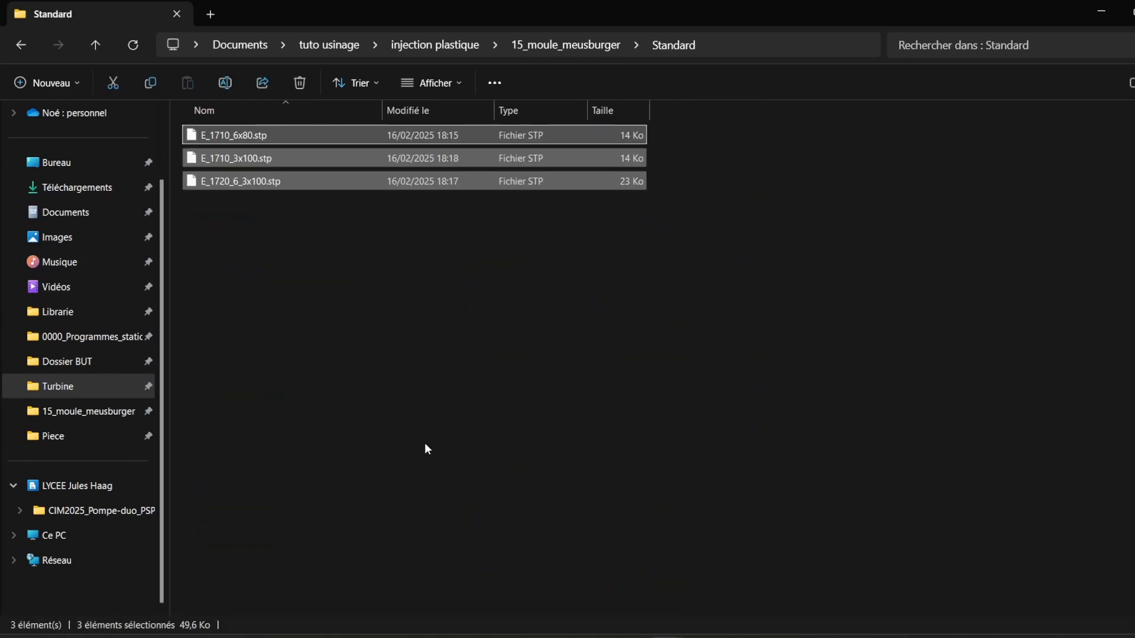
{"action": "left_click", "coordinate": [427, 449]}
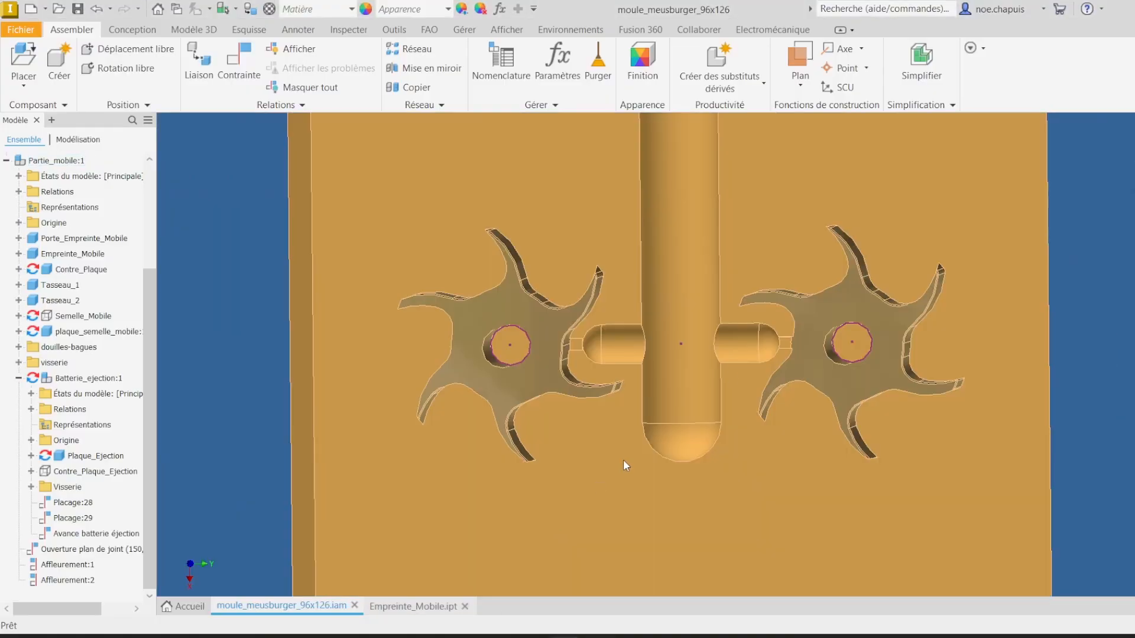
Step: In Inventor, open E_1710_6x80.stp from the Standard folder and import it as a converted model
{"action": "scroll", "coordinate": [388, 300], "scroll_direction": "down", "scroll_amount": 10}
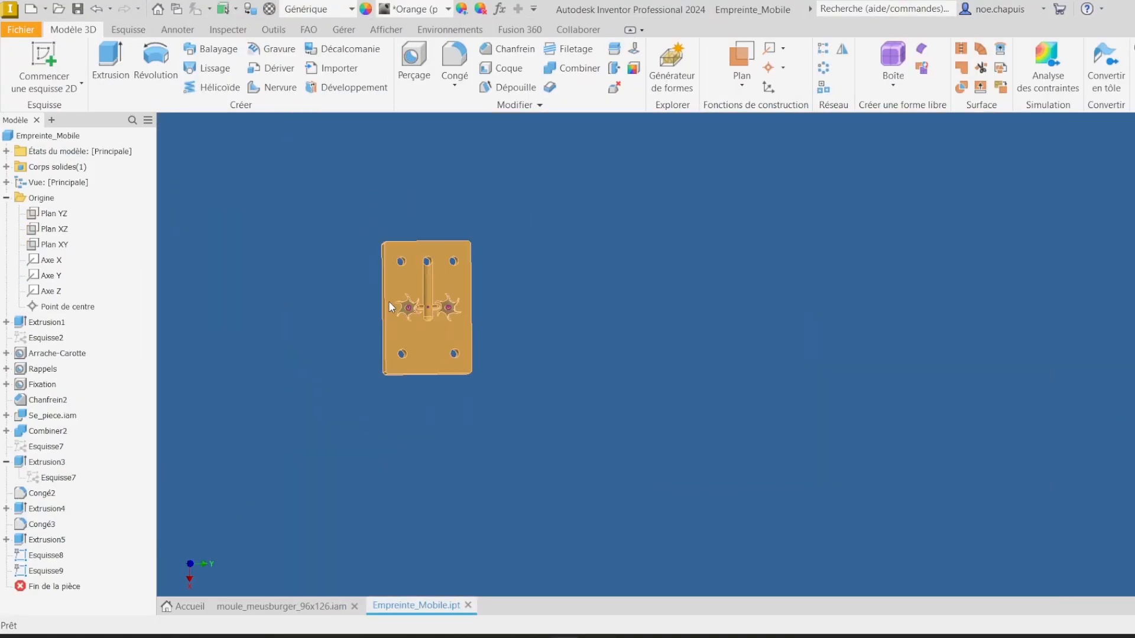
{"action": "scroll", "coordinate": [371, 296], "scroll_direction": "up", "scroll_amount": 6}
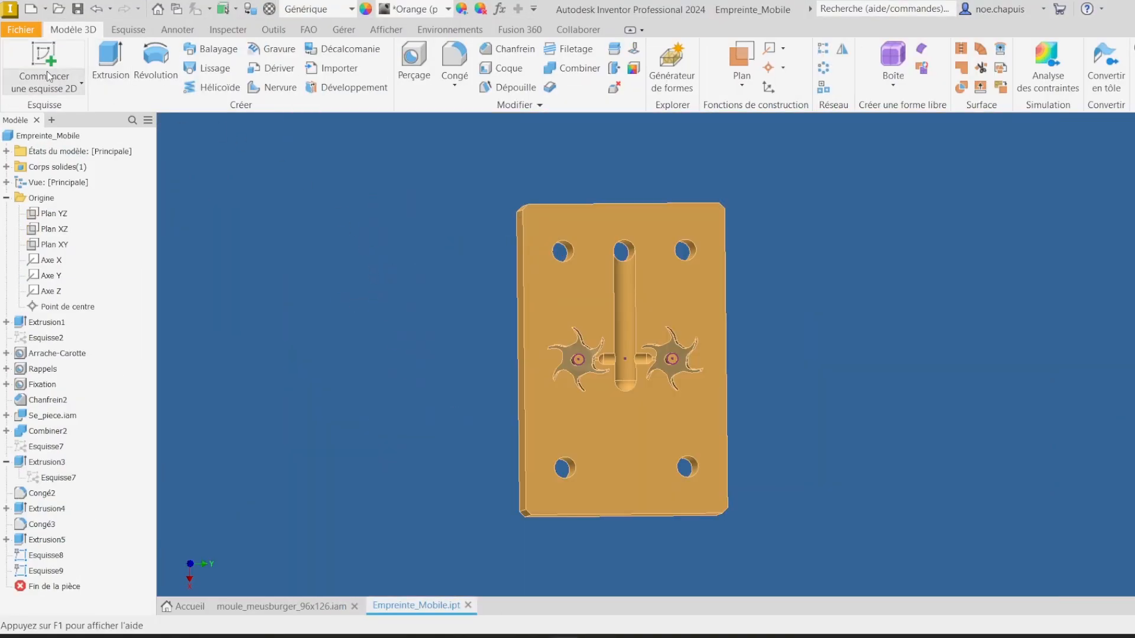
{"action": "left_click", "coordinate": [20, 30]}
{"action": "left_click", "coordinate": [52, 118]}
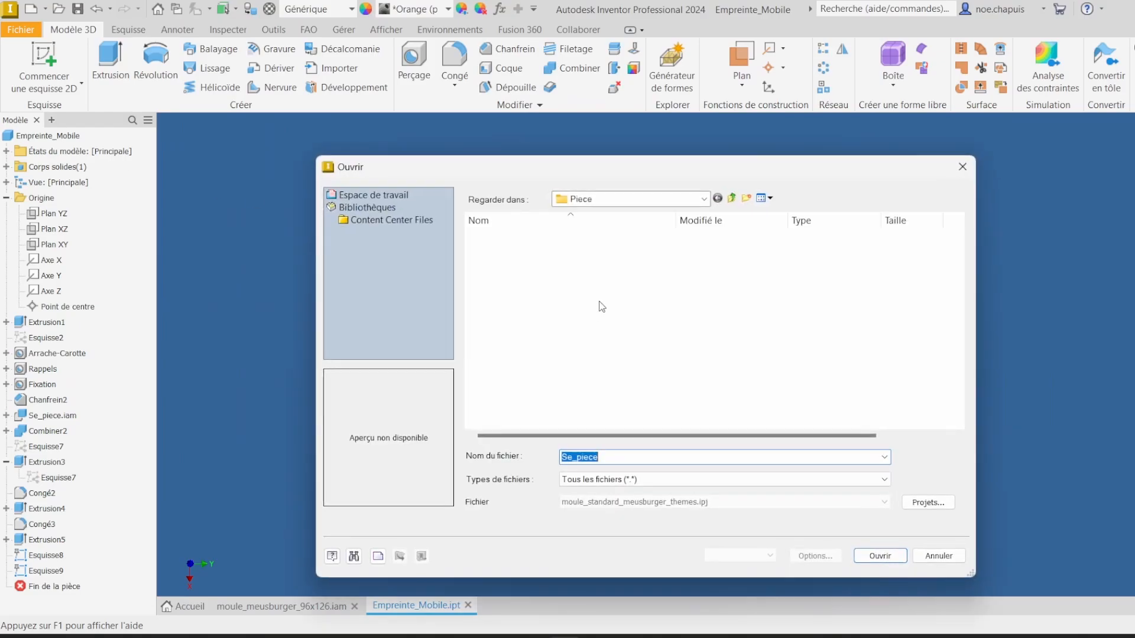
{"action": "left_click", "coordinate": [731, 198]}
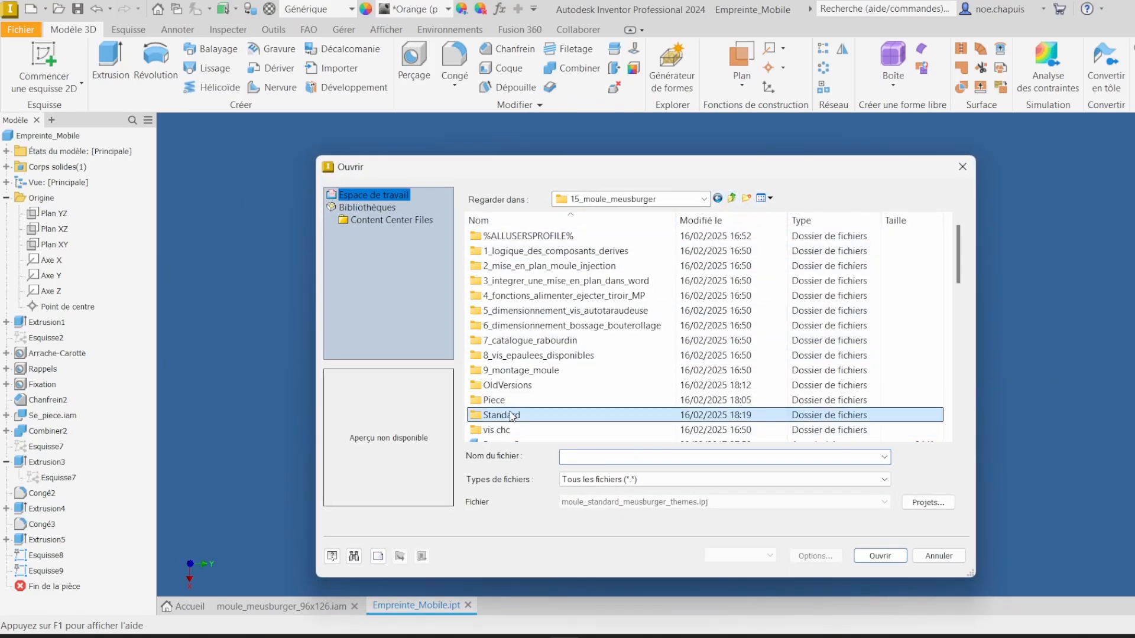
{"action": "double_click", "coordinate": [494, 415]}
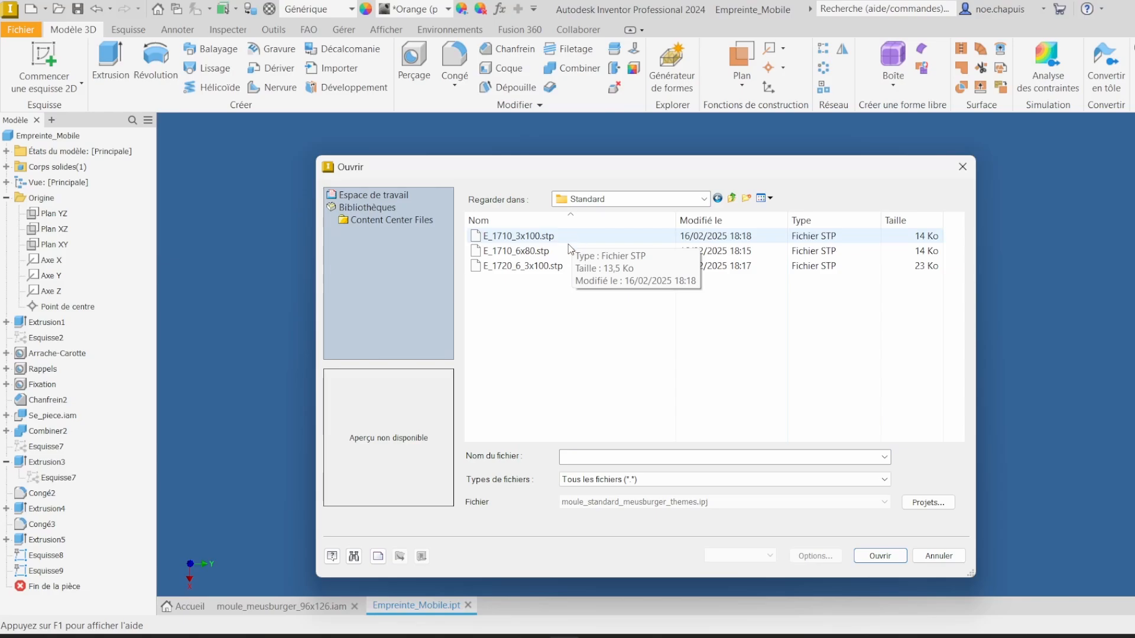
{"action": "double_click", "coordinate": [545, 251]}
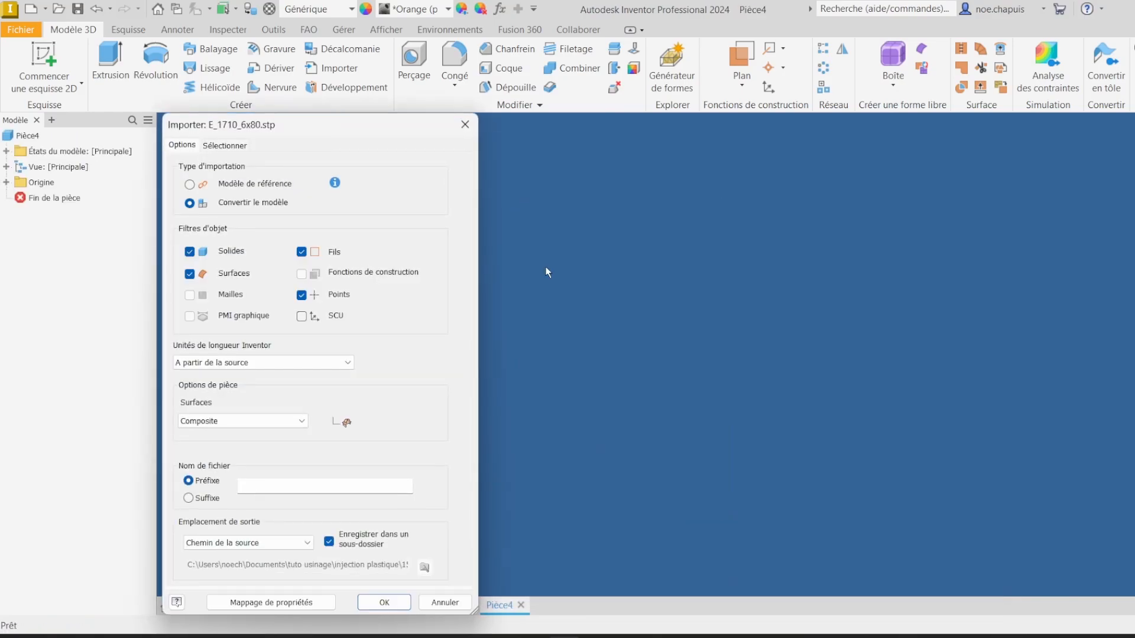
{"action": "left_click", "coordinate": [385, 604]}
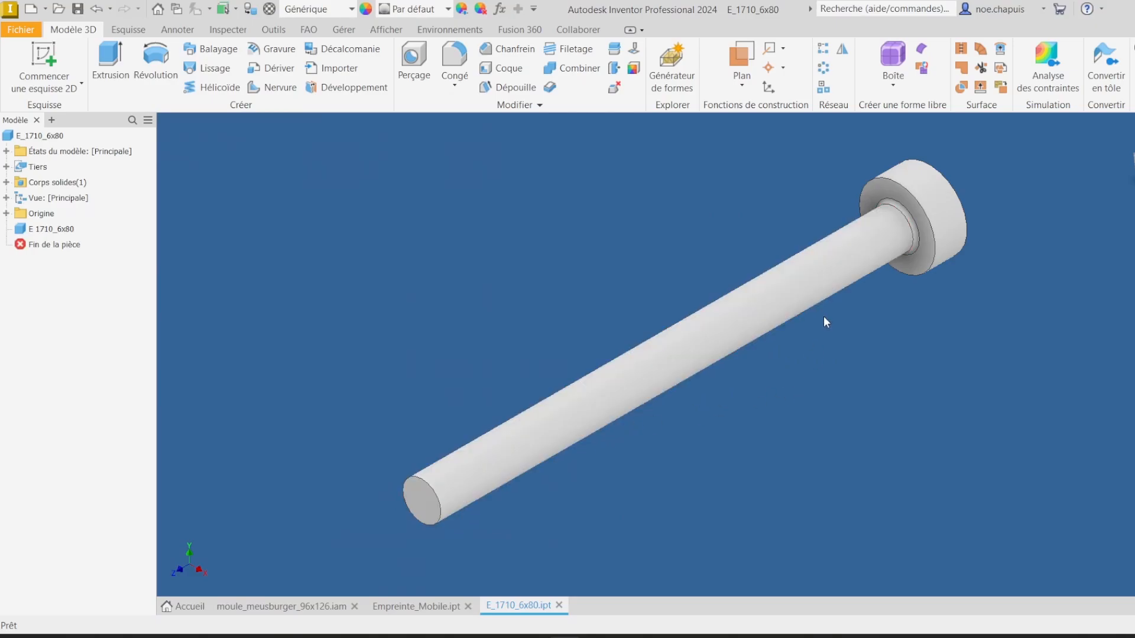
Step: Back in the mould assembly, measure the gap between the ejector plate and the moving cavity's back face, then close Measure
{"action": "middle_click_drag", "start_coordinate": [577, 286], "coordinate": [406, 327], "text": "shift"}
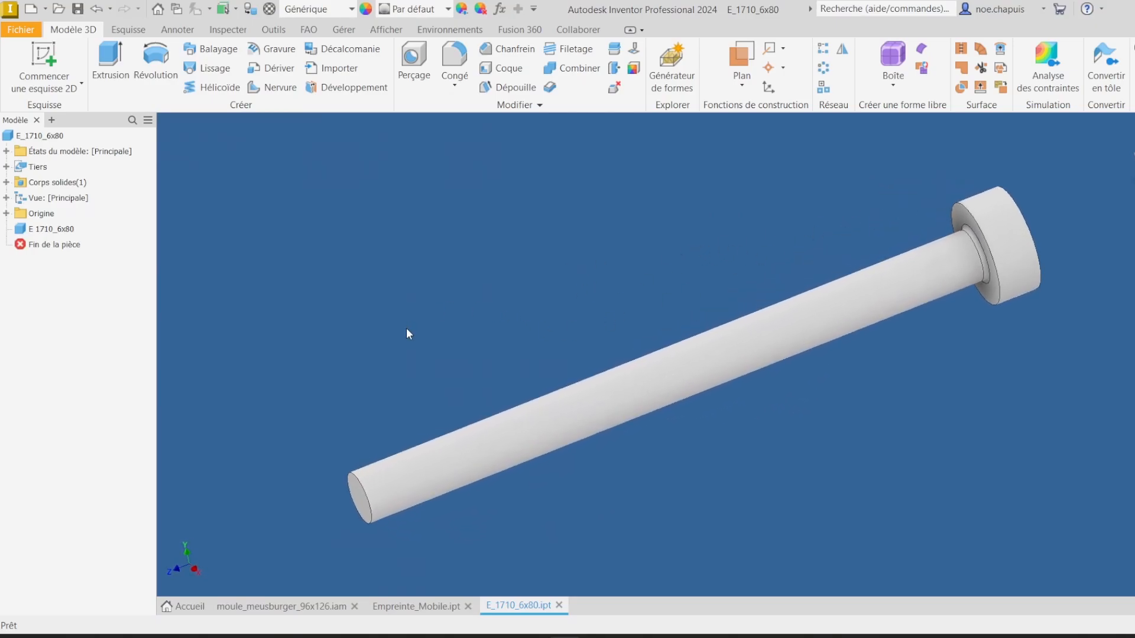
{"action": "left_click", "coordinate": [281, 611]}
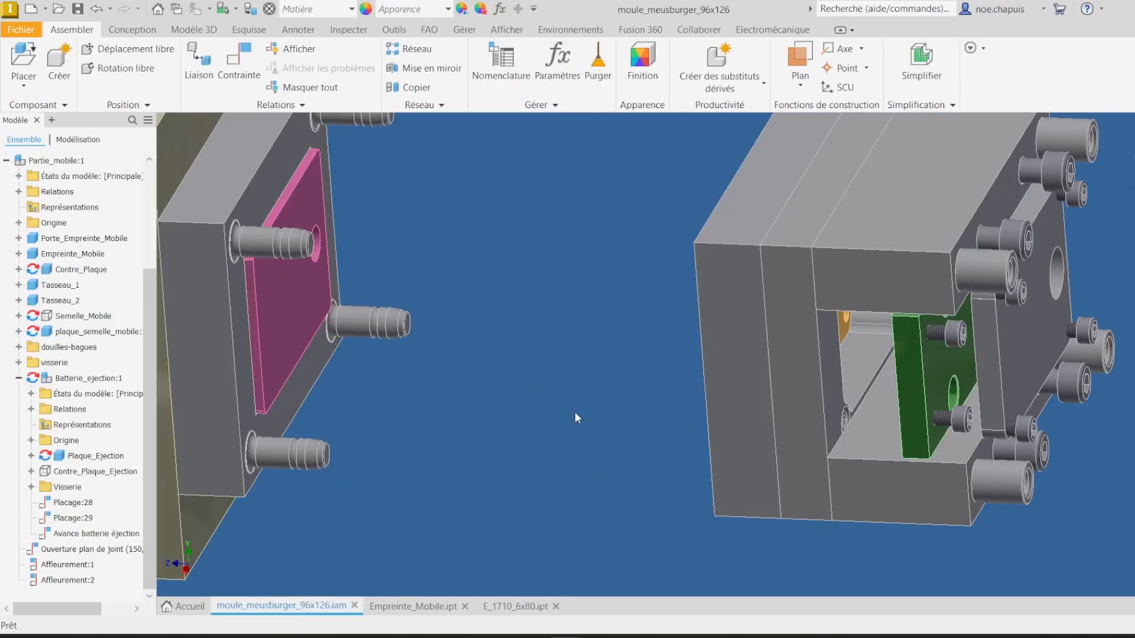
{"action": "key", "text": "m"}
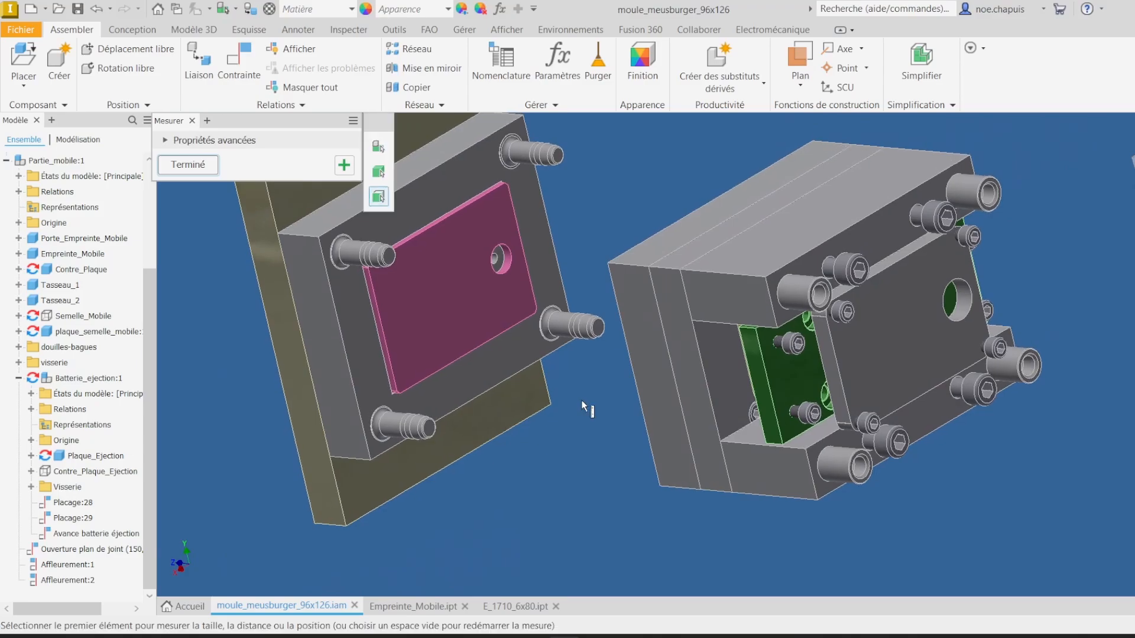
{"action": "middle_click_drag", "start_coordinate": [581, 400], "coordinate": [635, 396], "text": "shift"}
{"action": "left_click", "coordinate": [789, 363]}
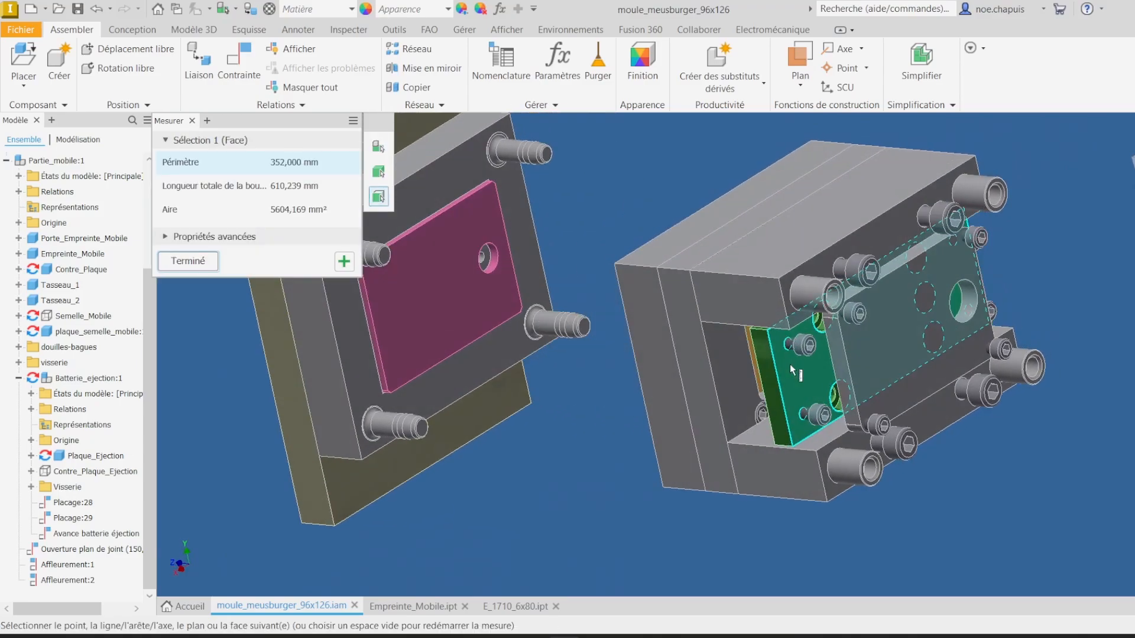
{"action": "middle_click_drag", "start_coordinate": [788, 363], "coordinate": [685, 316], "text": "shift"}
{"action": "left_click", "coordinate": [593, 314]}
{"action": "middle_click_drag", "start_coordinate": [593, 315], "coordinate": [953, 431], "text": "shift"}
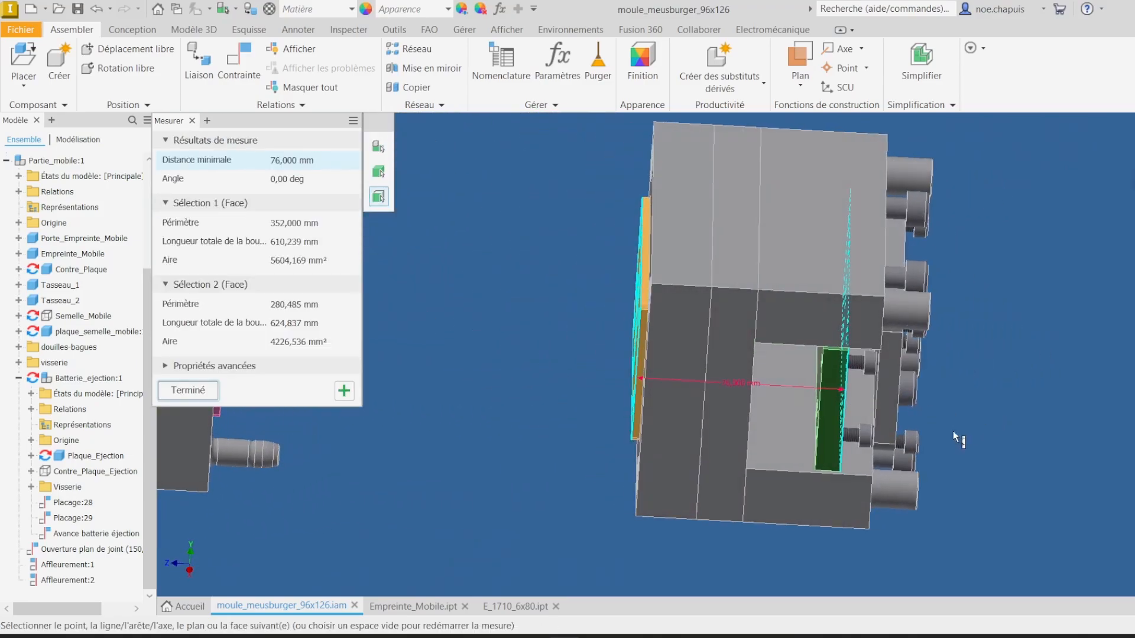
{"action": "left_click", "coordinate": [515, 607]}
{"action": "left_click", "coordinate": [187, 390]}
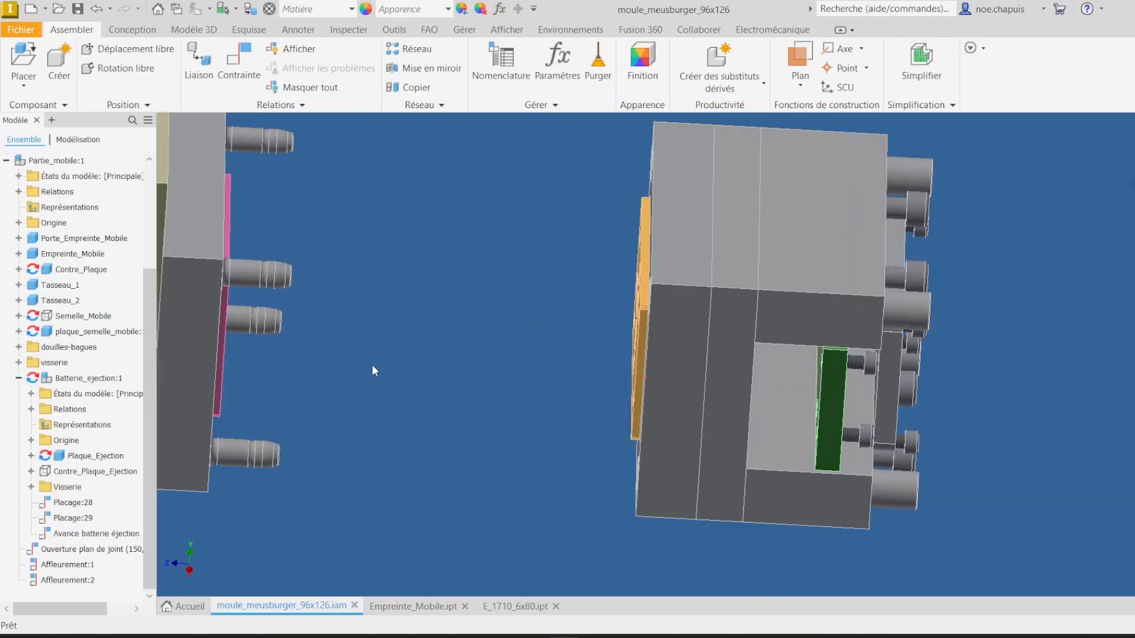
Step: In the ejector pin part, shorten the pin by 4 mm by moving its tip face with Direct Edit
{"action": "left_click", "coordinate": [512, 612]}
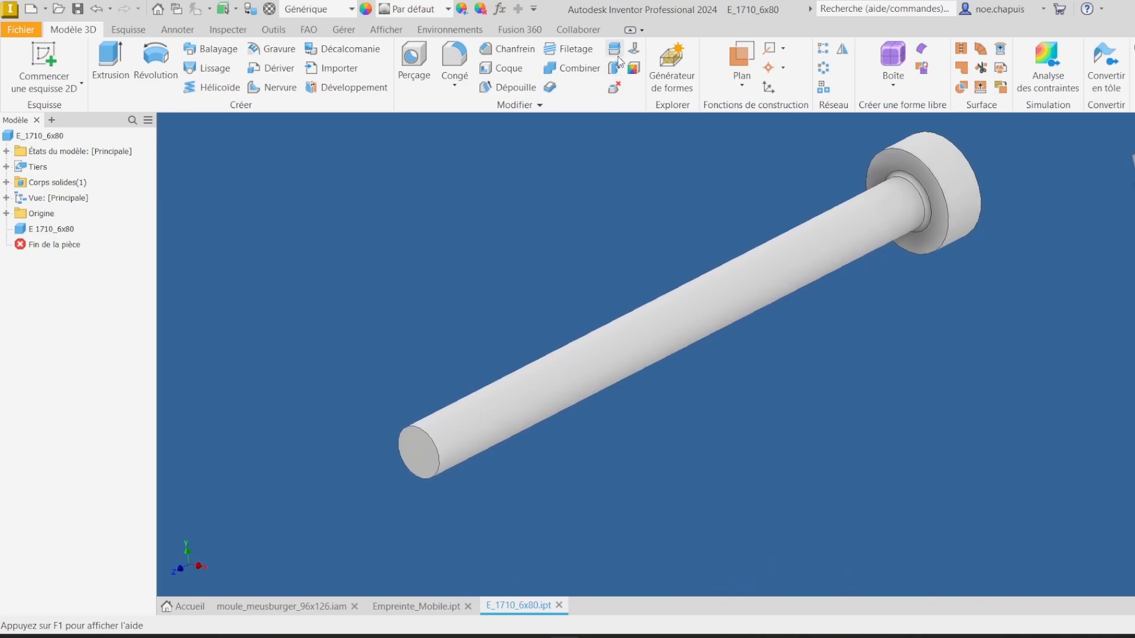
{"action": "left_click", "coordinate": [45, 64]}
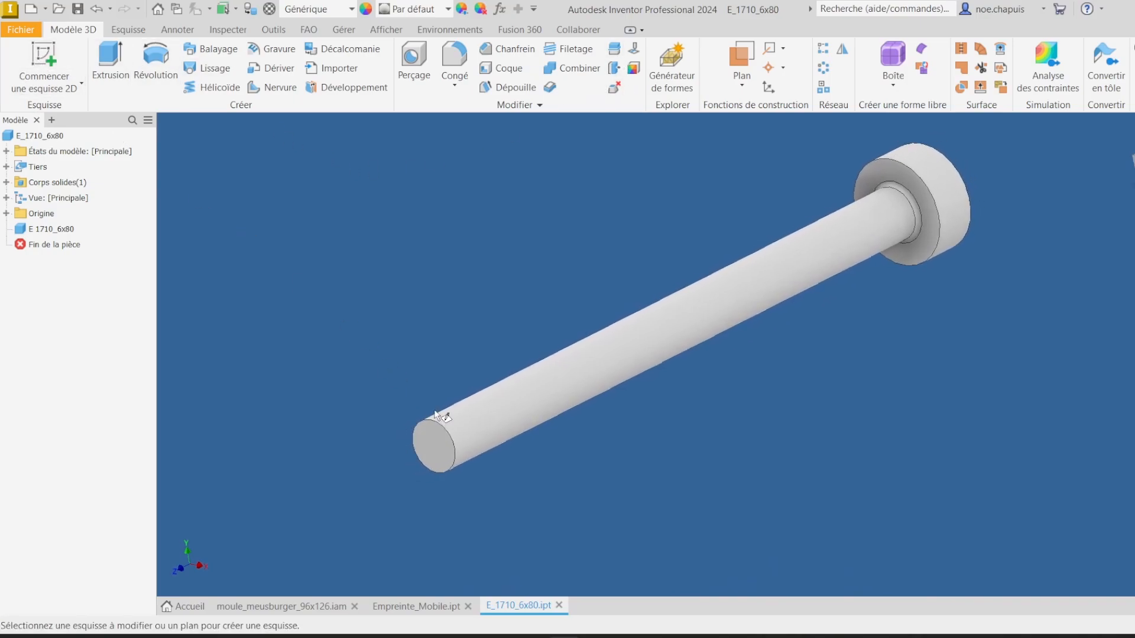
{"action": "left_click", "coordinate": [614, 68]}
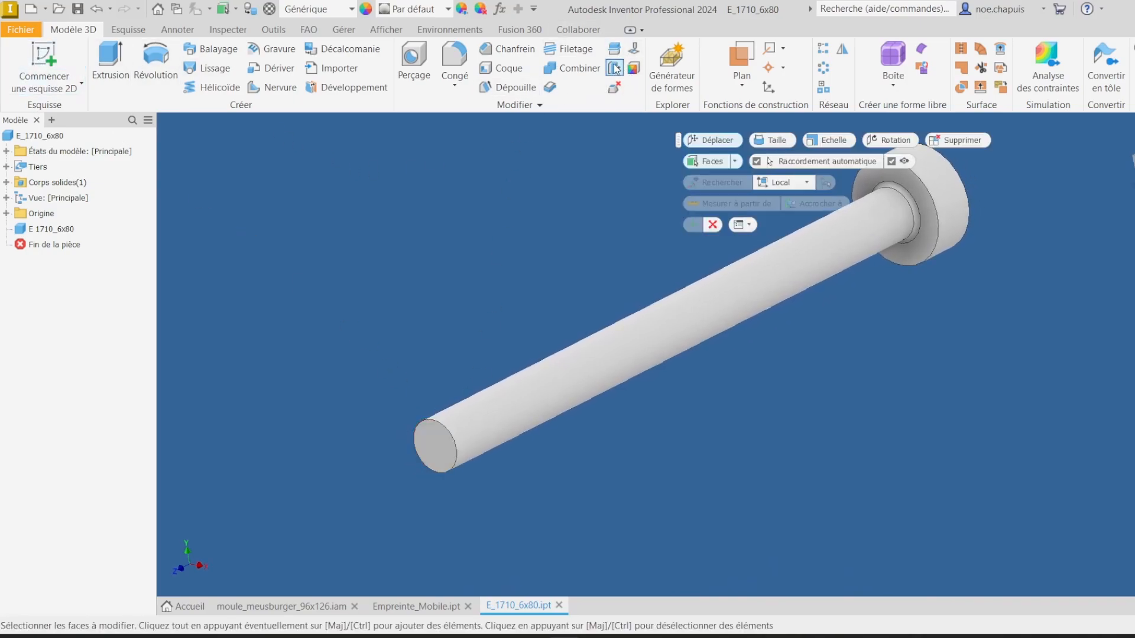
{"action": "left_click", "coordinate": [441, 450]}
{"action": "middle_click_drag", "start_coordinate": [441, 450], "coordinate": [420, 451], "text": "shift"}
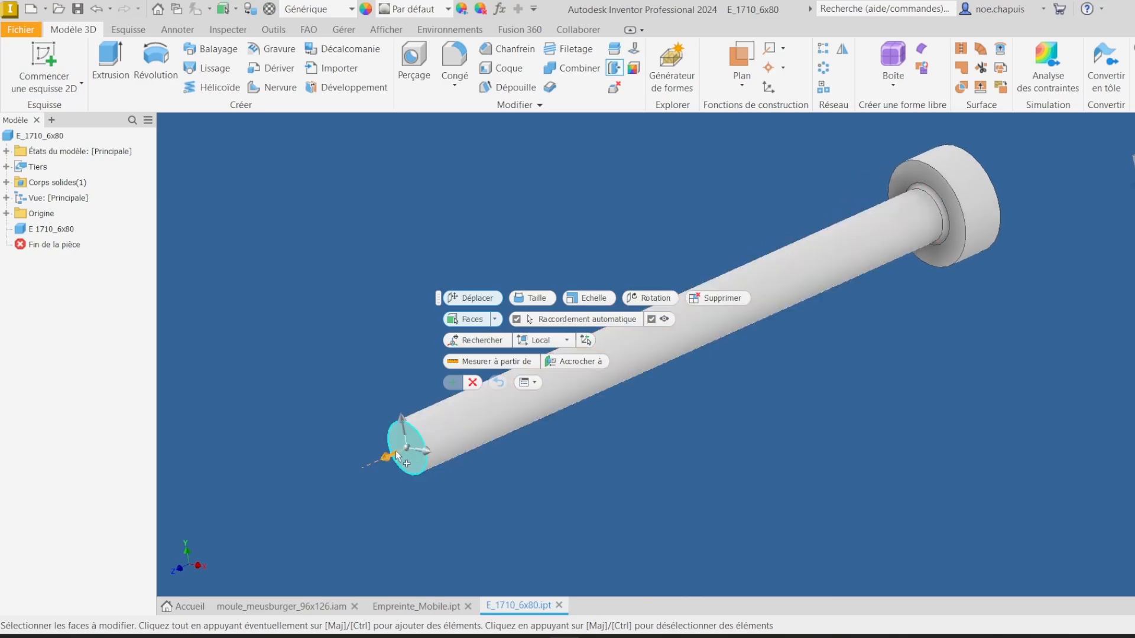
{"action": "left_click_drag", "start_coordinate": [388, 451], "coordinate": [415, 437]}
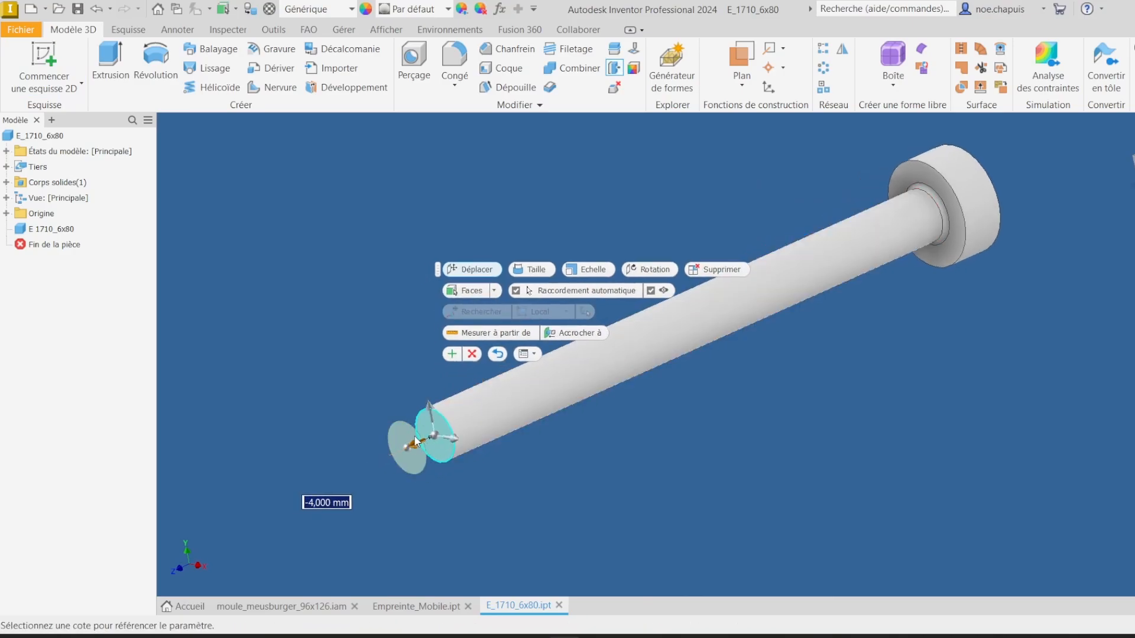
{"action": "left_click", "coordinate": [453, 355]}
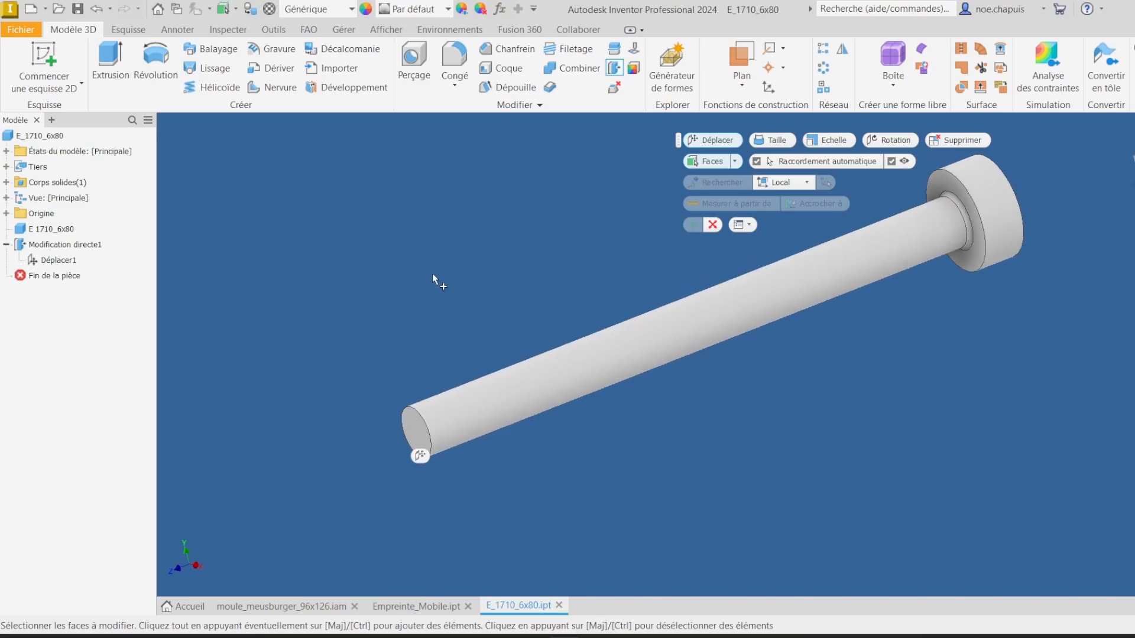
{"action": "key", "text": "Escape"}
Step: Save the modified pin as E_1710_6x80 RAZ in the Standard folder
{"action": "left_click", "coordinate": [21, 29]}
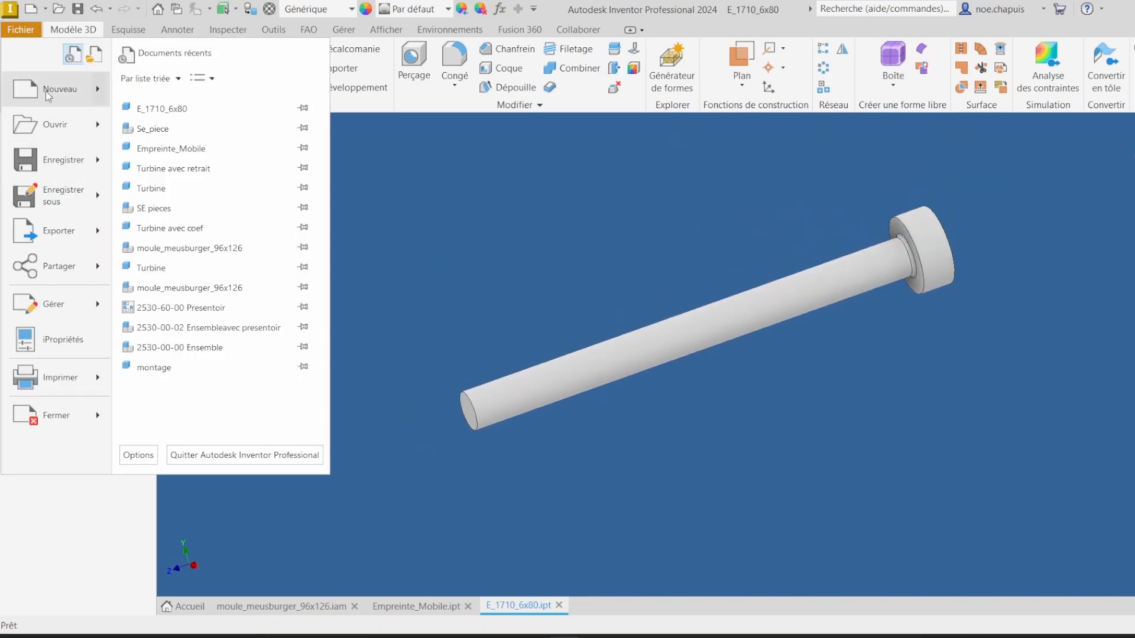
{"action": "left_click", "coordinate": [50, 194]}
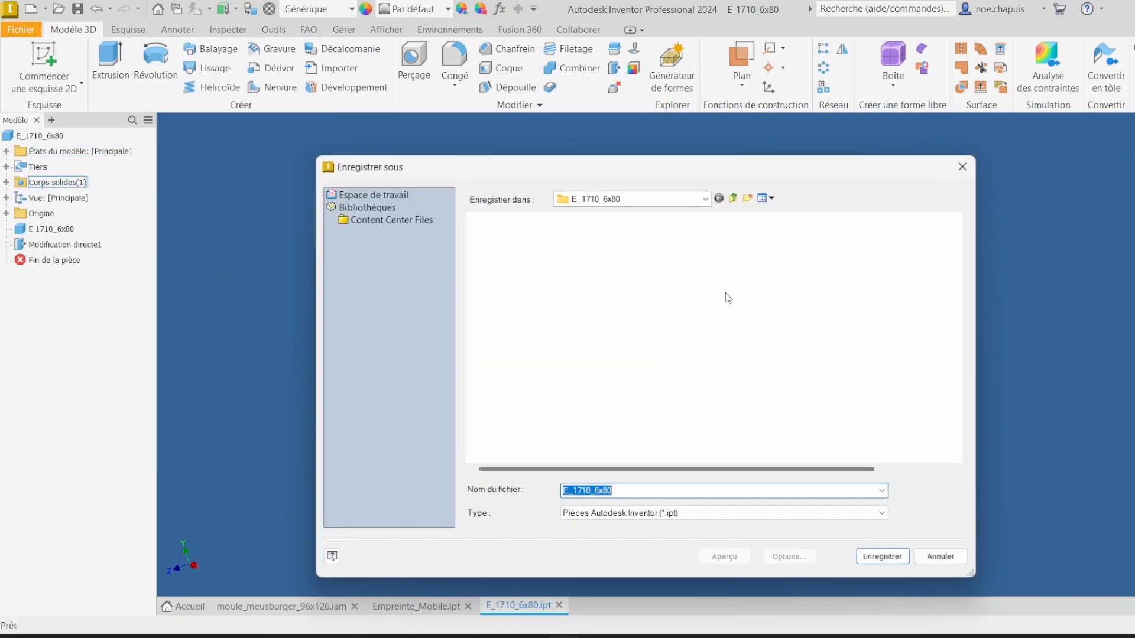
{"action": "left_click", "coordinate": [735, 198]}
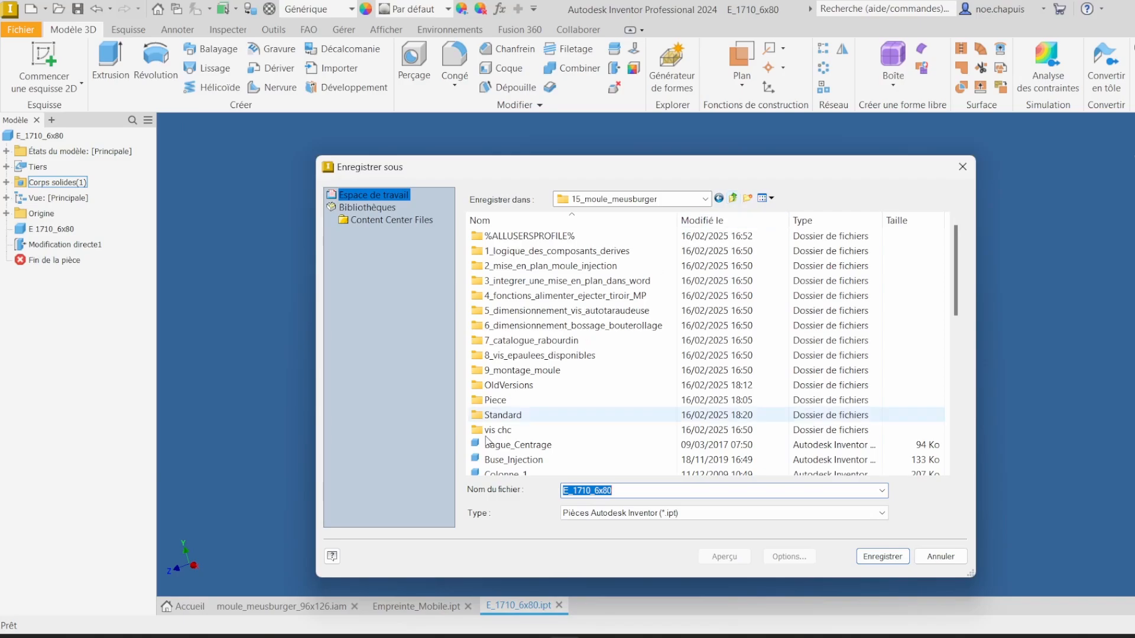
{"action": "double_click", "coordinate": [509, 416]}
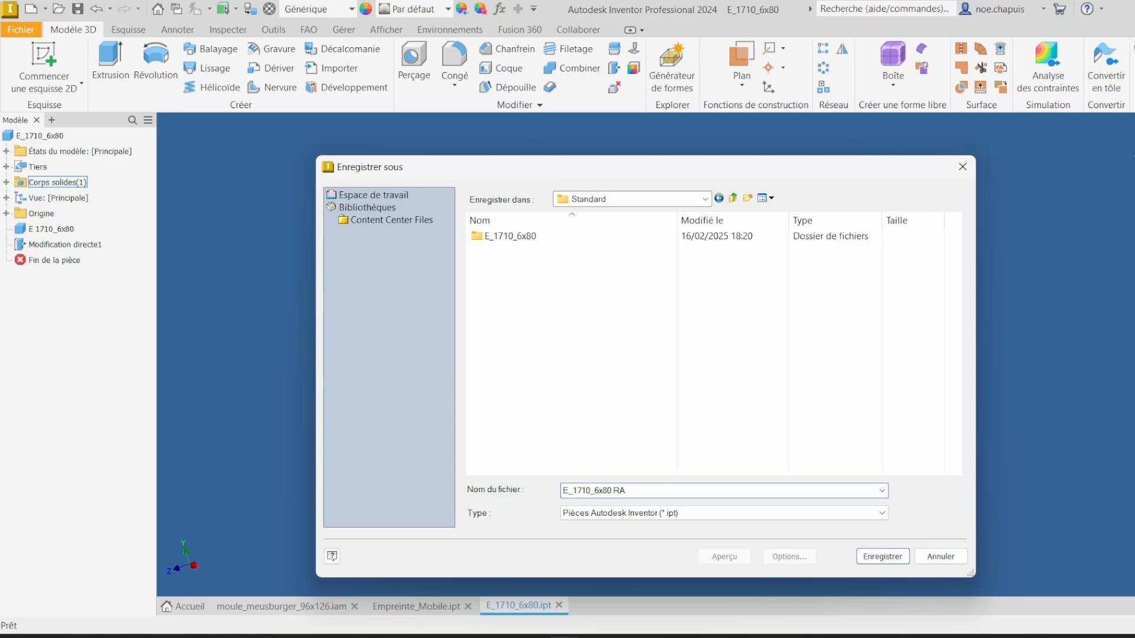
{"action": "key", "text": "Return"}
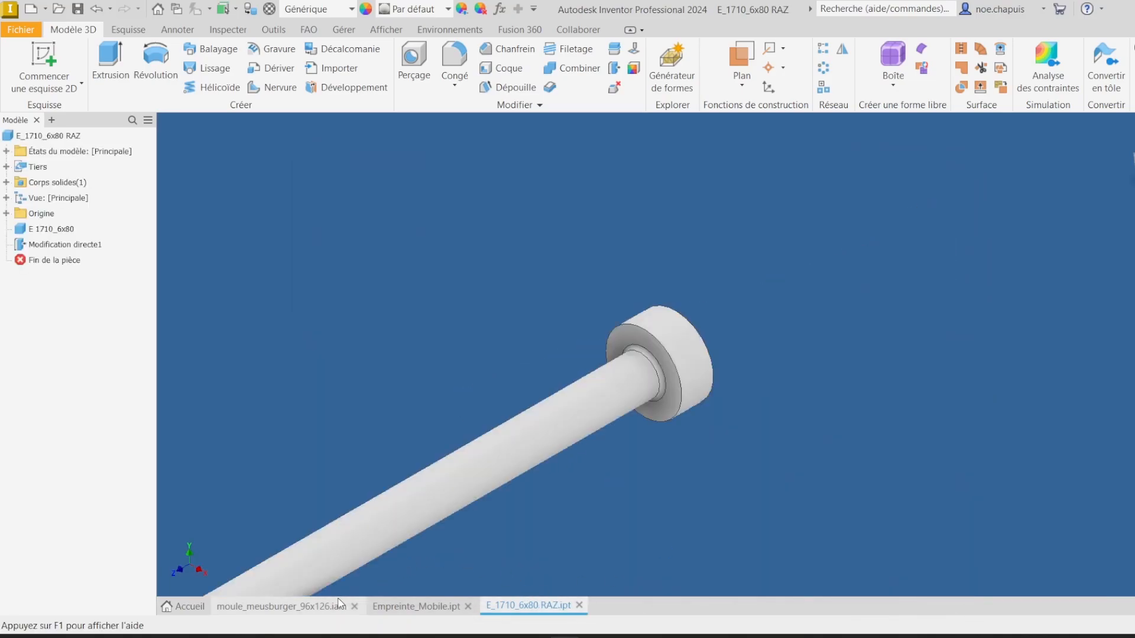
Step: Return to the mould assembly and open the Batterie_ejection subassembly in its own window
{"action": "left_click", "coordinate": [283, 605]}
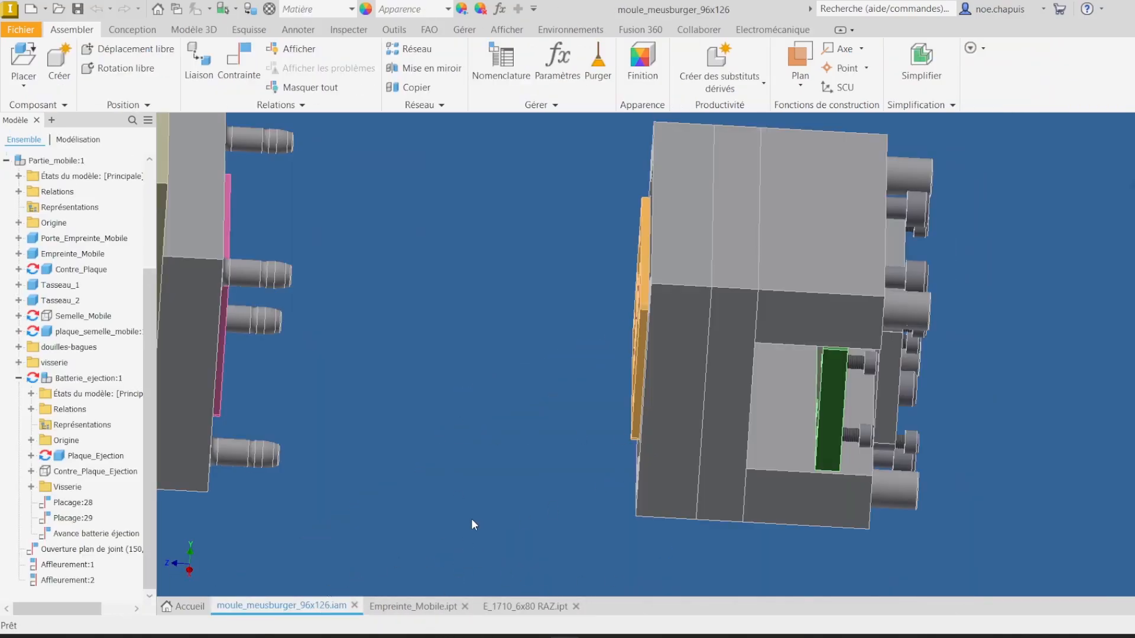
{"action": "middle_click_drag", "start_coordinate": [679, 350], "coordinate": [733, 377], "text": "shift"}
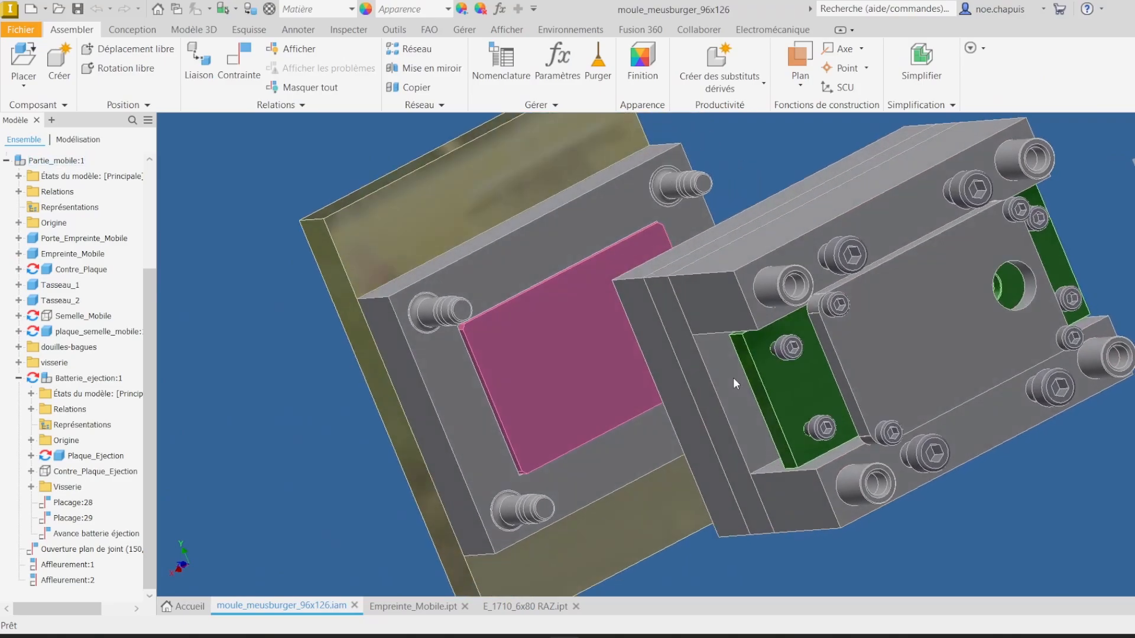
{"action": "right_click", "coordinate": [109, 384]}
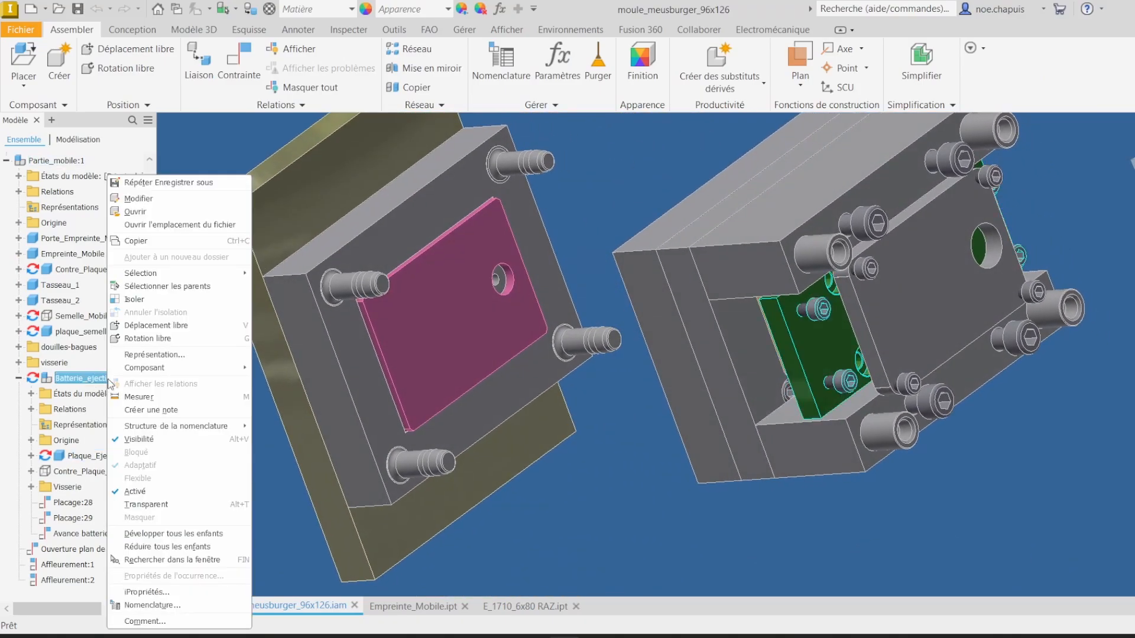
{"action": "left_click", "coordinate": [156, 200]}
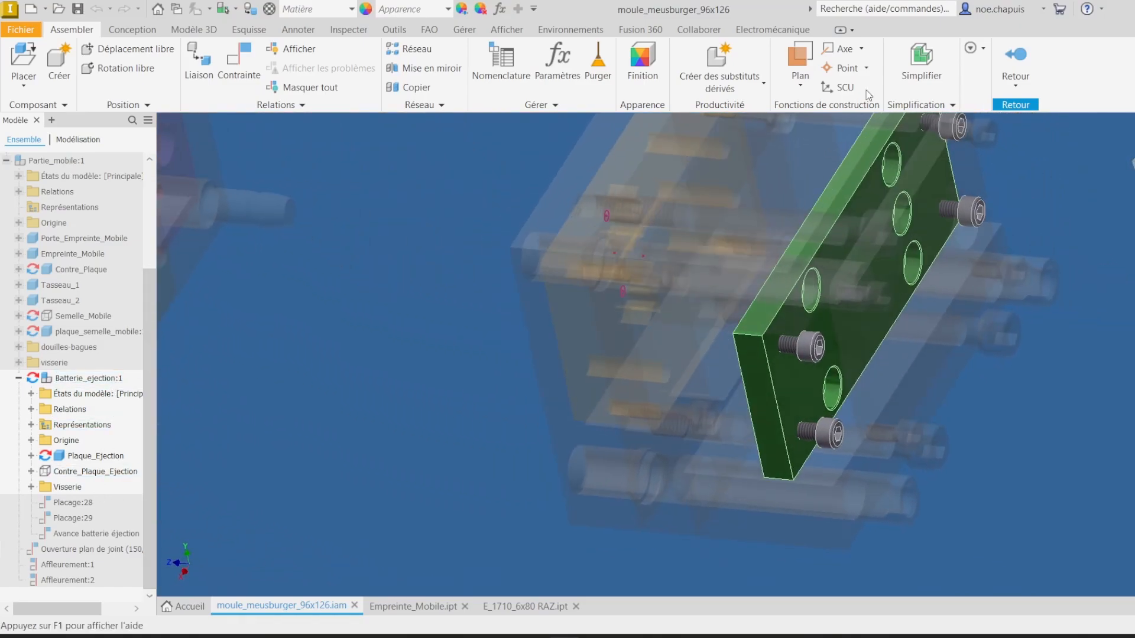
{"action": "left_click", "coordinate": [1015, 67]}
{"action": "right_click", "coordinate": [89, 379]}
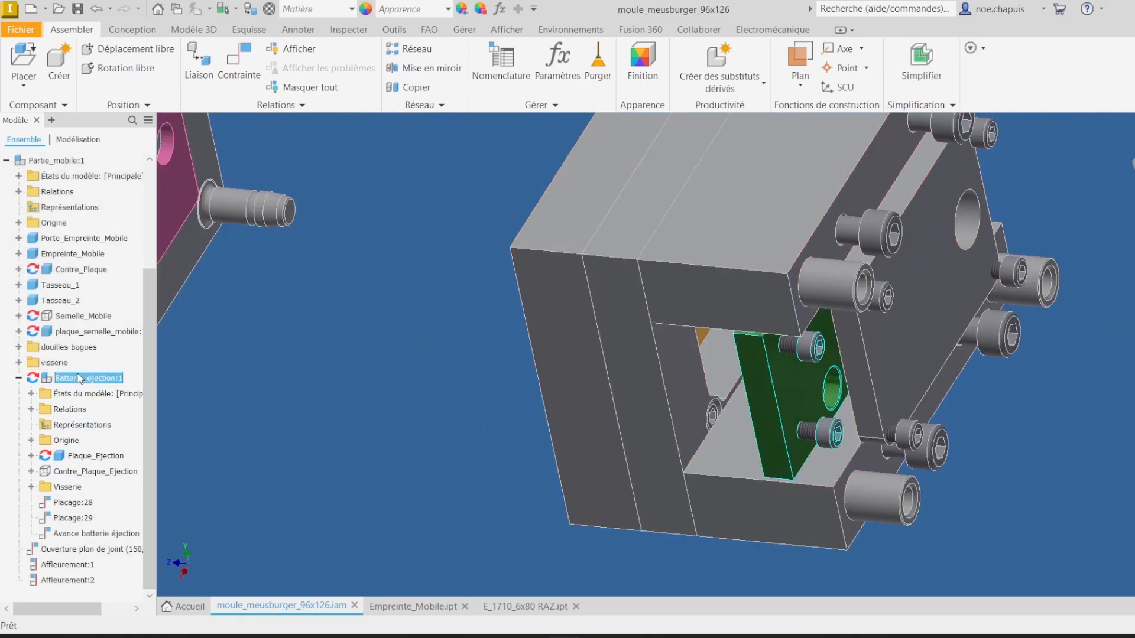
{"action": "left_click", "coordinate": [150, 211]}
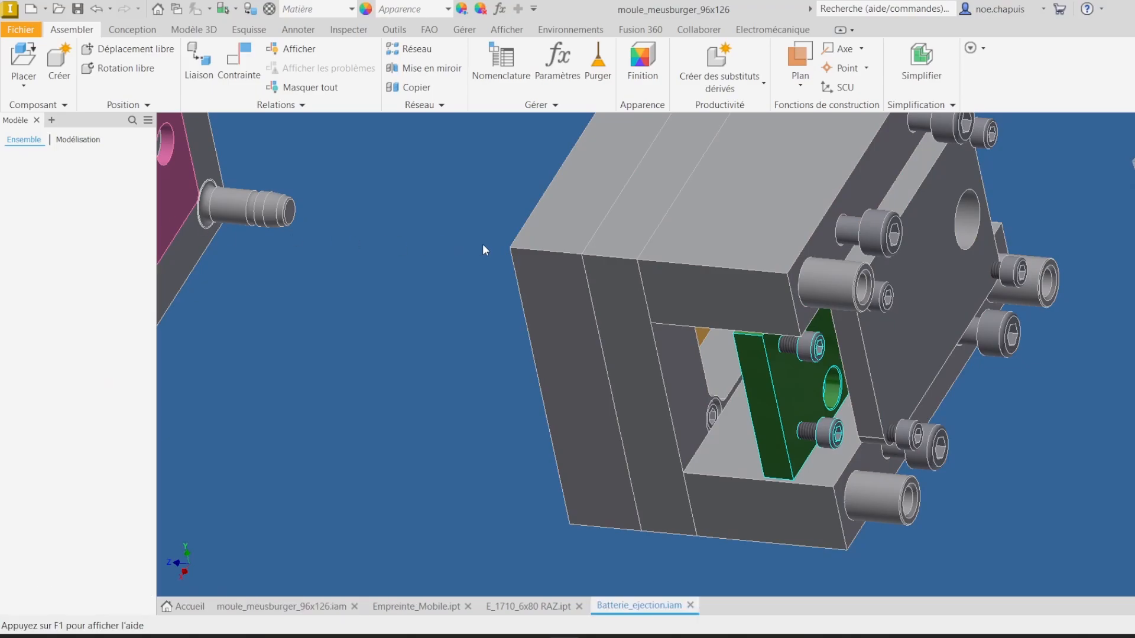
Step: Hide the Contre_Plaque_Ejection plate to expose the ejector plate
{"action": "middle_click_drag", "start_coordinate": [655, 264], "coordinate": [671, 300], "text": "shift"}
{"action": "left_click", "coordinate": [629, 308]}
{"action": "right_click", "coordinate": [85, 255]}
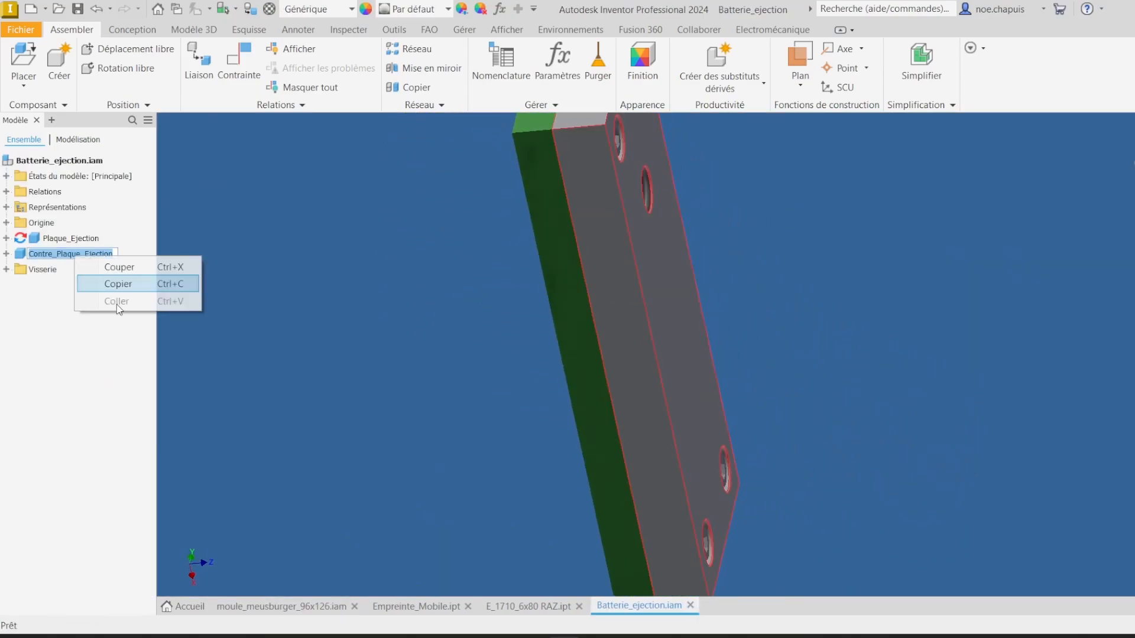
{"action": "left_click", "coordinate": [102, 347]}
{"action": "right_click", "coordinate": [34, 258]}
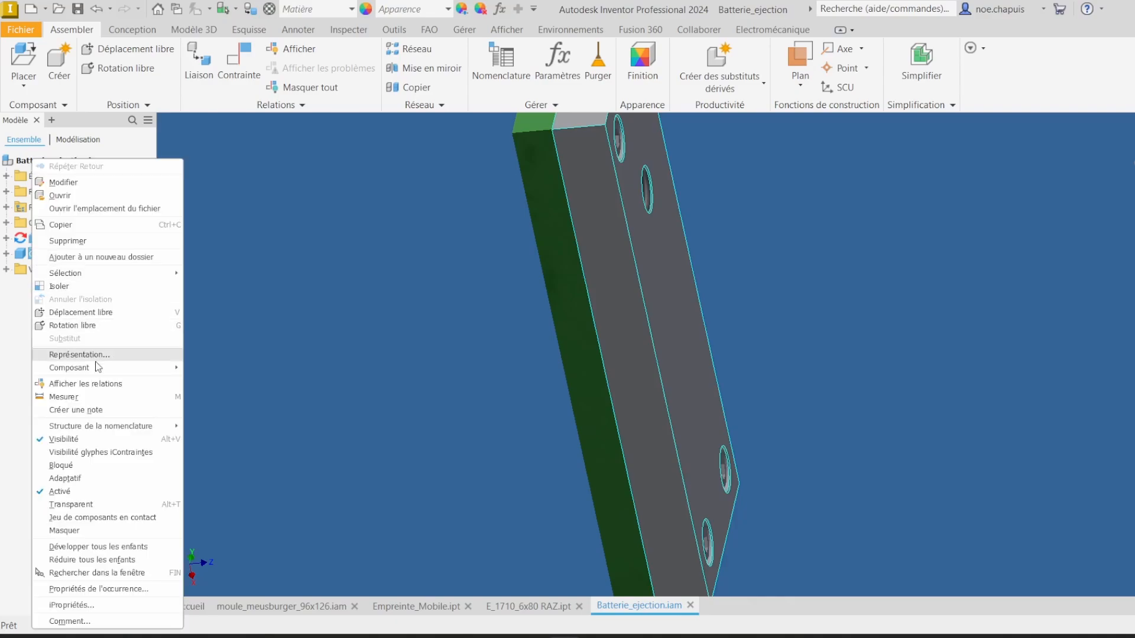
{"action": "left_click", "coordinate": [89, 447]}
{"action": "middle_click_drag", "start_coordinate": [786, 363], "coordinate": [767, 293], "text": "shift"}
Step: Place four instances of E_1710_6x80 RAZ from the Standard folder into the ejector subassembly
{"action": "left_click", "coordinate": [46, 66]}
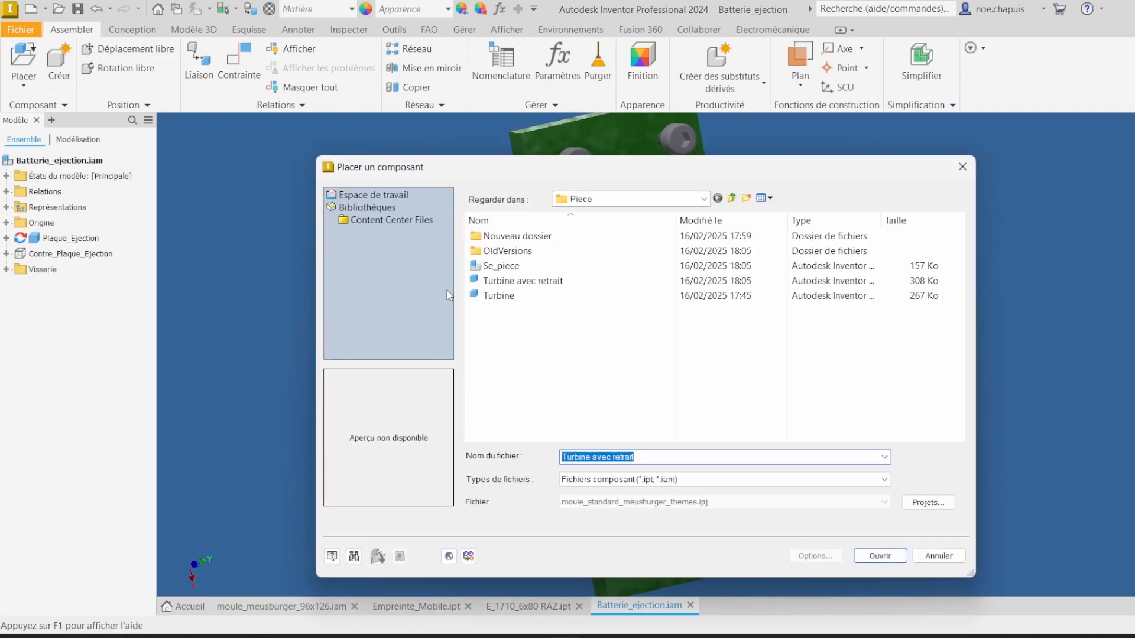
{"action": "left_click", "coordinate": [716, 201]}
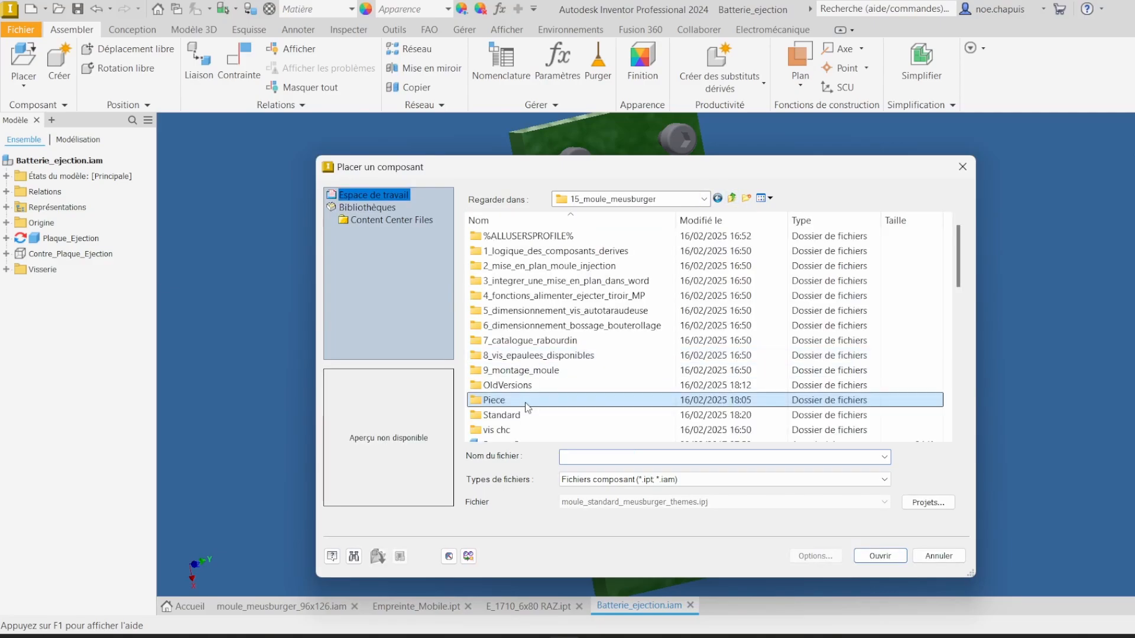
{"action": "double_click", "coordinate": [509, 417]}
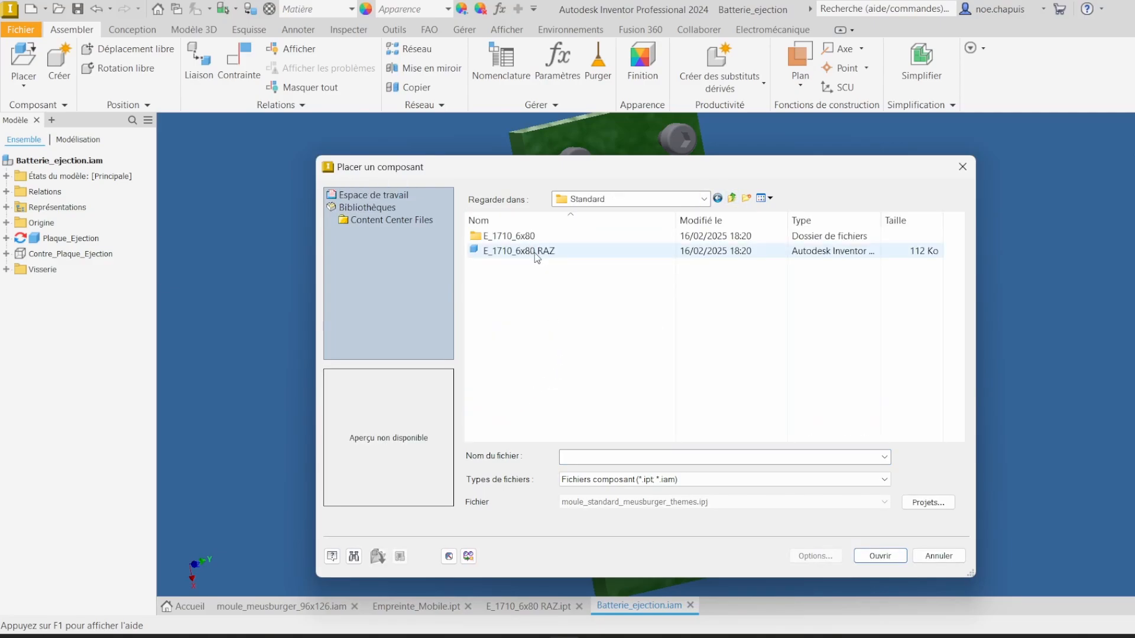
{"action": "double_click", "coordinate": [519, 250]}
{"action": "left_click", "coordinate": [352, 275]}
{"action": "left_click", "coordinate": [387, 227]}
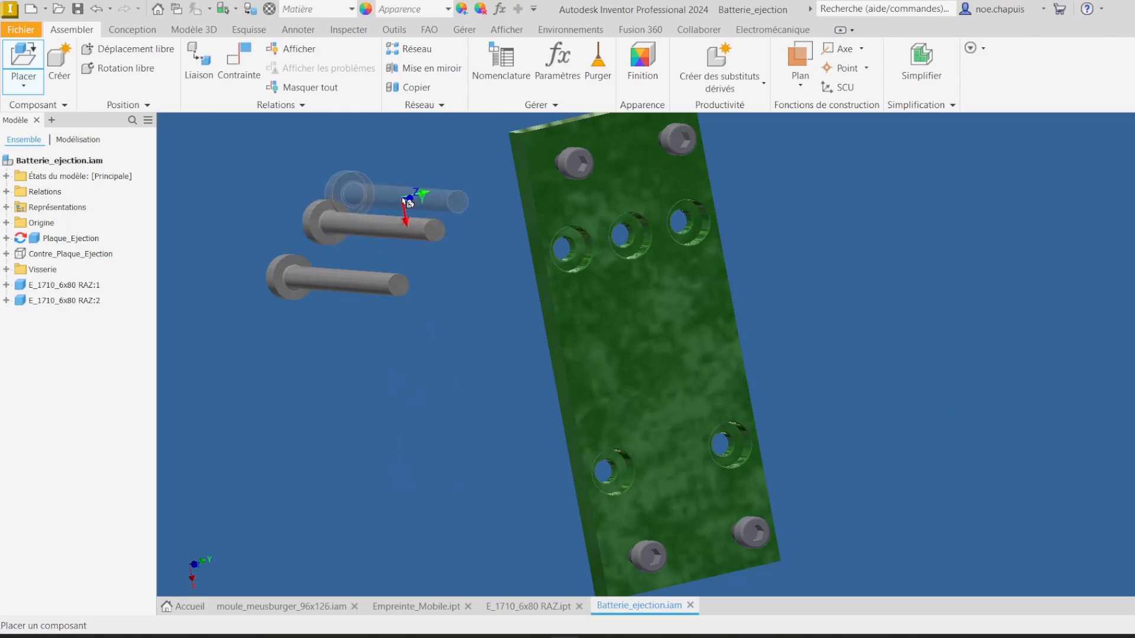
{"action": "left_click", "coordinate": [408, 202]}
{"action": "left_click", "coordinate": [415, 164]}
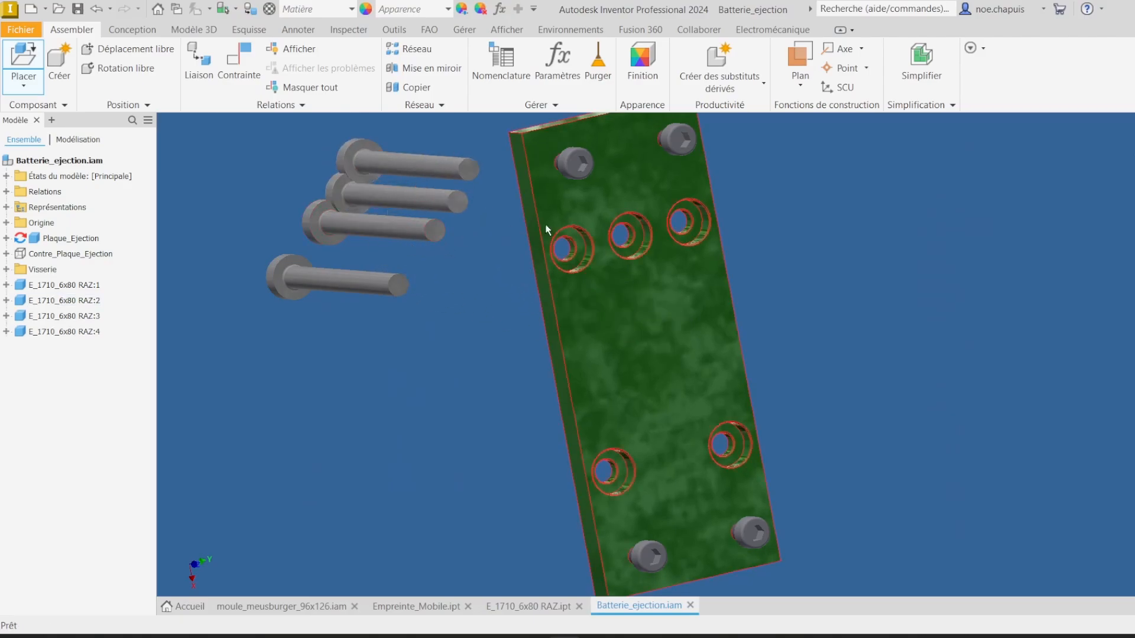
Step: Measure the distance between the ejector pin head's shank edge and its face
{"action": "middle_click_drag", "start_coordinate": [495, 248], "coordinate": [703, 238]}
{"action": "scroll", "coordinate": [455, 263], "scroll_direction": "up", "scroll_amount": 8}
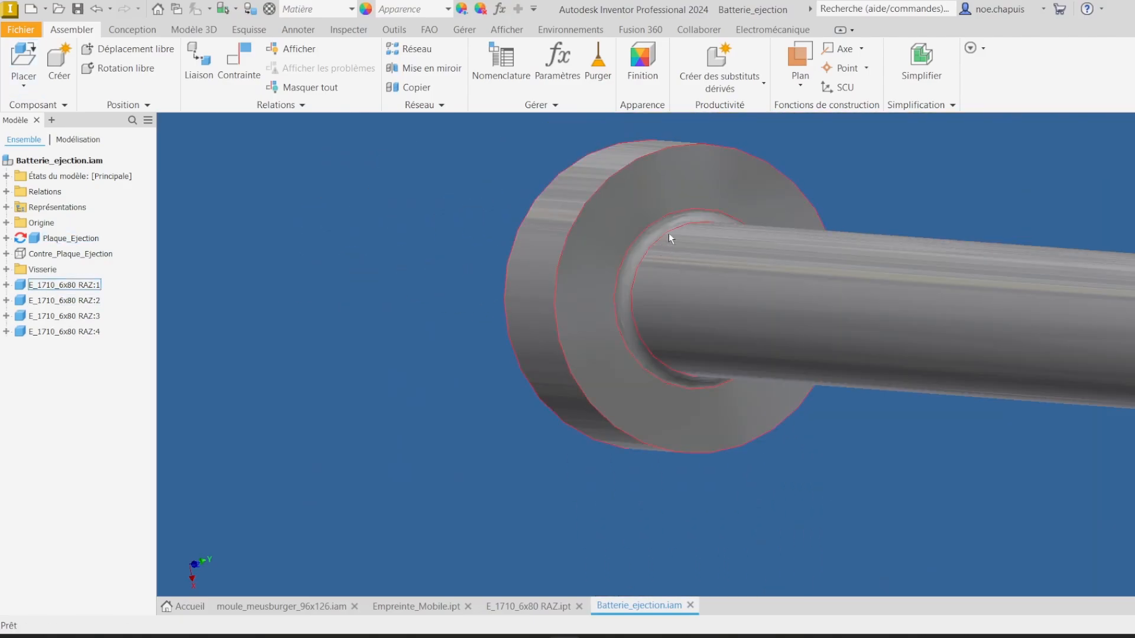
{"action": "scroll", "coordinate": [668, 233], "scroll_direction": "down", "scroll_amount": 6}
{"action": "scroll", "coordinate": [641, 233], "scroll_direction": "up", "scroll_amount": 8}
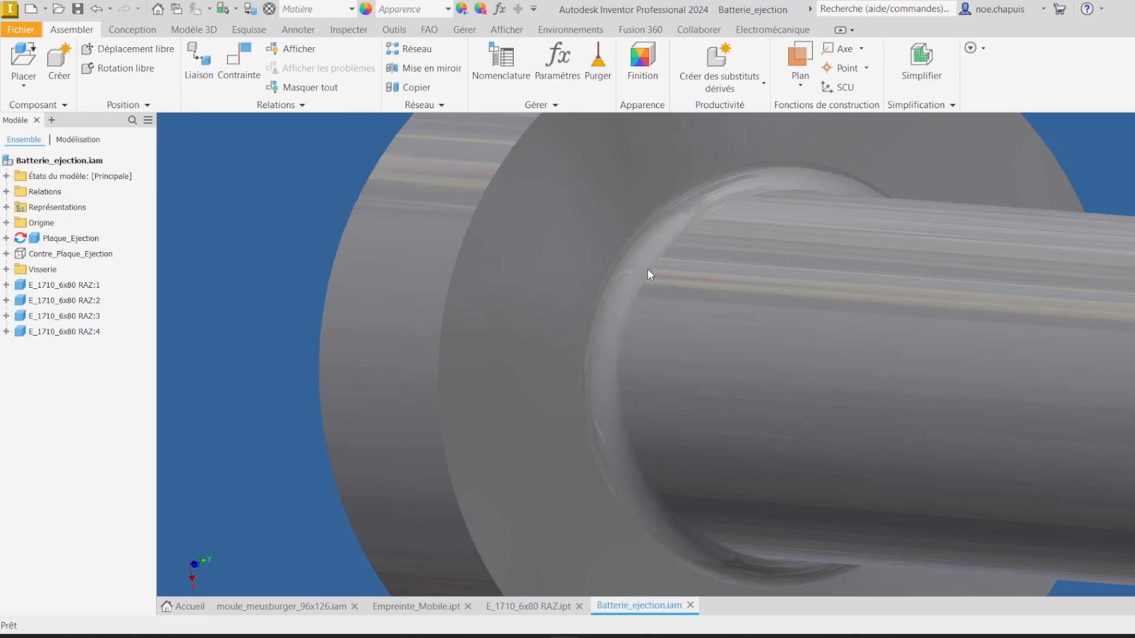
{"action": "key", "text": "m"}
{"action": "left_click", "coordinate": [663, 258]}
{"action": "left_click", "coordinate": [663, 259]}
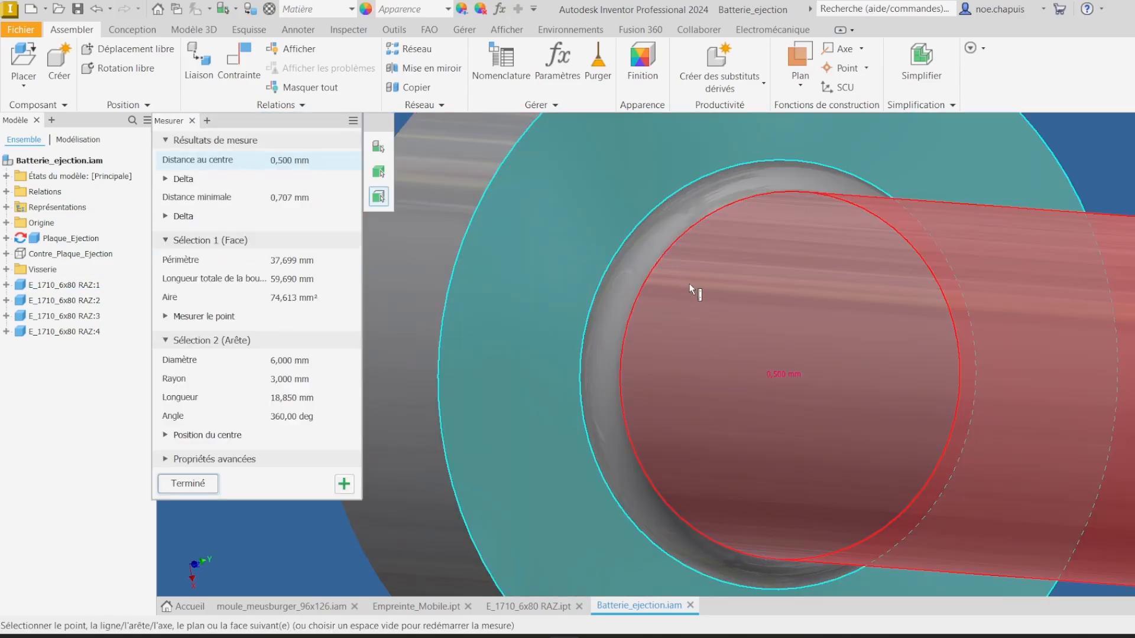
{"action": "scroll", "coordinate": [822, 377], "scroll_direction": "down", "scroll_amount": 7}
{"action": "middle_click_drag", "start_coordinate": [823, 378], "coordinate": [512, 319]}
{"action": "scroll", "coordinate": [721, 342], "scroll_direction": "up", "scroll_amount": 3}
{"action": "scroll", "coordinate": [720, 342], "scroll_direction": "down", "scroll_amount": 5}
{"action": "key", "text": "Escape"}
{"action": "scroll", "coordinate": [871, 387], "scroll_direction": "down", "scroll_amount": 3}
{"action": "middle_click_drag", "start_coordinate": [871, 387], "coordinate": [632, 456]}
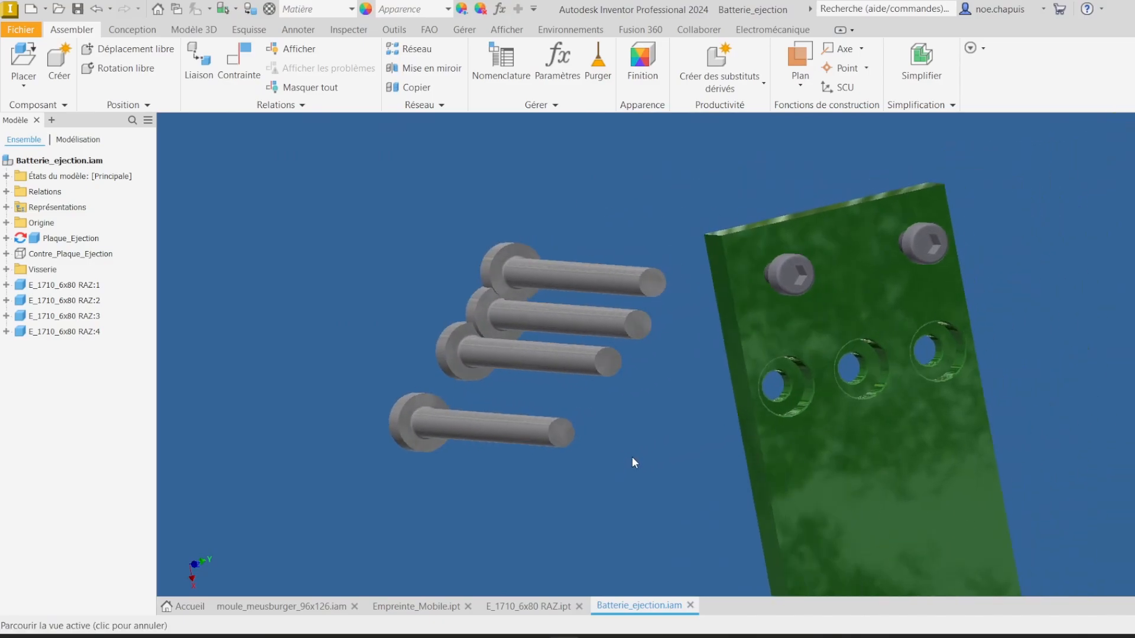
Step: Measure the counterbored hole edges in the ejector plate against the plate face
{"action": "right_click", "coordinate": [849, 297]}
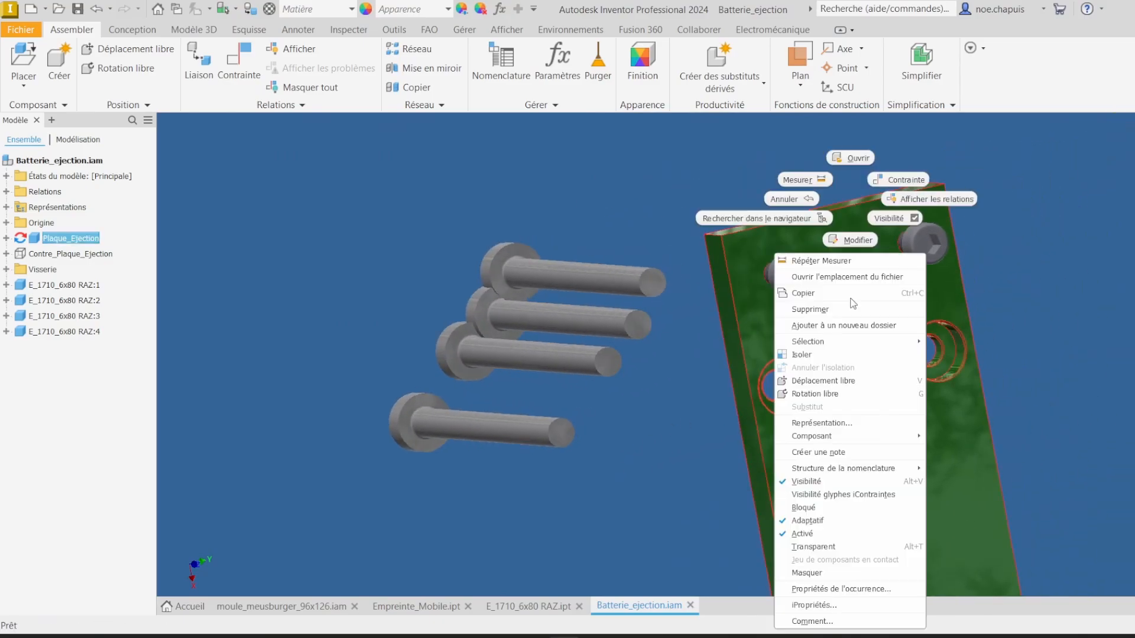
{"action": "left_click", "coordinate": [1040, 287]}
{"action": "scroll", "coordinate": [964, 351], "scroll_direction": "up", "scroll_amount": 8}
{"action": "left_click", "coordinate": [1087, 231]}
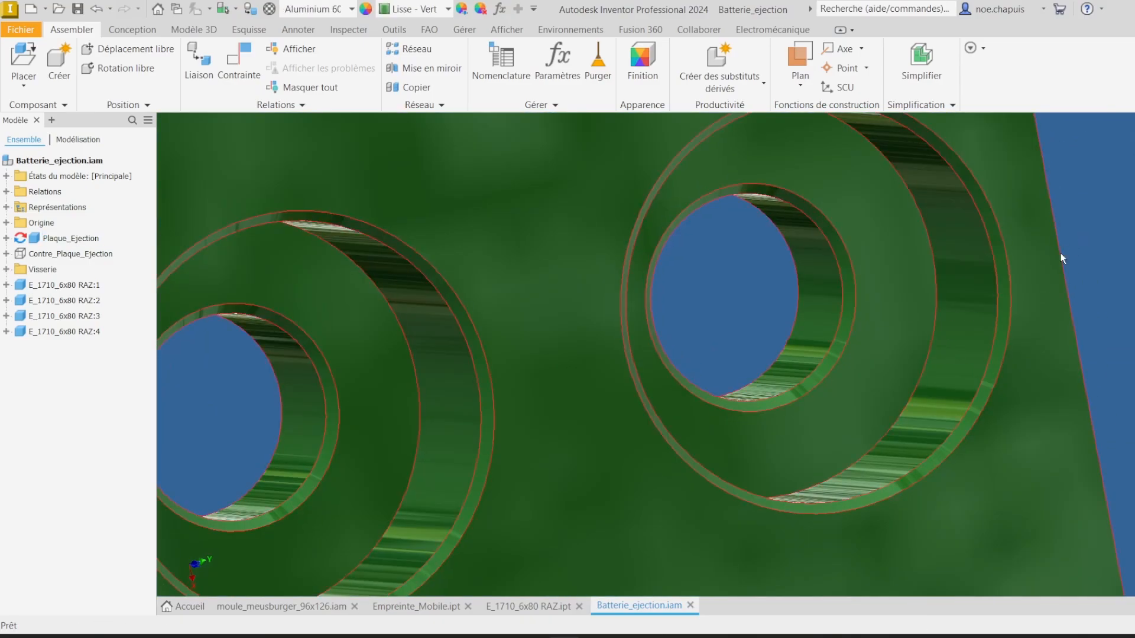
{"action": "key", "text": "m"}
{"action": "left_click", "coordinate": [838, 256]}
{"action": "left_click", "coordinate": [867, 248]}
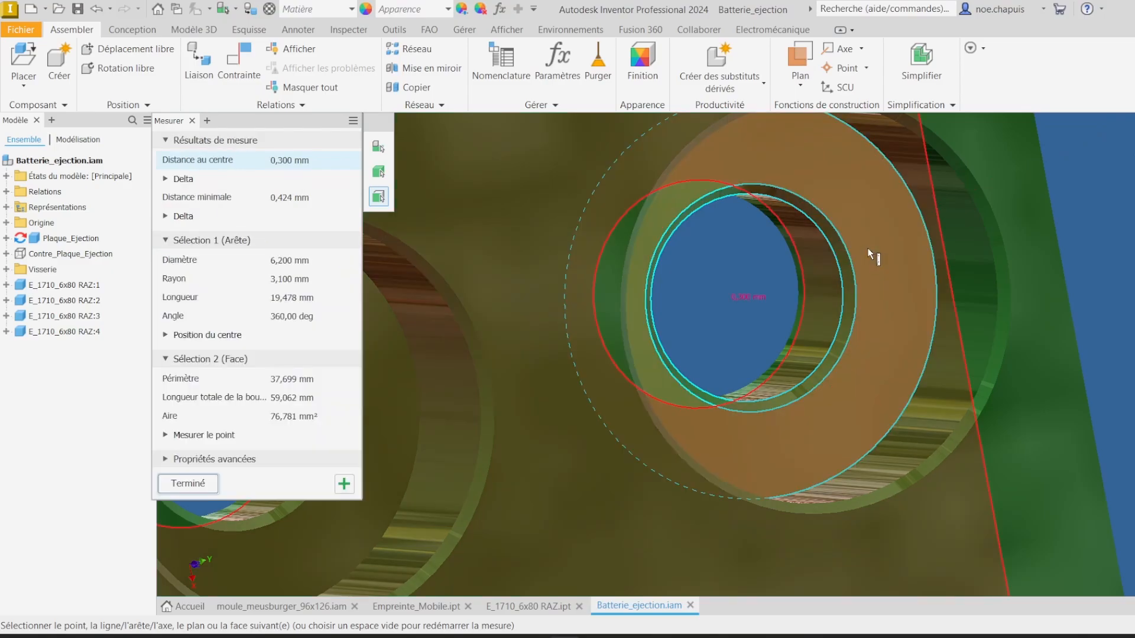
{"action": "scroll", "coordinate": [845, 301], "scroll_direction": "down", "scroll_amount": 8}
{"action": "middle_click_drag", "start_coordinate": [845, 304], "coordinate": [734, 261]}
{"action": "left_click", "coordinate": [905, 290]}
{"action": "key", "text": "Escape"}
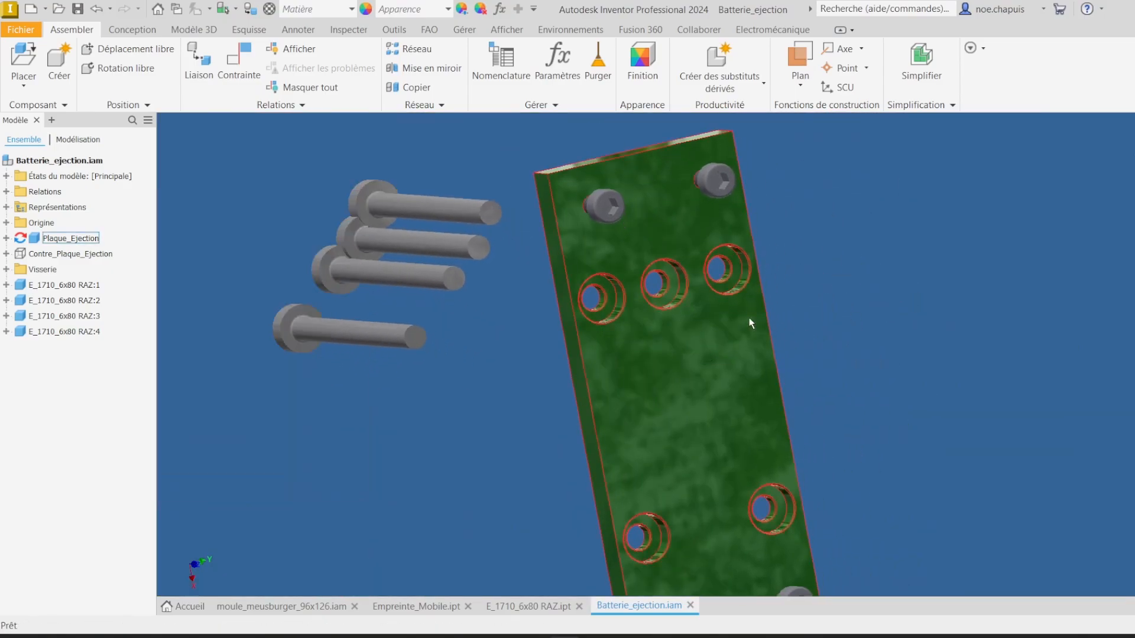
Step: Open the Plaque_Ejection part and review its Chanfrein1 chamfer distance
{"action": "right_click", "coordinate": [678, 370]}
{"action": "left_click", "coordinate": [684, 175]}
{"action": "left_click", "coordinate": [53, 261]}
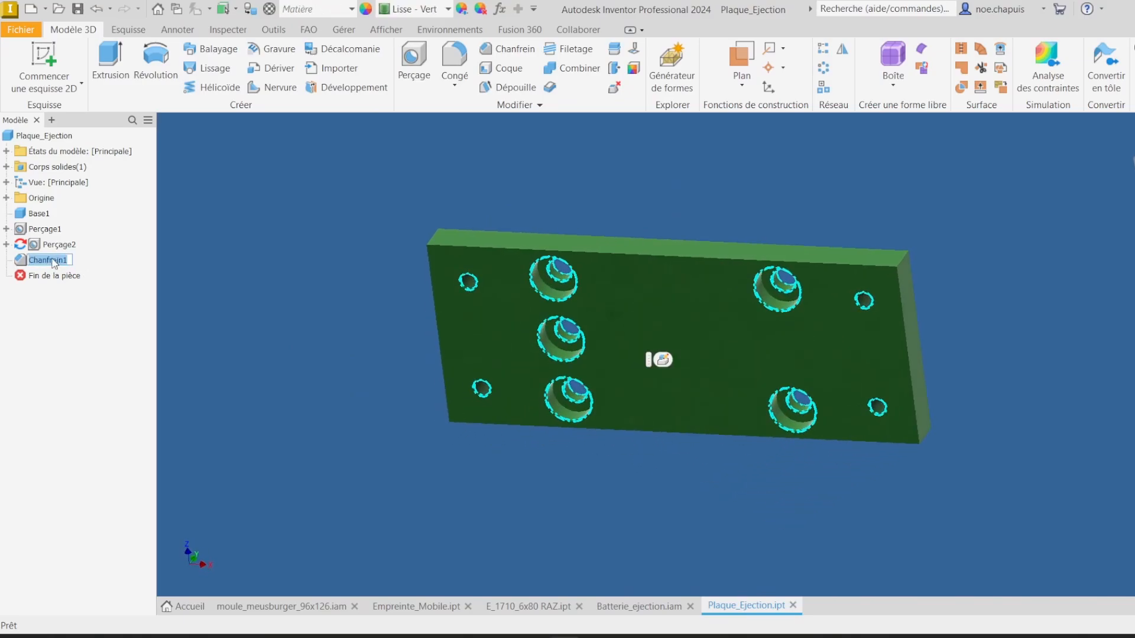
{"action": "double_click", "coordinate": [52, 260]}
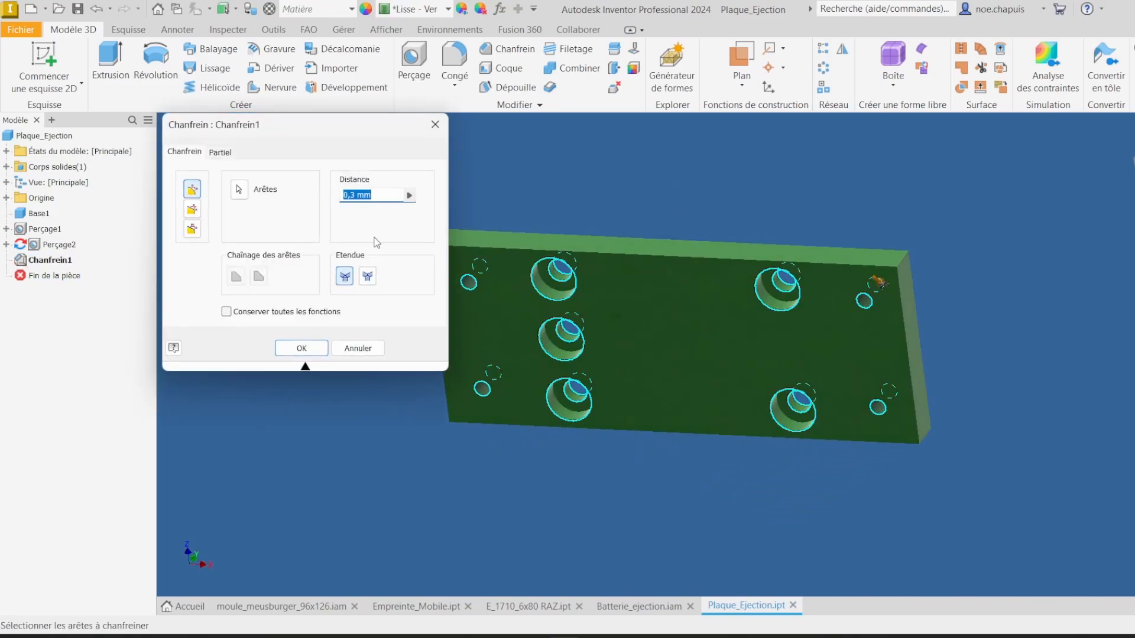
{"action": "key", "text": "Return"}
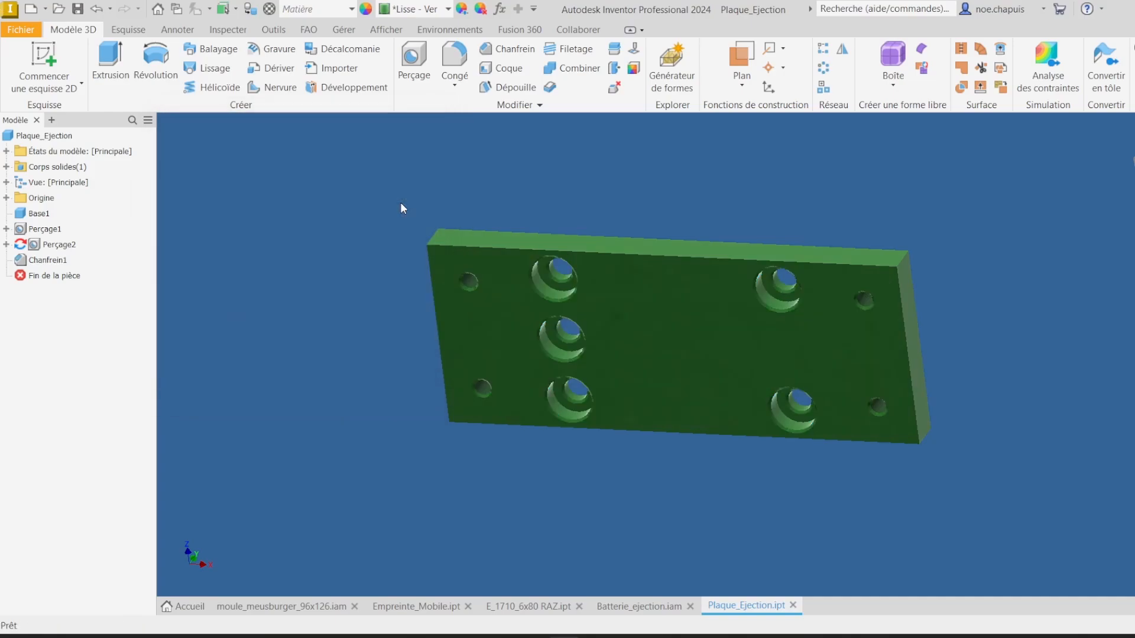
Step: Examine the ejector plate's counterbored holes up close in the Plaque_Ejection part
{"action": "middle_click_drag", "start_coordinate": [597, 399], "coordinate": [632, 302], "text": "shift"}
{"action": "scroll", "coordinate": [597, 284], "scroll_direction": "down", "scroll_amount": 2}
{"action": "scroll", "coordinate": [554, 261], "scroll_direction": "down", "scroll_amount": 2}
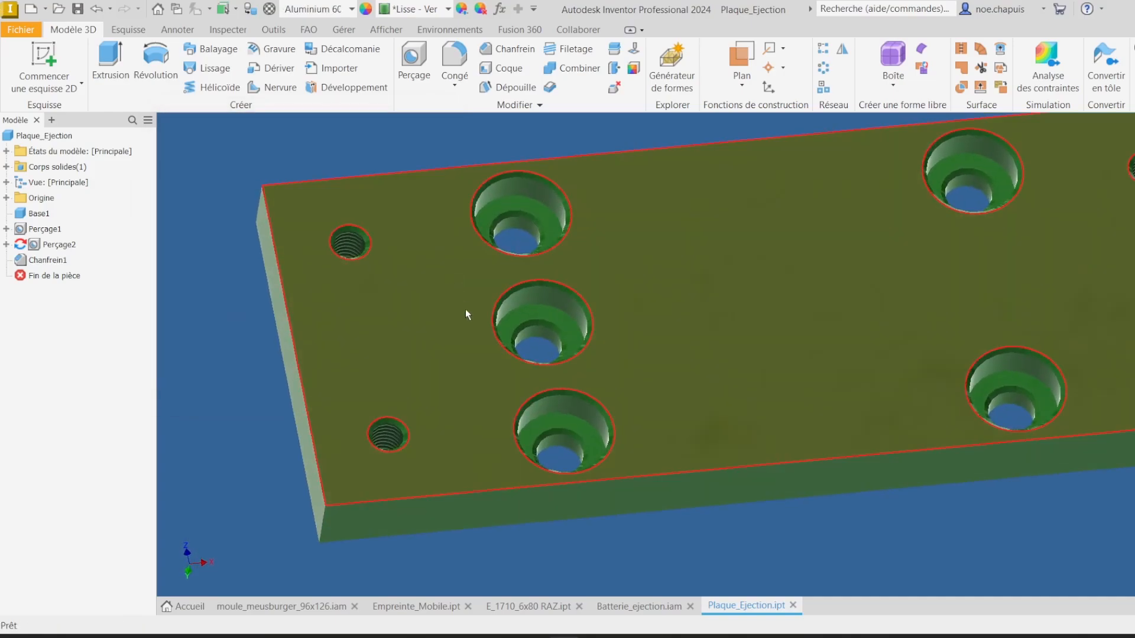
{"action": "middle_click_drag", "start_coordinate": [799, 244], "coordinate": [795, 243], "text": "shift"}
{"action": "scroll", "coordinate": [575, 322], "scroll_direction": "up", "scroll_amount": 1}
{"action": "scroll", "coordinate": [575, 321], "scroll_direction": "up", "scroll_amount": 3}
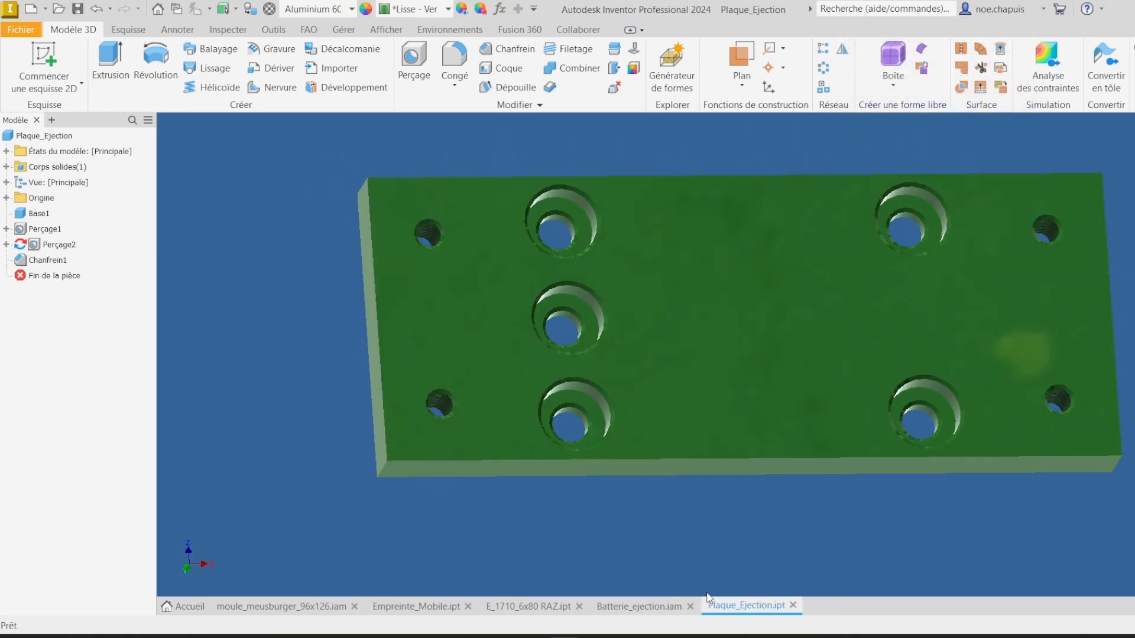
Step: In the ejector subassembly, insert-constrain the first ejector pin's head into a counterbored hole of the ejector plate, using the opposed solution
{"action": "left_click", "coordinate": [793, 605]}
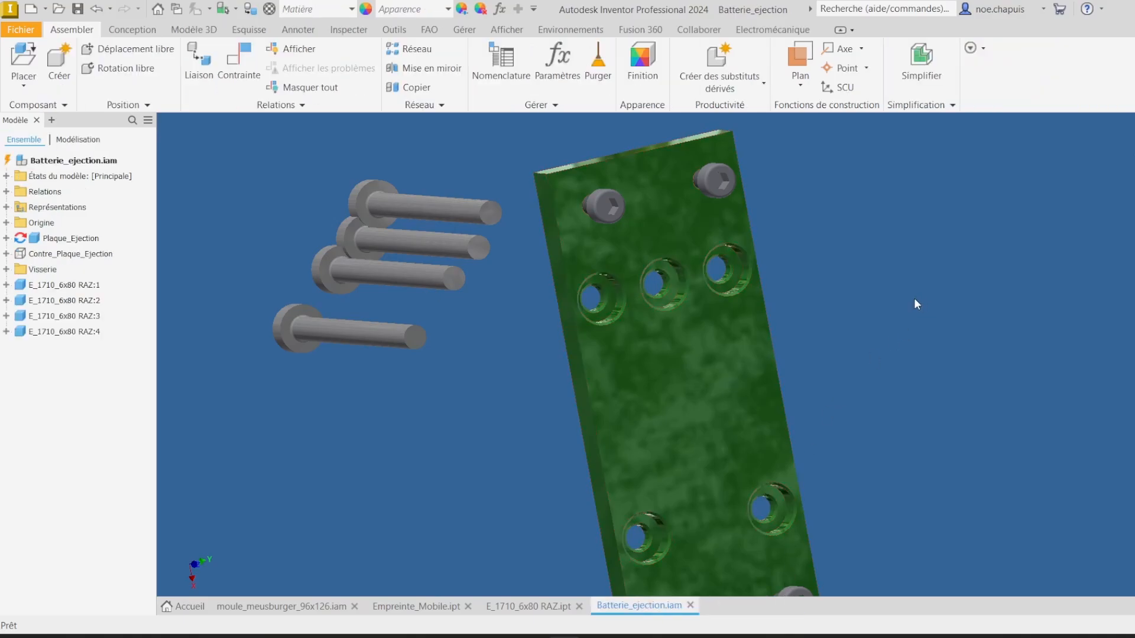
{"action": "left_click", "coordinate": [242, 76]}
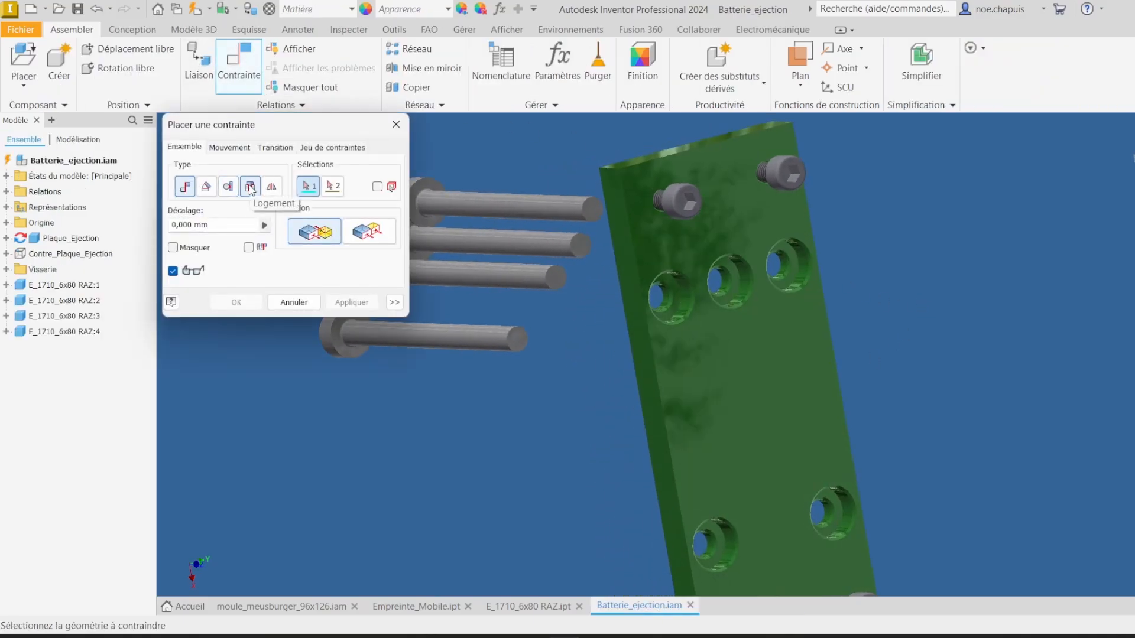
{"action": "left_click", "coordinate": [250, 186]}
{"action": "scroll", "coordinate": [625, 245], "scroll_direction": "down", "scroll_amount": 8}
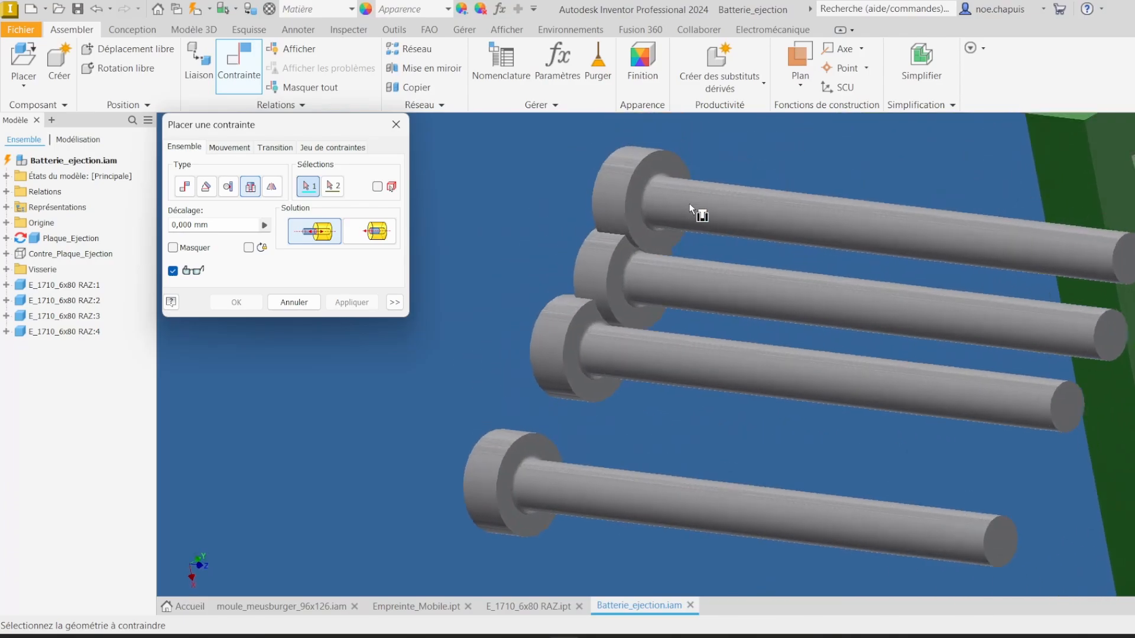
{"action": "scroll", "coordinate": [650, 247], "scroll_direction": "down", "scroll_amount": 5}
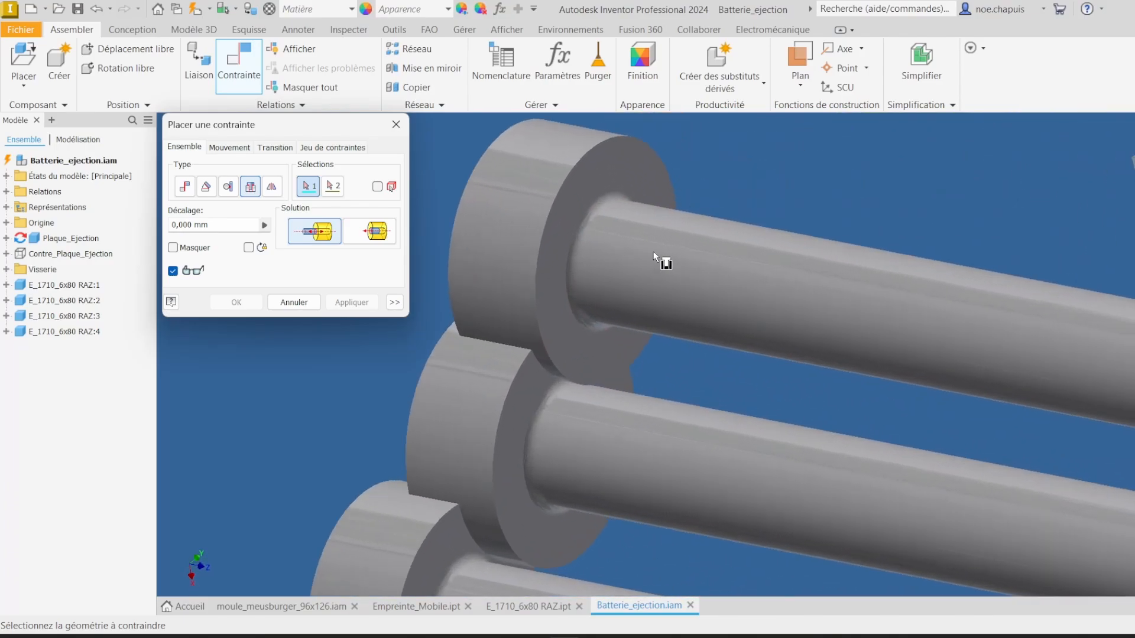
{"action": "left_click", "coordinate": [598, 202]}
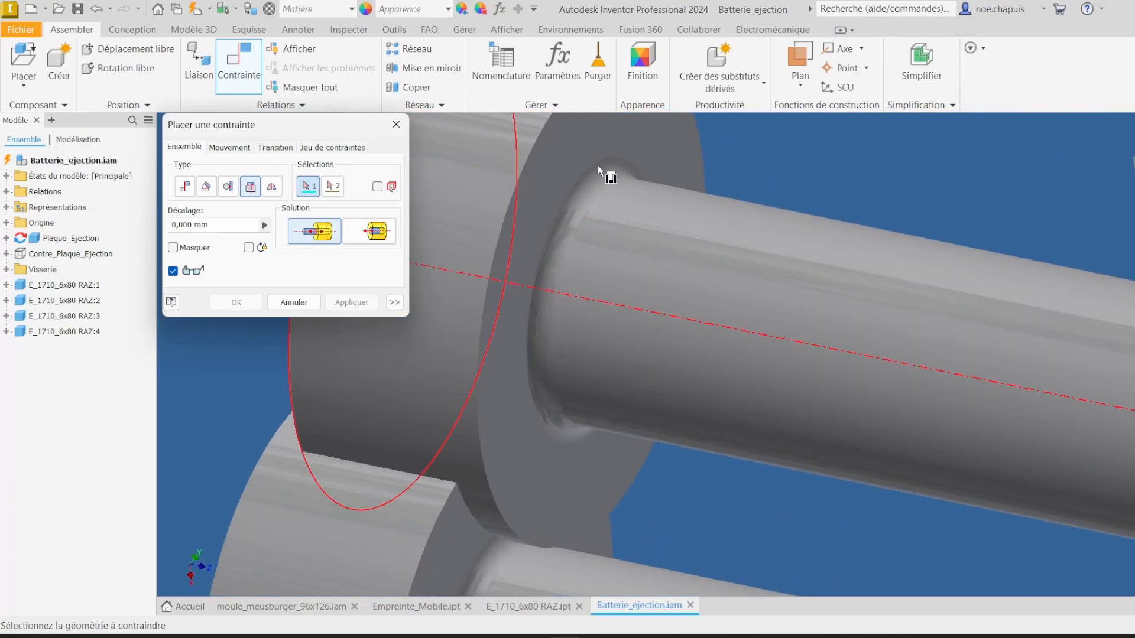
{"action": "scroll", "coordinate": [742, 214], "scroll_direction": "up", "scroll_amount": 6}
{"action": "scroll", "coordinate": [742, 214], "scroll_direction": "up", "scroll_amount": 4}
{"action": "scroll", "coordinate": [708, 208], "scroll_direction": "down", "scroll_amount": 10}
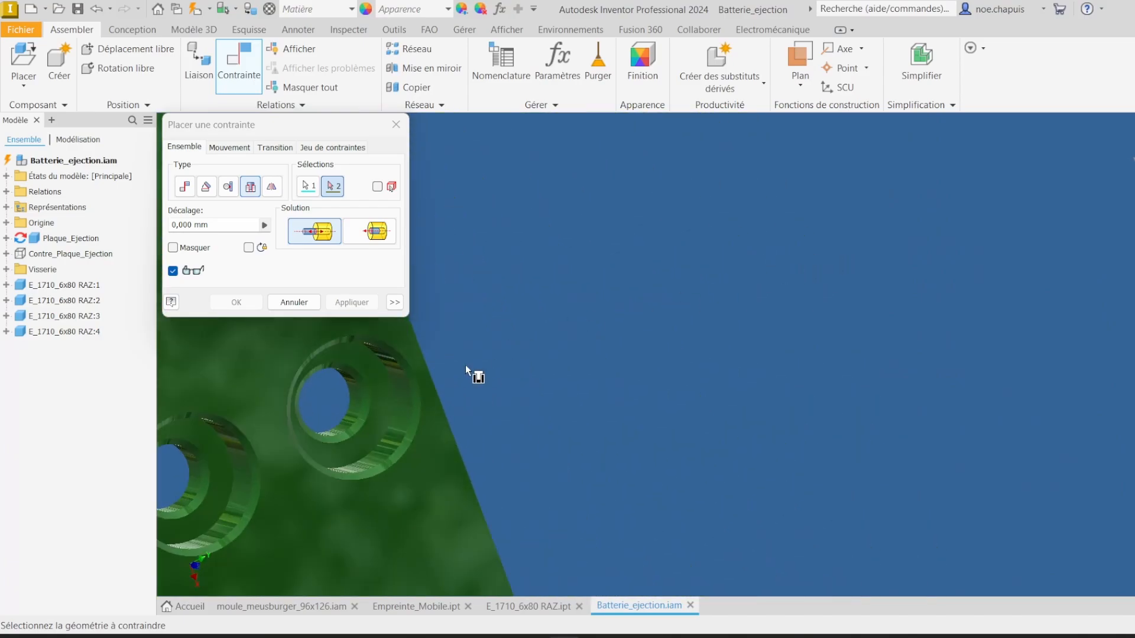
{"action": "left_click", "coordinate": [370, 410]}
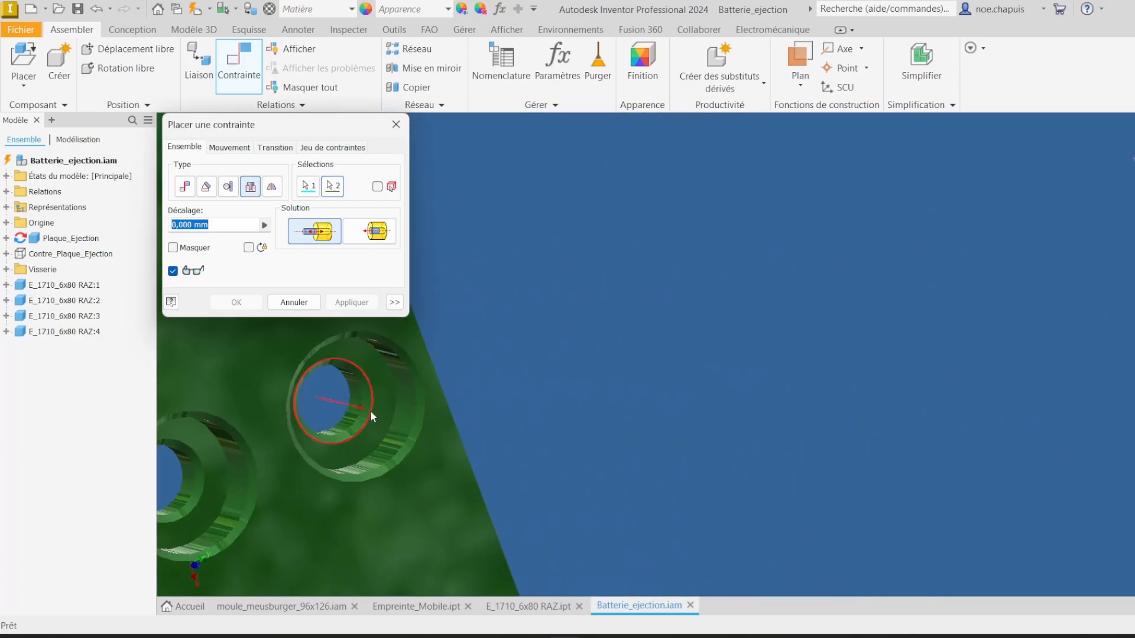
{"action": "scroll", "coordinate": [699, 234], "scroll_direction": "up", "scroll_amount": 5}
{"action": "middle_click_drag", "start_coordinate": [699, 233], "coordinate": [793, 225]}
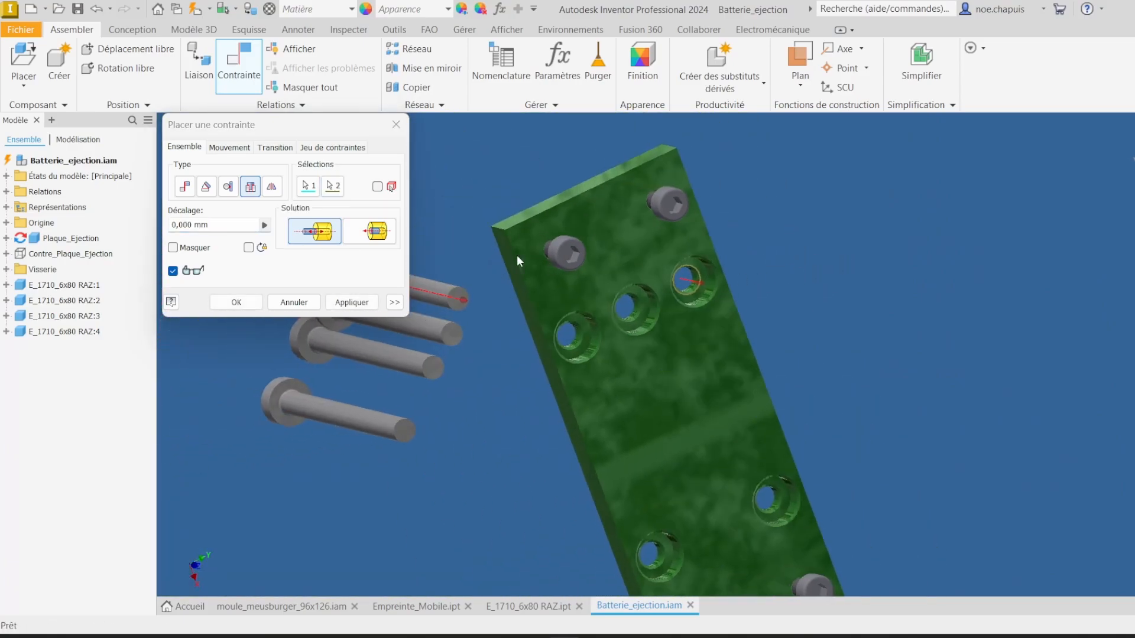
{"action": "left_click", "coordinate": [373, 236]}
{"action": "left_click", "coordinate": [371, 304]}
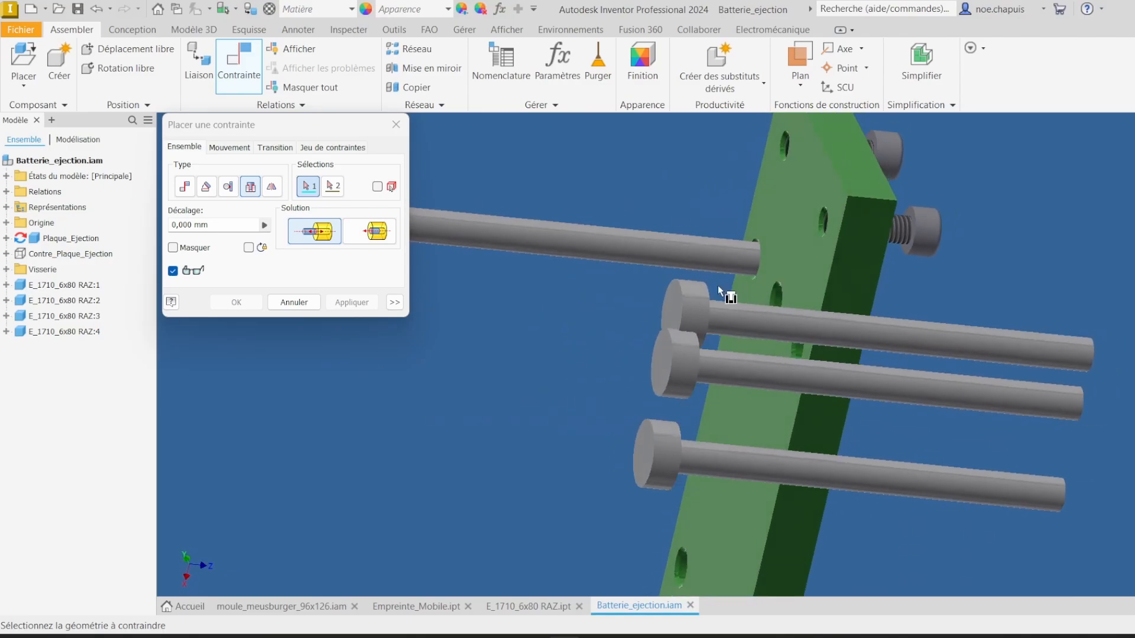
Step: Insert-constrain the second ejector pin's head edge into the next counterbored hole of the plate
{"action": "middle_click_drag", "start_coordinate": [718, 286], "coordinate": [730, 387], "text": "shift"}
{"action": "scroll", "coordinate": [729, 387], "scroll_direction": "down", "scroll_amount": 3}
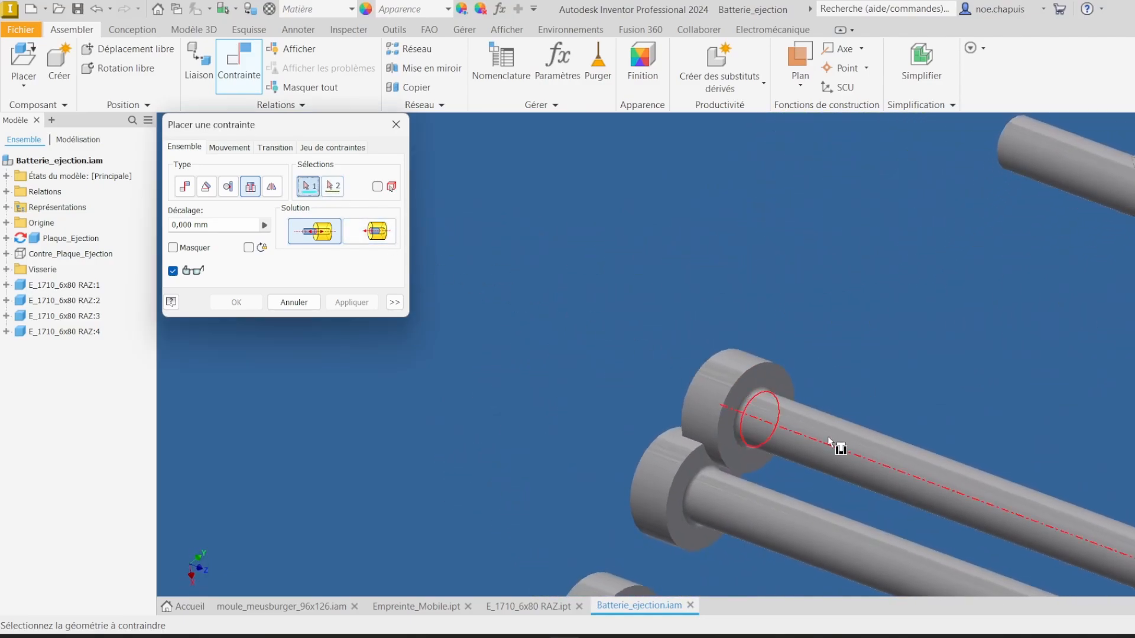
{"action": "left_click", "coordinate": [749, 392]}
{"action": "scroll", "coordinate": [756, 392], "scroll_direction": "up", "scroll_amount": 3}
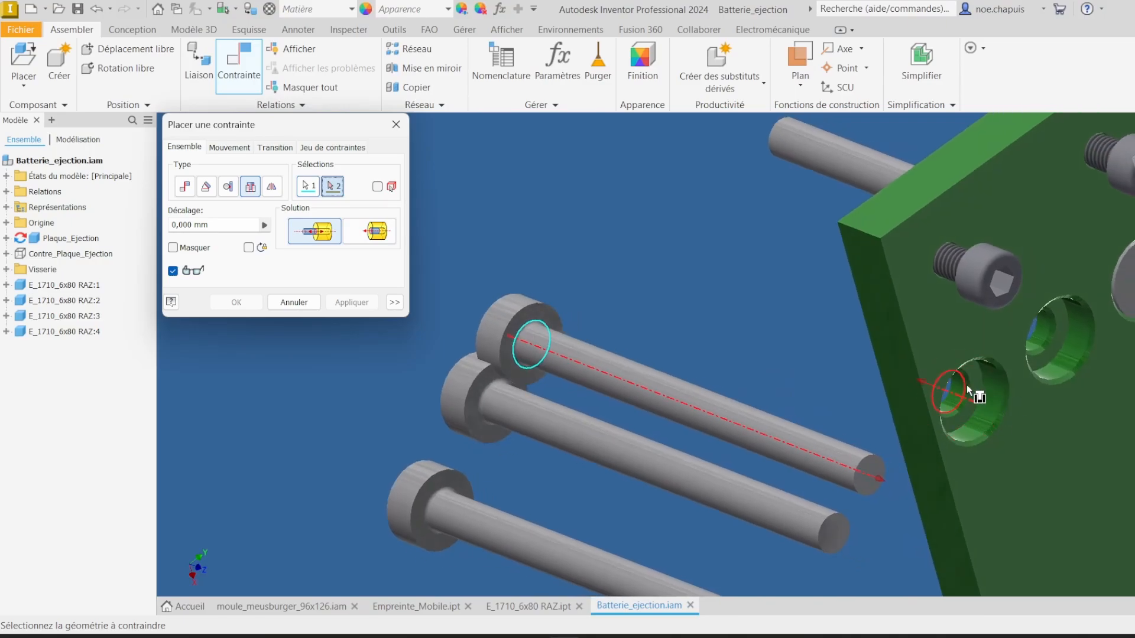
{"action": "left_click", "coordinate": [974, 391]}
{"action": "left_click", "coordinate": [351, 301]}
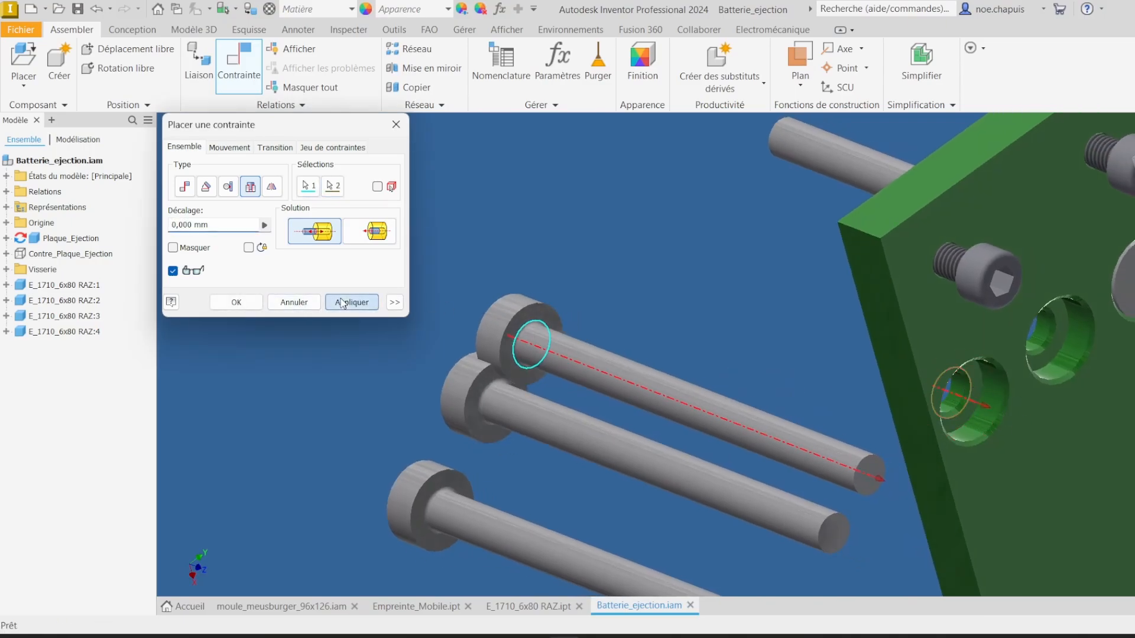
Step: Insert-constrain the third ejector pin's head edge into another counterbored hole of the plate
{"action": "left_click", "coordinate": [533, 247]}
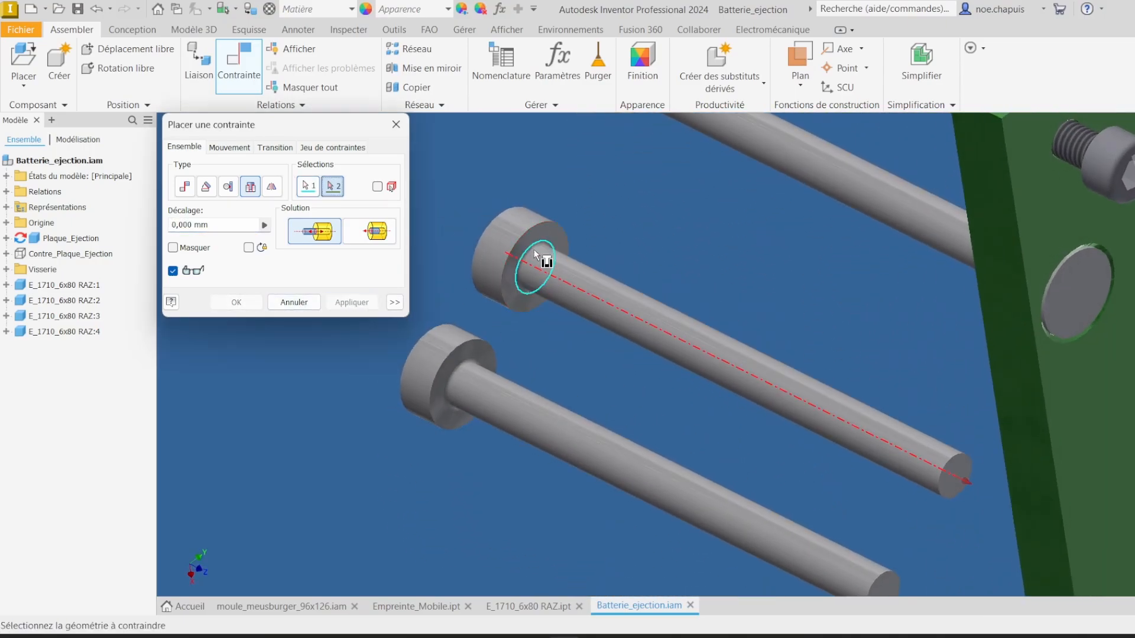
{"action": "scroll", "coordinate": [533, 249], "scroll_direction": "down", "scroll_amount": 5}
{"action": "scroll", "coordinate": [648, 291], "scroll_direction": "up", "scroll_amount": 8}
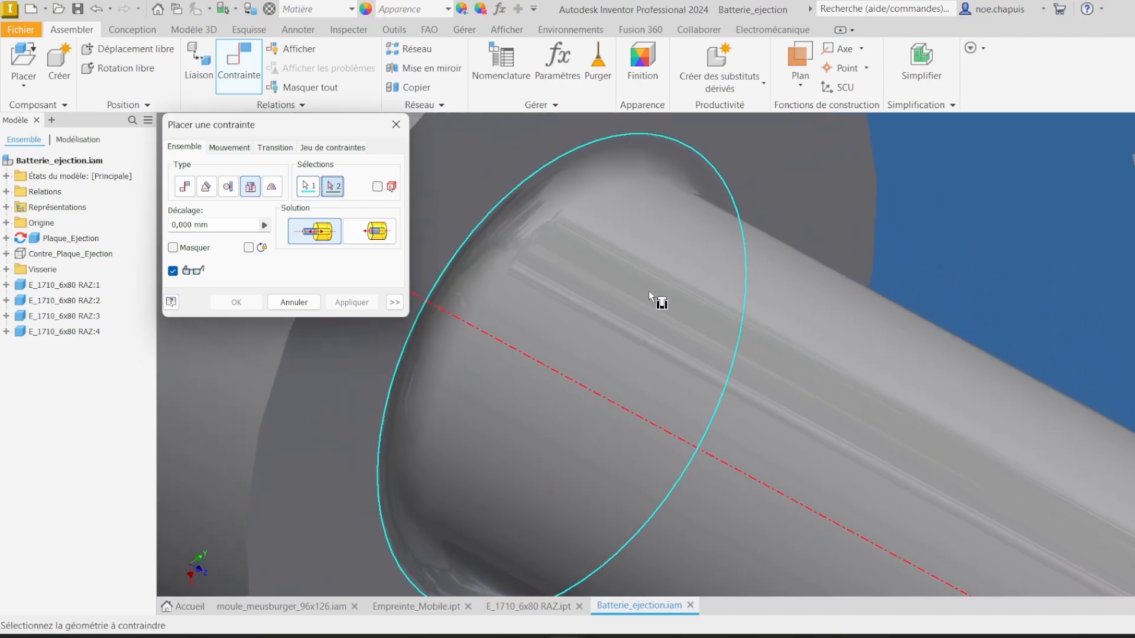
{"action": "scroll", "coordinate": [762, 323], "scroll_direction": "down", "scroll_amount": 5}
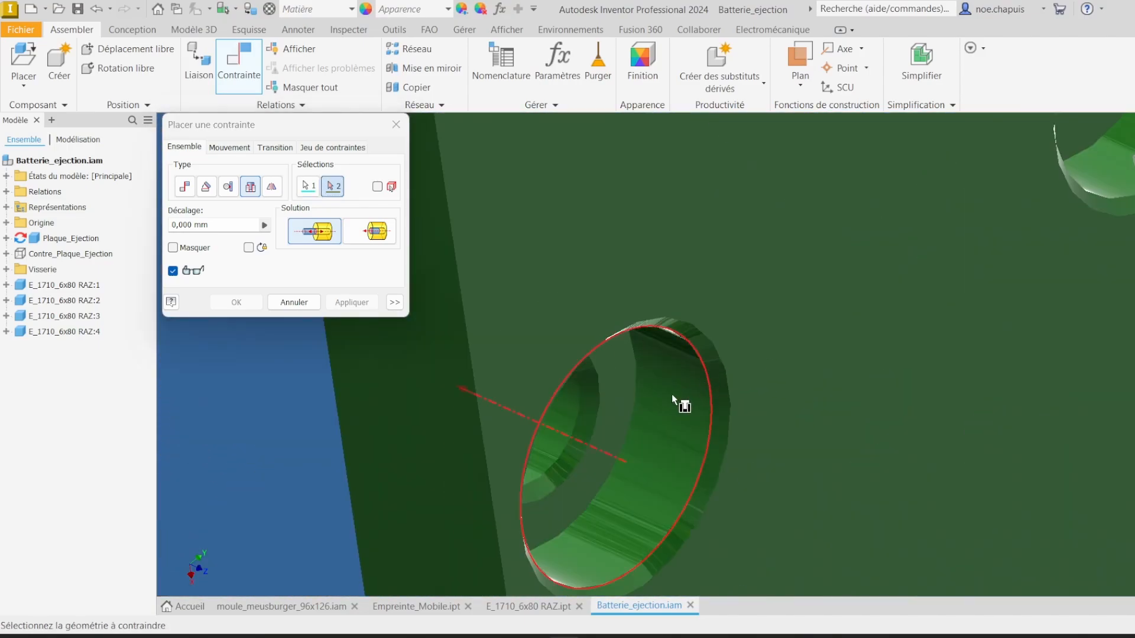
{"action": "left_click", "coordinate": [601, 381]}
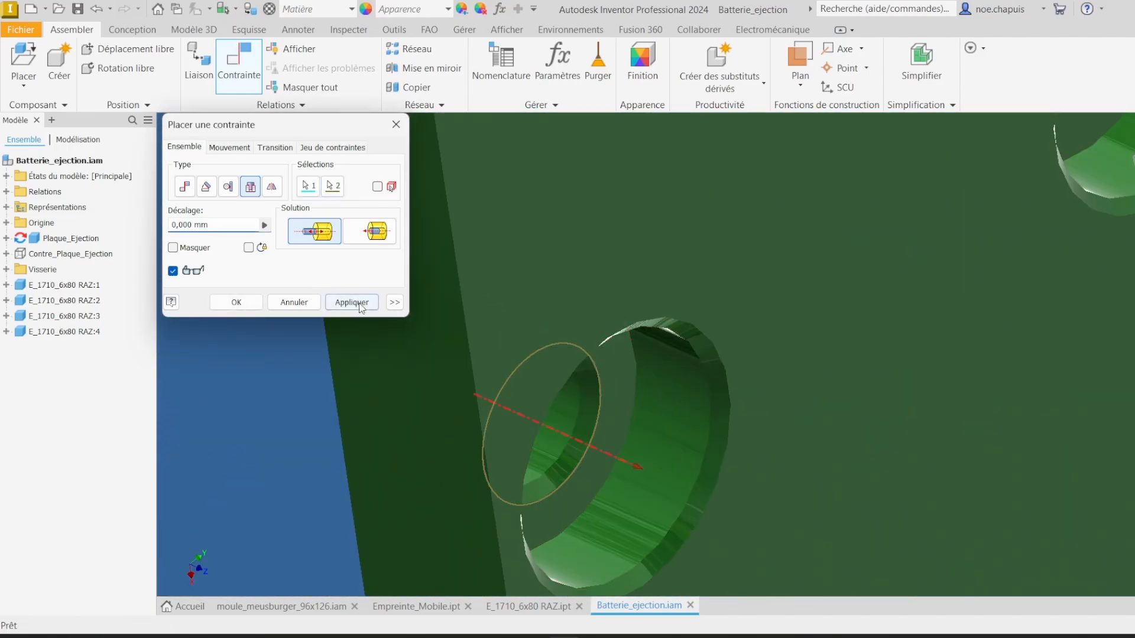
{"action": "left_click", "coordinate": [353, 302]}
Step: Insert-constrain the fourth ejector pin into the remaining counterbored hole and close the constraint dialog
{"action": "scroll", "coordinate": [650, 295], "scroll_direction": "up", "scroll_amount": 4}
{"action": "scroll", "coordinate": [787, 268], "scroll_direction": "down", "scroll_amount": 6}
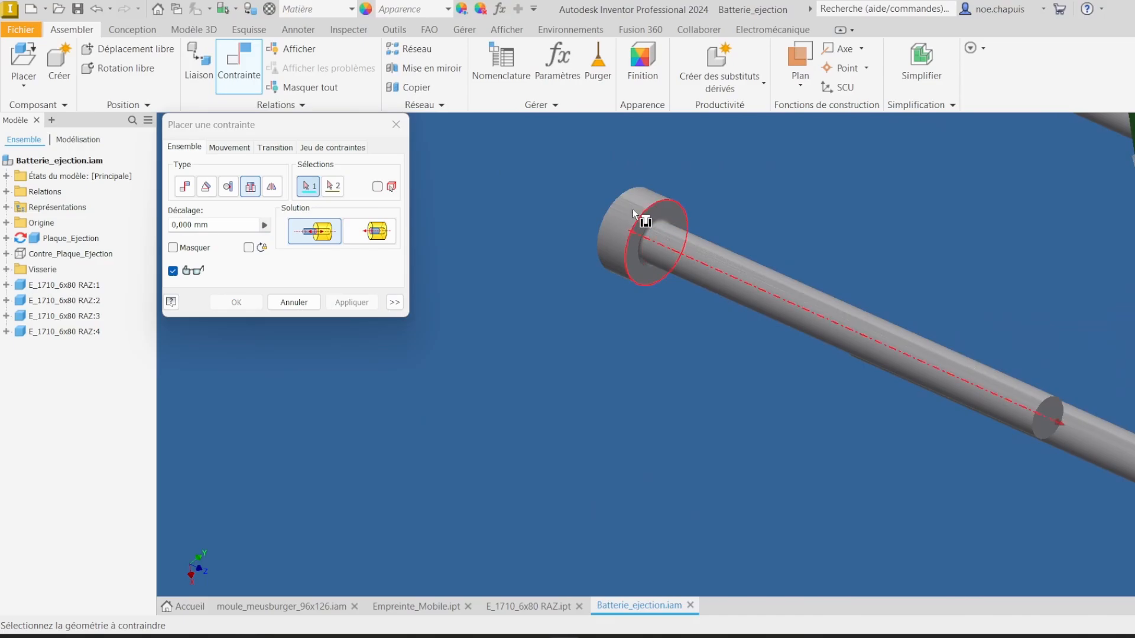
{"action": "scroll", "coordinate": [646, 223], "scroll_direction": "down", "scroll_amount": 3}
{"action": "left_click", "coordinate": [716, 235]}
{"action": "scroll", "coordinate": [780, 258], "scroll_direction": "up", "scroll_amount": 5}
{"action": "scroll", "coordinate": [884, 300], "scroll_direction": "down", "scroll_amount": 5}
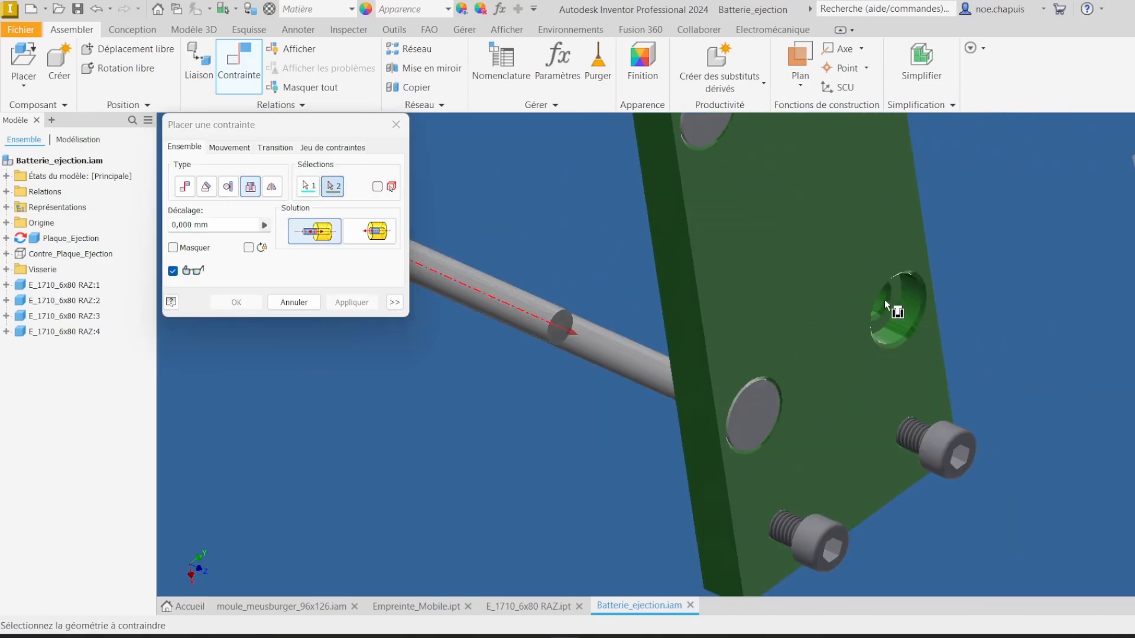
{"action": "left_click", "coordinate": [879, 299]}
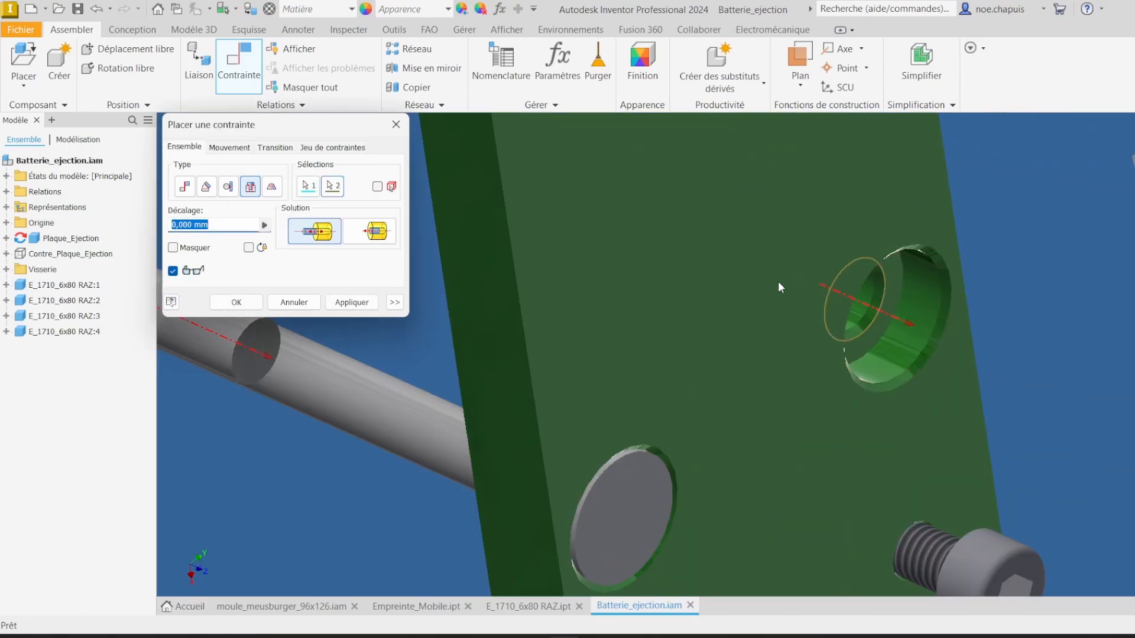
{"action": "left_click", "coordinate": [357, 300]}
{"action": "left_click", "coordinate": [294, 302]}
Step: Save the Batterie_ejection assembly together with its modified files
{"action": "scroll", "coordinate": [491, 296], "scroll_direction": "up", "scroll_amount": 8}
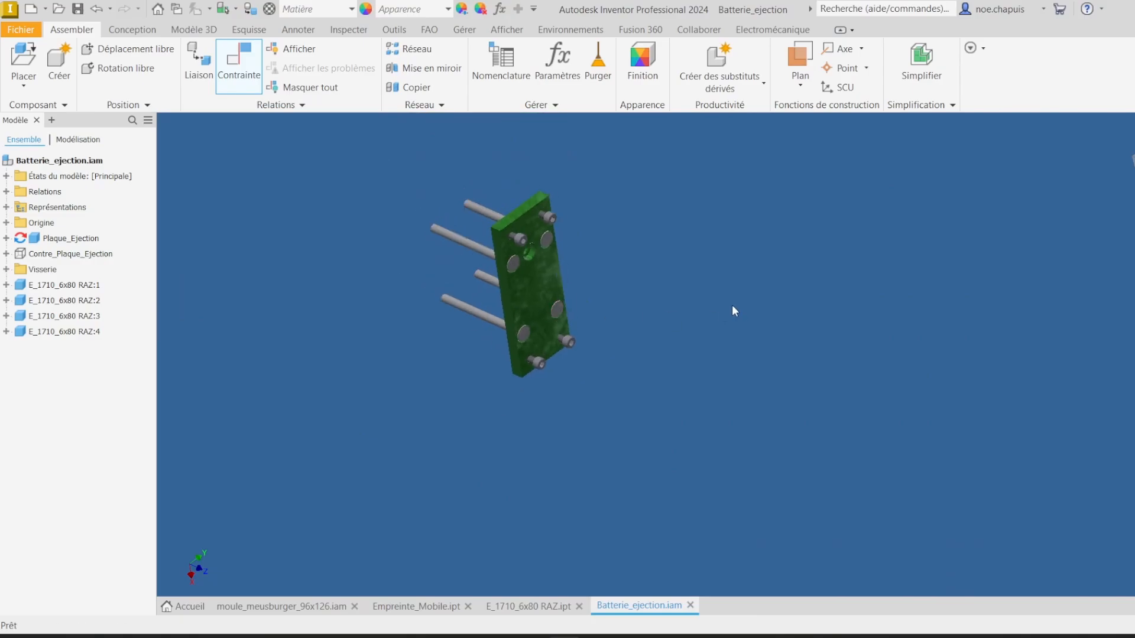
{"action": "left_click", "coordinate": [77, 9]}
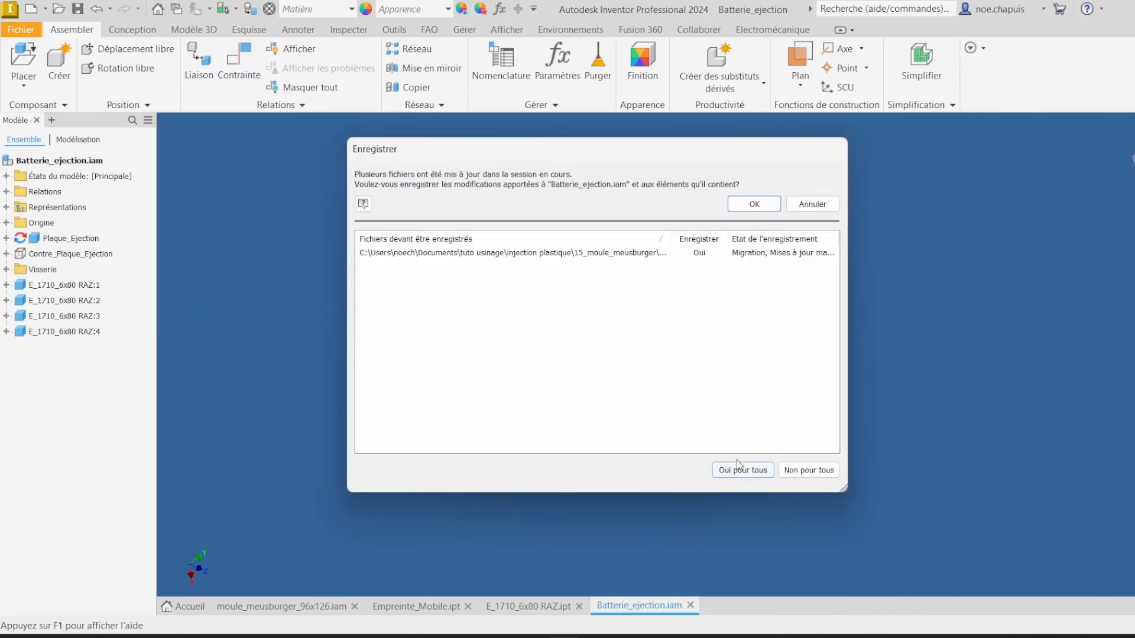
{"action": "left_click", "coordinate": [754, 204]}
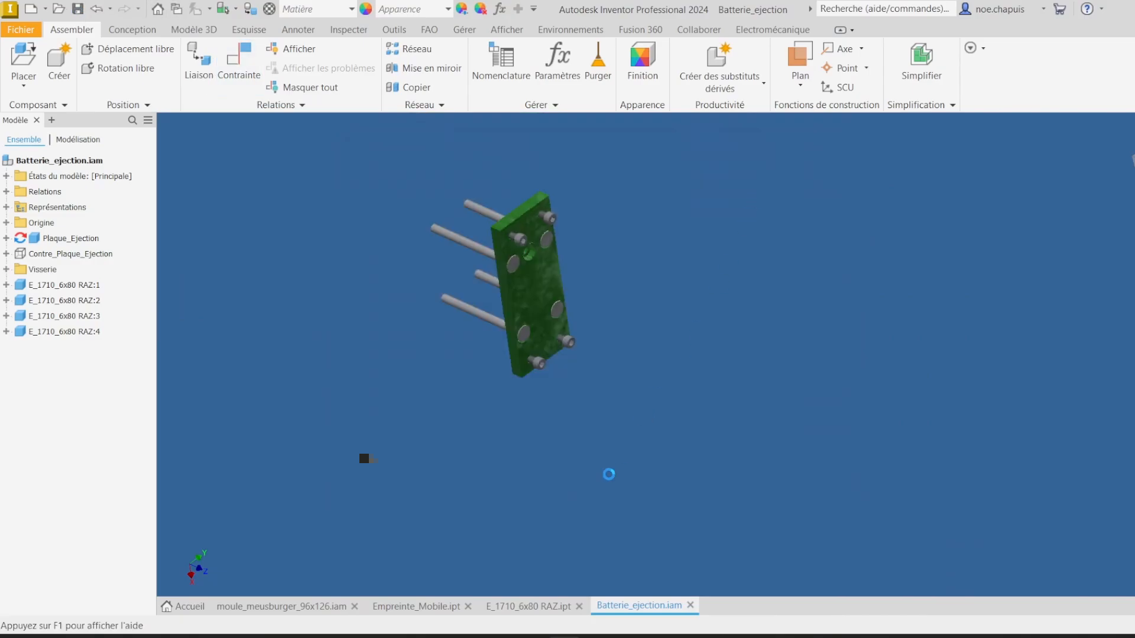
Step: Switch to the moule_meusburger_96x126 mould assembly and update it to load the new pins
{"action": "left_click", "coordinate": [522, 606]}
{"action": "left_click", "coordinate": [426, 605]}
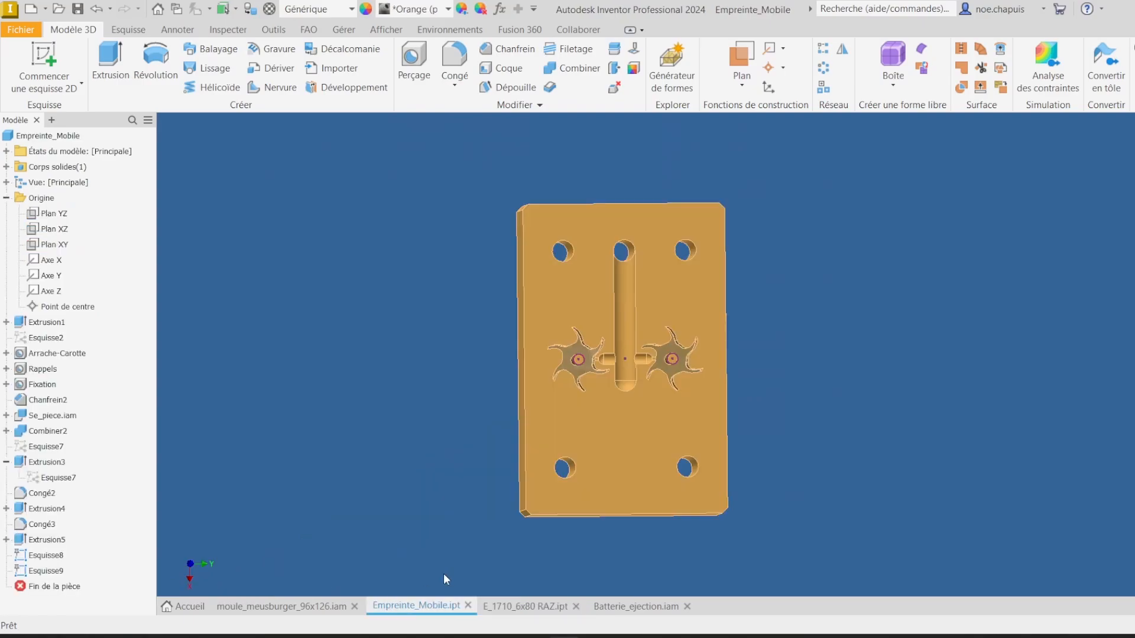
{"action": "left_click", "coordinate": [298, 607]}
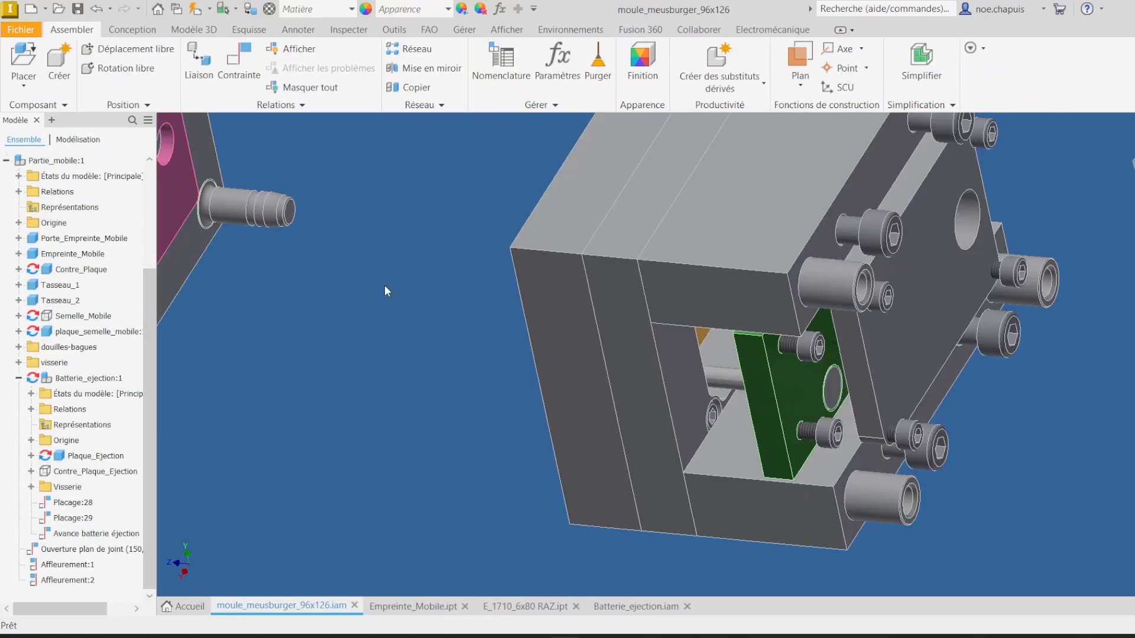
{"action": "left_click", "coordinate": [200, 12]}
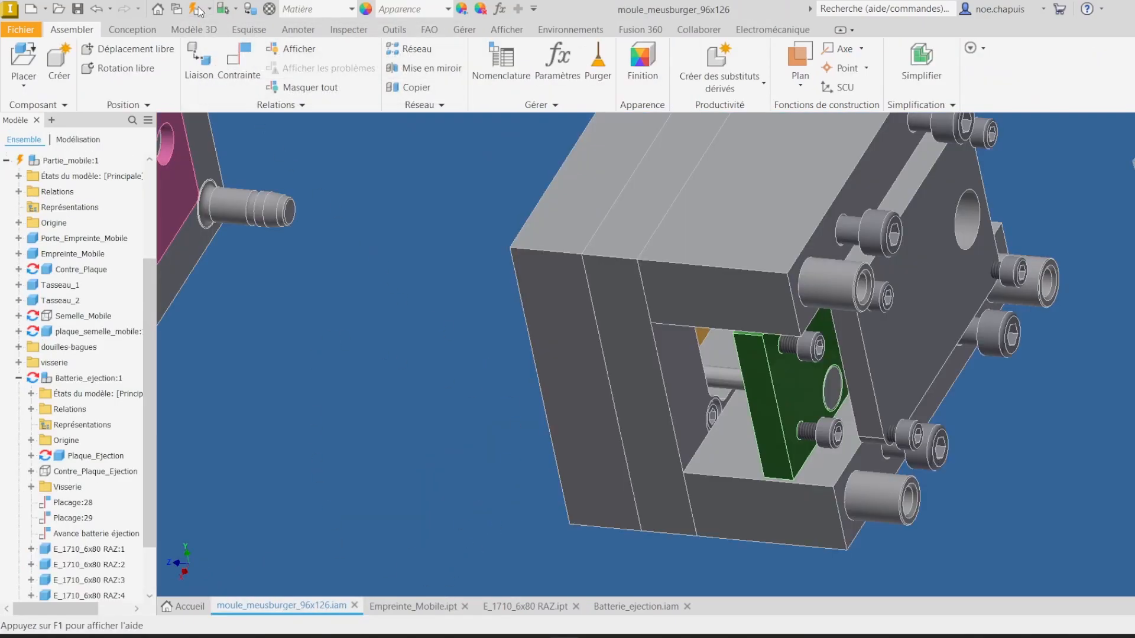
Step: Measure the distance between a hole in the moving cavity plate and the plate's face
{"action": "middle_click_drag", "start_coordinate": [437, 322], "coordinate": [669, 361], "text": "shift"}
{"action": "scroll", "coordinate": [703, 296], "scroll_direction": "up", "scroll_amount": 2}
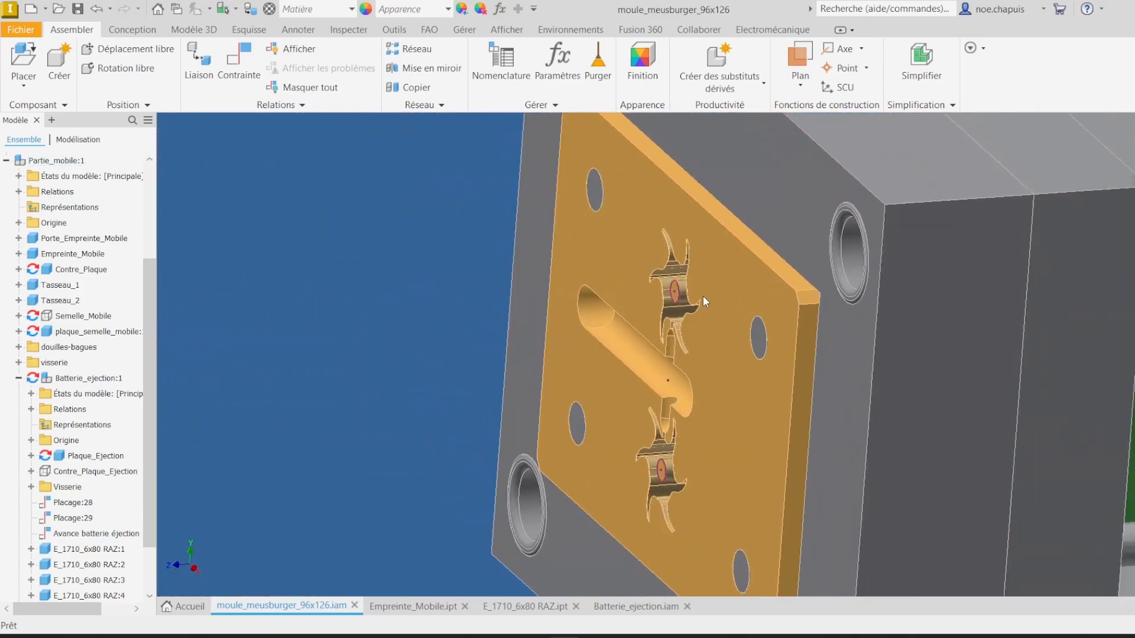
{"action": "key", "text": "m"}
{"action": "scroll", "coordinate": [621, 203], "scroll_direction": "down", "scroll_amount": 3}
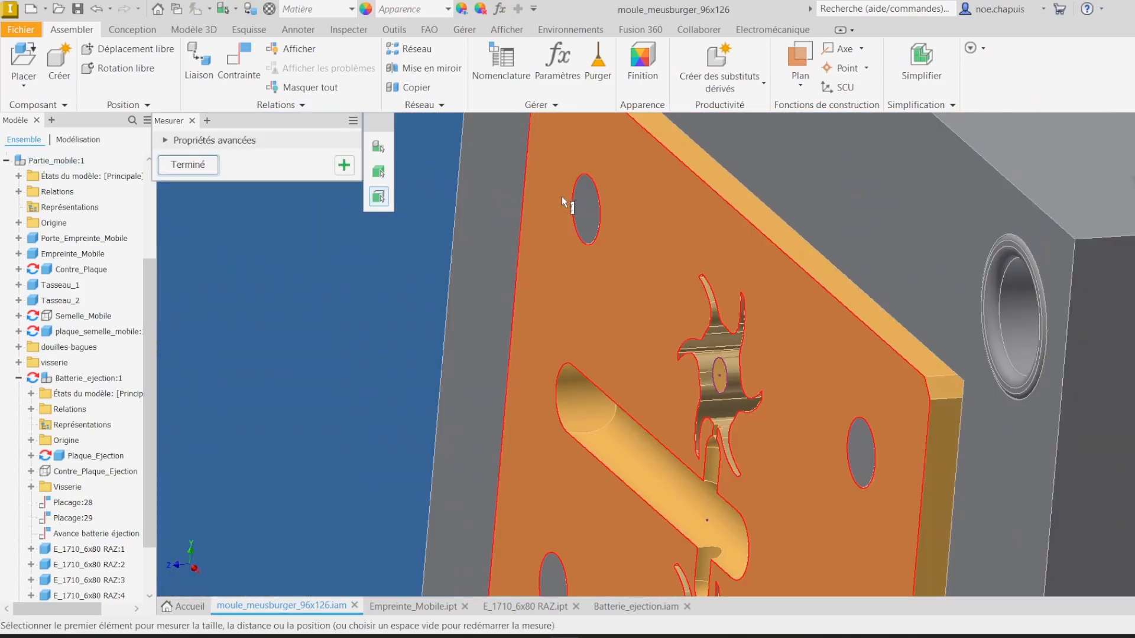
{"action": "left_click", "coordinate": [586, 197]}
{"action": "left_click", "coordinate": [644, 186]}
{"action": "scroll", "coordinate": [701, 215], "scroll_direction": "up", "scroll_amount": 6}
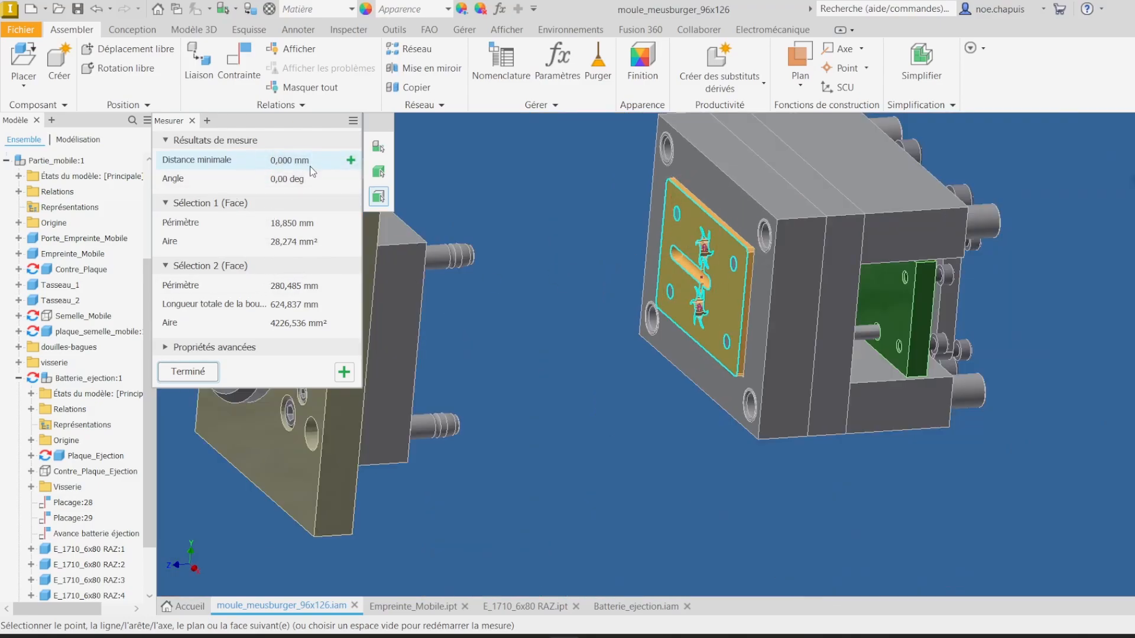
{"action": "left_click", "coordinate": [188, 371]}
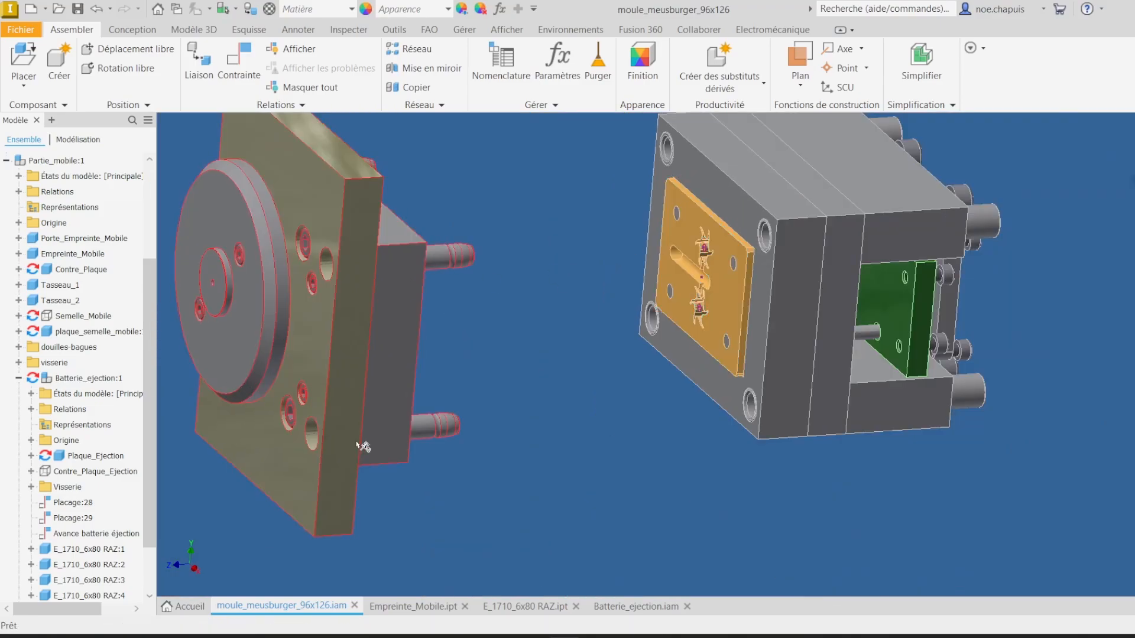
Step: Save the ejector pin part as a copy named E_1710_6x80 Arrache carotte
{"action": "left_click", "coordinate": [637, 607]}
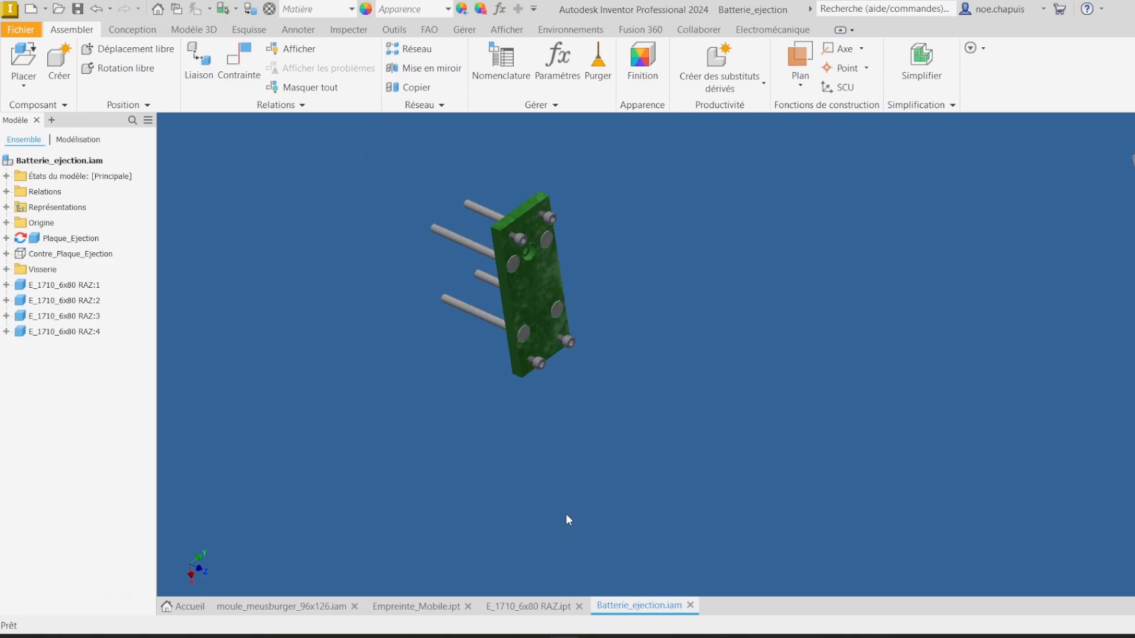
{"action": "left_click", "coordinate": [528, 607]}
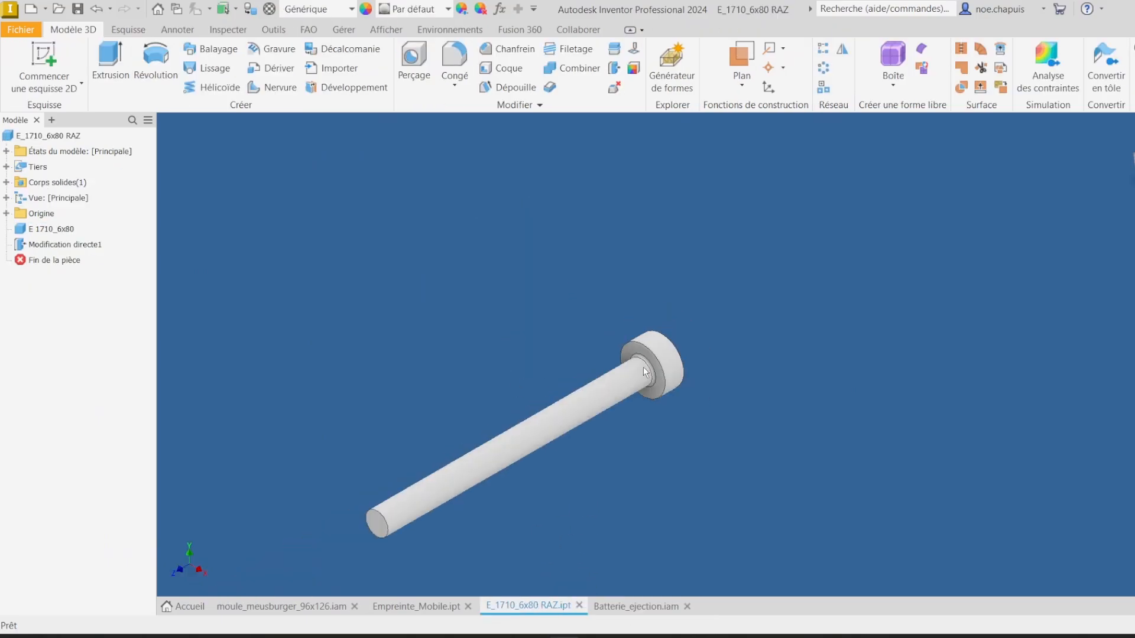
{"action": "scroll", "coordinate": [759, 230], "scroll_direction": "up", "scroll_amount": 3}
{"action": "scroll", "coordinate": [604, 259], "scroll_direction": "down", "scroll_amount": 3}
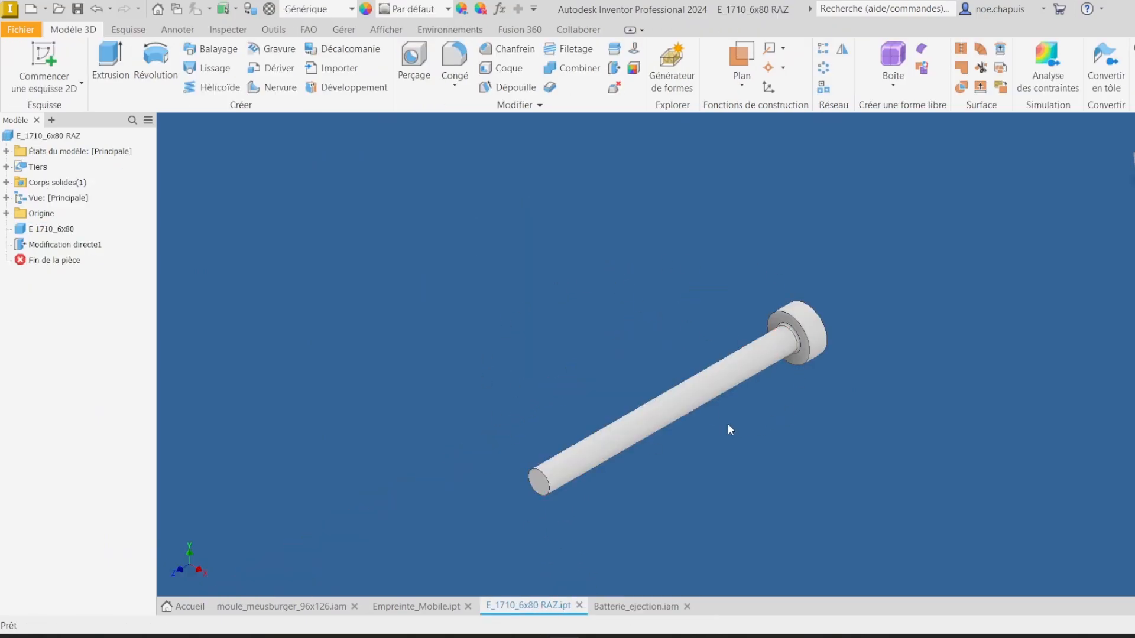
{"action": "left_click", "coordinate": [21, 30]}
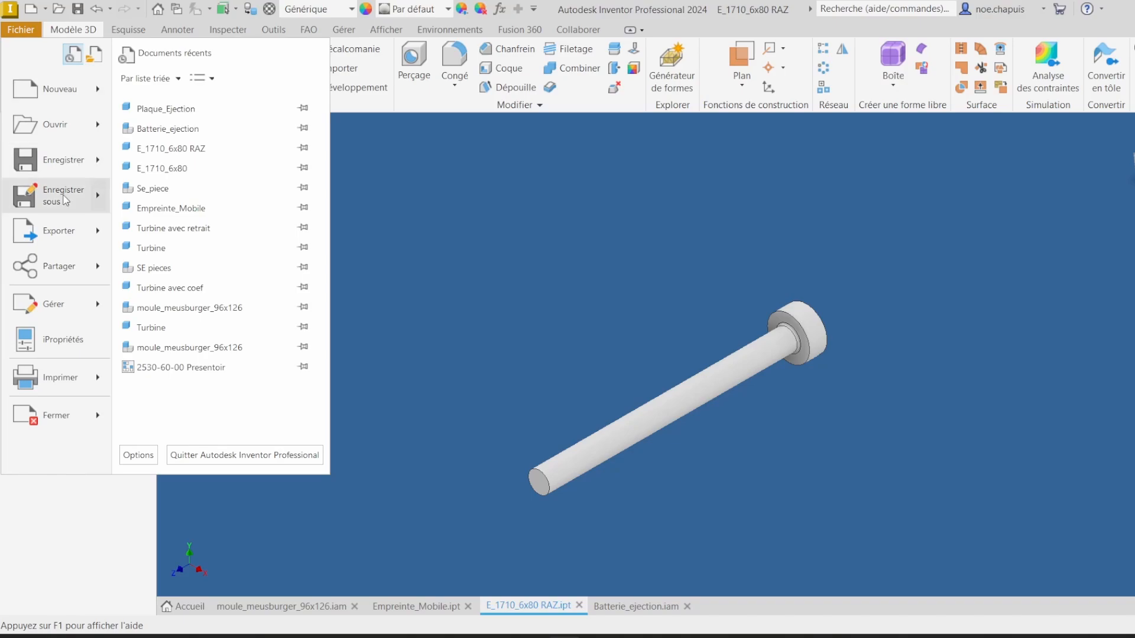
{"action": "left_click", "coordinate": [65, 201]}
{"action": "left_click", "coordinate": [634, 489]}
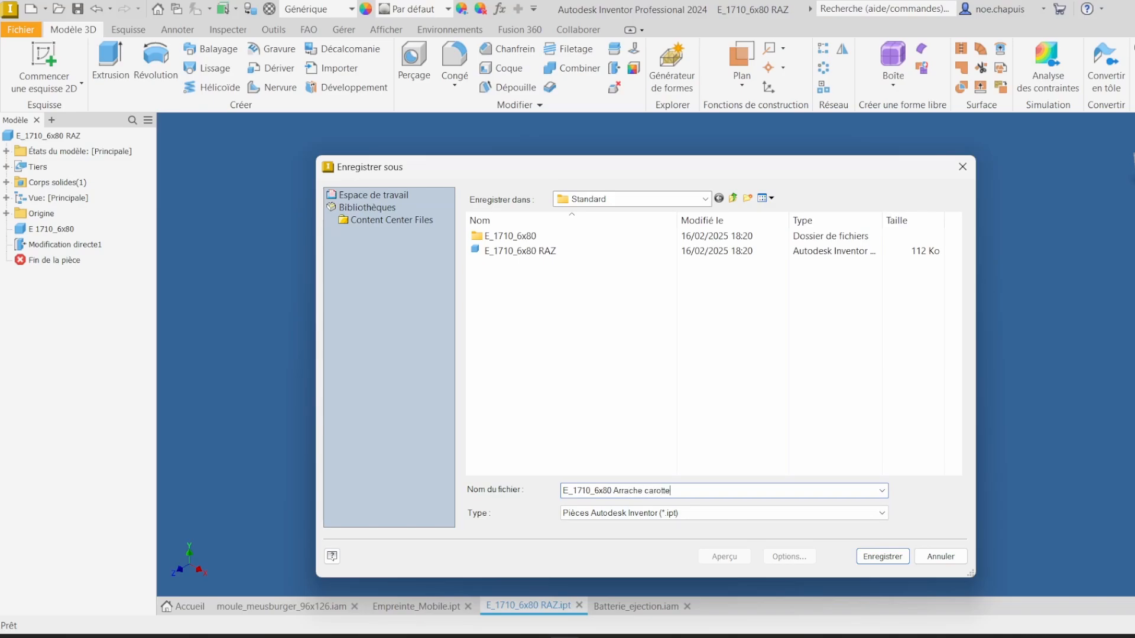
{"action": "key", "text": "Return"}
Step: Start a 2D sketch on the pin's YZ origin plane and slice the graphics to see inside
{"action": "mouse_move", "coordinate": [479, 376]}
{"action": "middle_mouse_down", "text": "shift"}
{"action": "mouse_move", "coordinate": [980, 228]}
{"action": "mouse_move", "coordinate": [486, 363]}
{"action": "middle_mouse_up", "text": "shift"}
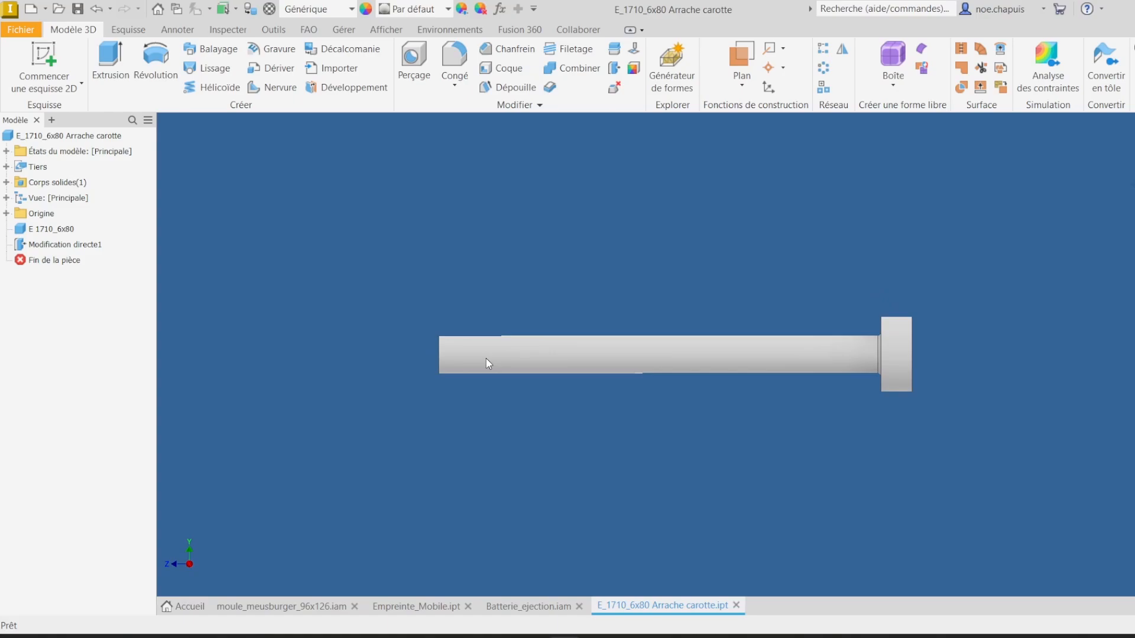
{"action": "left_click", "coordinate": [42, 62]}
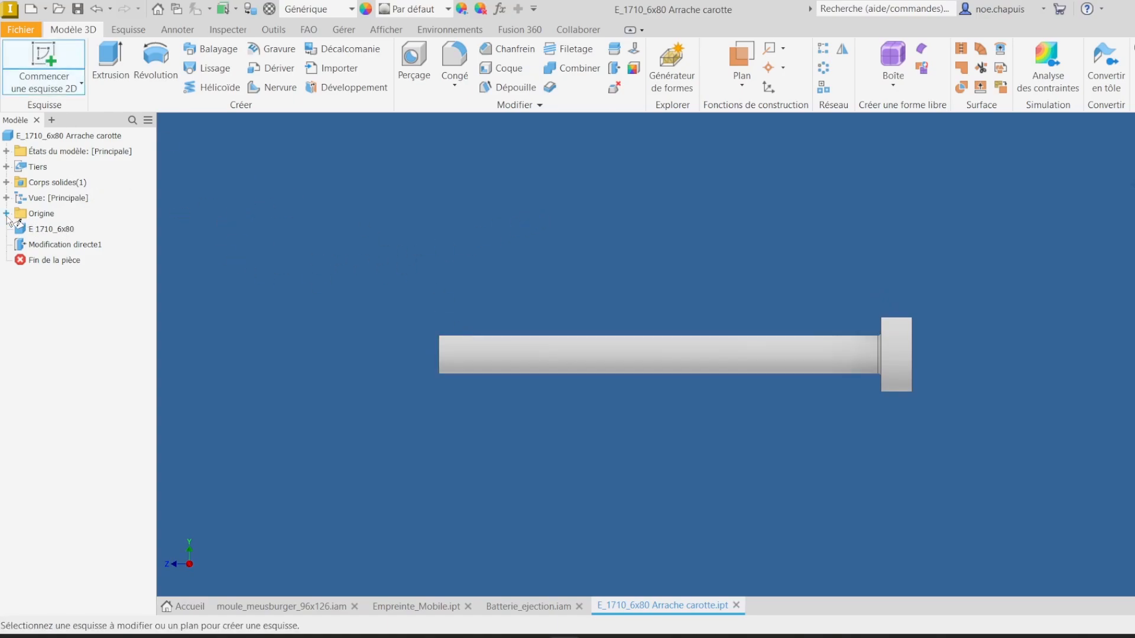
{"action": "left_click", "coordinate": [7, 213]}
{"action": "left_click", "coordinate": [53, 229]}
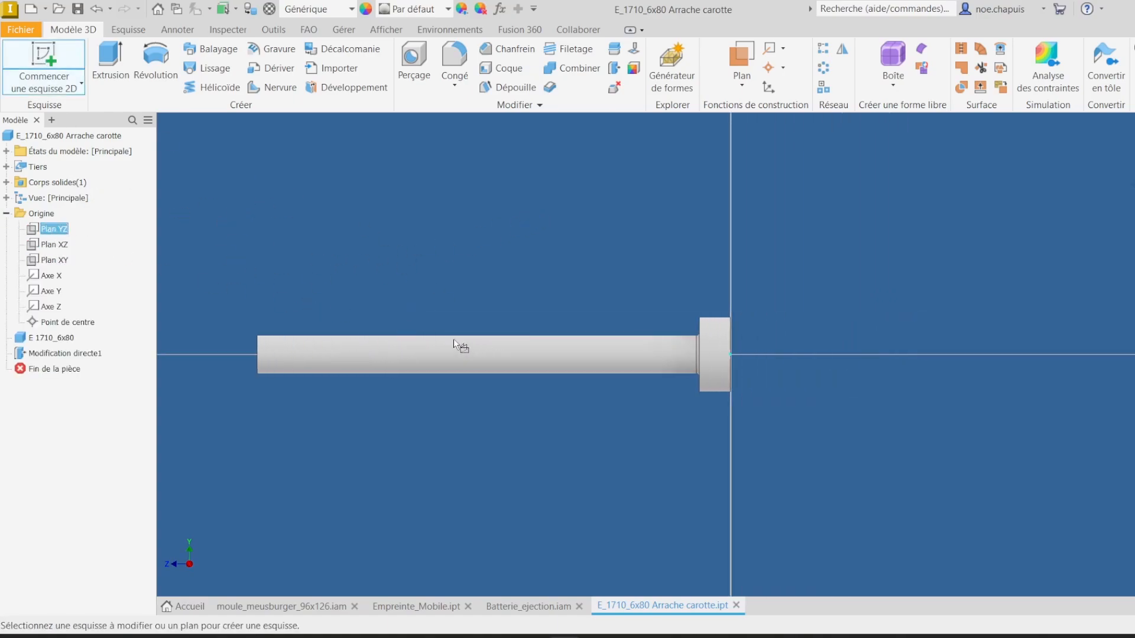
{"action": "middle_click_drag", "start_coordinate": [436, 354], "coordinate": [727, 311]}
{"action": "scroll", "coordinate": [540, 293], "scroll_direction": "up", "scroll_amount": 5}
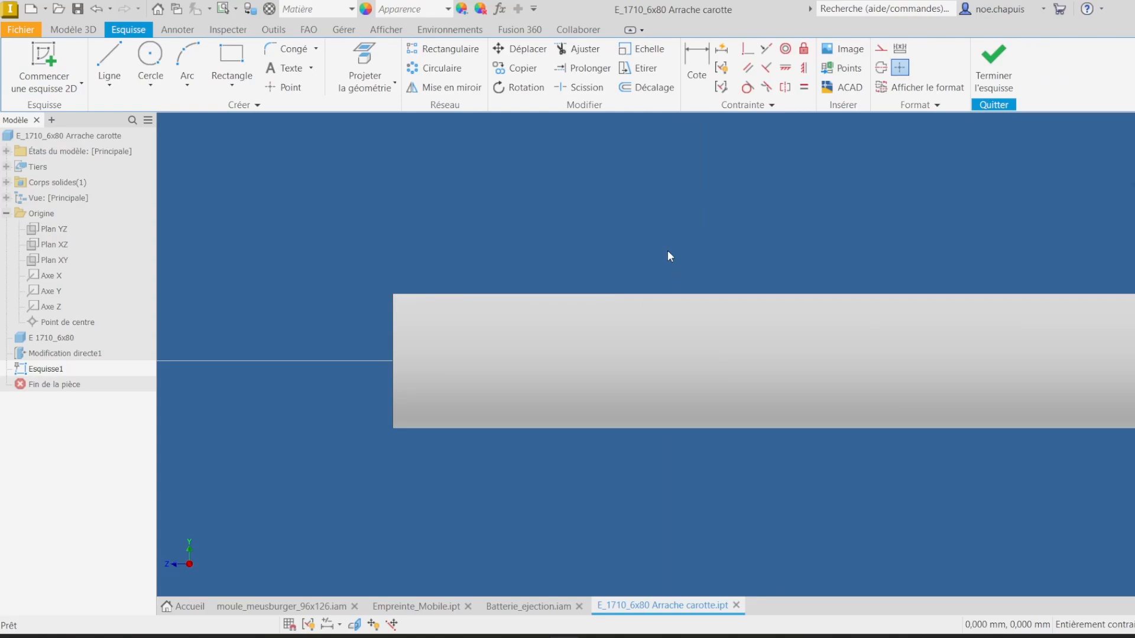
{"action": "key", "text": "XF86AudioLowerVolume"}
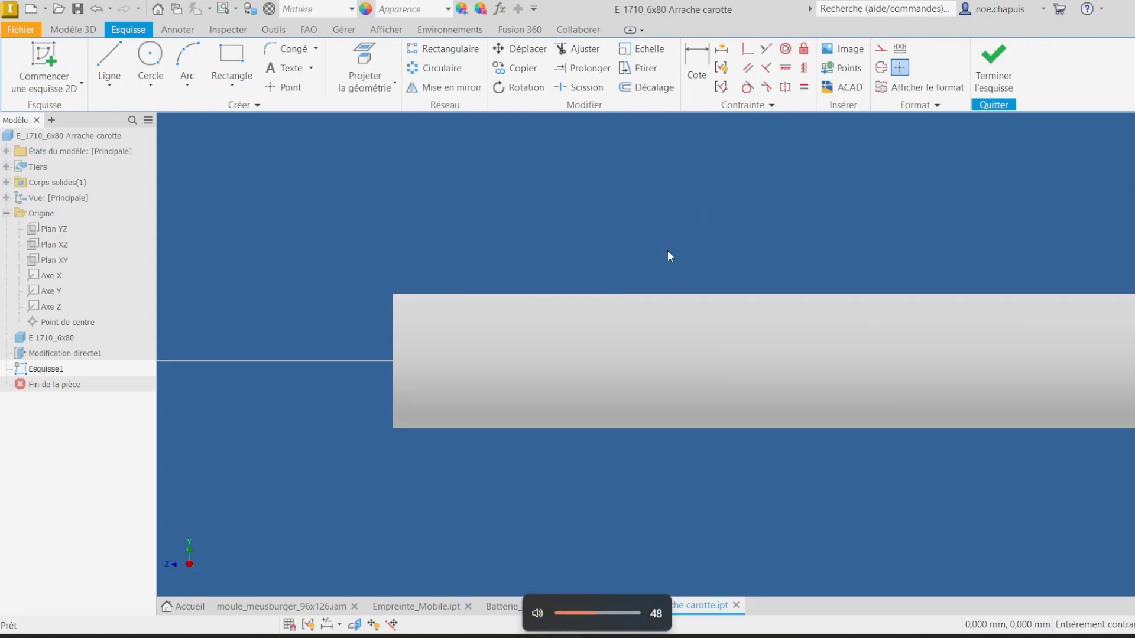
{"action": "key", "text": "F7"}
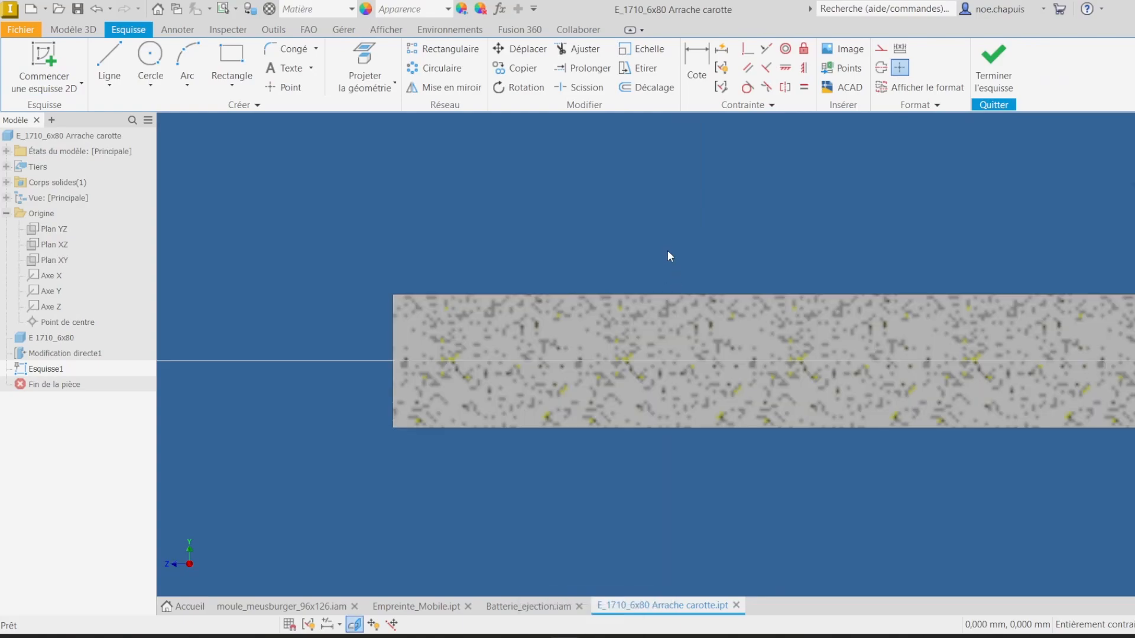
Step: Sketch a sprue-puller profile at the pin tip: a vertical line, a sloped line and a tangent arc rising vertically to the top edge
{"action": "left_click", "coordinate": [107, 51]}
{"action": "left_click", "coordinate": [516, 427]}
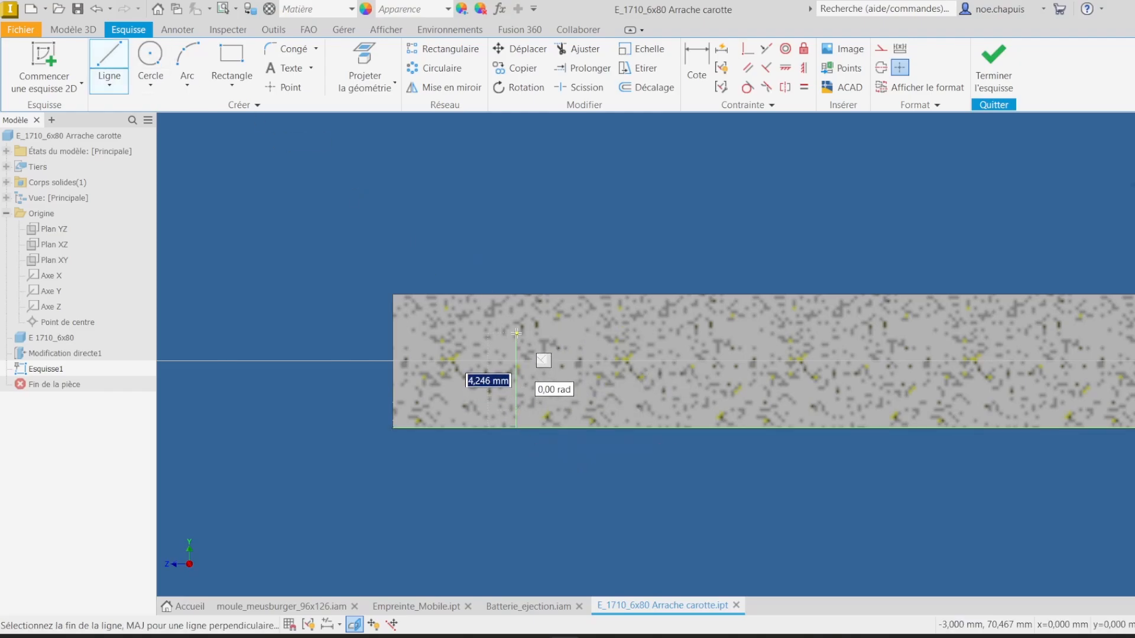
{"action": "left_click", "coordinate": [515, 330]}
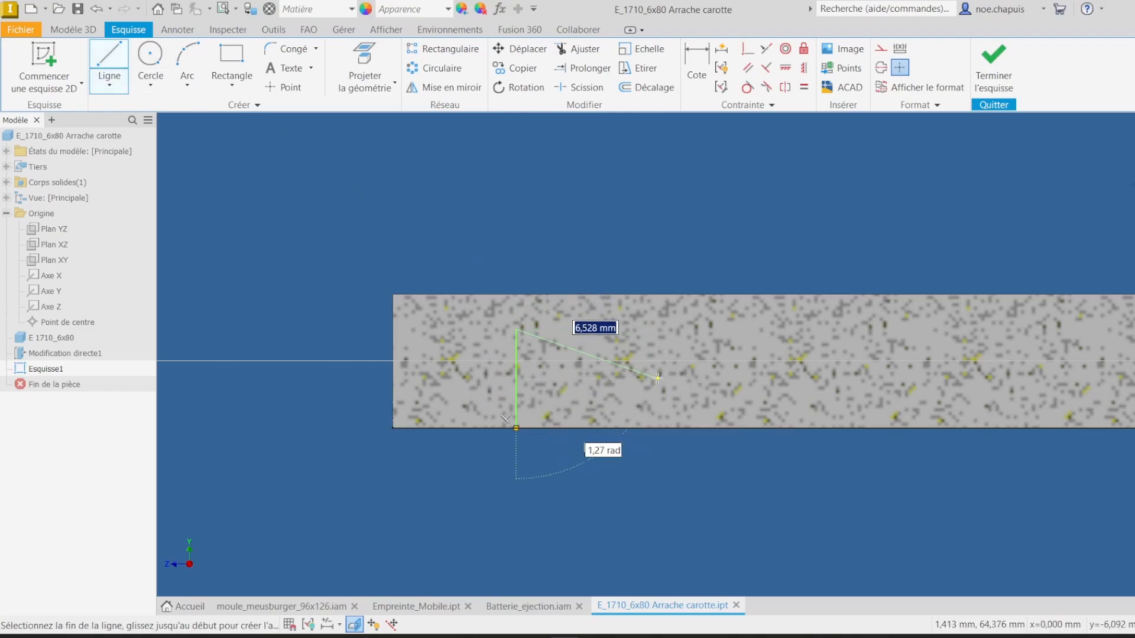
{"action": "left_click", "coordinate": [672, 401]}
{"action": "left_click_drag", "start_coordinate": [678, 404], "coordinate": [730, 365]}
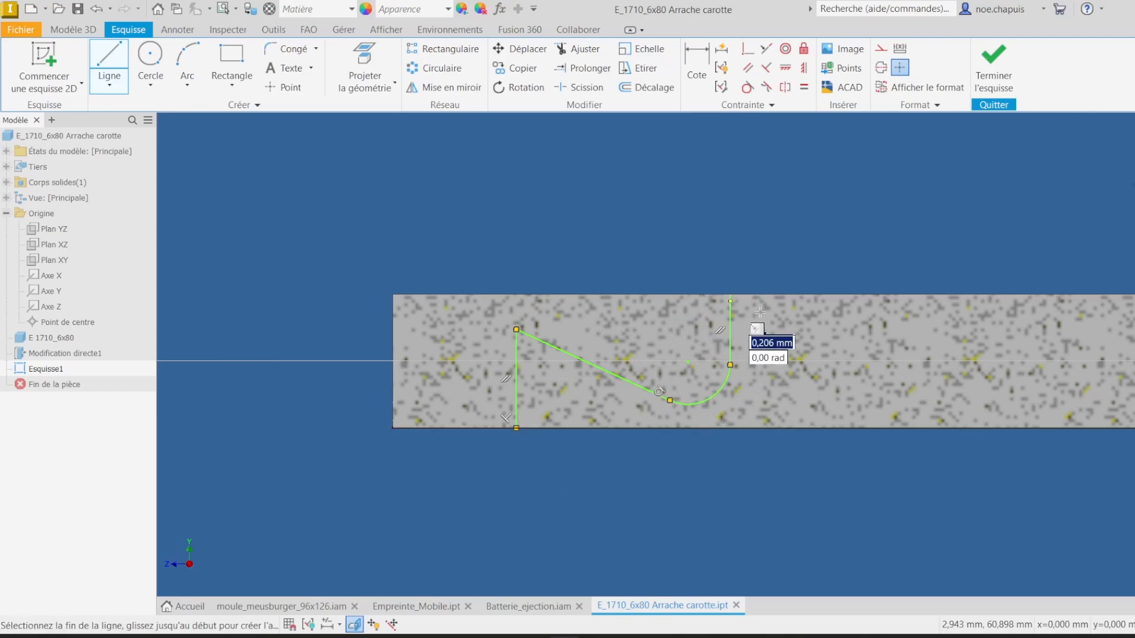
{"action": "key", "text": "Escape"}
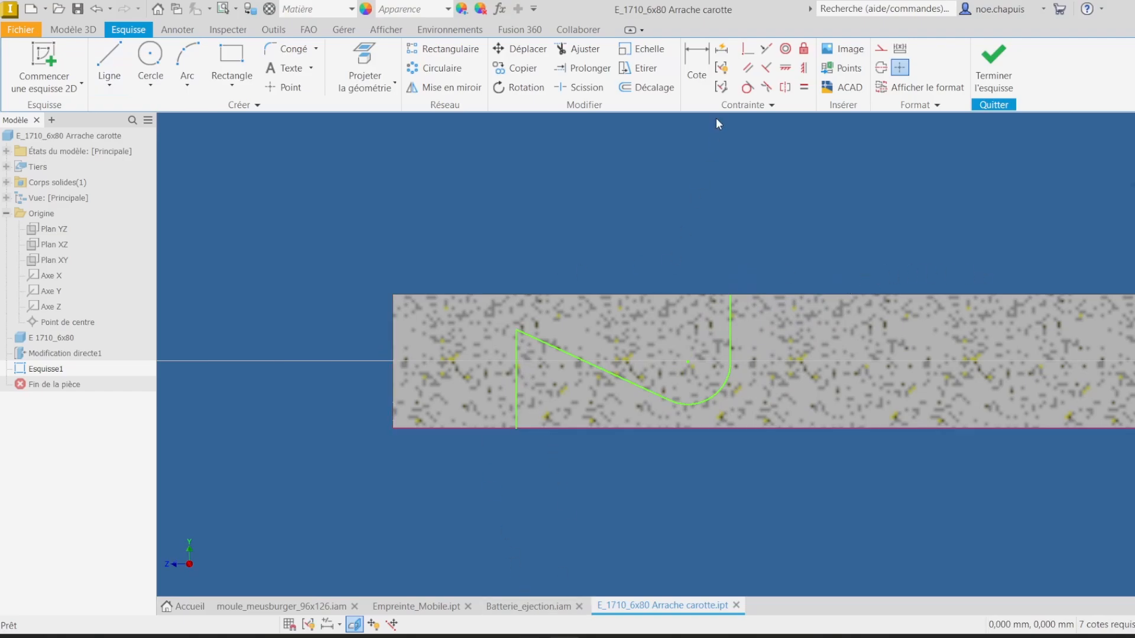
Step: Dimension the vertical line's distance from the pin's end face as 3 mm
{"action": "left_click", "coordinate": [697, 65]}
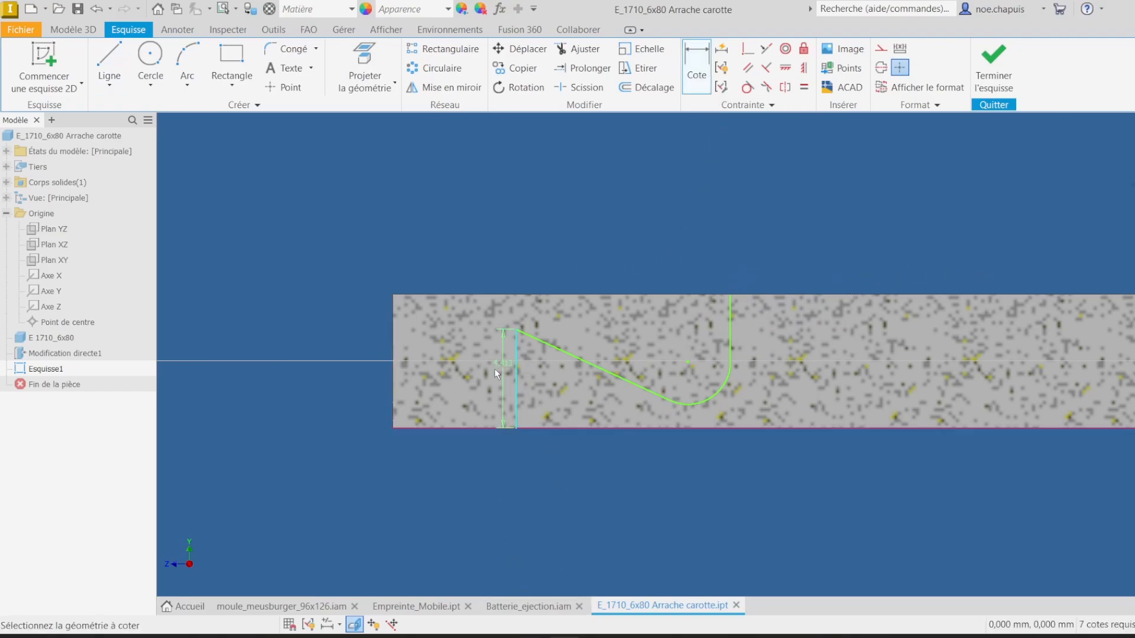
{"action": "left_click", "coordinate": [395, 361]}
{"action": "left_click", "coordinate": [442, 490]}
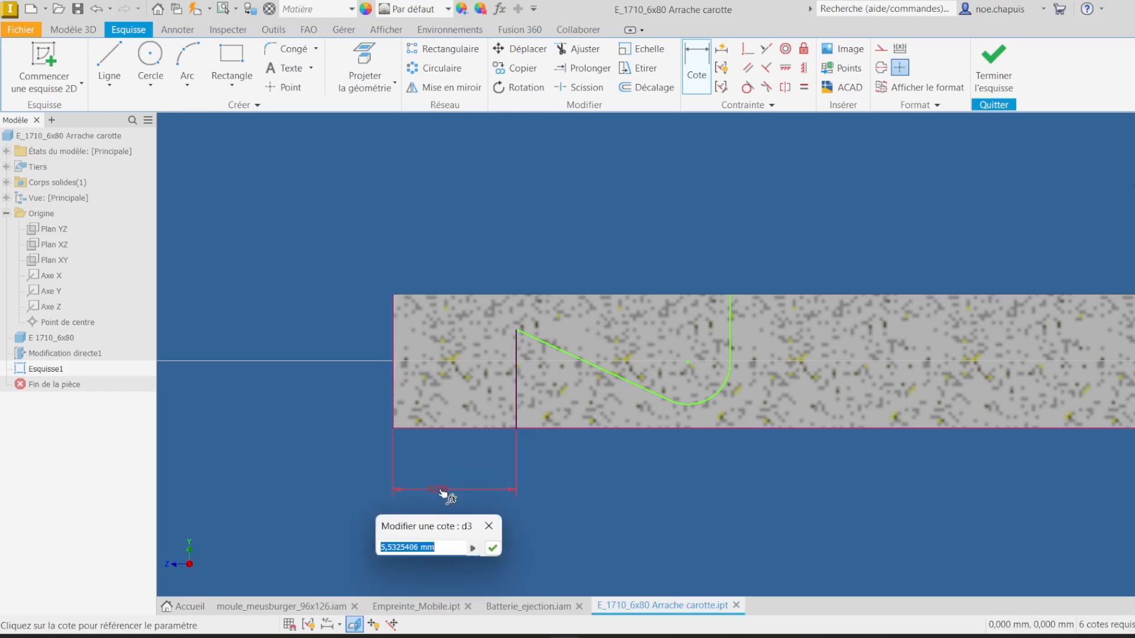
{"action": "type", "text": "3"}
{"action": "key", "text": "Return"}
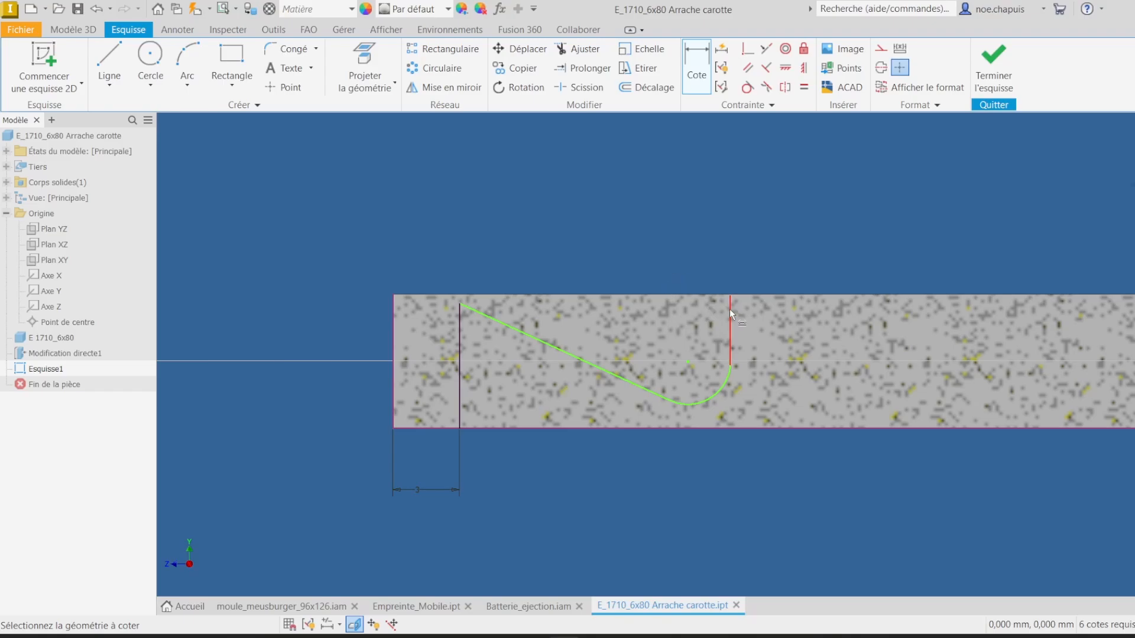
Step: Apply tangent constraints between the arc and the vertical and sloped lines
{"action": "left_click", "coordinate": [748, 87]}
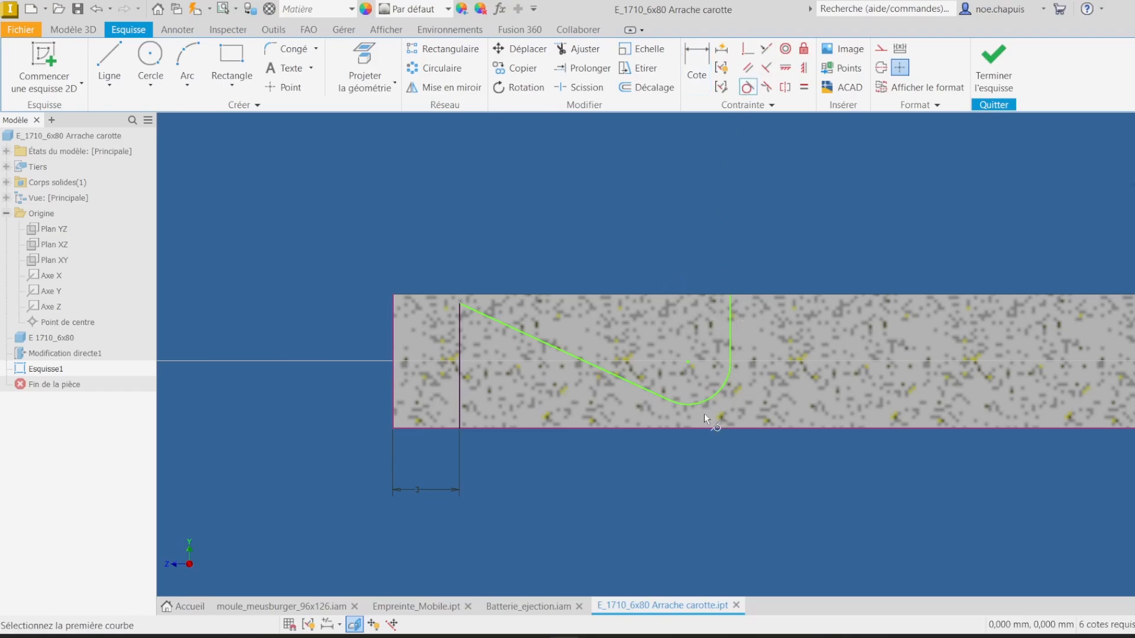
{"action": "scroll", "coordinate": [704, 413], "scroll_direction": "down", "scroll_amount": 5}
{"action": "left_click", "coordinate": [769, 341]}
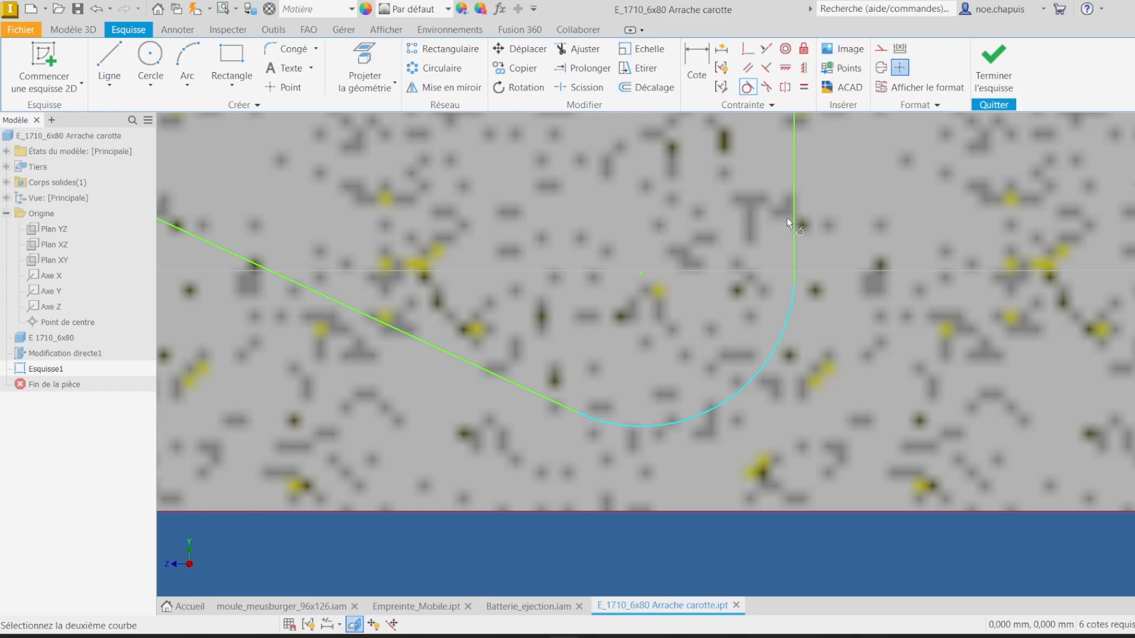
{"action": "left_click", "coordinate": [791, 239]}
{"action": "left_click", "coordinate": [612, 424]}
{"action": "left_click", "coordinate": [564, 404]}
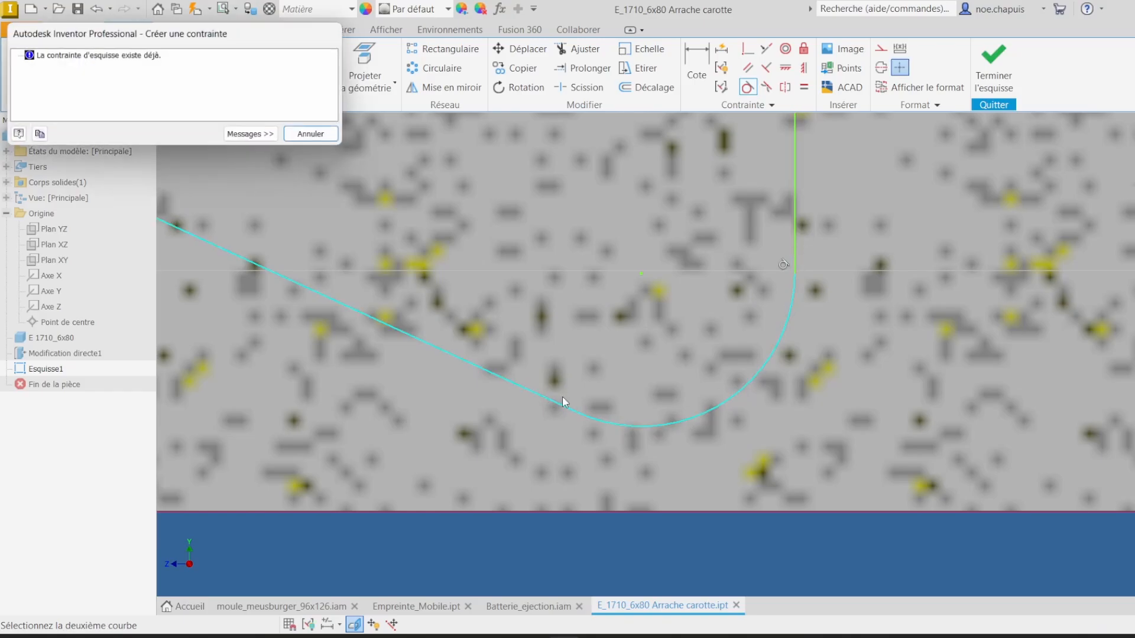
{"action": "left_click", "coordinate": [317, 140]}
{"action": "scroll", "coordinate": [419, 262], "scroll_direction": "up", "scroll_amount": 6}
{"action": "middle_click_drag", "start_coordinate": [417, 260], "coordinate": [481, 288]}
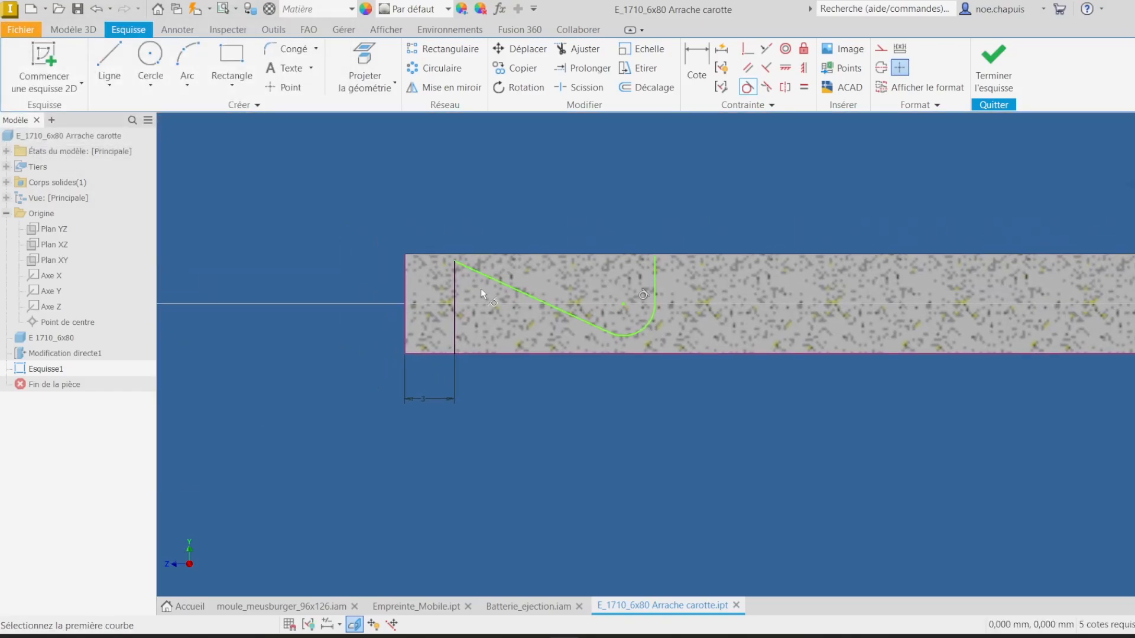
{"action": "scroll", "coordinate": [481, 289], "scroll_direction": "down", "scroll_amount": 5}
{"action": "scroll", "coordinate": [480, 266], "scroll_direction": "up", "scroll_amount": 2}
{"action": "key", "text": "Escape"}
Step: Dimension the sloped line's upper end 1.5 mm above the pin axis
{"action": "key", "text": "d"}
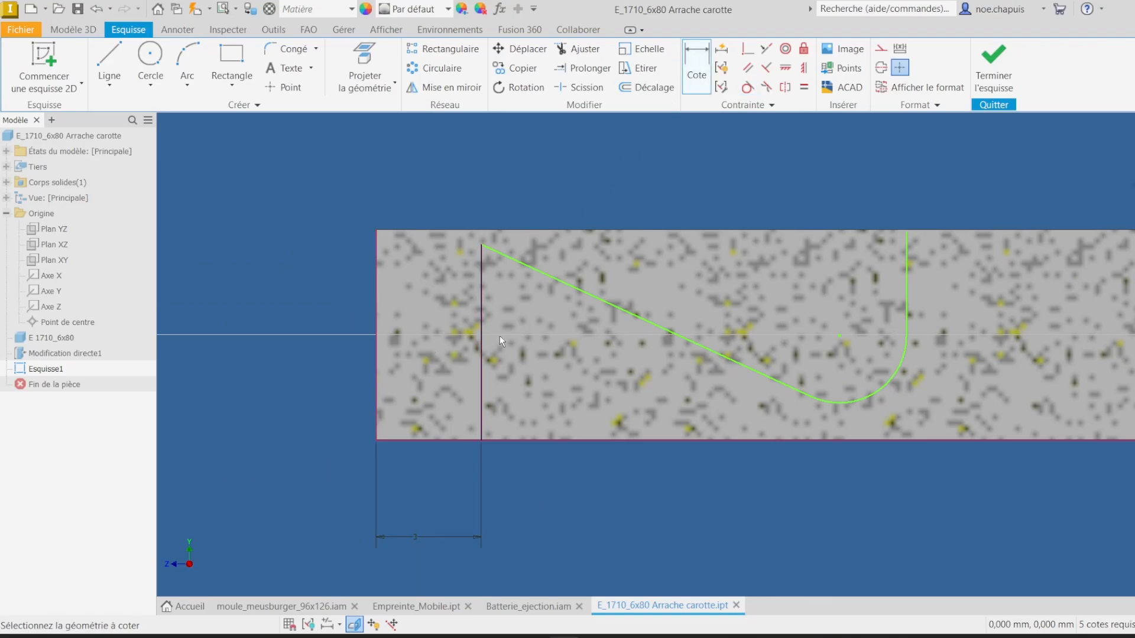
{"action": "left_click", "coordinate": [372, 327]}
{"action": "left_click", "coordinate": [313, 297]}
{"action": "type", "text": "1"}
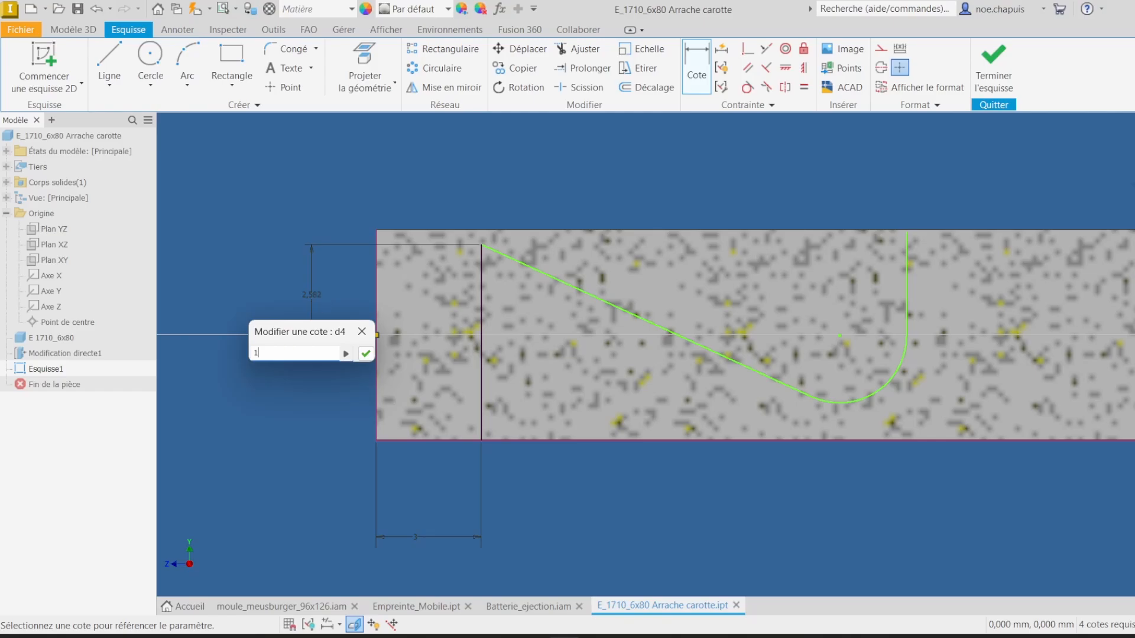
{"action": "key", "text": "Return"}
{"action": "left_click", "coordinate": [313, 318]}
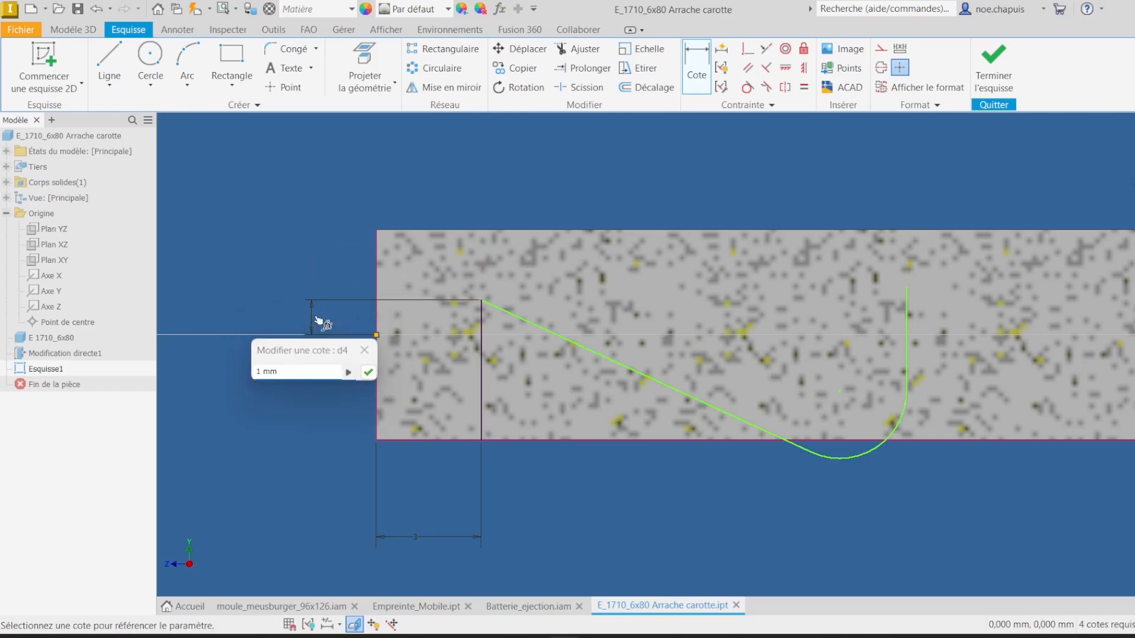
{"action": "type", "text": "1,5"}
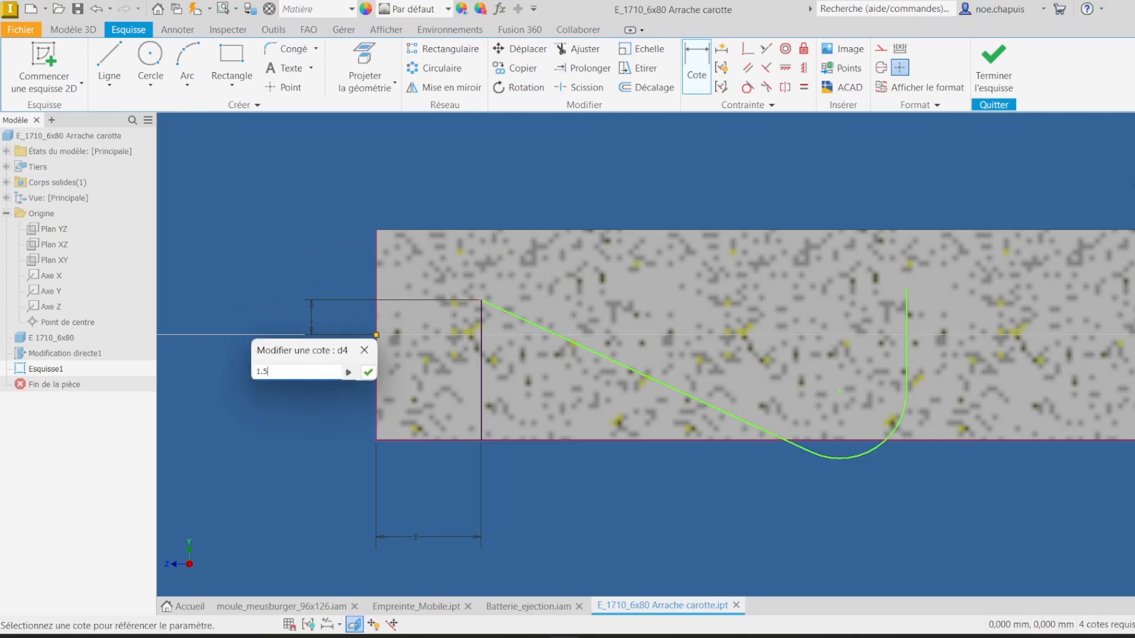
{"action": "key", "text": "Return"}
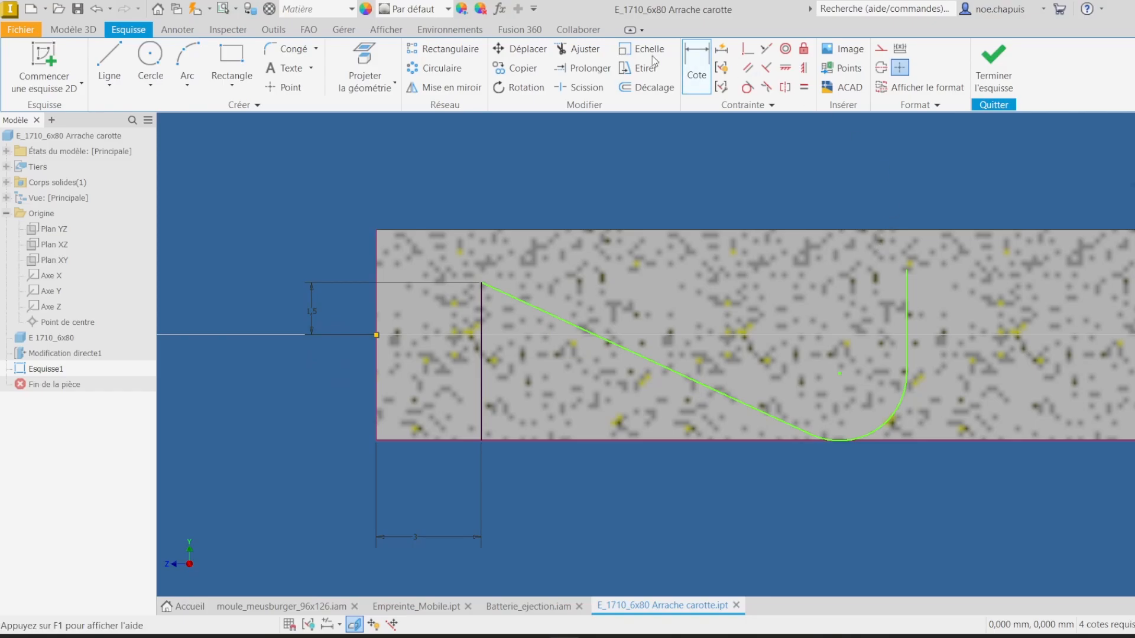
{"action": "key", "text": "Escape"}
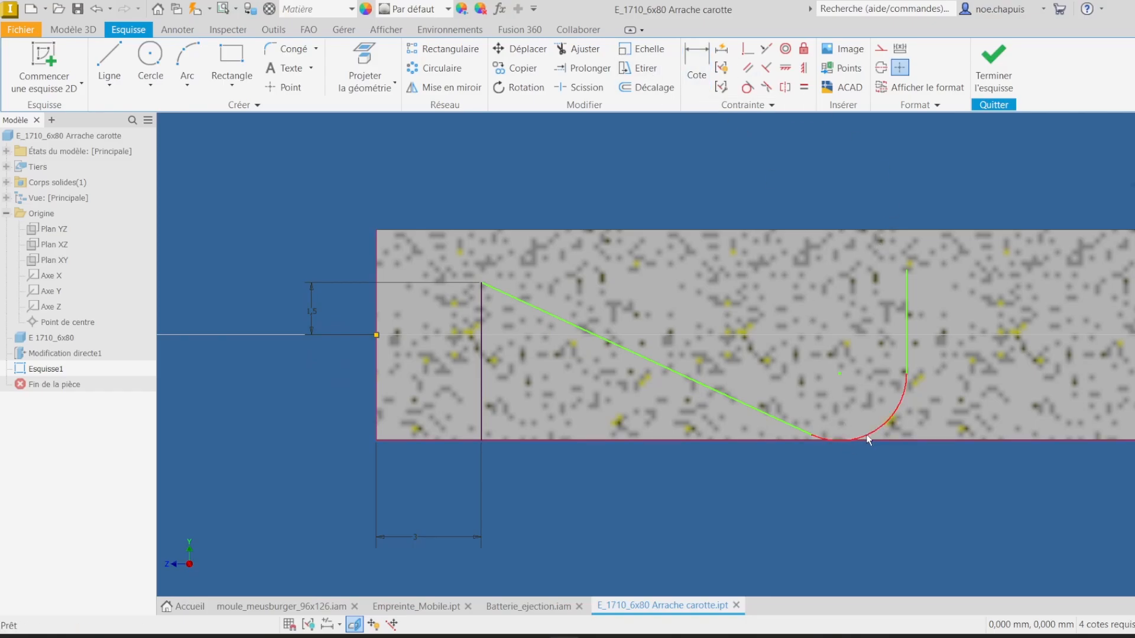
Step: Raise the arc and dimension its lowest point below the pin axis, linked to the 1.5 mm dimension
{"action": "left_click_drag", "start_coordinate": [859, 433], "coordinate": [858, 399]}
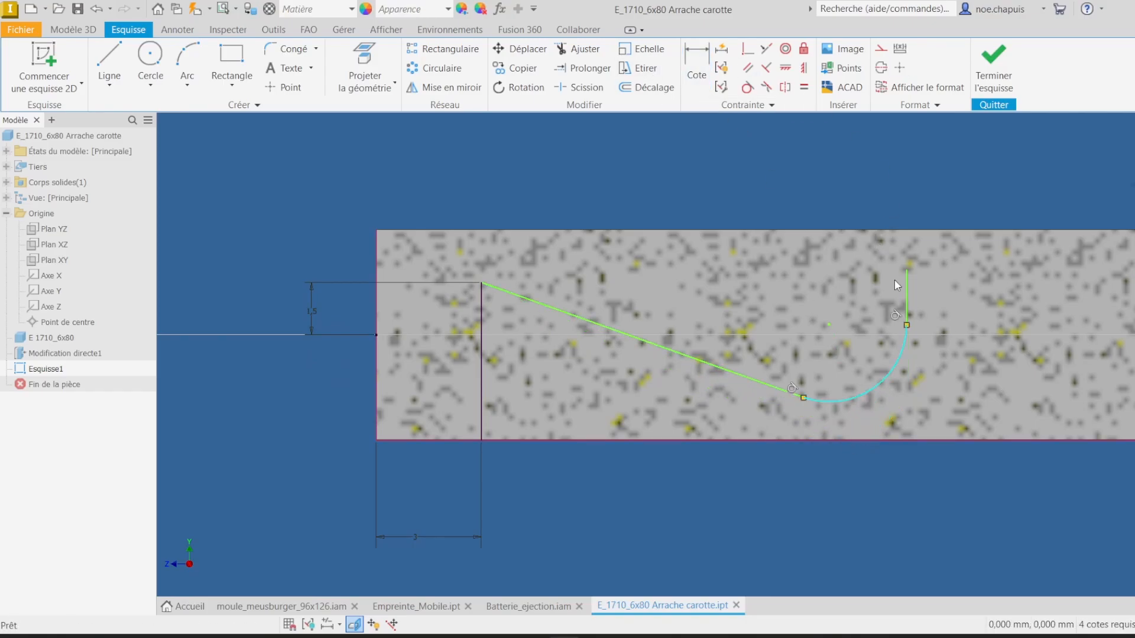
{"action": "left_click", "coordinate": [283, 87]}
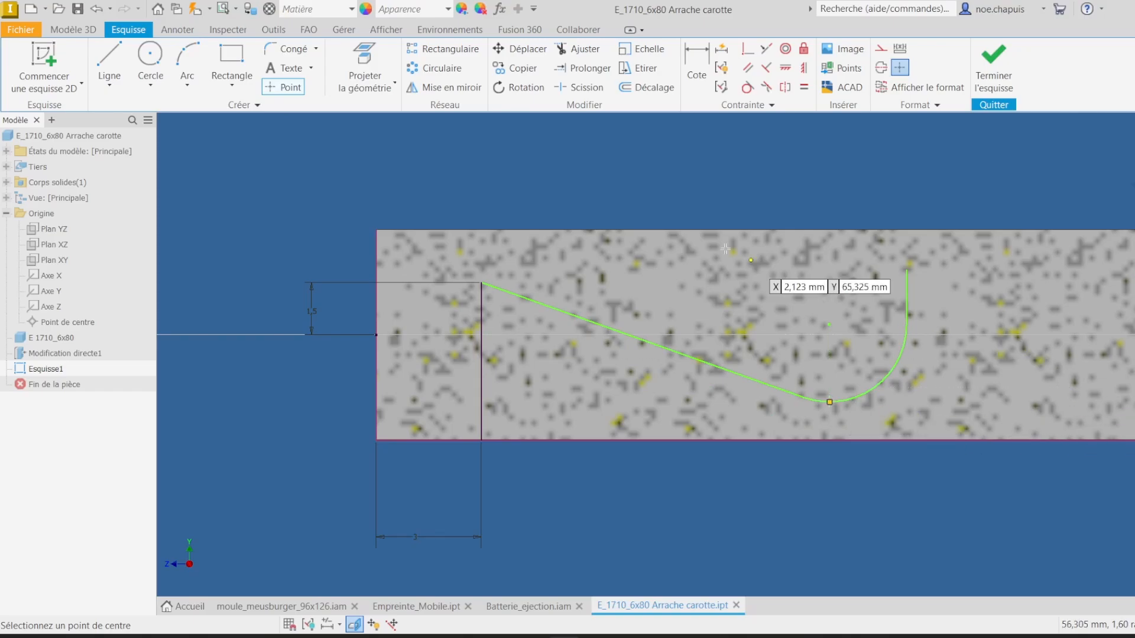
{"action": "left_click", "coordinate": [696, 68]}
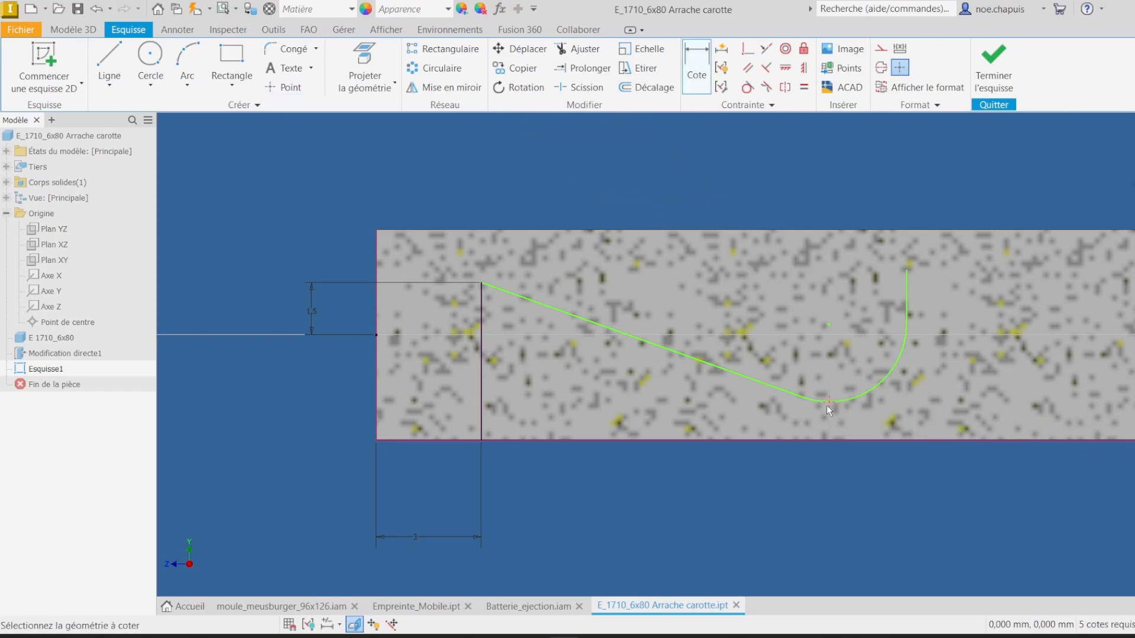
{"action": "left_click", "coordinate": [377, 335]}
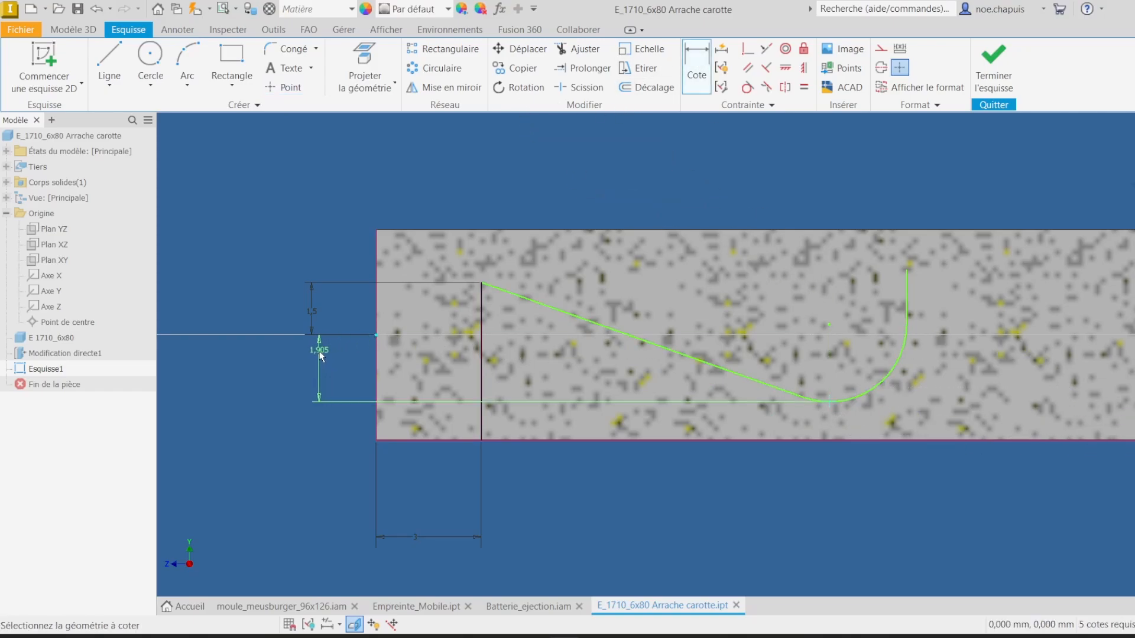
{"action": "left_click", "coordinate": [319, 349]}
{"action": "left_click", "coordinate": [317, 308]}
{"action": "key", "text": "Return"}
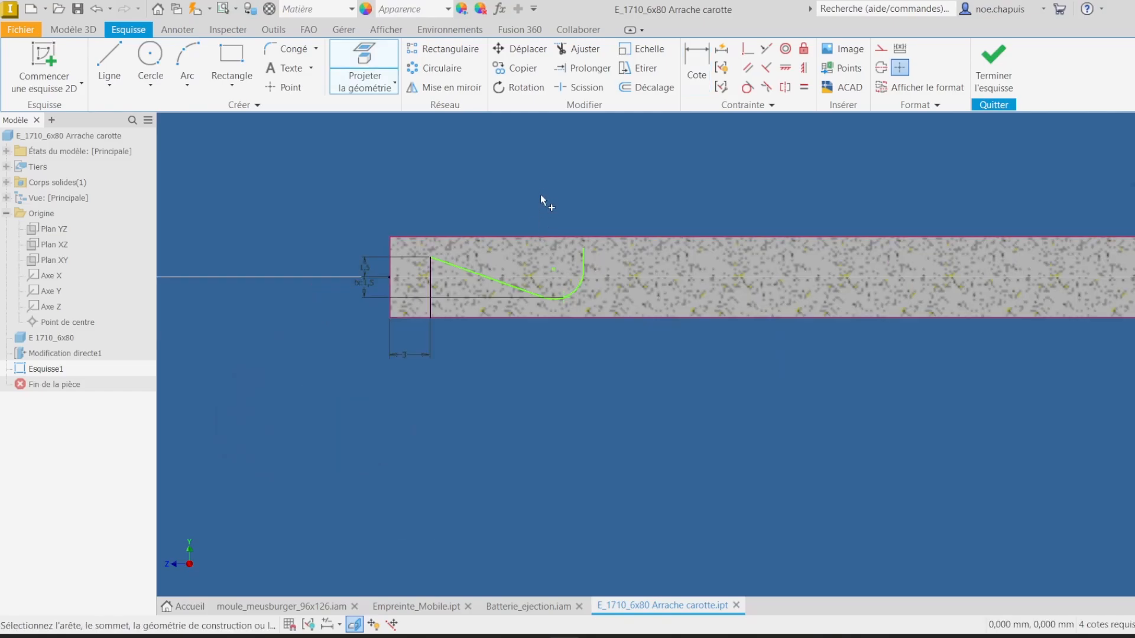
{"action": "right_click", "coordinate": [540, 194]}
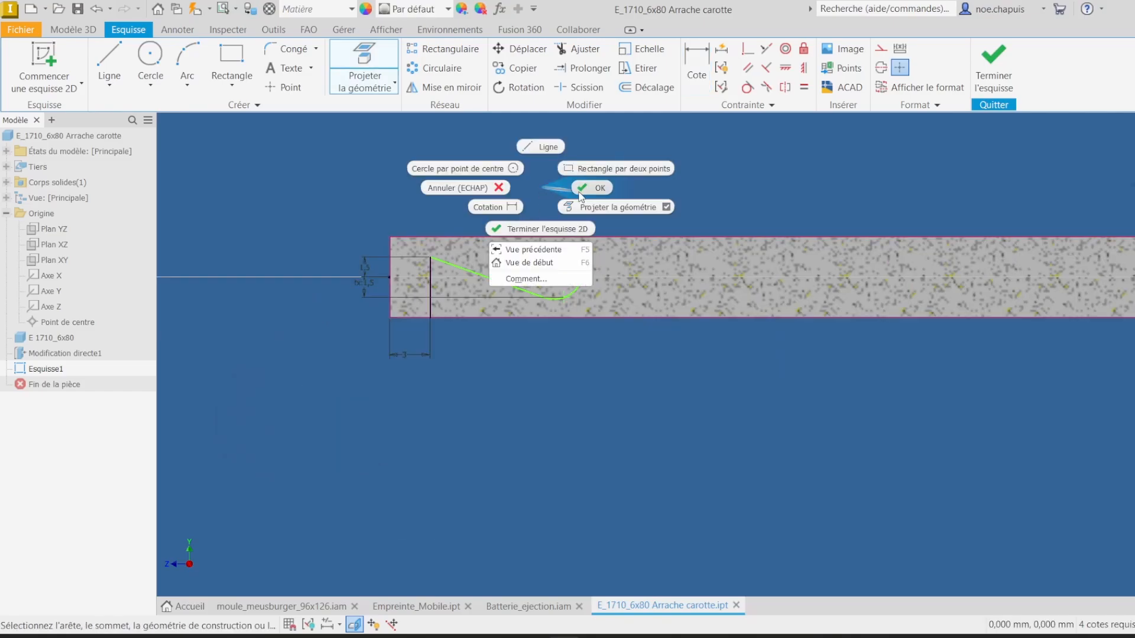
{"action": "left_click", "coordinate": [588, 189]}
{"action": "scroll", "coordinate": [585, 248], "scroll_direction": "up", "scroll_amount": 5}
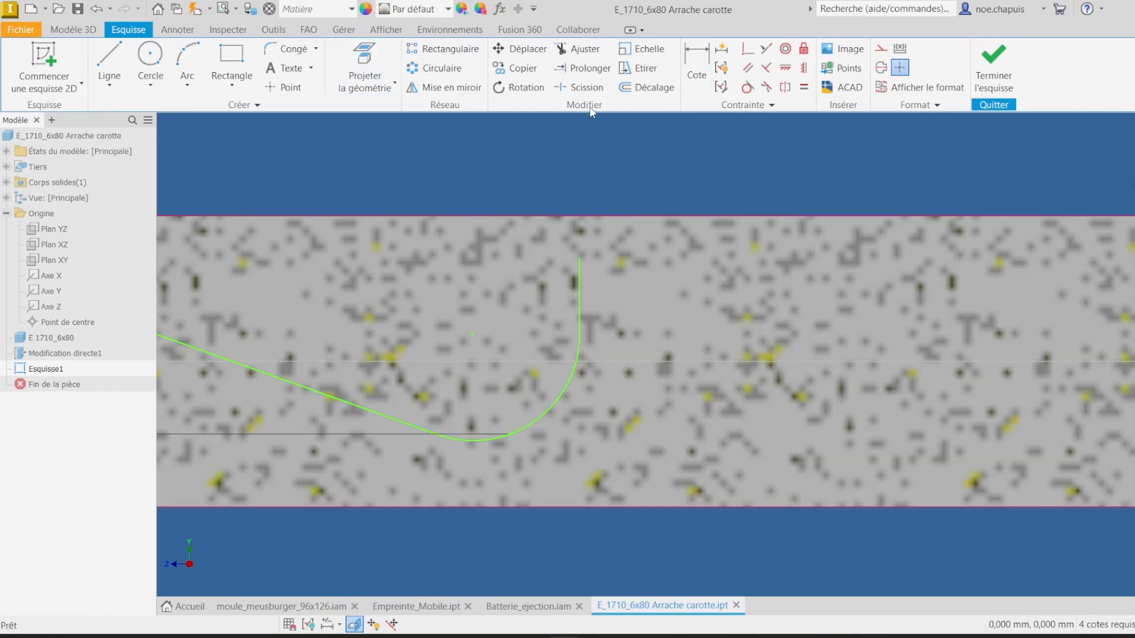
Step: Constrain the arc's centre to be vertically aligned with the arc's lowest point
{"action": "left_click", "coordinate": [748, 49]}
{"action": "scroll", "coordinate": [650, 231], "scroll_direction": "down", "scroll_amount": 5}
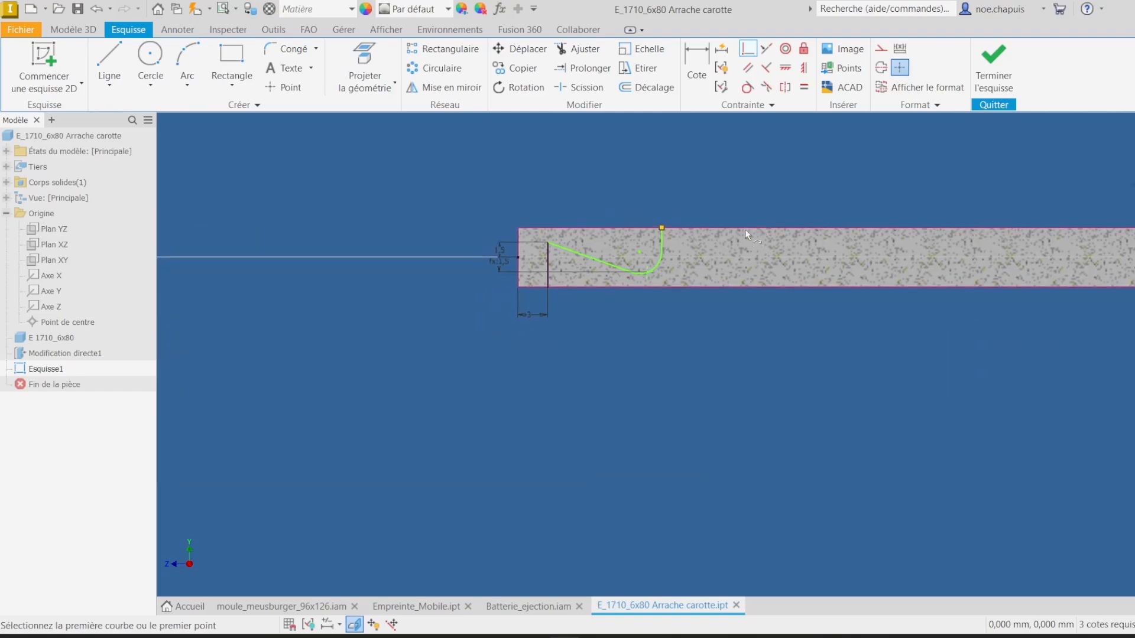
{"action": "scroll", "coordinate": [608, 239], "scroll_direction": "up", "scroll_amount": 5}
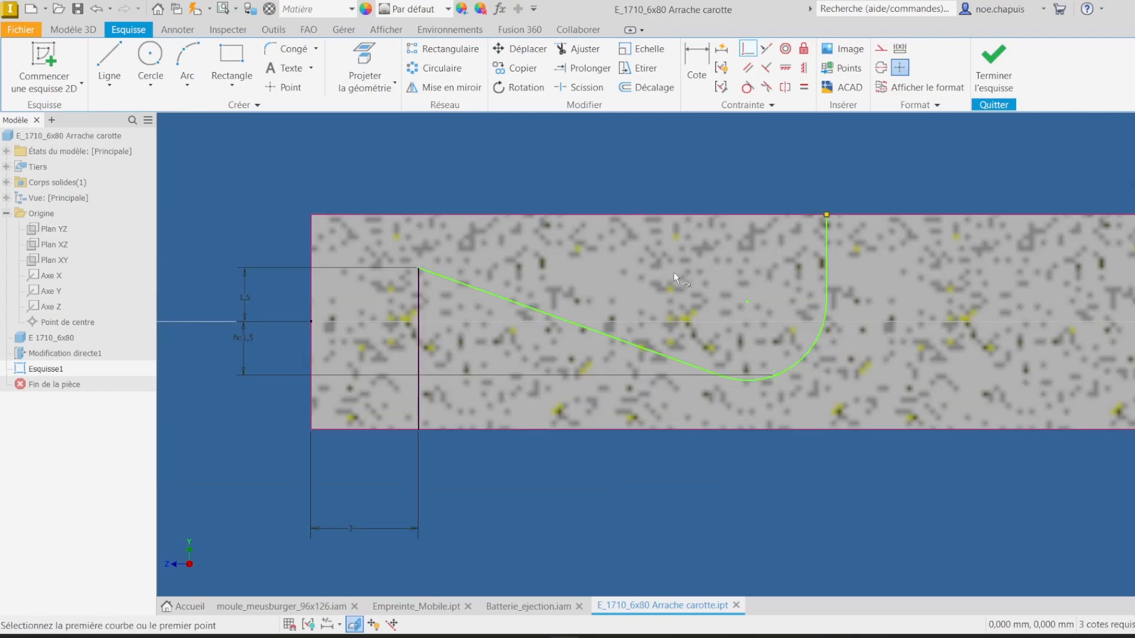
{"action": "scroll", "coordinate": [766, 388], "scroll_direction": "up", "scroll_amount": 2}
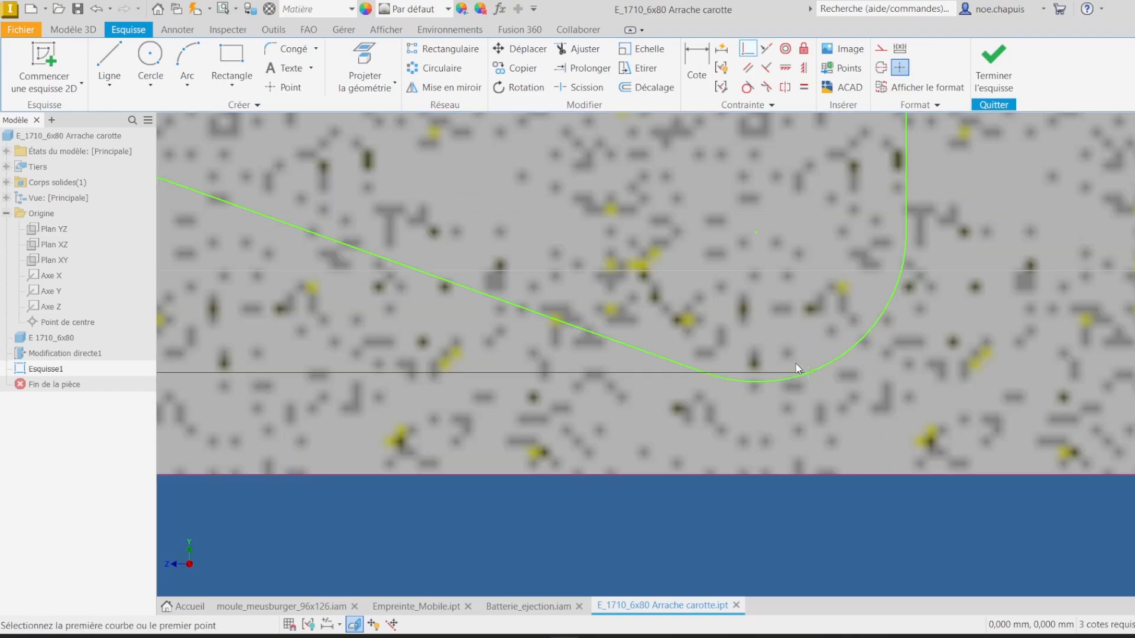
{"action": "left_click", "coordinate": [790, 71]}
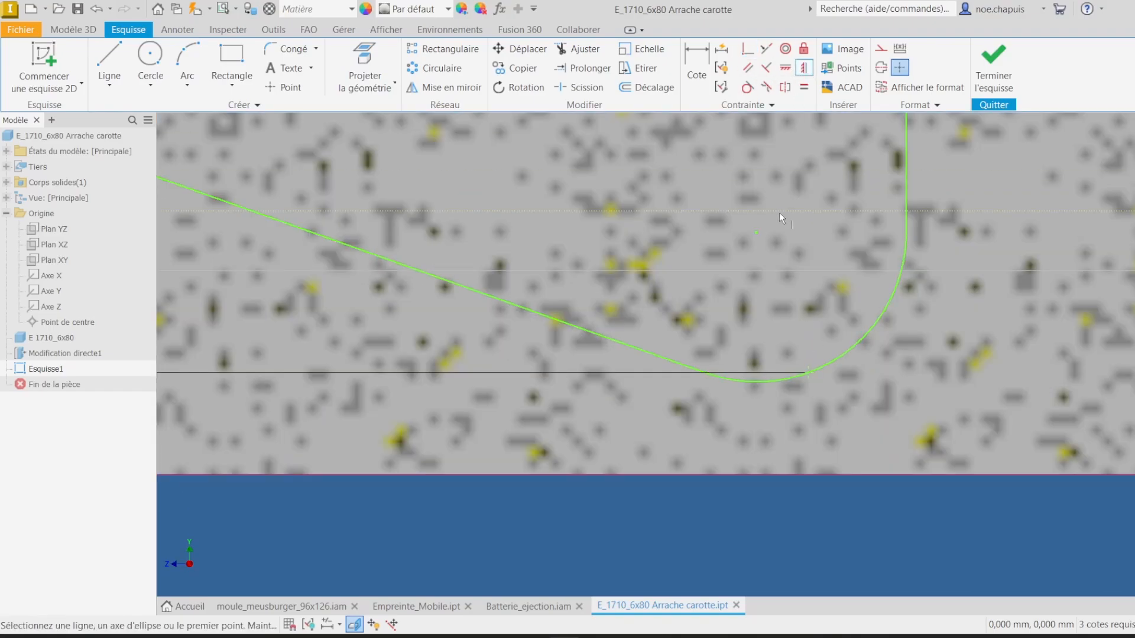
{"action": "left_click", "coordinate": [788, 87]}
{"action": "left_click", "coordinate": [808, 373]}
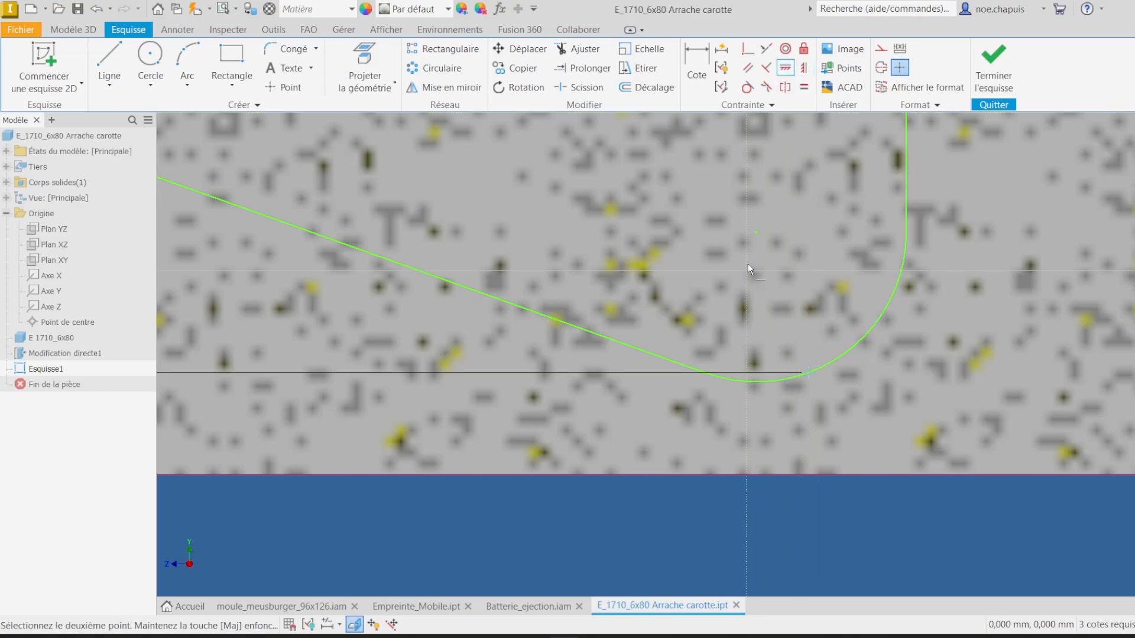
{"action": "left_click", "coordinate": [757, 234]}
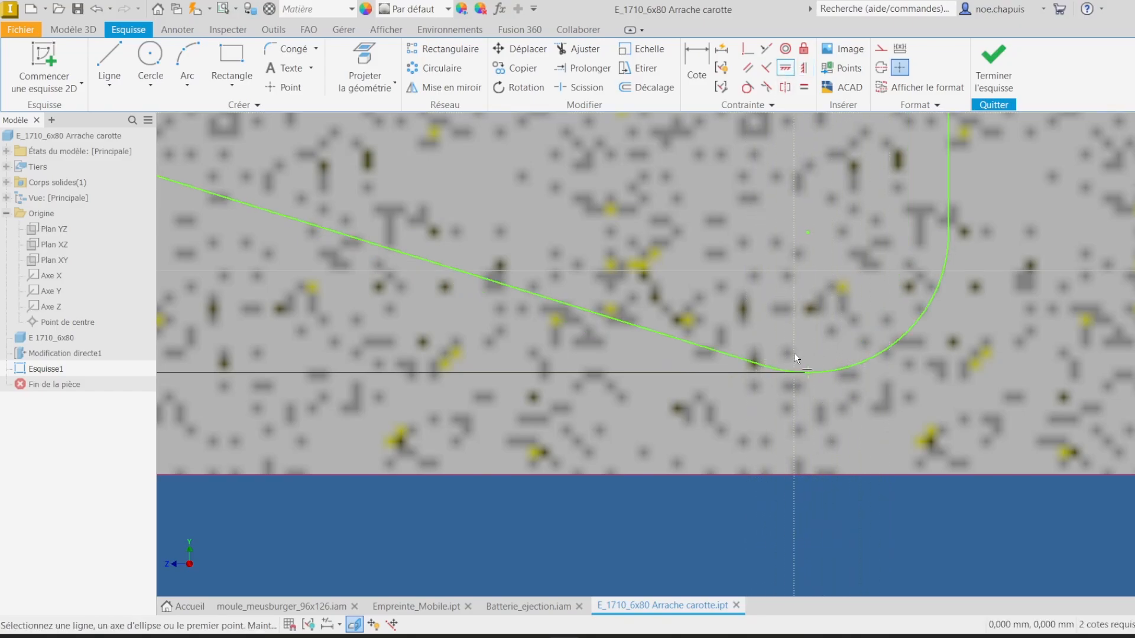
{"action": "scroll", "coordinate": [832, 327], "scroll_direction": "down", "scroll_amount": 6}
{"action": "scroll", "coordinate": [814, 289], "scroll_direction": "up", "scroll_amount": 4}
{"action": "scroll", "coordinate": [814, 289], "scroll_direction": "down", "scroll_amount": 3}
{"action": "scroll", "coordinate": [863, 286], "scroll_direction": "up", "scroll_amount": 3}
{"action": "key", "text": "Escape"}
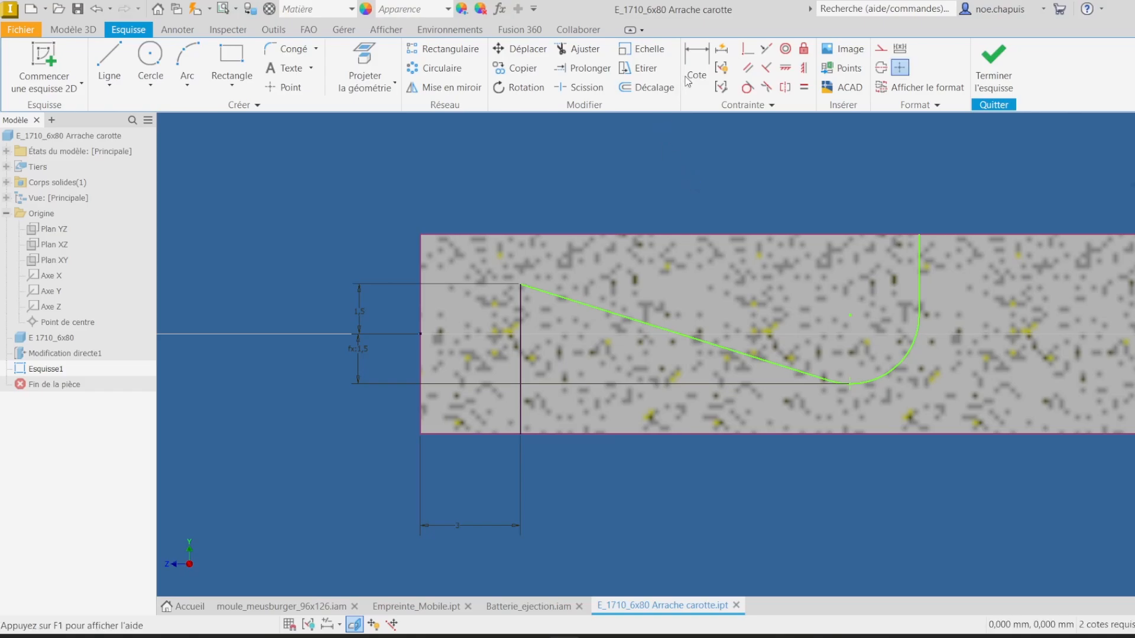
Step: Dimension the arc's radius as 2 mm
{"action": "left_click", "coordinate": [696, 67]}
{"action": "left_click", "coordinate": [898, 369]}
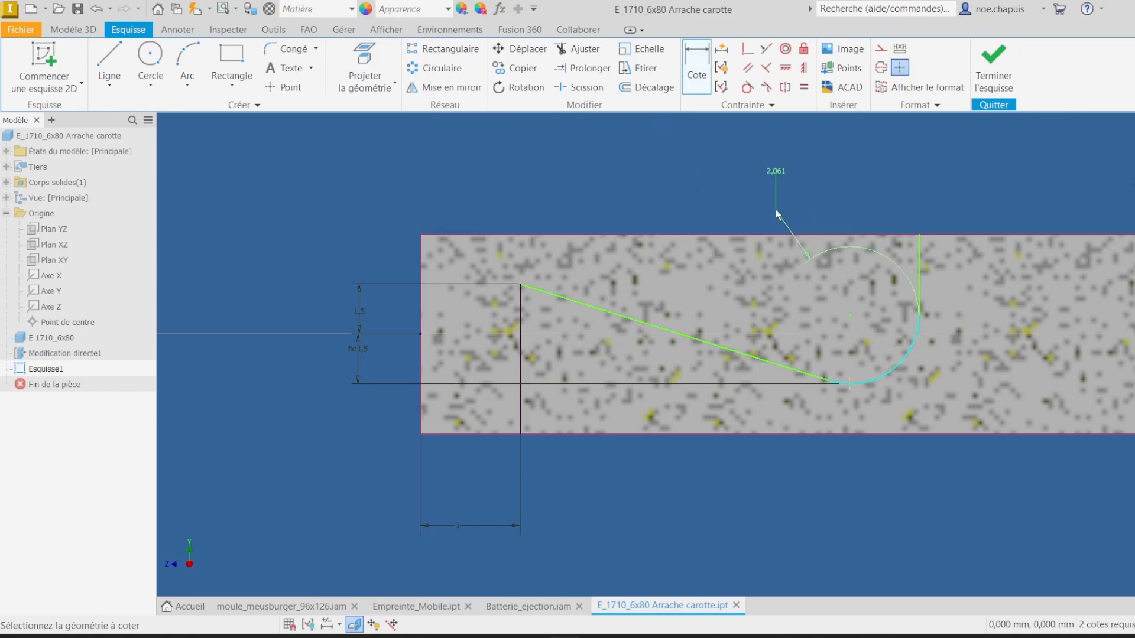
{"action": "left_click", "coordinate": [758, 197]}
{"action": "type", "text": "2,0612153"}
{"action": "key", "text": "Return"}
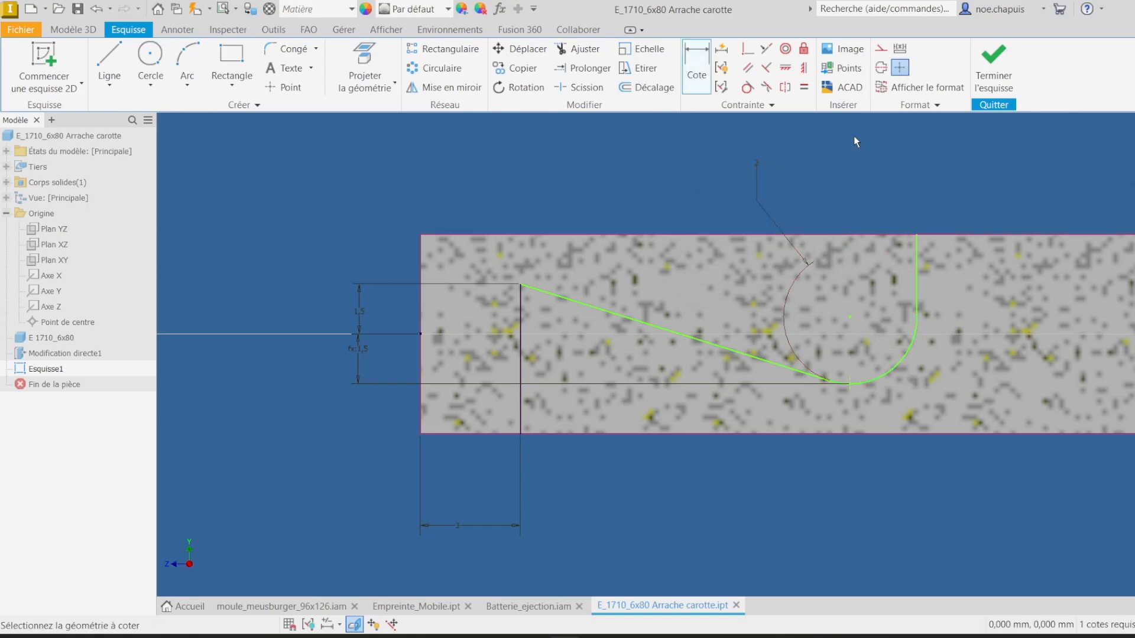
Step: Dimension the horizontal distance between the two vertical lines of the notch and set it to 12 mm
{"action": "left_click", "coordinate": [917, 263]}
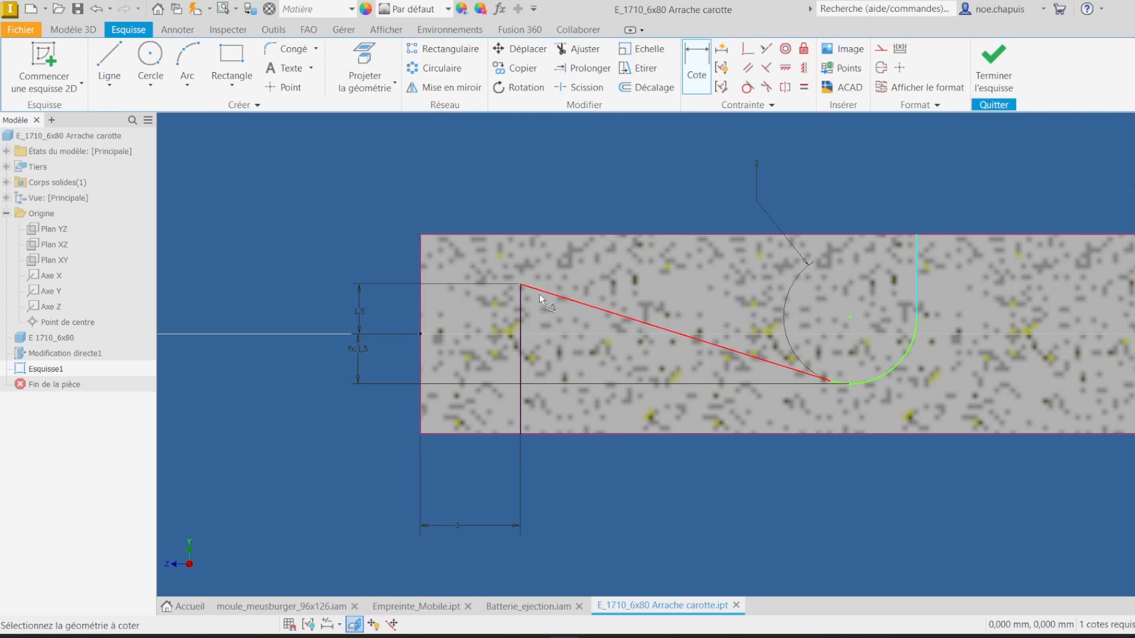
{"action": "left_click", "coordinate": [520, 319]}
{"action": "left_click", "coordinate": [651, 155]}
{"action": "type", "text": "8"}
{"action": "key", "text": "Return"}
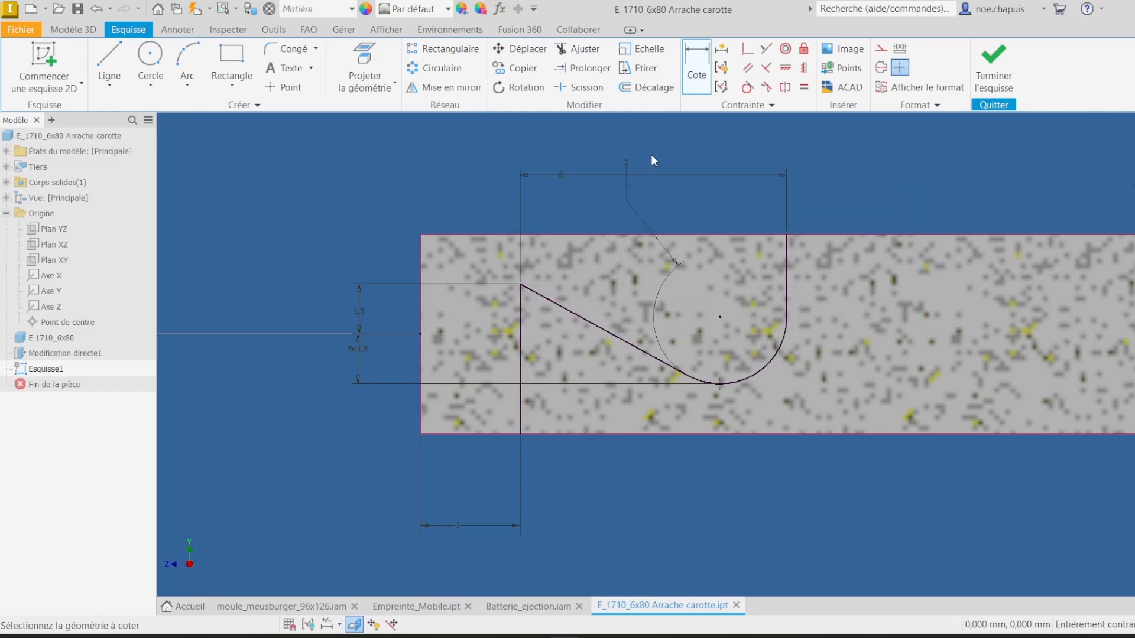
{"action": "double_click", "coordinate": [560, 173]}
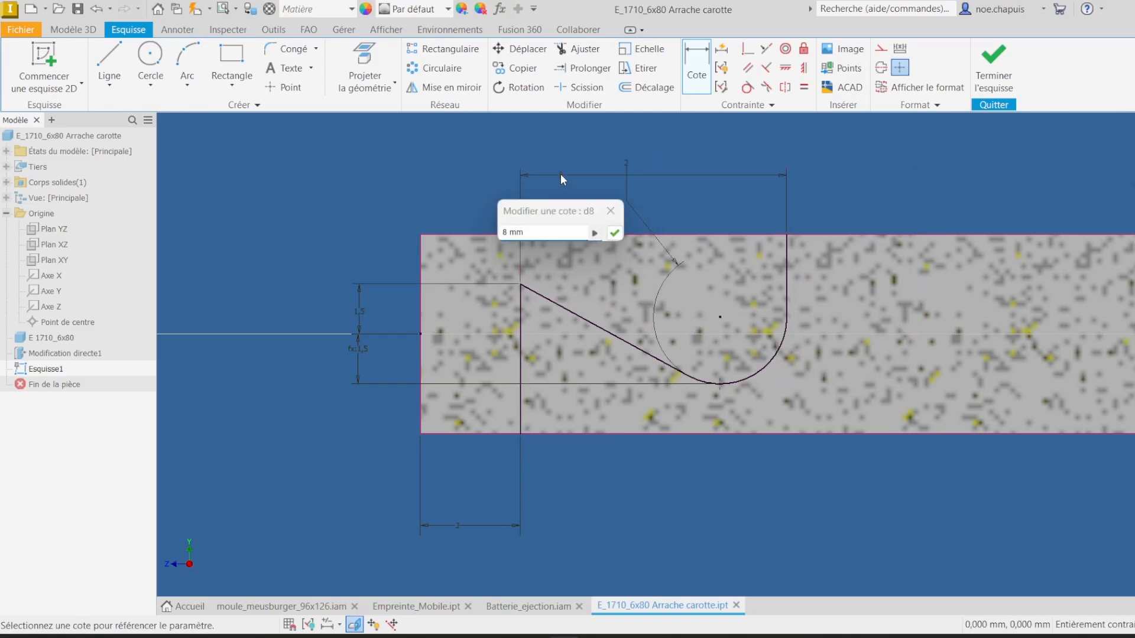
{"action": "type", "text": "12."}
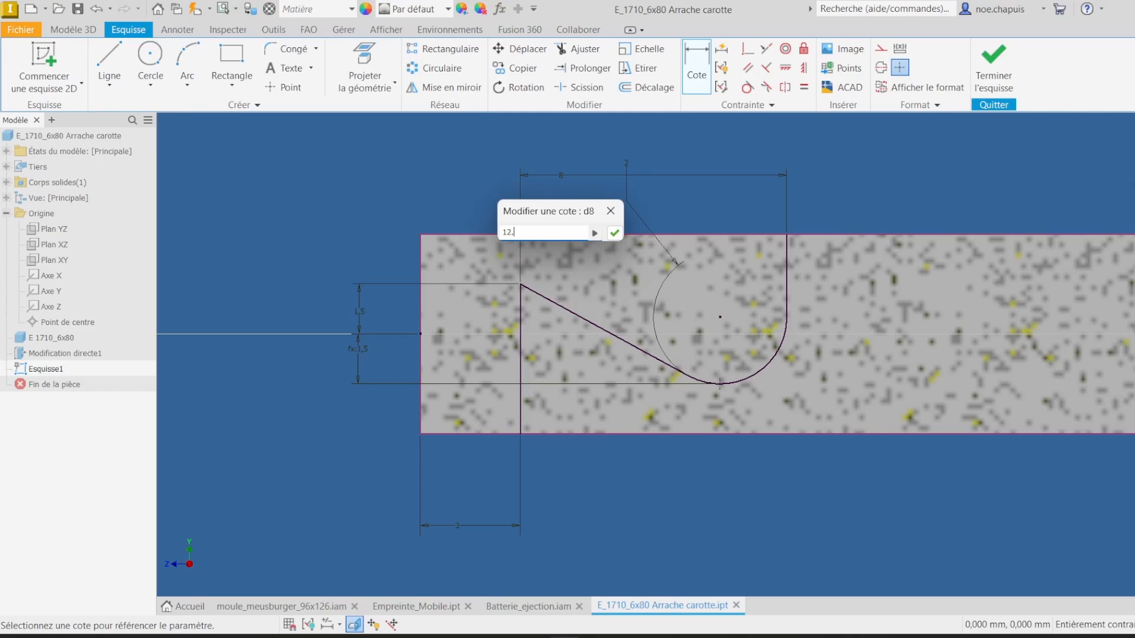
{"action": "key", "text": "Return"}
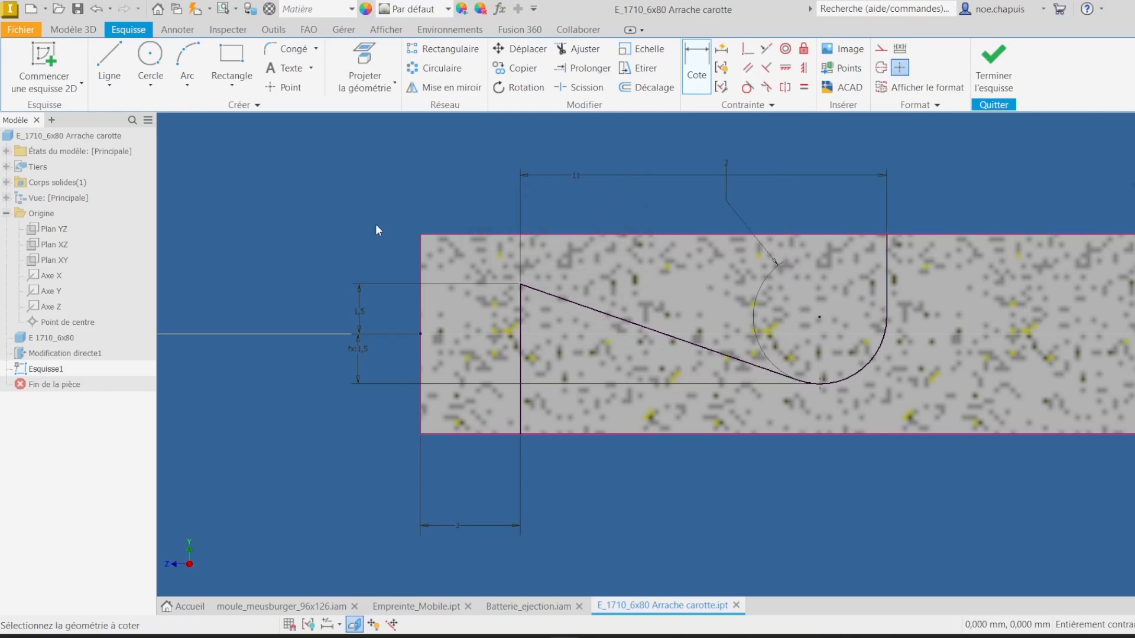
Step: Finish the sketch and extrude the notch profile as a cut through the pin
{"action": "scroll", "coordinate": [868, 302], "scroll_direction": "up", "scroll_amount": 5}
{"action": "scroll", "coordinate": [898, 321], "scroll_direction": "down", "scroll_amount": 6}
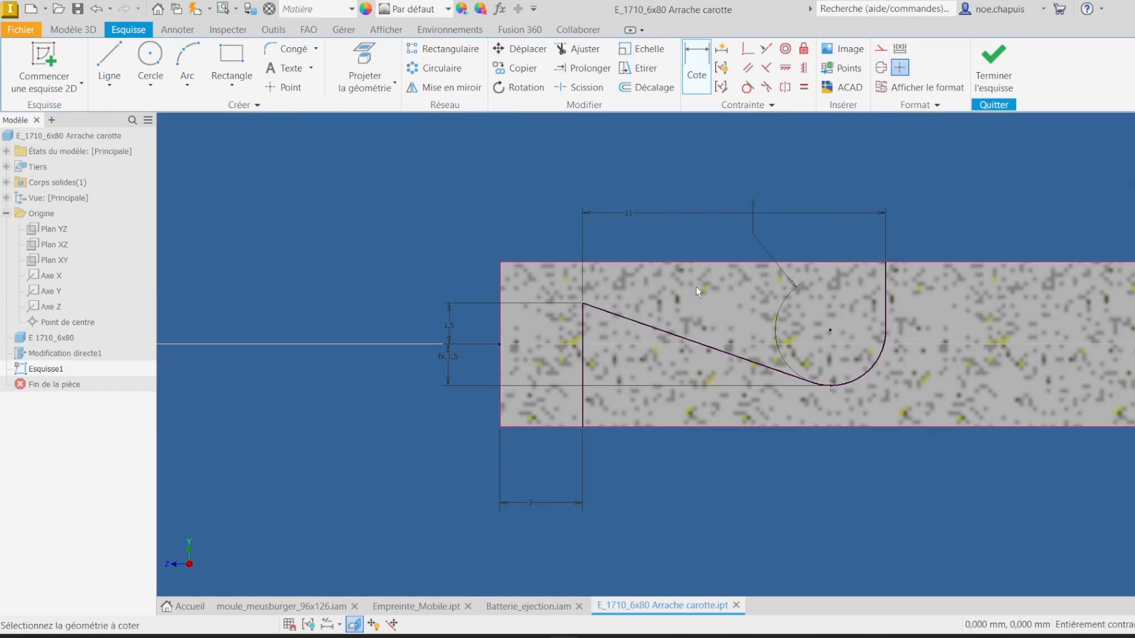
{"action": "left_click", "coordinate": [988, 65]}
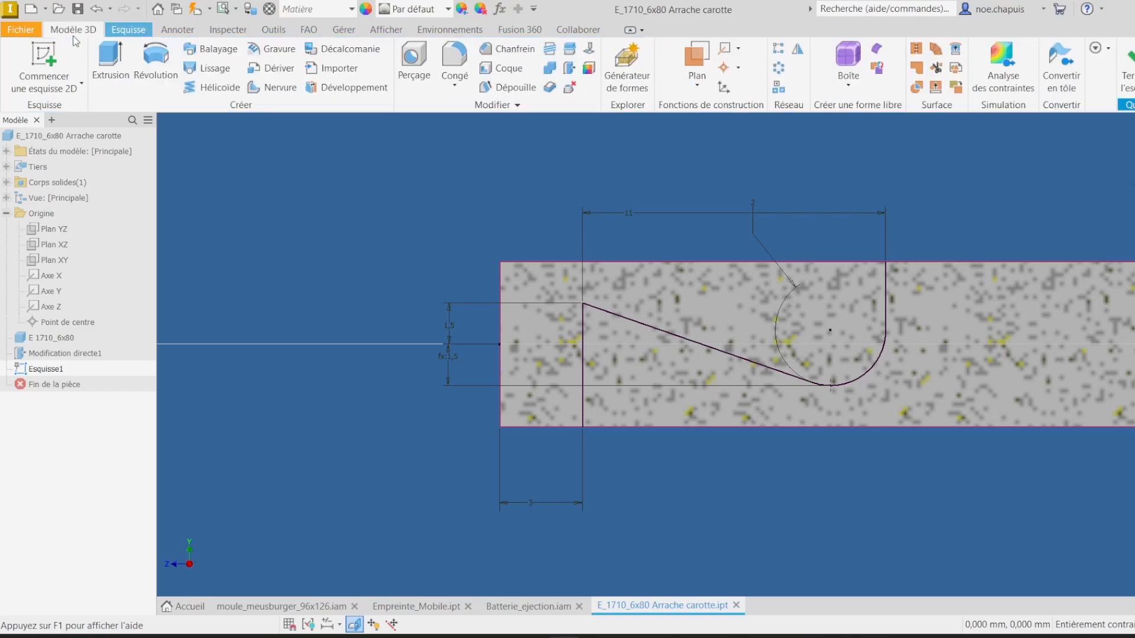
{"action": "key", "text": "e"}
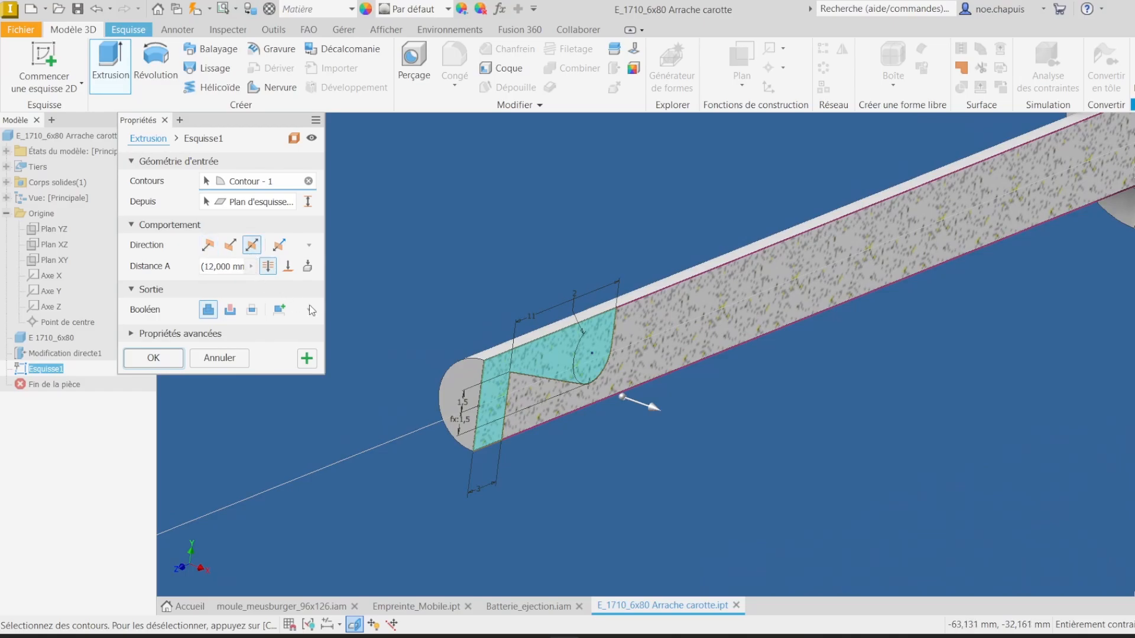
{"action": "left_click", "coordinate": [230, 310]}
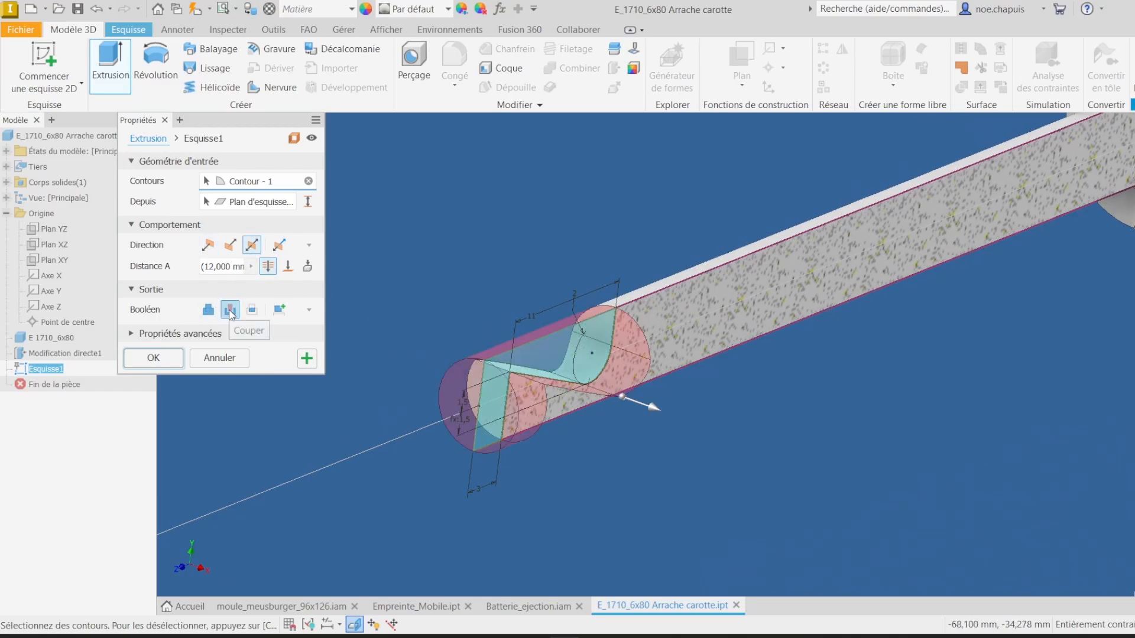
{"action": "left_click", "coordinate": [169, 358]}
Step: Reopen the cut's sketch to review its dimensions and finish the sketch again
{"action": "middle_click_drag", "start_coordinate": [666, 237], "coordinate": [587, 360], "text": "shift"}
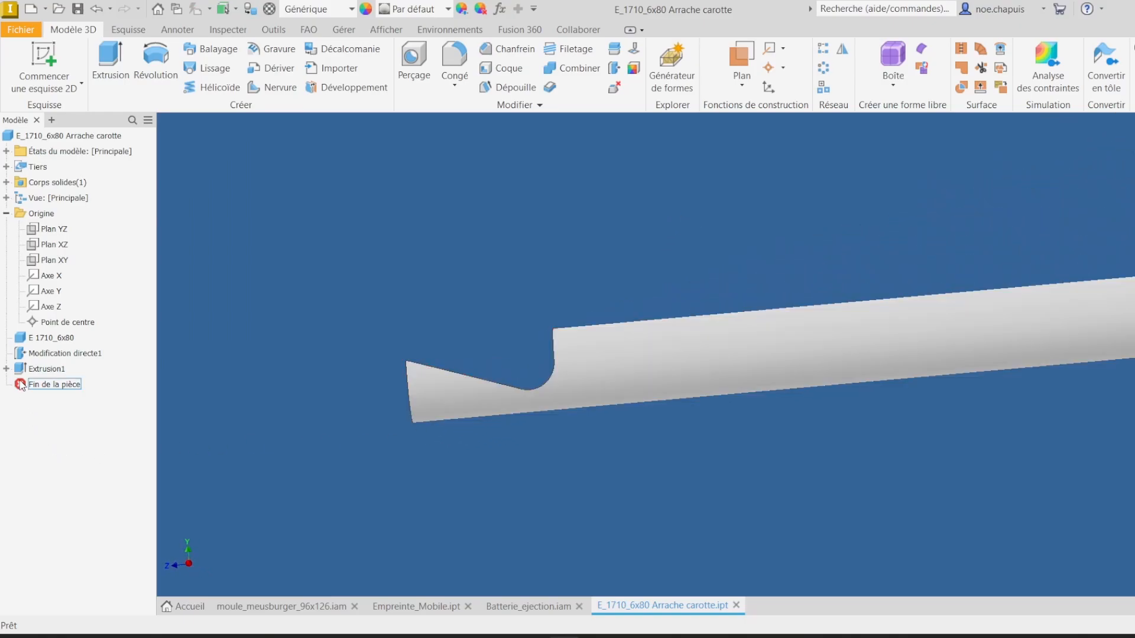
{"action": "left_click", "coordinate": [6, 369]}
{"action": "double_click", "coordinate": [59, 384]}
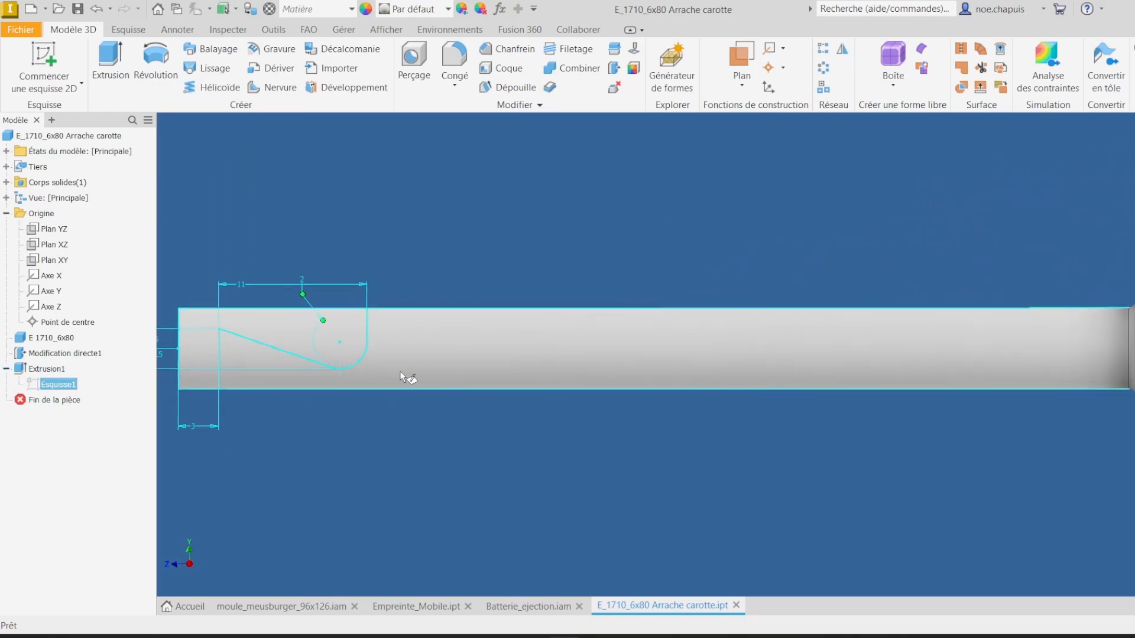
{"action": "double_click", "coordinate": [425, 354]}
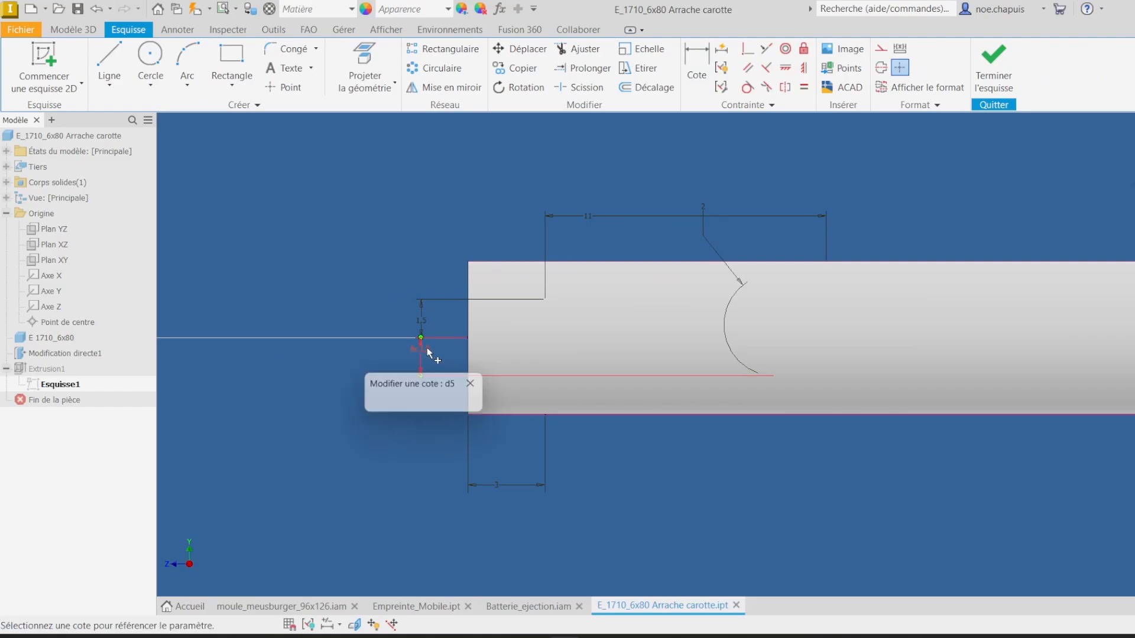
{"action": "key", "text": "Return"}
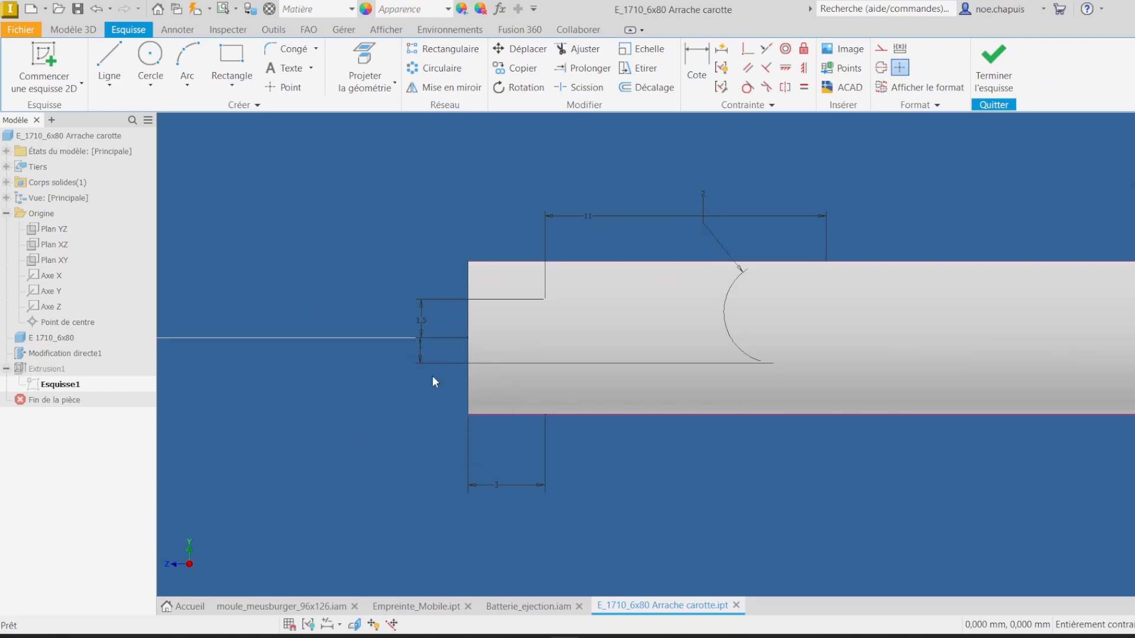
{"action": "left_click", "coordinate": [995, 64]}
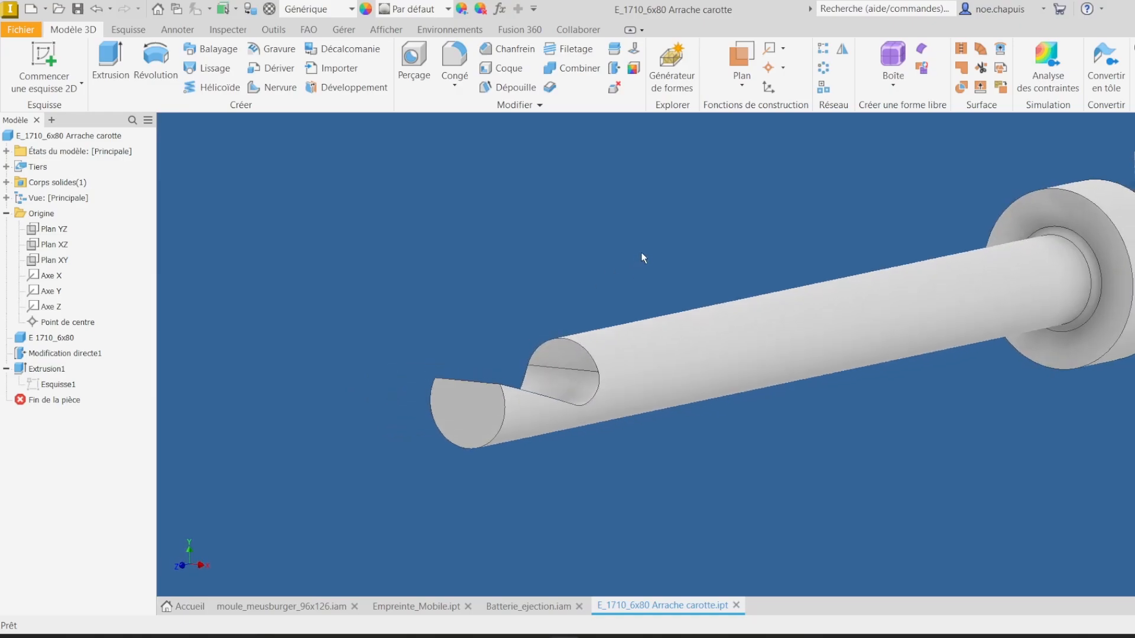
Step: Place the E_1710_6x80 Arrache carotte part into the ejector assembly
{"action": "left_click", "coordinate": [507, 606]}
{"action": "scroll", "coordinate": [514, 235], "scroll_direction": "down", "scroll_amount": 5}
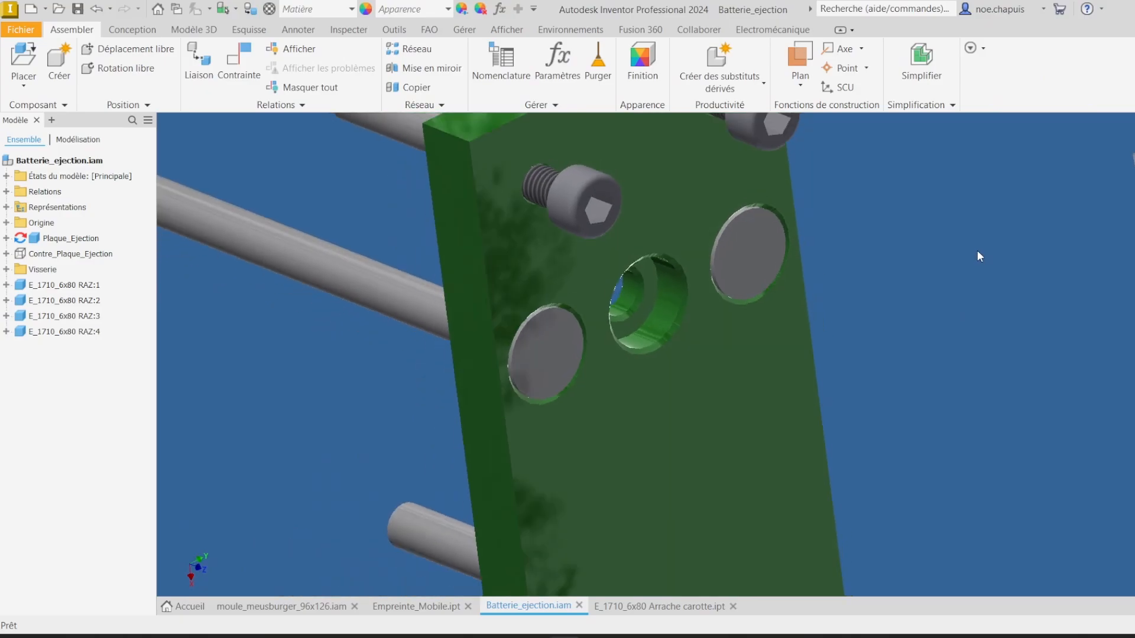
{"action": "left_click", "coordinate": [23, 59]}
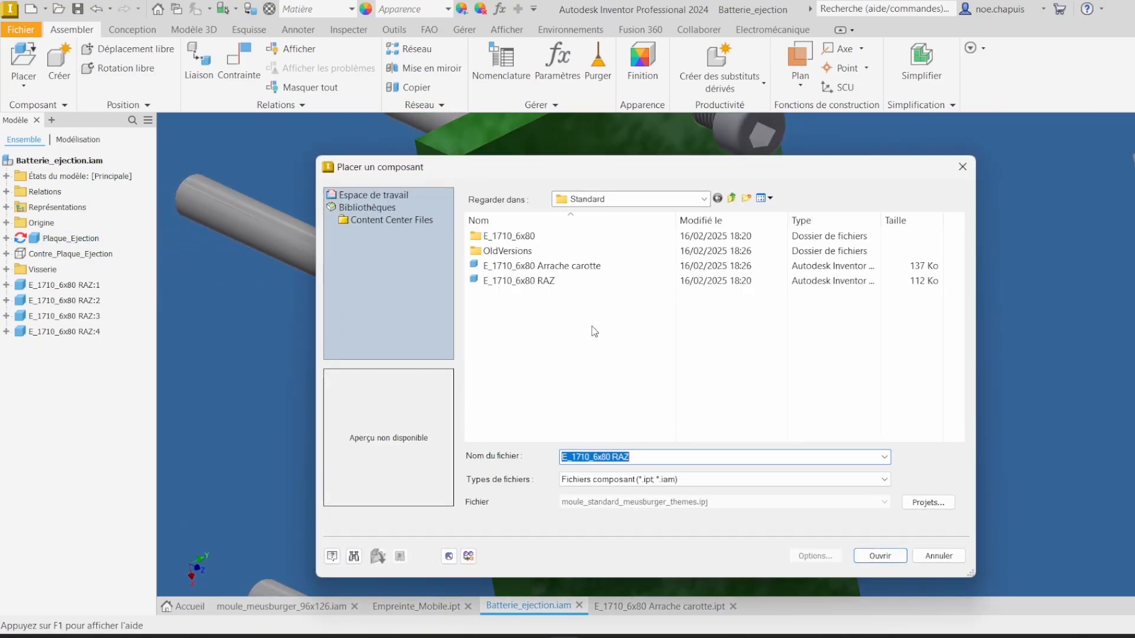
{"action": "double_click", "coordinate": [572, 272]}
{"action": "scroll", "coordinate": [367, 408], "scroll_direction": "up", "scroll_amount": 5}
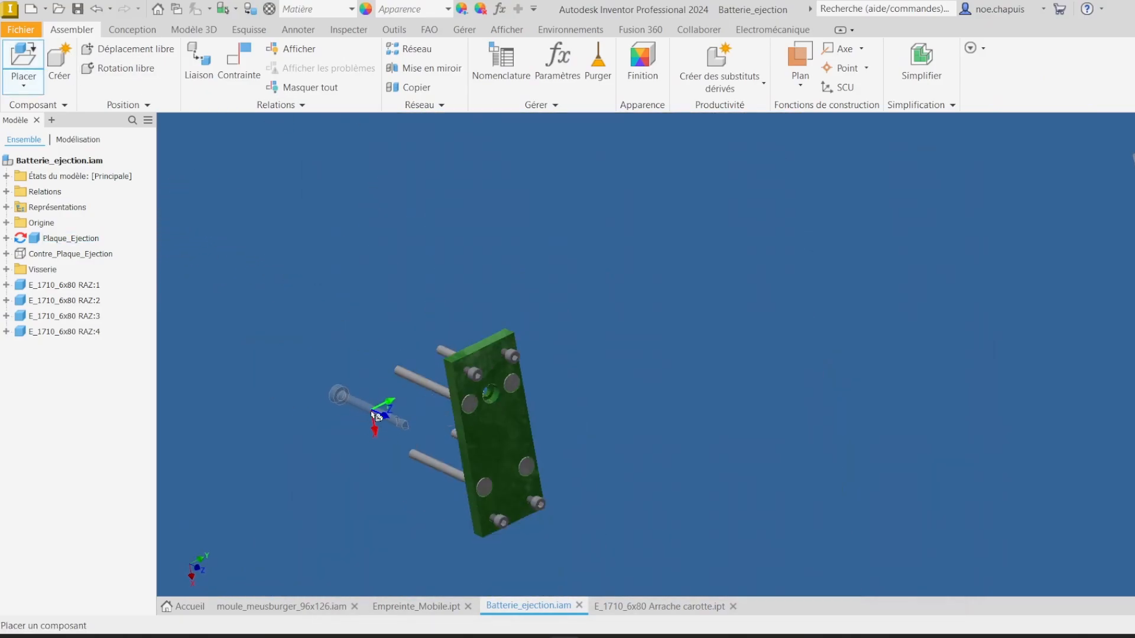
Step: Apply an insert constraint between the sprue-puller pin's head edge and the central hole of the ejector plate
{"action": "left_click", "coordinate": [240, 61]}
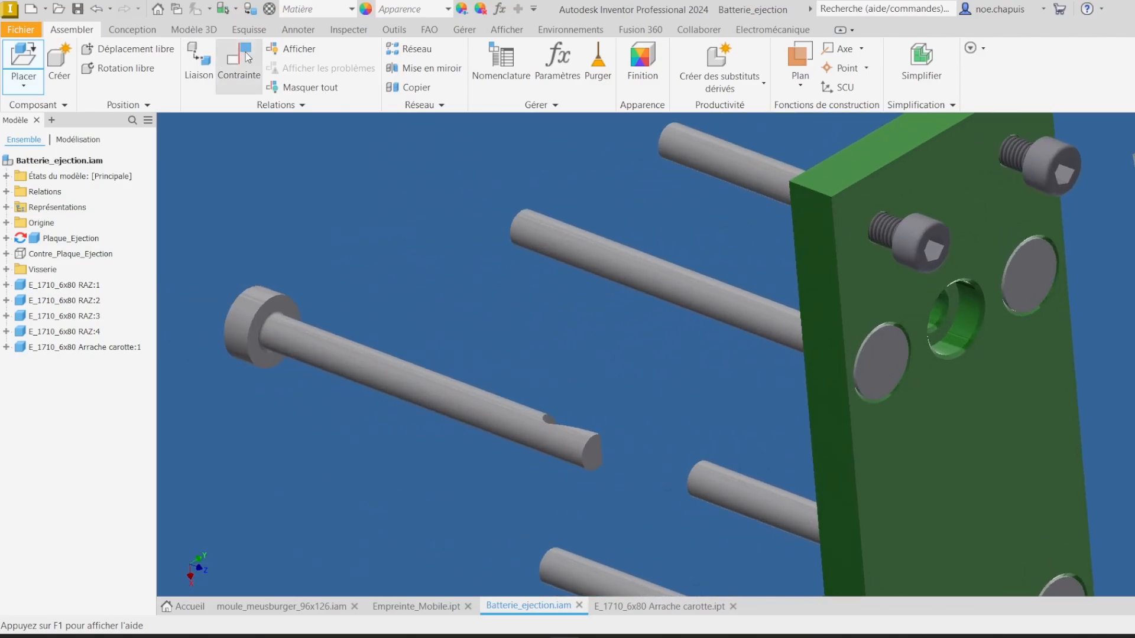
{"action": "middle_click_drag", "start_coordinate": [467, 369], "coordinate": [867, 424]}
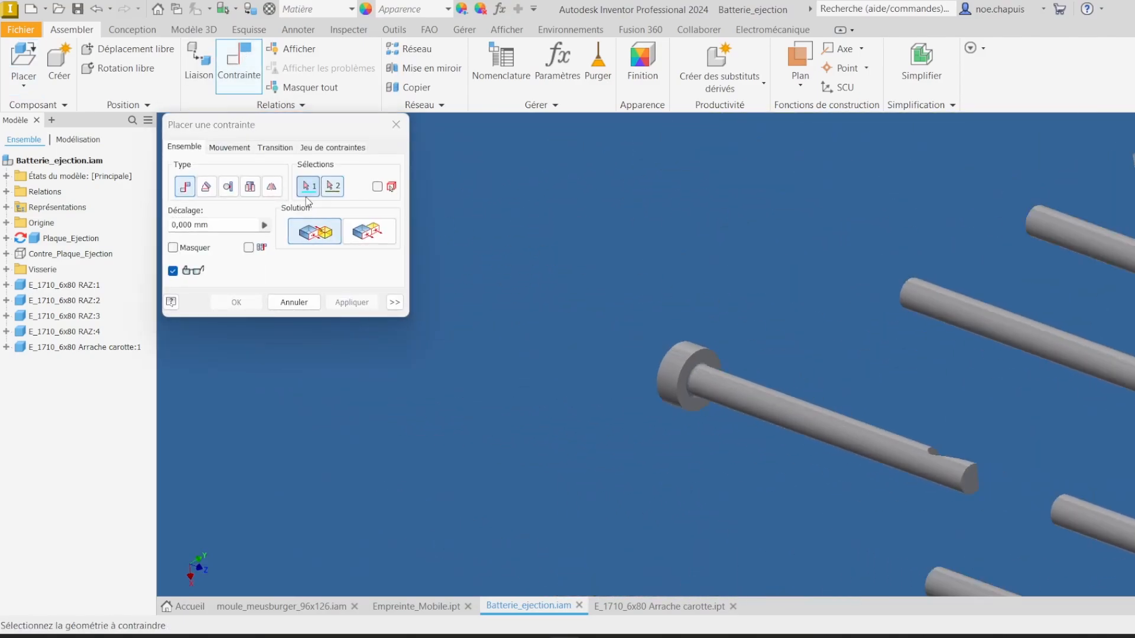
{"action": "left_click", "coordinate": [250, 187]}
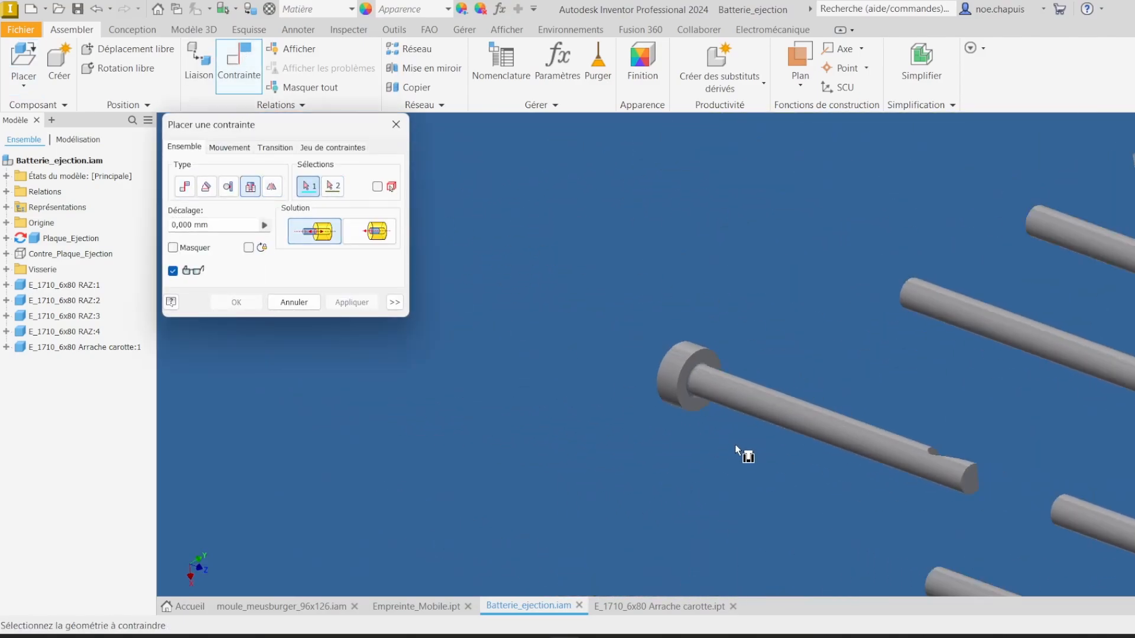
{"action": "scroll", "coordinate": [713, 371], "scroll_direction": "up", "scroll_amount": 5}
{"action": "left_click", "coordinate": [754, 440]}
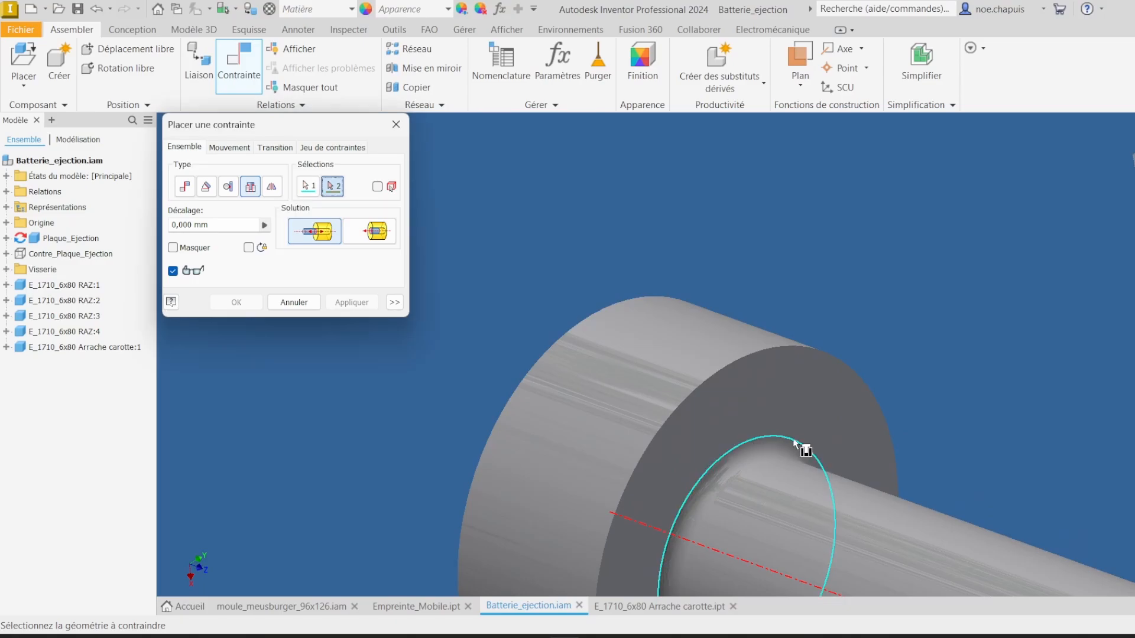
{"action": "scroll", "coordinate": [532, 331], "scroll_direction": "down", "scroll_amount": 5}
{"action": "scroll", "coordinate": [825, 331], "scroll_direction": "up", "scroll_amount": 8}
{"action": "middle_click_drag", "start_coordinate": [484, 342], "coordinate": [854, 356]}
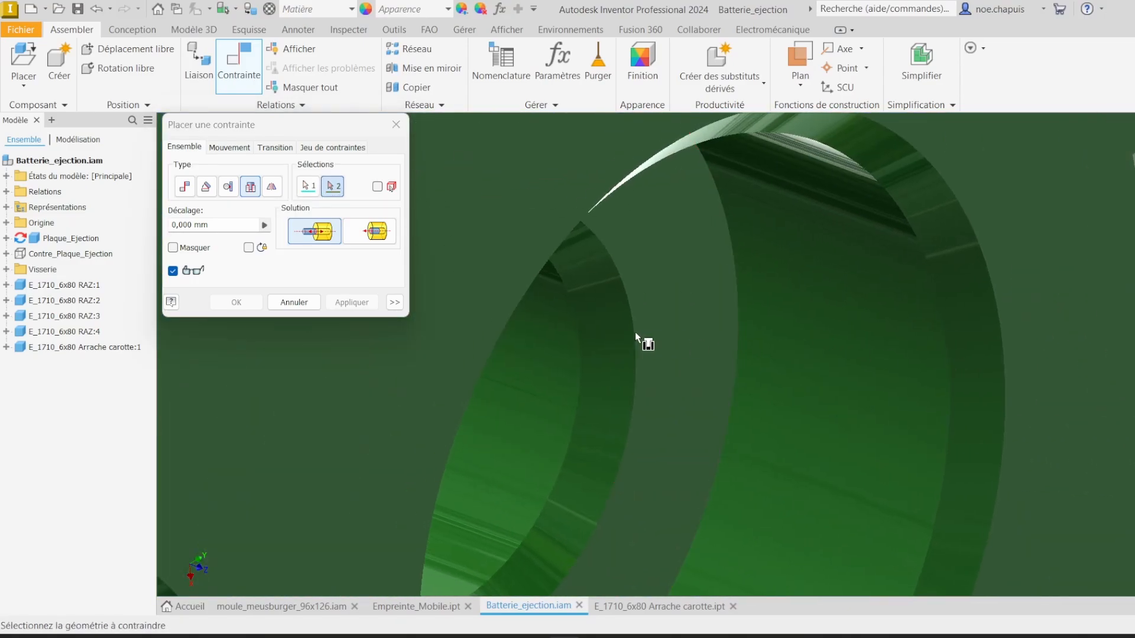
{"action": "left_click", "coordinate": [628, 301]}
{"action": "scroll", "coordinate": [786, 317], "scroll_direction": "down", "scroll_amount": 6}
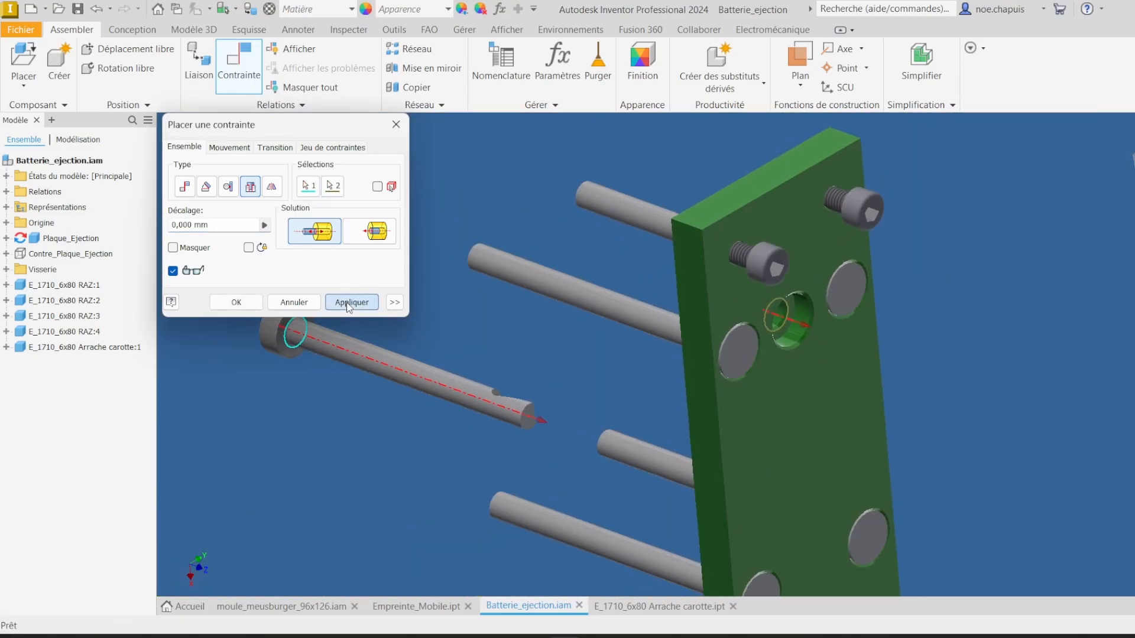
{"action": "left_click", "coordinate": [352, 302]}
{"action": "left_click", "coordinate": [302, 304]}
{"action": "middle_click_drag", "start_coordinate": [473, 331], "coordinate": [550, 225], "text": "shift"}
Step: Save the ejector assembly and update the main mould assembly
{"action": "left_click", "coordinate": [81, 8]}
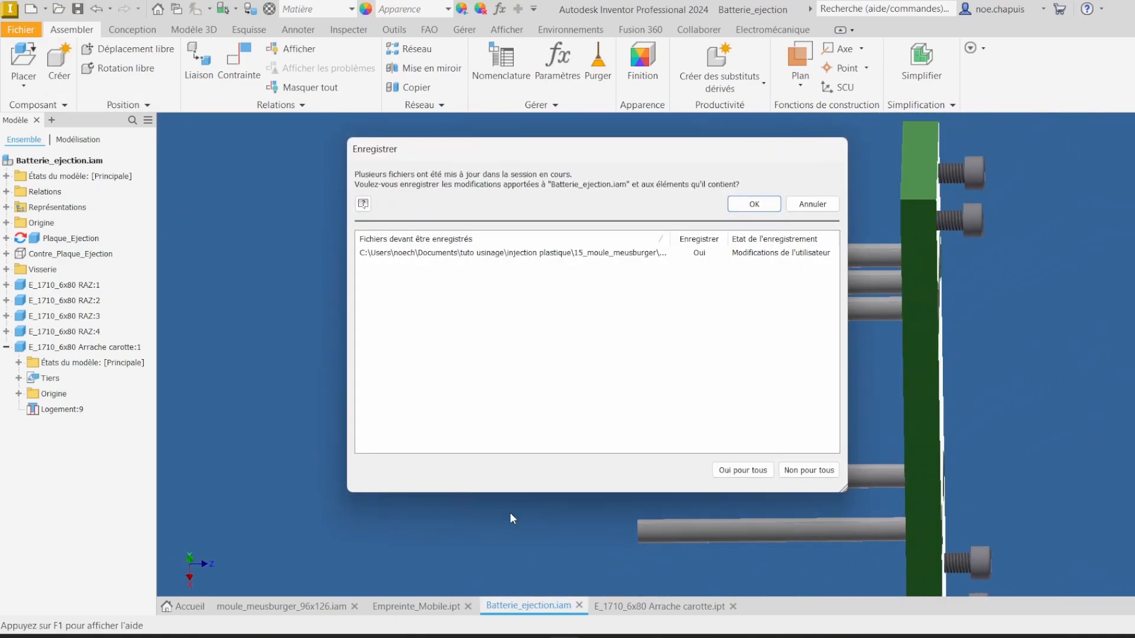
{"action": "left_click", "coordinate": [748, 204]}
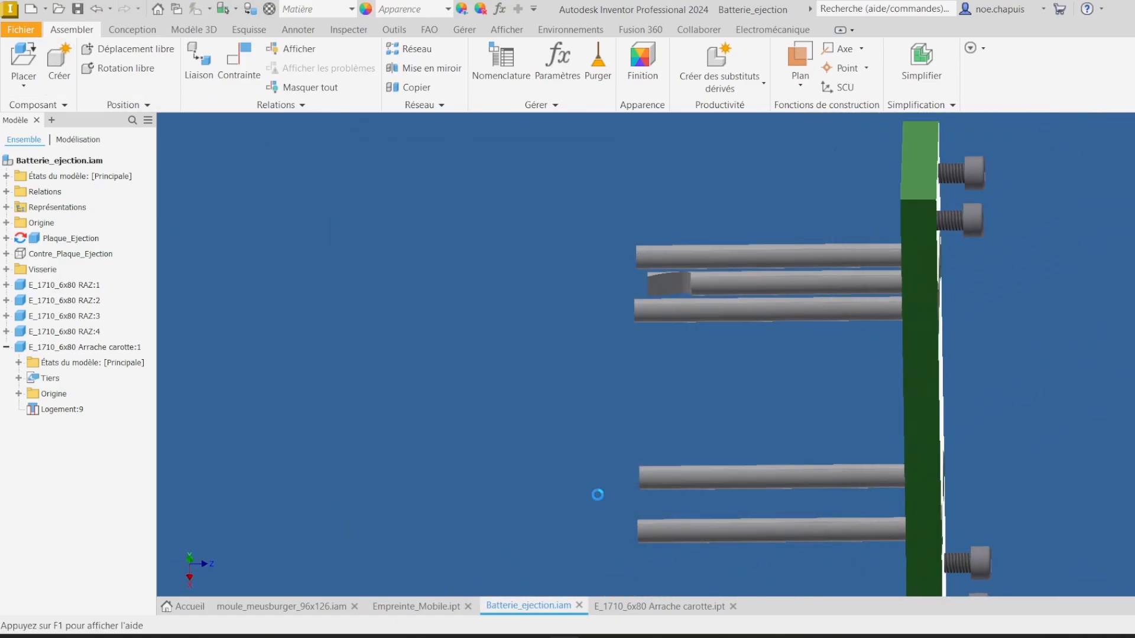
{"action": "left_click", "coordinate": [420, 604]}
{"action": "middle_click_drag", "start_coordinate": [635, 413], "coordinate": [607, 398], "text": "shift"}
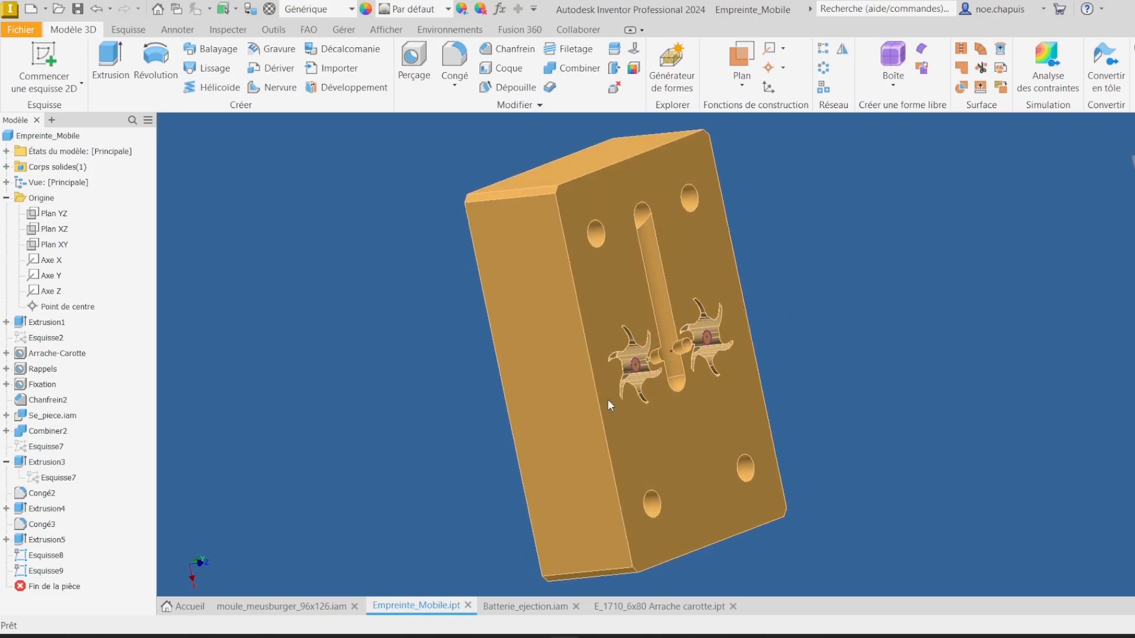
{"action": "left_click", "coordinate": [281, 605]}
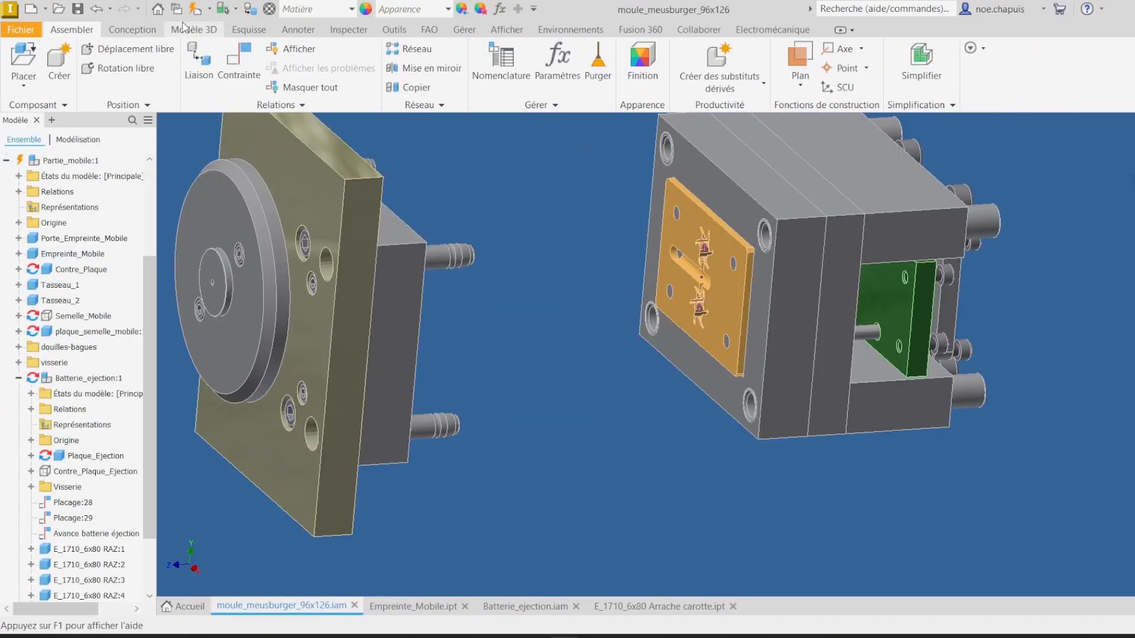
{"action": "left_click", "coordinate": [194, 12]}
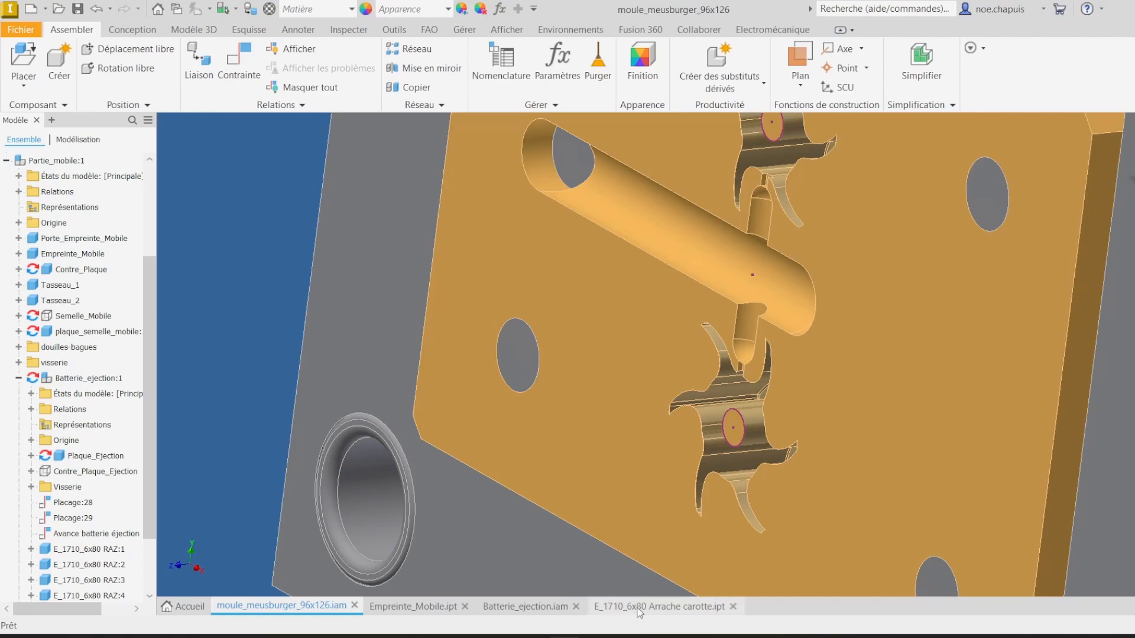
Step: Close the sprue-puller part and open the E_1710_6x80 RAZ ejector pin part from the recent documents
{"action": "left_click", "coordinate": [703, 607]}
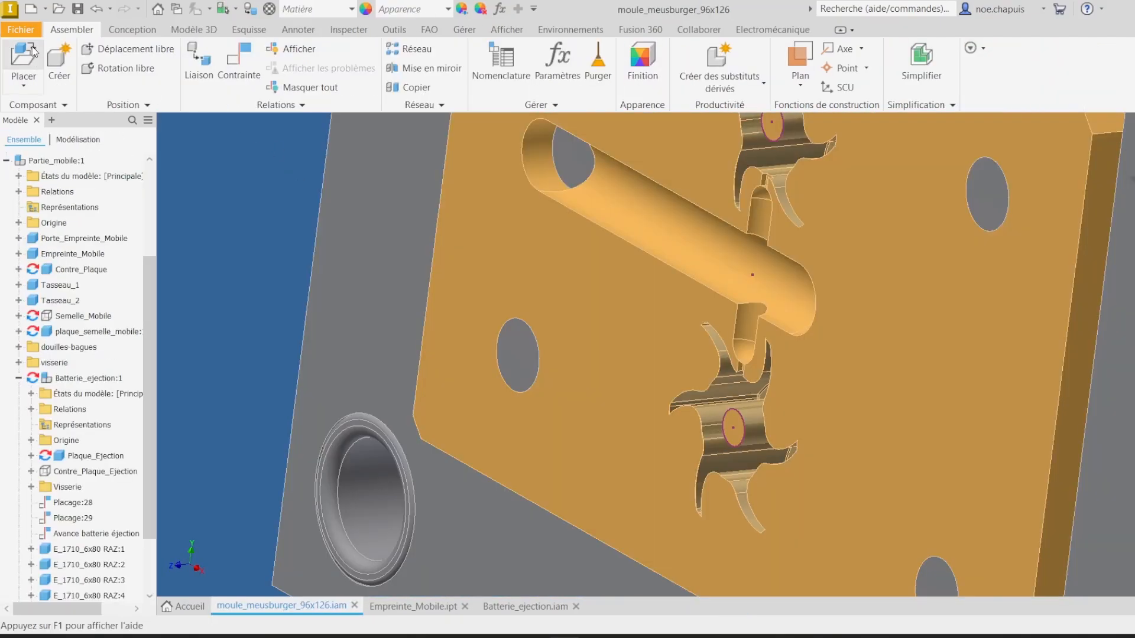
{"action": "left_click", "coordinate": [30, 34]}
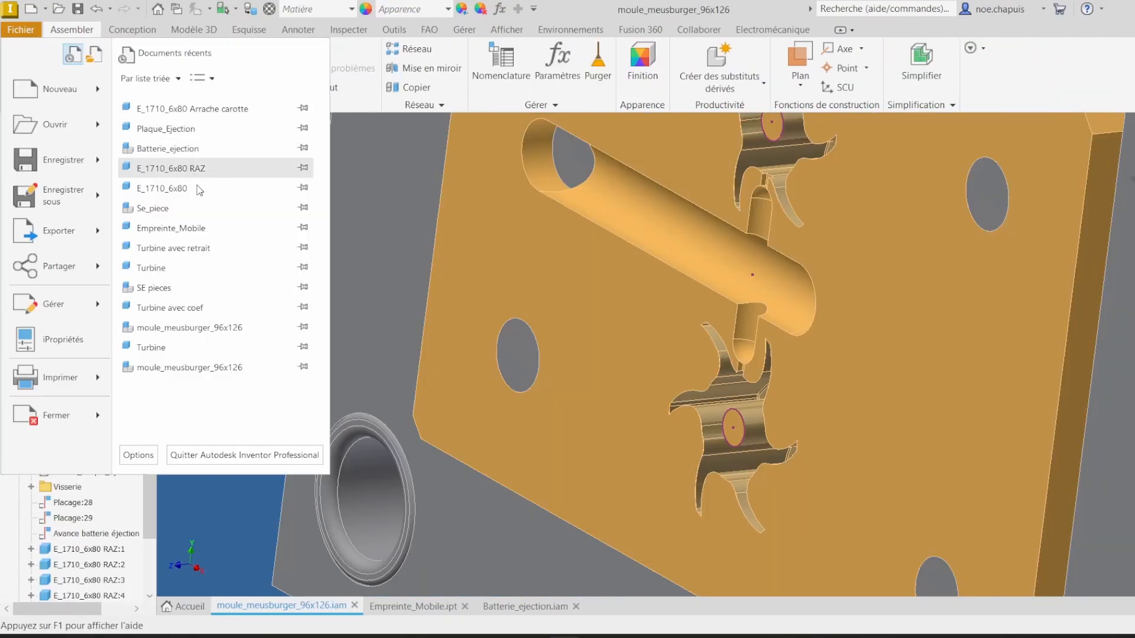
{"action": "left_click", "coordinate": [201, 169]}
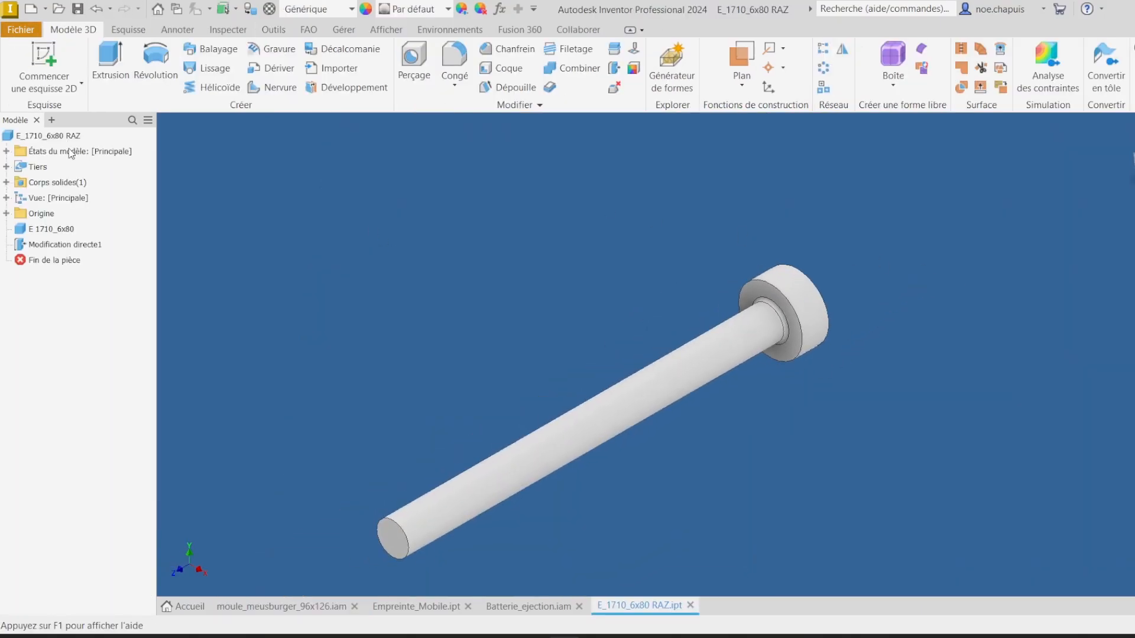
Step: Save the RAZ pin as a new part named E_1710_6x80 ejecteur canneaux
{"action": "left_click", "coordinate": [21, 29]}
{"action": "left_click", "coordinate": [36, 194]}
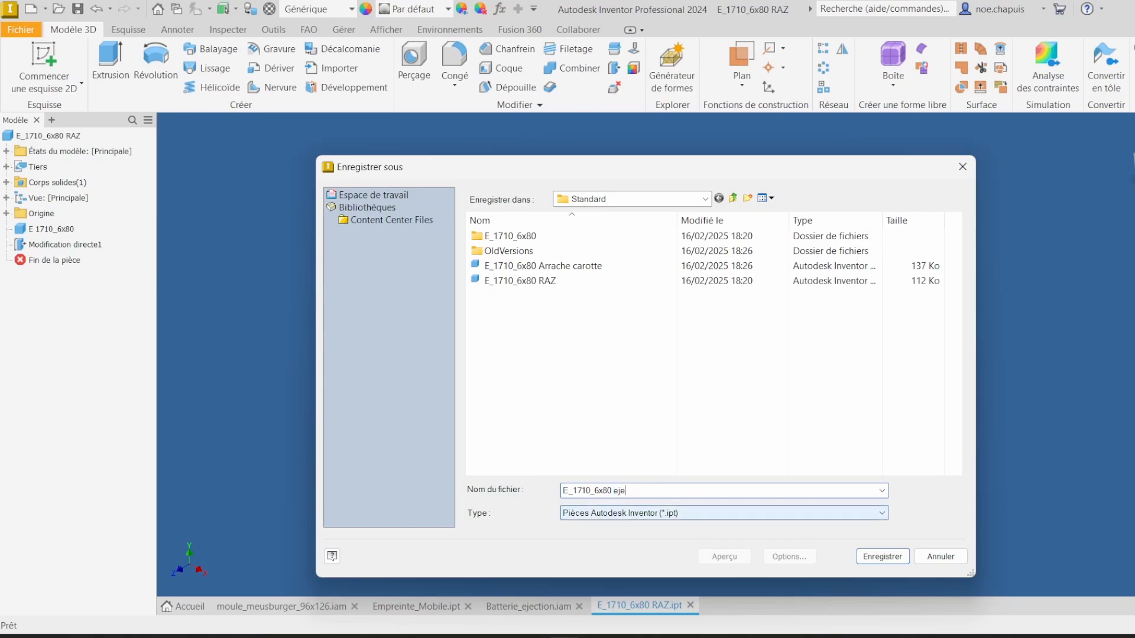
{"action": "type", "text": "ejecteur canneaux"}
{"action": "key", "text": "Return"}
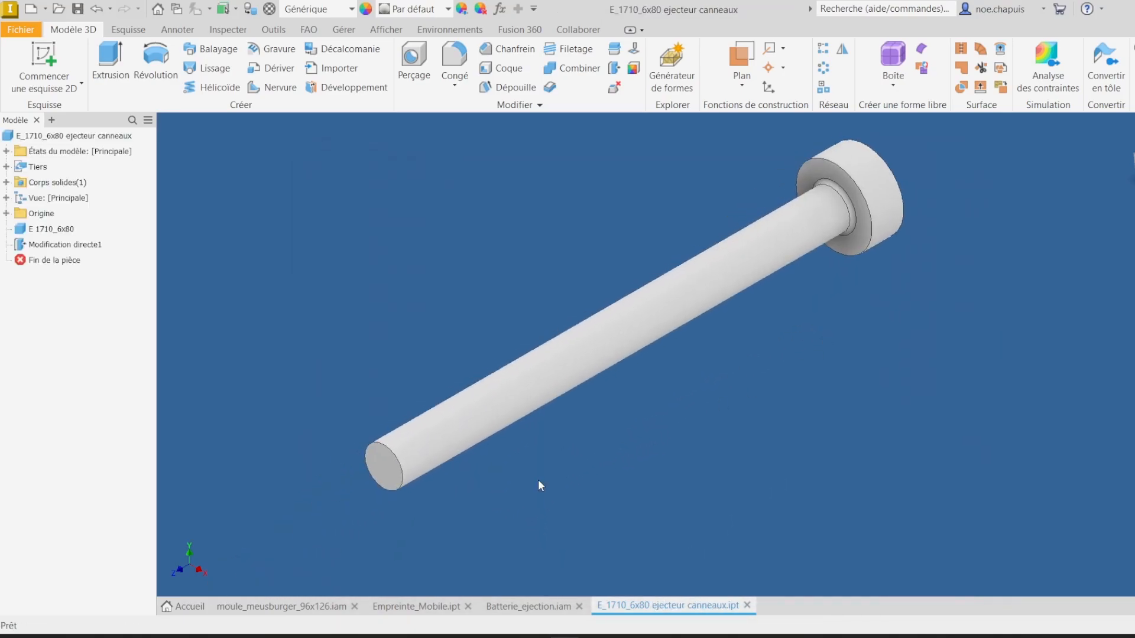
Step: Move the pin's tip face with a Direct Edit to shorten the new ejector pin
{"action": "left_click", "coordinate": [547, 610]}
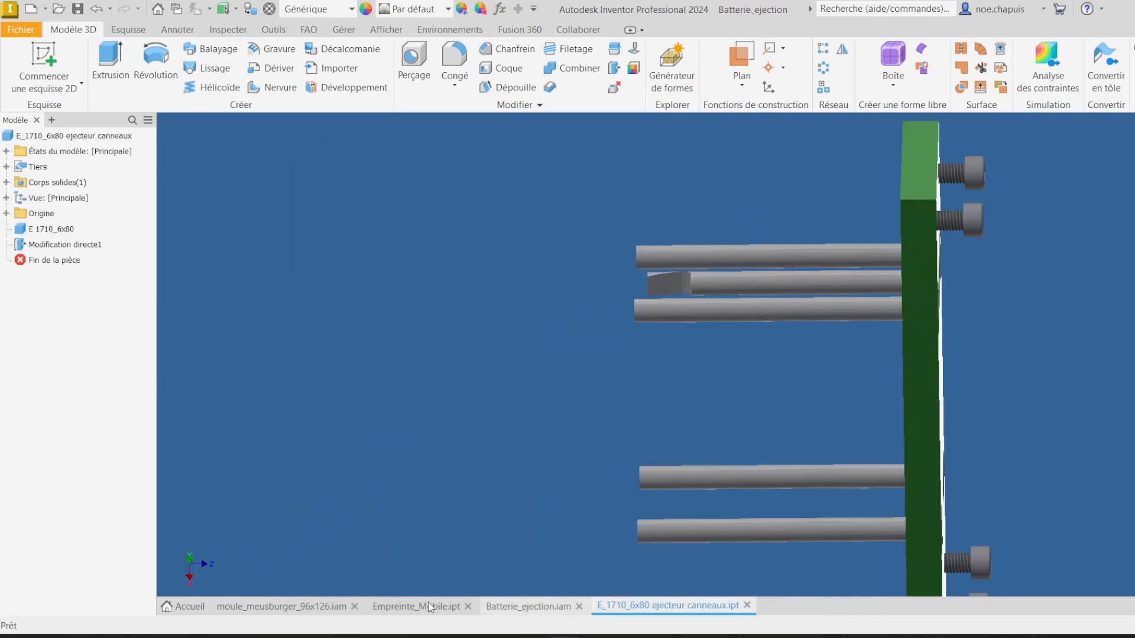
{"action": "left_click", "coordinate": [699, 606]}
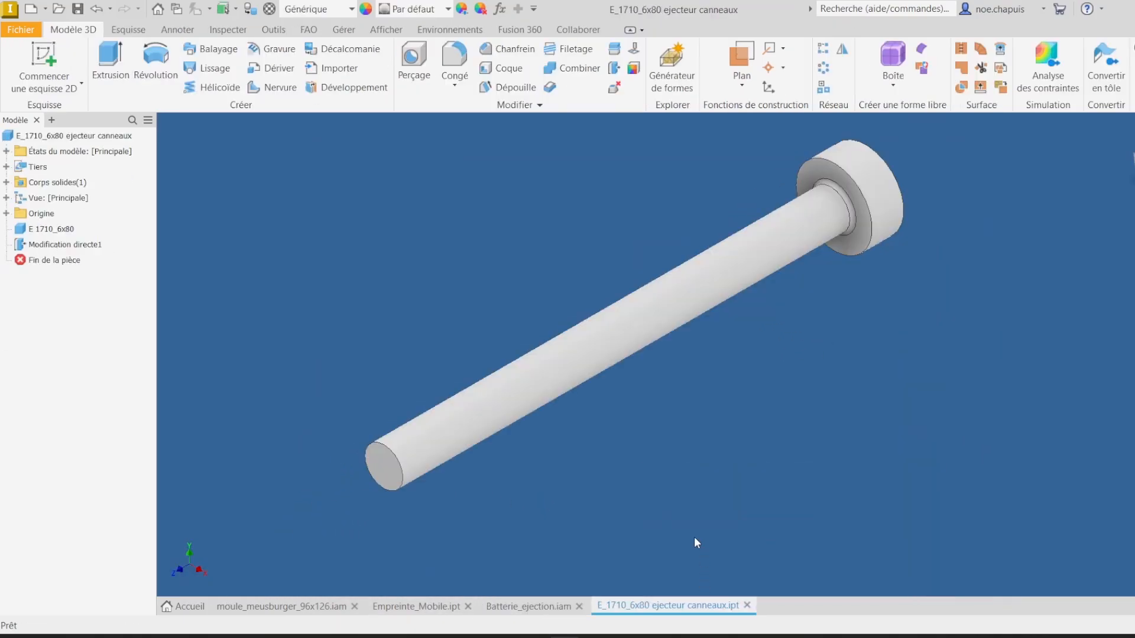
{"action": "left_click", "coordinate": [615, 69]}
{"action": "left_click", "coordinate": [389, 466]}
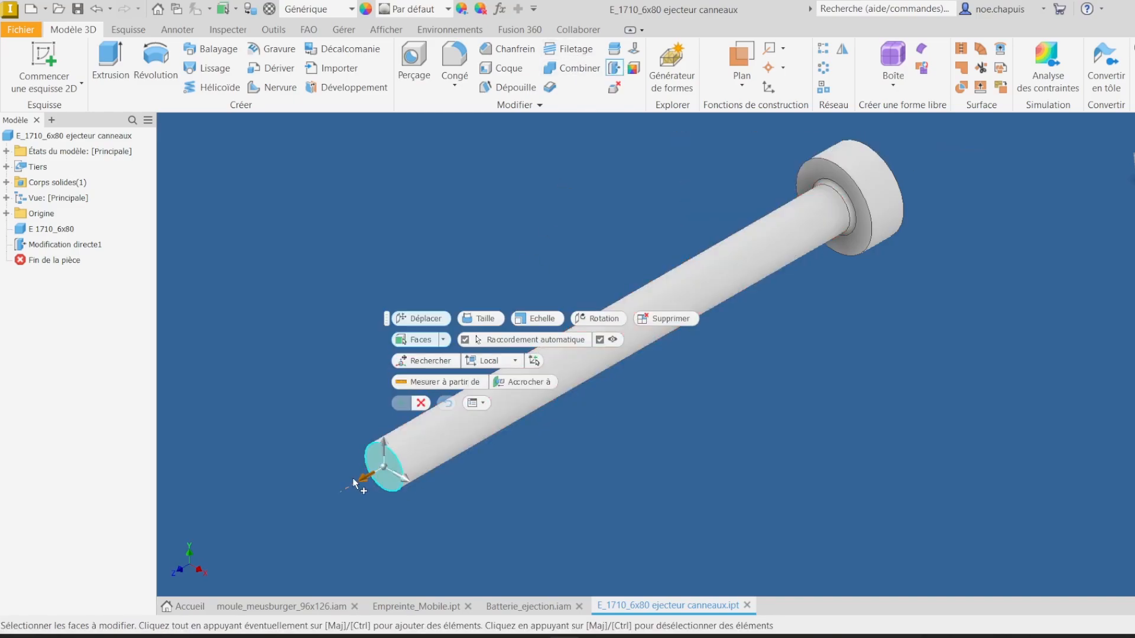
{"action": "left_click_drag", "start_coordinate": [363, 482], "coordinate": [381, 465]}
{"action": "left_click", "coordinate": [420, 374]}
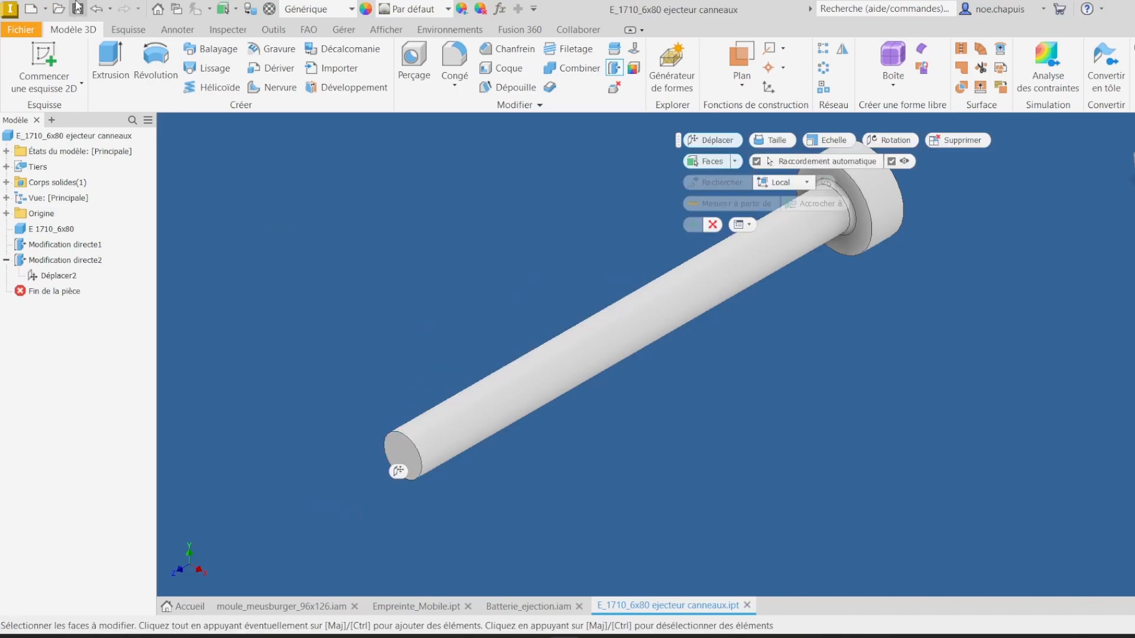
Step: In the moving cavity insert, drill a 6 mm hole at the centre point of the sprue-puller channel
{"action": "left_click", "coordinate": [517, 605]}
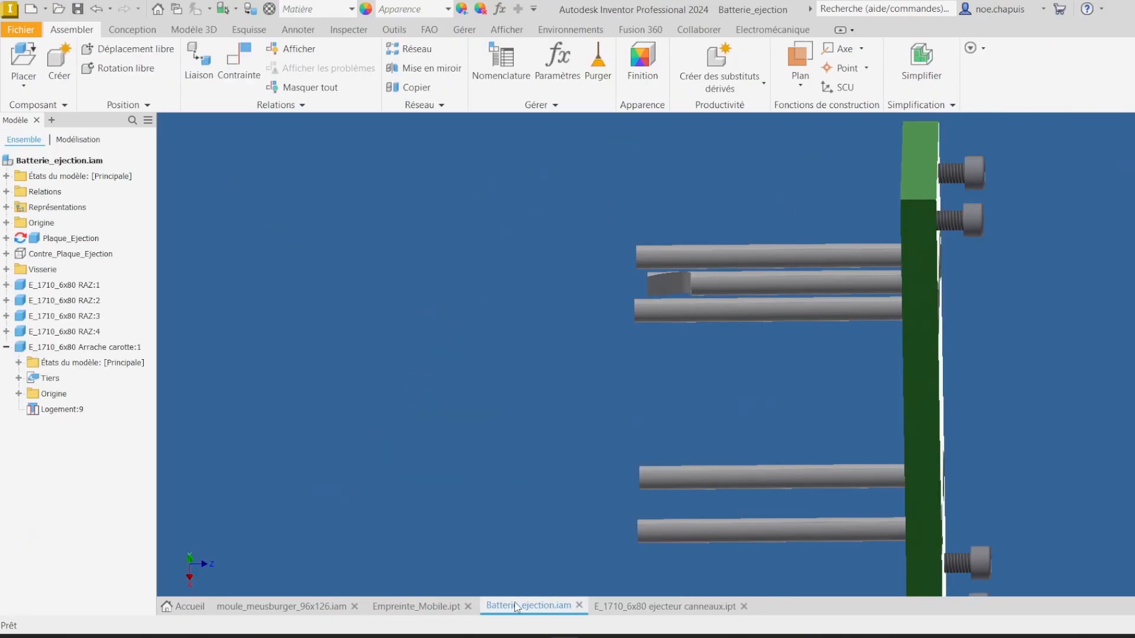
{"action": "middle_click_drag", "start_coordinate": [806, 385], "coordinate": [684, 503], "text": "shift"}
{"action": "middle_click_drag", "start_coordinate": [1037, 437], "coordinate": [526, 609], "text": "shift"}
{"action": "left_click", "coordinate": [411, 612]}
{"action": "middle_click_drag", "start_coordinate": [1004, 316], "coordinate": [685, 316], "text": "shift"}
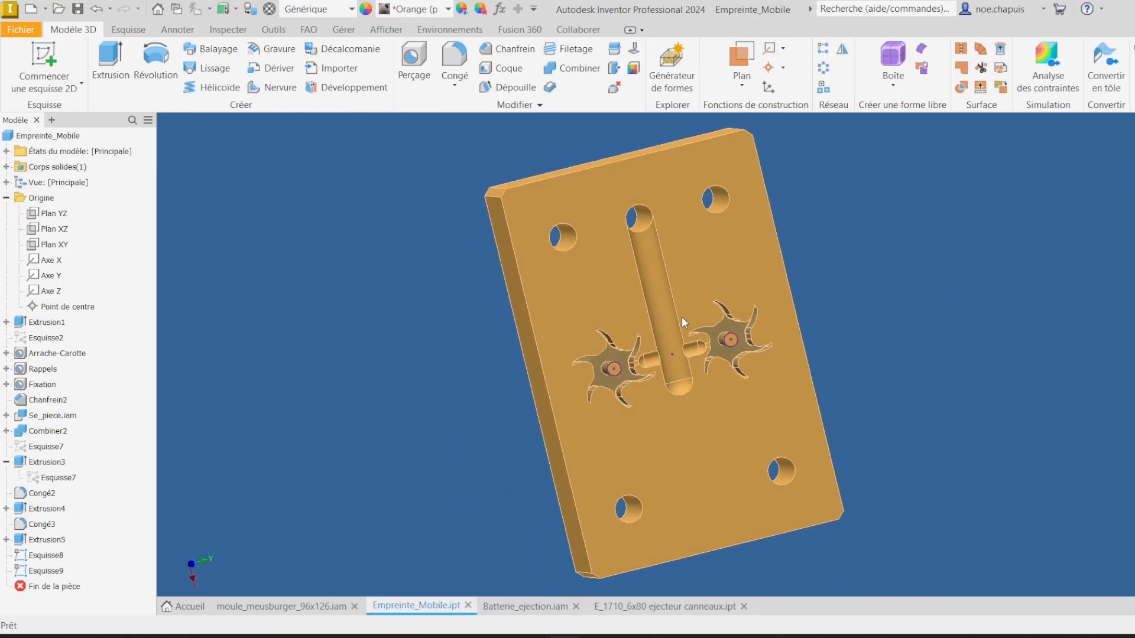
{"action": "left_click", "coordinate": [421, 57]}
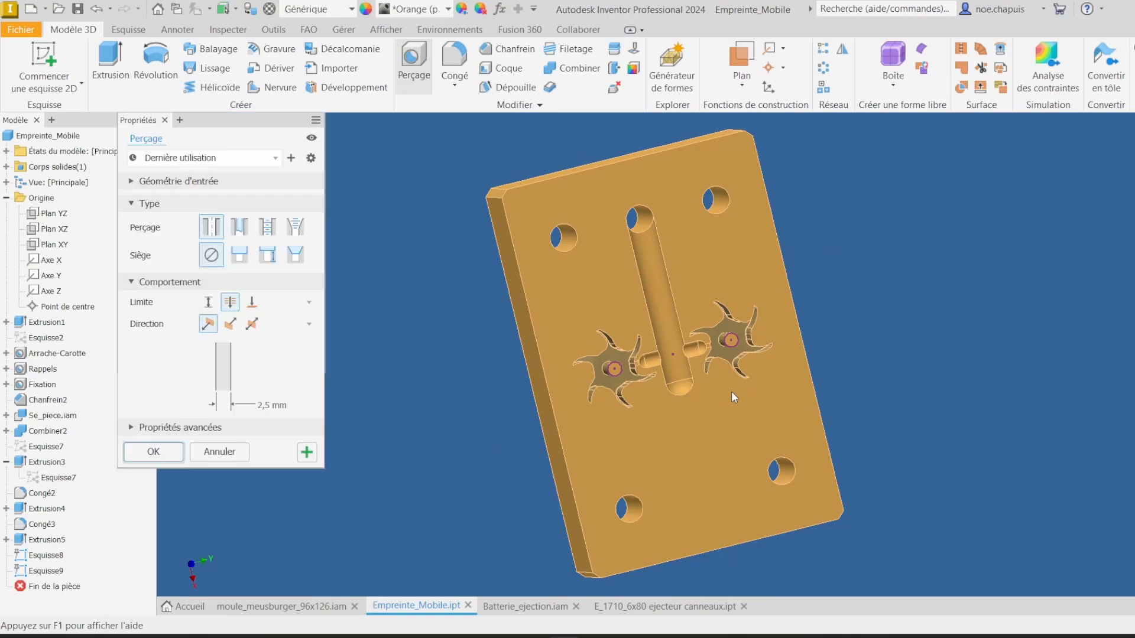
{"action": "scroll", "coordinate": [668, 352], "scroll_direction": "up", "scroll_amount": 5}
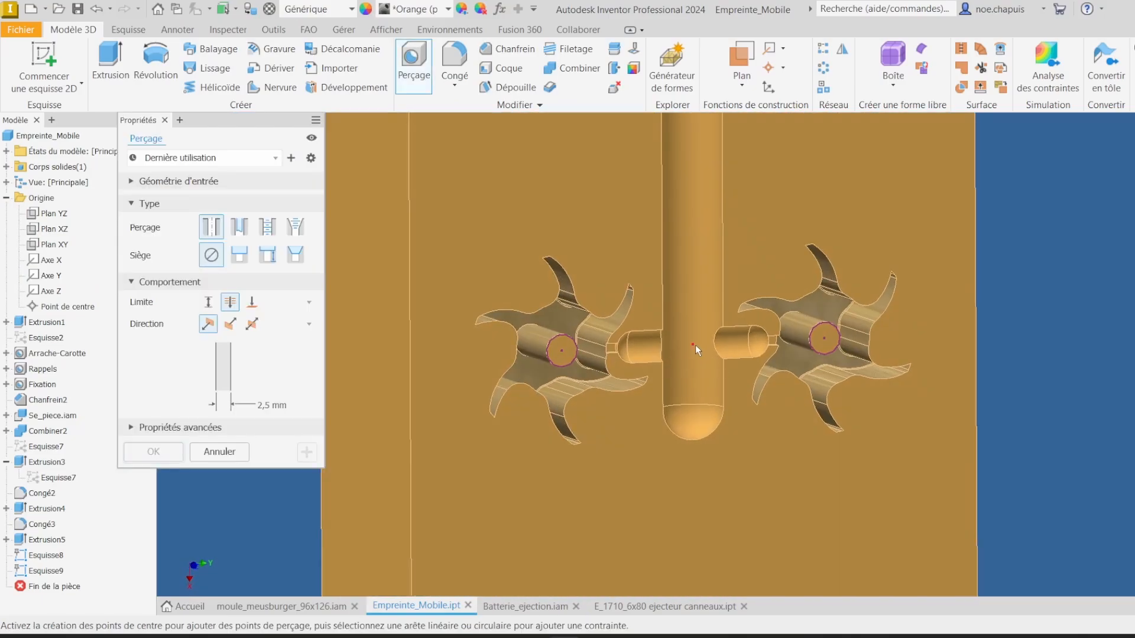
{"action": "left_click", "coordinate": [695, 345]}
{"action": "mouse_move", "coordinate": [750, 368]}
{"action": "middle_mouse_down", "text": "shift"}
{"action": "mouse_move", "coordinate": [455, 353]}
{"action": "mouse_move", "coordinate": [408, 384]}
{"action": "mouse_move", "coordinate": [239, 385]}
{"action": "mouse_move", "coordinate": [275, 405]}
{"action": "middle_mouse_up", "text": "shift"}
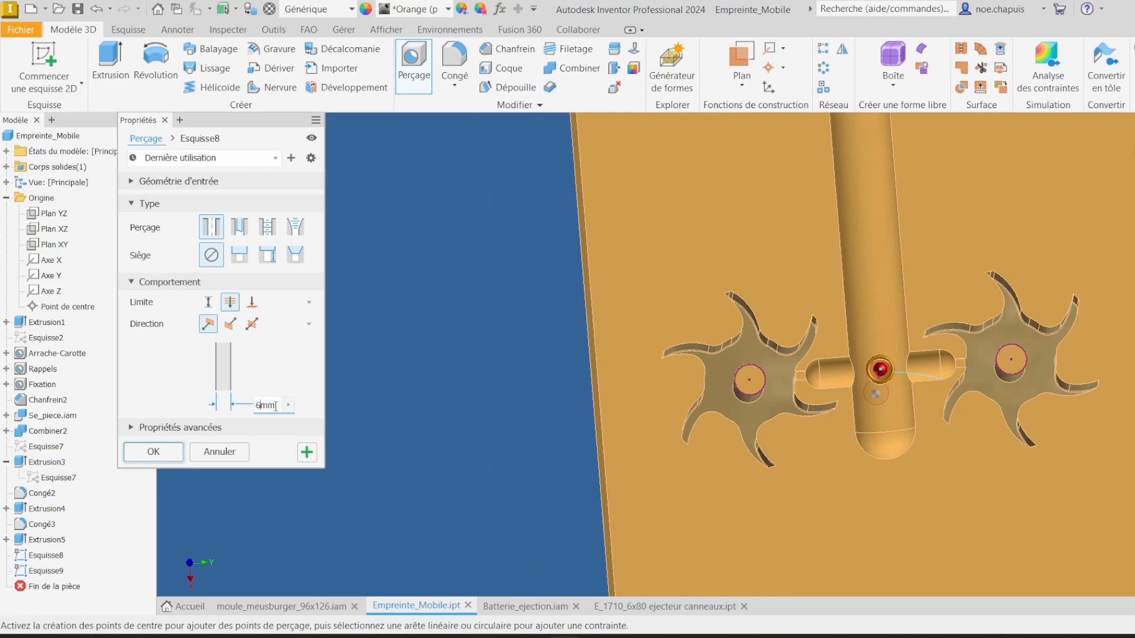
{"action": "key", "text": "Return"}
Step: Make the hole's sketch visible to reuse its points for further holes
{"action": "scroll", "coordinate": [685, 329], "scroll_direction": "down", "scroll_amount": 5}
{"action": "scroll", "coordinate": [778, 304], "scroll_direction": "up", "scroll_amount": 1}
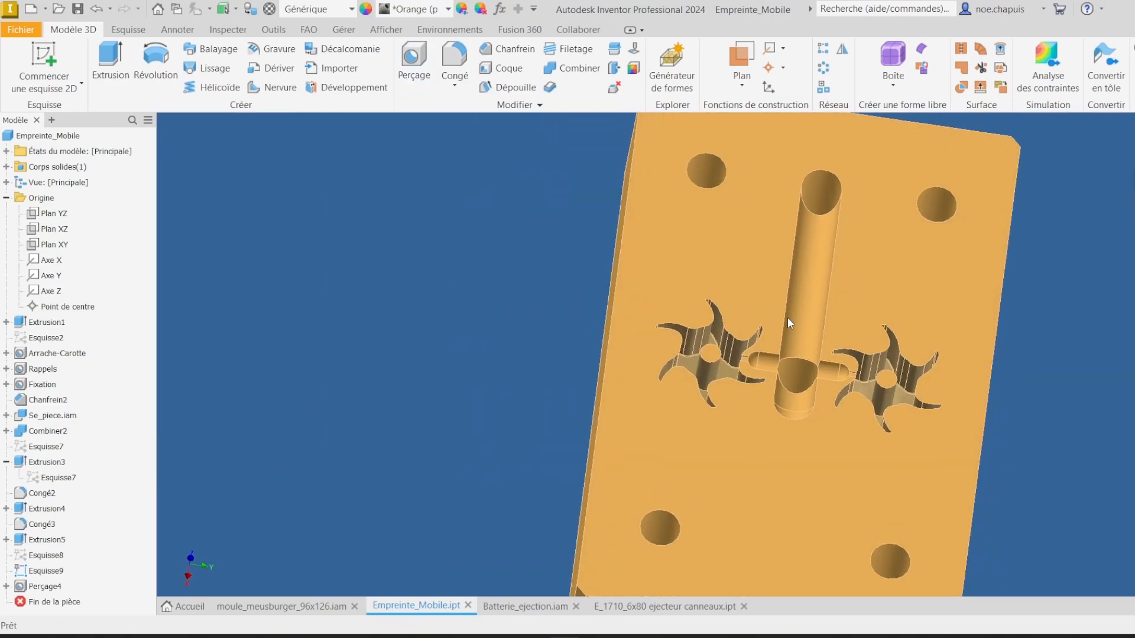
{"action": "middle_click_drag", "start_coordinate": [787, 317], "coordinate": [757, 329], "text": "shift"}
{"action": "scroll", "coordinate": [756, 328], "scroll_direction": "up", "scroll_amount": 2}
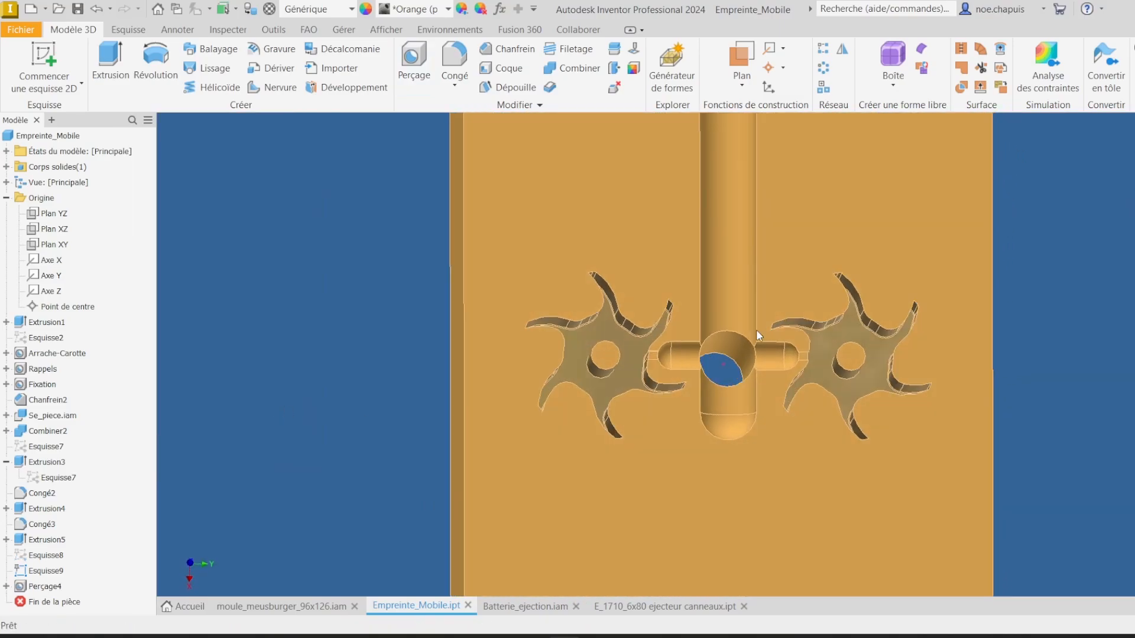
{"action": "left_click", "coordinate": [6, 586]}
{"action": "right_click", "coordinate": [57, 602]}
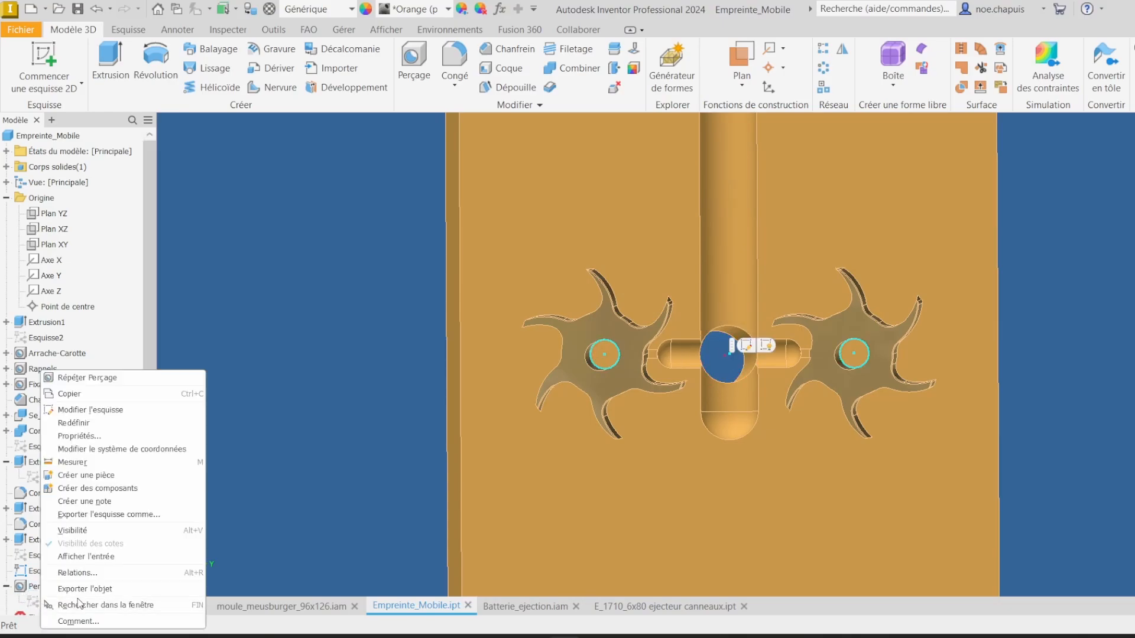
{"action": "left_click", "coordinate": [94, 537]}
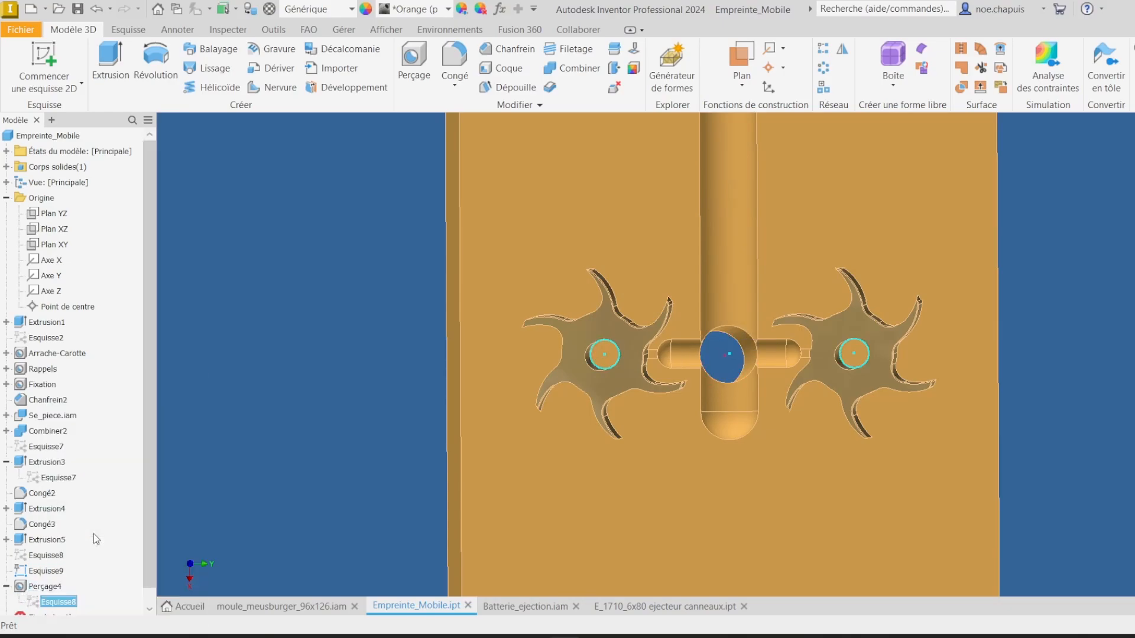
{"action": "left_click", "coordinate": [6, 586]}
Step: Drill 6 mm holes at the centre points of the two turbine cavities
{"action": "middle_click_drag", "start_coordinate": [555, 349], "coordinate": [629, 280], "text": "shift"}
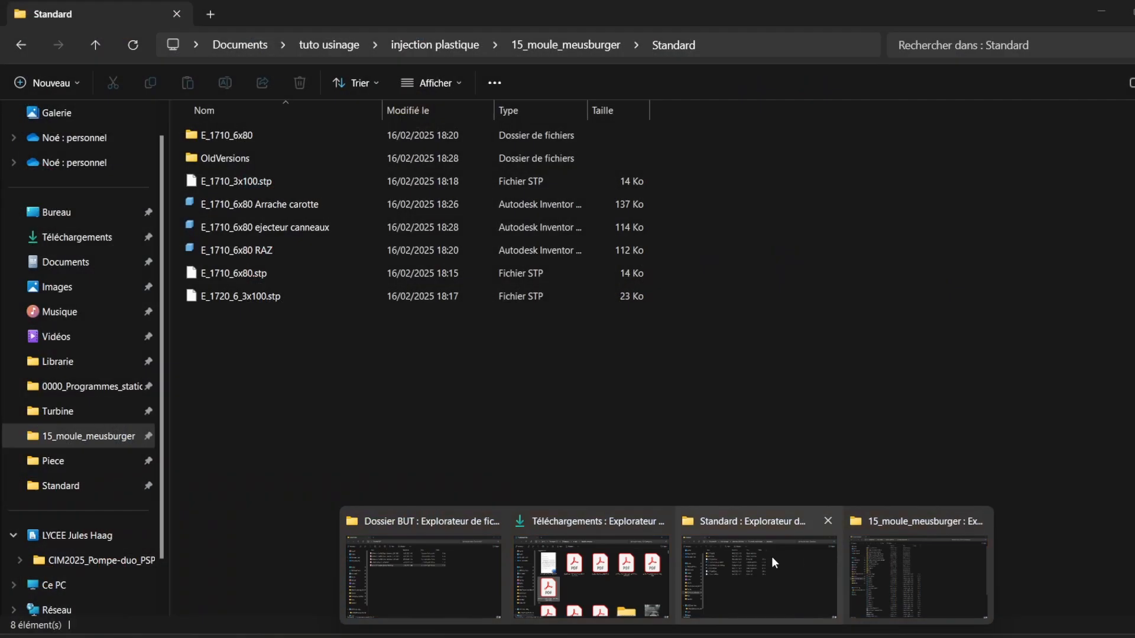
{"action": "left_click", "coordinate": [771, 558]}
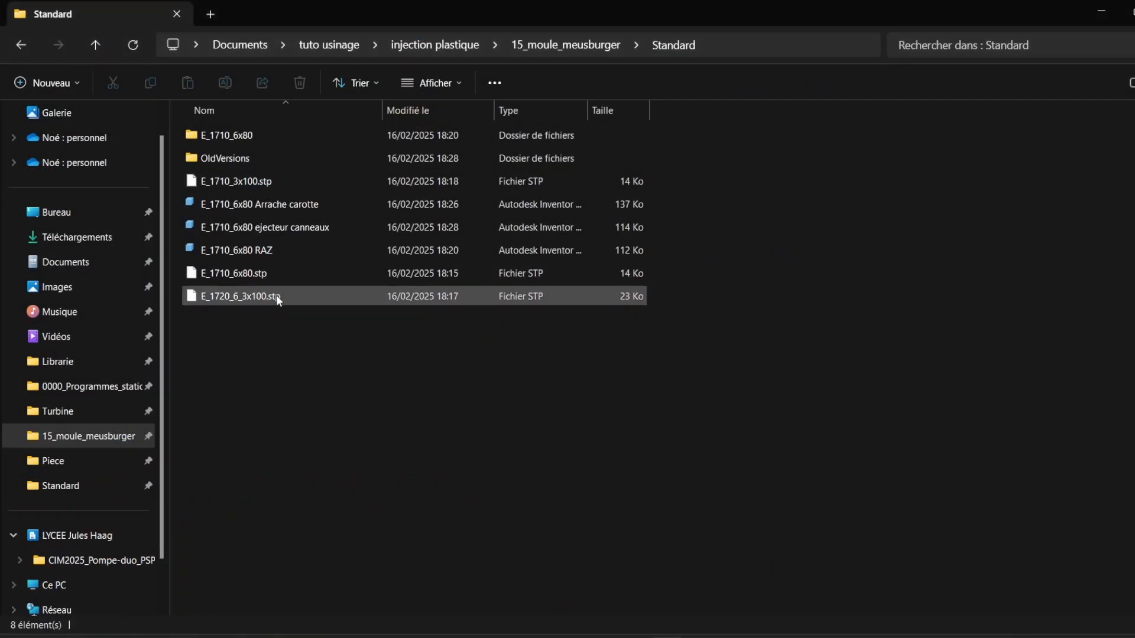
{"action": "left_click", "coordinate": [1100, 12]}
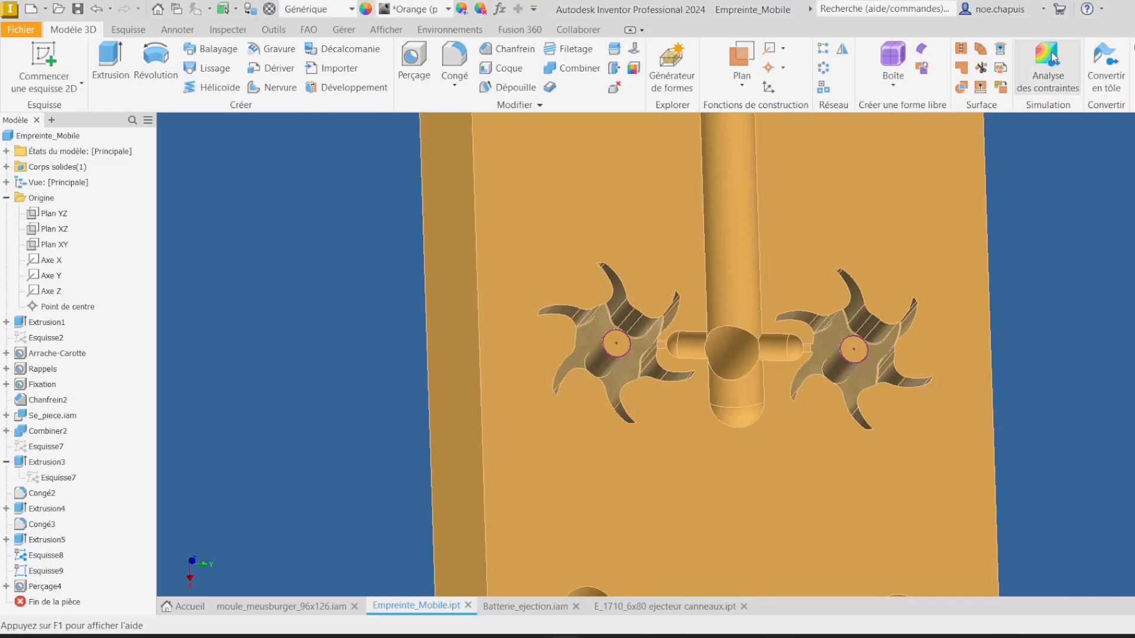
{"action": "key", "text": "h"}
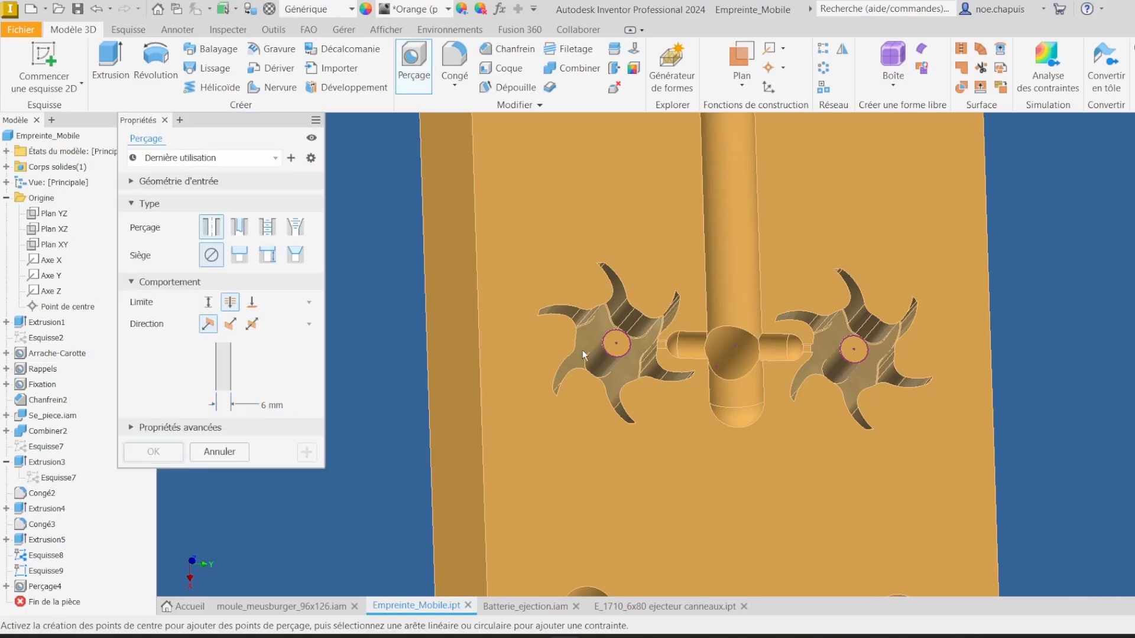
{"action": "left_click", "coordinate": [618, 345]}
{"action": "left_click", "coordinate": [854, 349]}
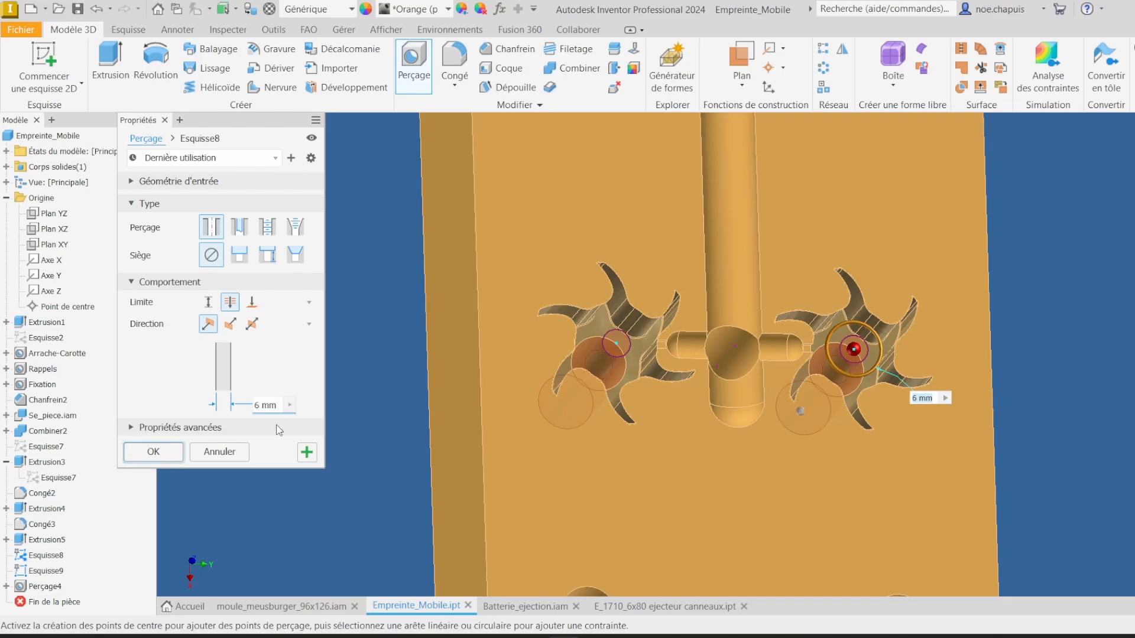
{"action": "left_click", "coordinate": [141, 454]}
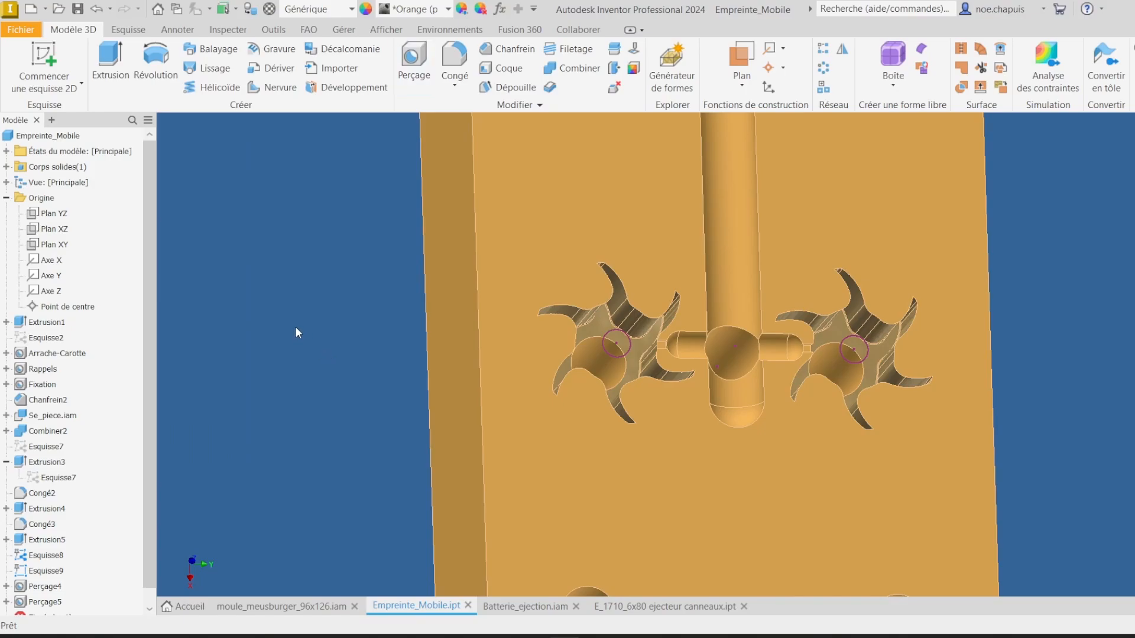
Step: Hide the two hole sketches Esquisse8 and Esquisse9 in the model tree
{"action": "middle_click_drag", "start_coordinate": [738, 370], "coordinate": [904, 304], "text": "shift"}
{"action": "scroll", "coordinate": [80, 512], "scroll_direction": "down", "scroll_amount": 1}
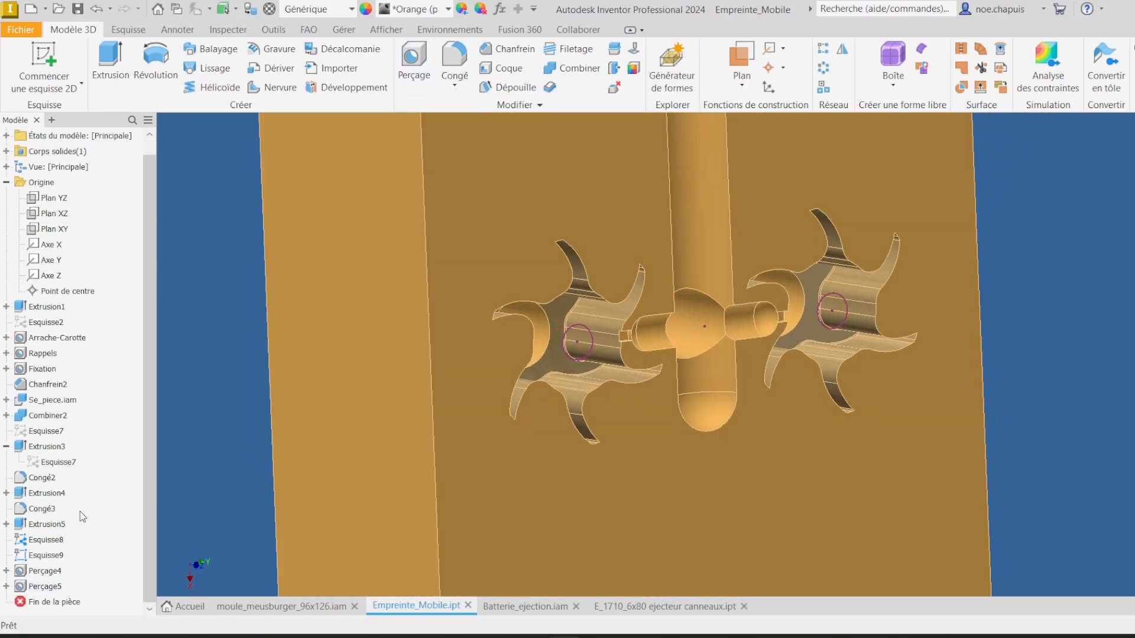
{"action": "right_click", "coordinate": [52, 560]}
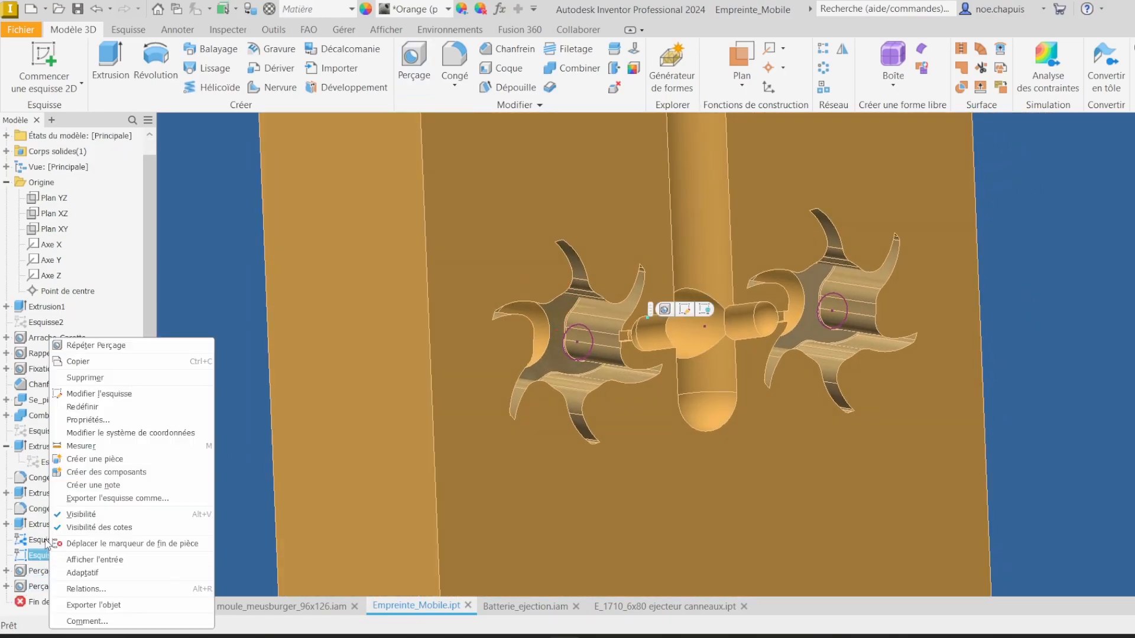
{"action": "left_click", "coordinate": [96, 516]}
{"action": "right_click", "coordinate": [30, 540]}
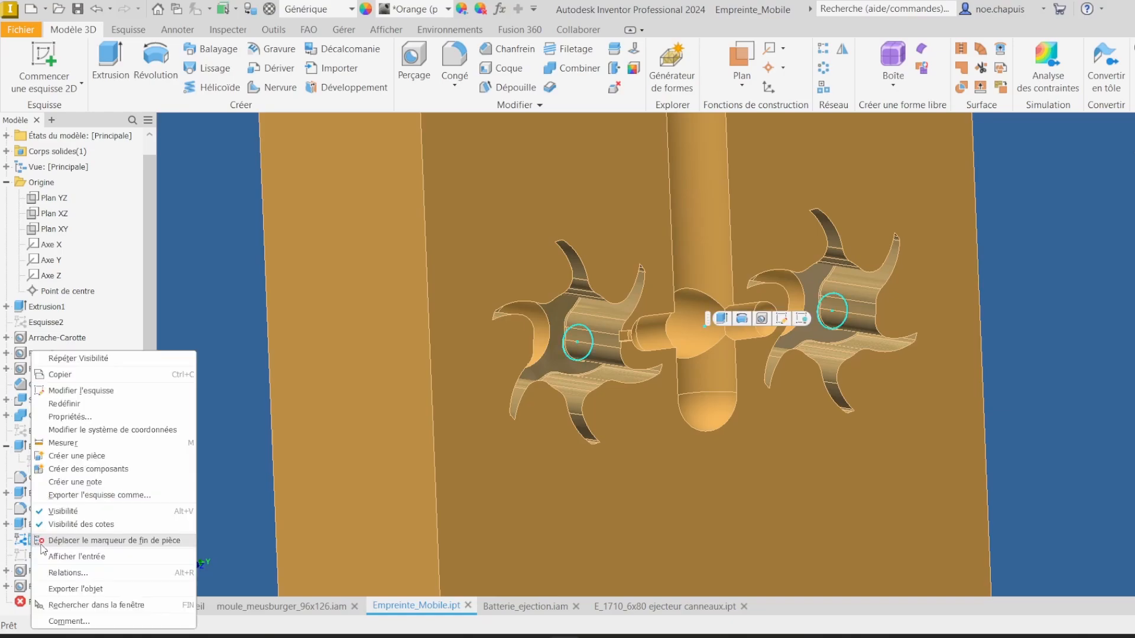
{"action": "left_click", "coordinate": [74, 514]}
{"action": "middle_click_drag", "start_coordinate": [205, 323], "coordinate": [746, 179], "text": "shift"}
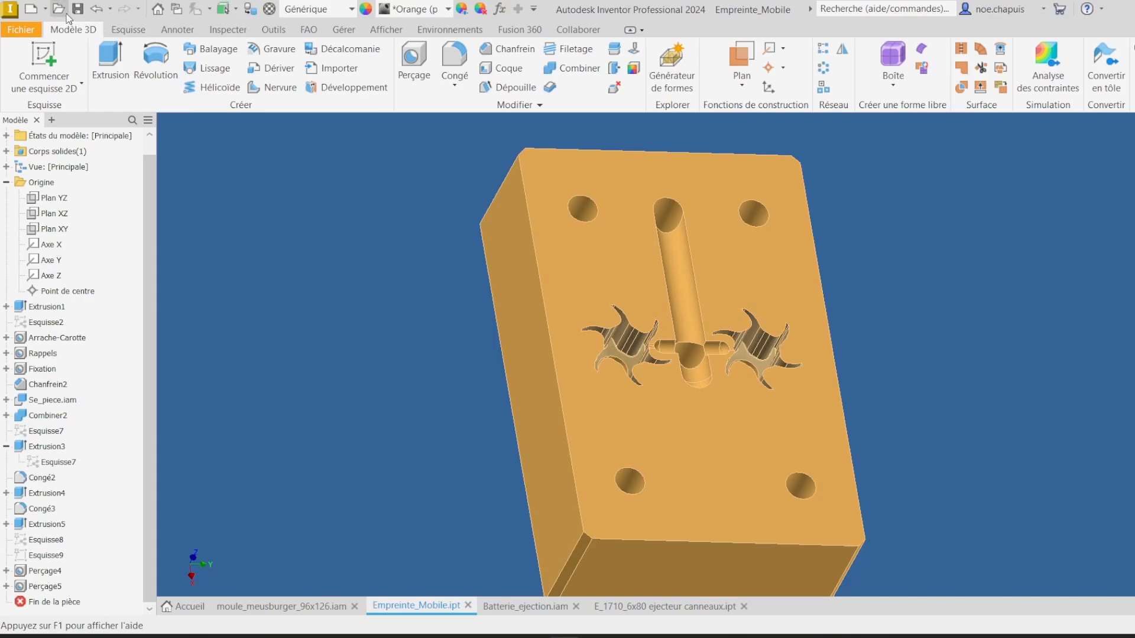
Step: Close the cavity insert and ejector assembly files and update the main mould assembly
{"action": "left_click", "coordinate": [467, 605]}
{"action": "left_click", "coordinate": [297, 607]}
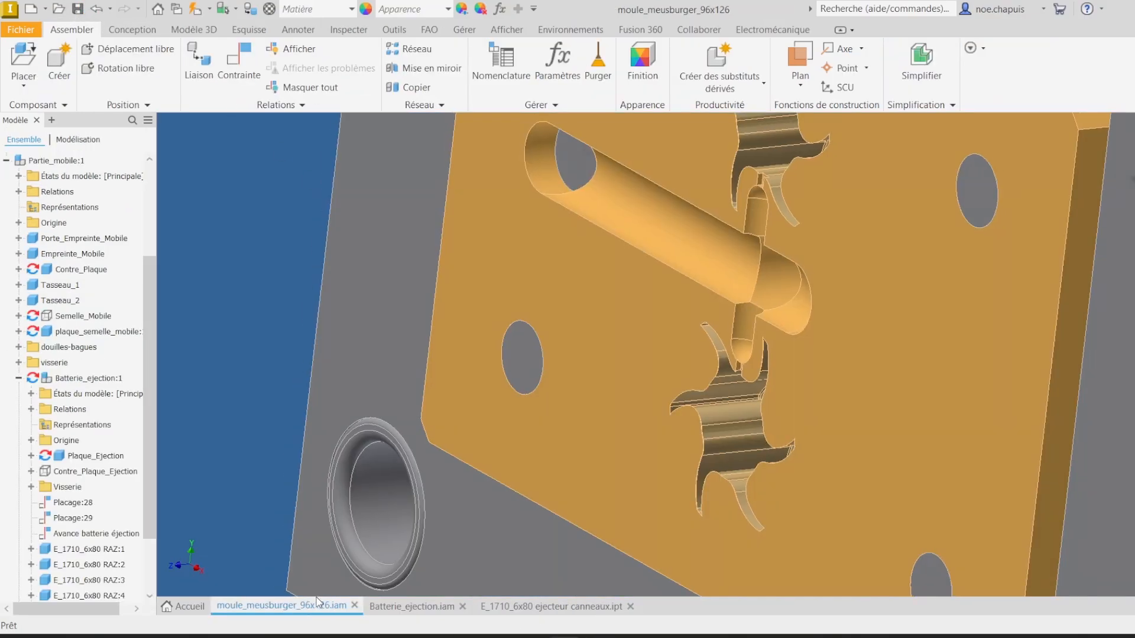
{"action": "left_click", "coordinate": [449, 609]}
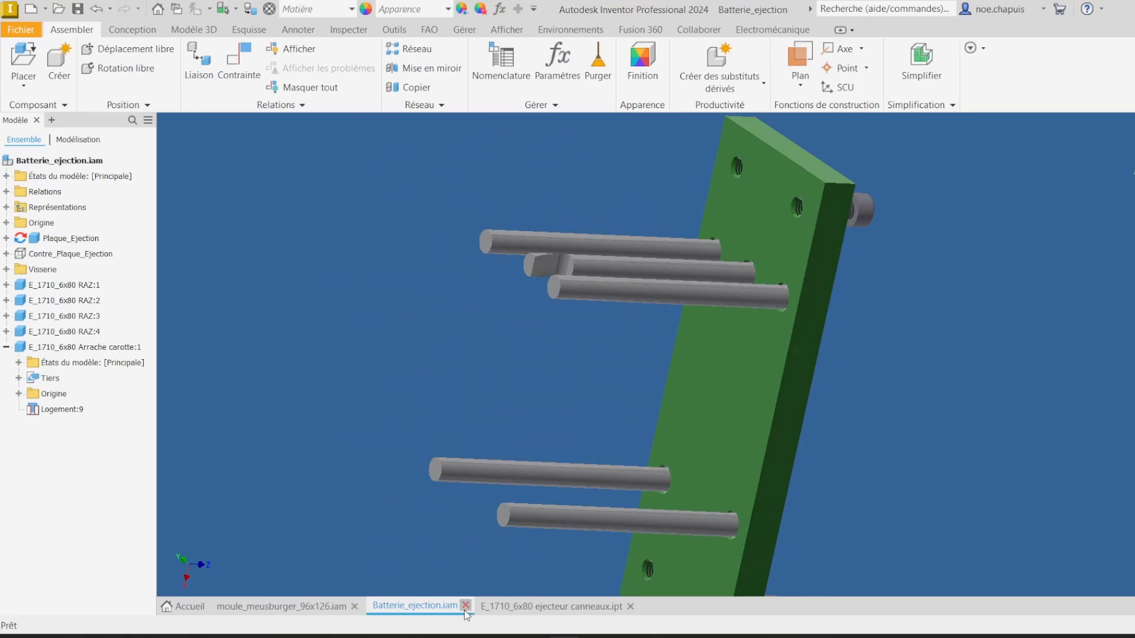
{"action": "left_click", "coordinate": [462, 606]}
{"action": "left_click", "coordinate": [519, 606]}
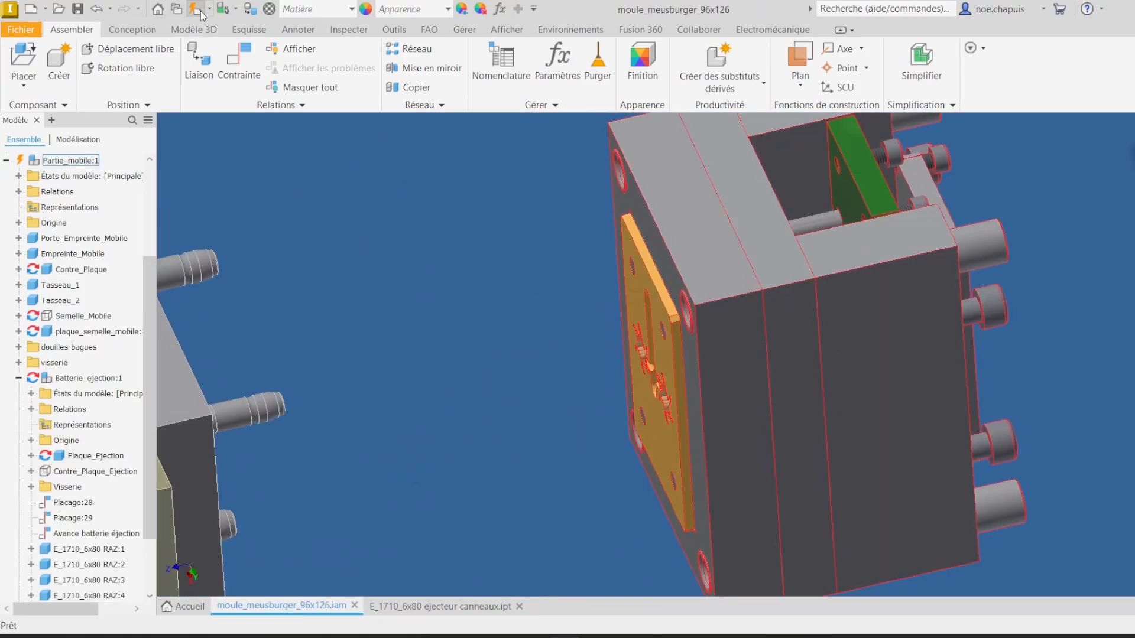
{"action": "left_click", "coordinate": [199, 12]}
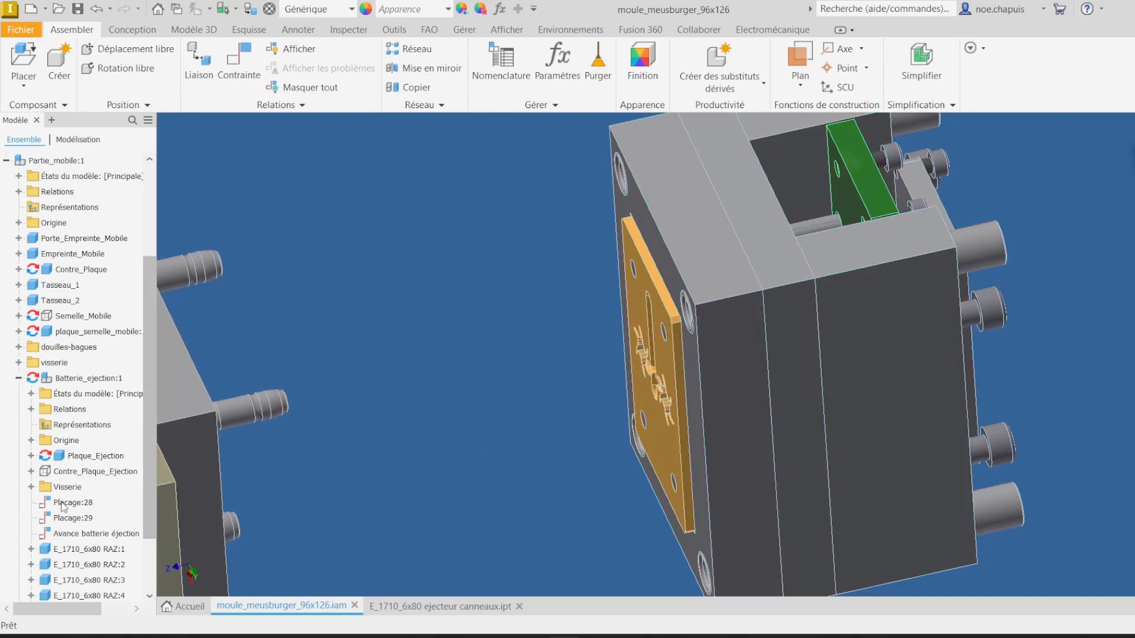
Step: Edit the ejector plate Plaque_Ejection in place within the main mould assembly
{"action": "scroll", "coordinate": [126, 436], "scroll_direction": "down", "scroll_amount": 1}
{"action": "left_click", "coordinate": [97, 412]}
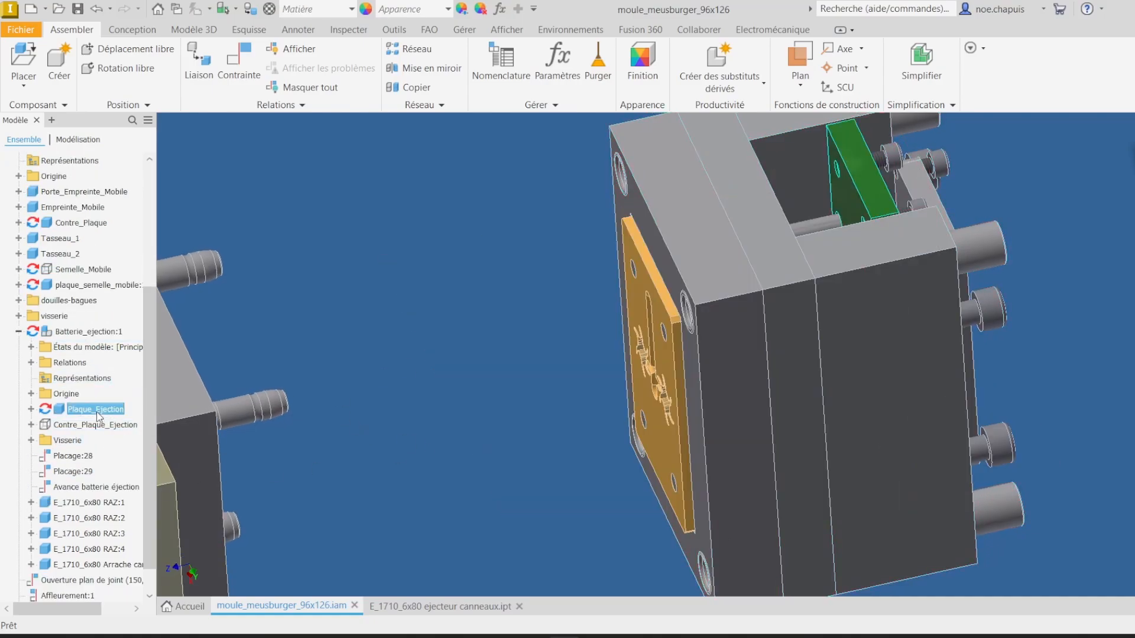
{"action": "right_click", "coordinate": [98, 416]}
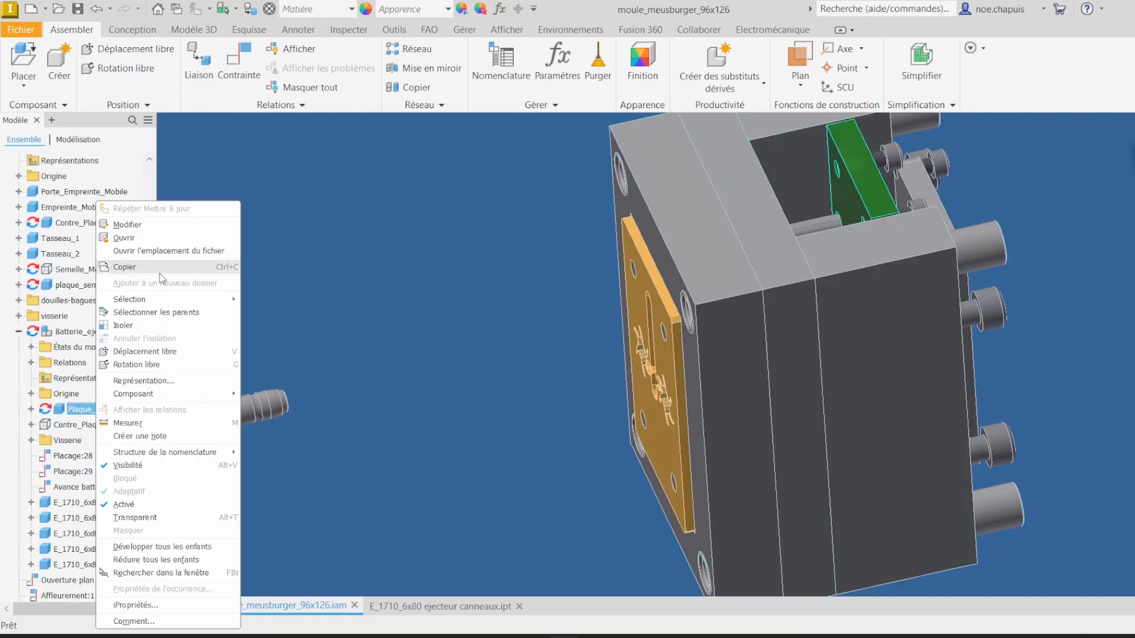
{"action": "left_click", "coordinate": [145, 228]}
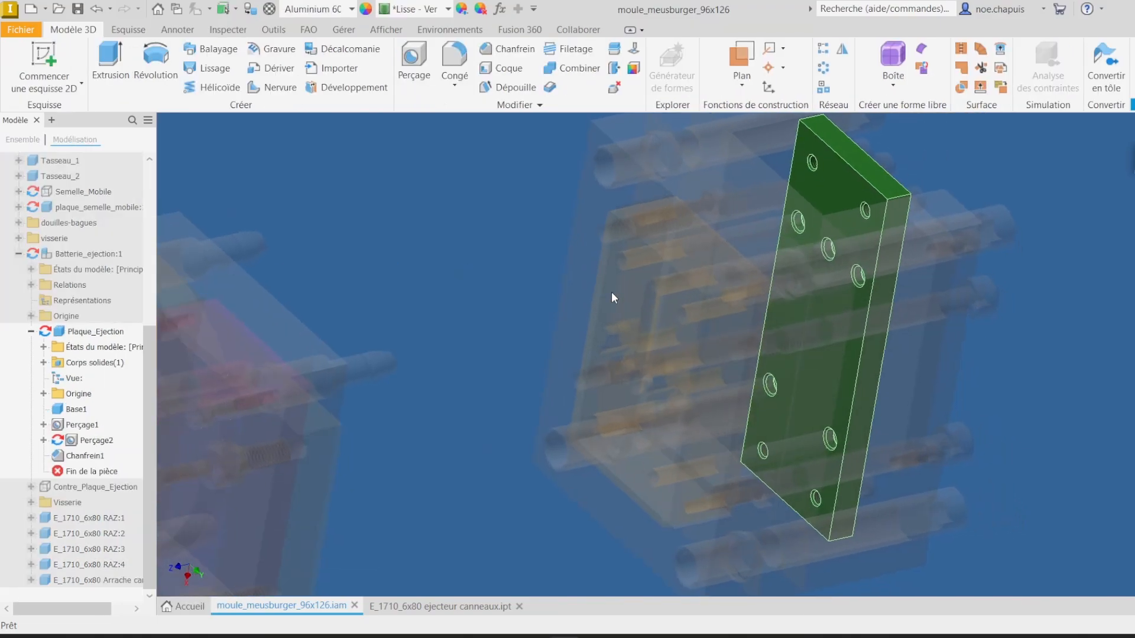
Step: Start a sketch on the ejector plate's face and project the turbine cavity ejector hole edges into it
{"action": "left_click", "coordinate": [44, 64]}
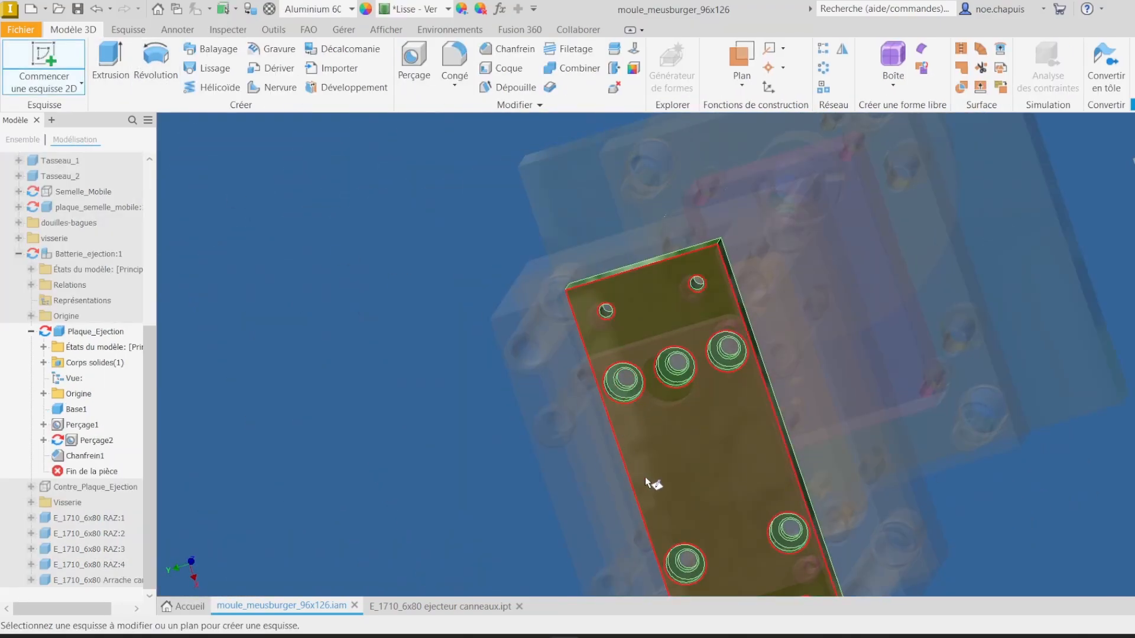
{"action": "left_click", "coordinate": [706, 446]}
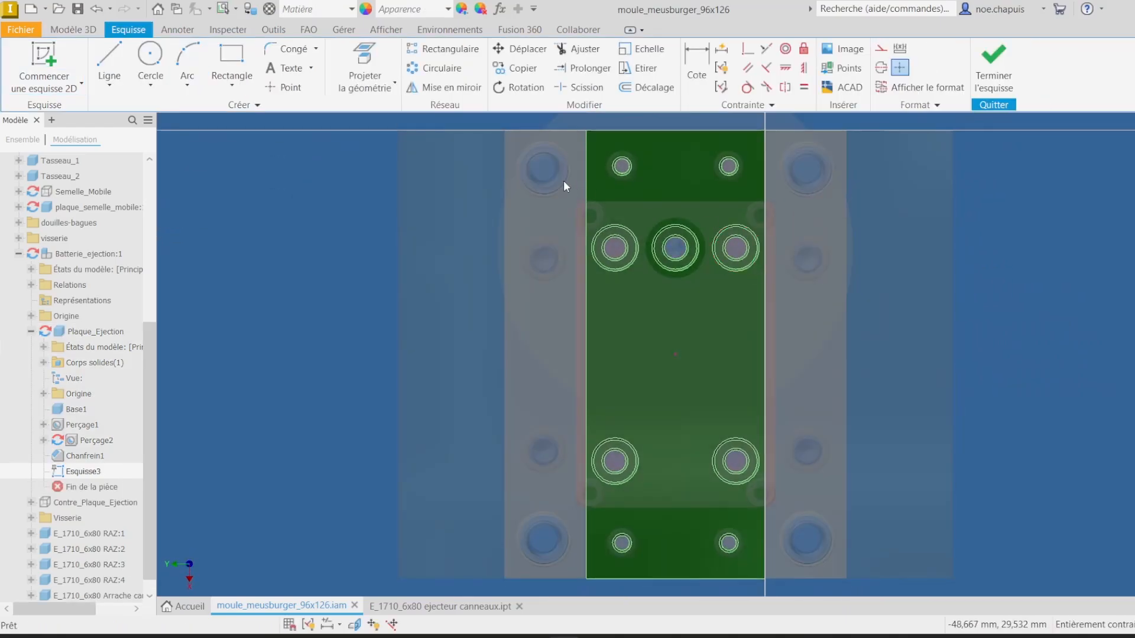
{"action": "left_click", "coordinate": [363, 54]}
{"action": "middle_click_drag", "start_coordinate": [619, 223], "coordinate": [904, 346], "text": "shift"}
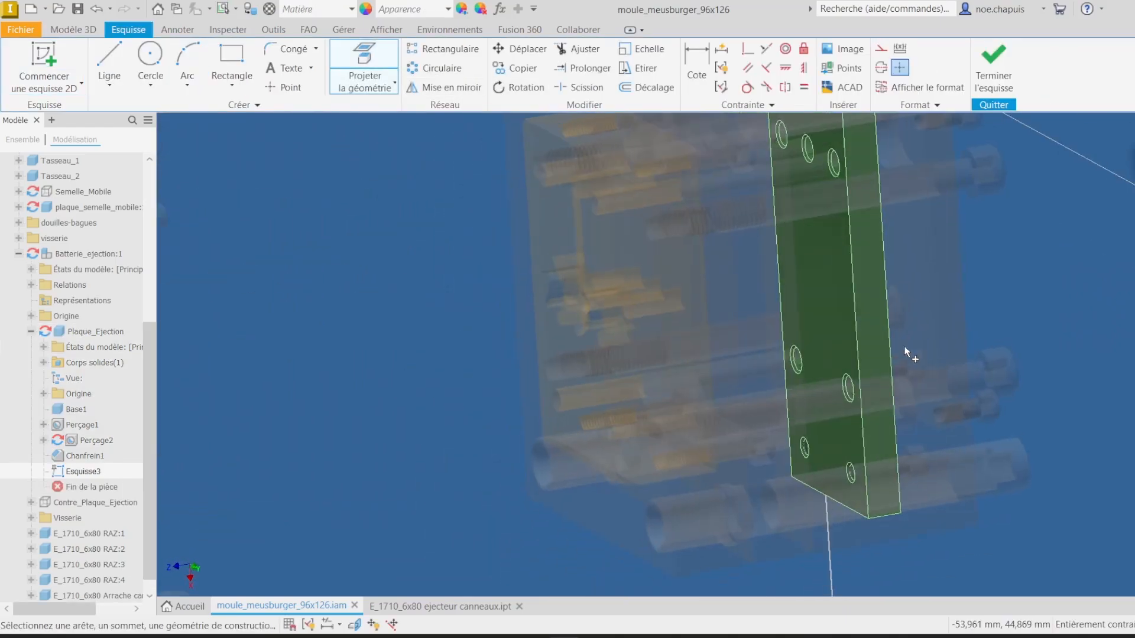
{"action": "scroll", "coordinate": [839, 313], "scroll_direction": "up", "scroll_amount": 8}
{"action": "middle_click_drag", "start_coordinate": [690, 274], "coordinate": [932, 376], "text": "shift"}
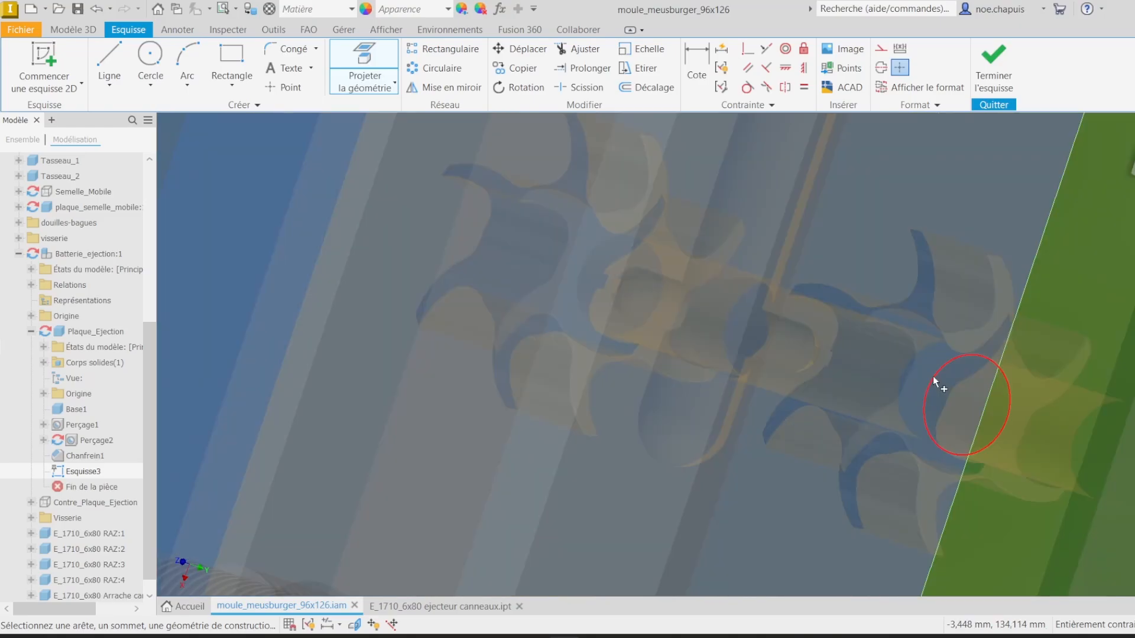
{"action": "left_click", "coordinate": [932, 376]}
{"action": "middle_click_drag", "start_coordinate": [701, 335], "coordinate": [587, 232], "text": "shift"}
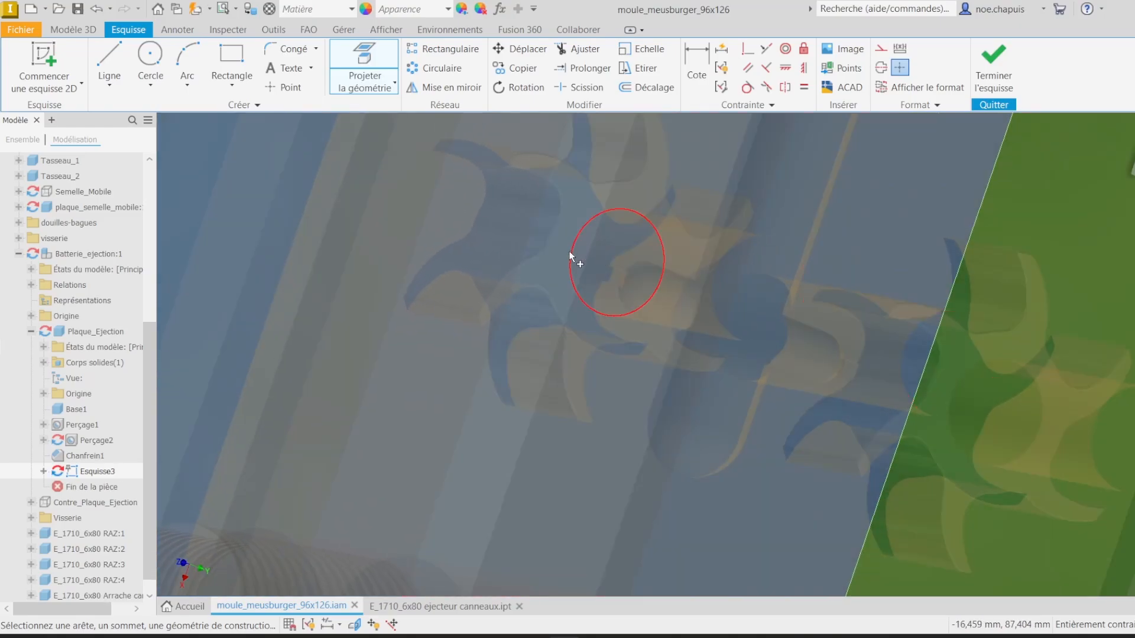
{"action": "scroll", "coordinate": [768, 298], "scroll_direction": "up", "scroll_amount": 4}
{"action": "scroll", "coordinate": [781, 304], "scroll_direction": "down", "scroll_amount": 4}
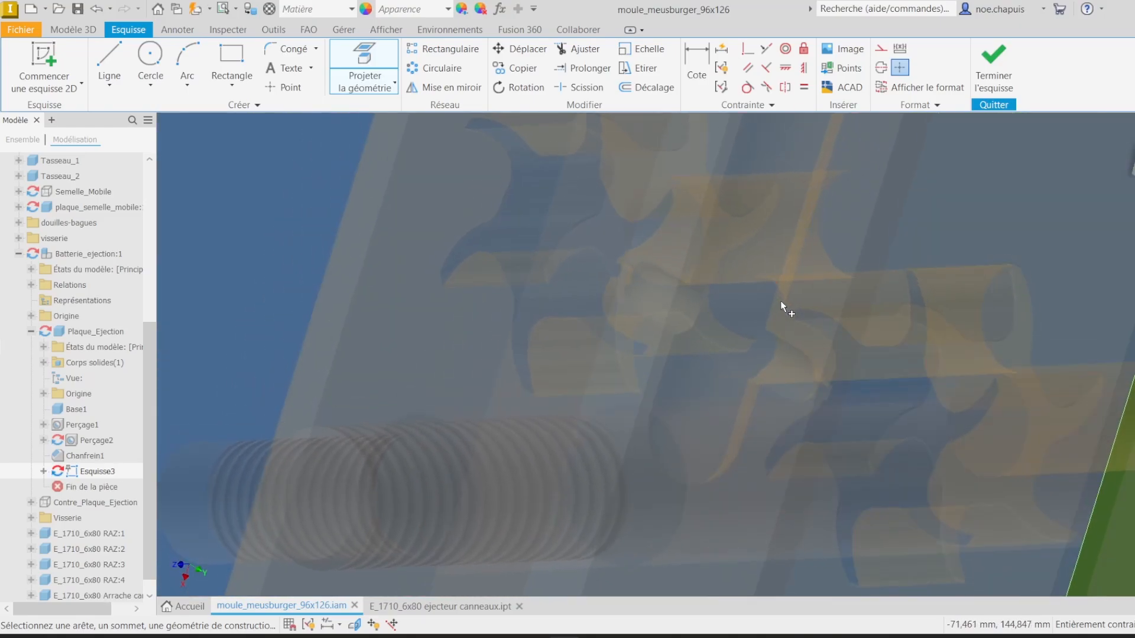
{"action": "middle_click_drag", "start_coordinate": [780, 306], "coordinate": [690, 372], "text": "shift"}
{"action": "scroll", "coordinate": [767, 328], "scroll_direction": "down", "scroll_amount": 3}
{"action": "scroll", "coordinate": [672, 425], "scroll_direction": "up", "scroll_amount": 5}
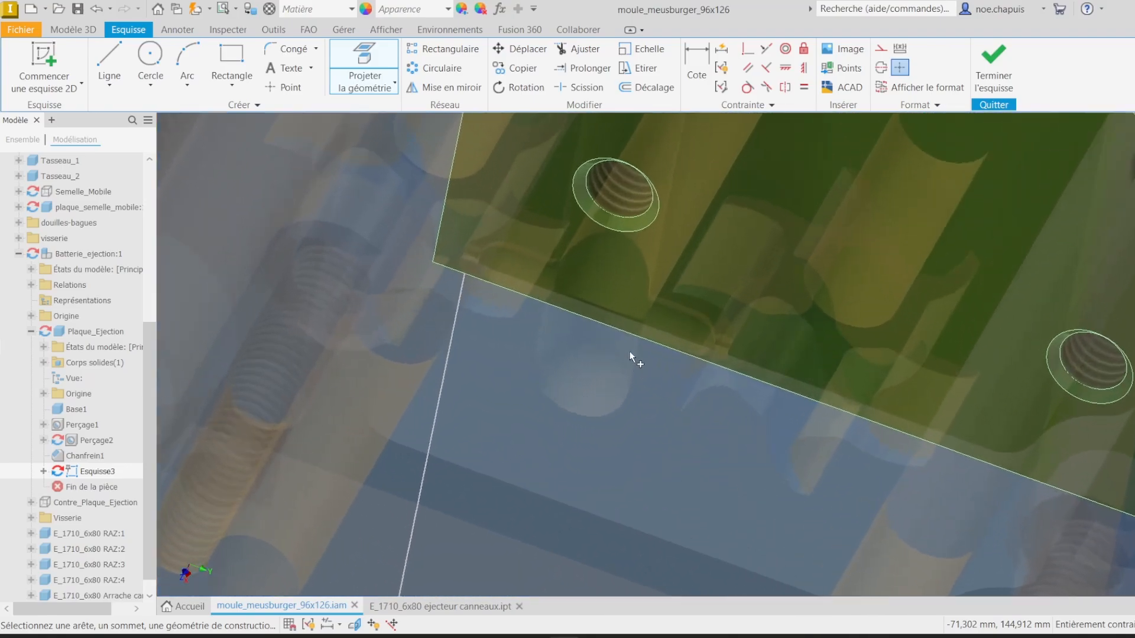
{"action": "scroll", "coordinate": [595, 212], "scroll_direction": "down", "scroll_amount": 3}
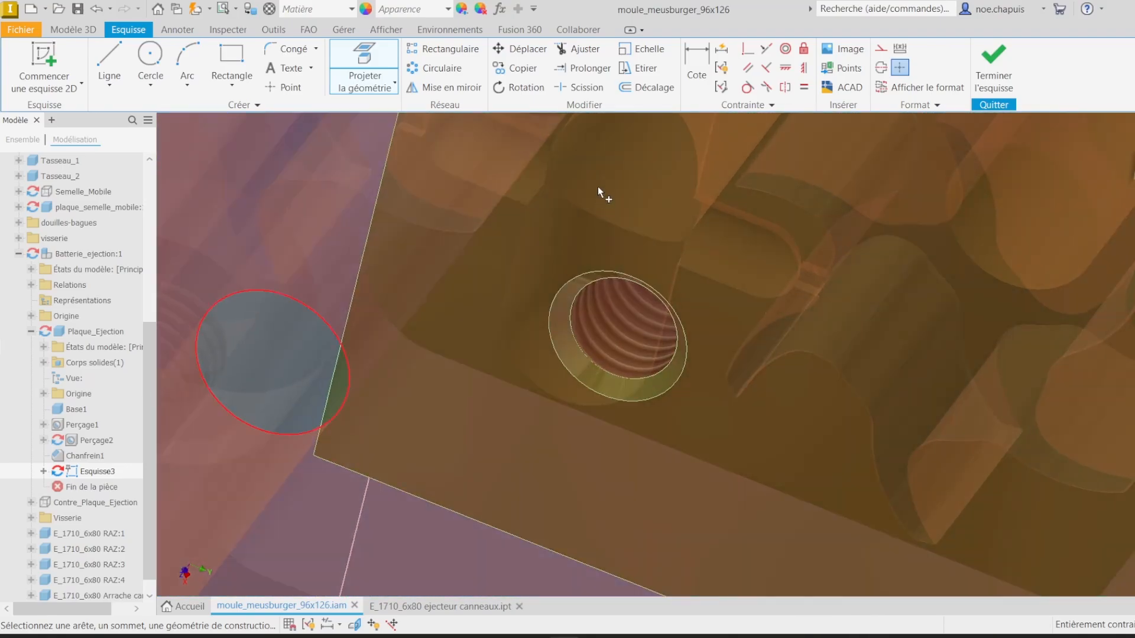
{"action": "scroll", "coordinate": [697, 219], "scroll_direction": "down", "scroll_amount": 5}
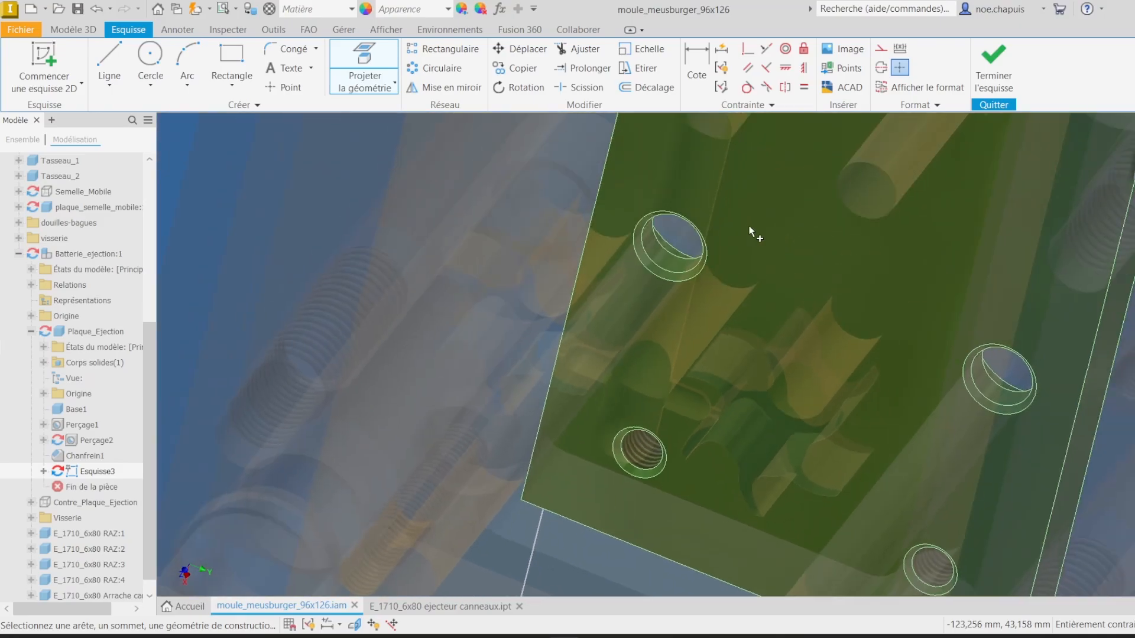
{"action": "middle_click_drag", "start_coordinate": [749, 226], "coordinate": [1041, 183], "text": "shift"}
{"action": "right_click", "coordinate": [1041, 184]}
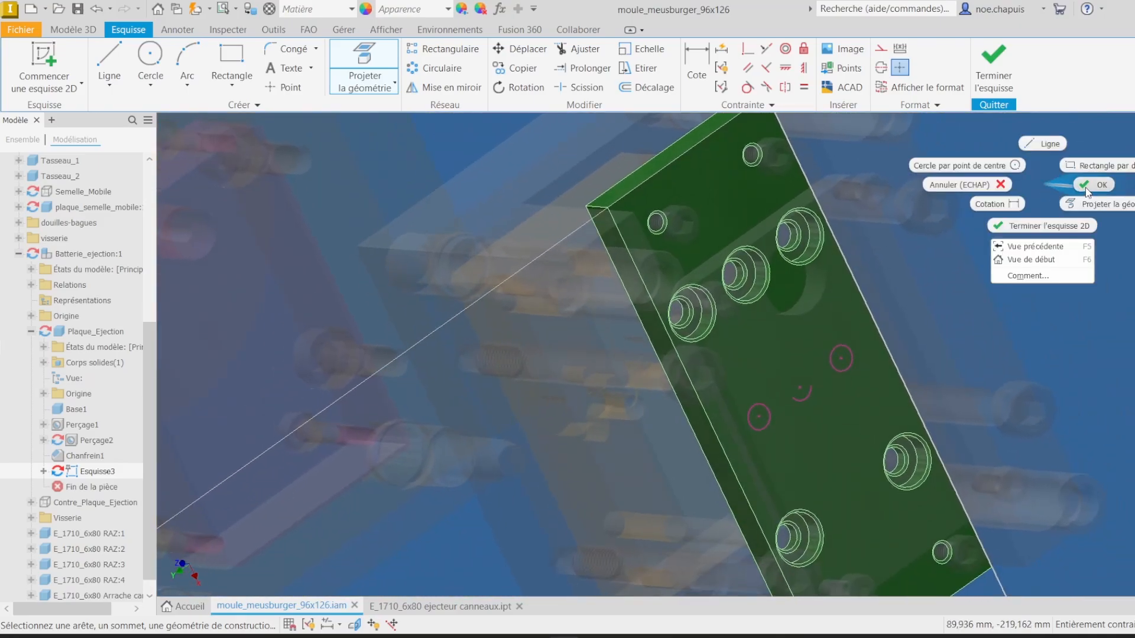
{"action": "left_click", "coordinate": [1101, 185]}
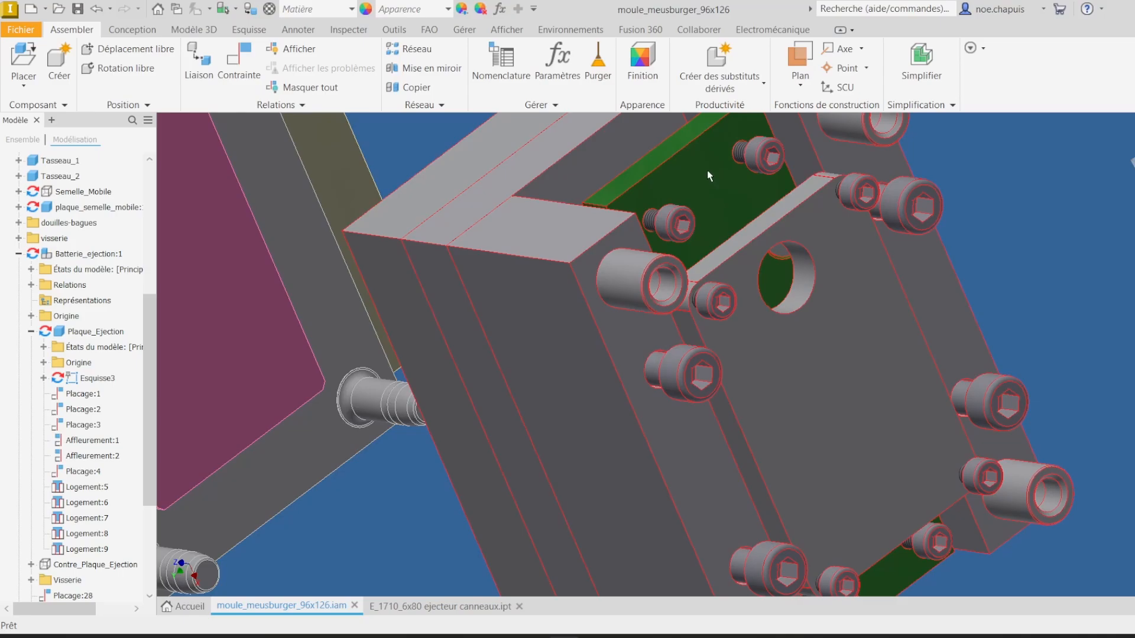
Step: Leave the in-place edit and return to the main mould assembly
{"action": "right_click", "coordinate": [706, 169]}
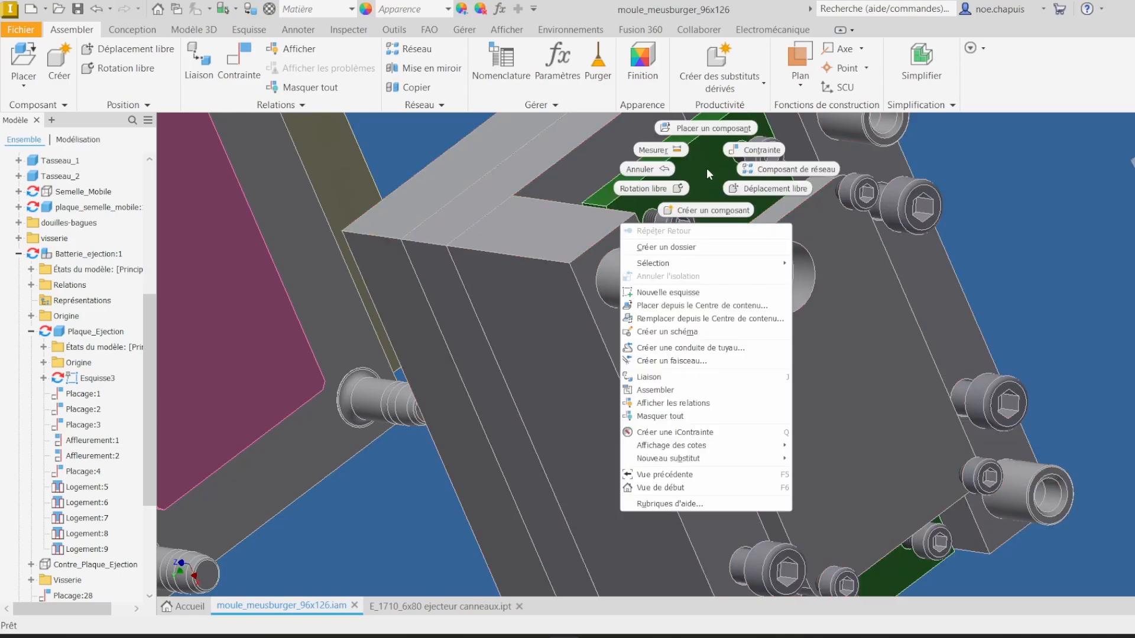
{"action": "left_click", "coordinate": [702, 175]}
{"action": "left_click", "coordinate": [668, 158]}
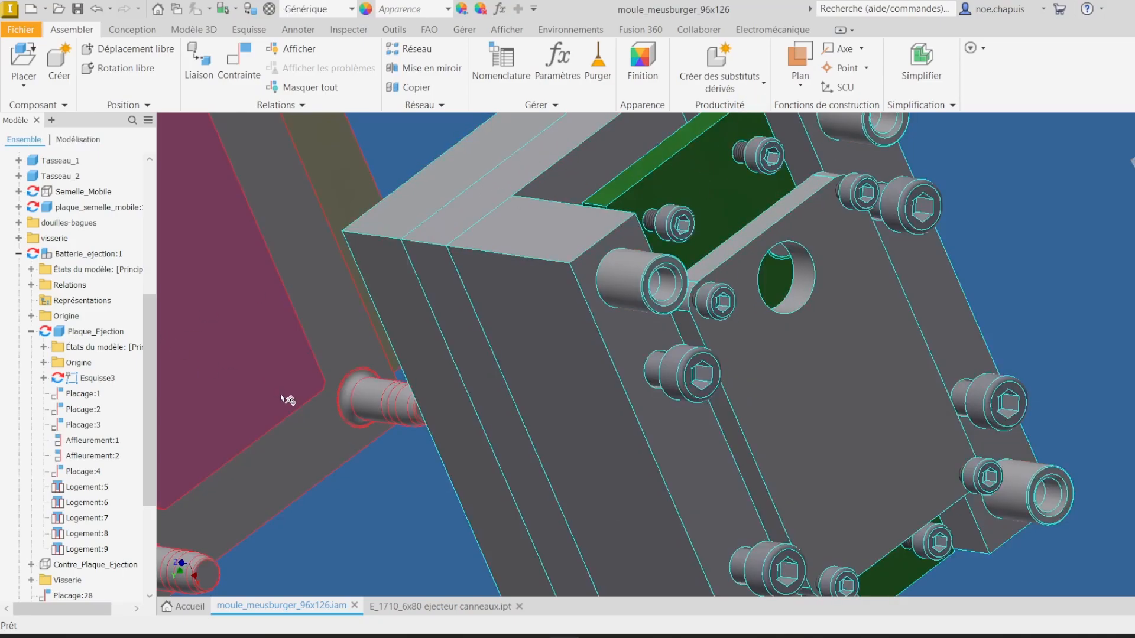
Step: Open the ejector plate part Plaque_Ejection in its own window from the assembly tree
{"action": "scroll", "coordinate": [115, 502], "scroll_direction": "down", "scroll_amount": 2}
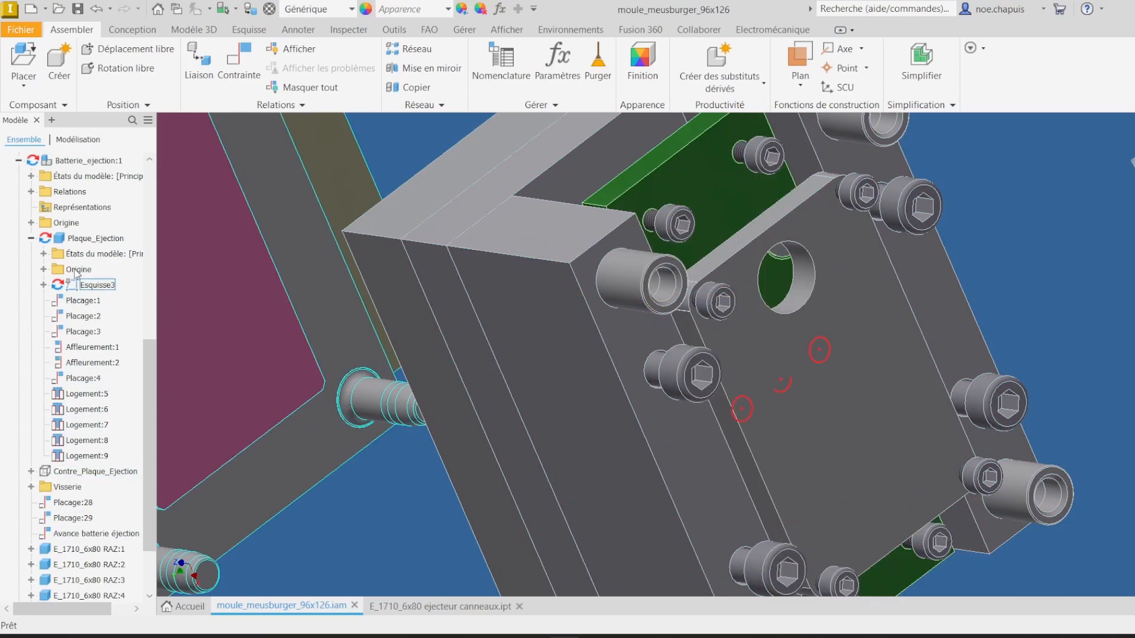
{"action": "left_click", "coordinate": [86, 239]}
{"action": "right_click", "coordinate": [95, 239]}
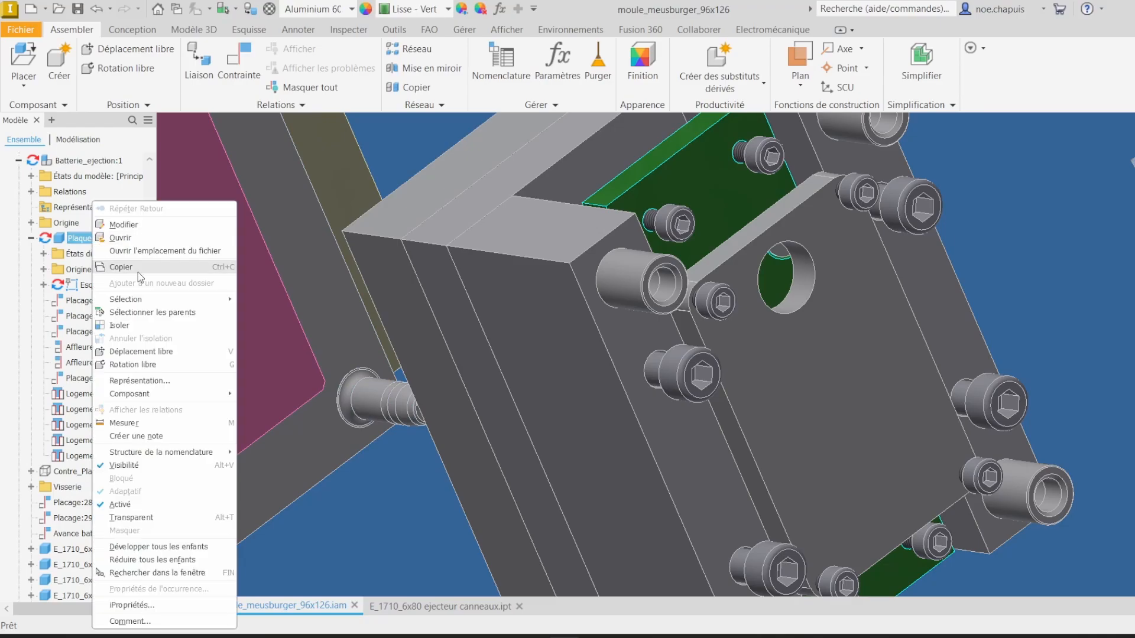
{"action": "left_click", "coordinate": [148, 239]}
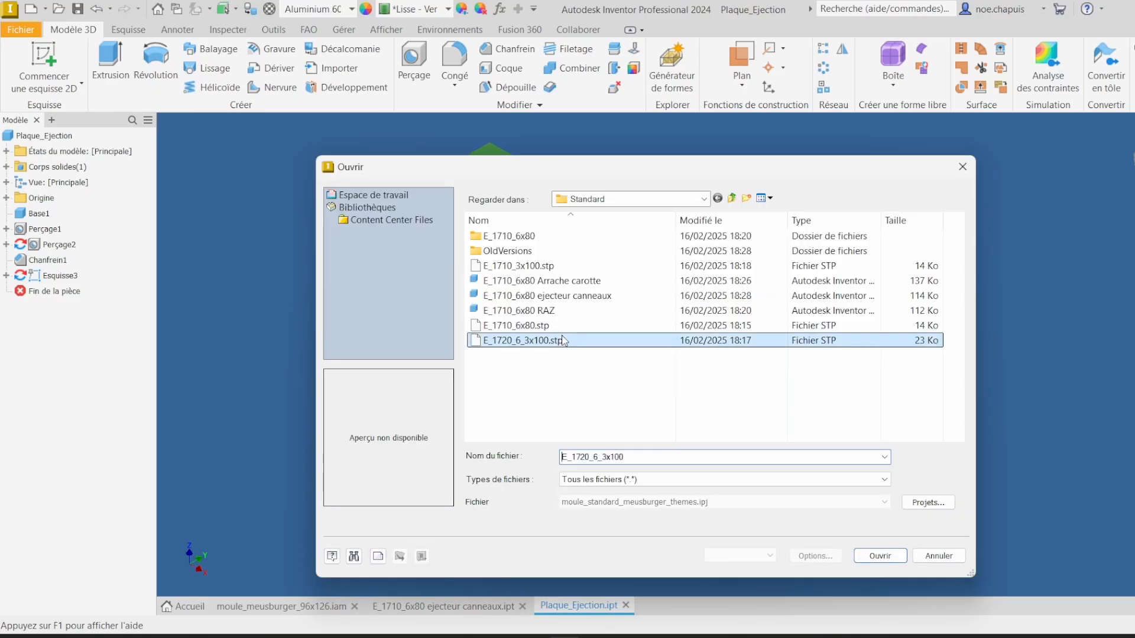
Step: Import the STEP file E_1720_6_3x100.stp as a converted model
{"action": "key", "text": "Return"}
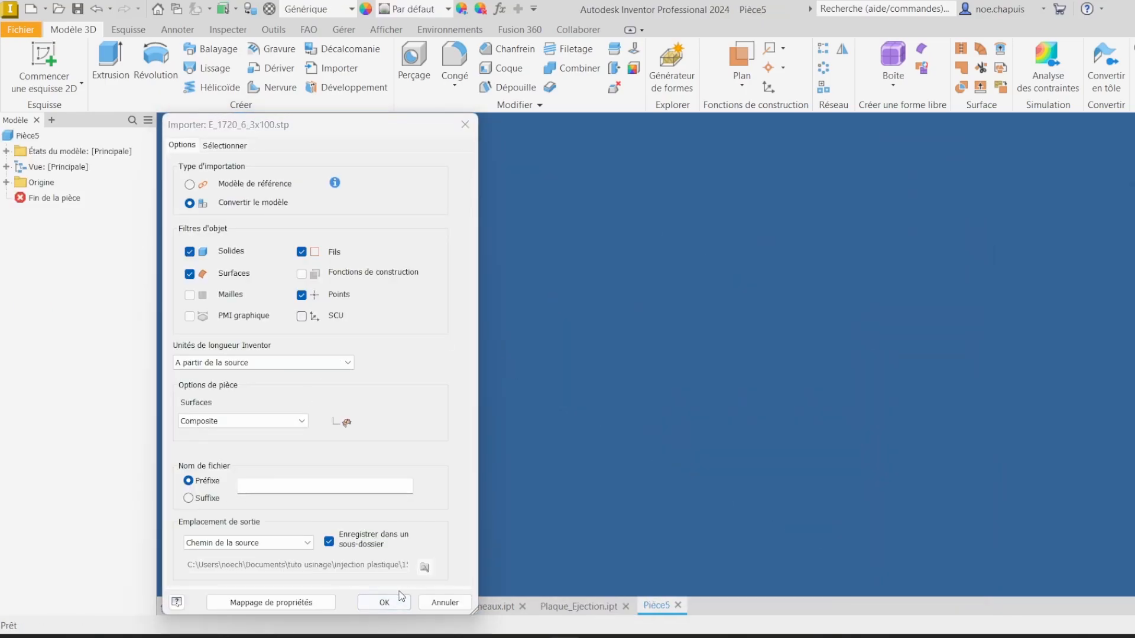
{"action": "left_click", "coordinate": [401, 599]}
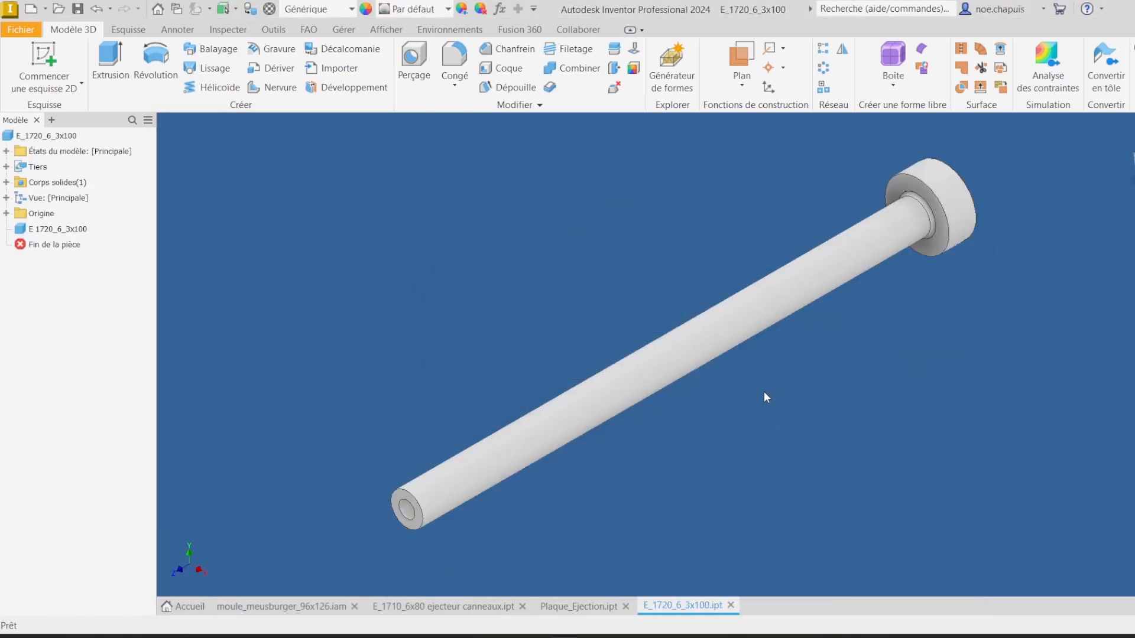
Step: Measure the distance between the ejector plate's face and the turbine cavity face in the mould assembly
{"action": "left_click", "coordinate": [441, 605]}
{"action": "left_click", "coordinate": [281, 605]}
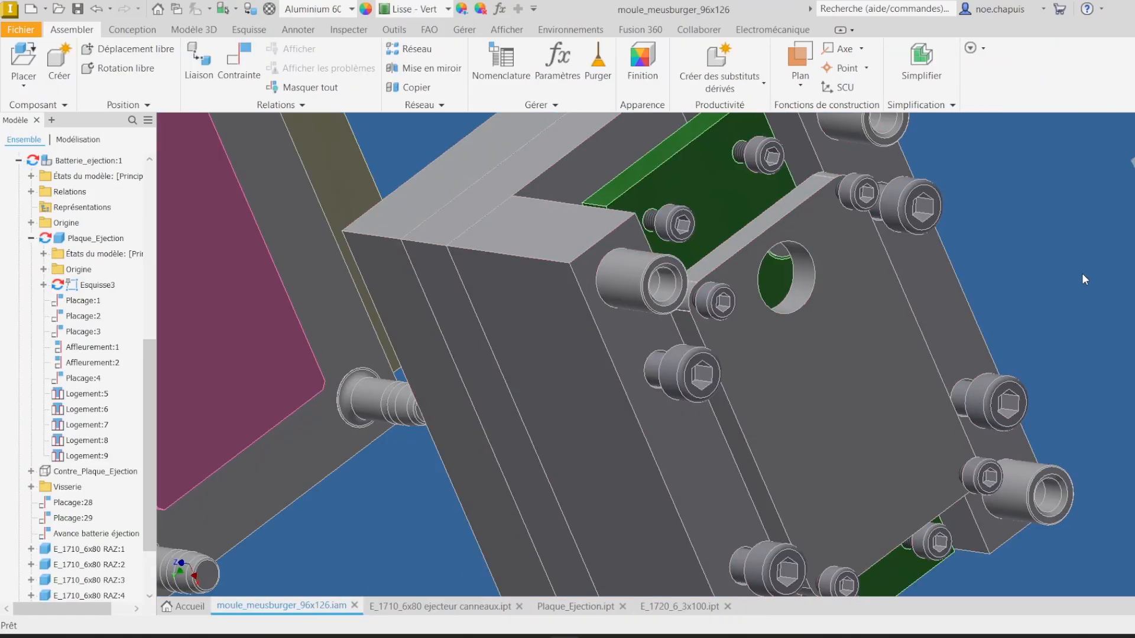
{"action": "left_click", "coordinate": [757, 348]}
{"action": "key", "text": "m"}
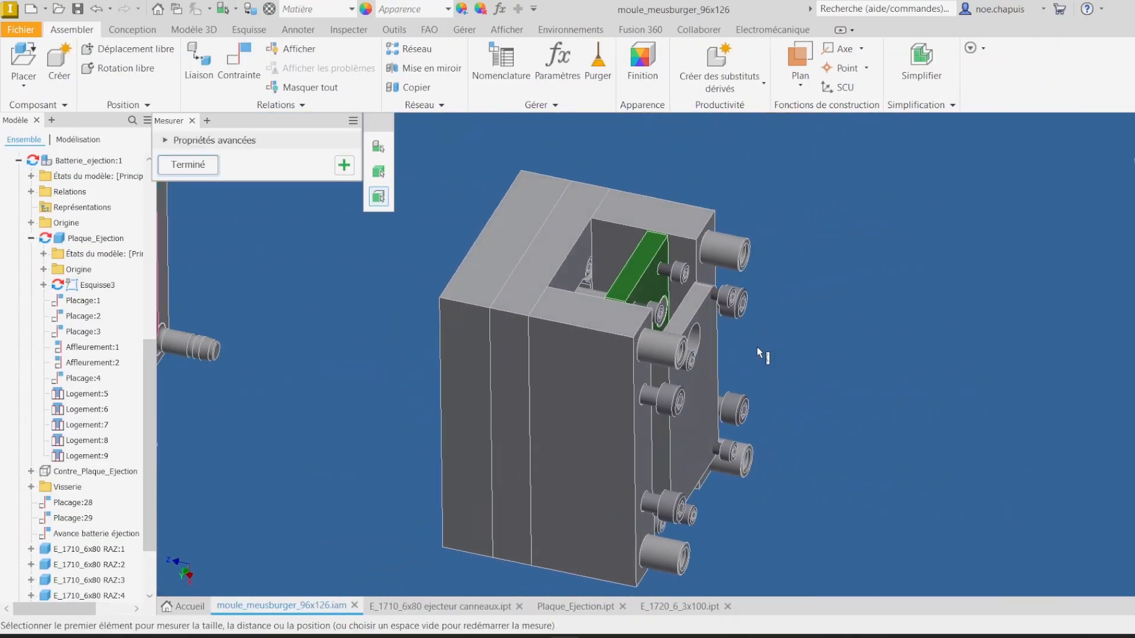
{"action": "left_click", "coordinate": [767, 260]}
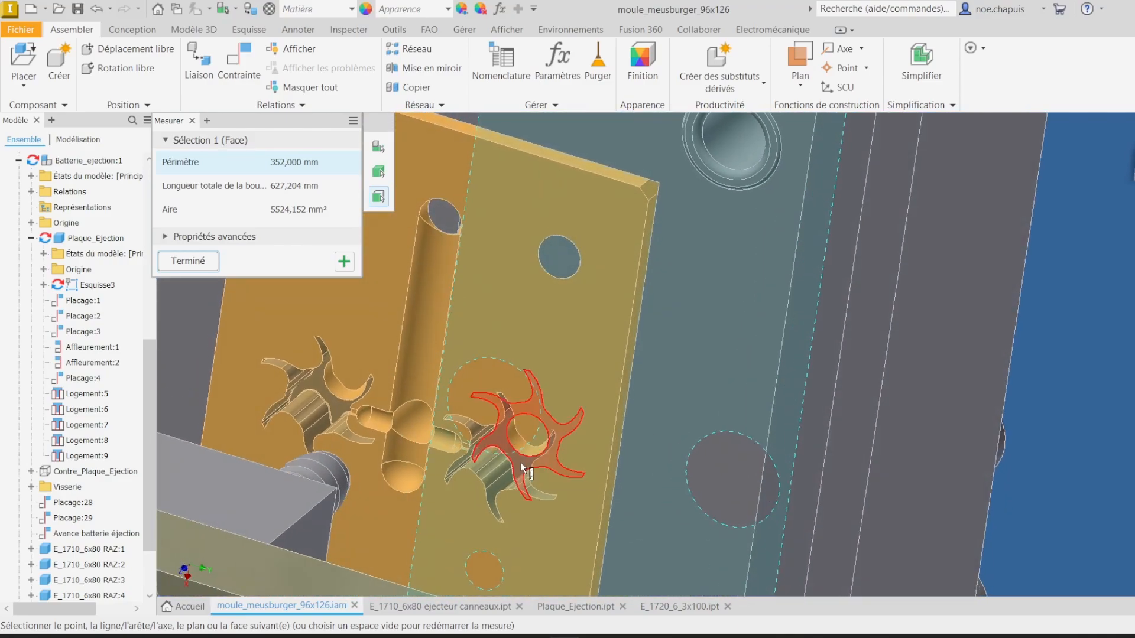
{"action": "left_click", "coordinate": [520, 464]}
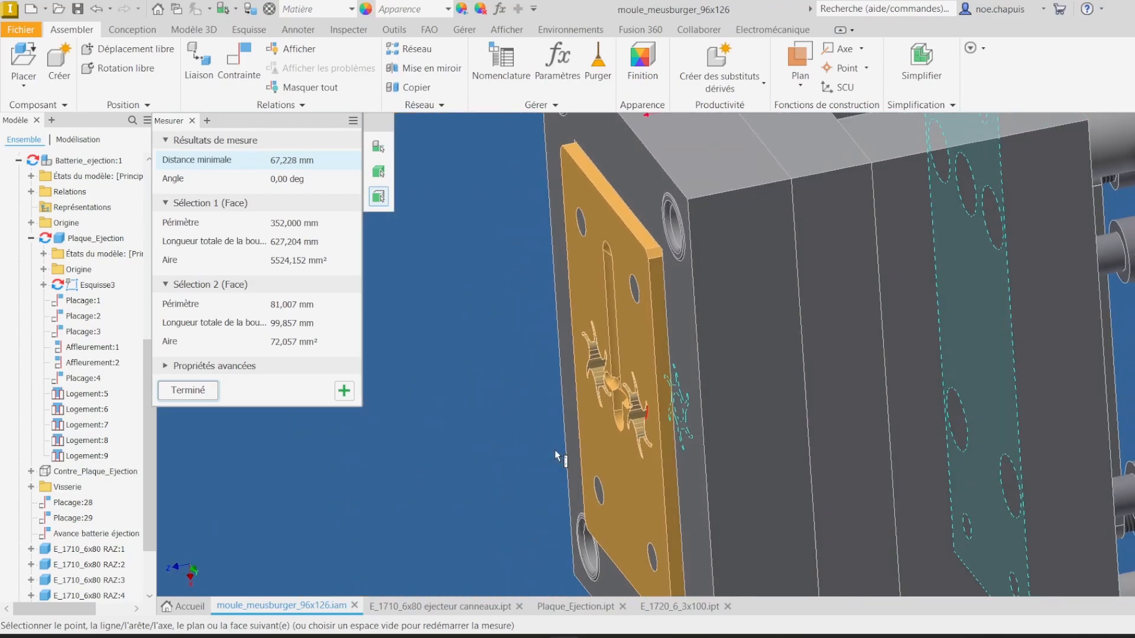
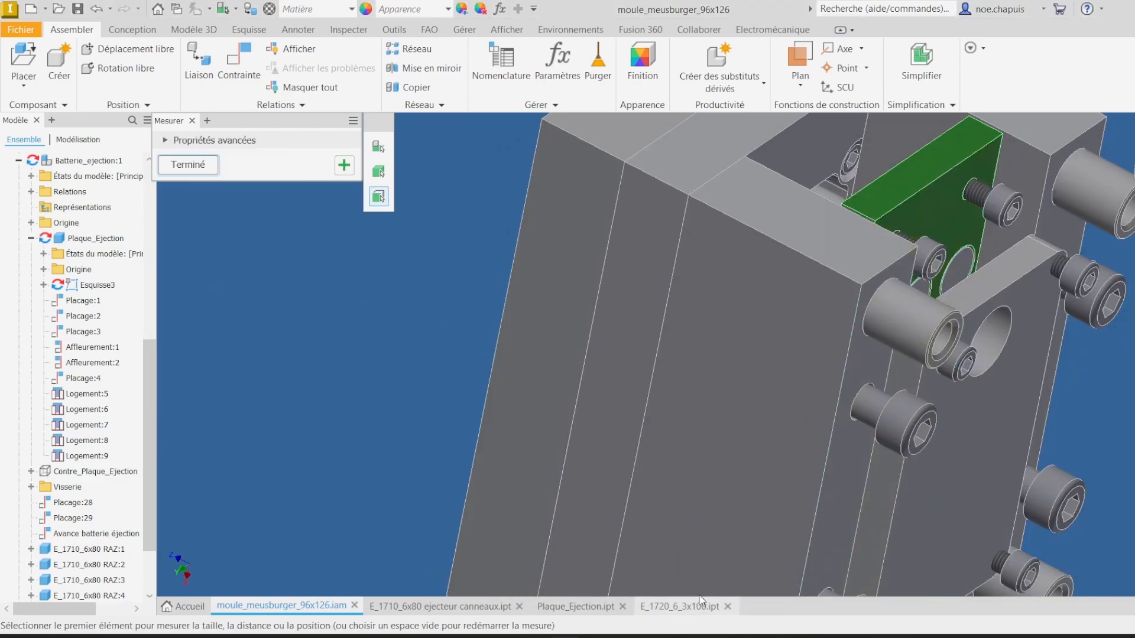
Step: Shorten the tubular ejector pin by moving its tip end face -32.77 mm with direct editing
{"action": "left_click", "coordinate": [701, 605]}
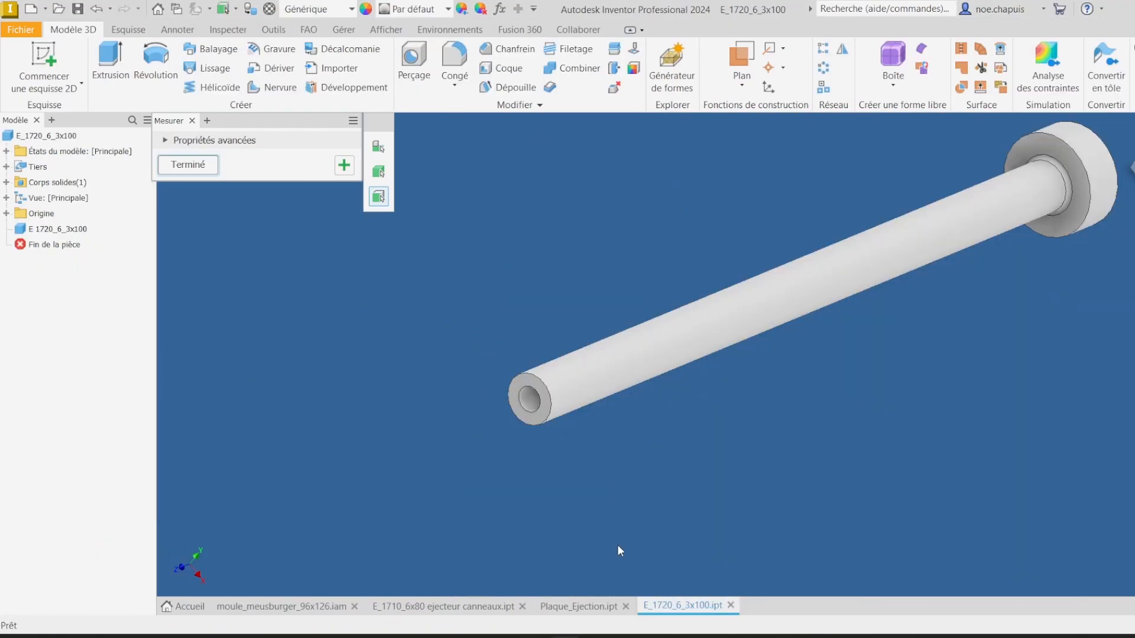
{"action": "left_click", "coordinate": [213, 171]}
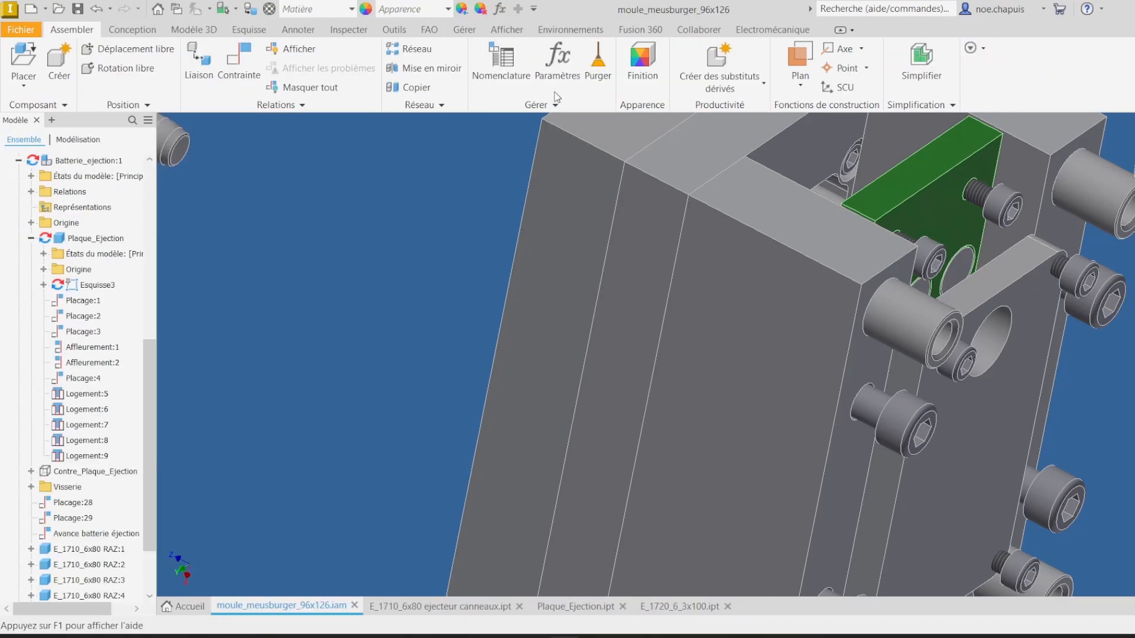
{"action": "left_click", "coordinate": [672, 609]}
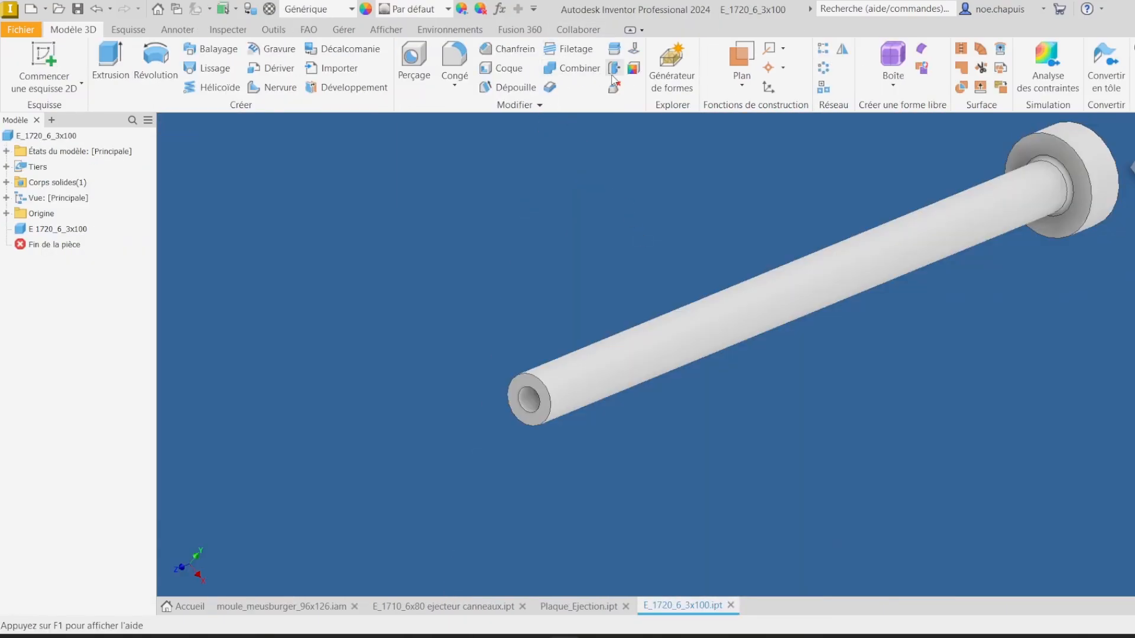
{"action": "left_click", "coordinate": [614, 69]}
{"action": "left_click", "coordinate": [523, 388]}
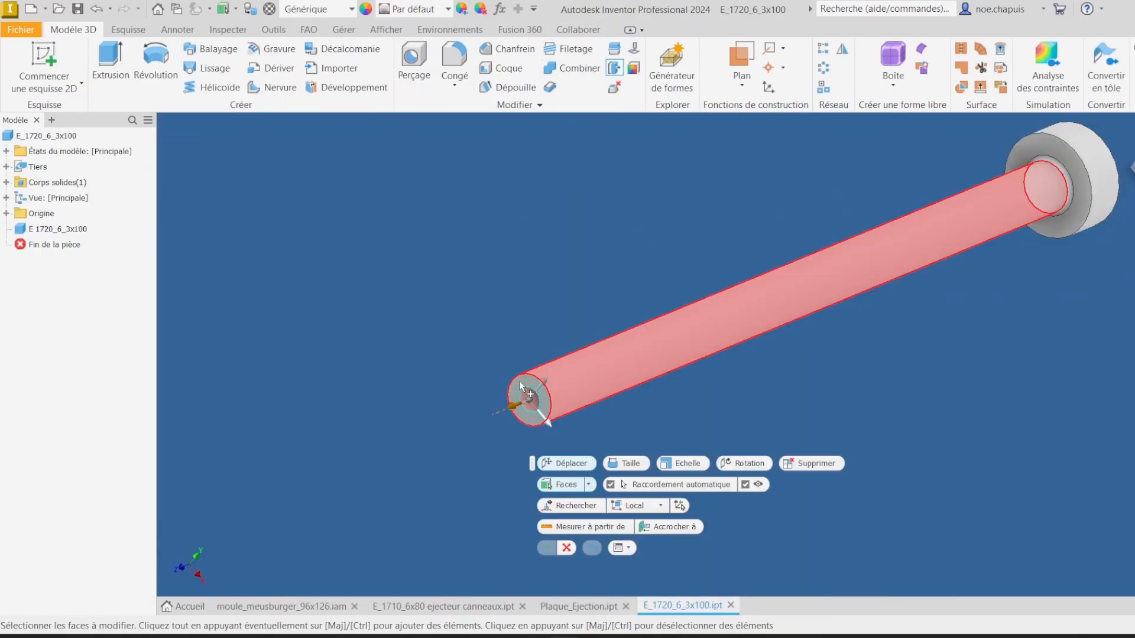
{"action": "left_click", "coordinate": [510, 411]}
{"action": "left_click_drag", "start_coordinate": [530, 404], "coordinate": [554, 393]}
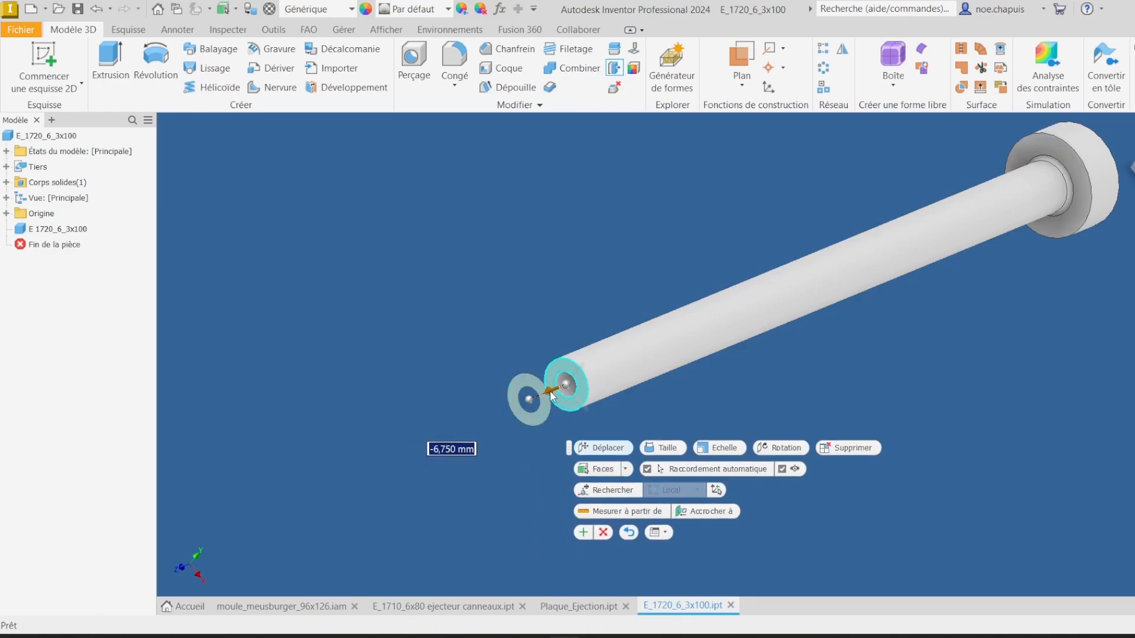
{"action": "type", "text": "-32."}
{"action": "type", "text": "5"}
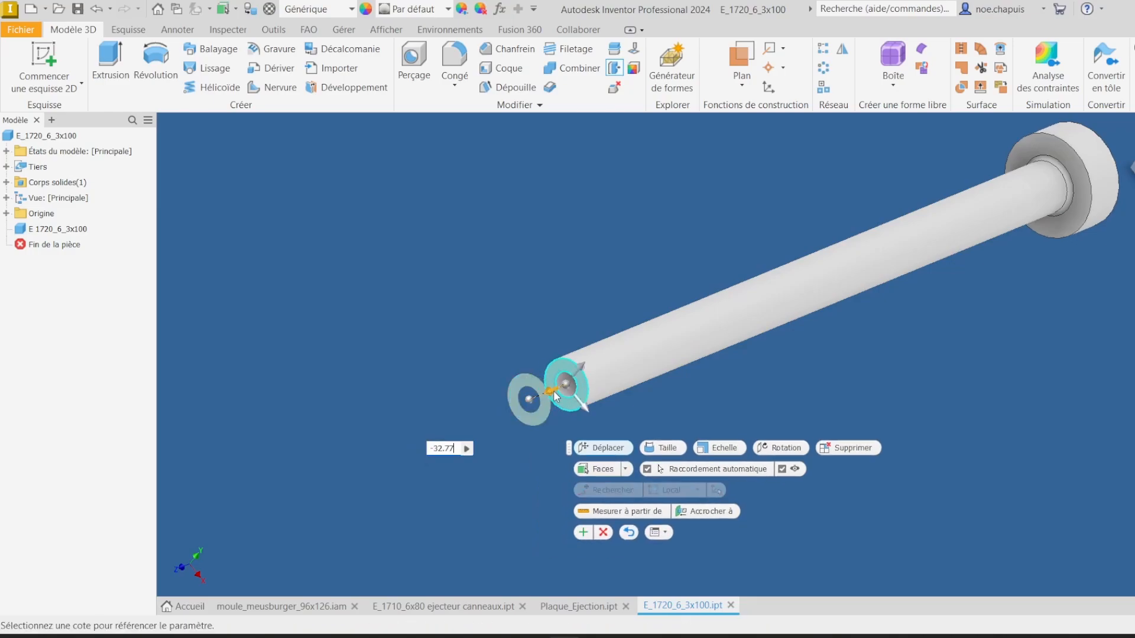
{"action": "key", "text": "Return"}
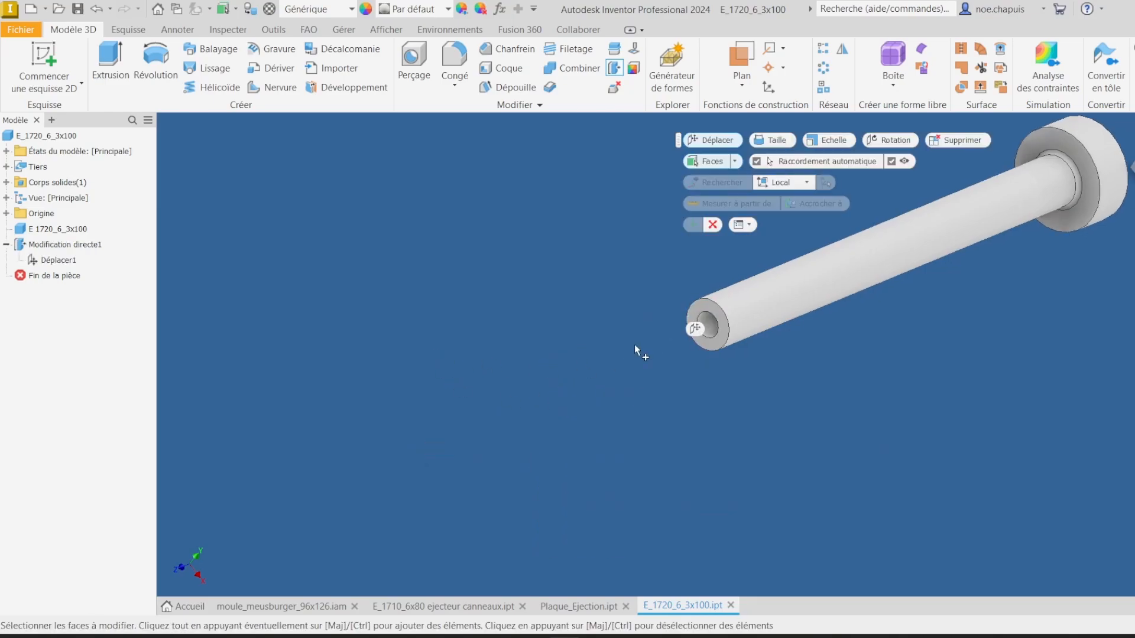
{"action": "left_click", "coordinate": [712, 225]}
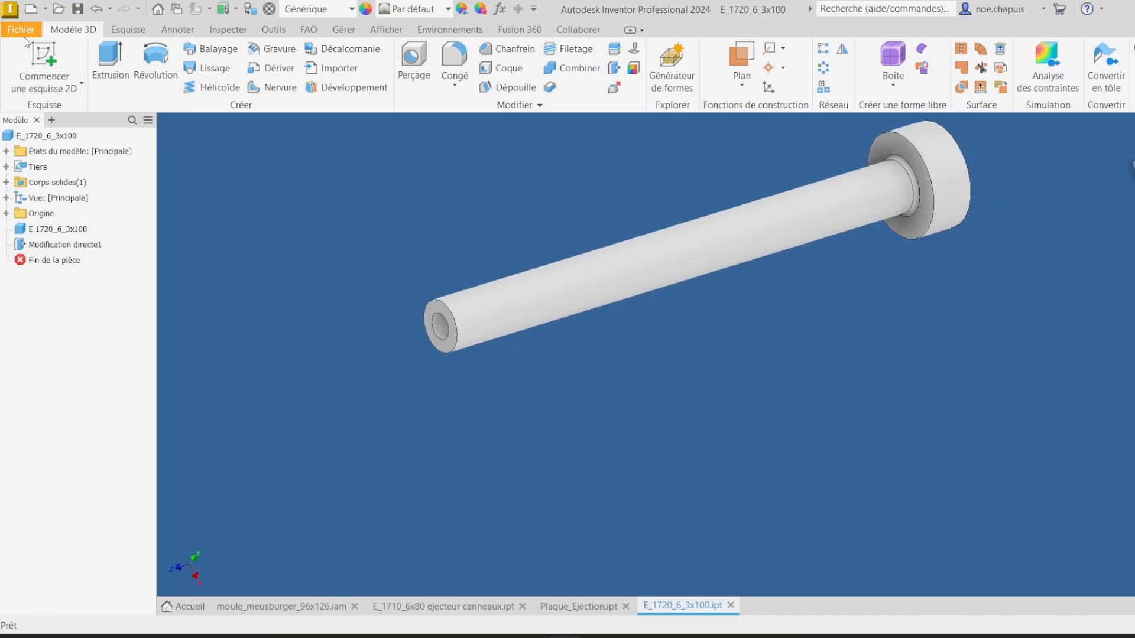
Step: Save the part under the name E_1720_6_3x100 Ejecteur tub
{"action": "left_click", "coordinate": [27, 31]}
{"action": "left_click", "coordinate": [65, 188]}
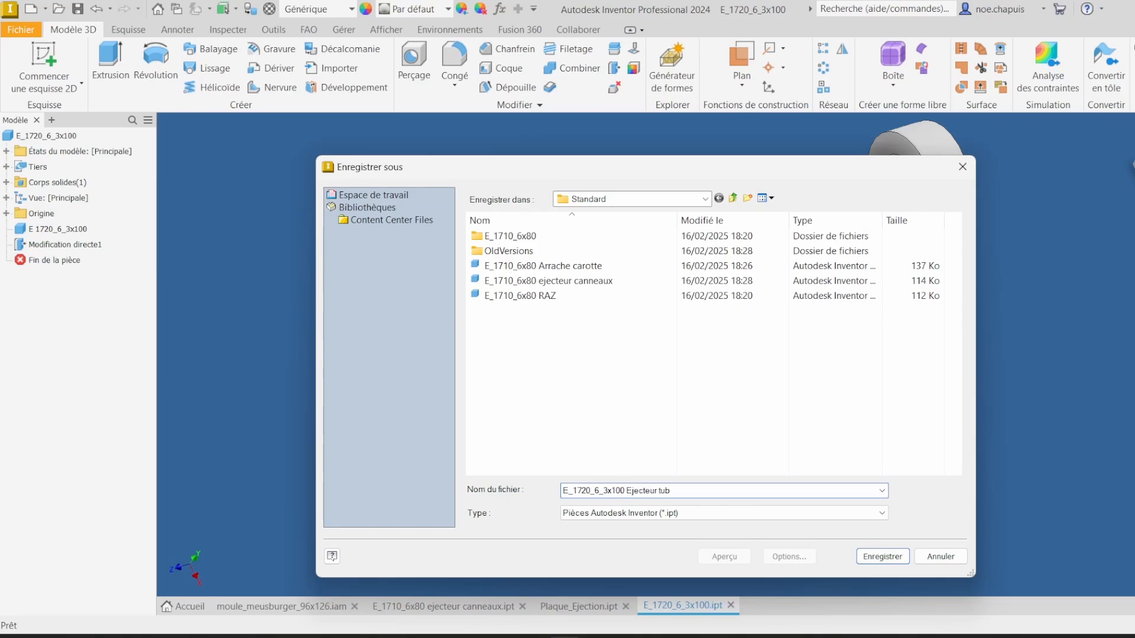
{"action": "type", "text": "Ejecteur tub"}
{"action": "key", "text": "Return"}
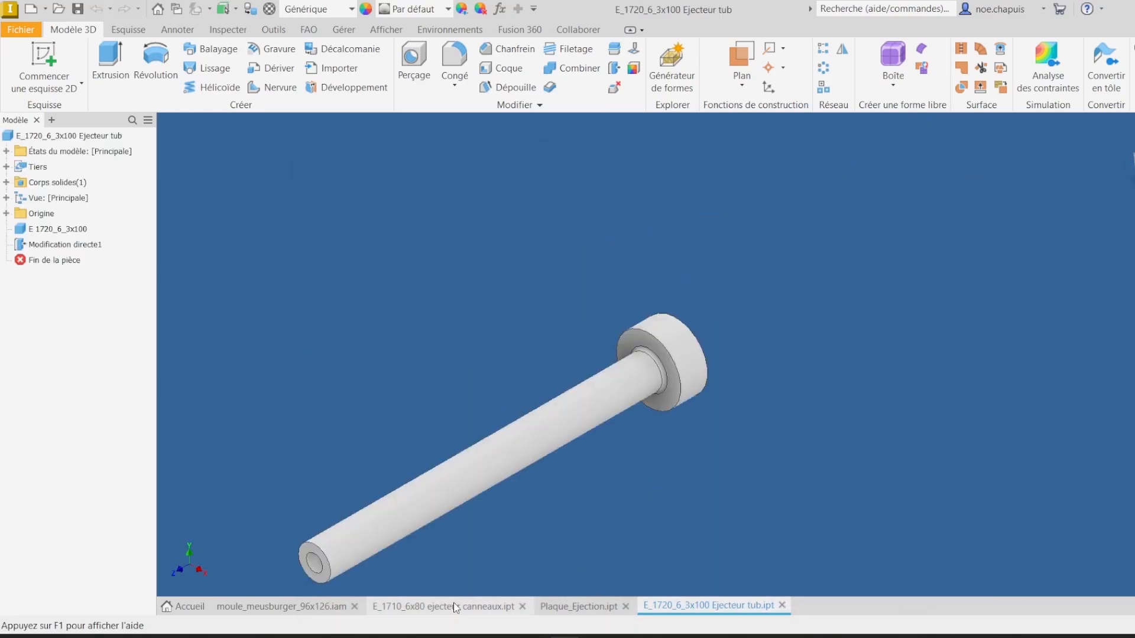
Step: Open and import the STEP file E_1710_3x100.stp as a new part
{"action": "key", "text": "ctrl+o"}
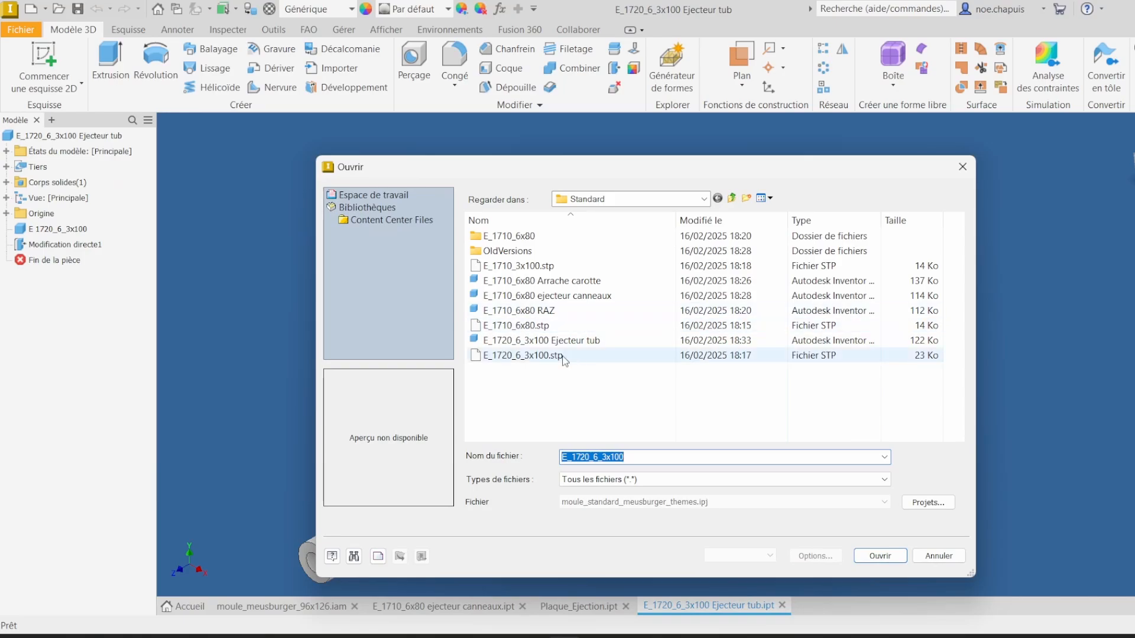
{"action": "double_click", "coordinate": [574, 268]}
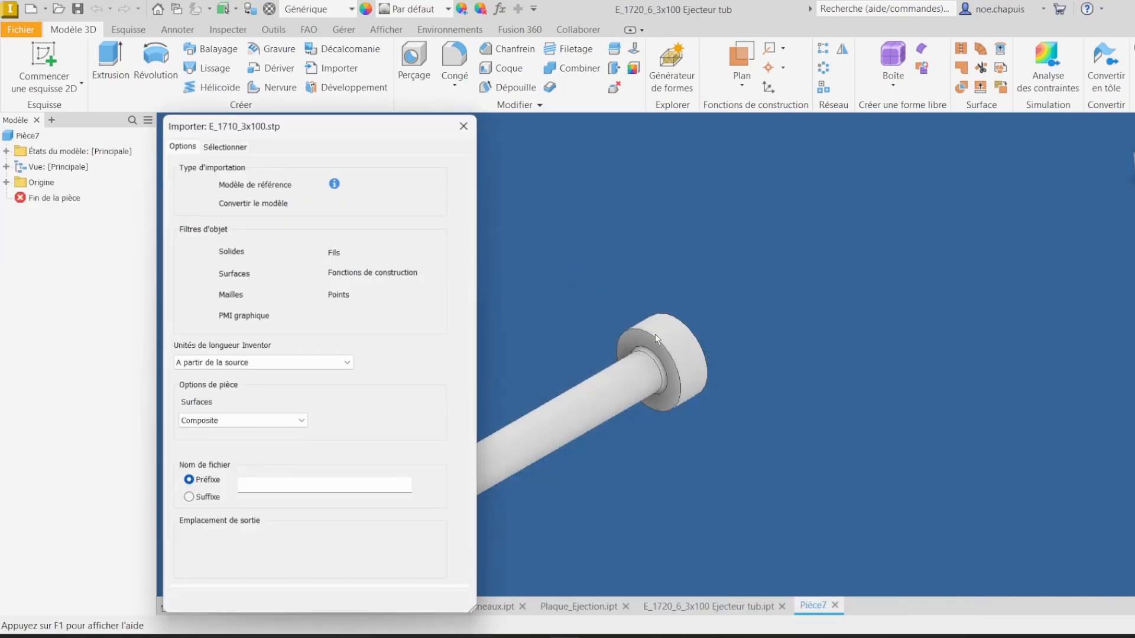
{"action": "left_click", "coordinate": [384, 605]}
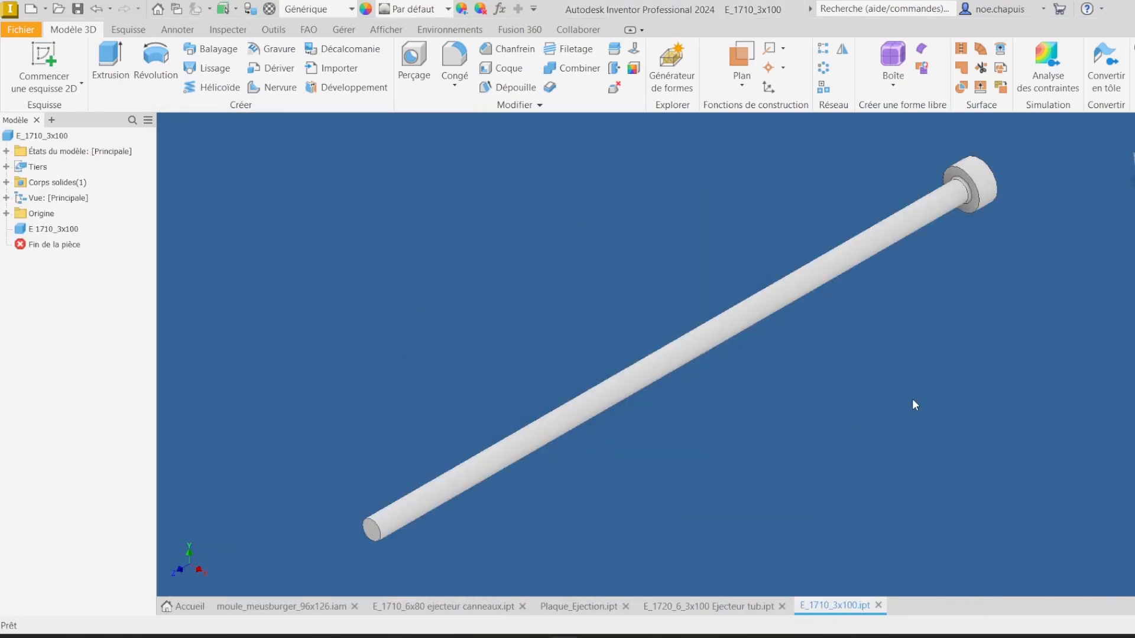
Step: Chamfer the pin's tip edge by 0.5 mm
{"action": "scroll", "coordinate": [650, 390], "scroll_direction": "up", "scroll_amount": 3}
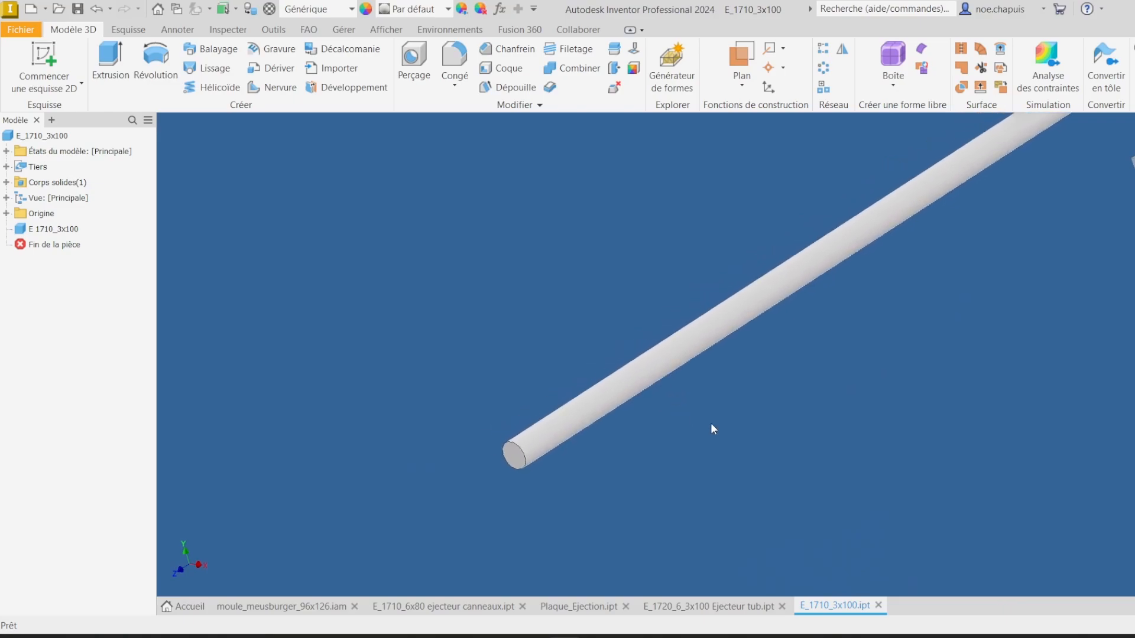
{"action": "left_click", "coordinate": [479, 52]}
{"action": "scroll", "coordinate": [515, 425], "scroll_direction": "up", "scroll_amount": 1}
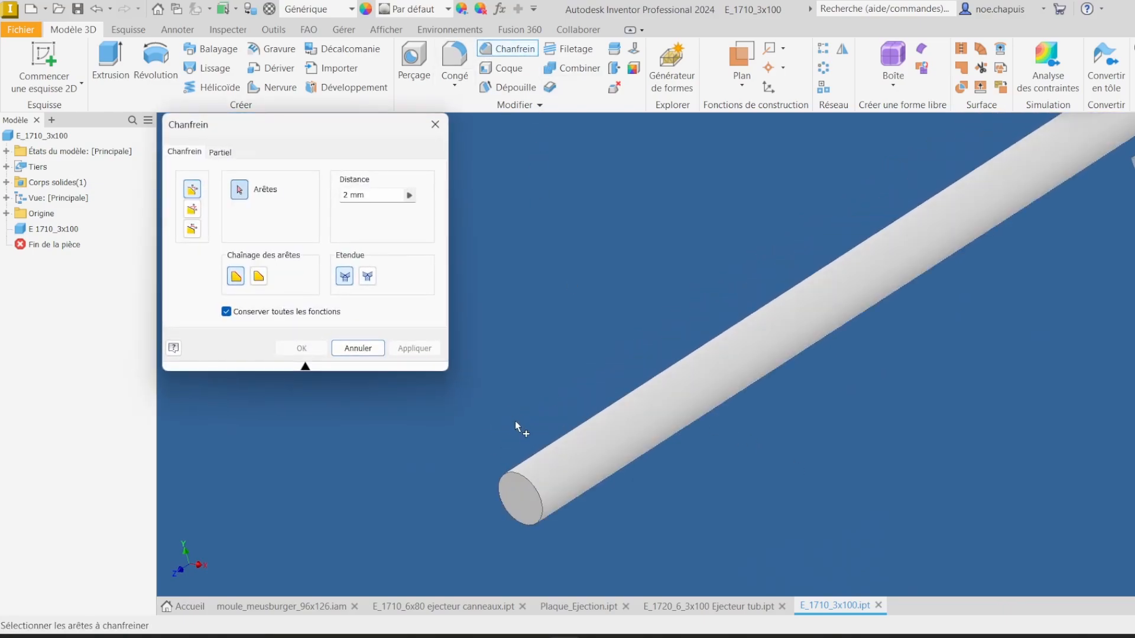
{"action": "left_click", "coordinate": [535, 491]}
{"action": "type", "text": "0.5"}
{"action": "middle_click_drag", "start_coordinate": [534, 490], "coordinate": [661, 339], "text": "shift"}
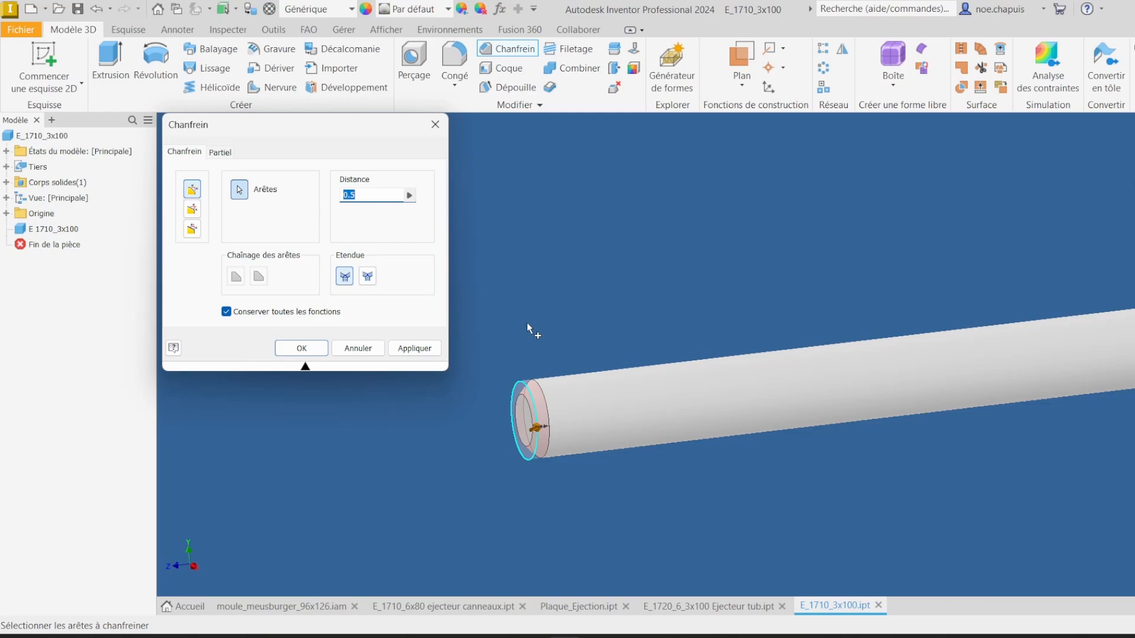
{"action": "left_click", "coordinate": [426, 350]}
{"action": "left_click", "coordinate": [360, 349]}
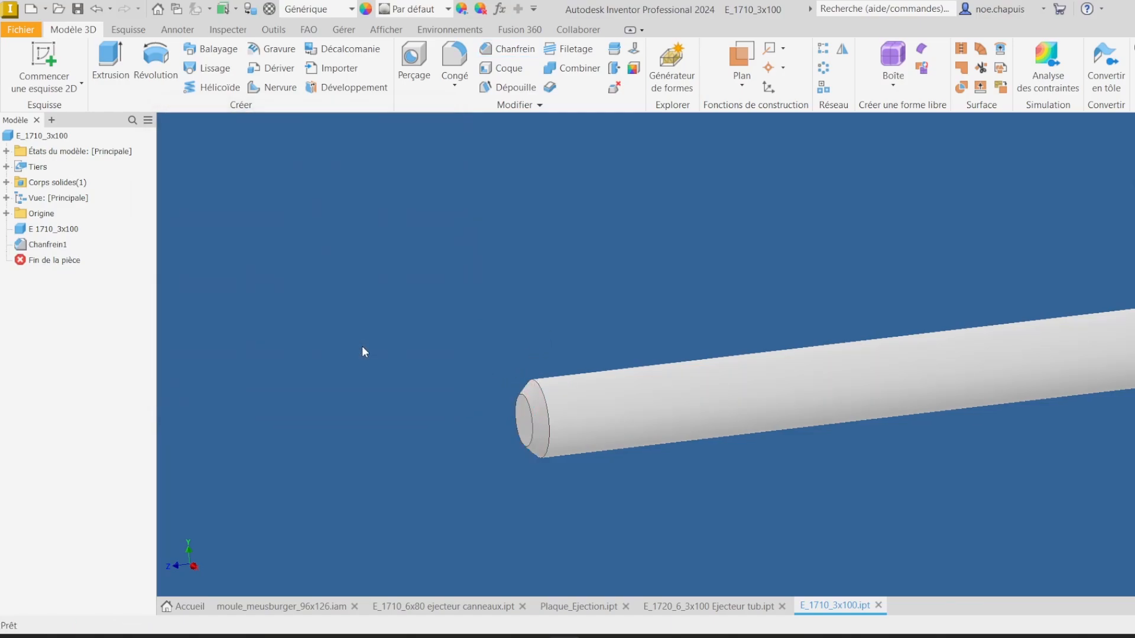
Step: Save the part under the name E_1710_3x100 broche
{"action": "left_click", "coordinate": [20, 29]}
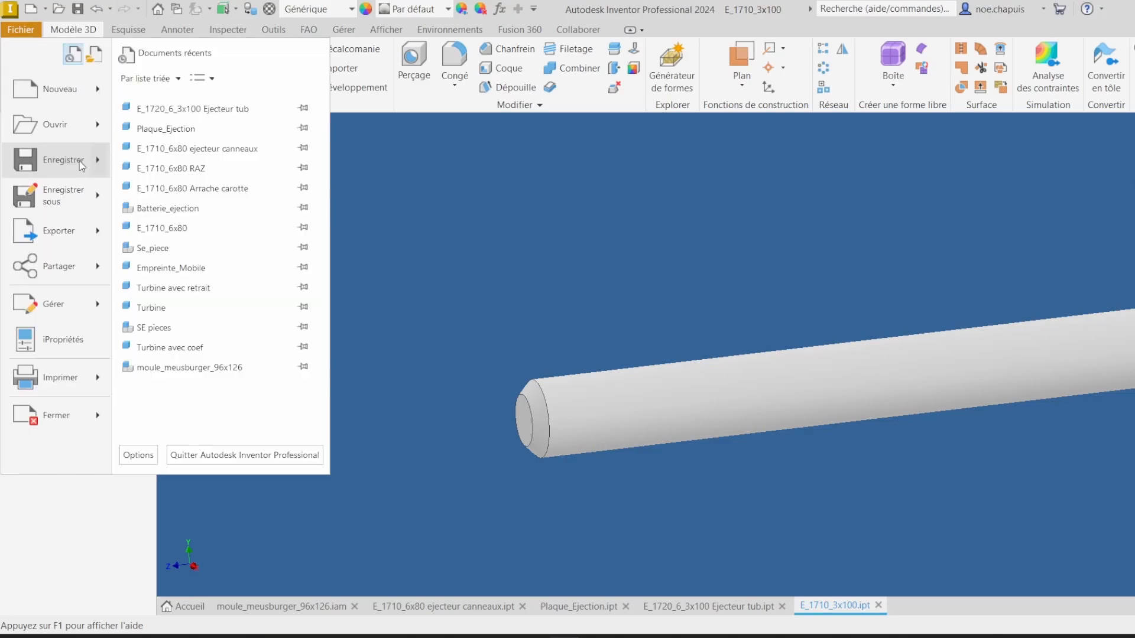
{"action": "left_click", "coordinate": [52, 196]}
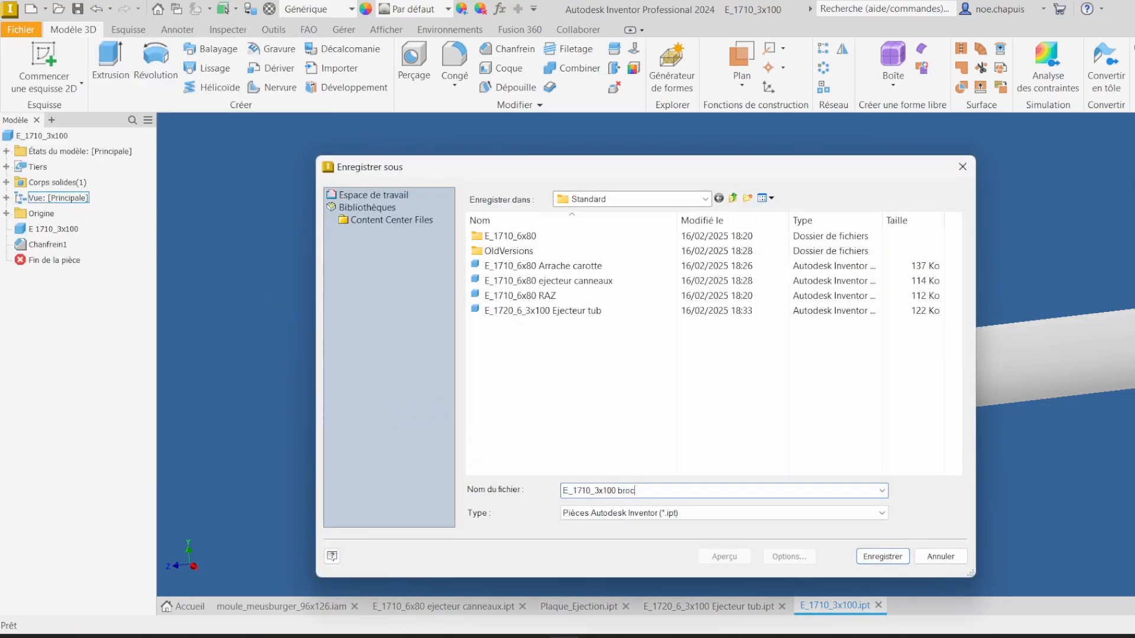
{"action": "key", "text": "Return"}
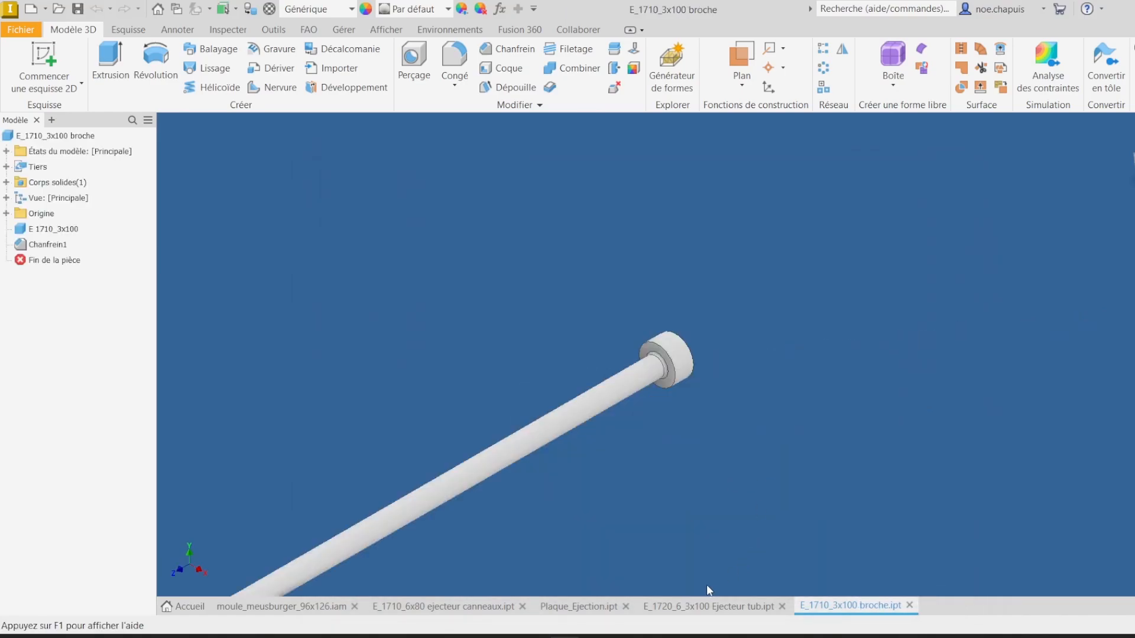
Step: Examine and measure the head of the tubular ejector pin in its part window
{"action": "scroll", "coordinate": [750, 485], "scroll_direction": "down", "scroll_amount": 1}
{"action": "middle_click_drag", "start_coordinate": [759, 452], "coordinate": [897, 334]}
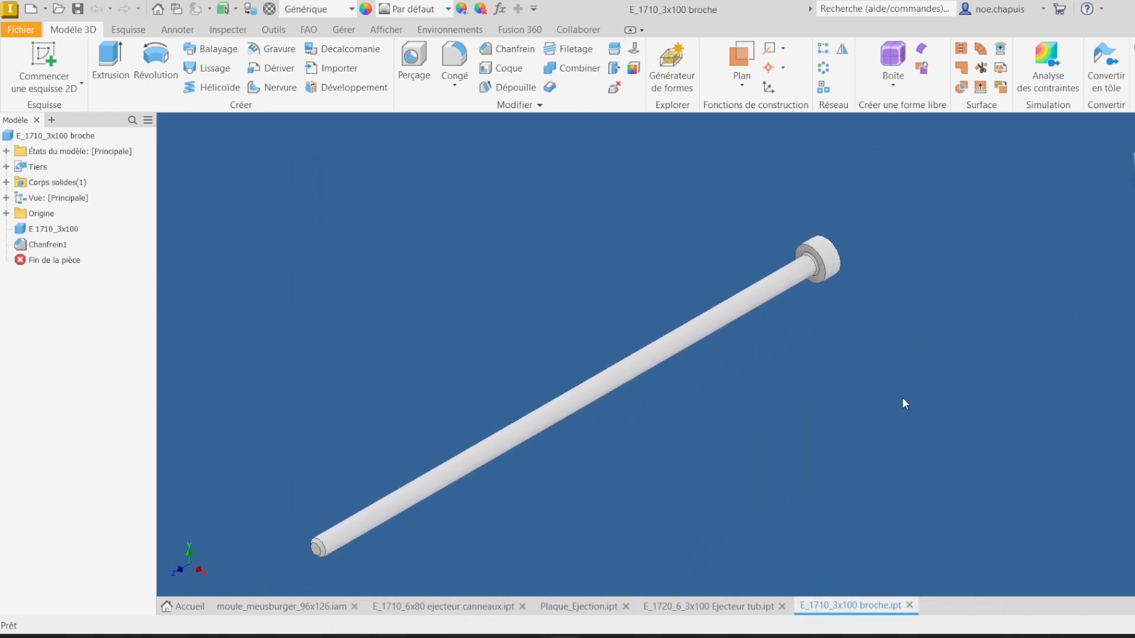
{"action": "left_click", "coordinate": [746, 607]}
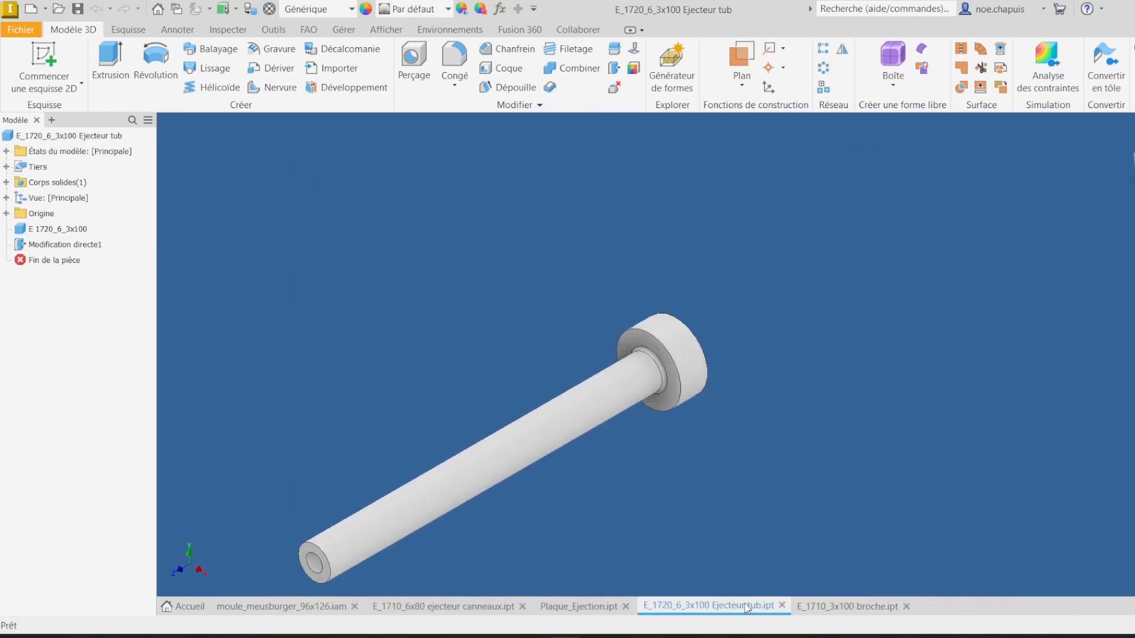
{"action": "key", "text": "m"}
{"action": "left_click", "coordinate": [634, 379]}
{"action": "left_click", "coordinate": [851, 366]}
{"action": "scroll", "coordinate": [707, 317], "scroll_direction": "up", "scroll_amount": 3}
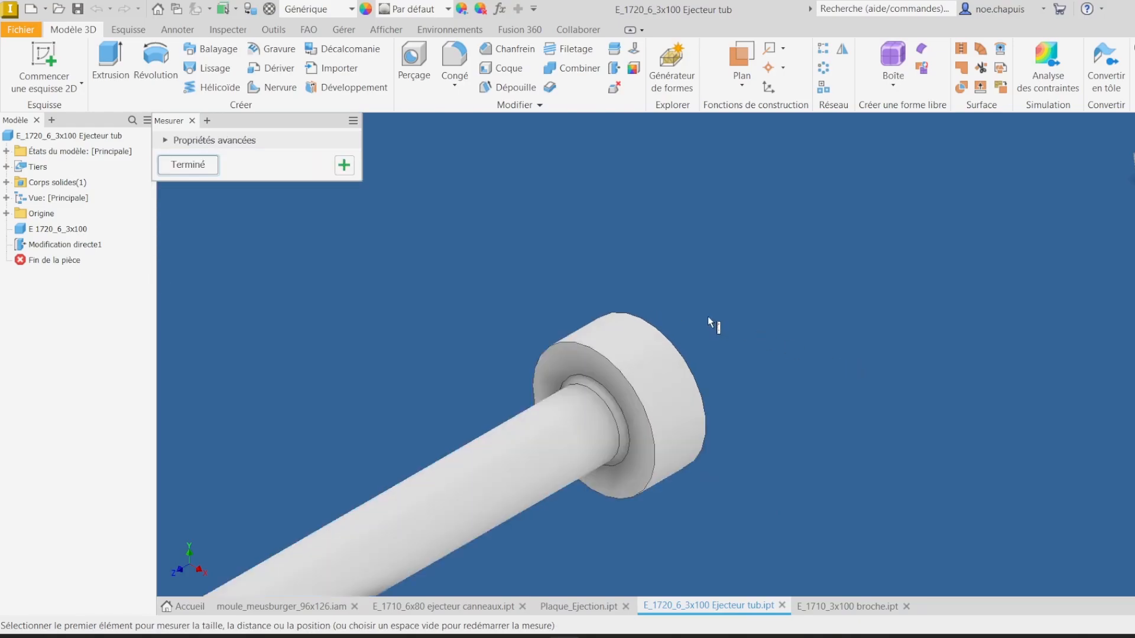
{"action": "scroll", "coordinate": [481, 417], "scroll_direction": "up", "scroll_amount": 3}
{"action": "scroll", "coordinate": [593, 385], "scroll_direction": "down", "scroll_amount": 4}
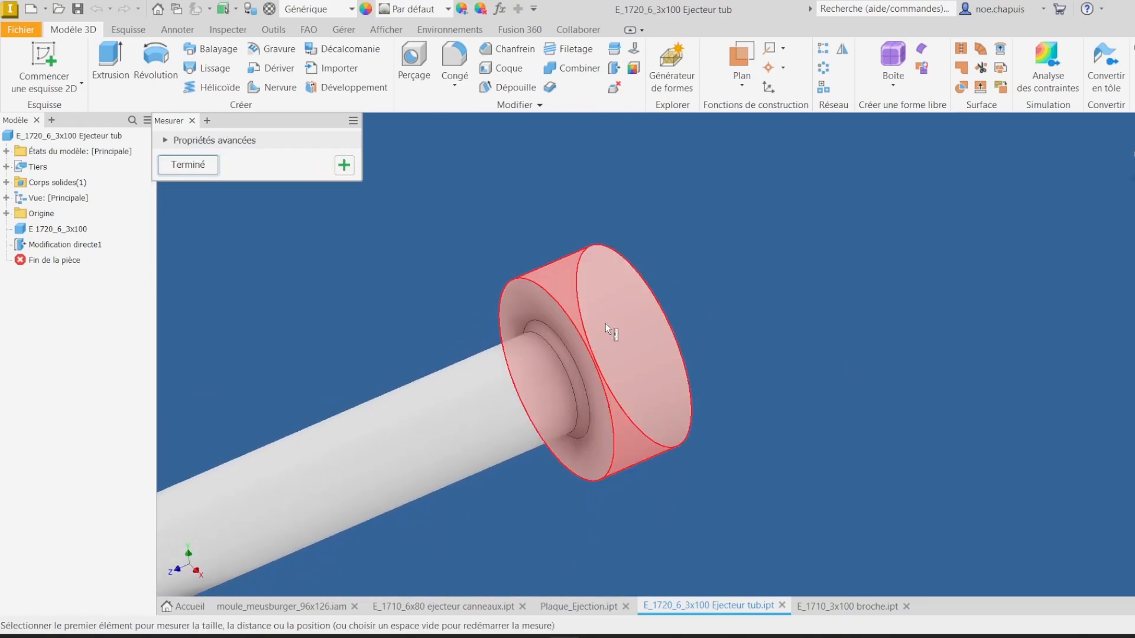
{"action": "left_click", "coordinate": [605, 323]}
{"action": "middle_click_drag", "start_coordinate": [697, 324], "coordinate": [782, 300], "text": "shift"}
{"action": "left_click", "coordinate": [840, 297]}
{"action": "left_click", "coordinate": [563, 280]}
{"action": "left_click", "coordinate": [782, 300]}
{"action": "middle_click_drag", "start_coordinate": [975, 304], "coordinate": [935, 303], "text": "shift"}
{"action": "left_click", "coordinate": [935, 303]}
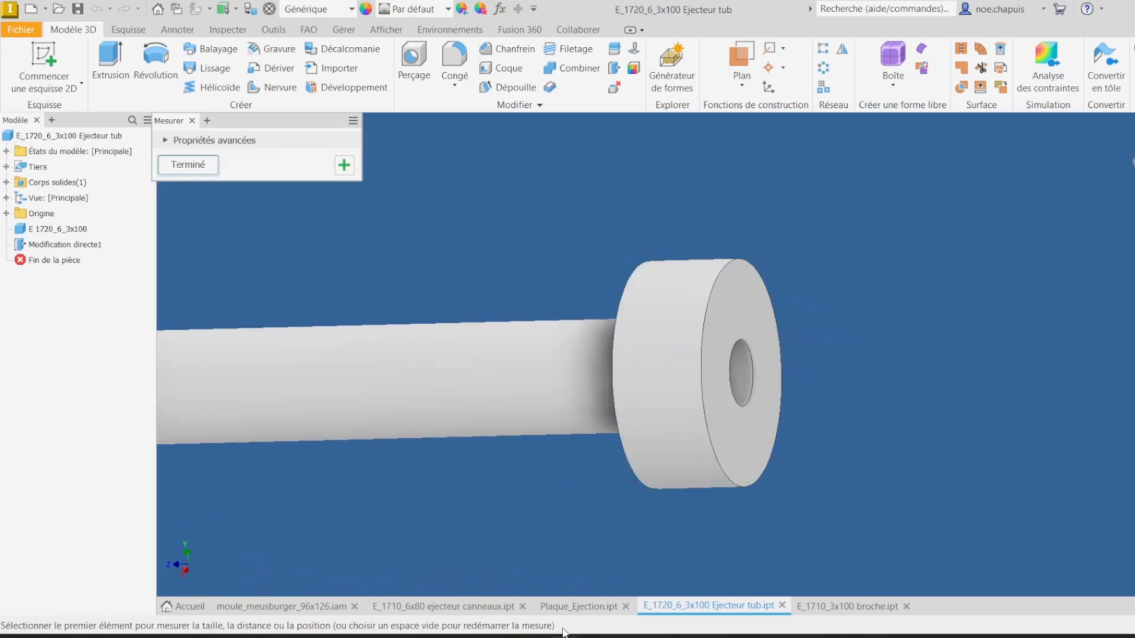
Step: Drill two 6 mm counterbored holes at the sketch points of the ejector plate, counterbore 12.5 mm diameter and 4 mm deep
{"action": "left_click", "coordinate": [604, 606]}
{"action": "scroll", "coordinate": [856, 247], "scroll_direction": "up", "scroll_amount": 5}
{"action": "middle_click_drag", "start_coordinate": [857, 254], "coordinate": [946, 346], "text": "shift"}
{"action": "scroll", "coordinate": [945, 346], "scroll_direction": "down", "scroll_amount": 4}
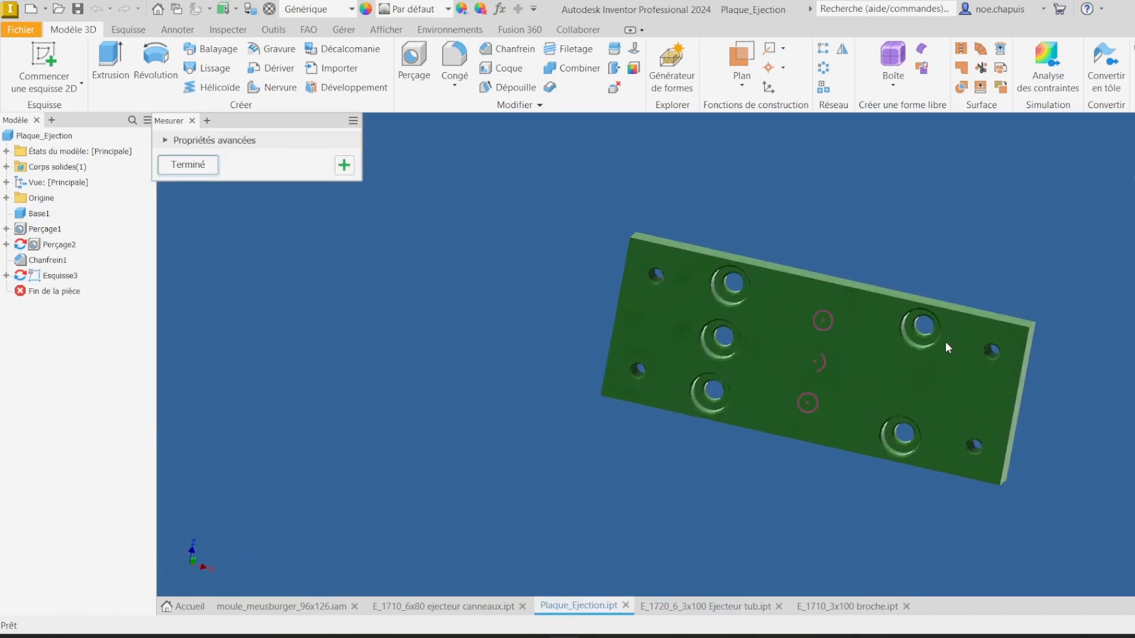
{"action": "left_click", "coordinate": [414, 62]}
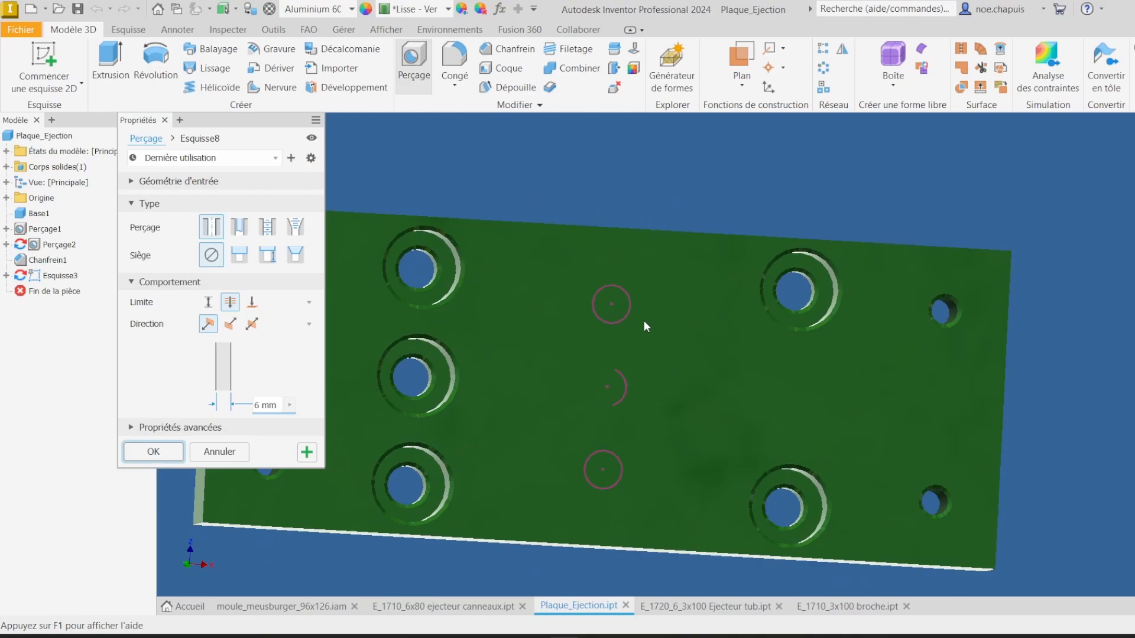
{"action": "left_click", "coordinate": [611, 304]}
{"action": "left_click", "coordinate": [604, 472]}
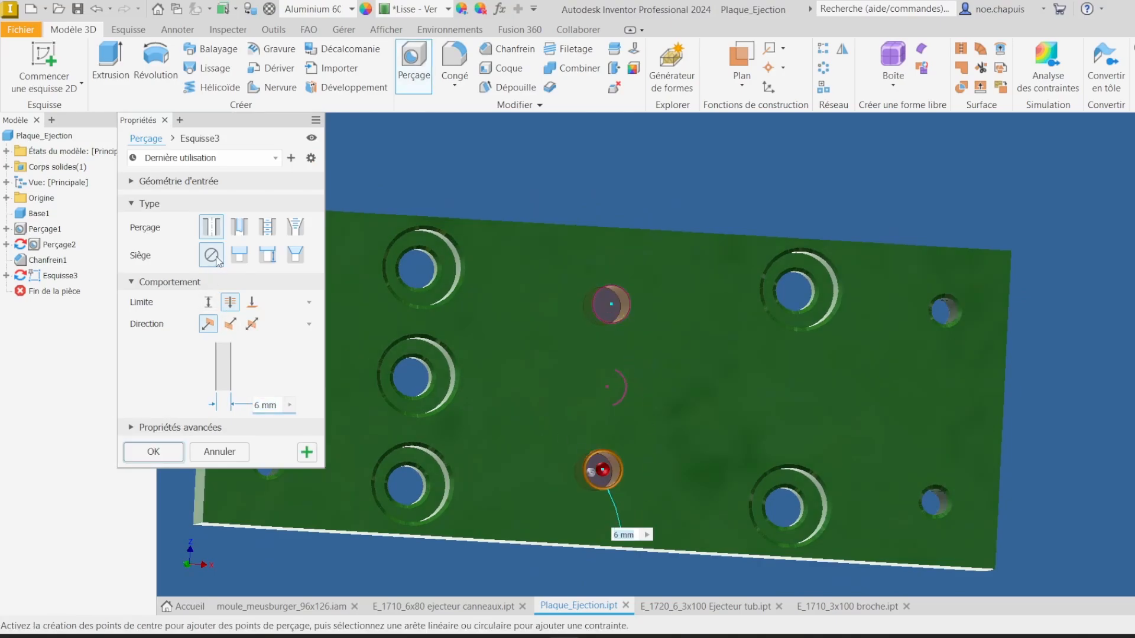
{"action": "left_click", "coordinate": [239, 254]}
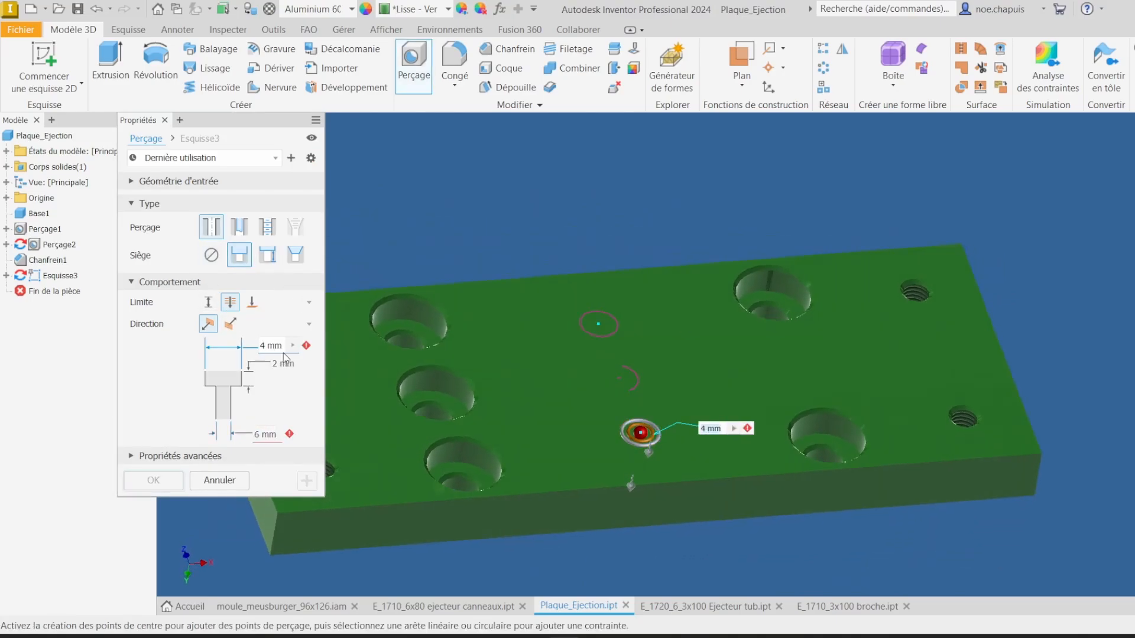
{"action": "left_click", "coordinate": [266, 434]}
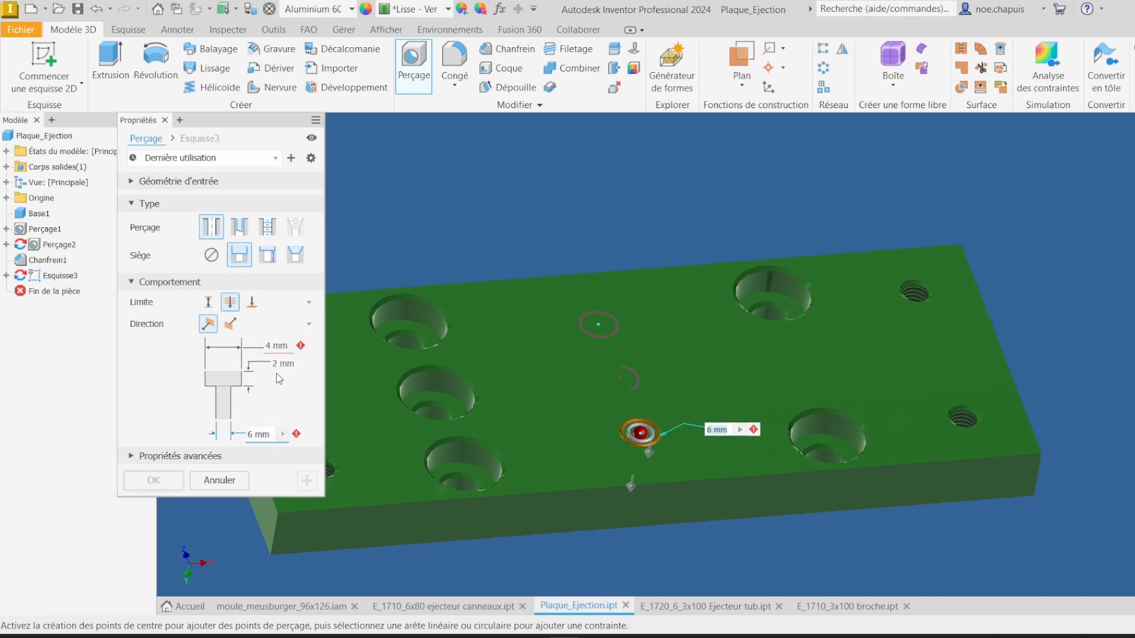
{"action": "left_click", "coordinate": [273, 346]}
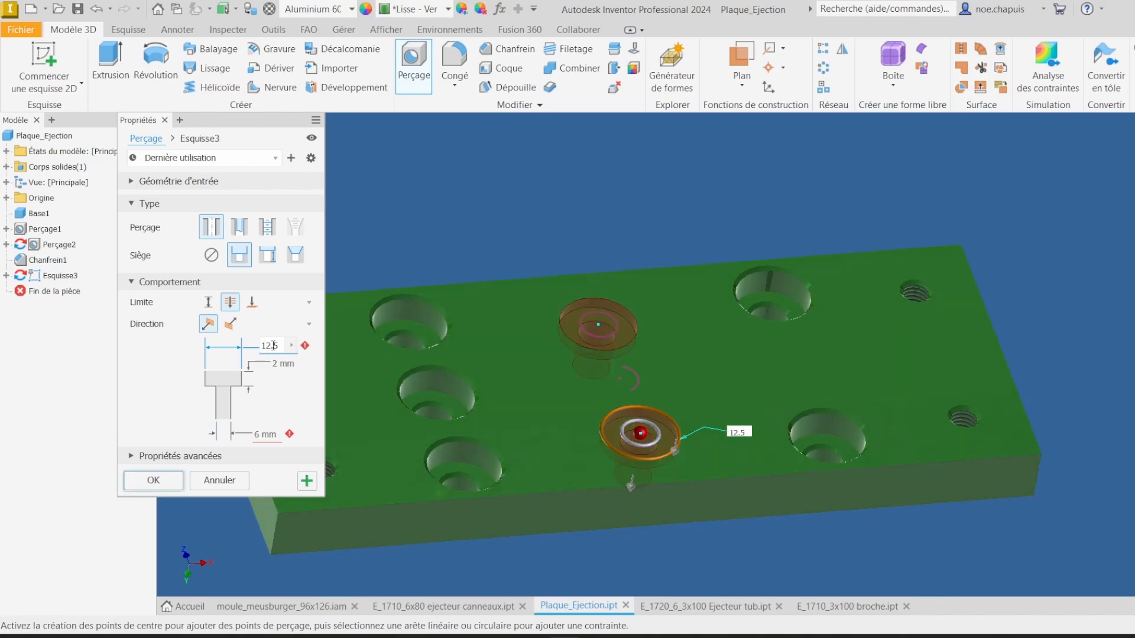
{"action": "left_click", "coordinate": [287, 363]}
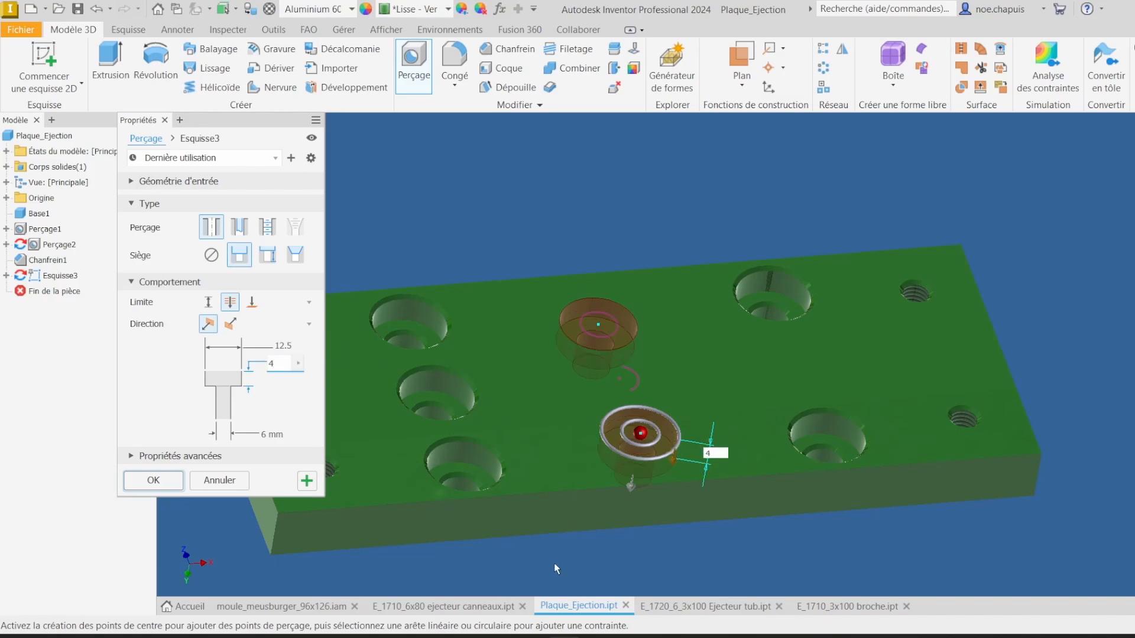
{"action": "left_click", "coordinate": [178, 485]}
Step: Switch between the ejector pin part windows and measure the head thickness of the tubular ejector
{"action": "left_click", "coordinate": [848, 606]}
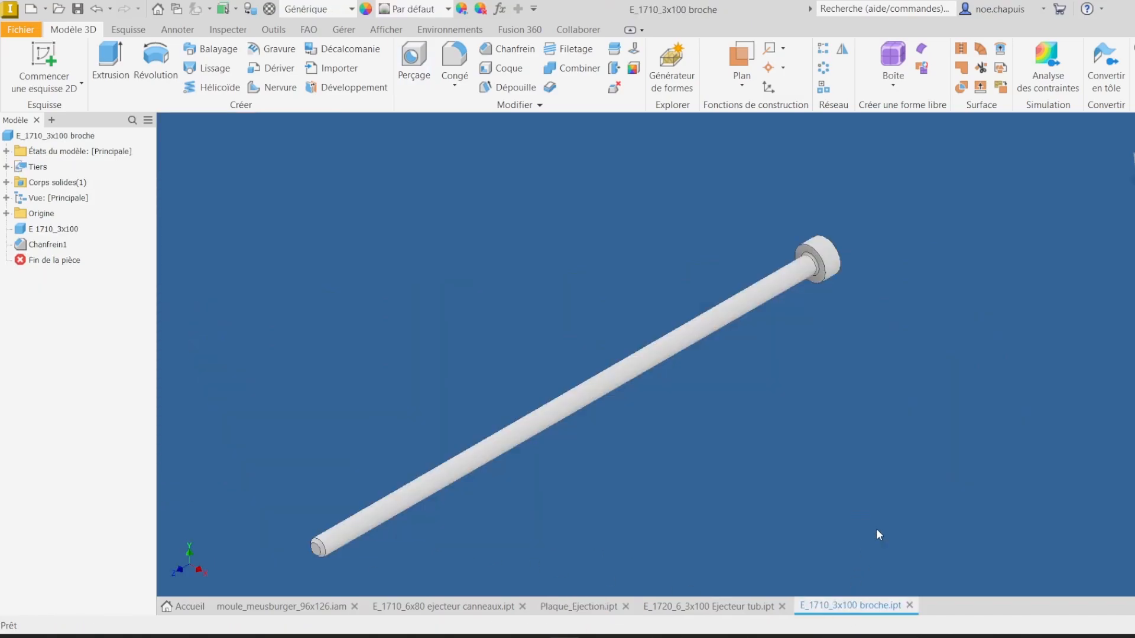
{"action": "left_click", "coordinate": [706, 605]}
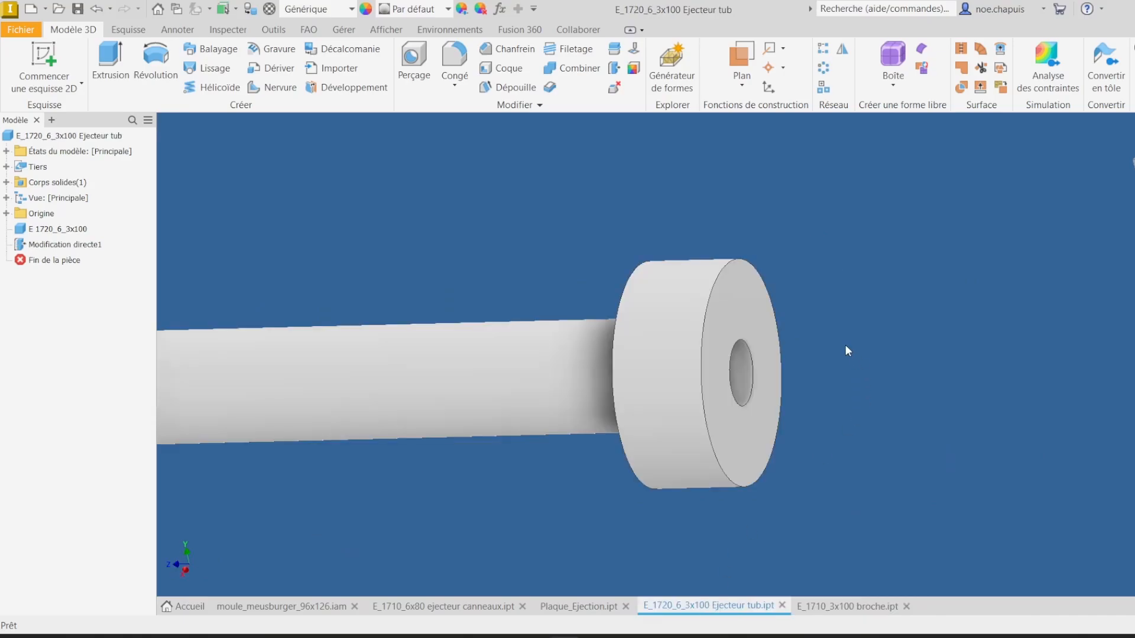
{"action": "key", "text": "m"}
{"action": "left_click", "coordinate": [651, 240]}
{"action": "middle_click_drag", "start_coordinate": [651, 240], "coordinate": [946, 256], "text": "shift"}
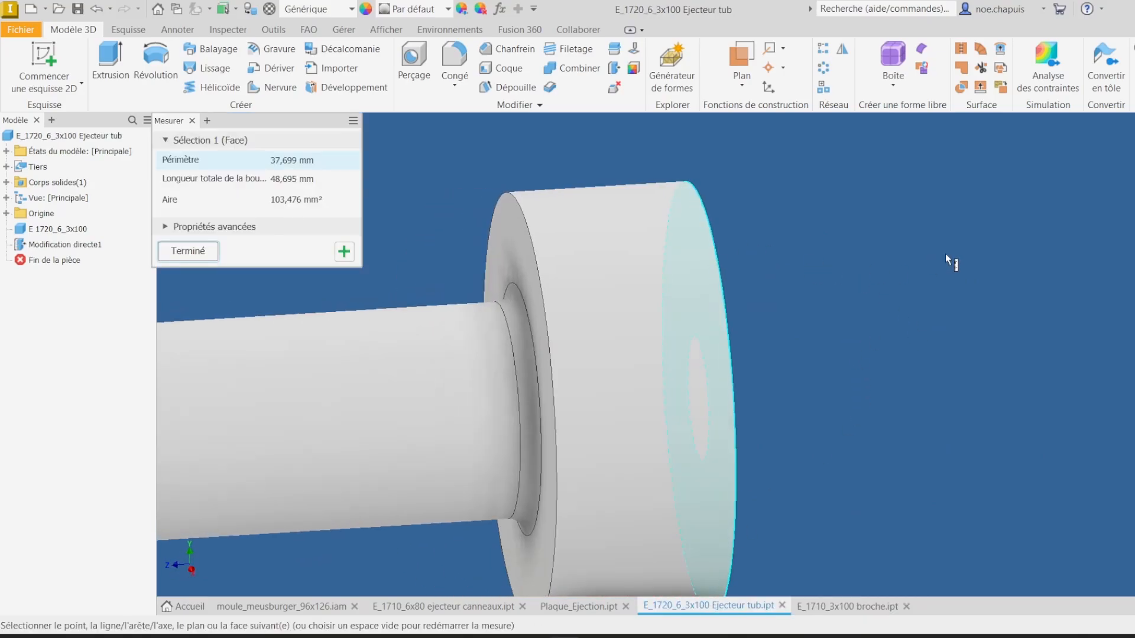
{"action": "left_click", "coordinate": [945, 256]}
{"action": "left_click", "coordinate": [510, 243]}
{"action": "middle_click_drag", "start_coordinate": [828, 266], "coordinate": [671, 276], "text": "shift"}
{"action": "left_click", "coordinate": [792, 267]}
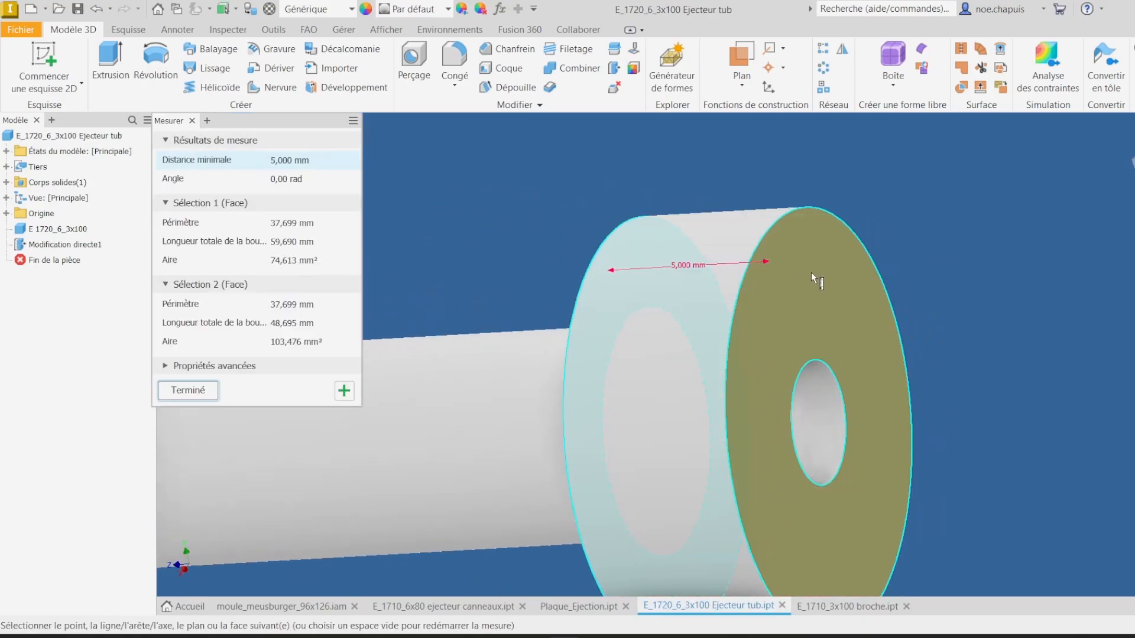
{"action": "left_click", "coordinate": [564, 606]}
{"action": "left_click", "coordinate": [467, 606]}
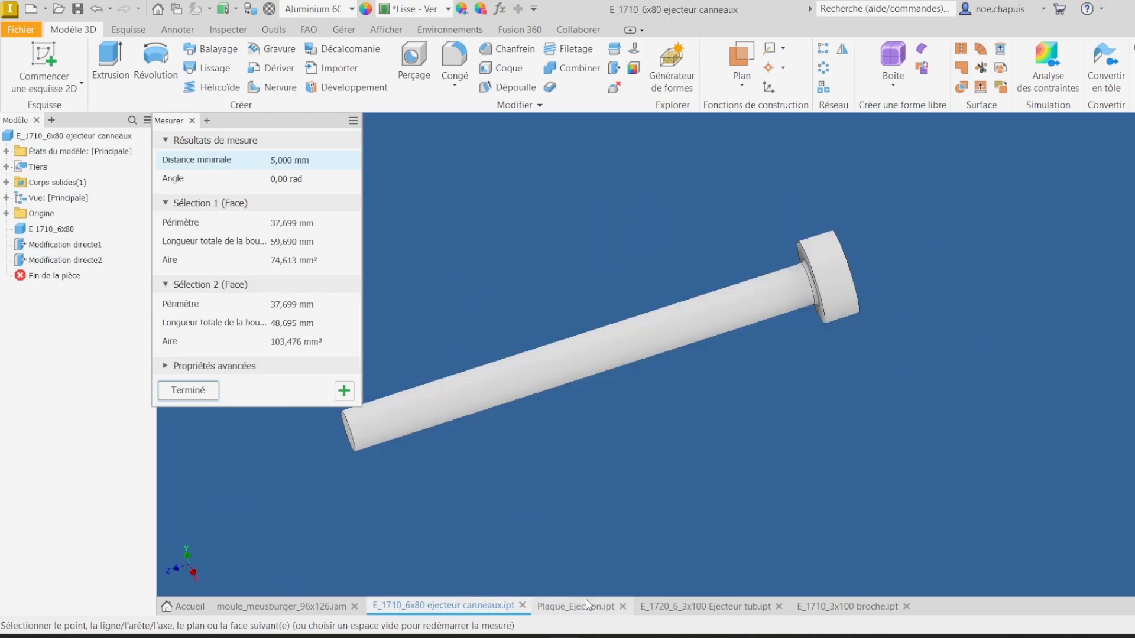
{"action": "left_click", "coordinate": [582, 605]}
{"action": "left_click", "coordinate": [185, 393]}
{"action": "left_click", "coordinate": [704, 606]}
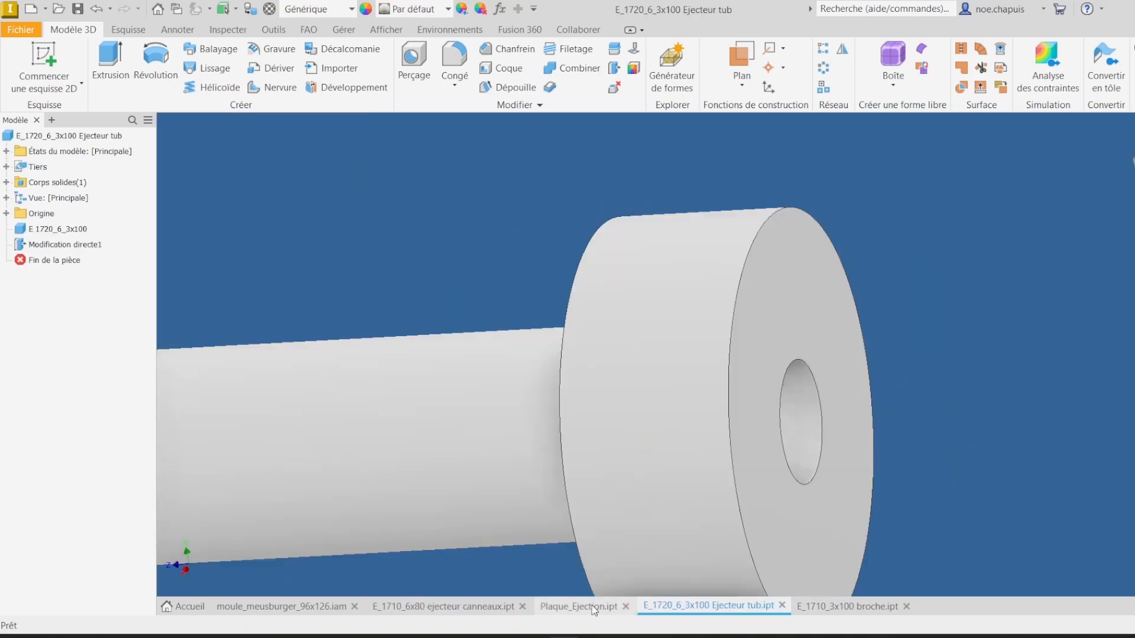
{"action": "left_click", "coordinate": [590, 608]}
Step: Edit the existing counterbored holes in the ejector plate and set the counterbore depth to 5 mm
{"action": "double_click", "coordinate": [60, 276]}
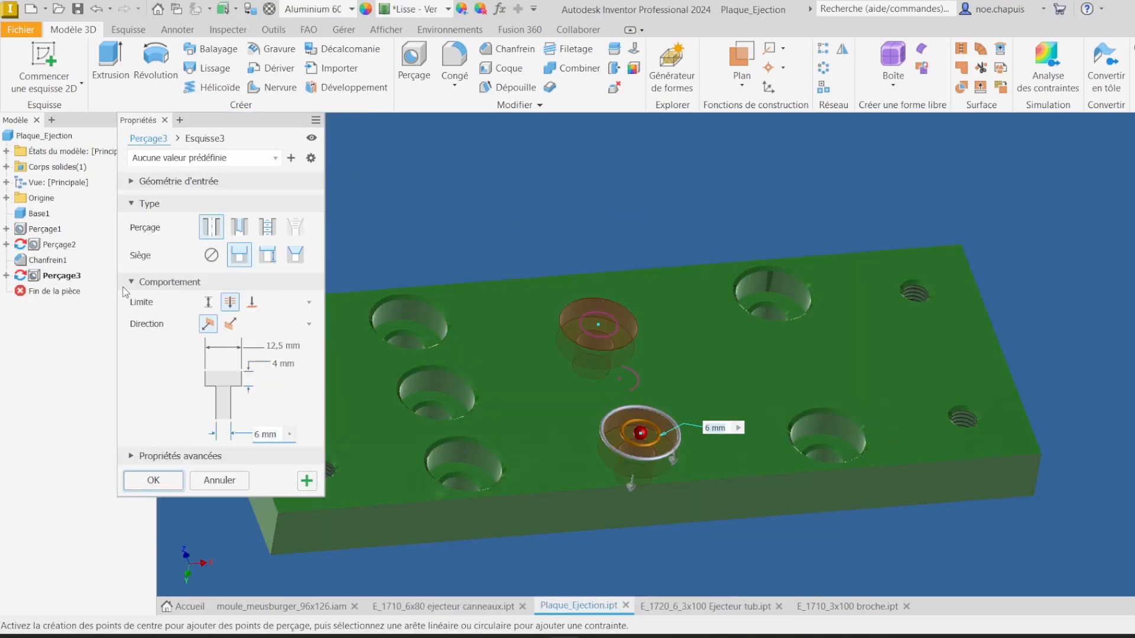
{"action": "left_click", "coordinate": [275, 364]}
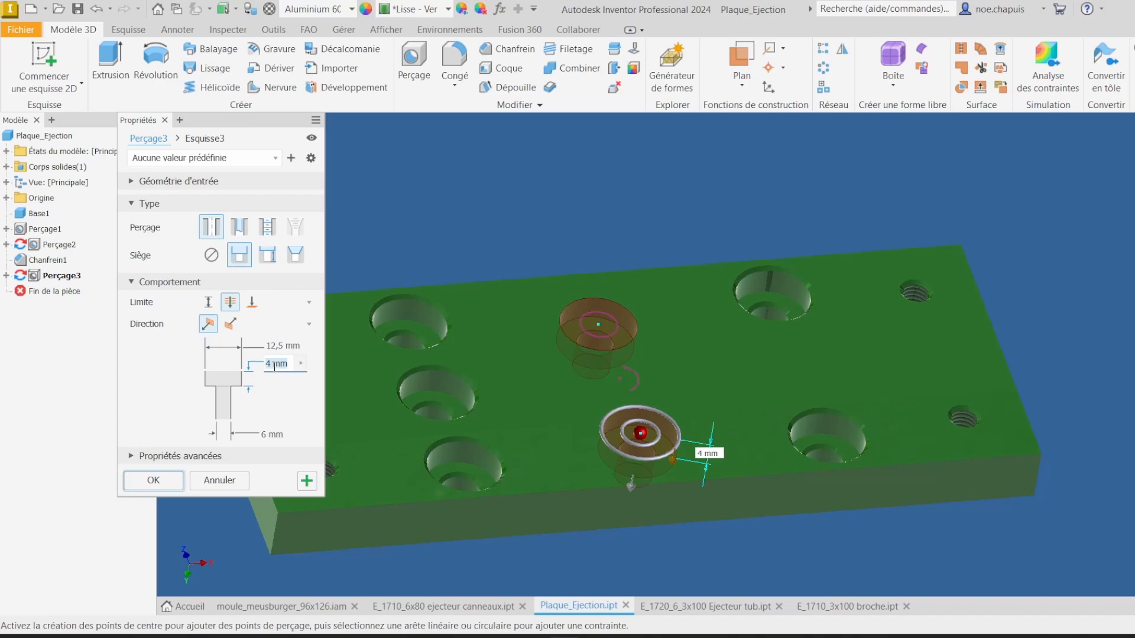
{"action": "key", "text": "Return"}
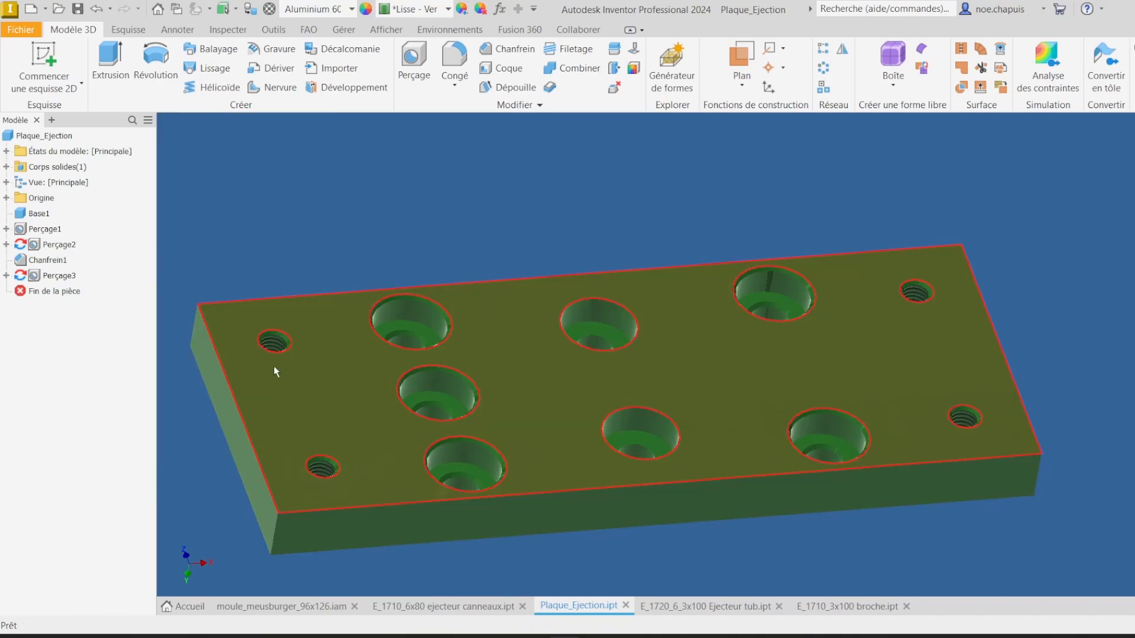
Step: Measure the shank diameter and head thickness of the E_1710_6x80 ejecteur canneaux pin
{"action": "middle_click_drag", "start_coordinate": [709, 307], "coordinate": [555, 412], "text": "shift"}
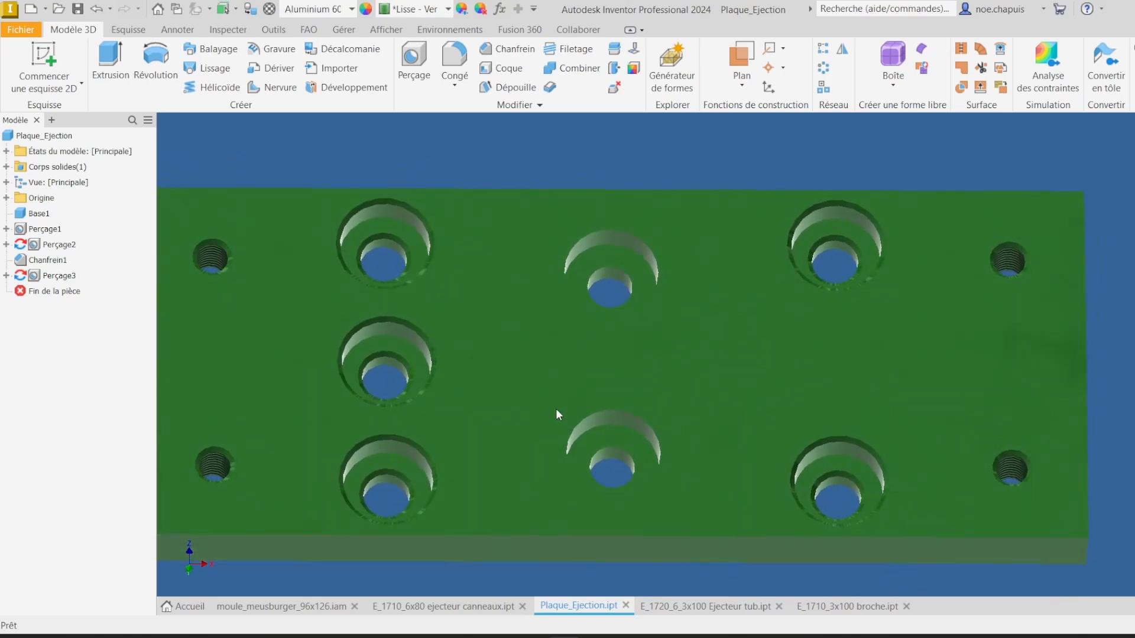
{"action": "left_click", "coordinate": [453, 609]}
{"action": "key", "text": "m"}
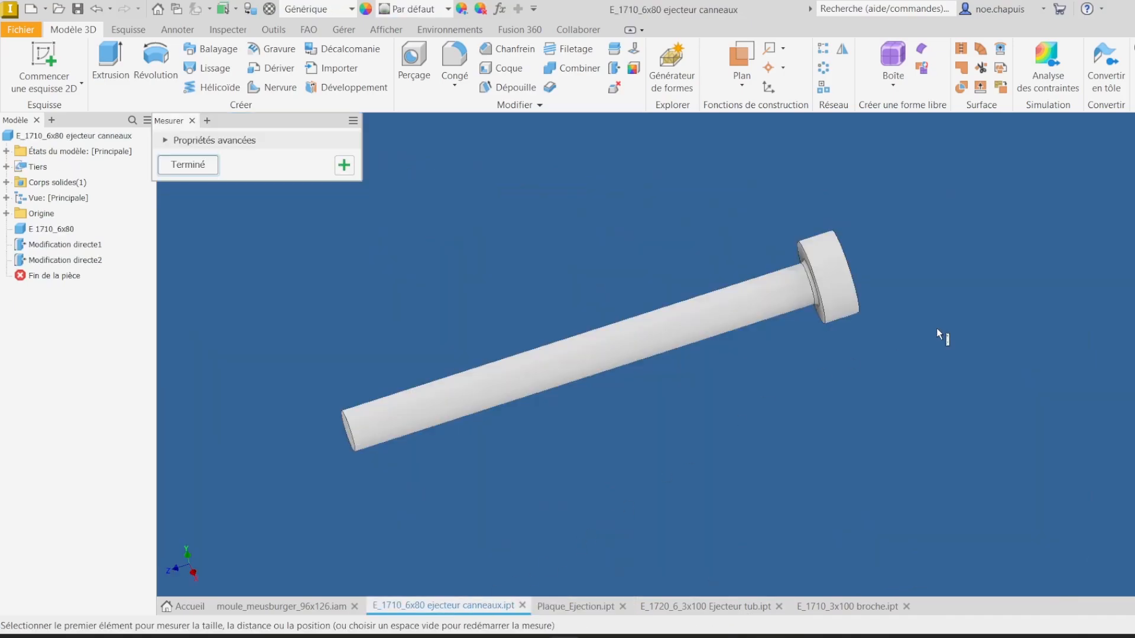
{"action": "middle_click_drag", "start_coordinate": [936, 329], "coordinate": [942, 347], "text": "shift"}
{"action": "left_click", "coordinate": [806, 387]}
{"action": "middle_click_drag", "start_coordinate": [875, 394], "coordinate": [1014, 449], "text": "shift"}
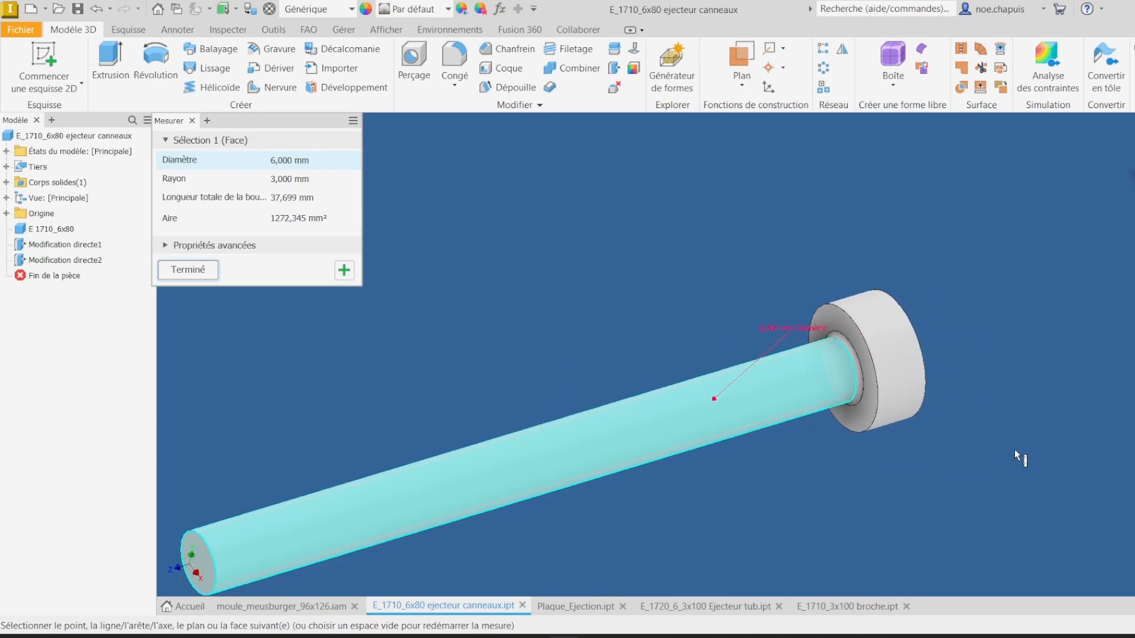
{"action": "left_click", "coordinate": [1014, 449]}
{"action": "scroll", "coordinate": [921, 336], "scroll_direction": "down", "scroll_amount": 1}
{"action": "left_click", "coordinate": [922, 336]}
{"action": "left_click", "coordinate": [1062, 328]}
{"action": "middle_click_drag", "start_coordinate": [922, 336], "coordinate": [846, 369], "text": "shift"}
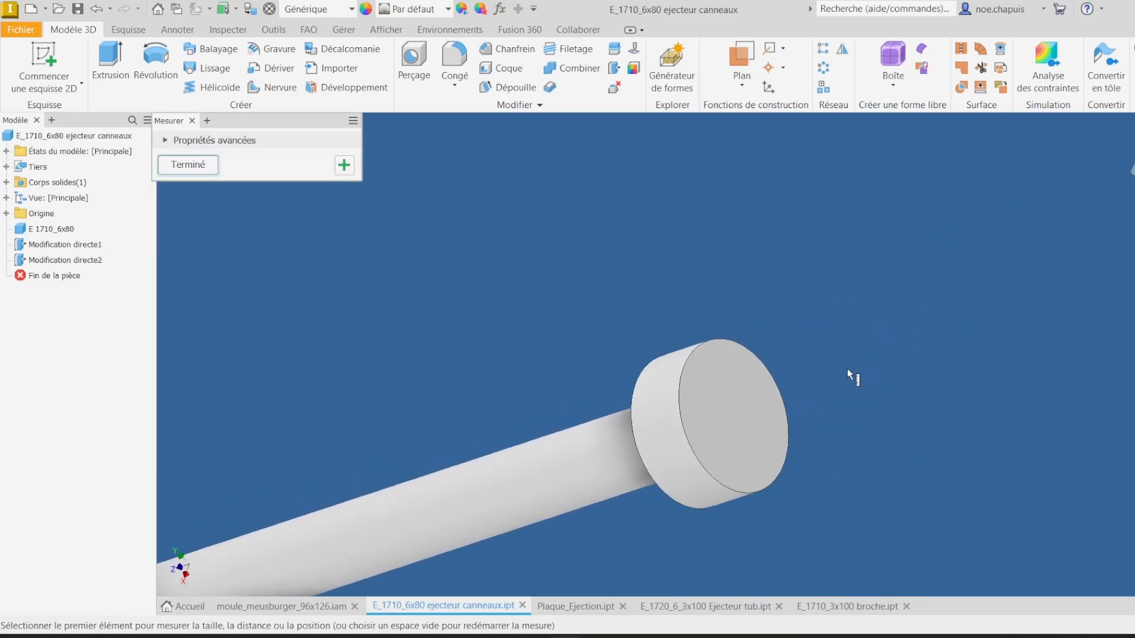
{"action": "left_click", "coordinate": [715, 403]}
{"action": "middle_click_drag", "start_coordinate": [715, 403], "coordinate": [878, 352], "text": "shift"}
{"action": "left_click", "coordinate": [865, 353]}
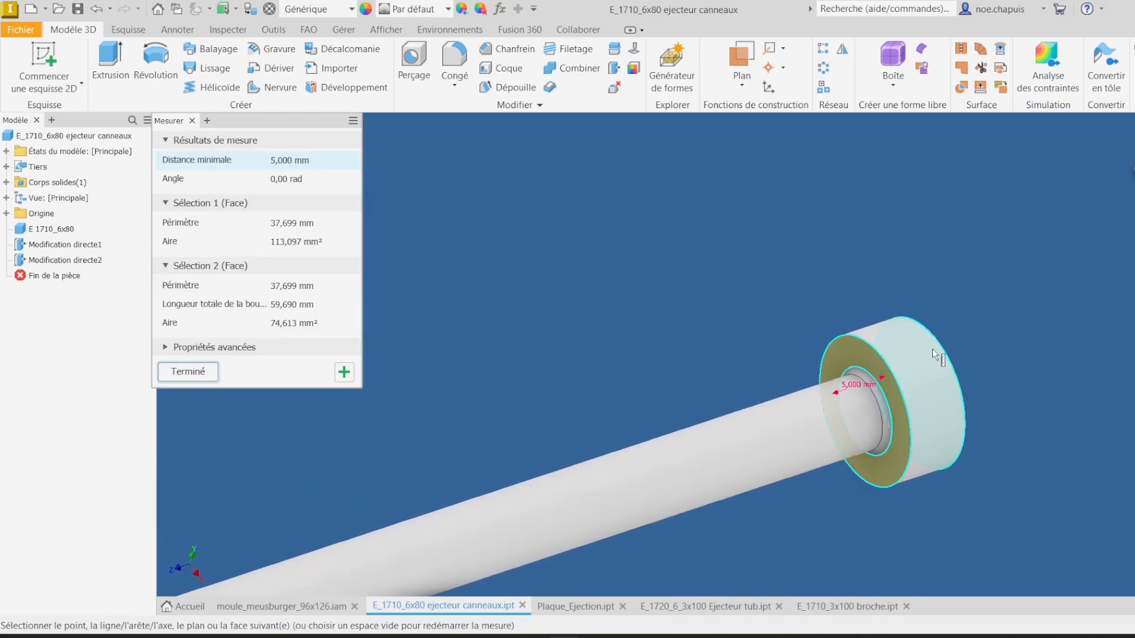
{"action": "left_click", "coordinate": [1019, 334]}
{"action": "left_click", "coordinate": [578, 606]}
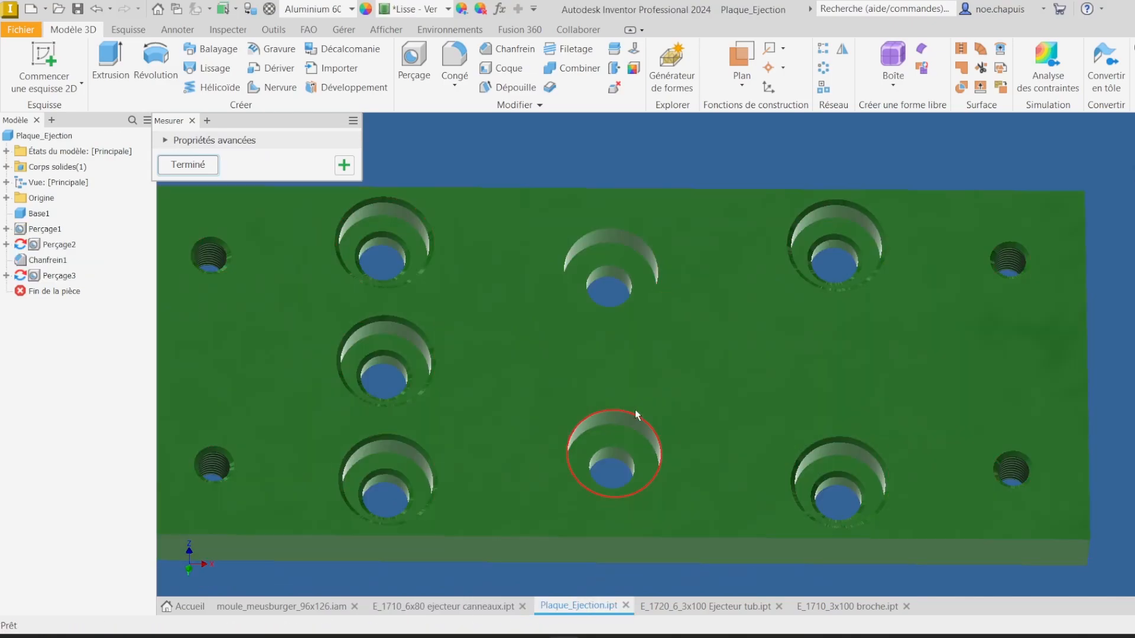
Step: Share the hole sketch of the ejector plate so its remaining centre point can be reused
{"action": "left_click", "coordinate": [6, 276]}
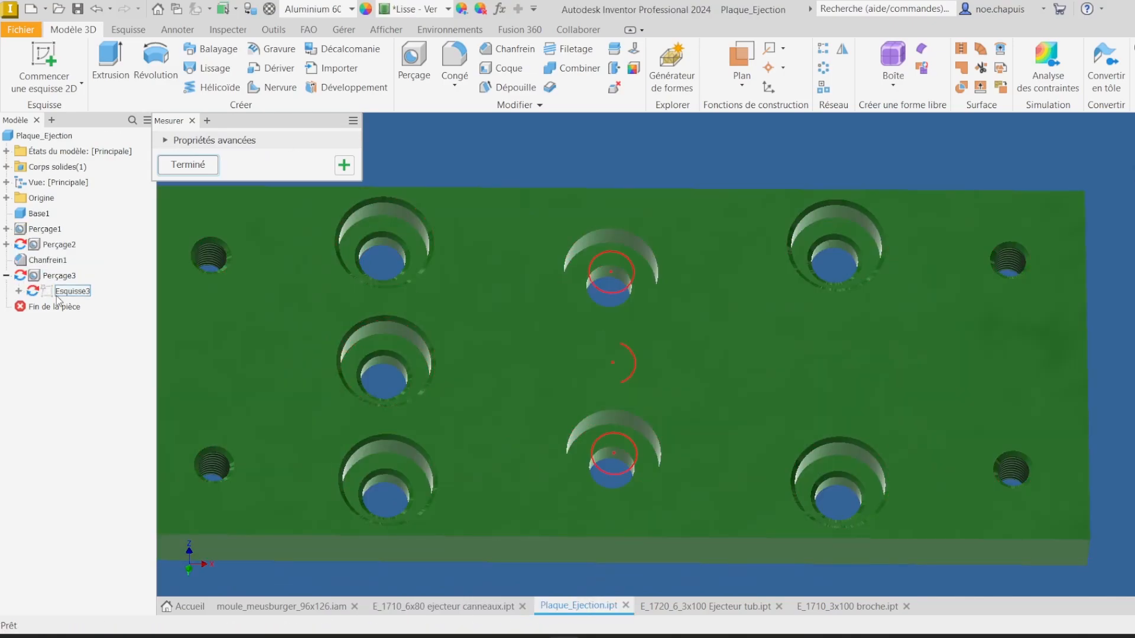
{"action": "right_click", "coordinate": [70, 294]}
{"action": "left_click", "coordinate": [102, 449]}
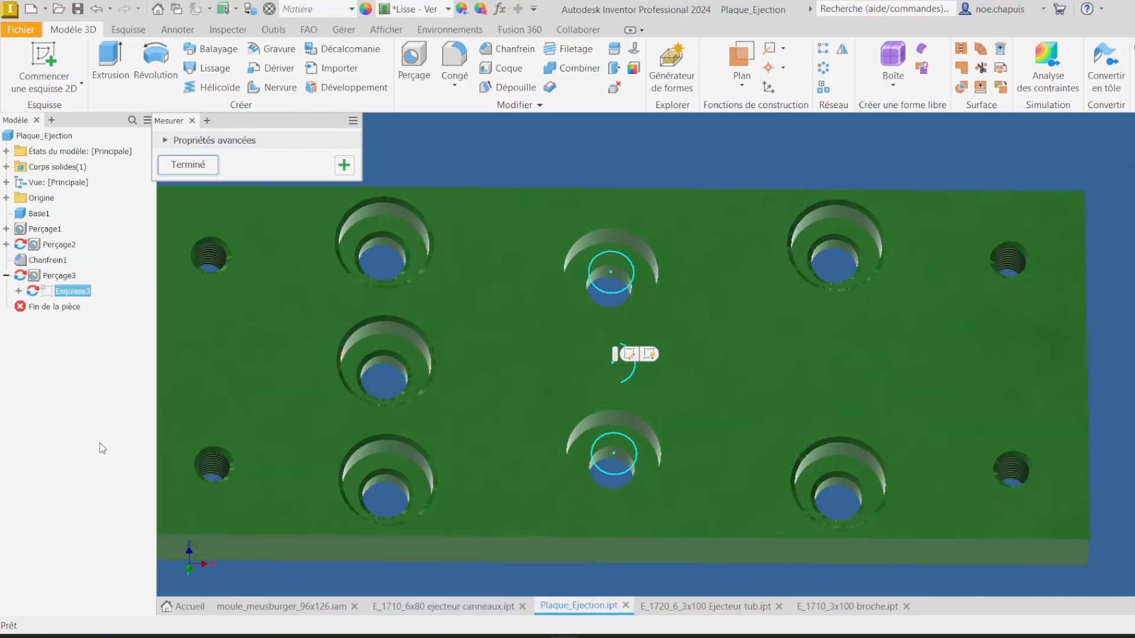
{"action": "right_click", "coordinate": [70, 292]}
{"action": "left_click", "coordinate": [104, 451]}
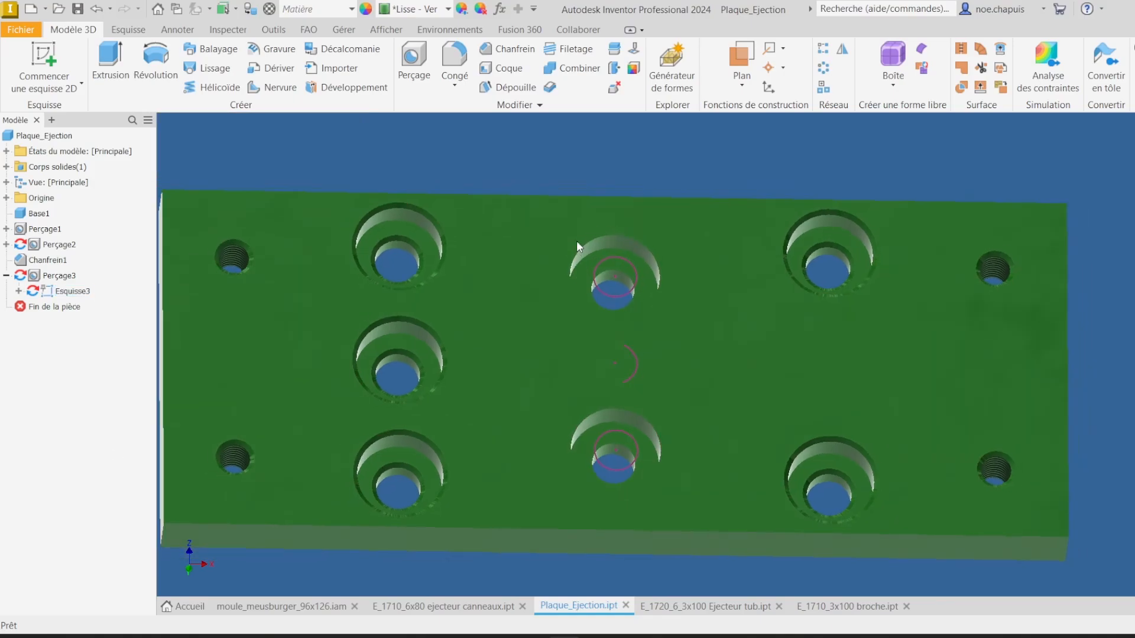
Step: Drill a 6 mm counterbored hole at the middle sketch point, counterbore 12.5 mm diameter and 5 mm deep
{"action": "left_click", "coordinate": [413, 62]}
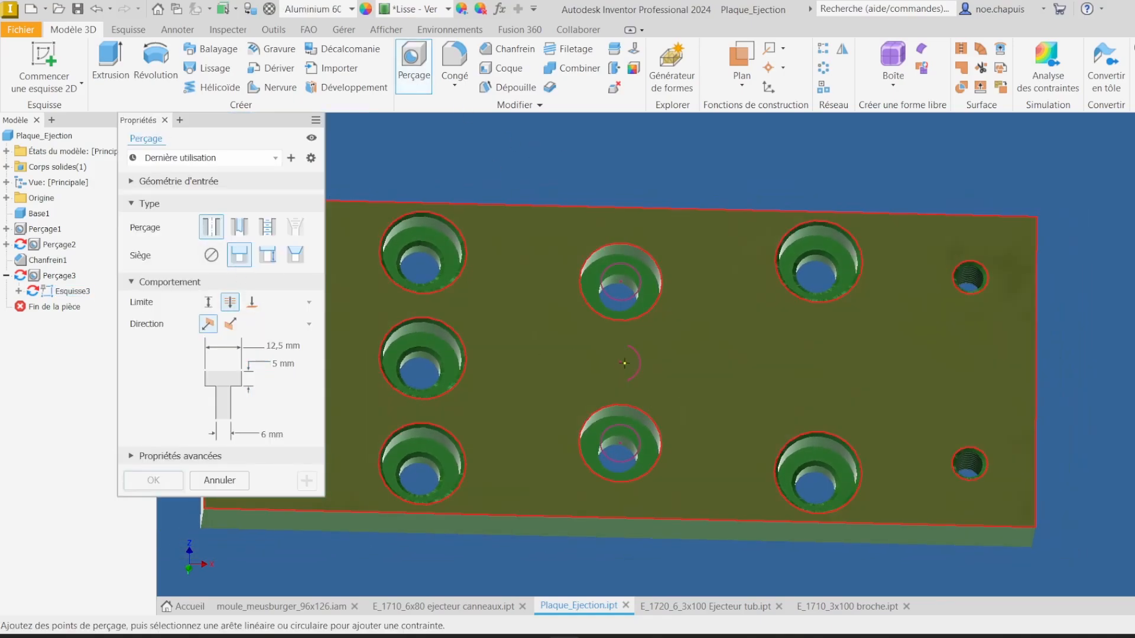
{"action": "key", "text": "Escape"}
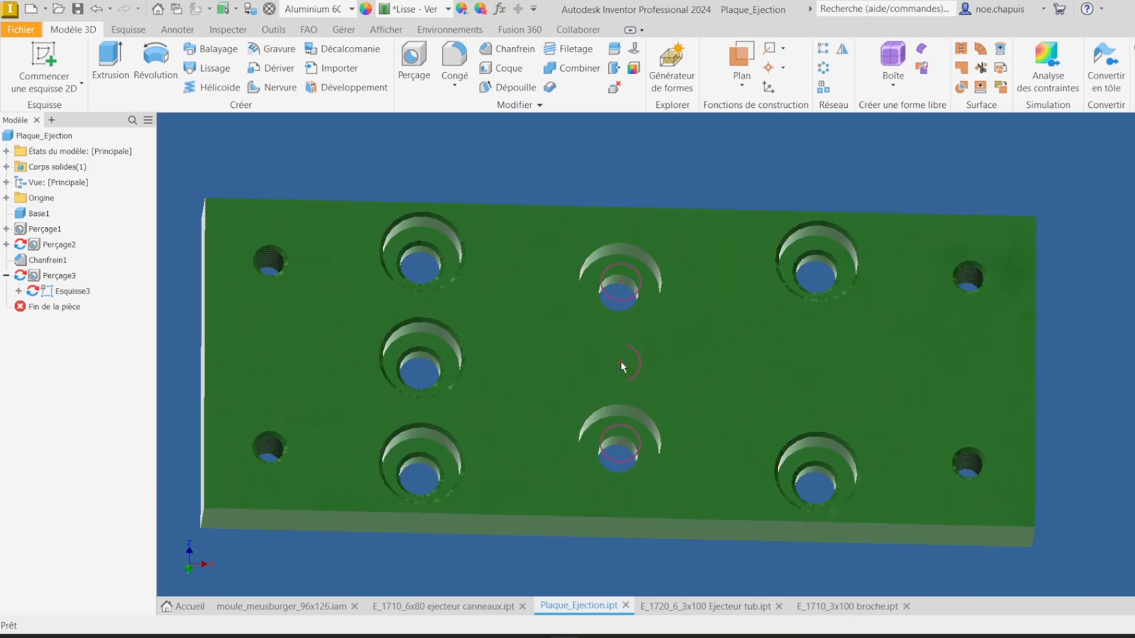
{"action": "left_click", "coordinate": [621, 362]}
{"action": "left_click", "coordinate": [413, 62]}
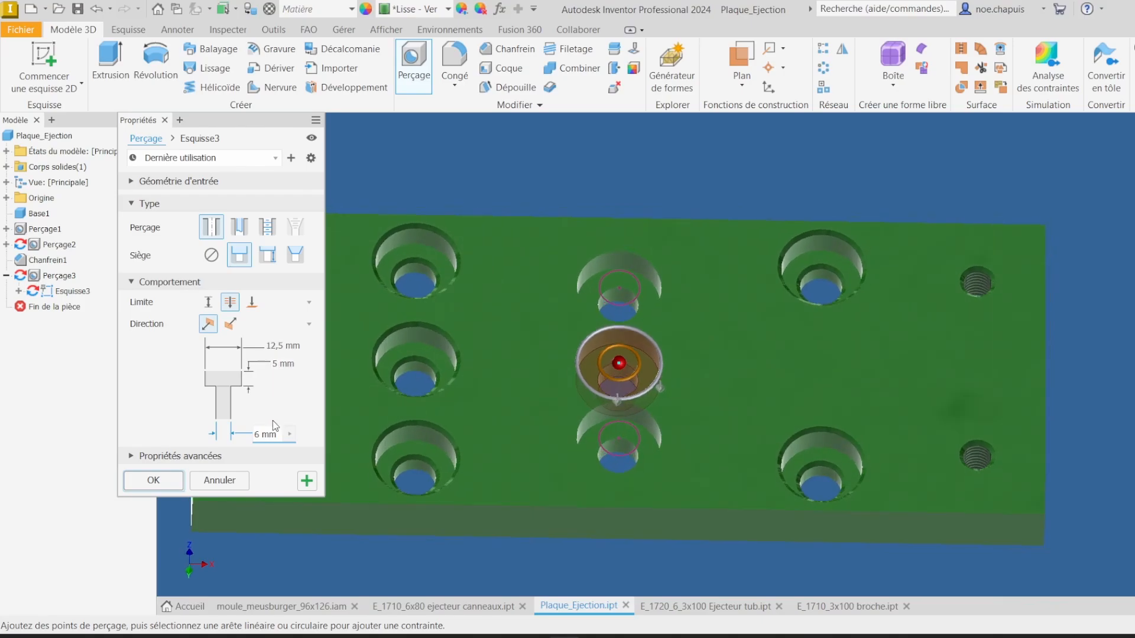
{"action": "left_click", "coordinate": [154, 482]}
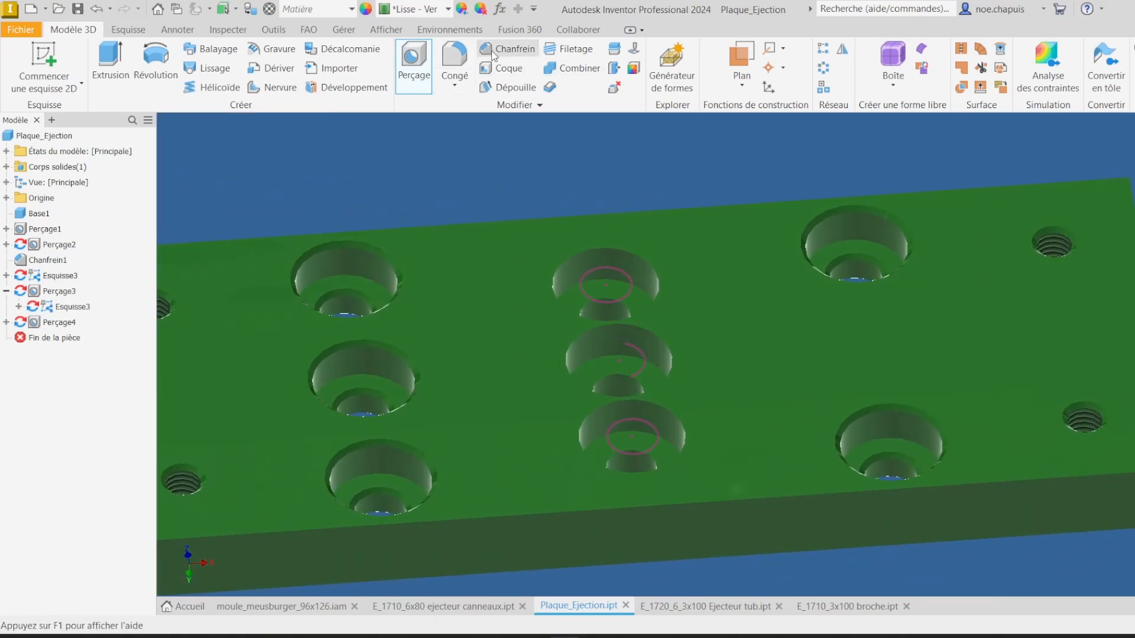
Step: Chamfer the inner hole edges of the middle and lower counterbored holes in the ejector plate
{"action": "left_click", "coordinate": [494, 52]}
{"action": "left_click", "coordinate": [628, 407]}
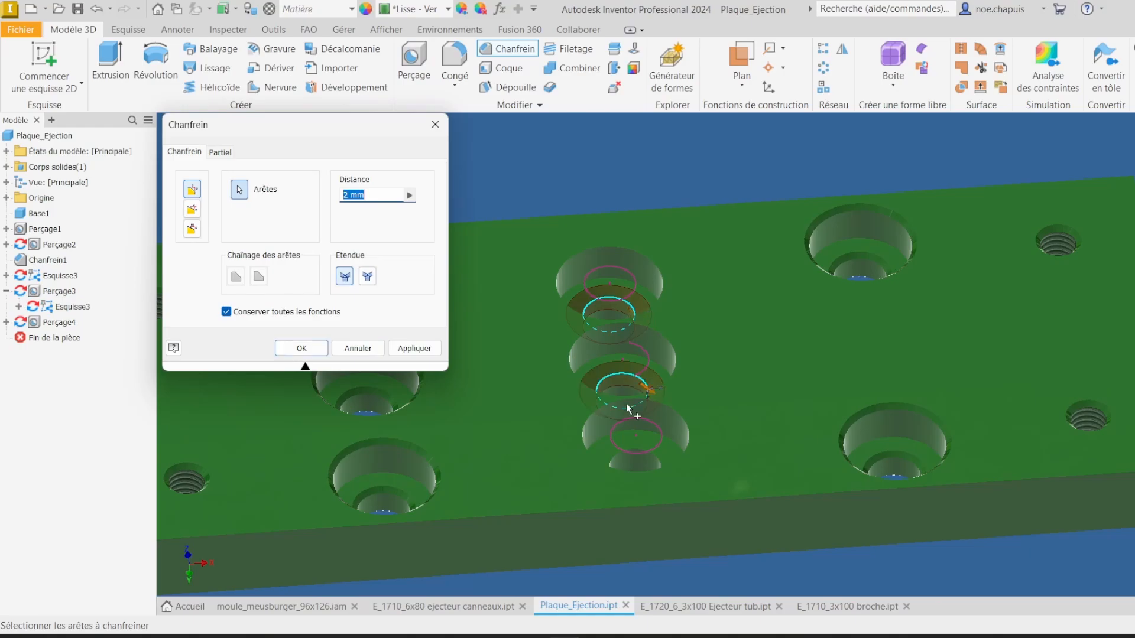
{"action": "left_click", "coordinate": [661, 466]}
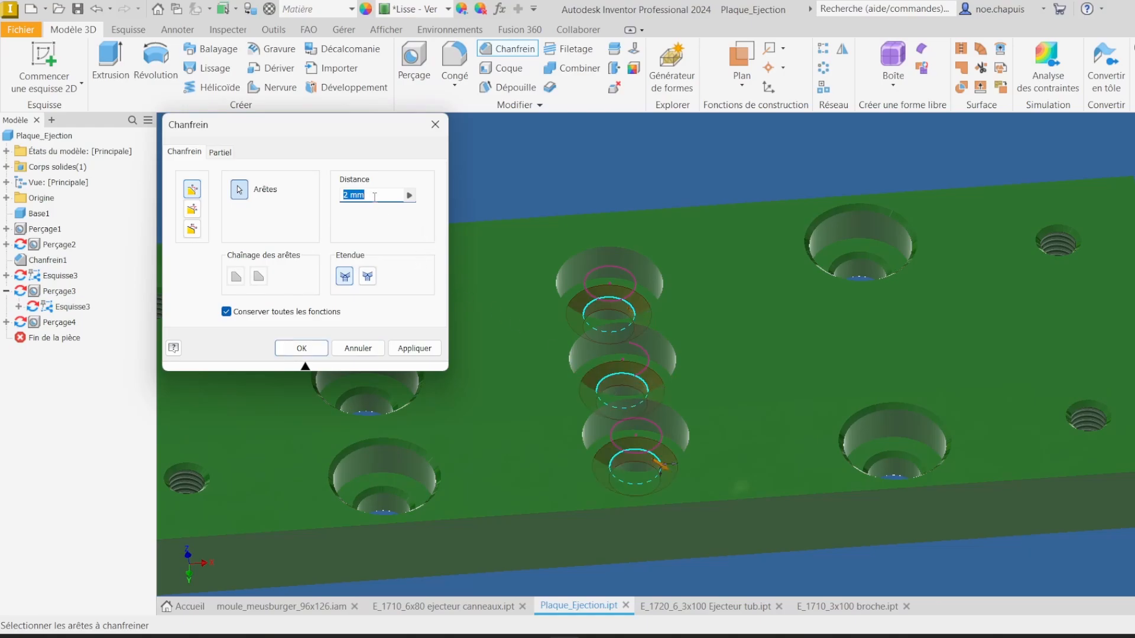
{"action": "type", "text": "0.5"}
{"action": "key", "text": "Return"}
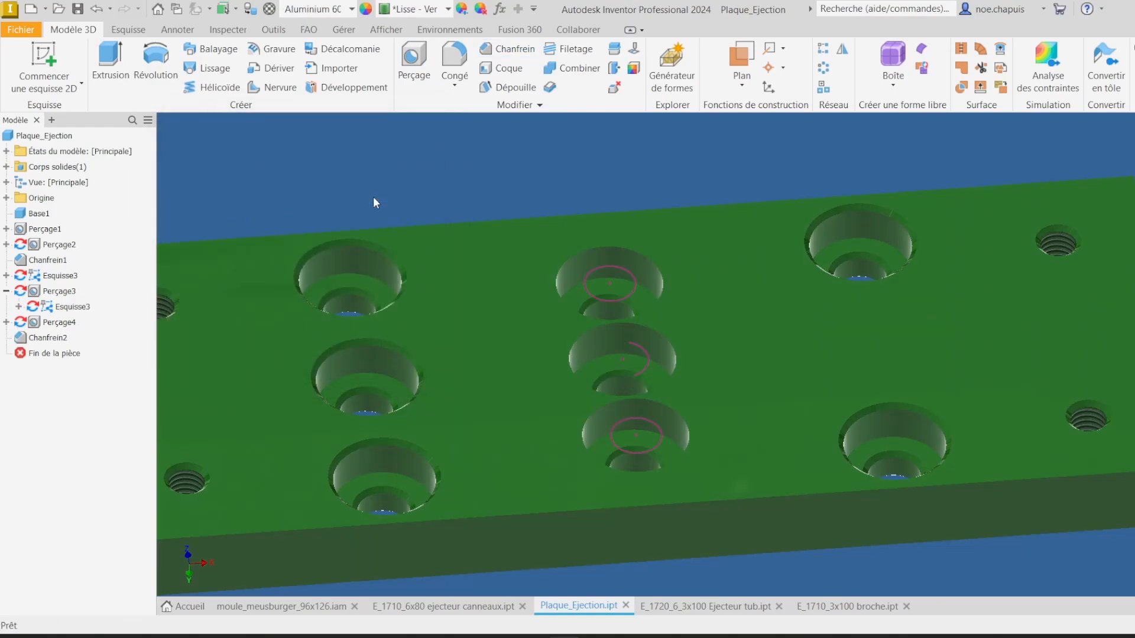
Step: Hide the shared hole sketch in the ejector plate
{"action": "middle_click_drag", "start_coordinate": [373, 197], "coordinate": [491, 299], "text": "shift"}
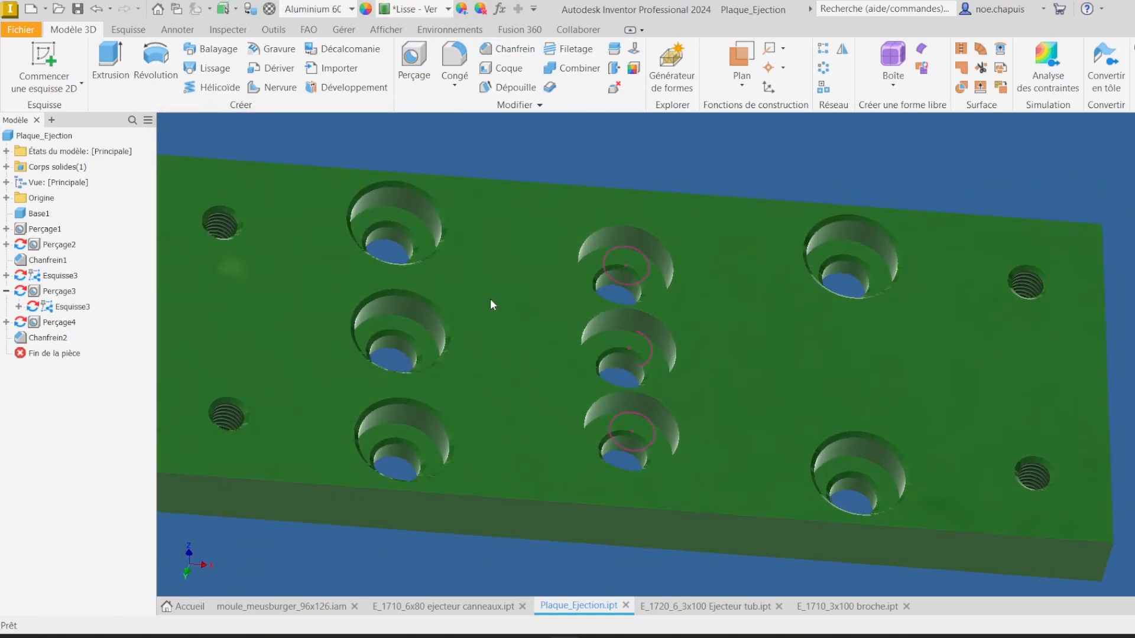
{"action": "right_click", "coordinate": [68, 308]}
{"action": "left_click", "coordinate": [155, 478]}
{"action": "mouse_move", "coordinate": [190, 385]}
{"action": "middle_mouse_down", "text": "shift"}
{"action": "mouse_move", "coordinate": [290, 255]}
{"action": "mouse_move", "coordinate": [278, 233]}
{"action": "middle_mouse_up", "text": "shift"}
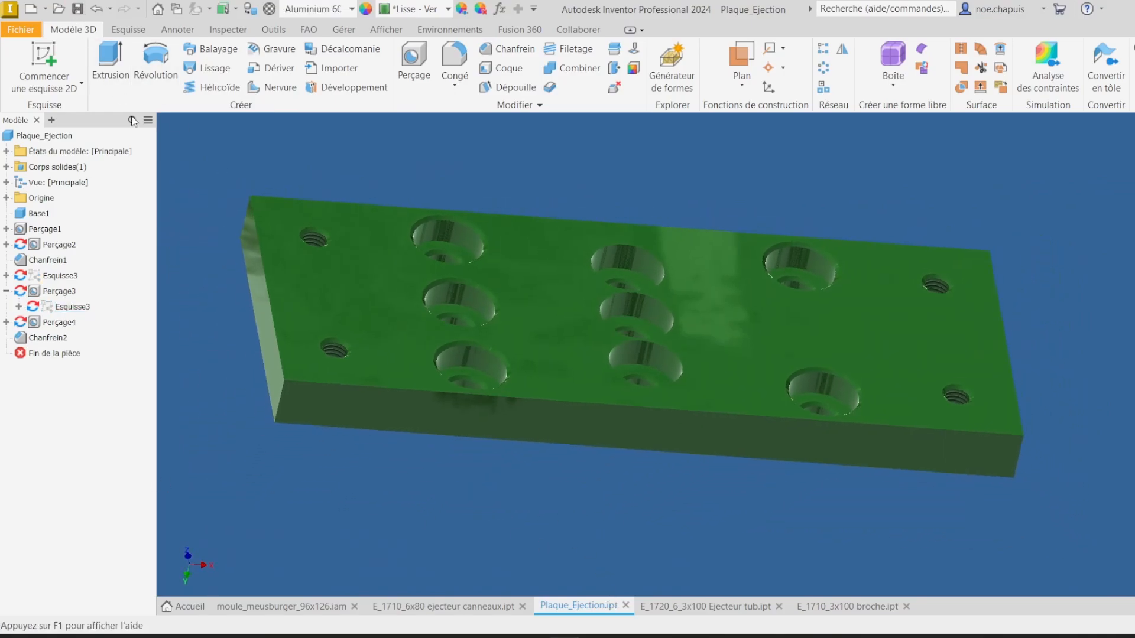
Step: Close the plate part and open the Batterie_ejection subassembly from the mould assembly, accepting the update
{"action": "left_click", "coordinate": [624, 605]}
{"action": "left_click", "coordinate": [294, 607]}
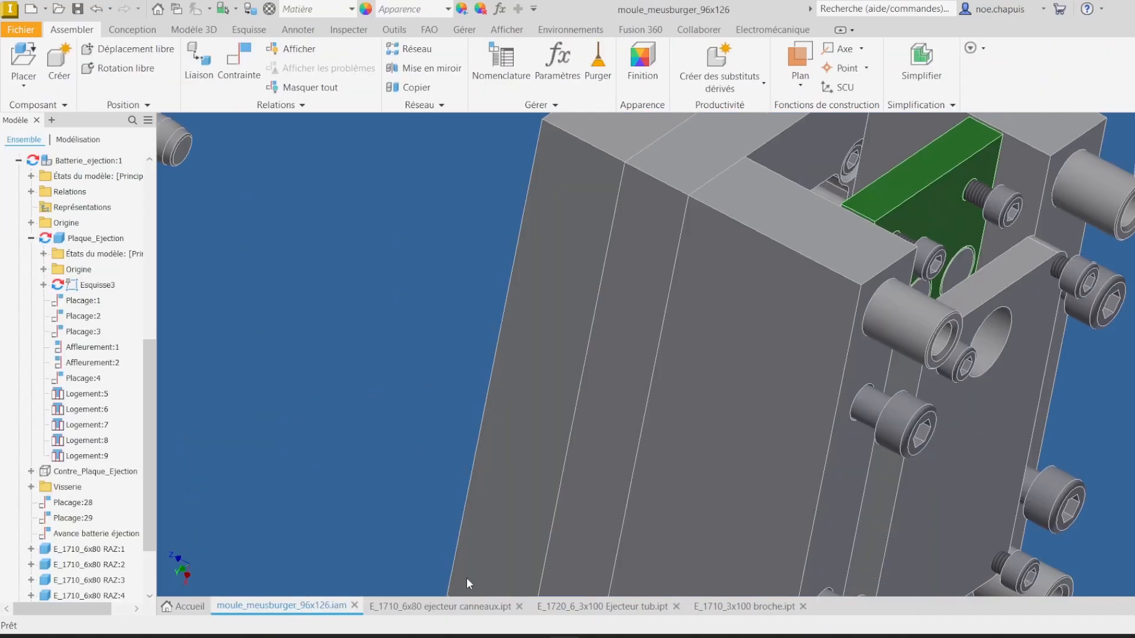
{"action": "scroll", "coordinate": [739, 384], "scroll_direction": "down", "scroll_amount": 3}
{"action": "middle_click_drag", "start_coordinate": [1061, 300], "coordinate": [801, 245], "text": "shift"}
{"action": "right_click", "coordinate": [101, 160]}
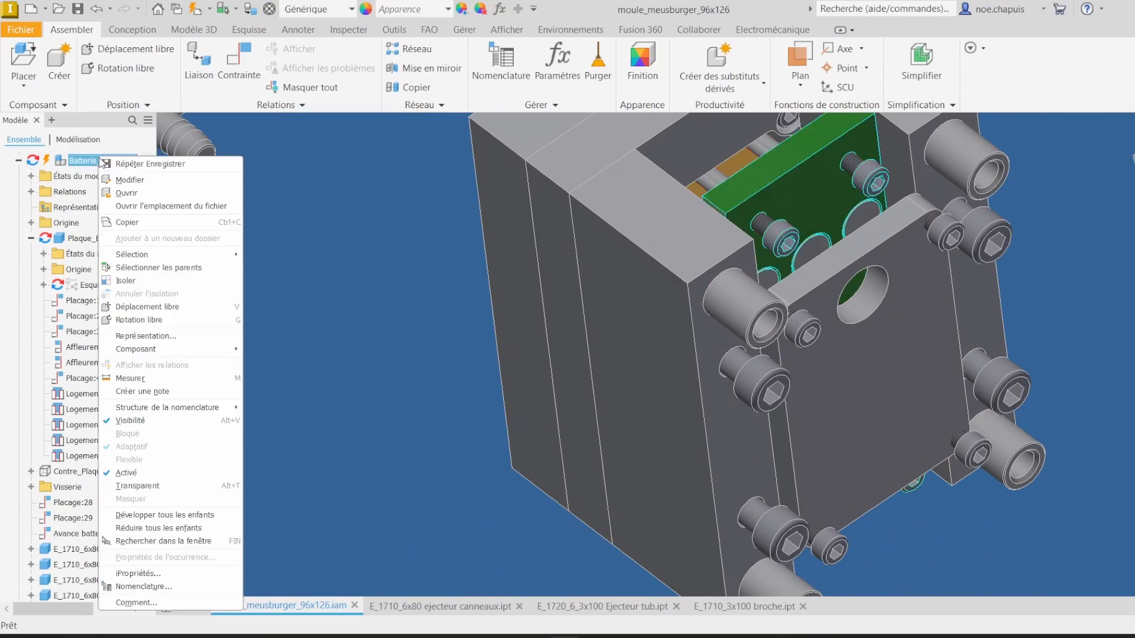
{"action": "left_click", "coordinate": [126, 193]}
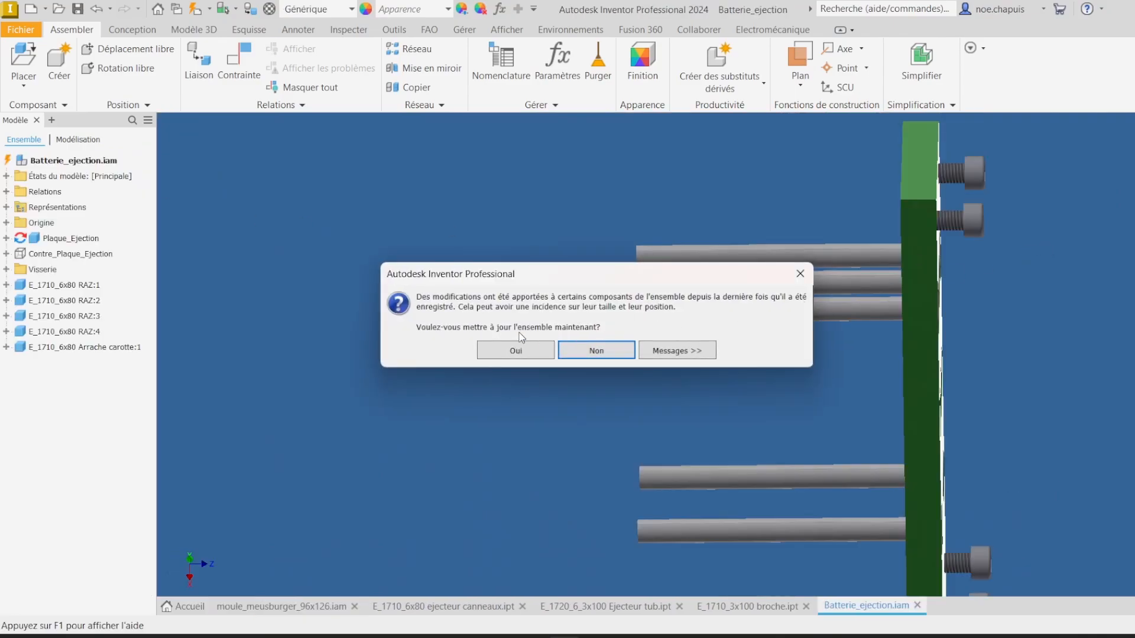
{"action": "left_click", "coordinate": [523, 351]}
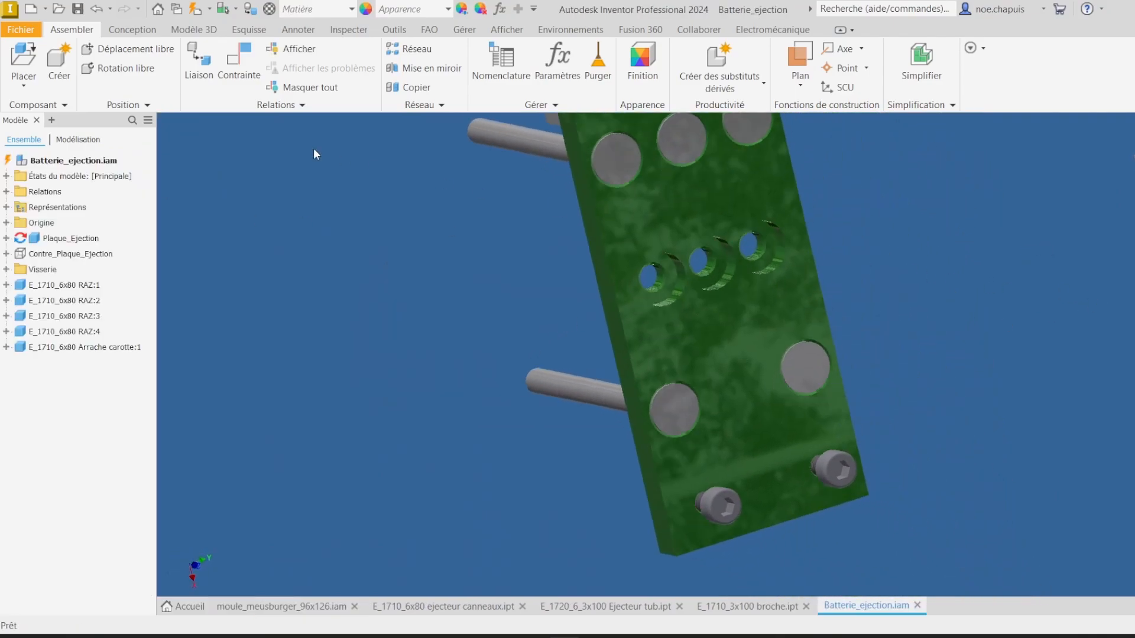
Step: Place two instances of E_1720_6_3x100 Ejecteur tub in the ejector subassembly
{"action": "left_click", "coordinate": [24, 56]}
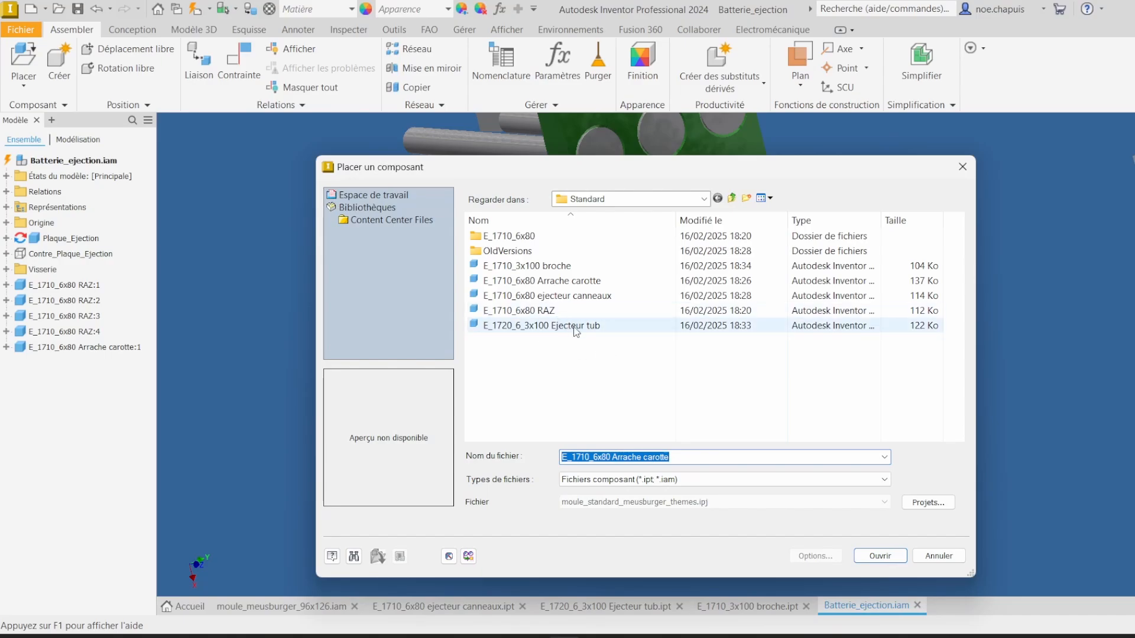
{"action": "double_click", "coordinate": [576, 326]}
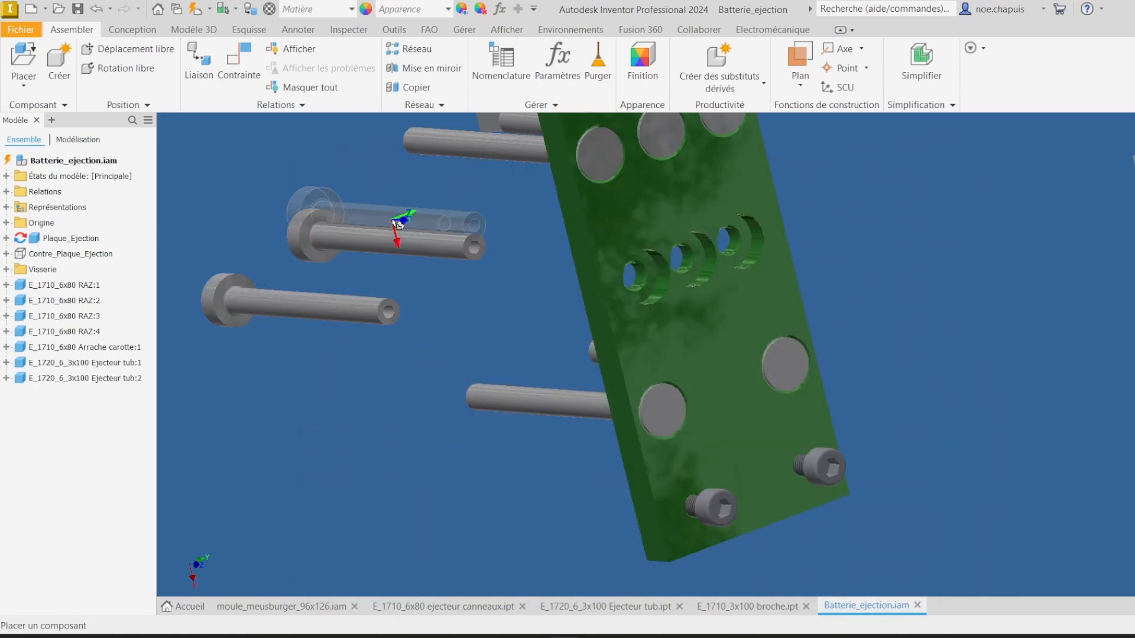
Step: Place one E_1710_6x80 ejecteur canneaux pin in the ejection subassembly
{"action": "left_click", "coordinate": [23, 59]}
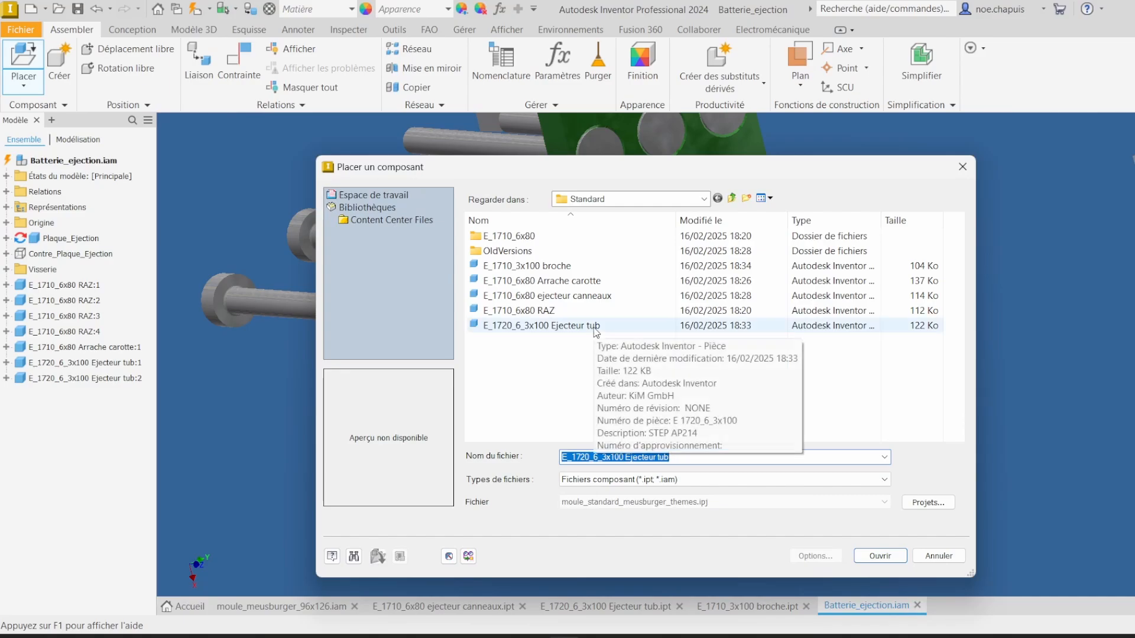
{"action": "double_click", "coordinate": [616, 296]}
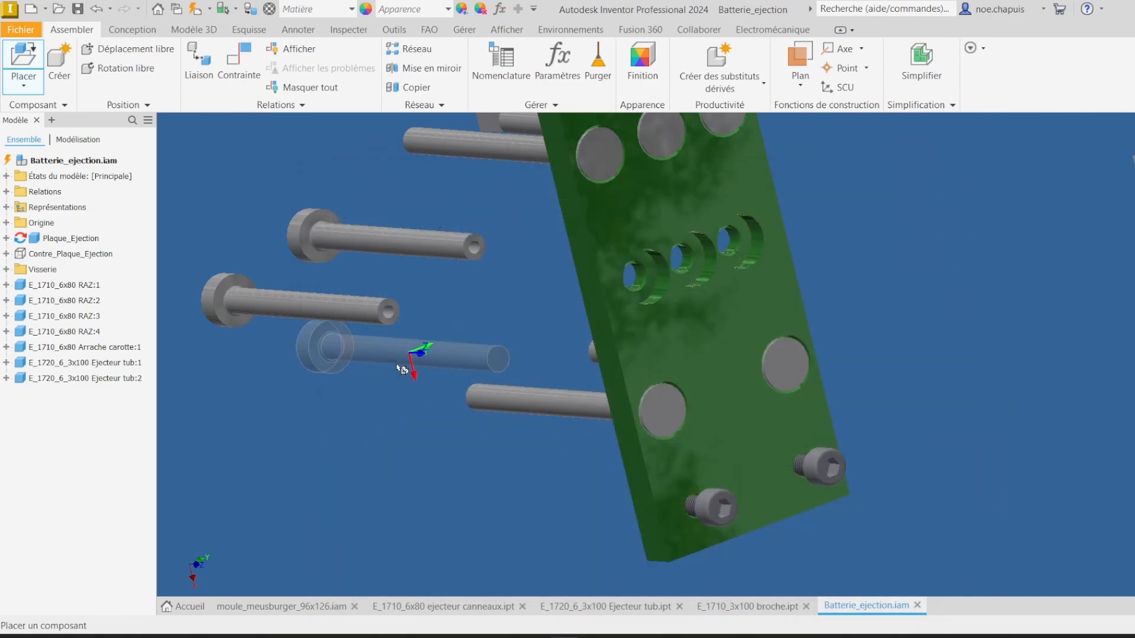
{"action": "left_click", "coordinate": [413, 375]}
Step: Add an Insert constraint seating an ejector pin's head edge into a counterbored hole of the ejector plate
{"action": "left_click", "coordinate": [240, 58]}
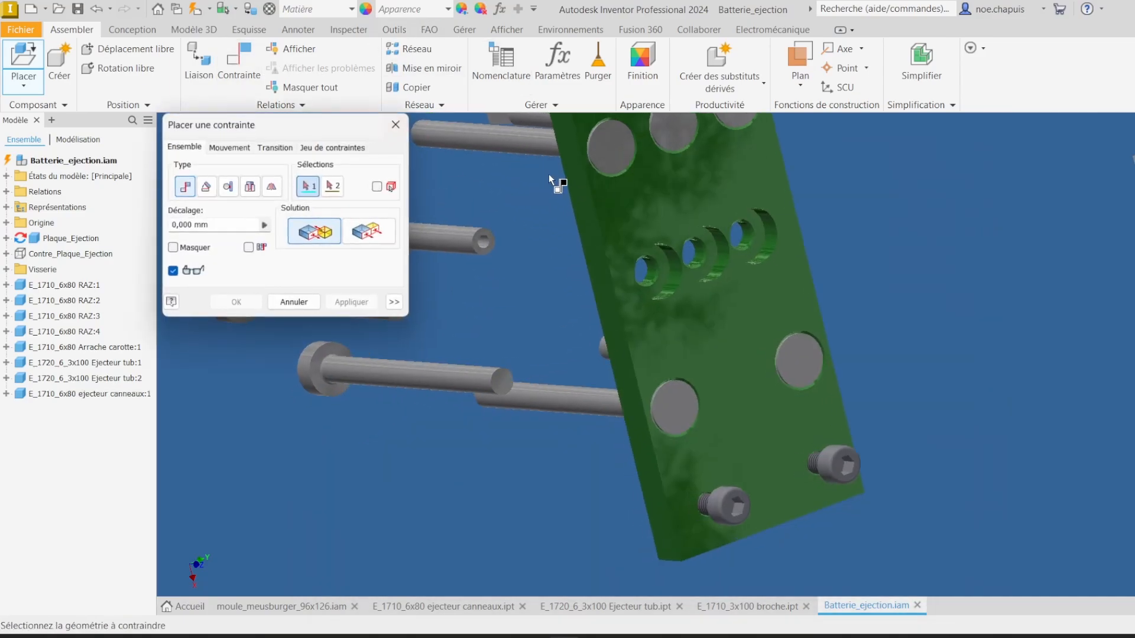
{"action": "left_click", "coordinate": [250, 186]}
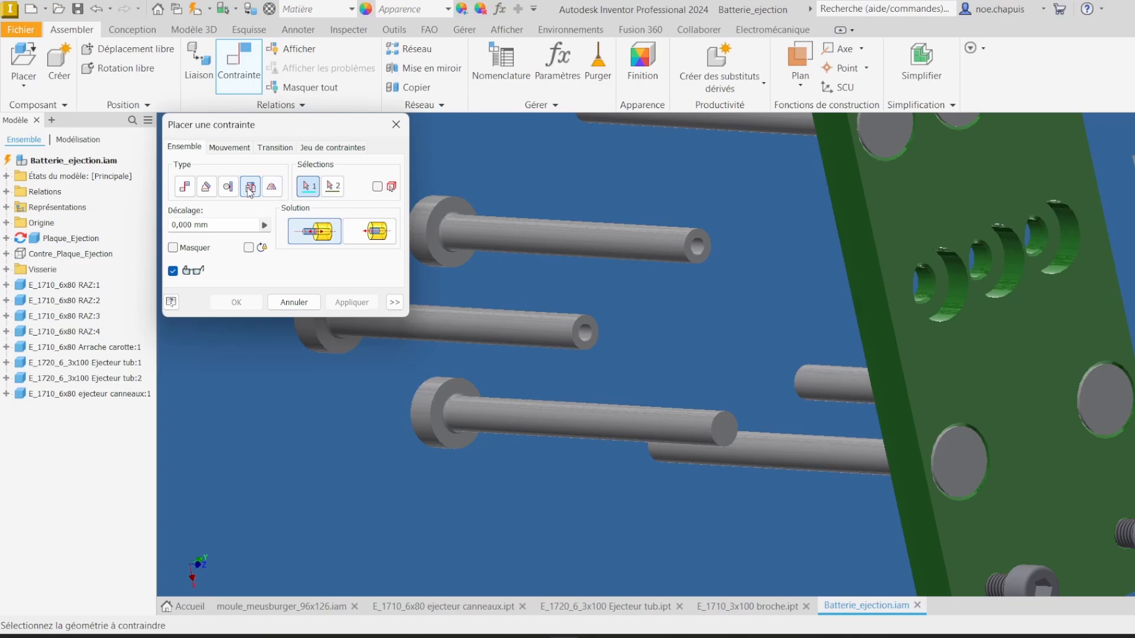
{"action": "scroll", "coordinate": [466, 407], "scroll_direction": "up", "scroll_amount": 5}
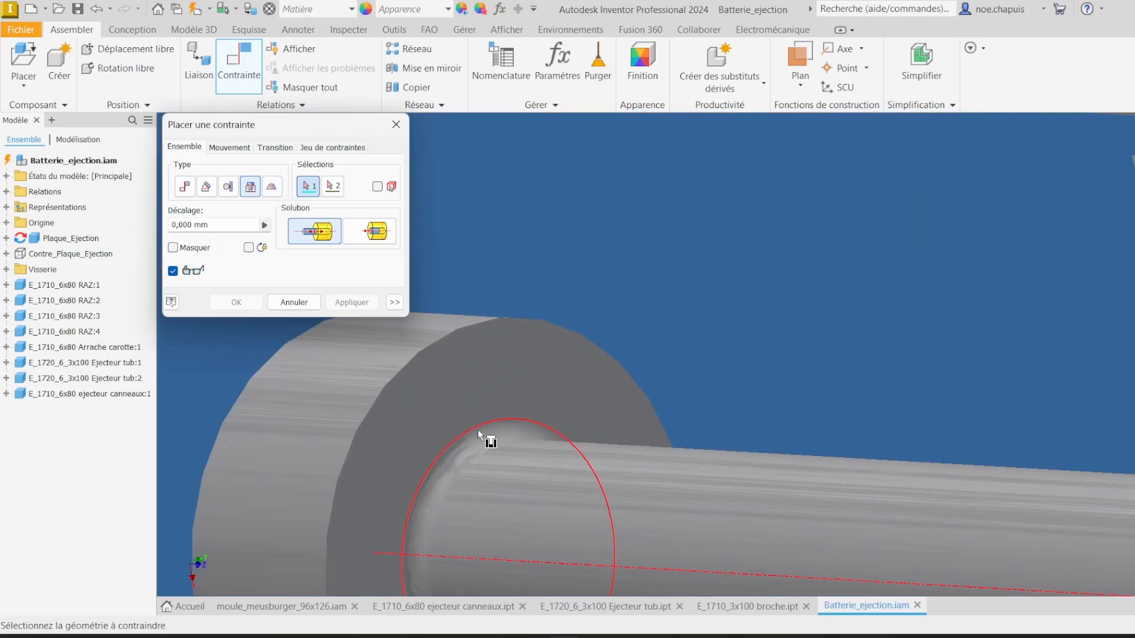
{"action": "left_click", "coordinate": [480, 432]}
{"action": "scroll", "coordinate": [713, 366], "scroll_direction": "down", "scroll_amount": 5}
{"action": "scroll", "coordinate": [711, 362], "scroll_direction": "down", "scroll_amount": 3}
{"action": "scroll", "coordinate": [787, 243], "scroll_direction": "up", "scroll_amount": 5}
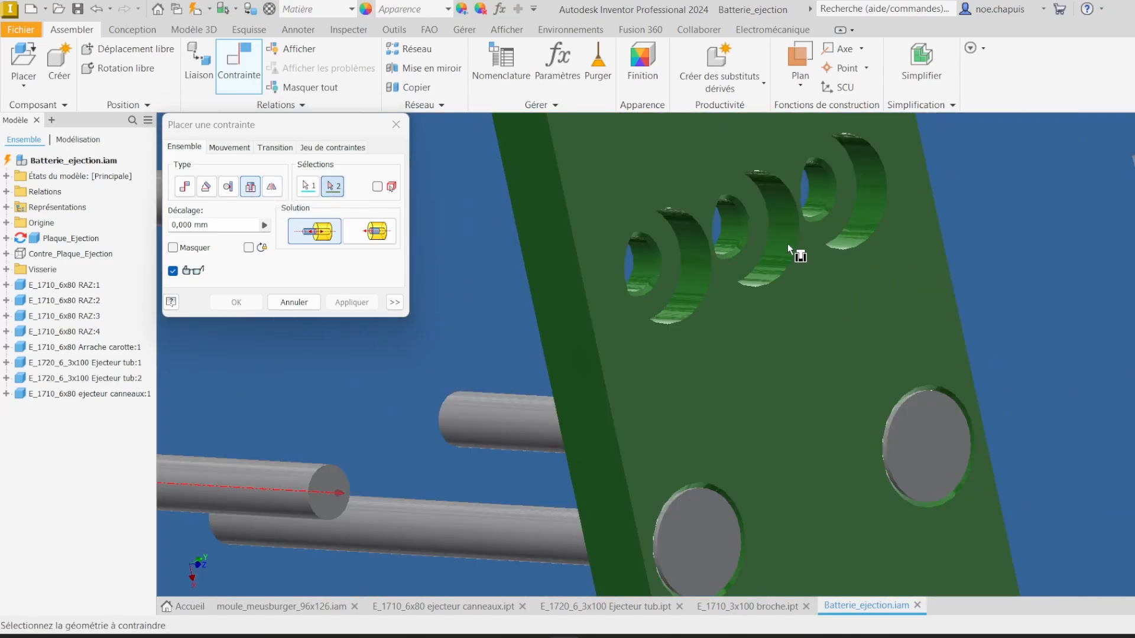
{"action": "left_click", "coordinate": [747, 214]}
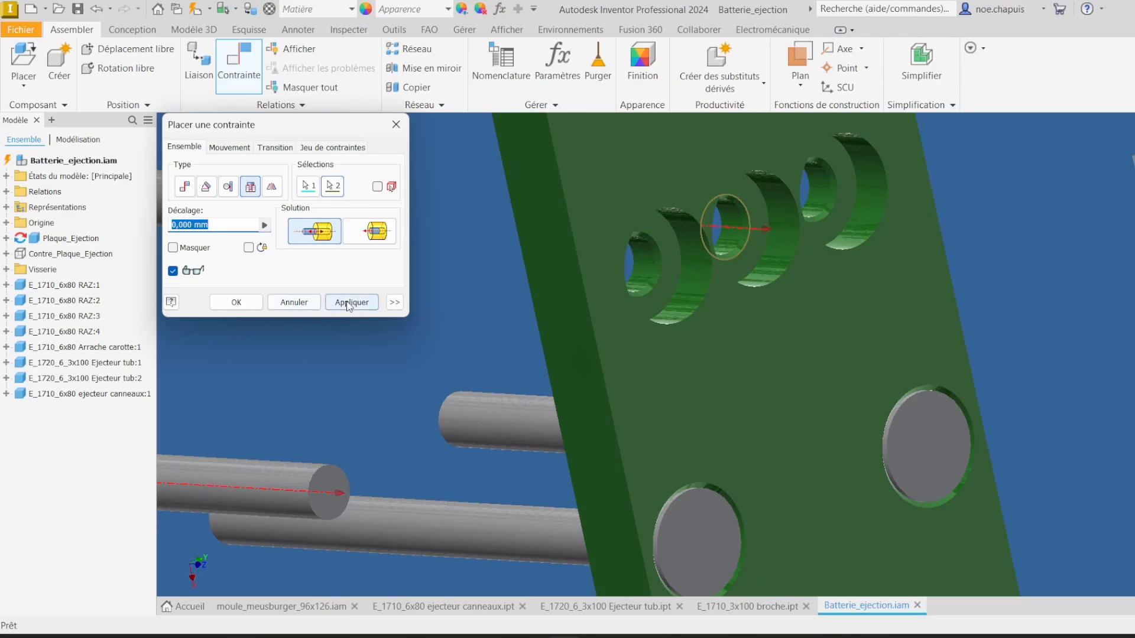
{"action": "left_click", "coordinate": [350, 305]}
Step: Insert-constrain a second ejector pin into its counterbored hole in the ejector plate
{"action": "scroll", "coordinate": [668, 321], "scroll_direction": "down", "scroll_amount": 3}
{"action": "scroll", "coordinate": [838, 328], "scroll_direction": "up", "scroll_amount": 5}
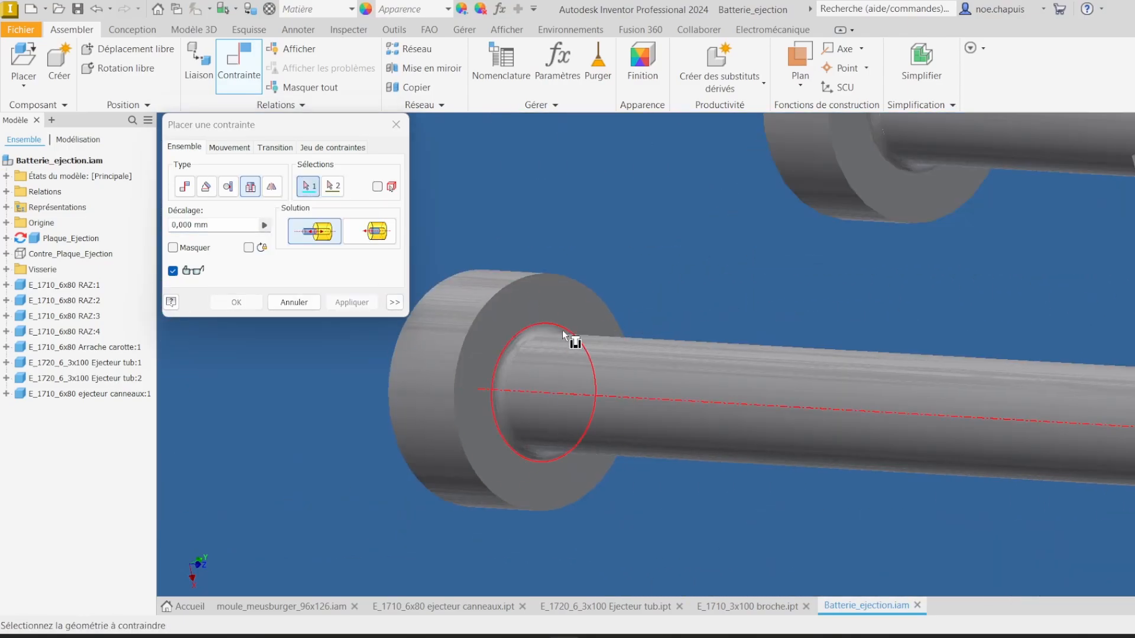
{"action": "left_click", "coordinate": [535, 323]}
{"action": "scroll", "coordinate": [864, 292], "scroll_direction": "down", "scroll_amount": 3}
{"action": "scroll", "coordinate": [872, 302], "scroll_direction": "up", "scroll_amount": 5}
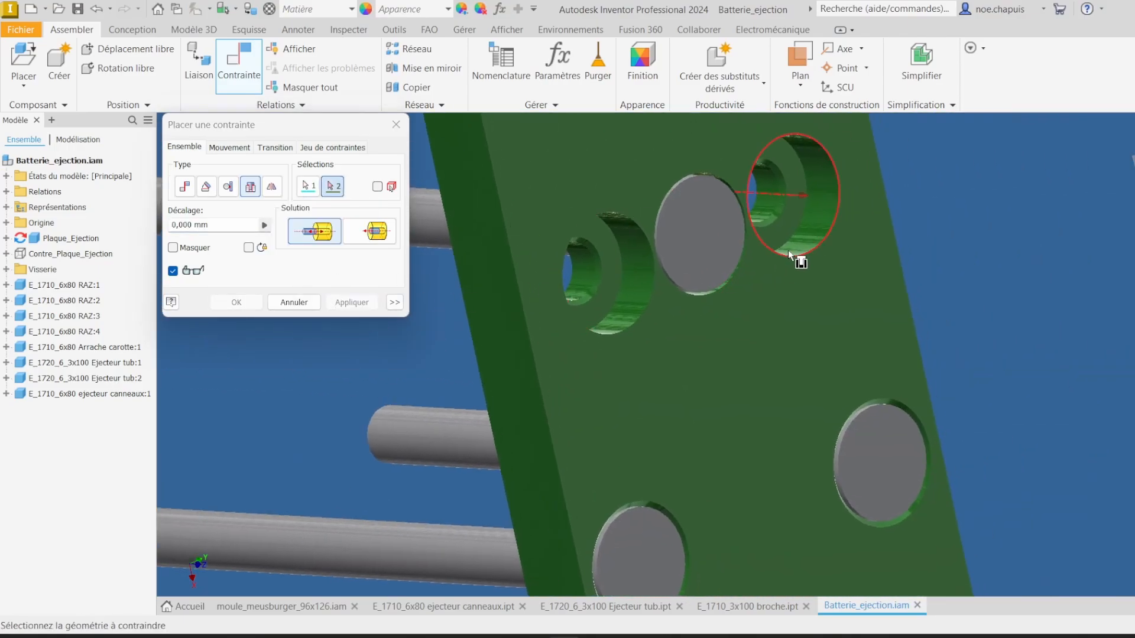
{"action": "left_click", "coordinate": [786, 187]}
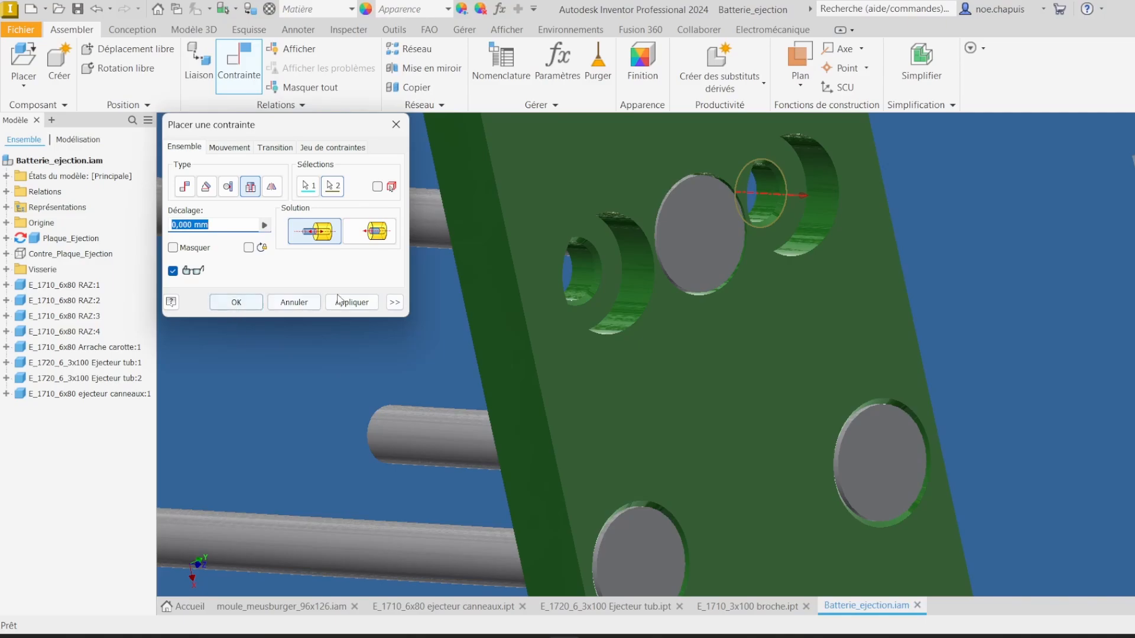
{"action": "left_click", "coordinate": [338, 300]}
Step: Insert-constrain a third ejector pin into the remaining counterbored hole, then close the constraint dialog
{"action": "scroll", "coordinate": [641, 355], "scroll_direction": "down", "scroll_amount": 3}
{"action": "scroll", "coordinate": [893, 334], "scroll_direction": "up", "scroll_amount": 5}
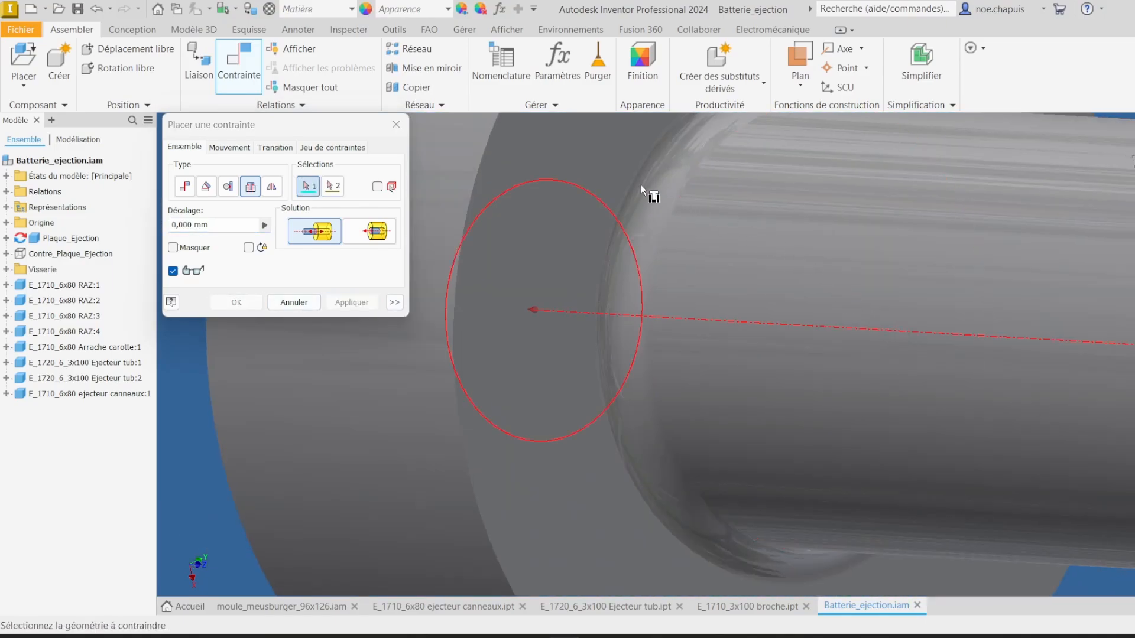
{"action": "left_click", "coordinate": [653, 197]}
{"action": "scroll", "coordinate": [654, 197], "scroll_direction": "down", "scroll_amount": 3}
{"action": "scroll", "coordinate": [745, 331], "scroll_direction": "up", "scroll_amount": 5}
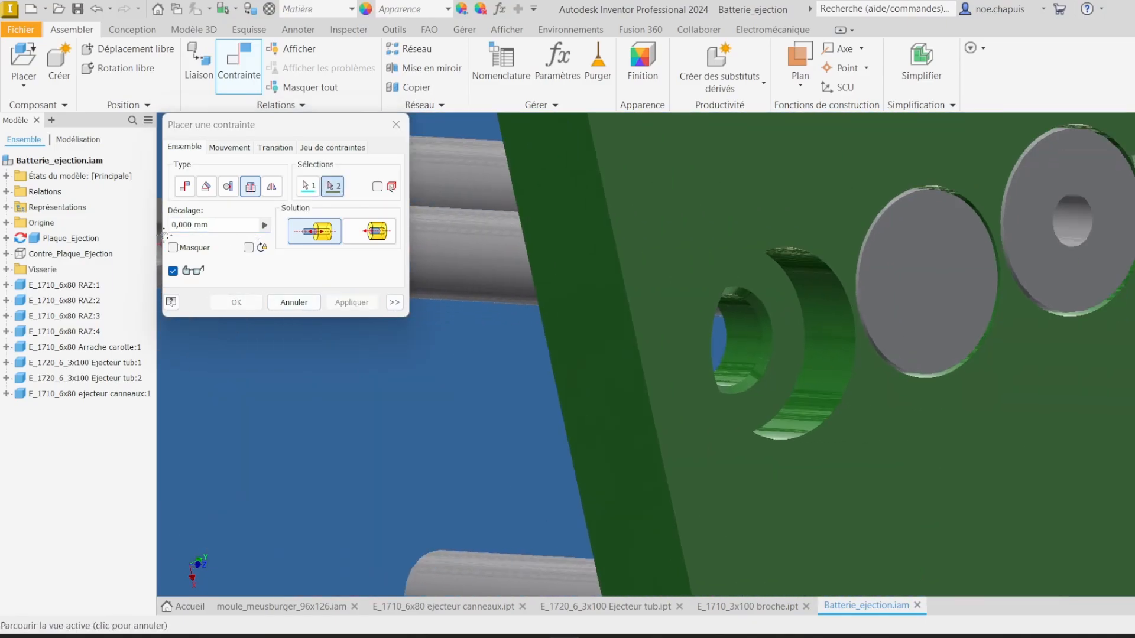
{"action": "left_click", "coordinate": [762, 321]}
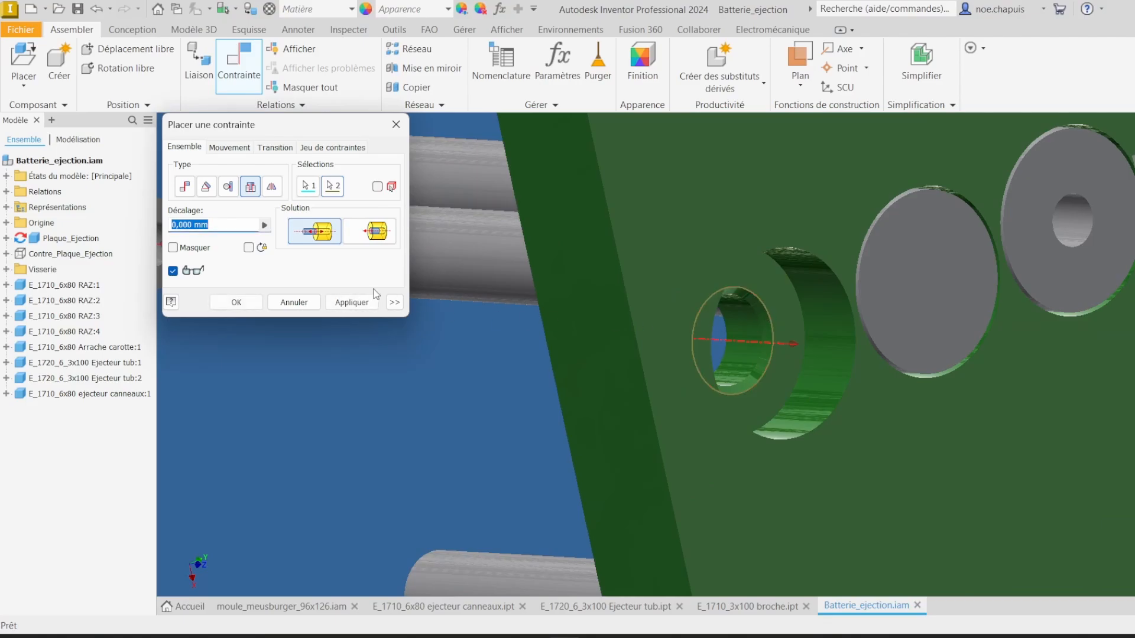
{"action": "left_click", "coordinate": [352, 302]}
{"action": "scroll", "coordinate": [331, 316], "scroll_direction": "down", "scroll_amount": 3}
{"action": "left_click", "coordinate": [291, 303]}
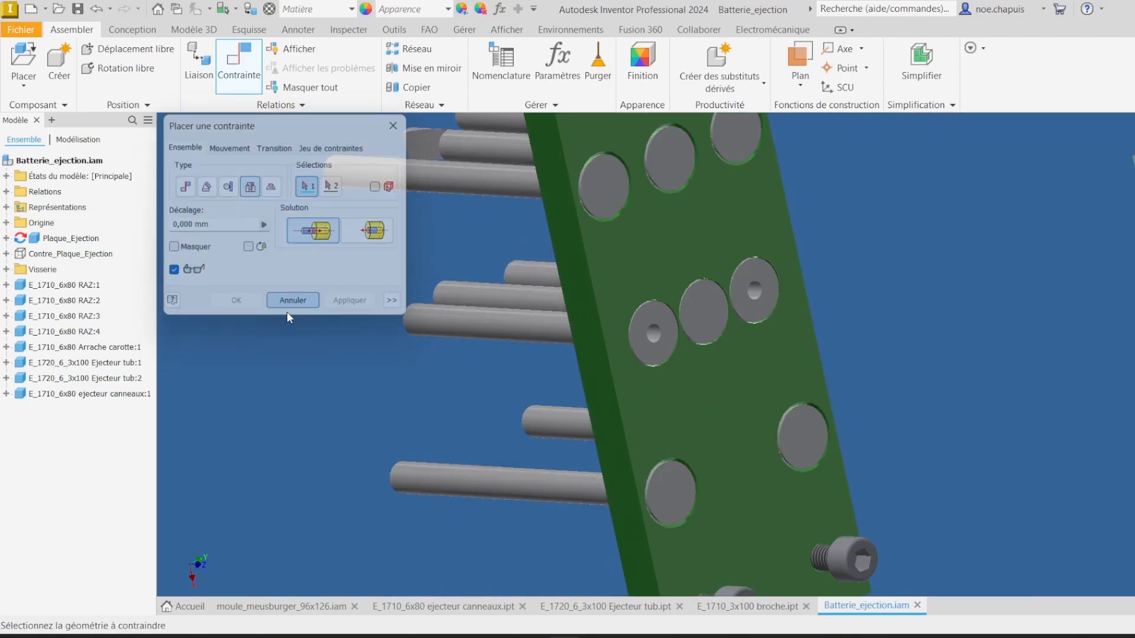
Step: Save the ejection subassembly together with its modified files
{"action": "scroll", "coordinate": [396, 399], "scroll_direction": "down", "scroll_amount": 4}
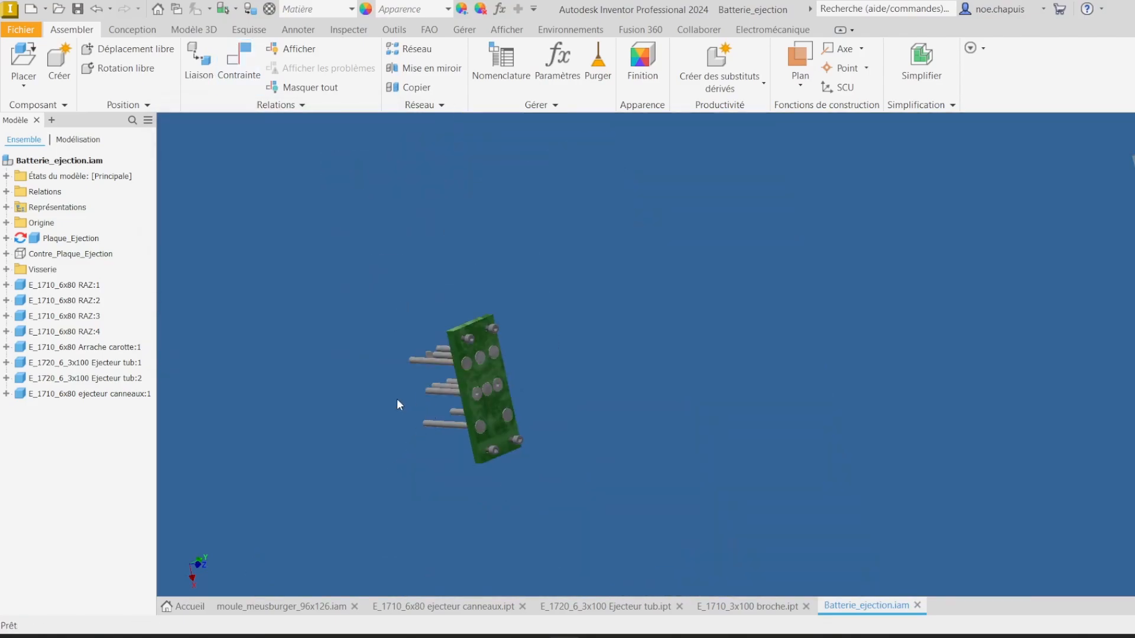
{"action": "left_click", "coordinate": [78, 13]}
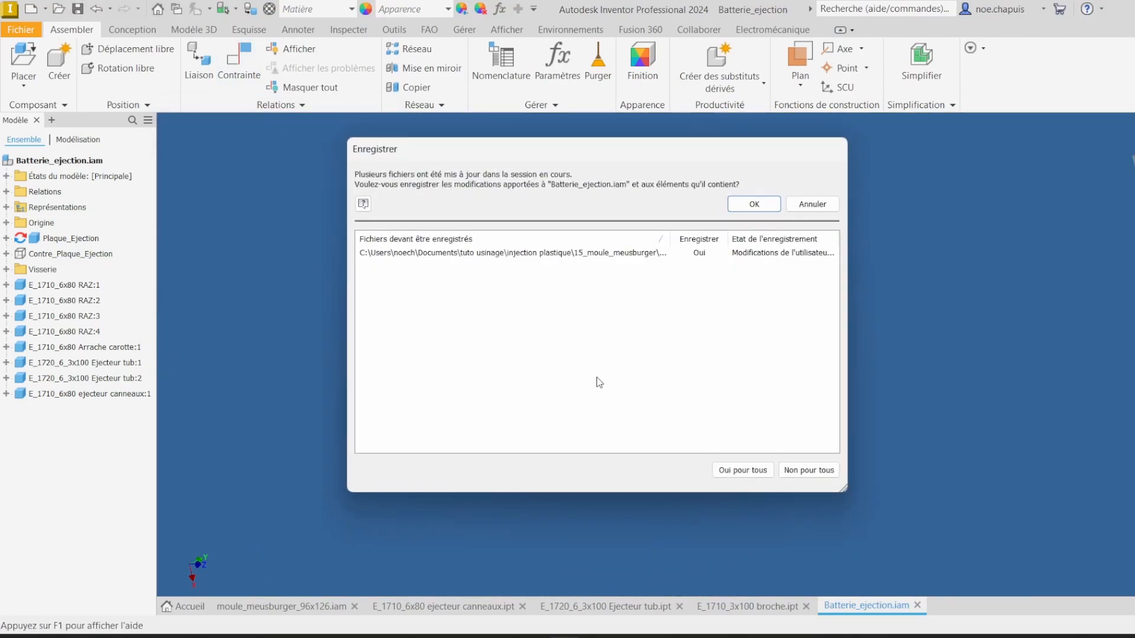
{"action": "left_click", "coordinate": [753, 205]}
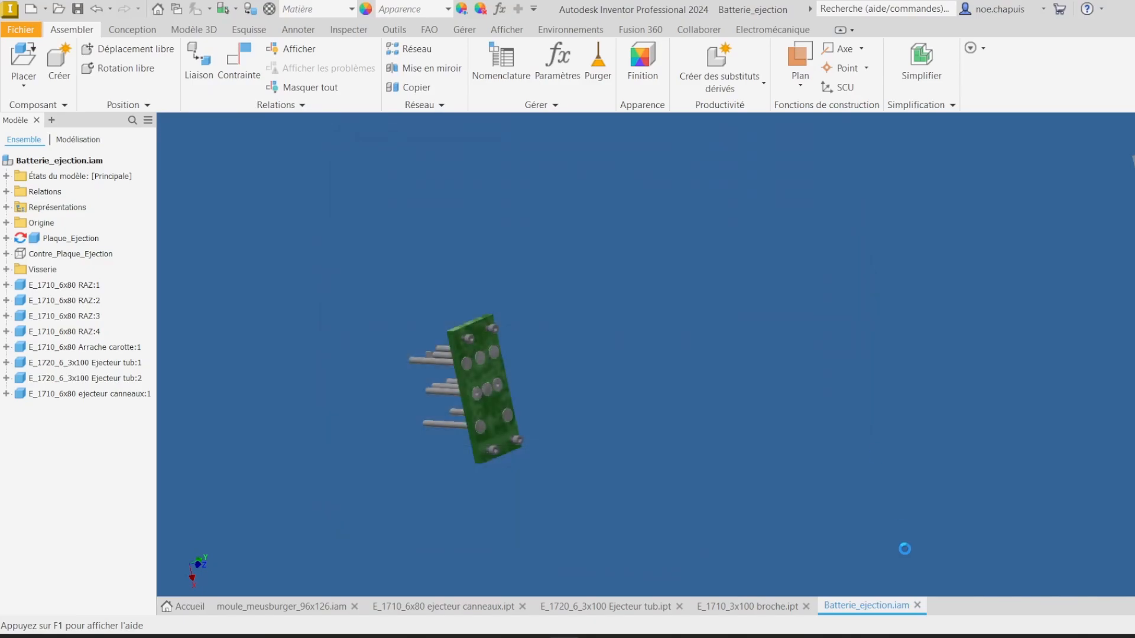
Step: Switch to the mould assembly and edit the moving clamping plate in place
{"action": "left_click", "coordinate": [740, 608]}
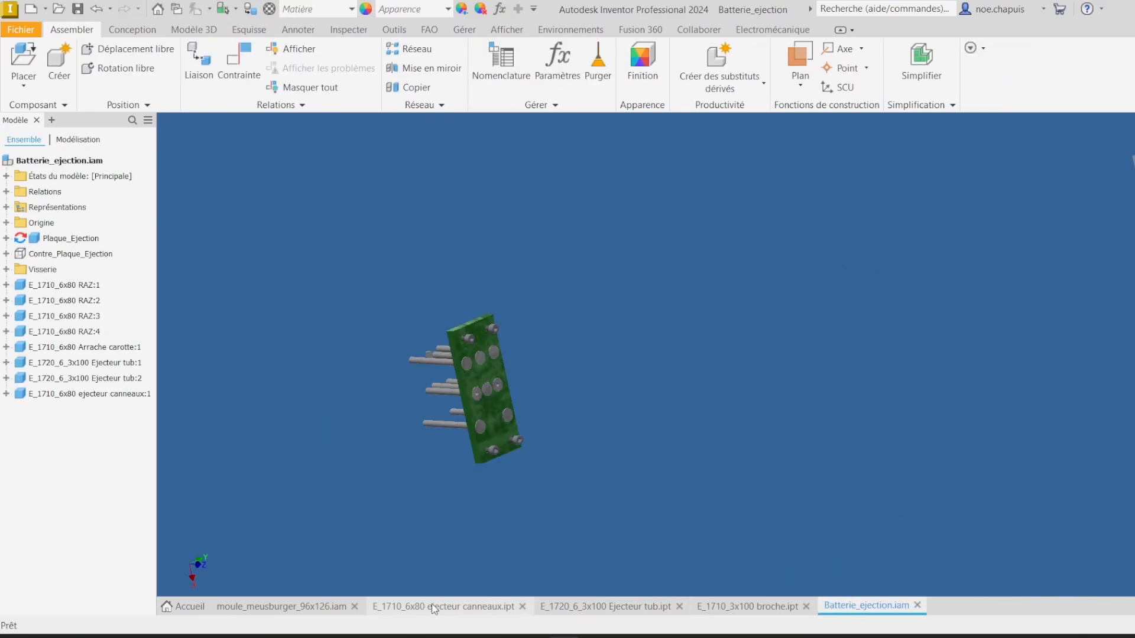
{"action": "left_click", "coordinate": [311, 610]}
{"action": "scroll", "coordinate": [359, 327], "scroll_direction": "up", "scroll_amount": 2}
{"action": "middle_click_drag", "start_coordinate": [359, 326], "coordinate": [622, 283], "text": "shift"}
{"action": "scroll", "coordinate": [621, 280], "scroll_direction": "down", "scroll_amount": 5}
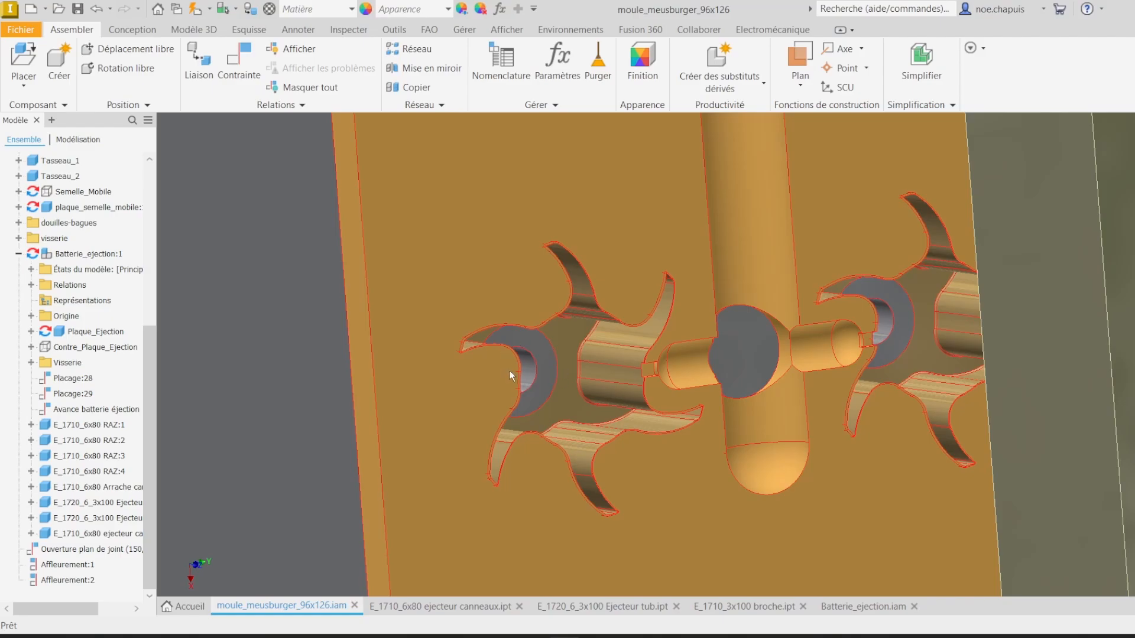
{"action": "middle_click_drag", "start_coordinate": [735, 332], "coordinate": [561, 427], "text": "shift"}
{"action": "scroll", "coordinate": [807, 352], "scroll_direction": "up", "scroll_amount": 4}
{"action": "scroll", "coordinate": [660, 336], "scroll_direction": "down", "scroll_amount": 1}
{"action": "scroll", "coordinate": [926, 295], "scroll_direction": "up", "scroll_amount": 4}
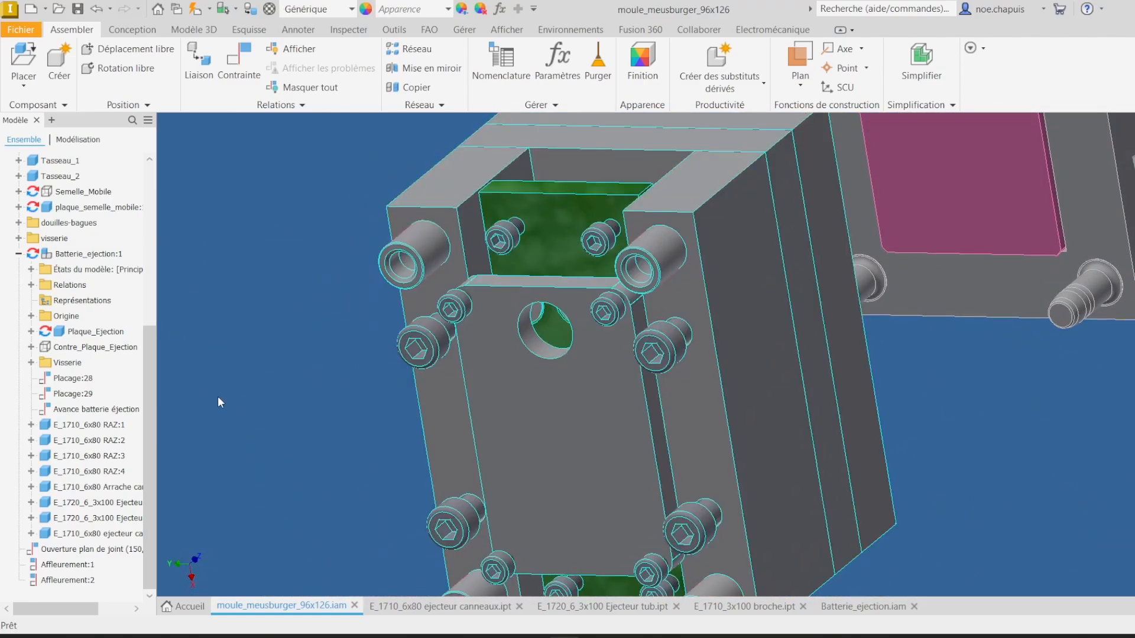
{"action": "right_click", "coordinate": [96, 208]}
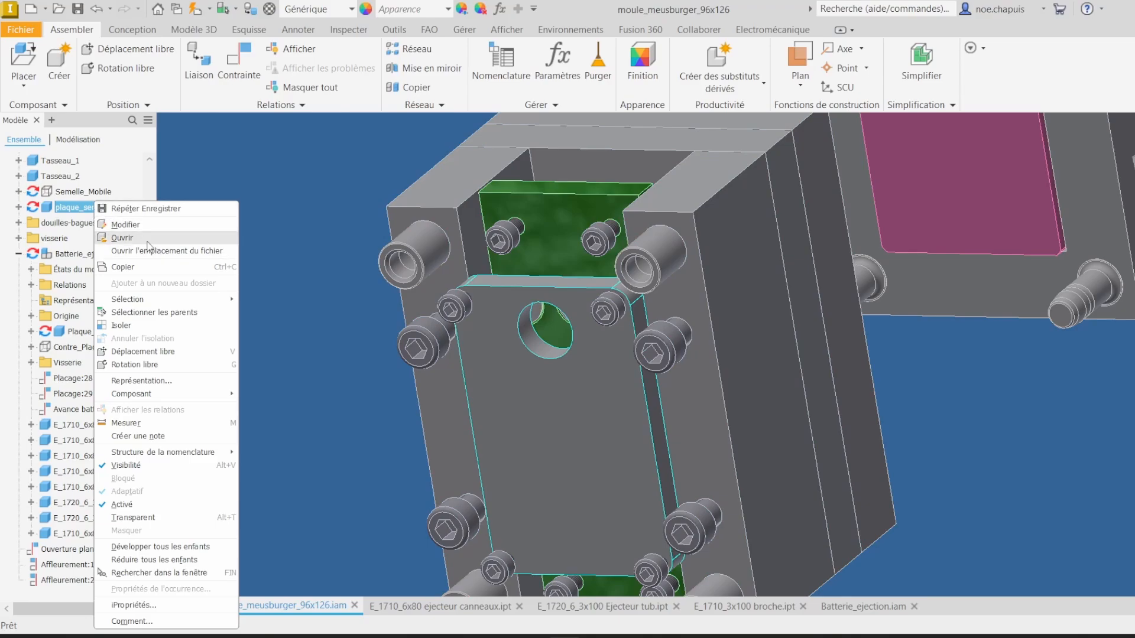
{"action": "left_click", "coordinate": [139, 225]}
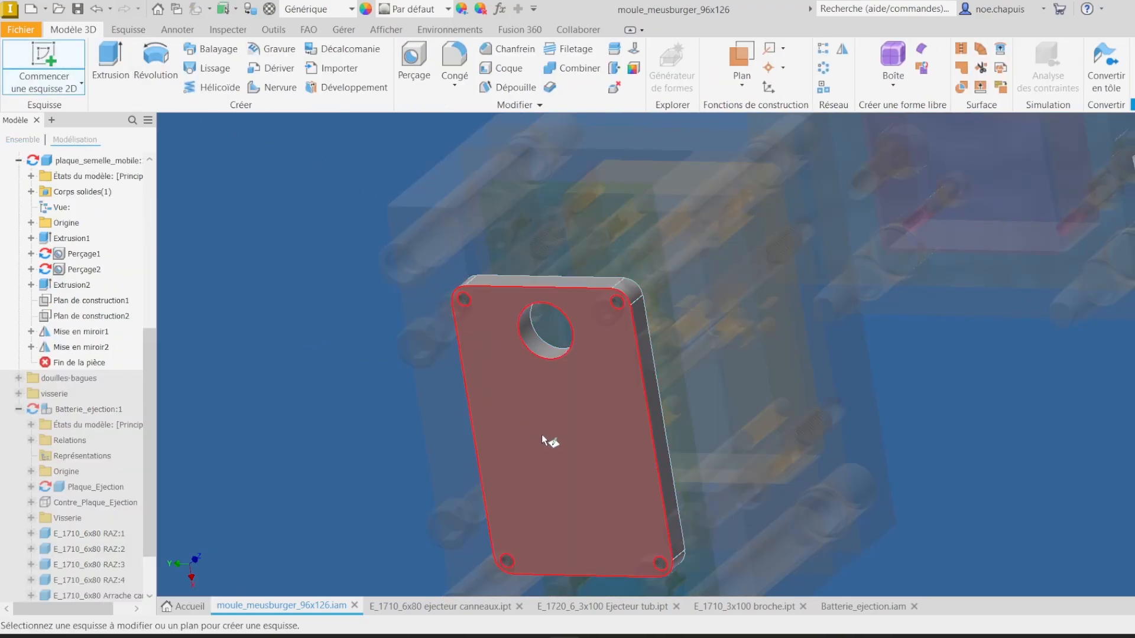
Step: Start a sketch on the moving clamping plate's face, project two ejector pin positions into it, and finish the sketch
{"action": "left_click", "coordinate": [565, 432]}
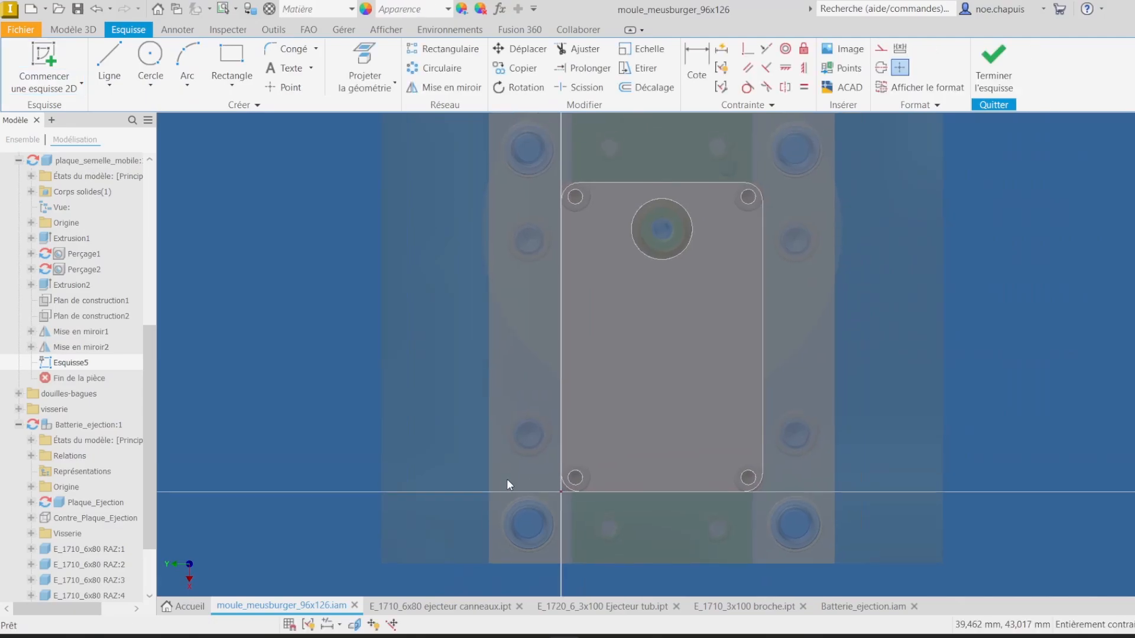
{"action": "left_click", "coordinate": [365, 63]}
{"action": "middle_click_drag", "start_coordinate": [680, 325], "coordinate": [769, 306], "text": "shift"}
{"action": "scroll", "coordinate": [769, 306], "scroll_direction": "up", "scroll_amount": 8}
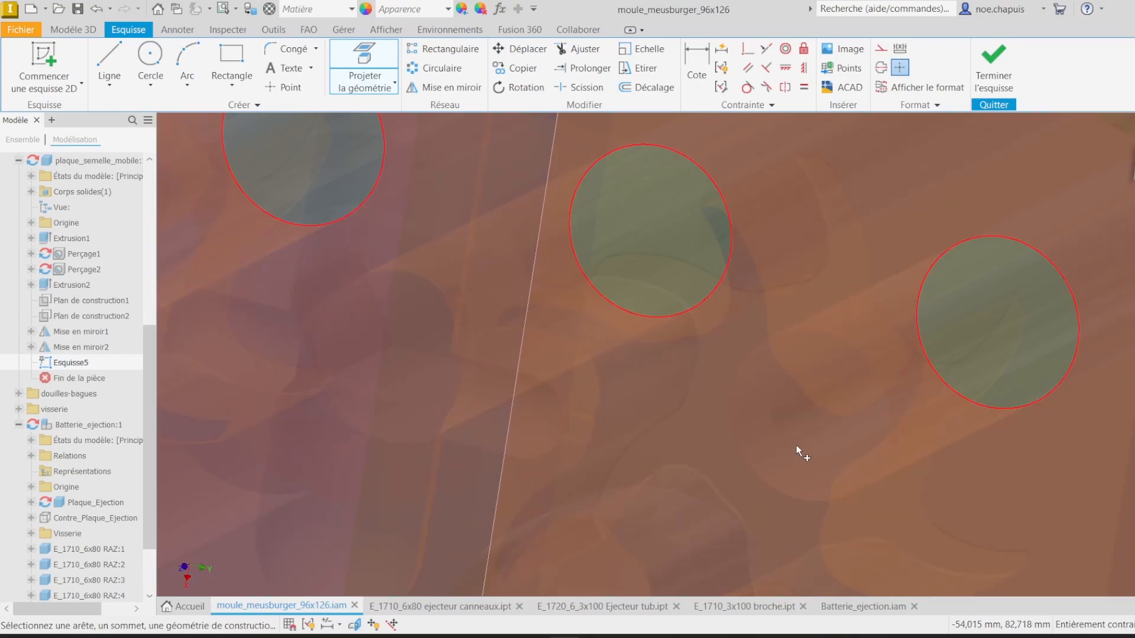
{"action": "left_click", "coordinate": [792, 452]}
{"action": "scroll", "coordinate": [775, 453], "scroll_direction": "down", "scroll_amount": 8}
{"action": "middle_click_drag", "start_coordinate": [775, 454], "coordinate": [943, 374]}
{"action": "scroll", "coordinate": [933, 355], "scroll_direction": "up", "scroll_amount": 6}
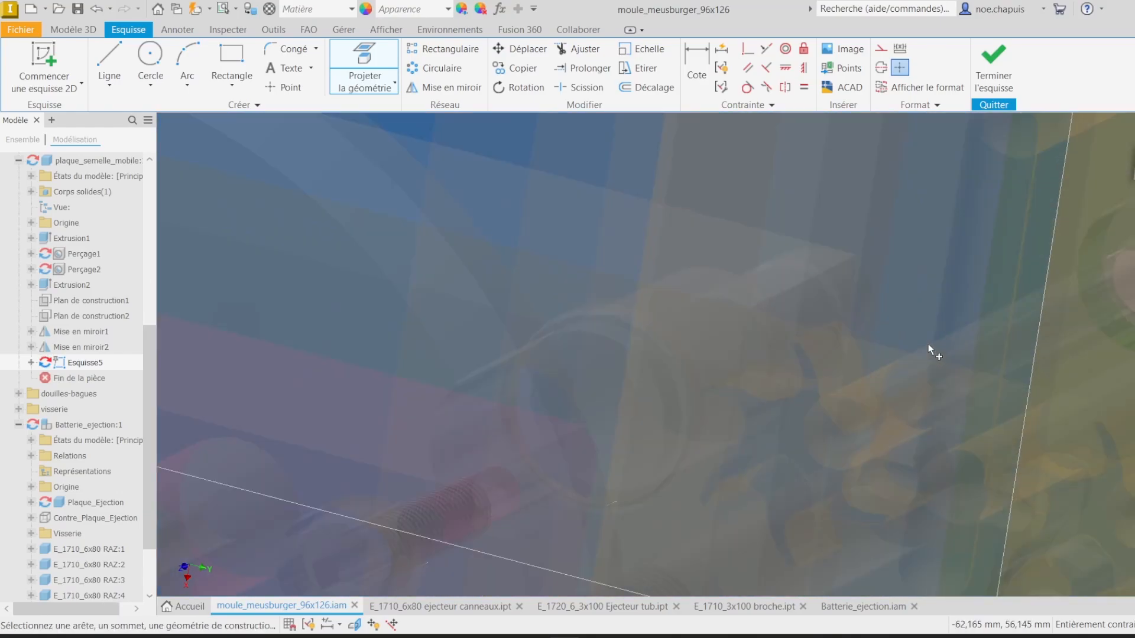
{"action": "scroll", "coordinate": [672, 422], "scroll_direction": "up", "scroll_amount": 3}
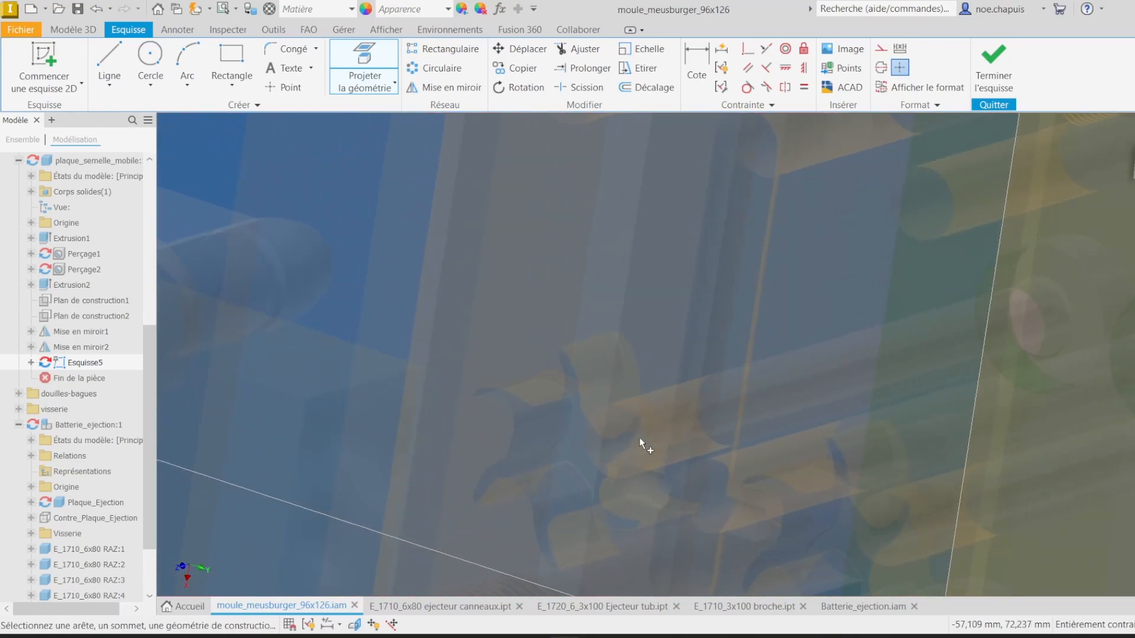
{"action": "left_click", "coordinate": [602, 455]}
{"action": "scroll", "coordinate": [602, 455], "scroll_direction": "down", "scroll_amount": 9}
{"action": "right_click", "coordinate": [732, 286]}
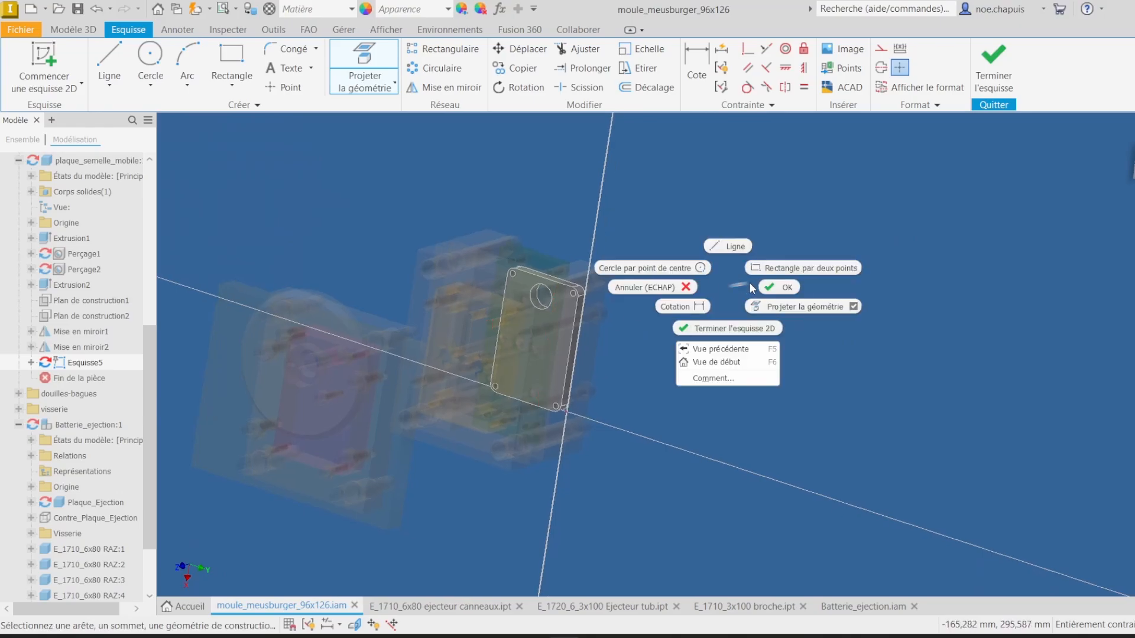
{"action": "left_click", "coordinate": [785, 286]}
{"action": "middle_click_drag", "start_coordinate": [787, 287], "coordinate": [845, 294], "text": "shift"}
{"action": "left_click", "coordinate": [993, 66]}
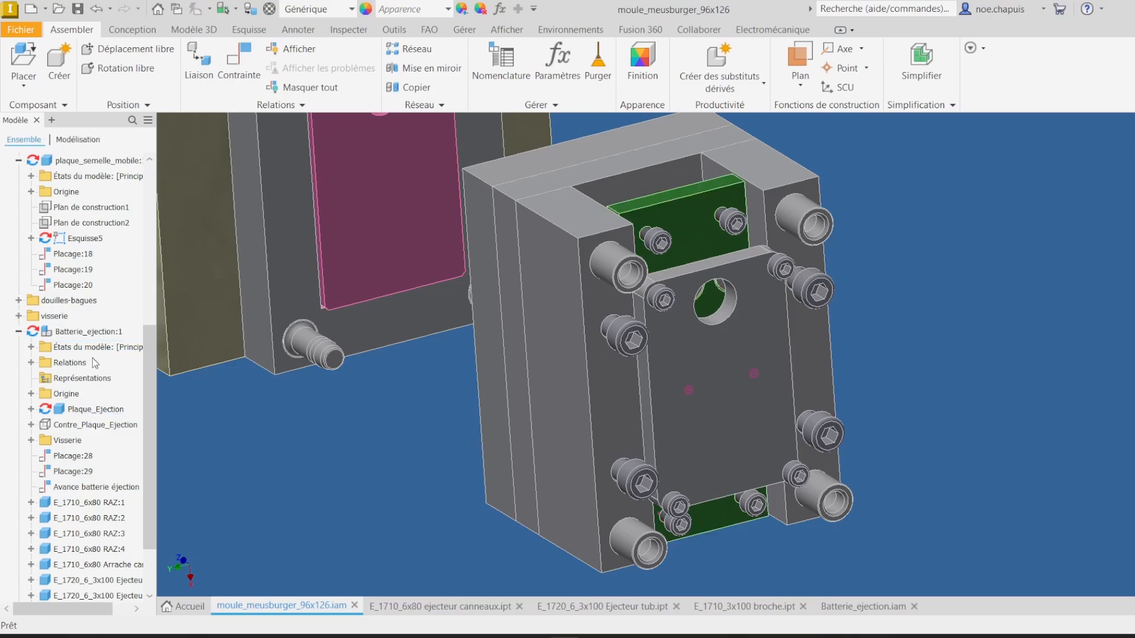
Step: Open the moving clamping plate part, and close the ejection subassembly, tubular ejector and ejecteur canneaux documents
{"action": "right_click", "coordinate": [87, 164]}
{"action": "left_click", "coordinate": [126, 200]}
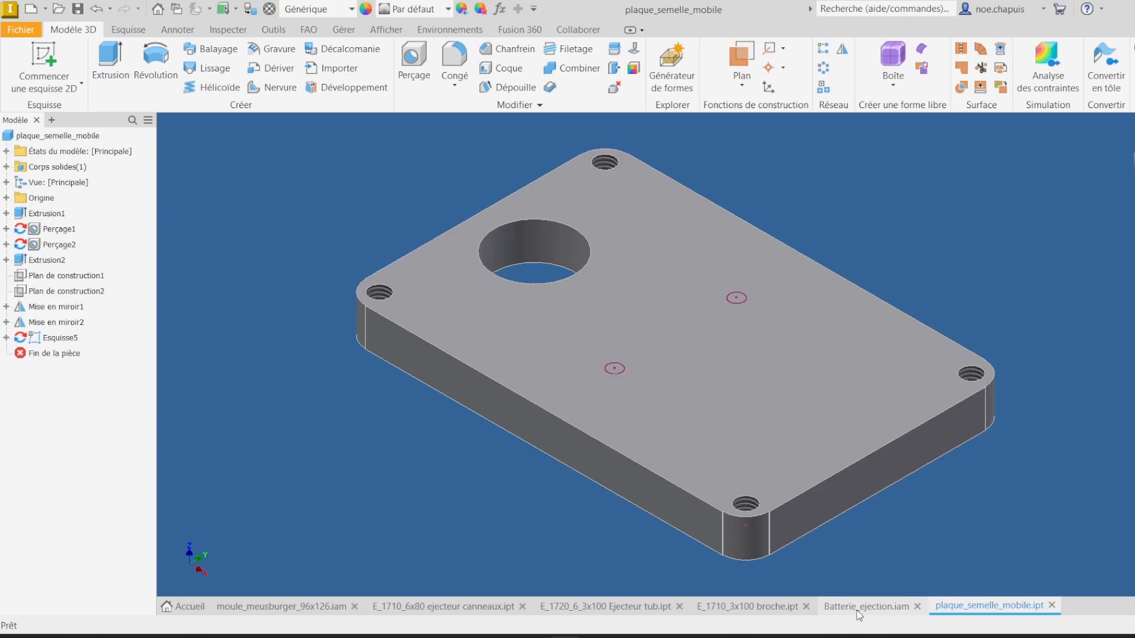
{"action": "left_click", "coordinate": [858, 609]}
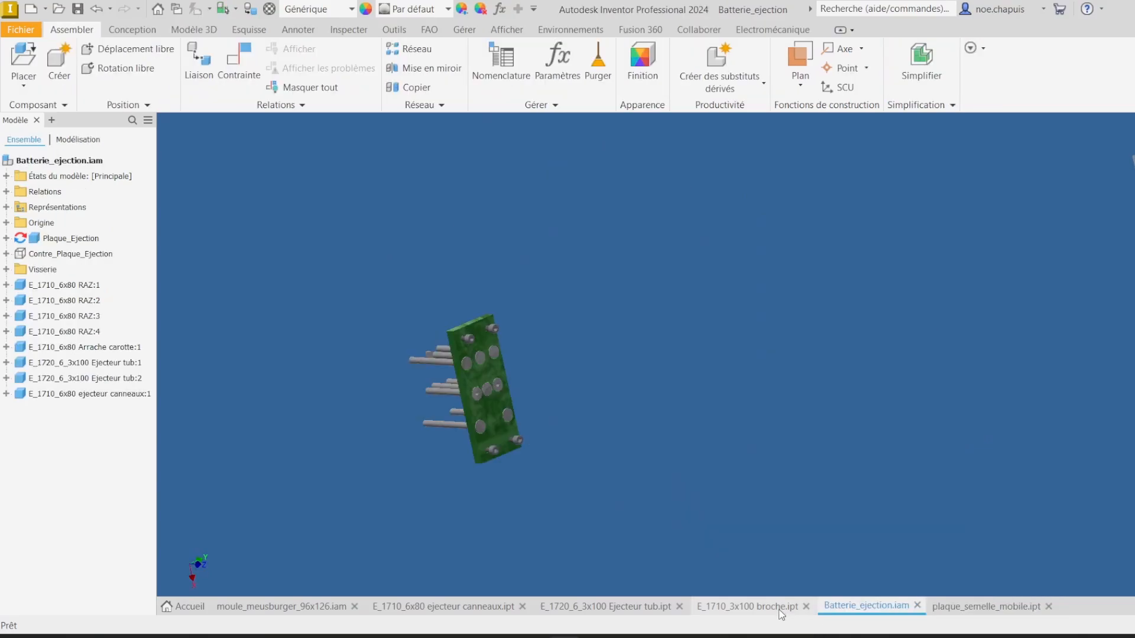
{"action": "left_click", "coordinate": [918, 606]}
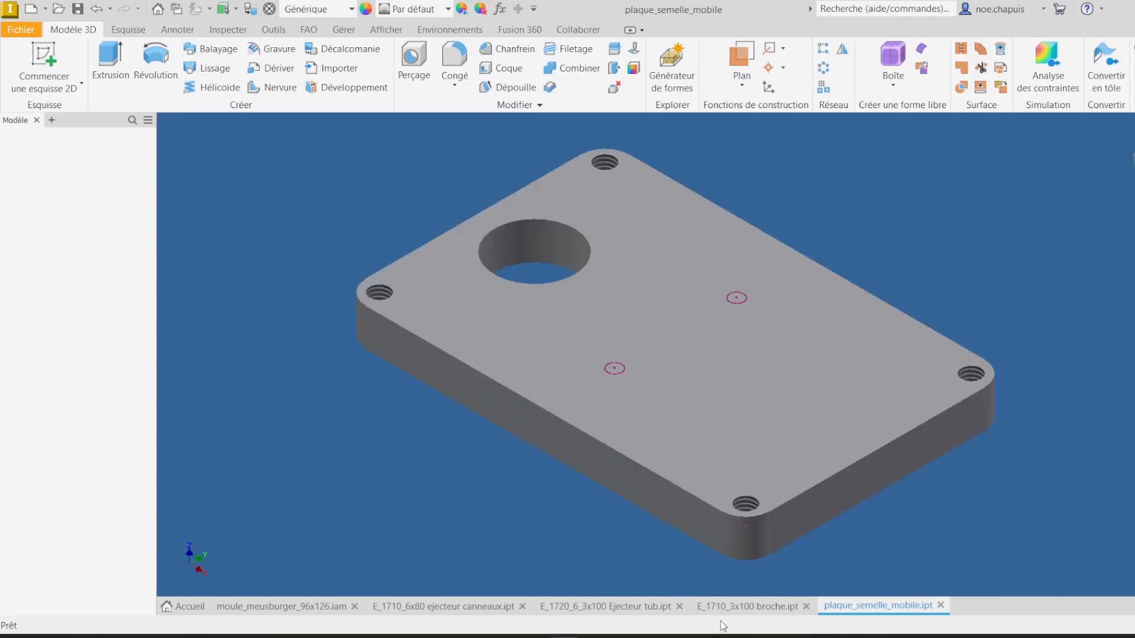
{"action": "left_click", "coordinate": [635, 609]}
{"action": "left_click", "coordinate": [679, 606]}
{"action": "left_click", "coordinate": [481, 608]}
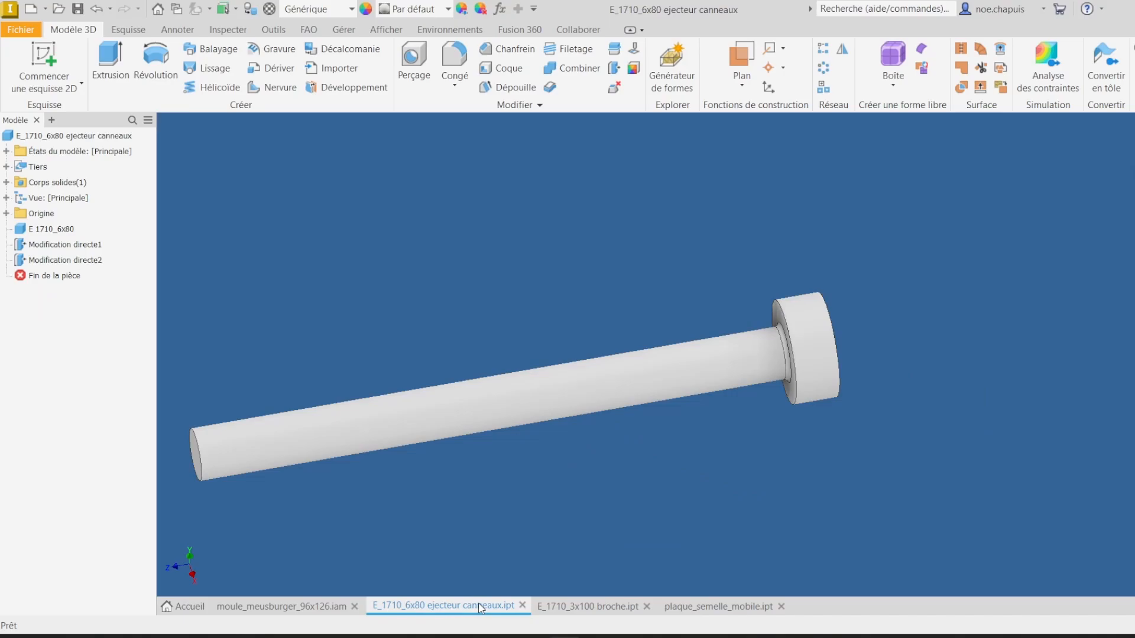
{"action": "left_click", "coordinate": [522, 606]}
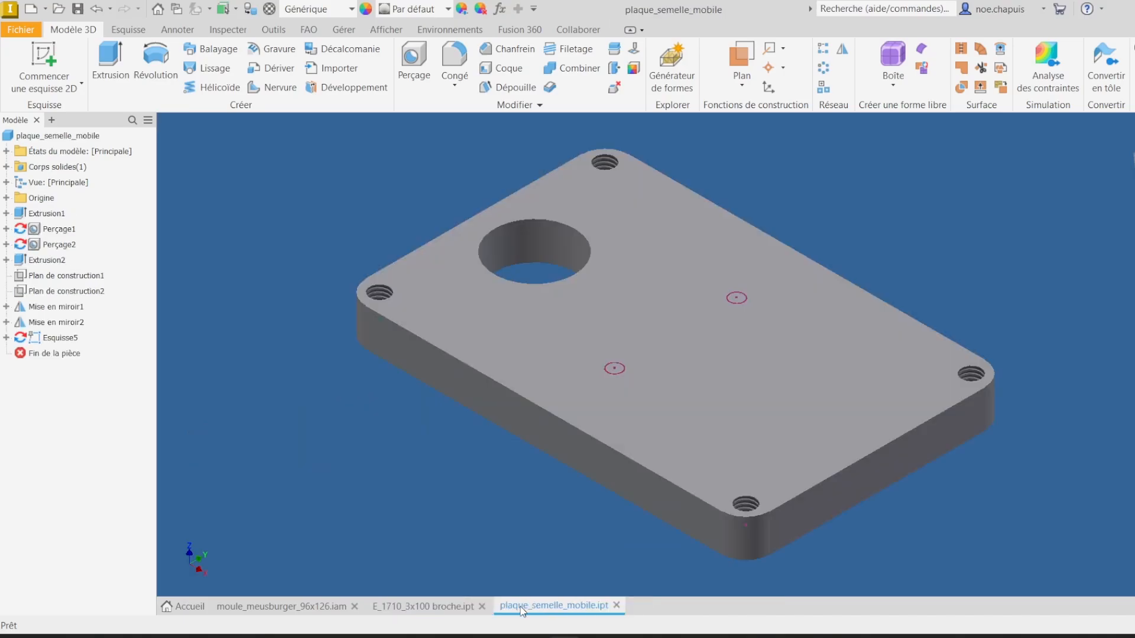
Step: Measure the head face diameter of the E_1710_3x100 broche pin
{"action": "left_click", "coordinate": [414, 608]}
{"action": "scroll", "coordinate": [842, 349], "scroll_direction": "up", "scroll_amount": 3}
{"action": "key", "text": "m"}
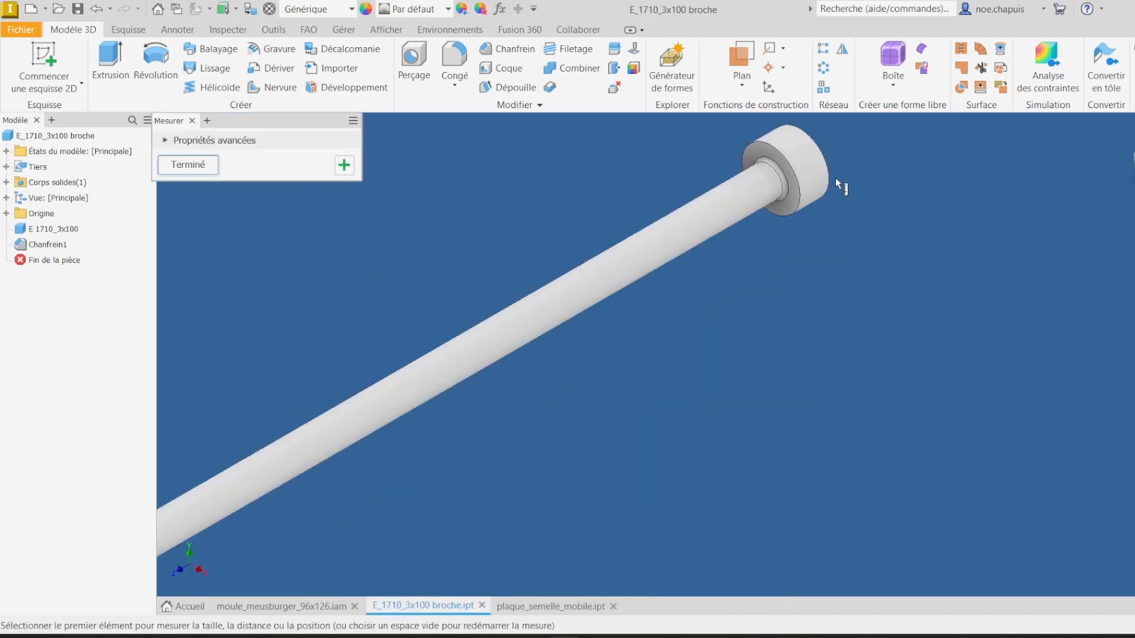
{"action": "left_click", "coordinate": [826, 170]}
{"action": "scroll", "coordinate": [899, 379], "scroll_direction": "up", "scroll_amount": 3}
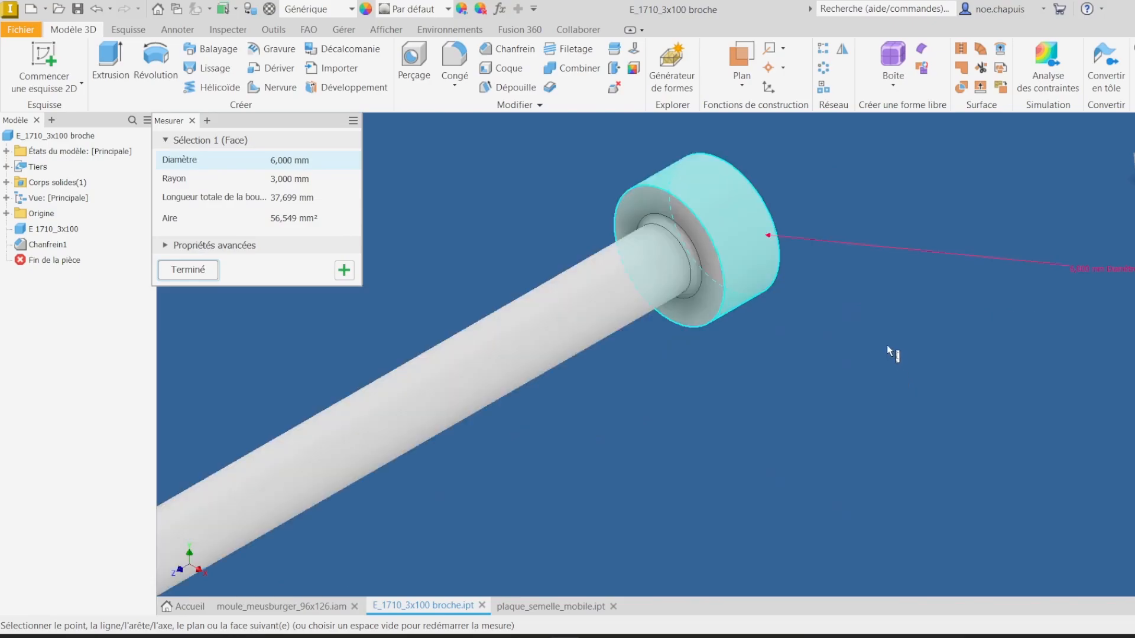
Step: Measure the broche pin's shaft diameter and its head faces, then close the measuring tool
{"action": "left_click", "coordinate": [889, 347]}
{"action": "left_click", "coordinate": [643, 310]}
{"action": "scroll", "coordinate": [860, 328], "scroll_direction": "up", "scroll_amount": 2}
{"action": "scroll", "coordinate": [810, 241], "scroll_direction": "down", "scroll_amount": 5}
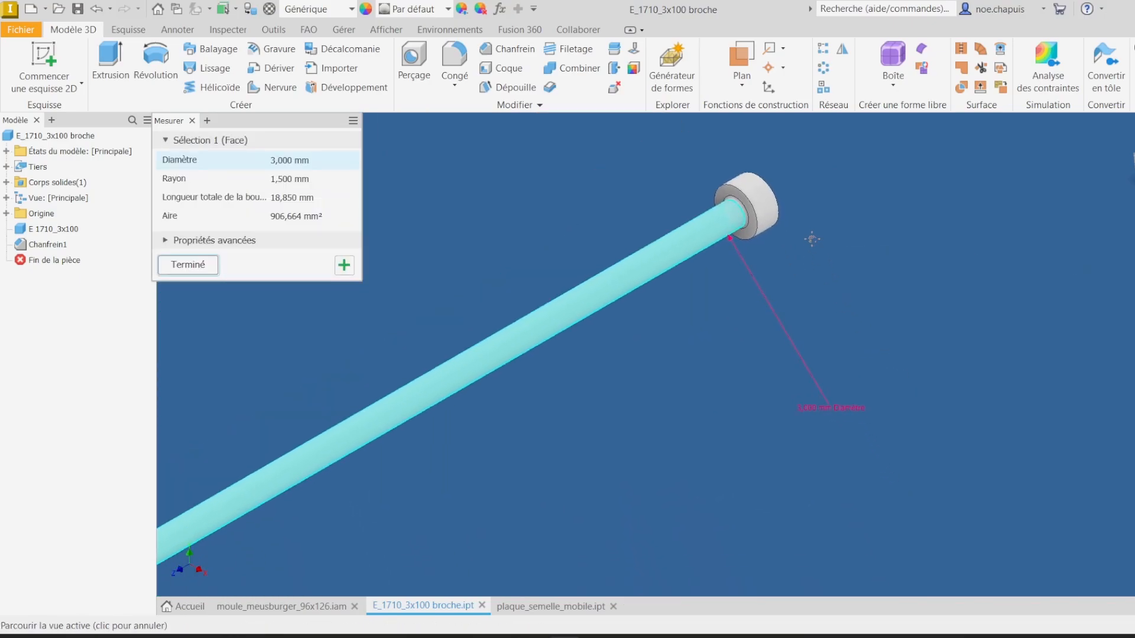
{"action": "left_click", "coordinate": [823, 236]}
{"action": "scroll", "coordinate": [729, 189], "scroll_direction": "up", "scroll_amount": 5}
{"action": "left_click", "coordinate": [775, 251]}
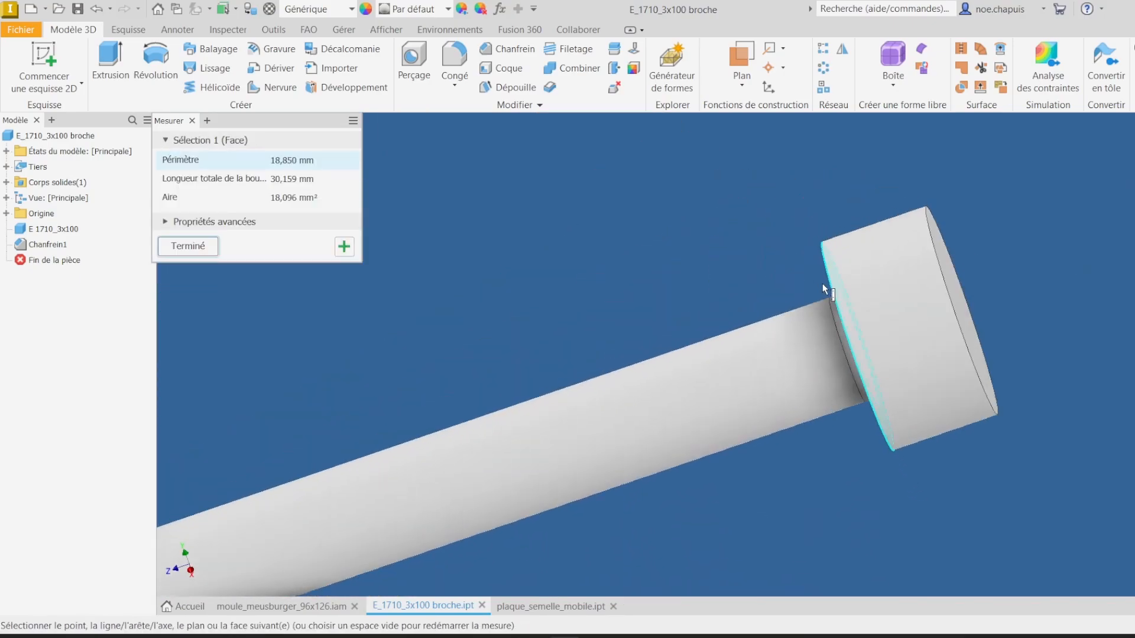
{"action": "left_click", "coordinate": [932, 308]}
{"action": "left_click", "coordinate": [1016, 313]}
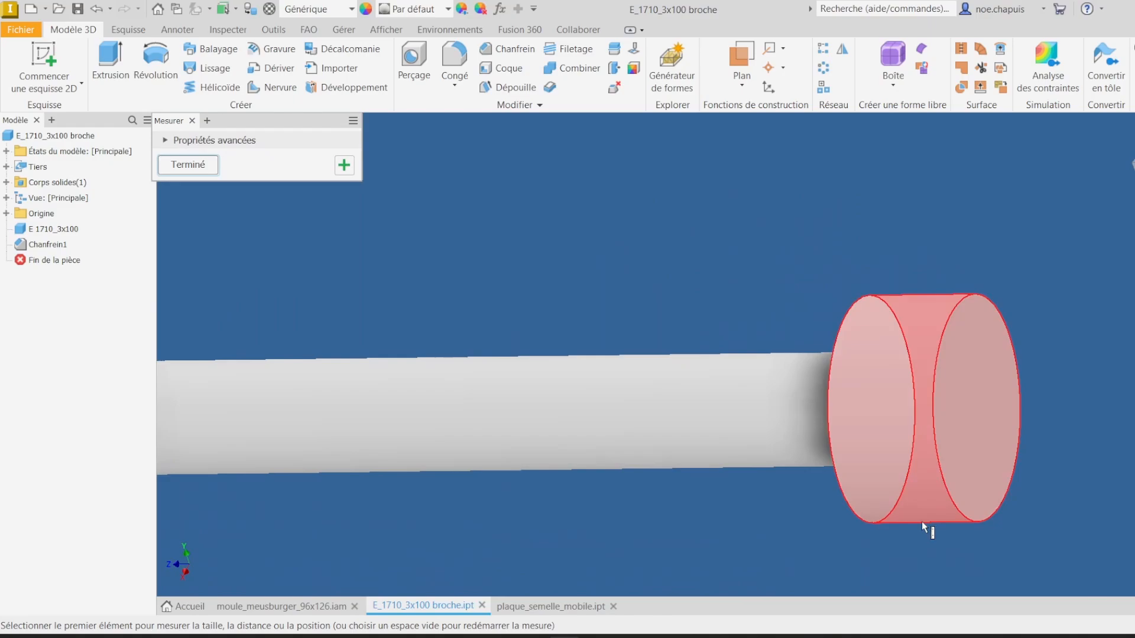
{"action": "left_click", "coordinate": [562, 606]}
{"action": "left_click", "coordinate": [206, 169]}
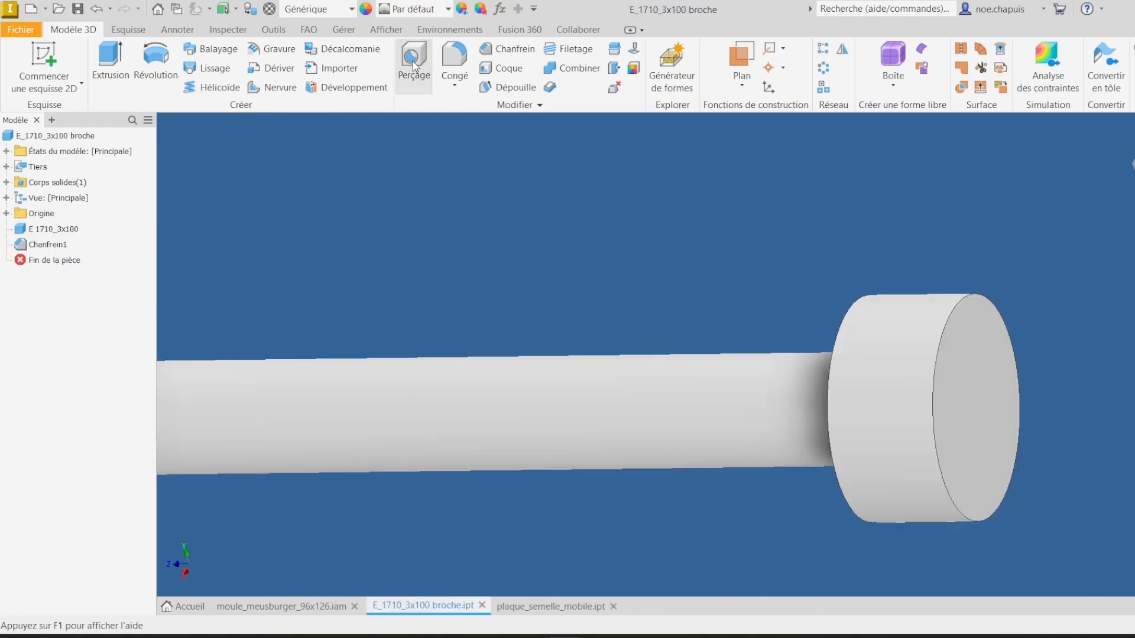
Step: Drill counterbored holes at the two projected points on the moving clamping plate: 3 mm hole, 6.5 mm counterbore, 4 mm deep
{"action": "left_click", "coordinate": [413, 62]}
{"action": "left_click", "coordinate": [233, 481]}
{"action": "left_click", "coordinate": [546, 609]}
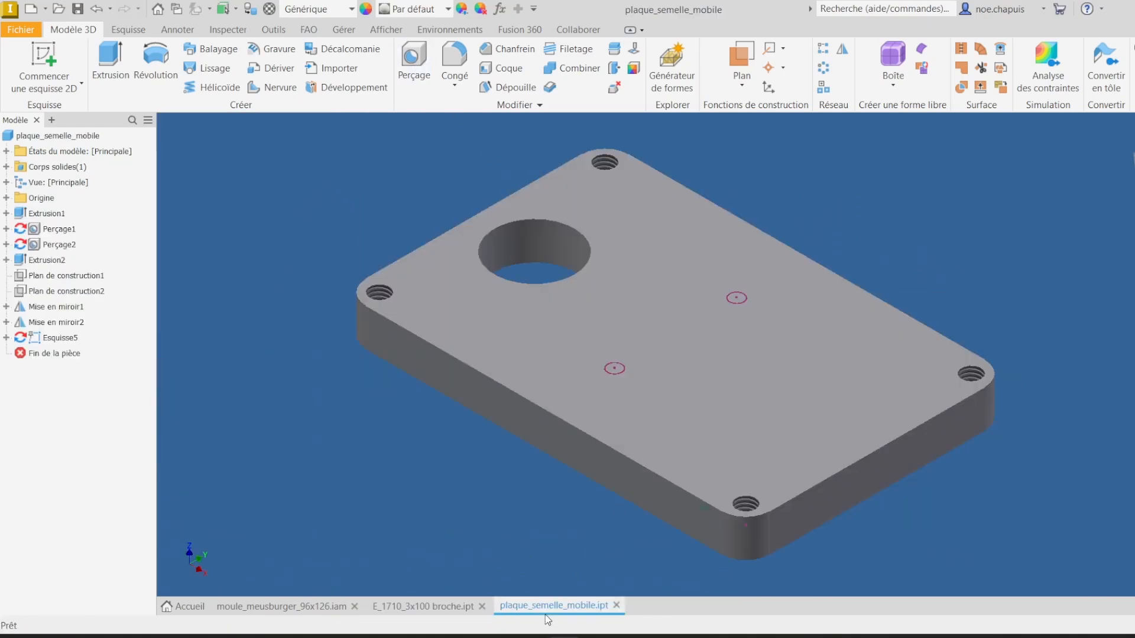
{"action": "left_click", "coordinate": [412, 58]}
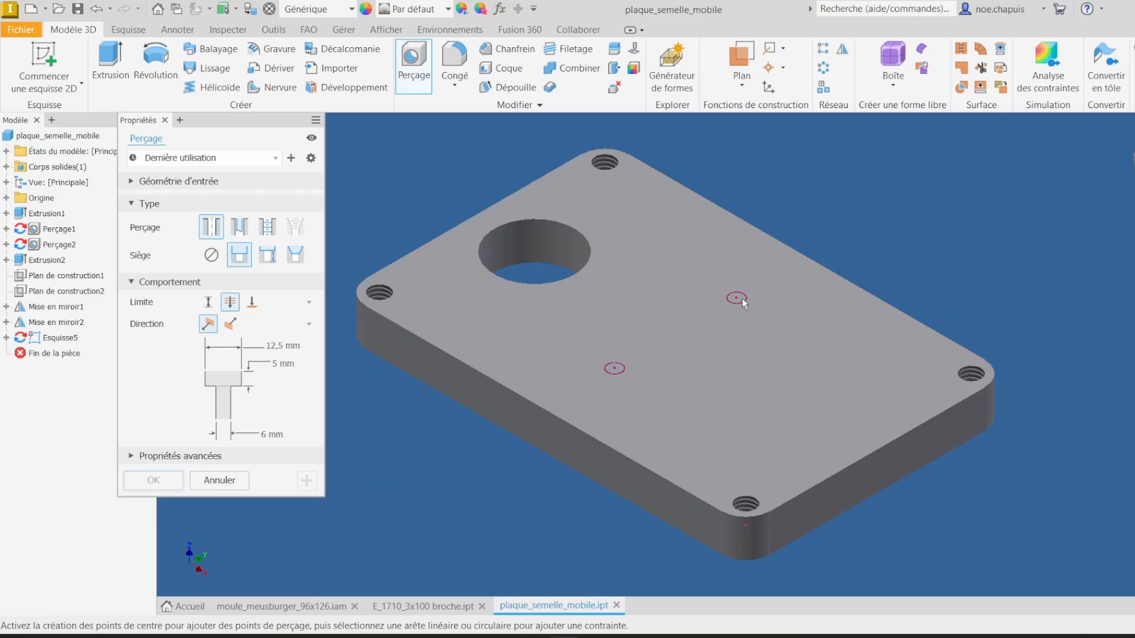
{"action": "left_click", "coordinate": [737, 299]}
{"action": "left_click", "coordinate": [614, 369]}
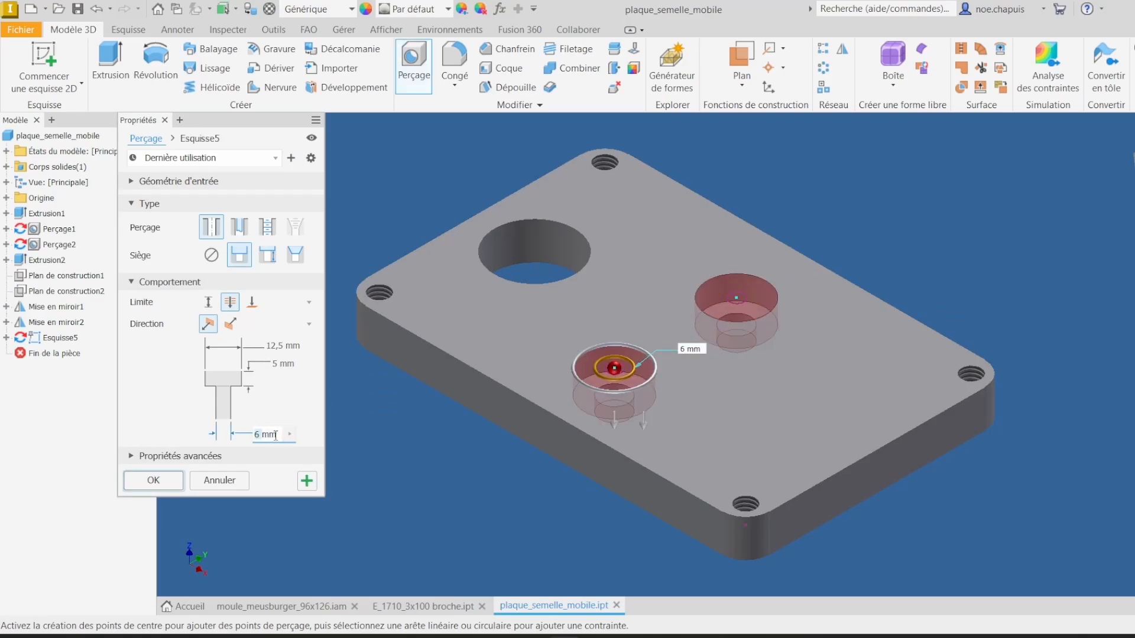
{"action": "key", "text": "Tab"}
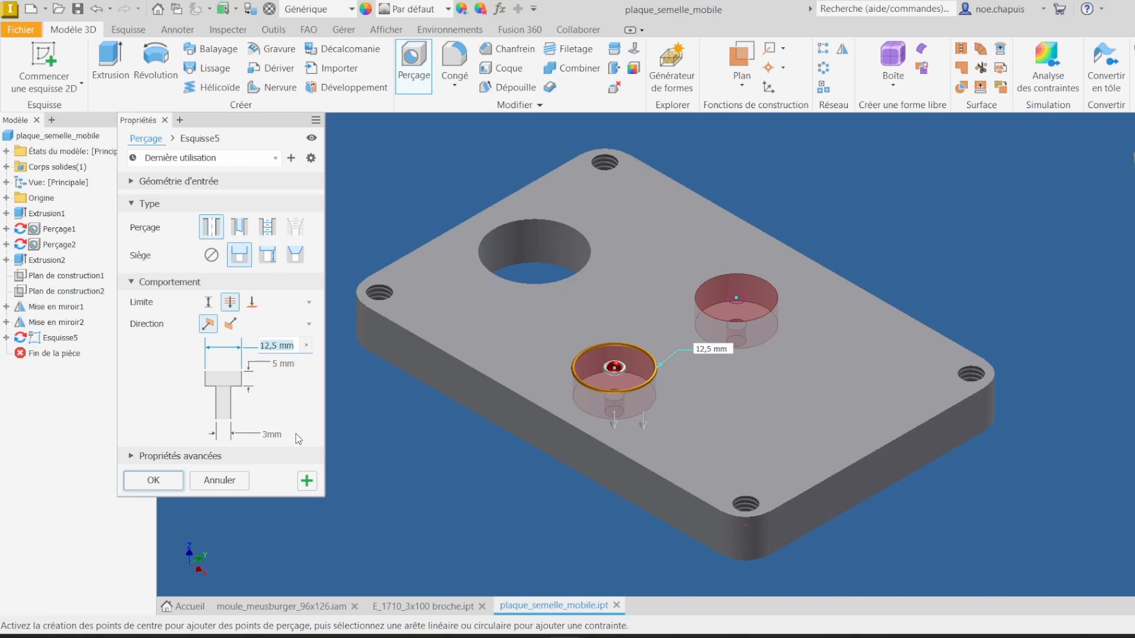
{"action": "type", "text": "6.5"}
{"action": "key", "text": "Tab"}
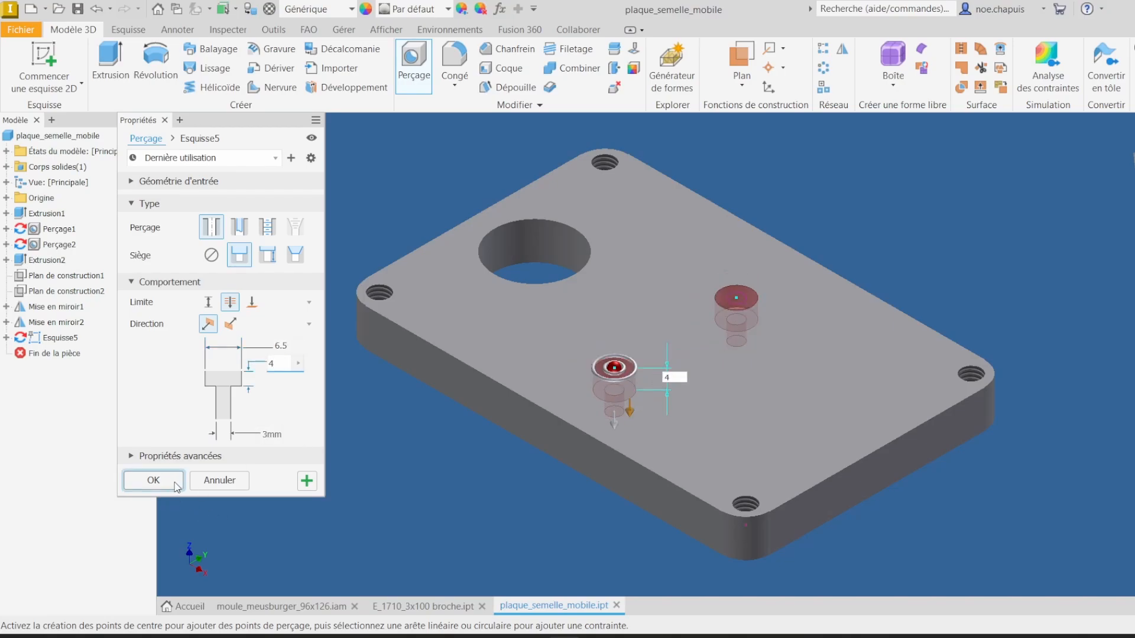
{"action": "left_click", "coordinate": [155, 480]}
Step: Measure the pin's head step faces again and review the counterbored hole feature settings on the plate
{"action": "left_click", "coordinate": [434, 609]}
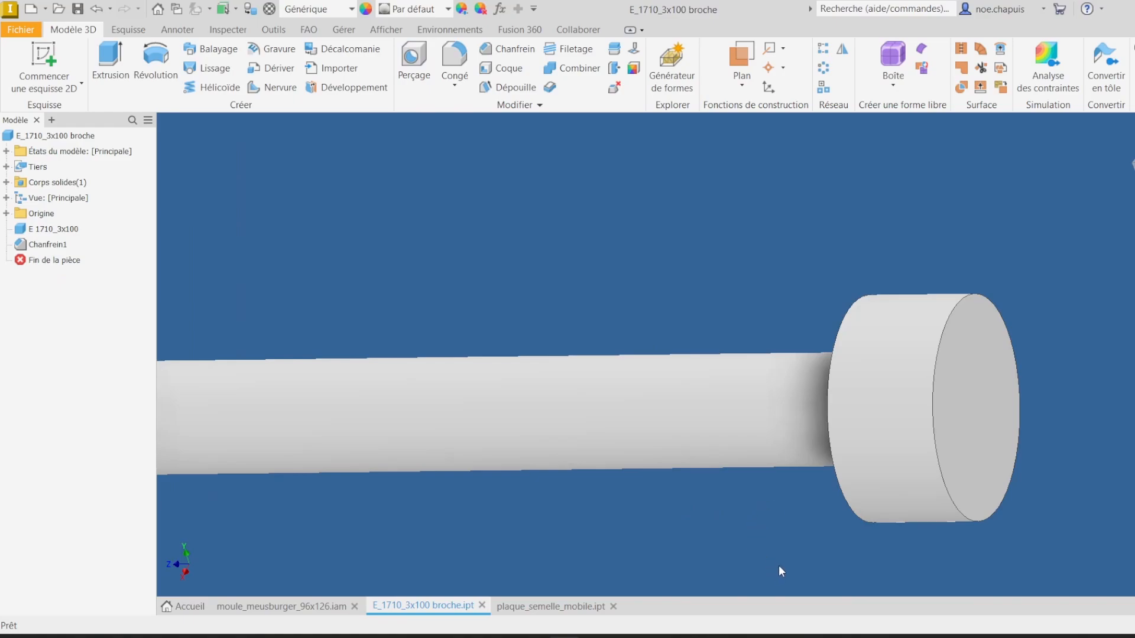
{"action": "key", "text": "m"}
{"action": "left_click", "coordinate": [993, 363]}
{"action": "middle_click_drag", "start_coordinate": [980, 324], "coordinate": [885, 338], "text": "shift"}
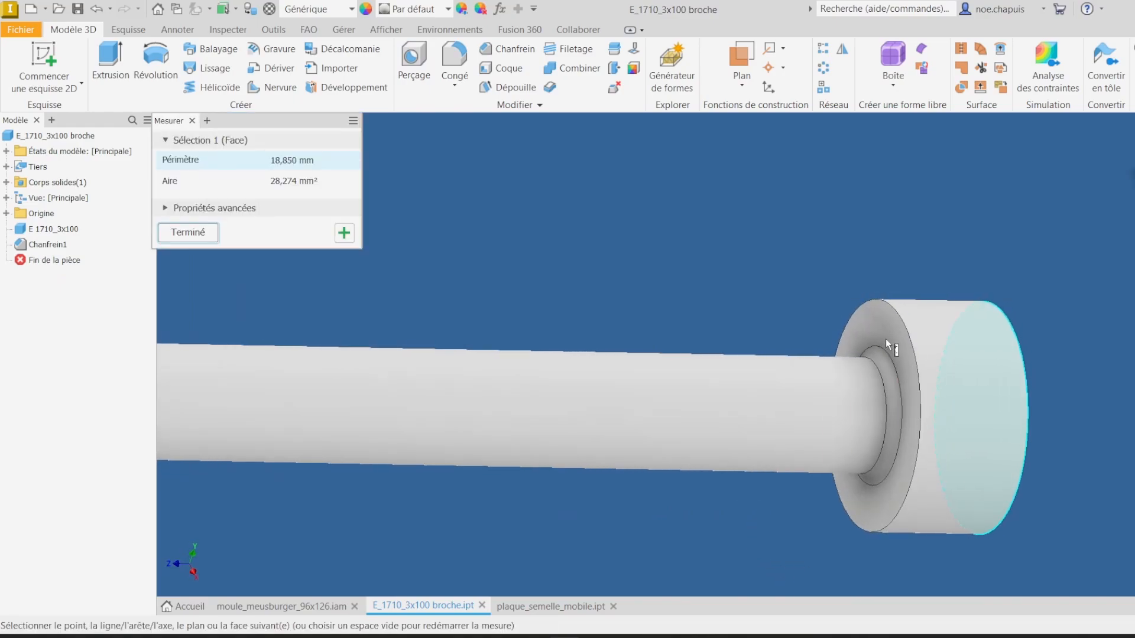
{"action": "left_click", "coordinate": [888, 330]}
{"action": "left_click", "coordinate": [824, 337]}
{"action": "left_click", "coordinate": [552, 606]}
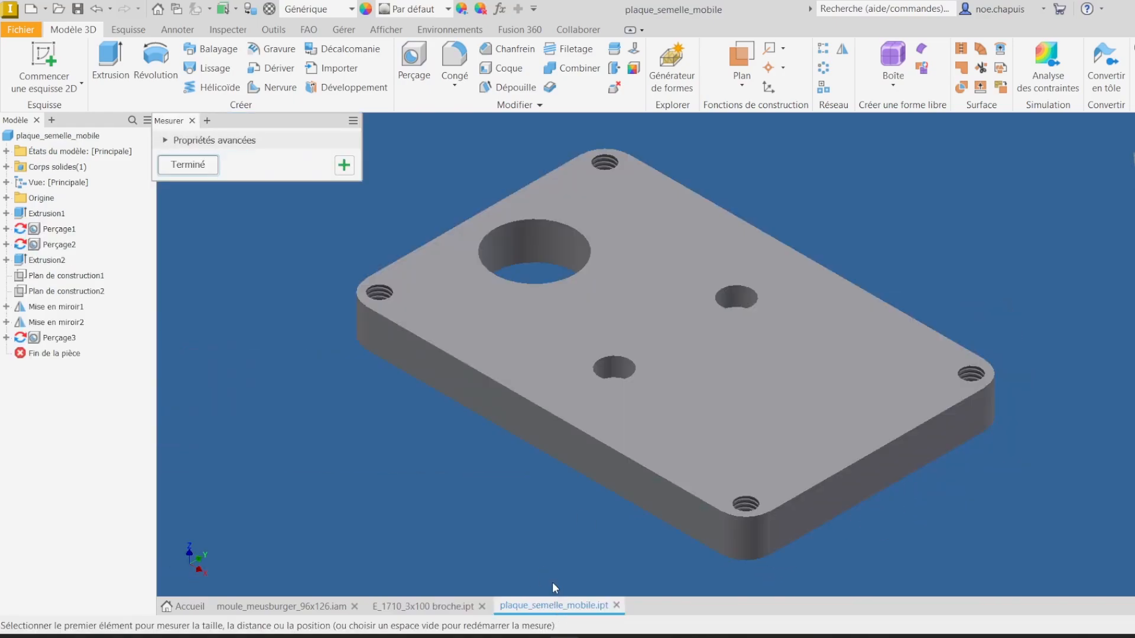
{"action": "double_click", "coordinate": [43, 339]}
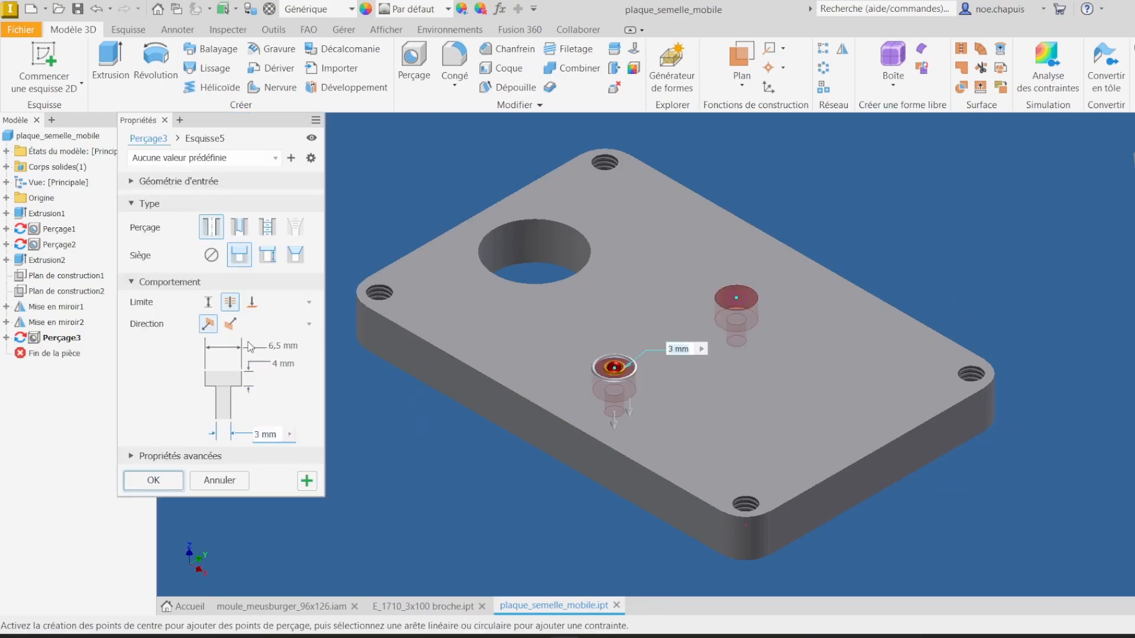
{"action": "key", "text": "Return"}
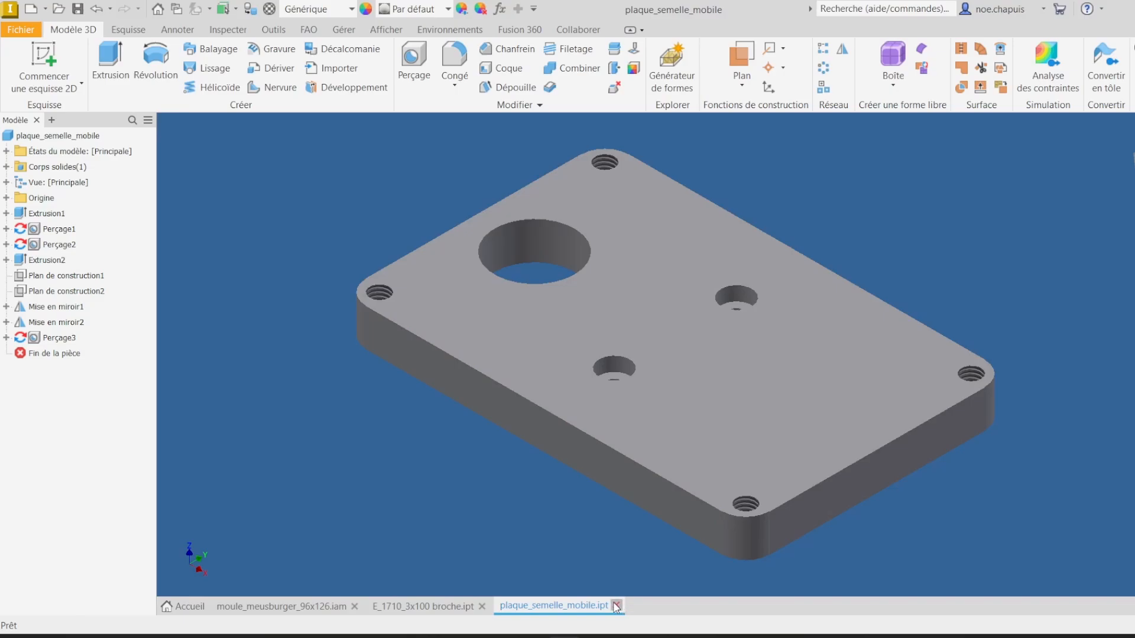
Step: Close the plate part and place two E_1710_3x100 broche pins into the mould assembly
{"action": "left_click", "coordinate": [616, 606]}
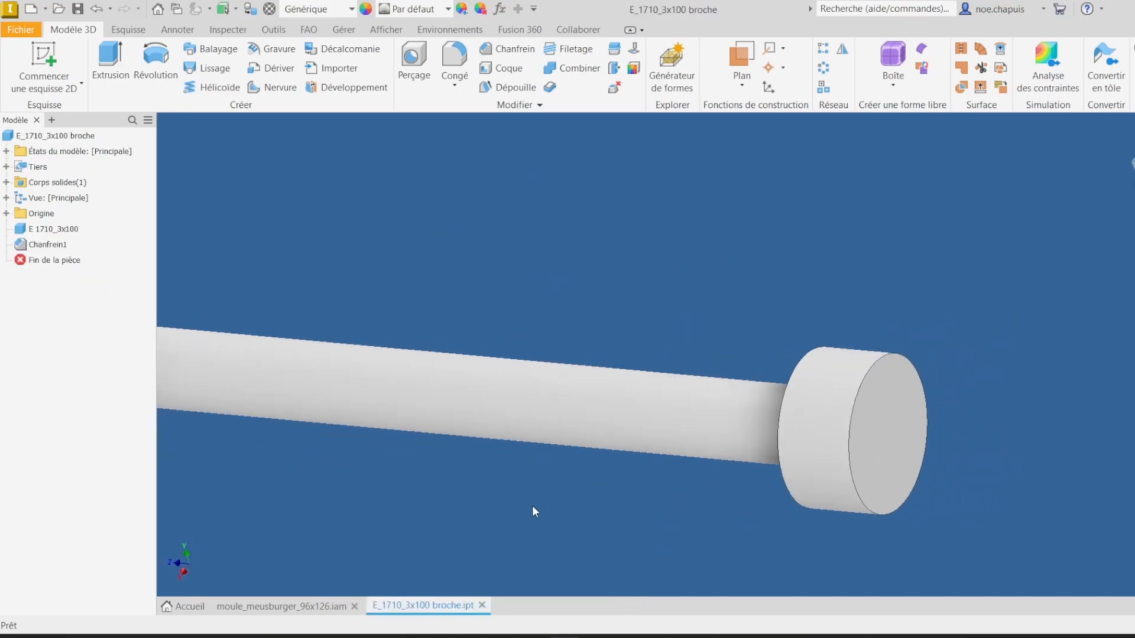
{"action": "left_click", "coordinate": [295, 607]}
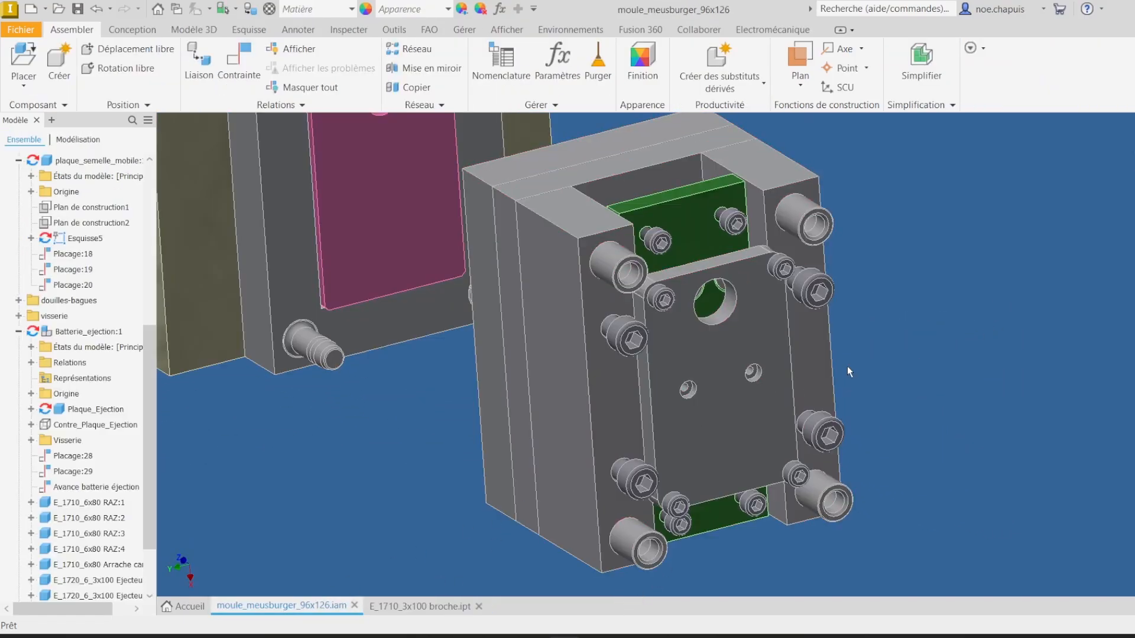
{"action": "left_click", "coordinate": [32, 53]}
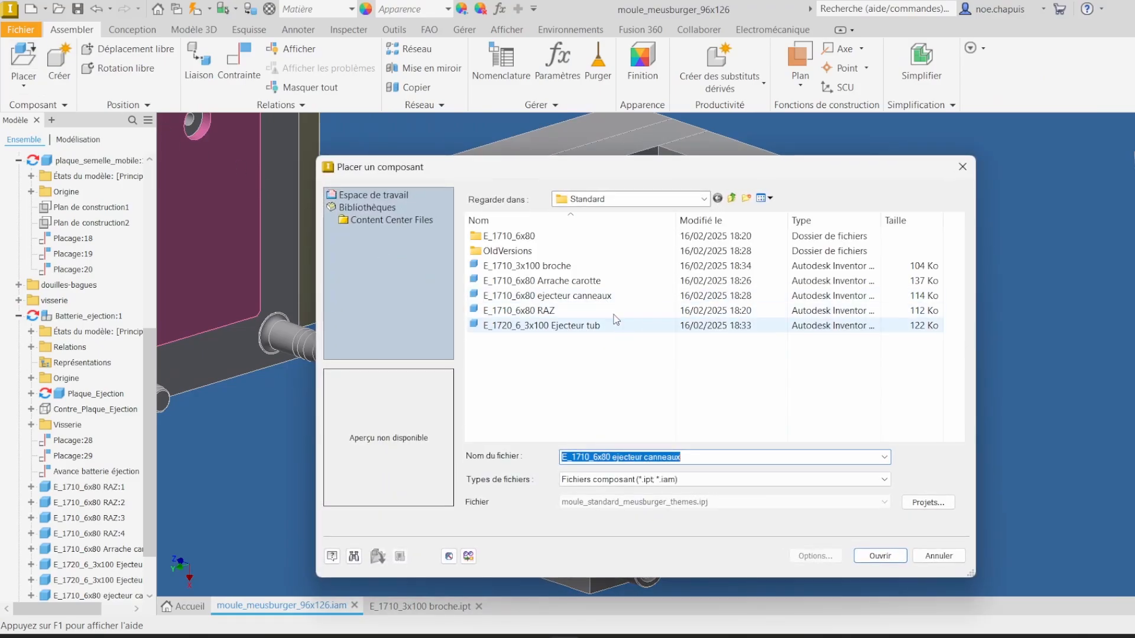
{"action": "double_click", "coordinate": [558, 267]}
{"action": "left_click", "coordinate": [949, 319]}
{"action": "left_click", "coordinate": [974, 255]}
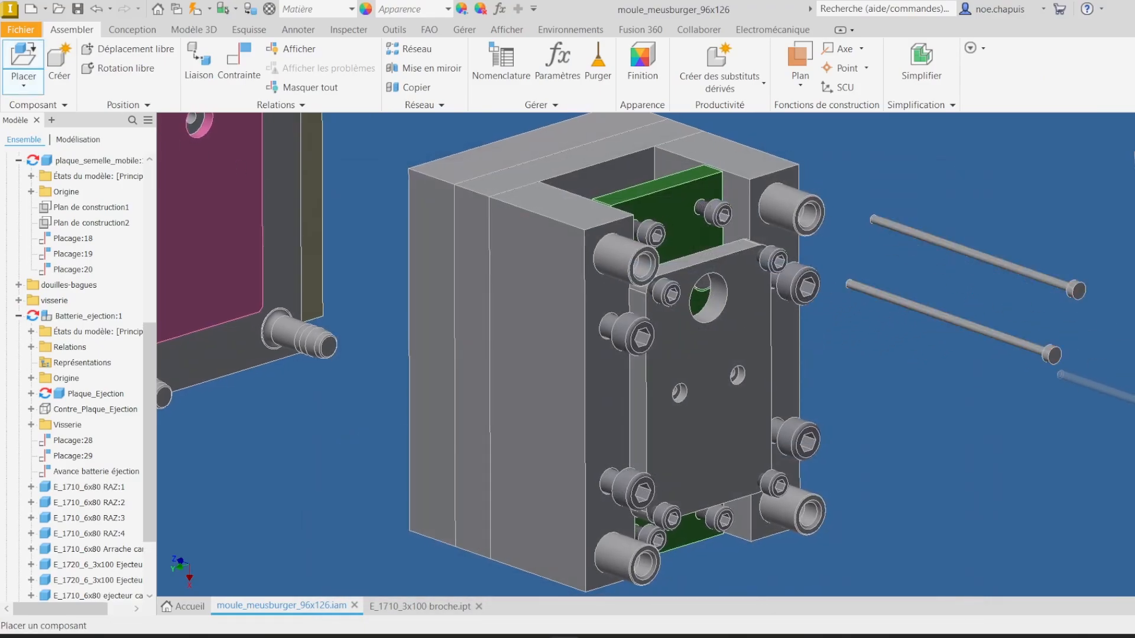
{"action": "key", "text": "Escape"}
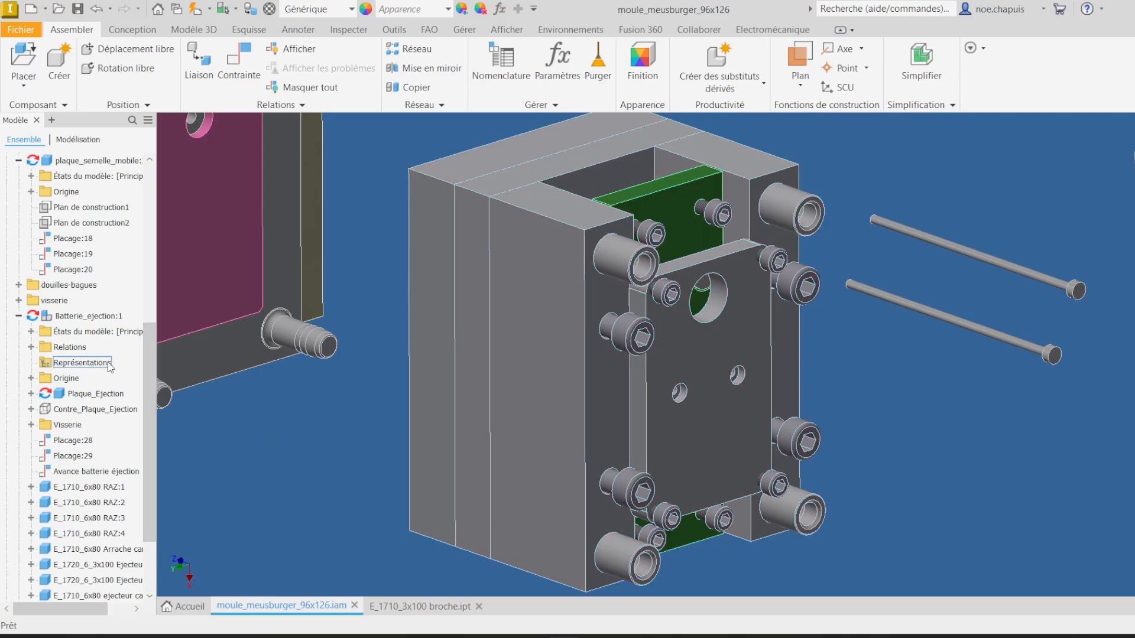
Step: Measure the distance between the broche pin's head step face and its shaft edge, then close the pin part
{"action": "scroll", "coordinate": [1038, 381], "scroll_direction": "up", "scroll_amount": 5}
{"action": "scroll", "coordinate": [850, 356], "scroll_direction": "down", "scroll_amount": 6}
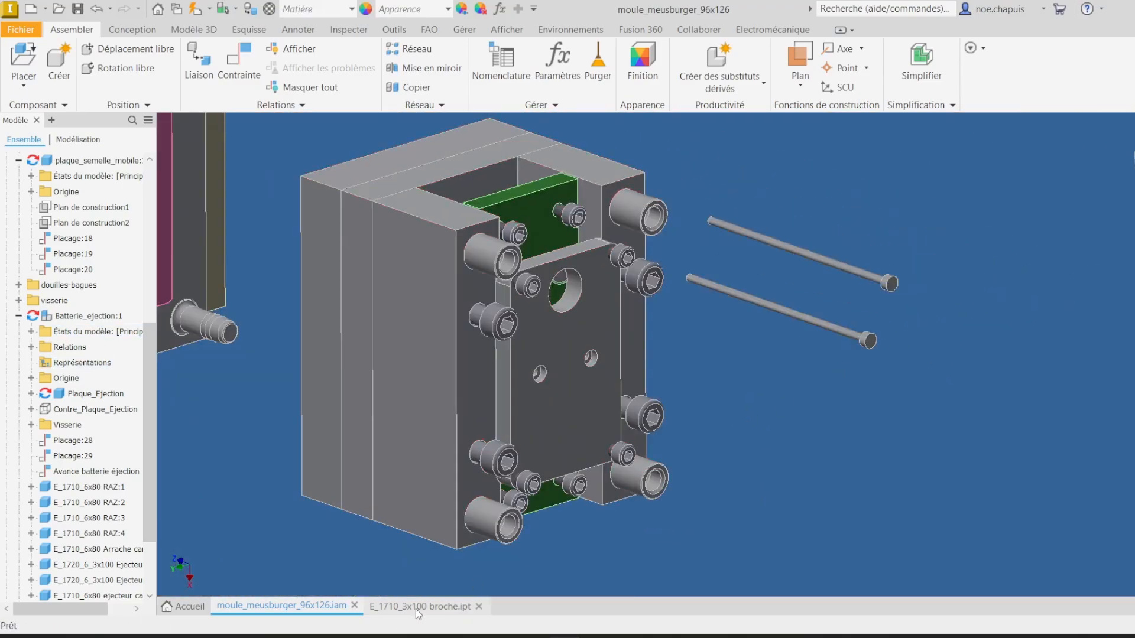
{"action": "left_click", "coordinate": [404, 606]}
{"action": "key", "text": "m"}
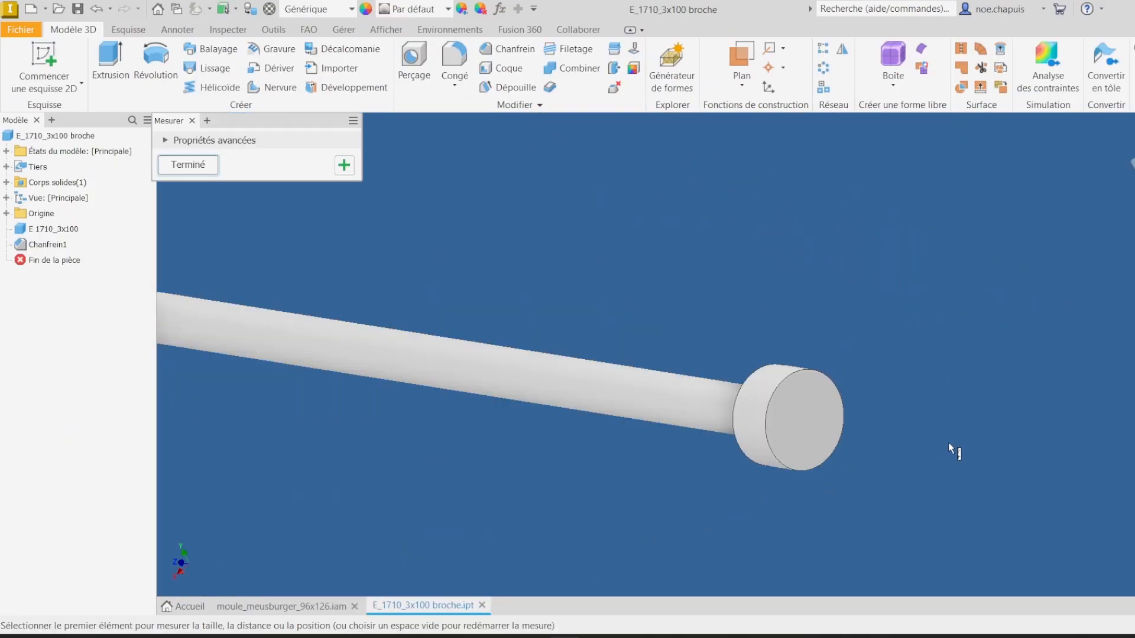
{"action": "middle_click_drag", "start_coordinate": [839, 393], "coordinate": [839, 331], "text": "shift"}
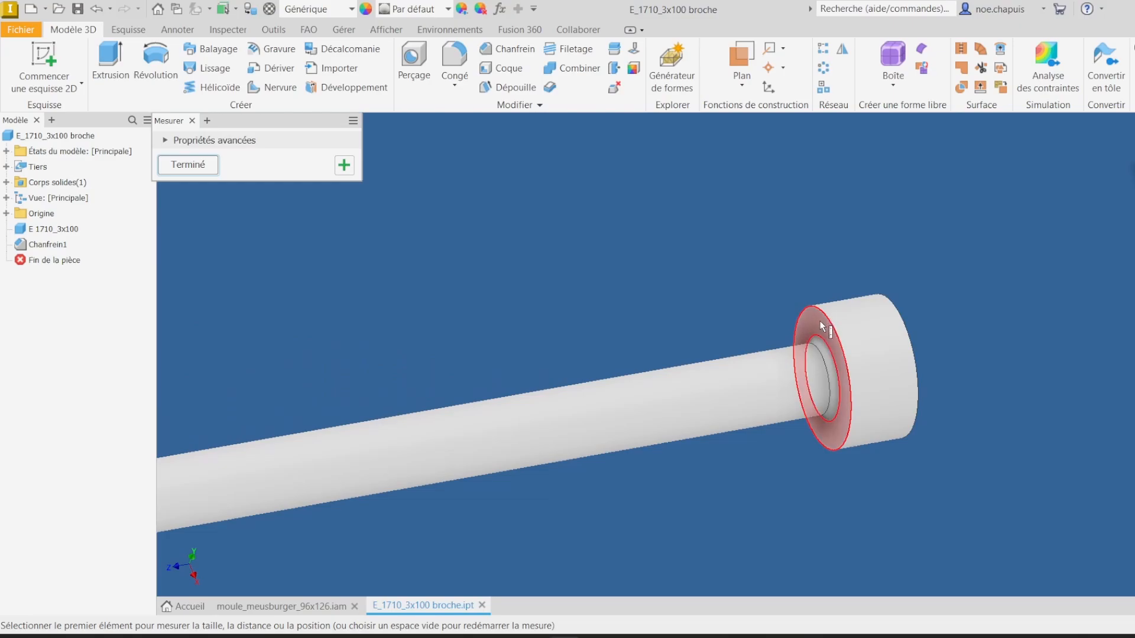
{"action": "left_click", "coordinate": [820, 321]}
{"action": "scroll", "coordinate": [820, 321], "scroll_direction": "up", "scroll_amount": 4}
{"action": "scroll", "coordinate": [845, 288], "scroll_direction": "up", "scroll_amount": 2}
{"action": "left_click", "coordinate": [857, 285]}
{"action": "scroll", "coordinate": [857, 285], "scroll_direction": "down", "scroll_amount": 6}
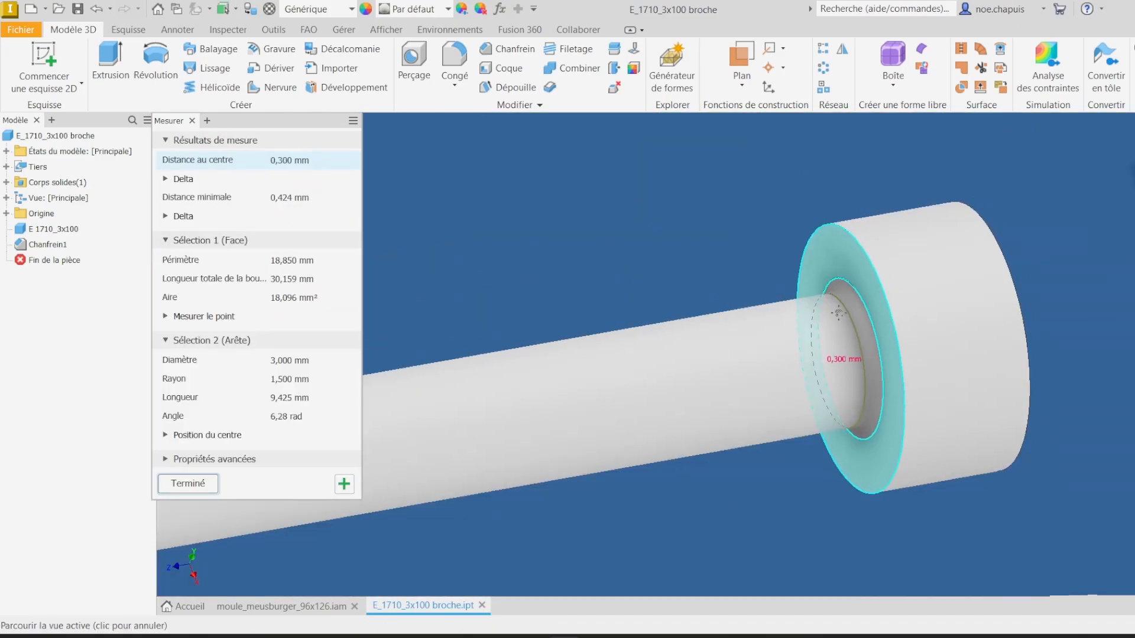
{"action": "key", "text": "Escape"}
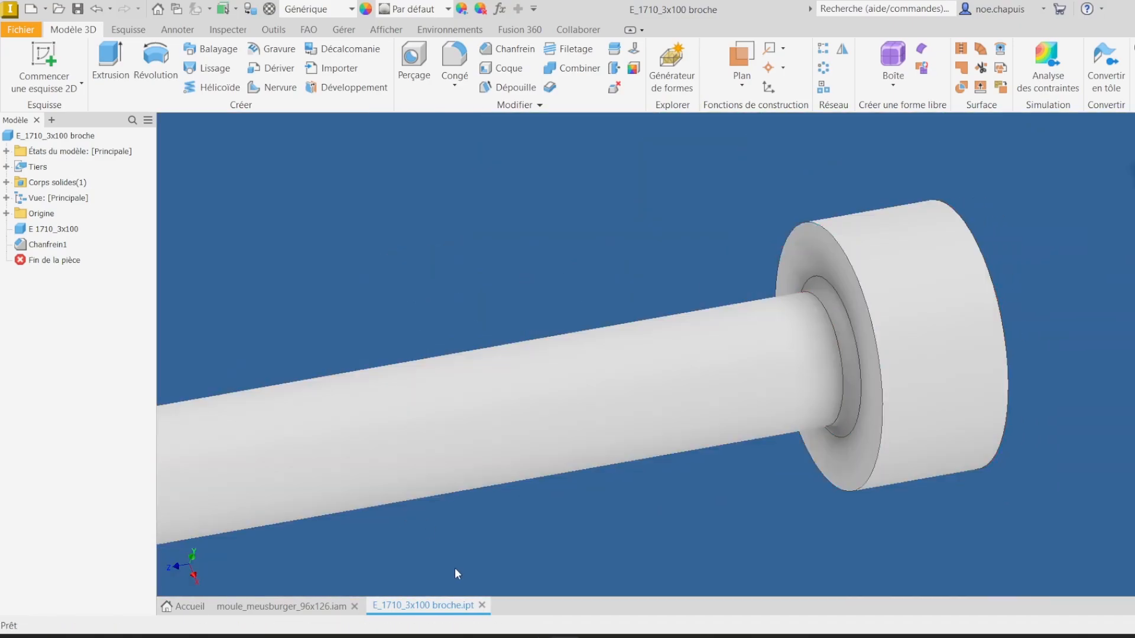
{"action": "left_click", "coordinate": [484, 605]}
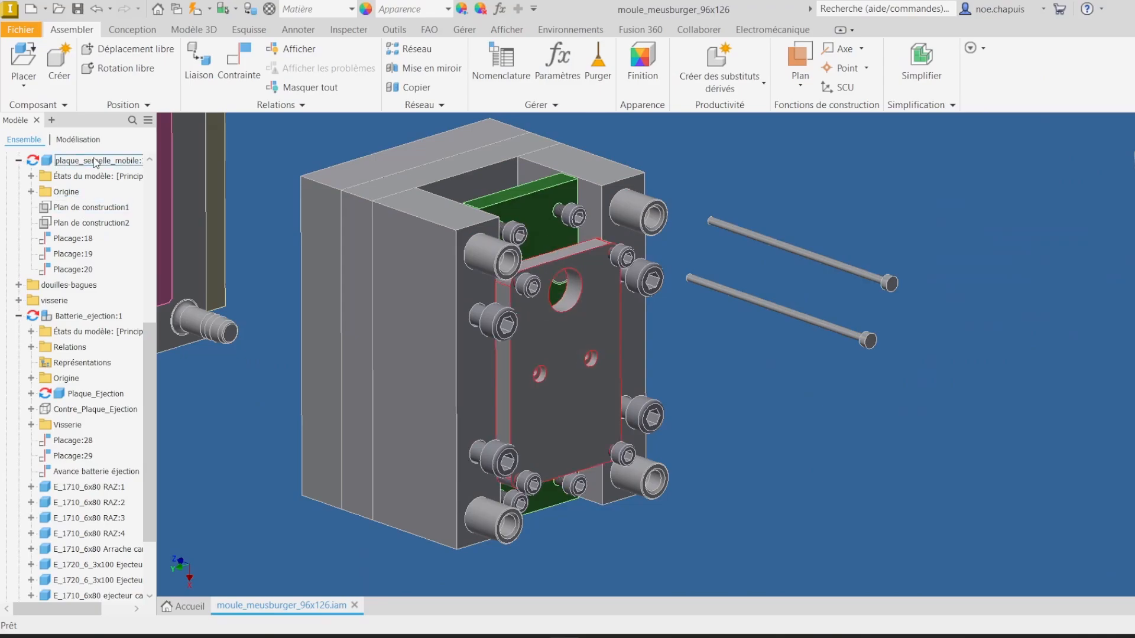
Step: Open the moving clamping plate and chamfer the counterbored hole edges by 0.4 mm
{"action": "right_click", "coordinate": [95, 162]}
{"action": "left_click", "coordinate": [126, 197]}
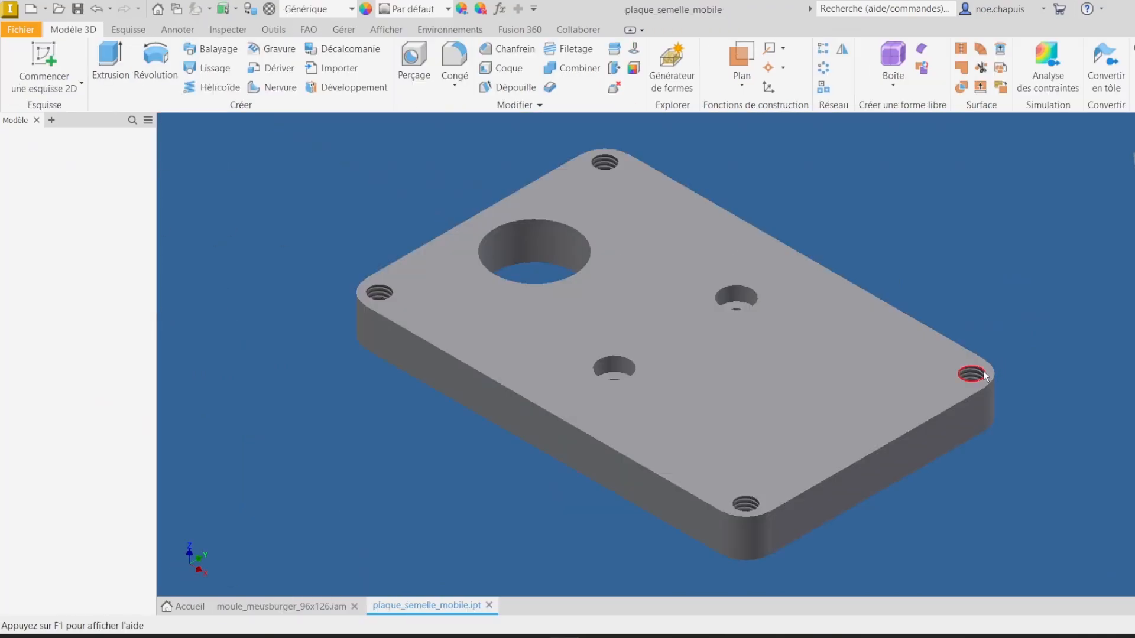
{"action": "left_click", "coordinate": [984, 377]}
{"action": "left_click", "coordinate": [510, 57]}
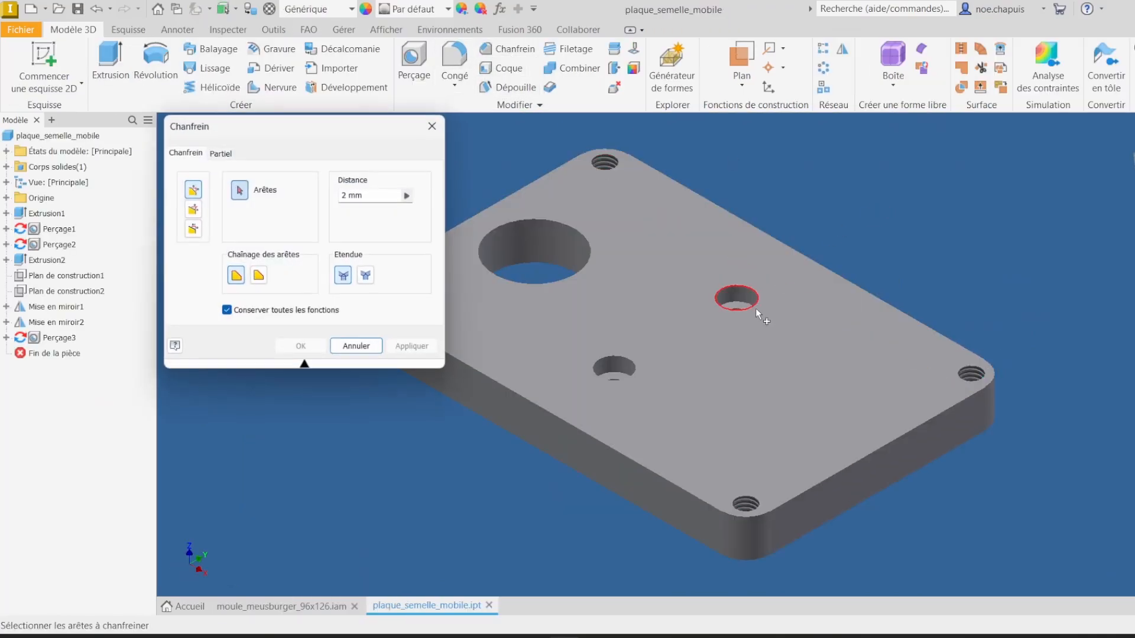
{"action": "scroll", "coordinate": [749, 283], "scroll_direction": "up", "scroll_amount": 2}
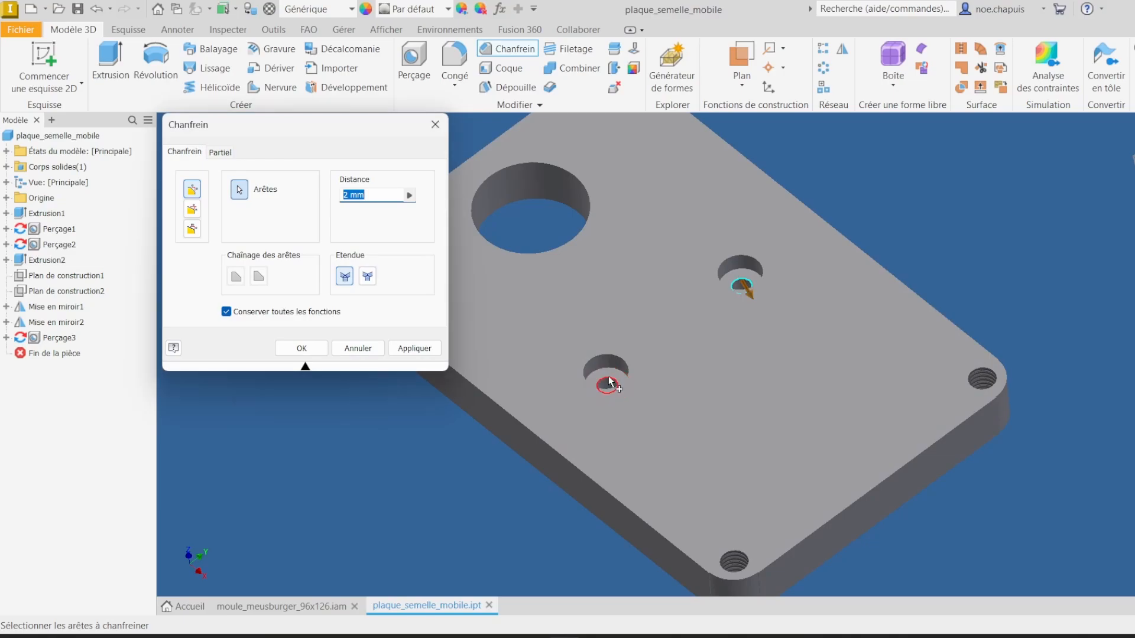
{"action": "type", "text": "0.4"}
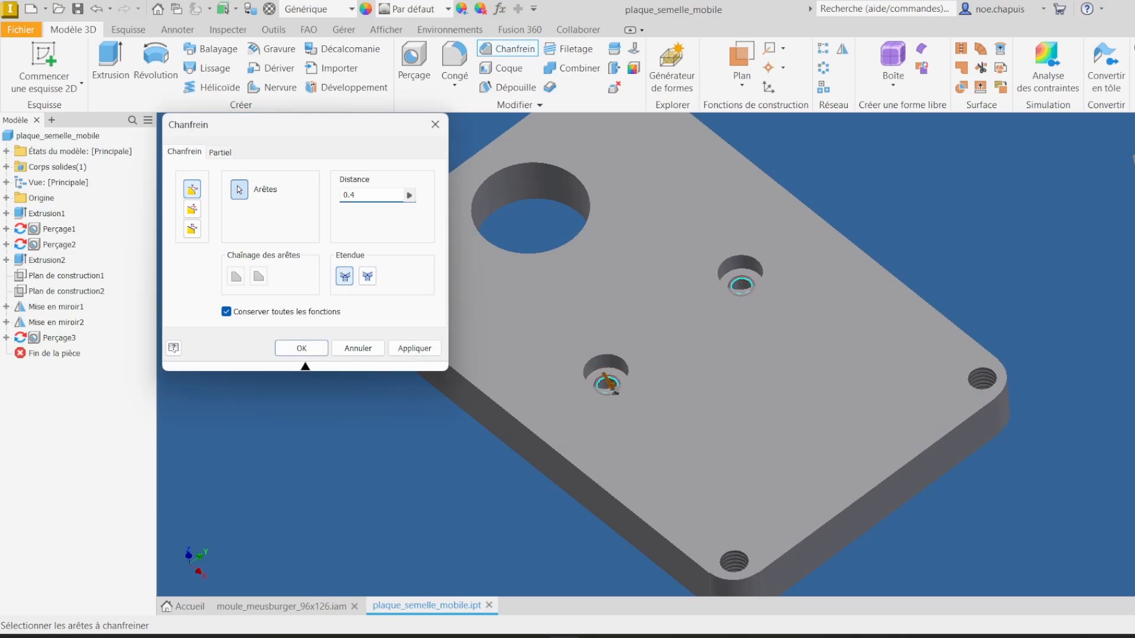
{"action": "key", "text": "Return"}
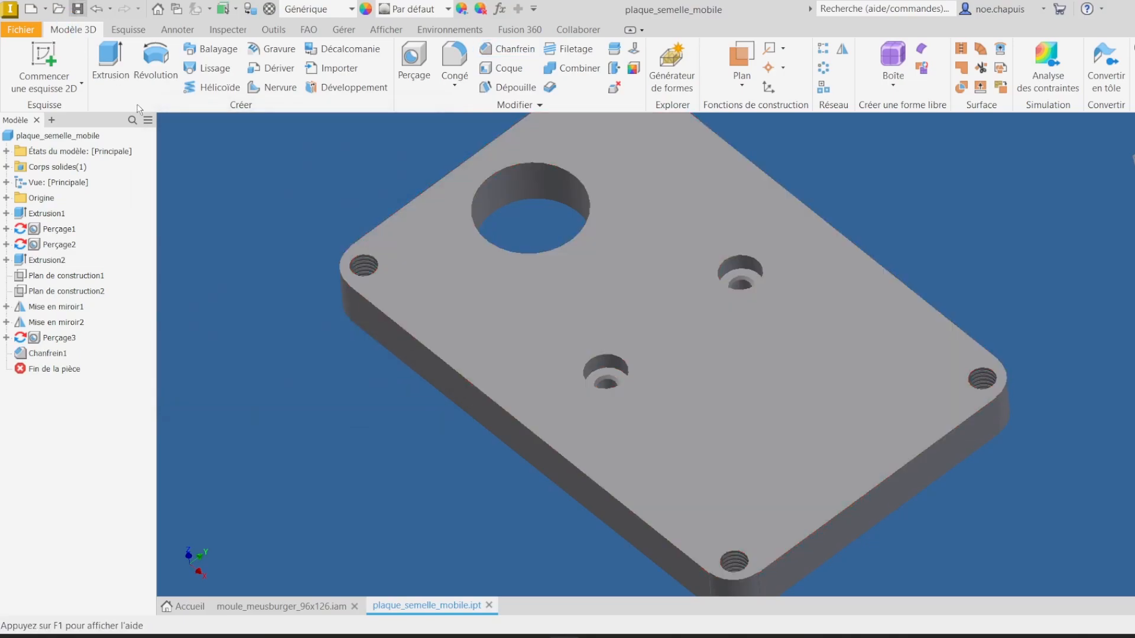
Step: Return to the mould assembly and insert-constrain a broche pin's head edge into a counterbored hole of the moving clamping plate
{"action": "left_click", "coordinate": [490, 605]}
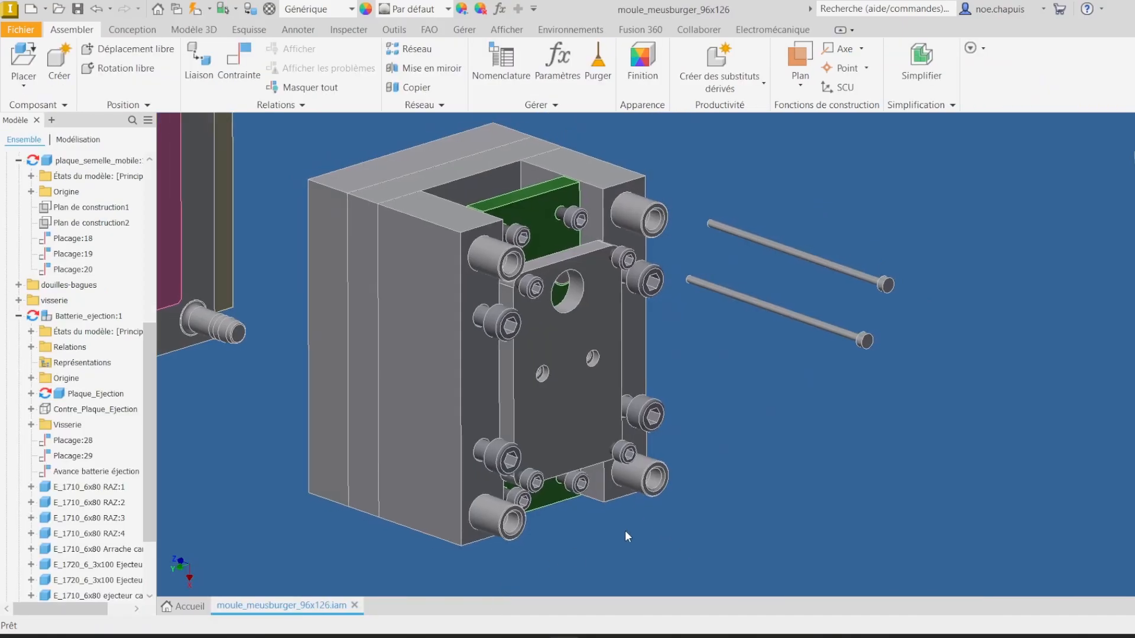
{"action": "left_click", "coordinate": [238, 57]}
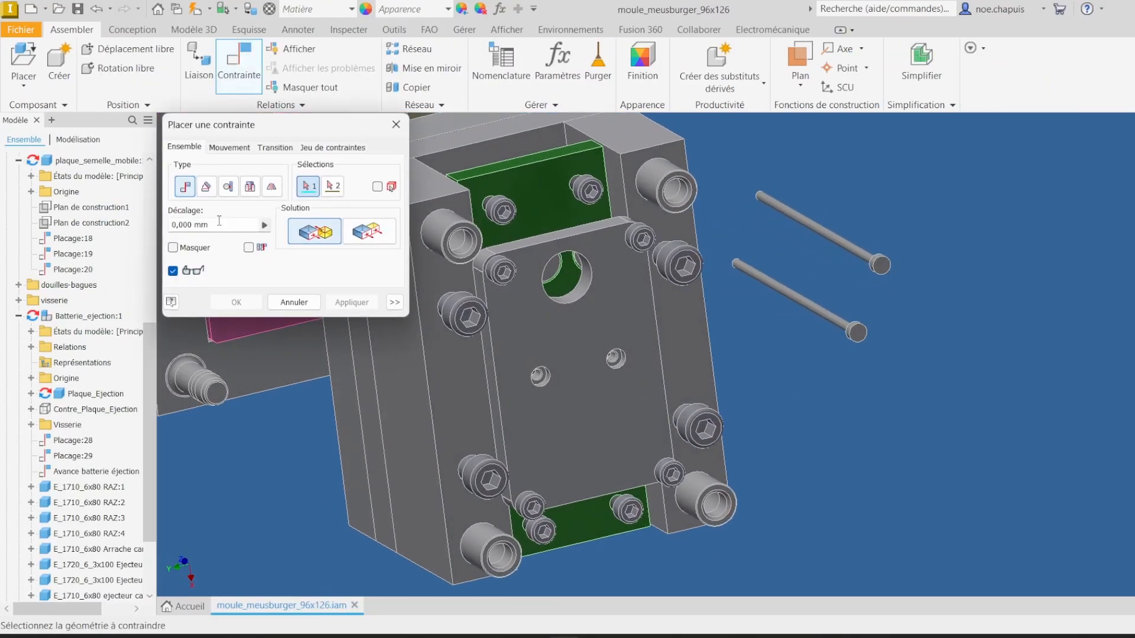
{"action": "left_click", "coordinate": [249, 187]}
{"action": "scroll", "coordinate": [930, 407], "scroll_direction": "up", "scroll_amount": 10}
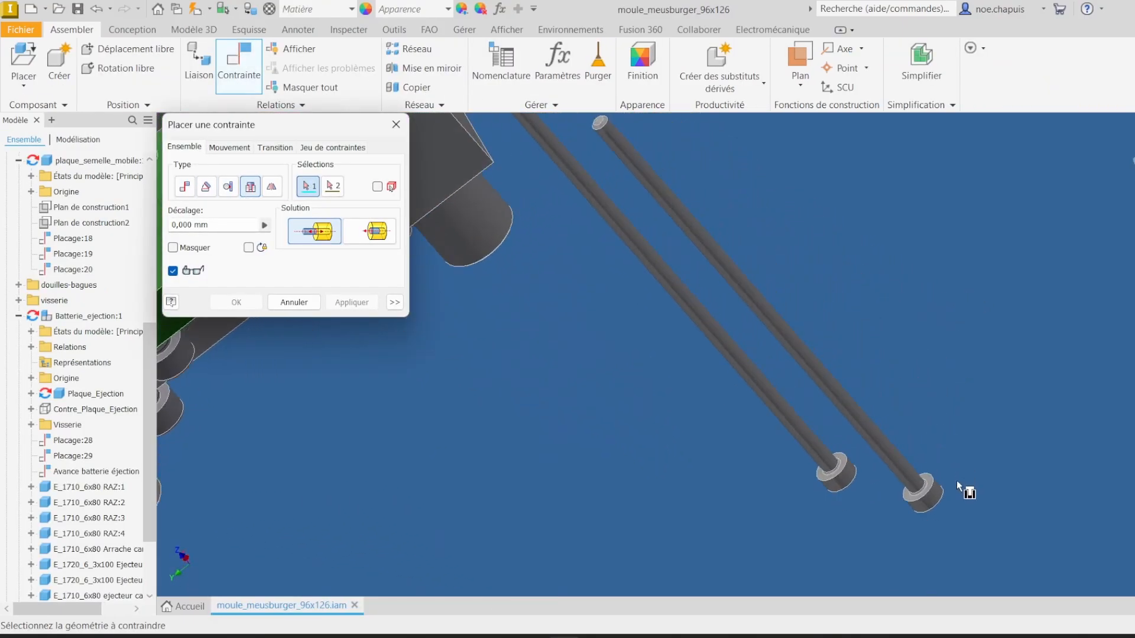
{"action": "scroll", "coordinate": [882, 458], "scroll_direction": "up", "scroll_amount": 2}
{"action": "left_click", "coordinate": [891, 465]}
{"action": "scroll", "coordinate": [793, 437], "scroll_direction": "down", "scroll_amount": 8}
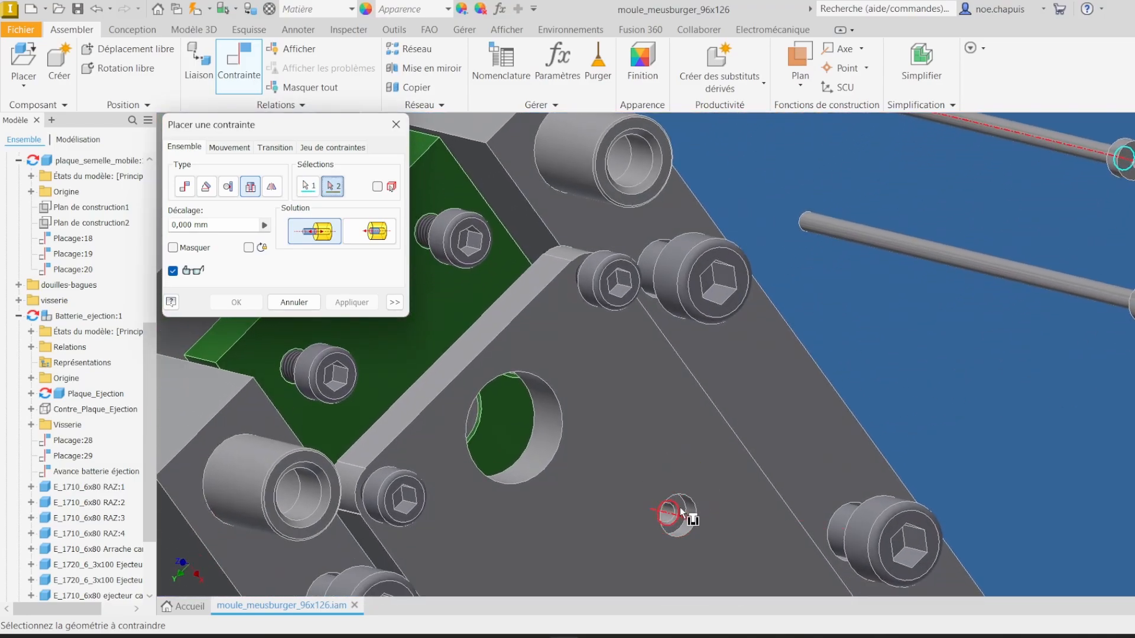
{"action": "scroll", "coordinate": [679, 513], "scroll_direction": "up", "scroll_amount": 8}
{"action": "left_click", "coordinate": [593, 383]}
{"action": "scroll", "coordinate": [602, 385], "scroll_direction": "down", "scroll_amount": 8}
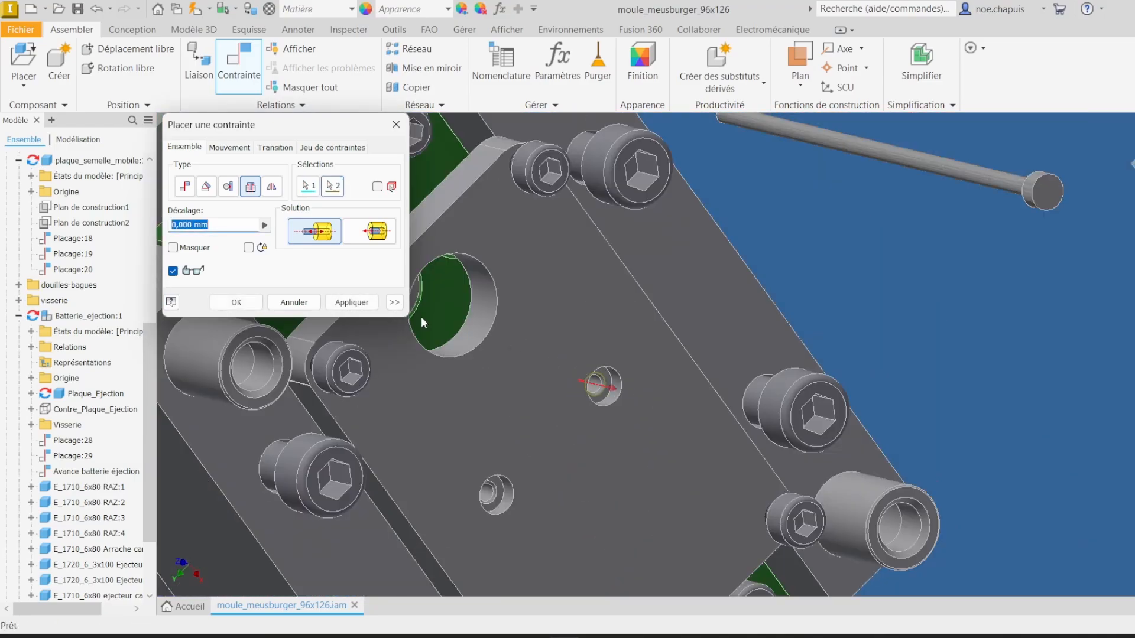
{"action": "scroll", "coordinate": [602, 301], "scroll_direction": "down", "scroll_amount": 8}
{"action": "scroll", "coordinate": [676, 295], "scroll_direction": "up", "scroll_amount": 8}
{"action": "middle_click_drag", "start_coordinate": [676, 294], "coordinate": [573, 487], "text": "shift"}
{"action": "scroll", "coordinate": [562, 540], "scroll_direction": "up", "scroll_amount": 10}
{"action": "left_click", "coordinate": [525, 501]}
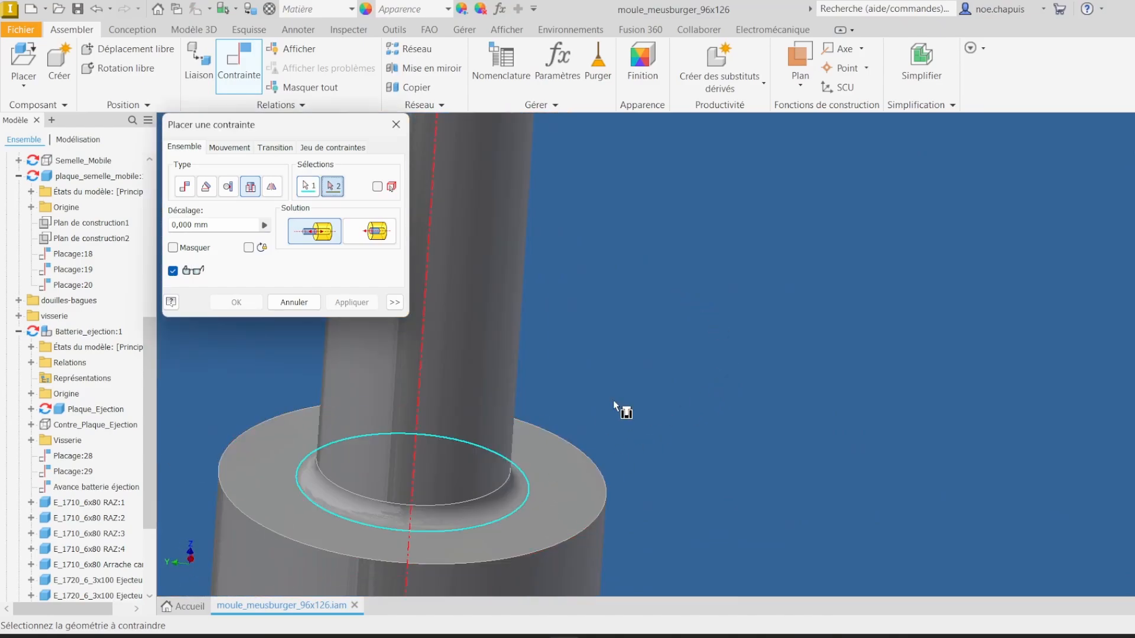
{"action": "scroll", "coordinate": [613, 399], "scroll_direction": "down", "scroll_amount": 10}
{"action": "middle_click_drag", "start_coordinate": [969, 422], "coordinate": [877, 392], "text": "shift"}
{"action": "scroll", "coordinate": [877, 393], "scroll_direction": "up", "scroll_amount": 10}
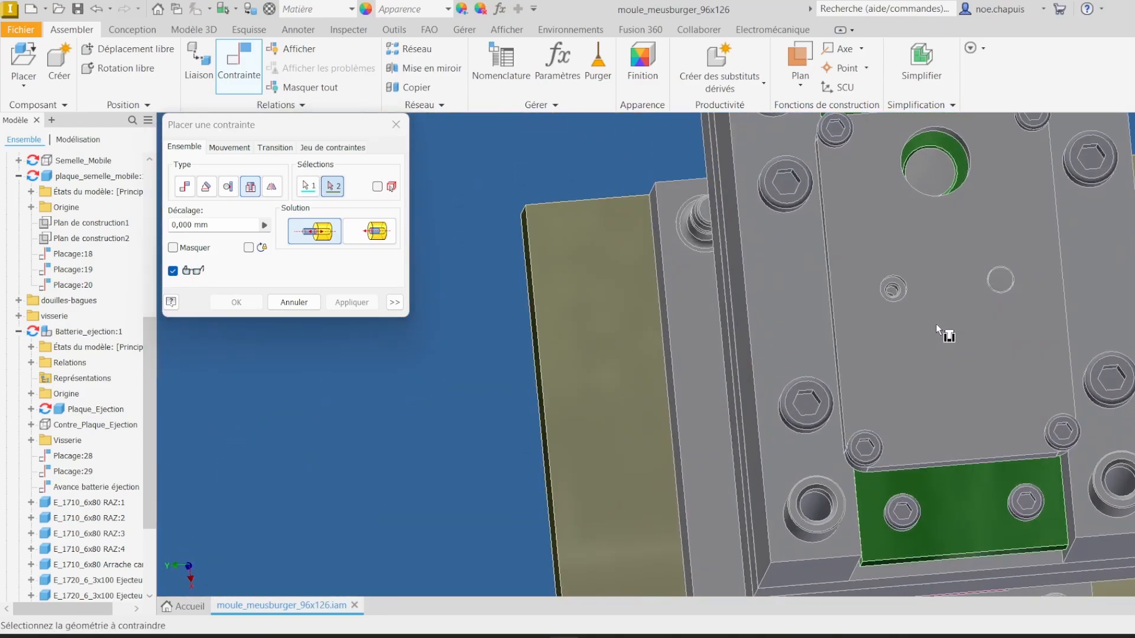
{"action": "scroll", "coordinate": [828, 260], "scroll_direction": "up", "scroll_amount": 5}
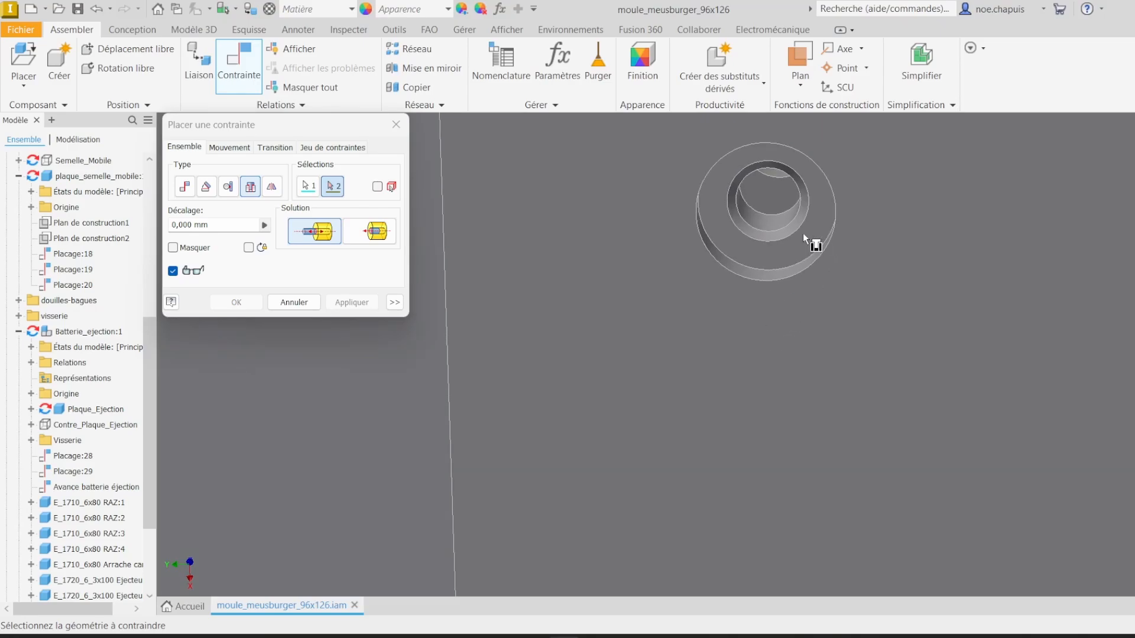
{"action": "left_click", "coordinate": [803, 229]}
{"action": "left_click", "coordinate": [351, 308]}
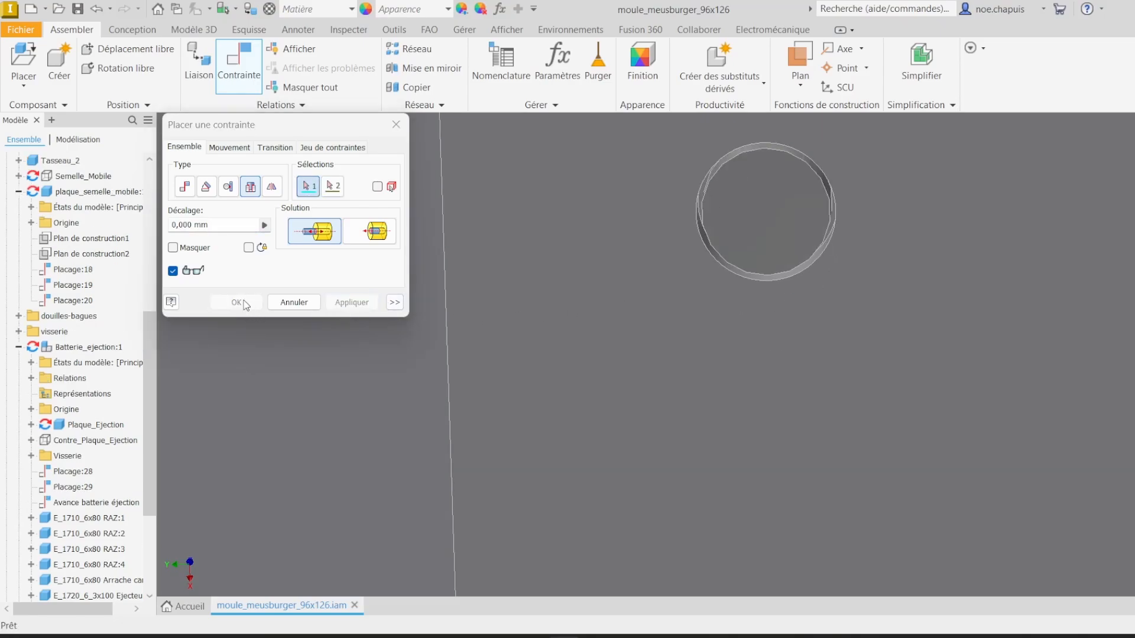
{"action": "left_click", "coordinate": [285, 306]}
Step: Open the fixed cavity insert Empreinte_Fixe from the assembly
{"action": "scroll", "coordinate": [681, 291], "scroll_direction": "down", "scroll_amount": 12}
{"action": "middle_click_drag", "start_coordinate": [743, 325], "coordinate": [654, 343], "text": "shift"}
{"action": "scroll", "coordinate": [826, 301], "scroll_direction": "up", "scroll_amount": 4}
{"action": "scroll", "coordinate": [626, 379], "scroll_direction": "up", "scroll_amount": 3}
{"action": "middle_click_drag", "start_coordinate": [622, 377], "coordinate": [845, 359], "text": "shift"}
{"action": "scroll", "coordinate": [851, 409], "scroll_direction": "up", "scroll_amount": 8}
{"action": "middle_click_drag", "start_coordinate": [545, 359], "coordinate": [546, 359], "text": "shift"}
{"action": "scroll", "coordinate": [546, 359], "scroll_direction": "down", "scroll_amount": 5}
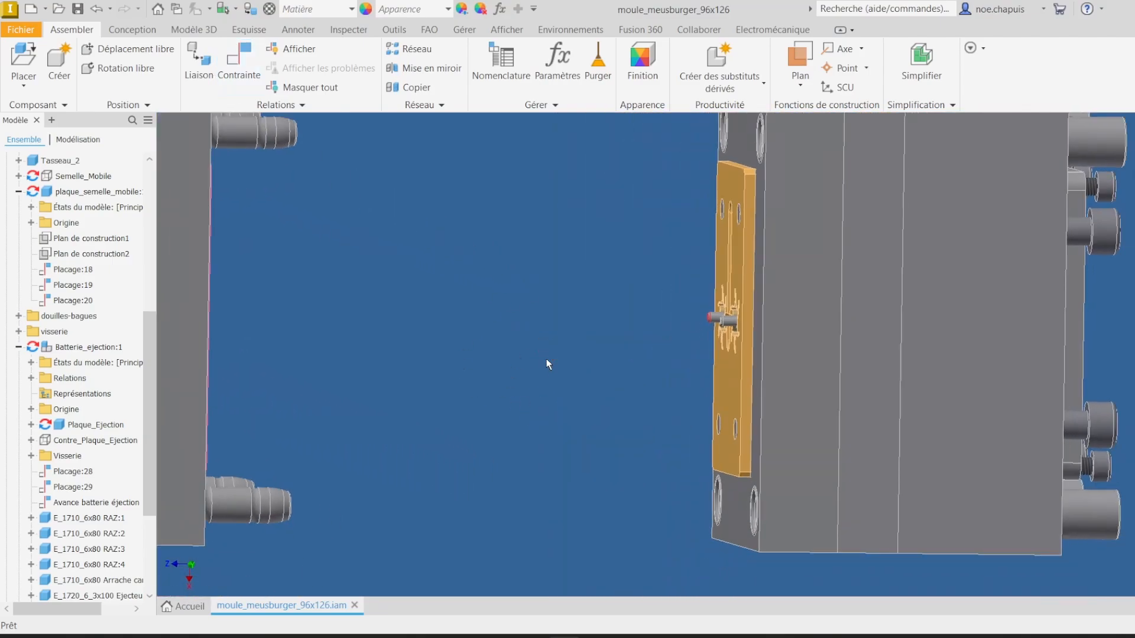
{"action": "middle_click_drag", "start_coordinate": [719, 316], "coordinate": [594, 309], "text": "shift"}
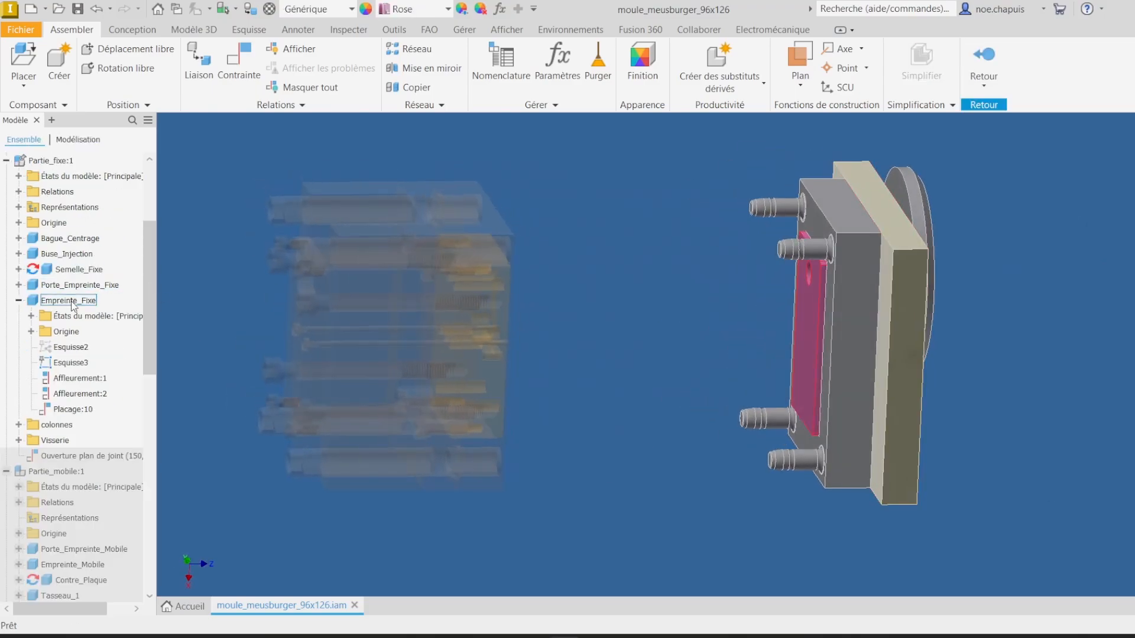
{"action": "right_click", "coordinate": [74, 305]}
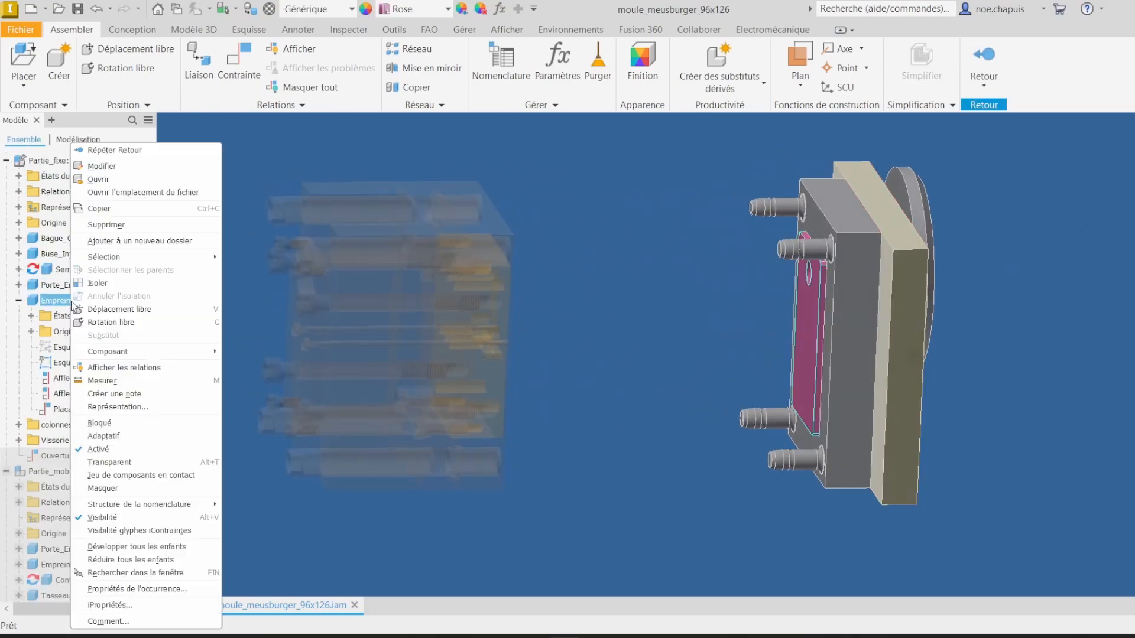
{"action": "left_click", "coordinate": [110, 180]}
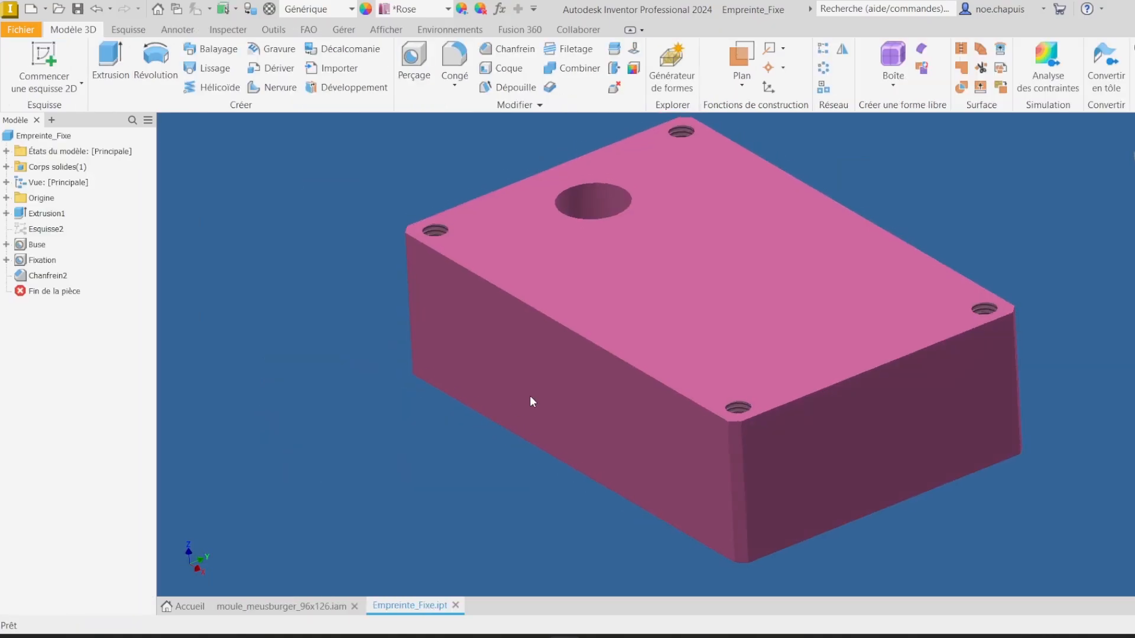
Step: Sketch a vertical line about 26 mm long on the insert's face, with a point at its midpoint
{"action": "mouse_move", "coordinate": [530, 395]}
{"action": "middle_mouse_down", "text": "shift"}
{"action": "mouse_move", "coordinate": [664, 323]}
{"action": "mouse_move", "coordinate": [675, 305]}
{"action": "mouse_move", "coordinate": [848, 299]}
{"action": "mouse_move", "coordinate": [757, 278]}
{"action": "mouse_move", "coordinate": [625, 352]}
{"action": "mouse_move", "coordinate": [655, 329]}
{"action": "mouse_move", "coordinate": [550, 449]}
{"action": "mouse_move", "coordinate": [623, 336]}
{"action": "mouse_move", "coordinate": [585, 328]}
{"action": "middle_mouse_up", "text": "shift"}
{"action": "key", "text": "s"}
{"action": "left_click", "coordinate": [637, 350]}
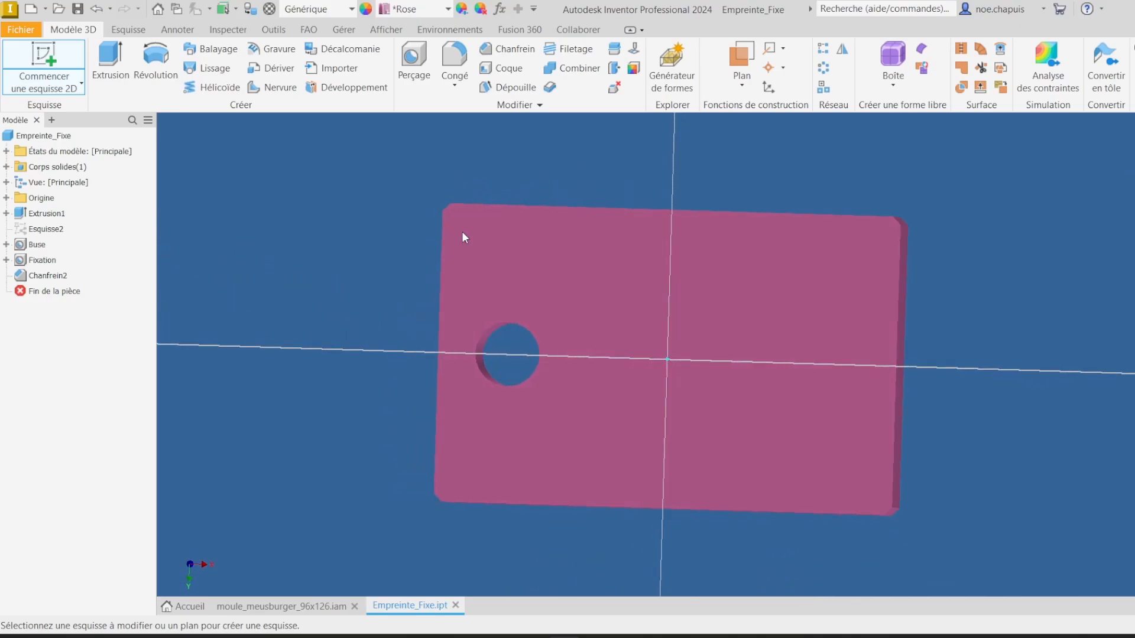
{"action": "left_click", "coordinate": [732, 264]}
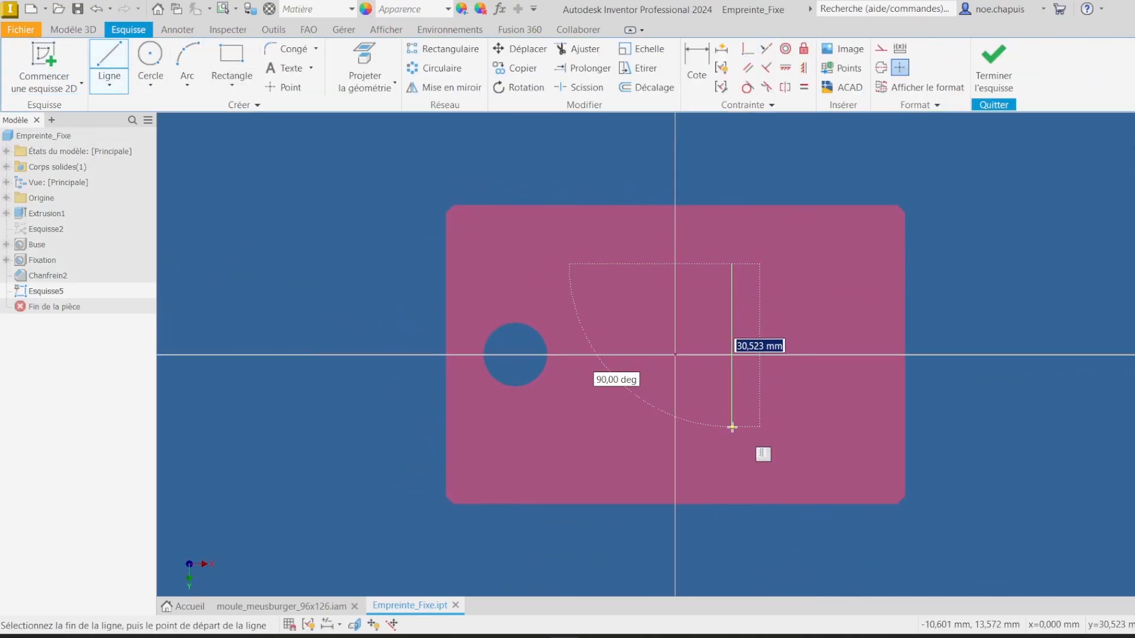
{"action": "left_click", "coordinate": [732, 426]}
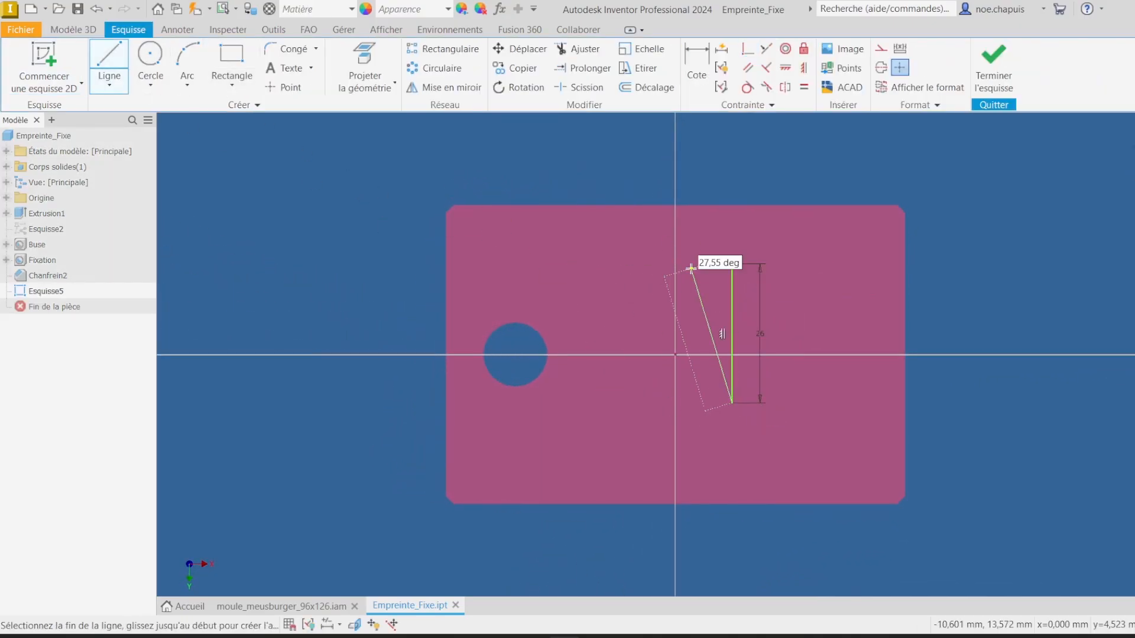
{"action": "left_click", "coordinate": [293, 90]}
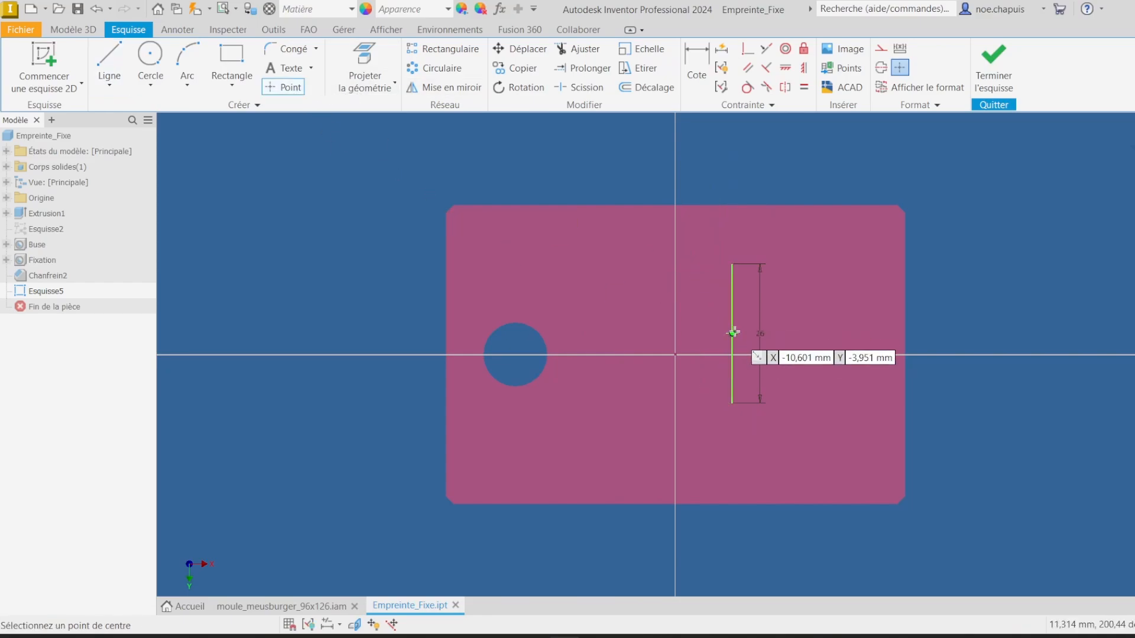
{"action": "left_click", "coordinate": [733, 333]}
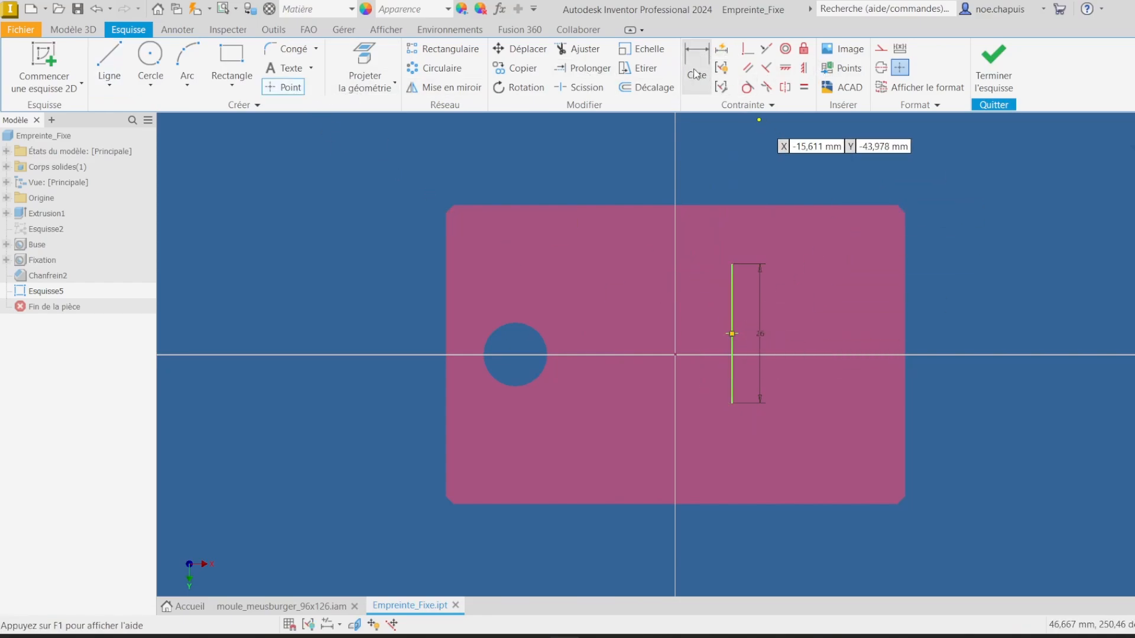
{"action": "scroll", "coordinate": [754, 392], "scroll_direction": "down", "scroll_amount": 3}
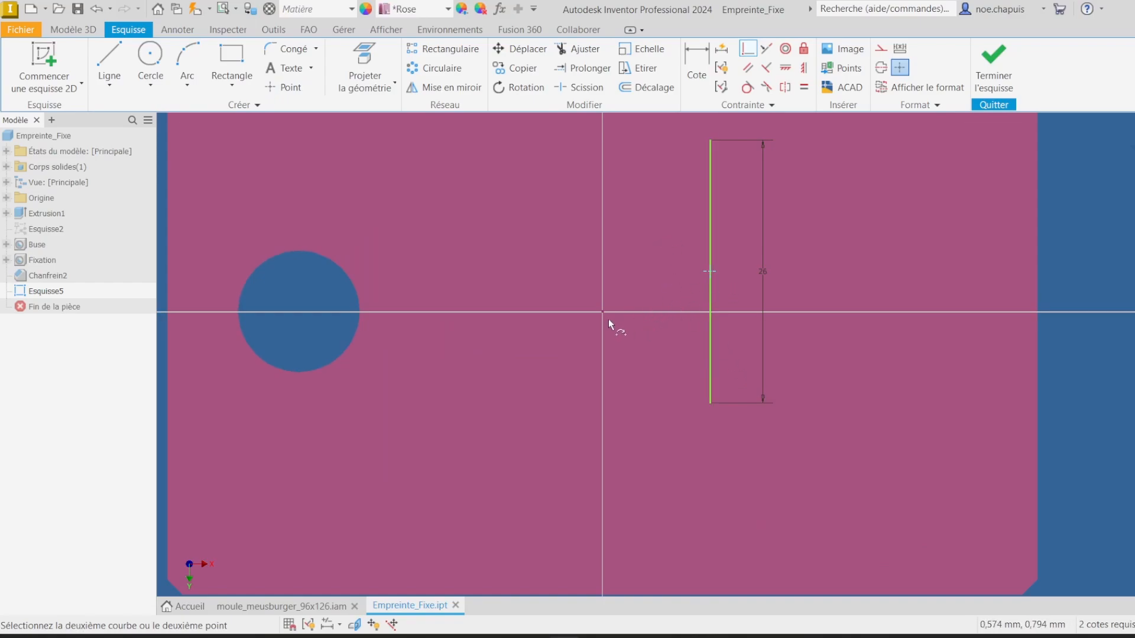
{"action": "left_click", "coordinate": [74, 29]}
{"action": "left_click", "coordinate": [414, 62]}
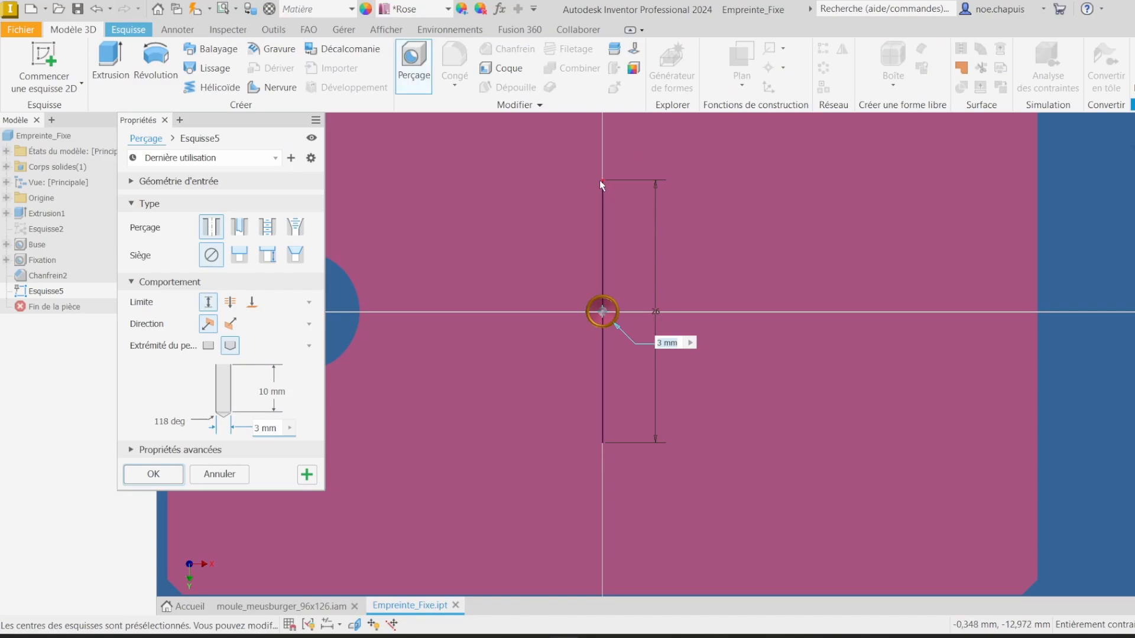
{"action": "left_click", "coordinate": [219, 477]}
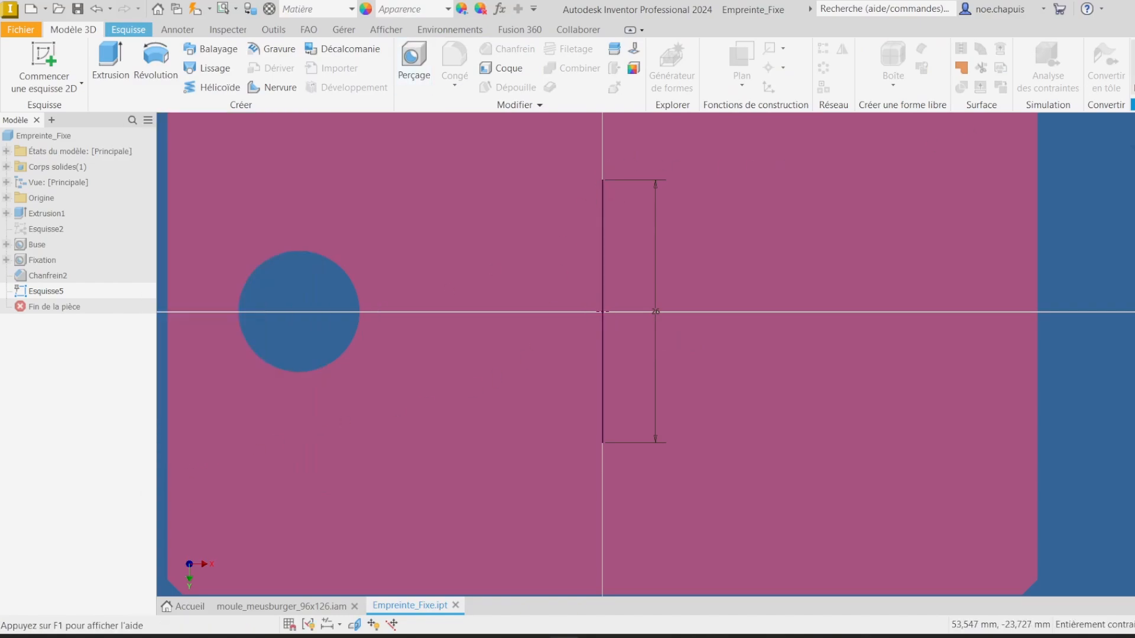
Step: Finish the sketch and drill two 3 mm holes, 10 mm deep, at the line's endpoints
{"action": "left_click", "coordinate": [1133, 68]}
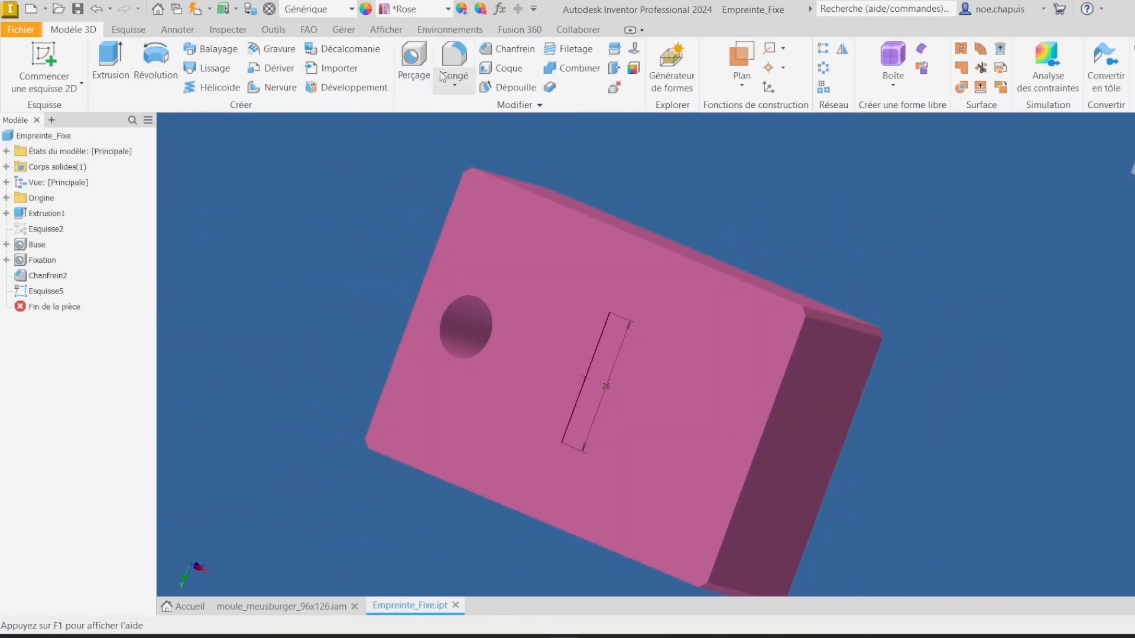
{"action": "left_click", "coordinate": [414, 64]}
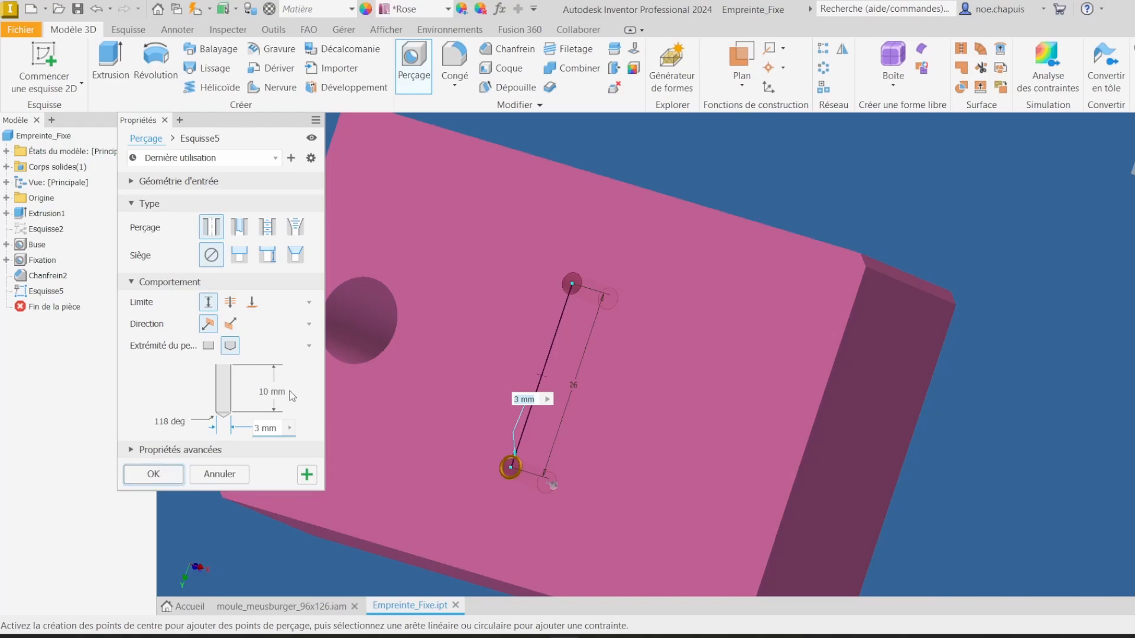
{"action": "left_click", "coordinate": [160, 475]}
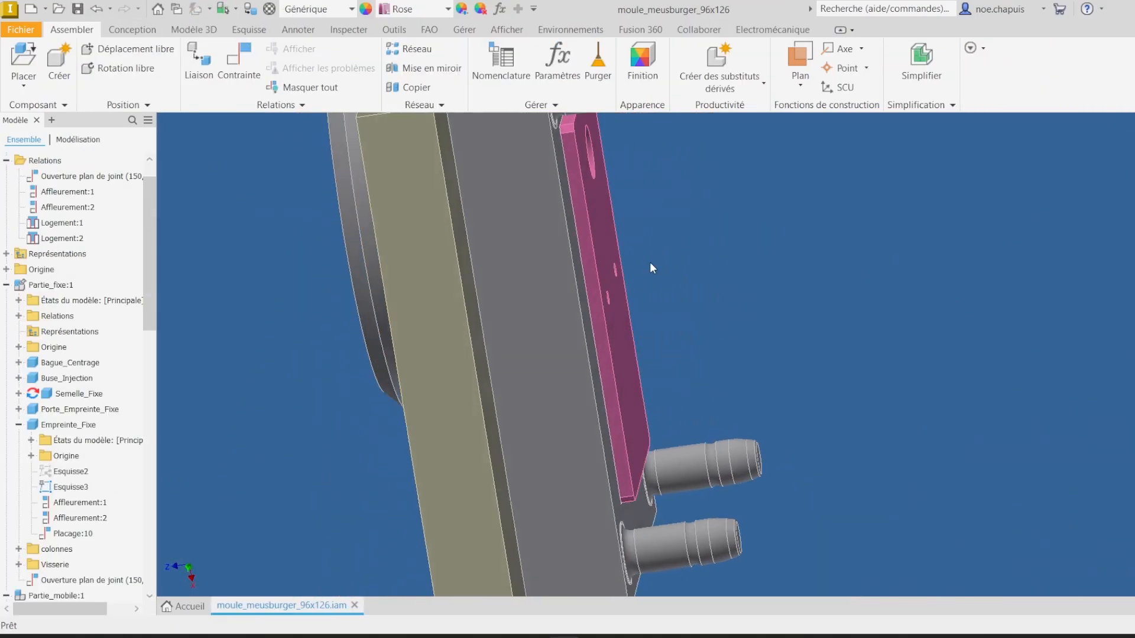
Step: Back in the assembly, hide the moving clamping plate and the ejector counter-plate
{"action": "middle_click_drag", "start_coordinate": [650, 262], "coordinate": [579, 349], "text": "shift"}
{"action": "scroll", "coordinate": [664, 325], "scroll_direction": "up", "scroll_amount": 4}
{"action": "scroll", "coordinate": [52, 319], "scroll_direction": "down", "scroll_amount": 6}
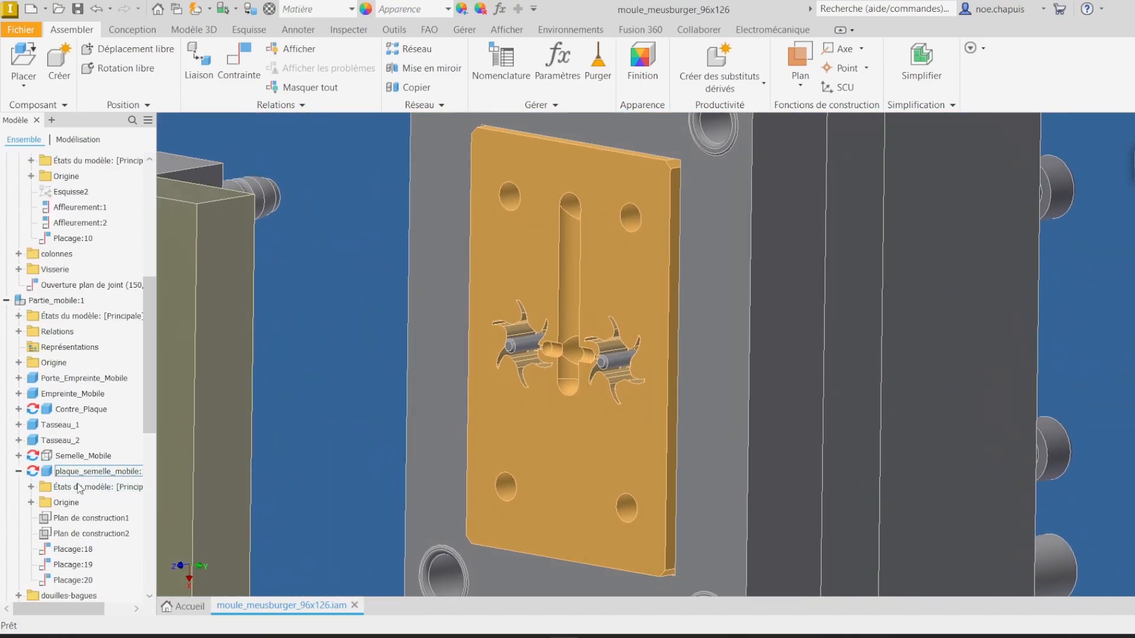
{"action": "right_click", "coordinate": [83, 456]}
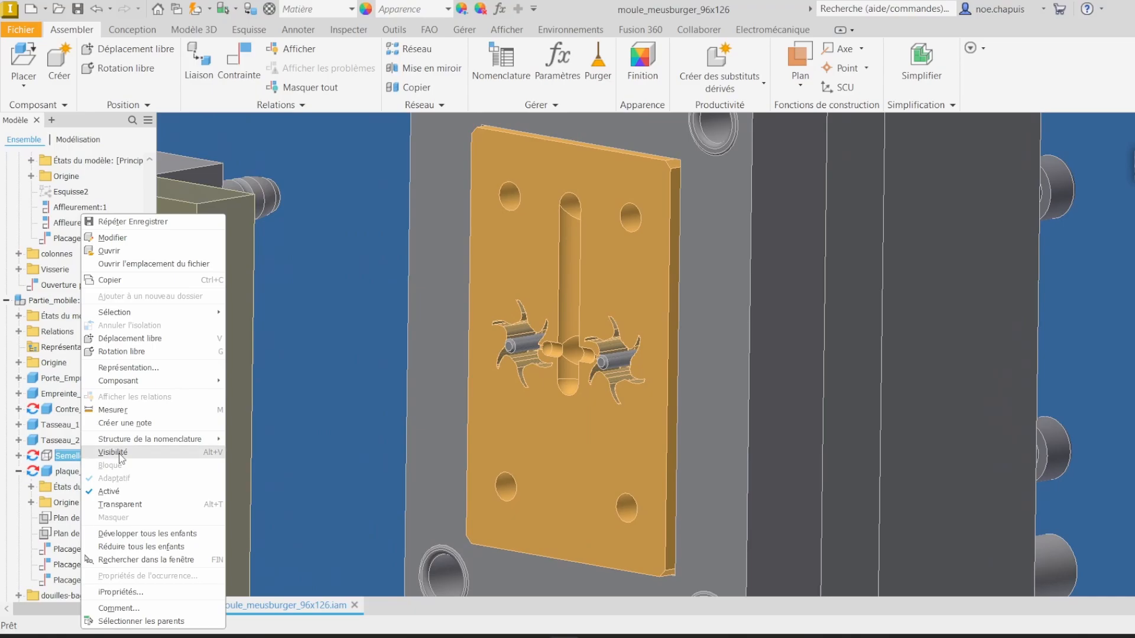
{"action": "left_click", "coordinate": [112, 452]}
{"action": "scroll", "coordinate": [86, 520], "scroll_direction": "down", "scroll_amount": 4}
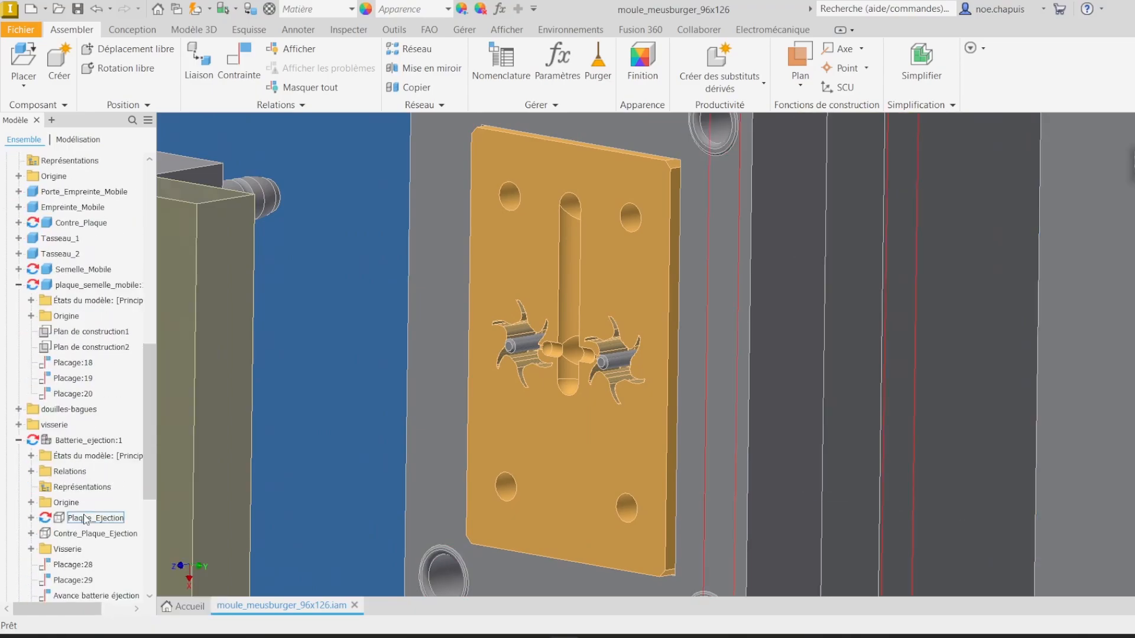
{"action": "right_click", "coordinate": [76, 535]}
{"action": "left_click", "coordinate": [79, 523]}
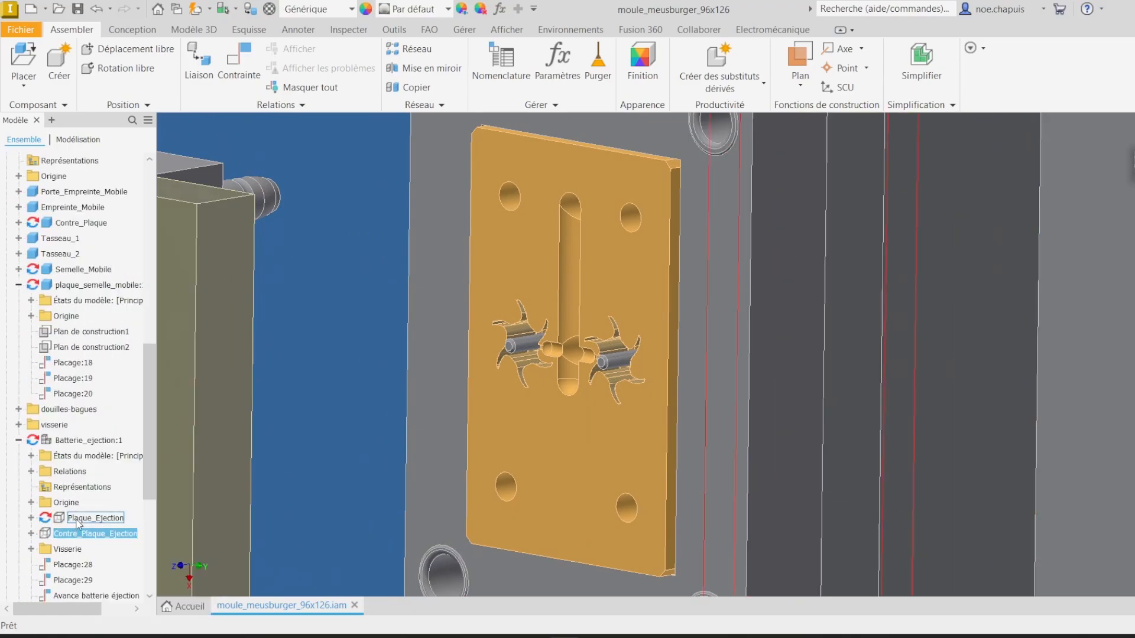
{"action": "right_click", "coordinate": [93, 447]}
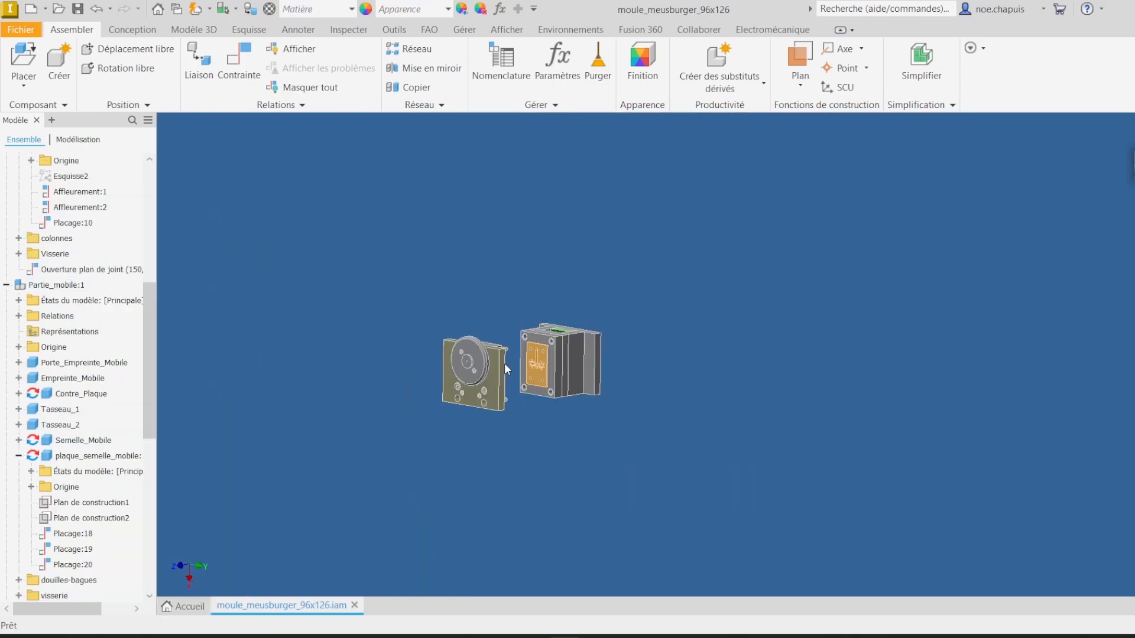
{"action": "scroll", "coordinate": [505, 364], "scroll_direction": "up", "scroll_amount": 5}
{"action": "middle_click_drag", "start_coordinate": [533, 371], "coordinate": [773, 365], "text": "shift"}
{"action": "scroll", "coordinate": [773, 365], "scroll_direction": "up", "scroll_amount": 2}
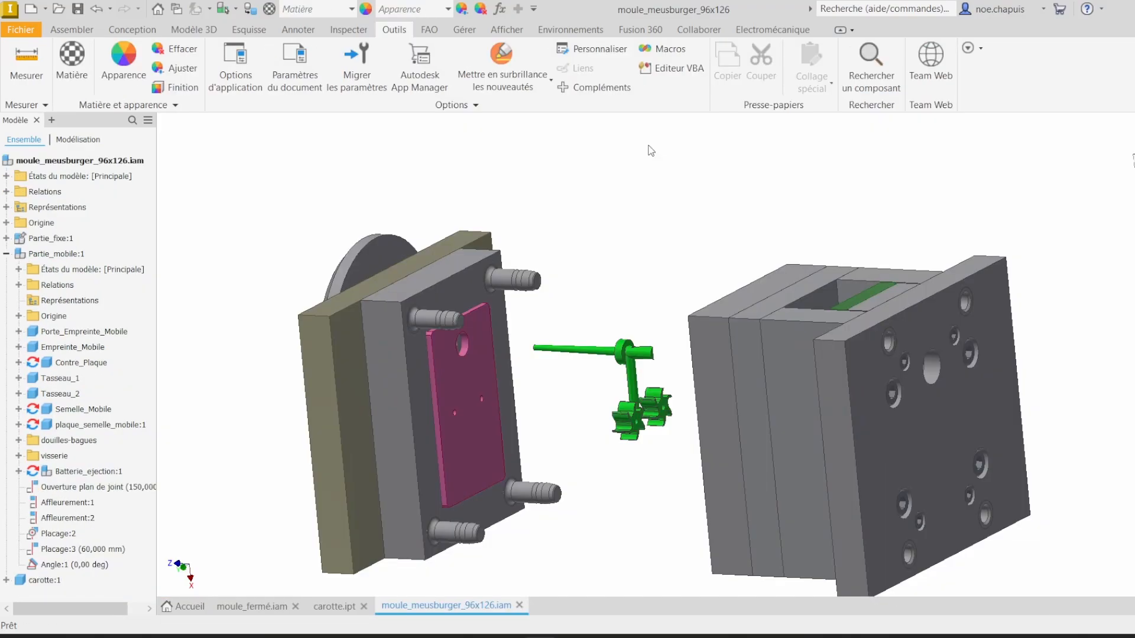